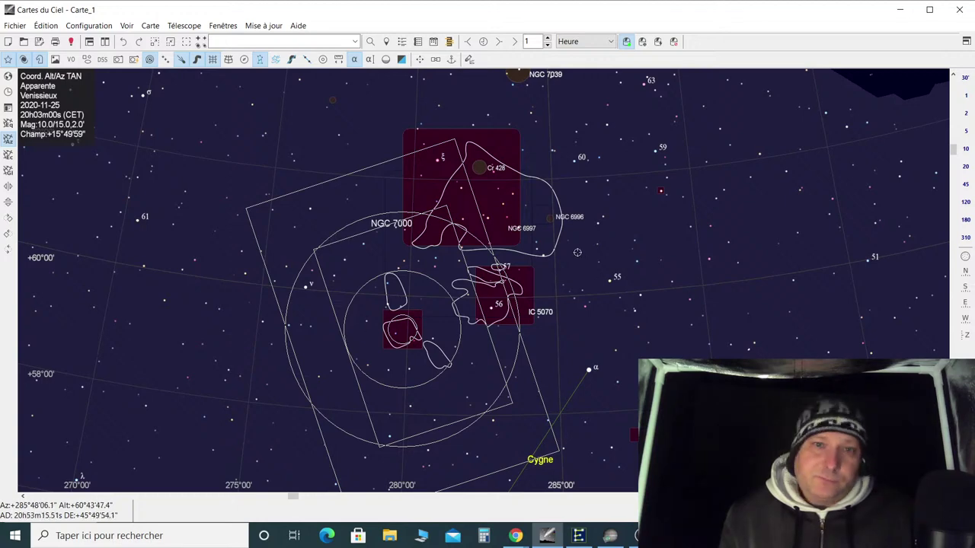
Examine the Cygnus region of the star chart, from NGC 7000 and its surrounding constellation down to NGC 6888
scroll(690, 241, down, 4)
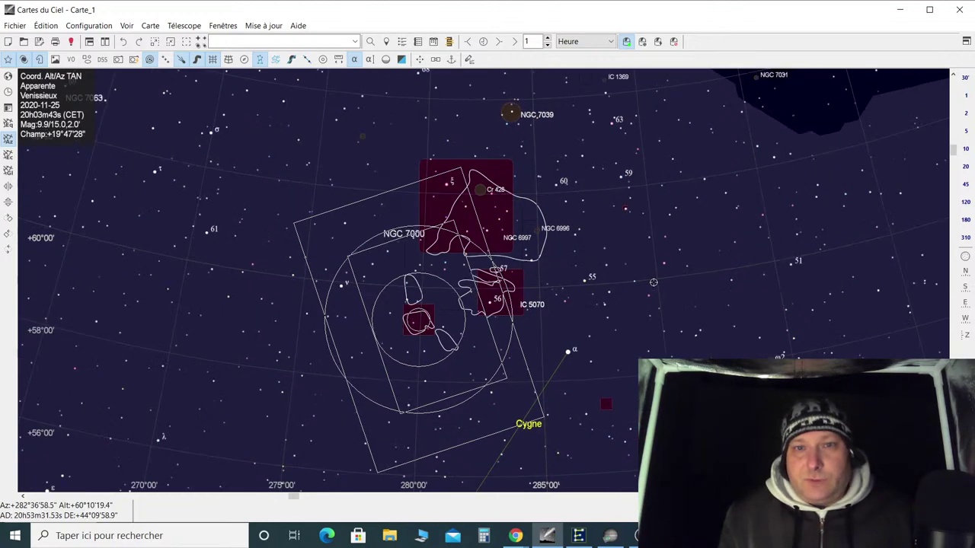
scroll(639, 299, down, 3)
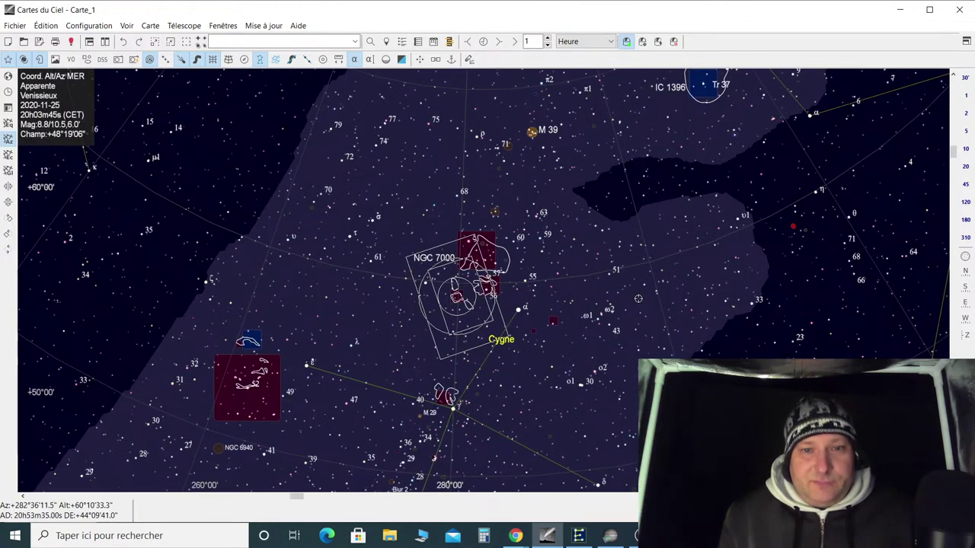
drag(566, 325, 588, 268)
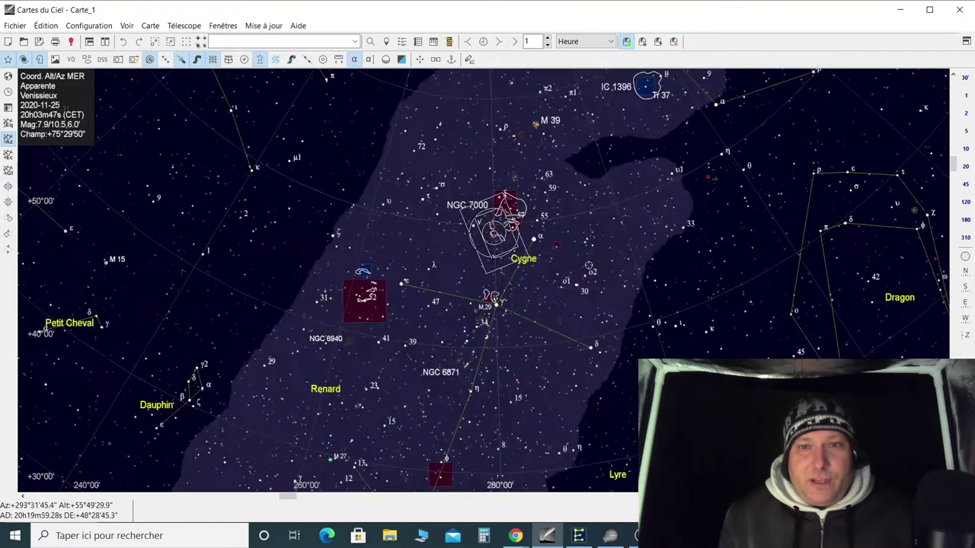
drag(511, 274, 476, 304)
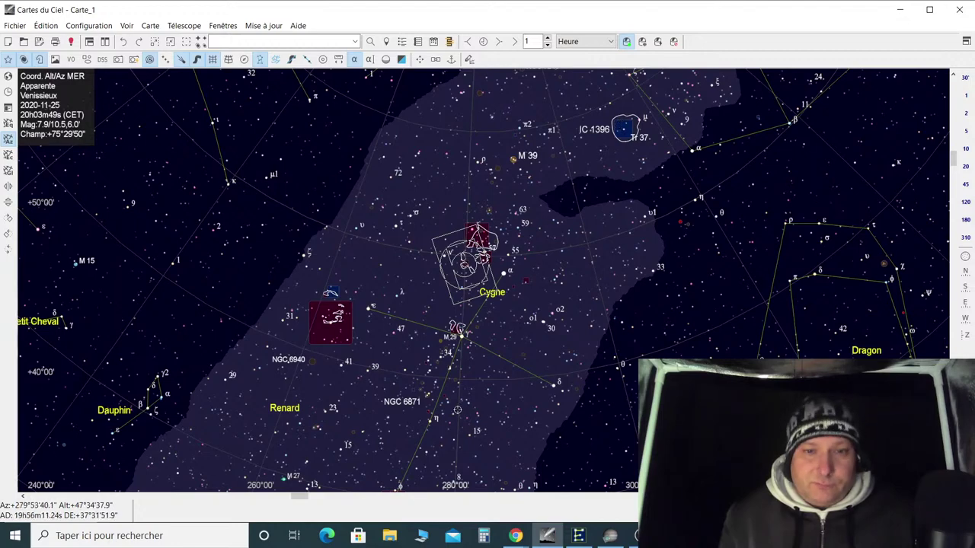
scroll(455, 408, up, 3)
scroll(453, 433, up, 3)
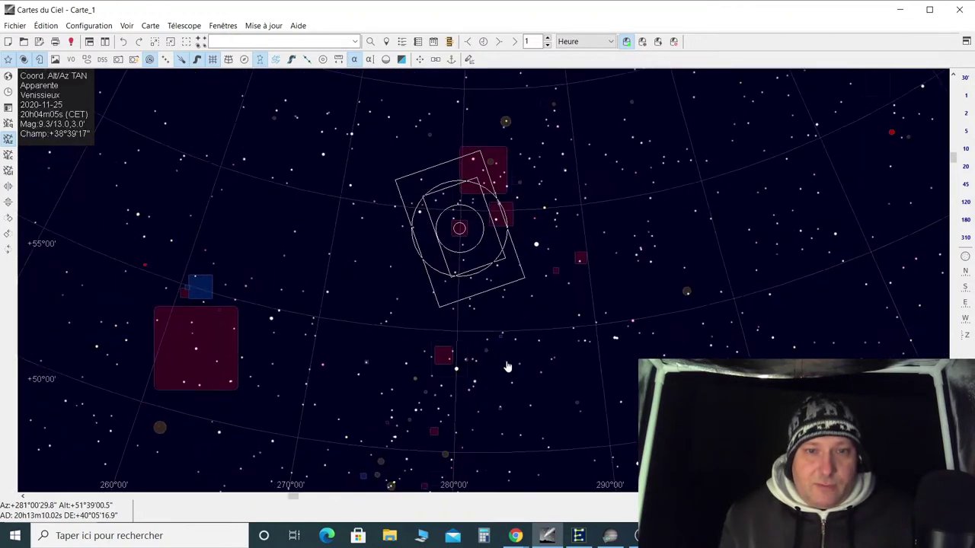
scroll(524, 367, up, 3)
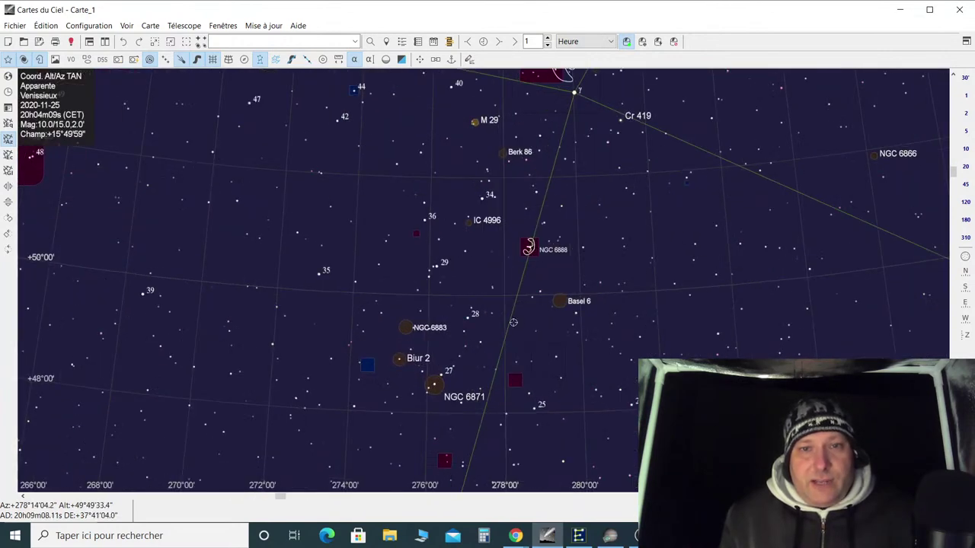
Switch to SharpCap and raise the live stack histogram's black level slightly to darken the sky background
click(609, 537)
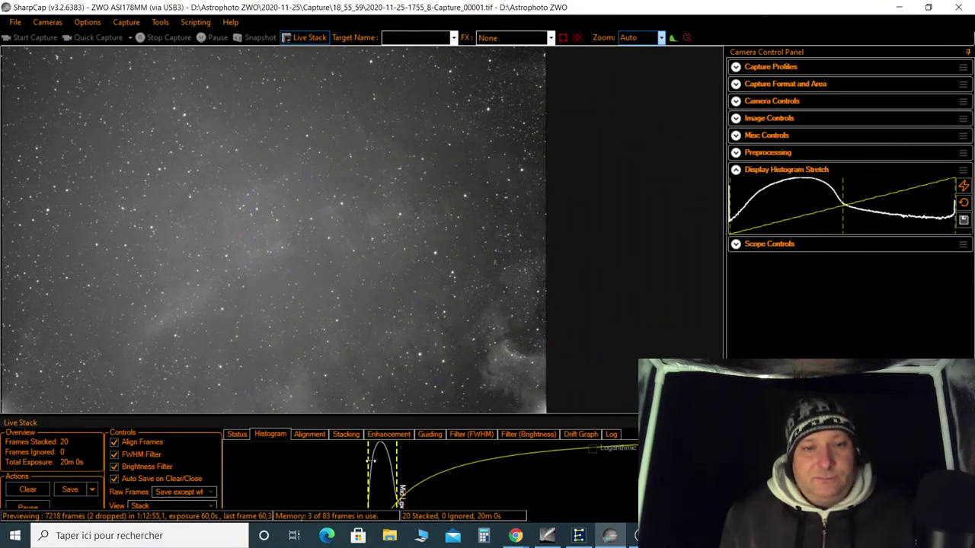
drag(371, 461, 401, 470)
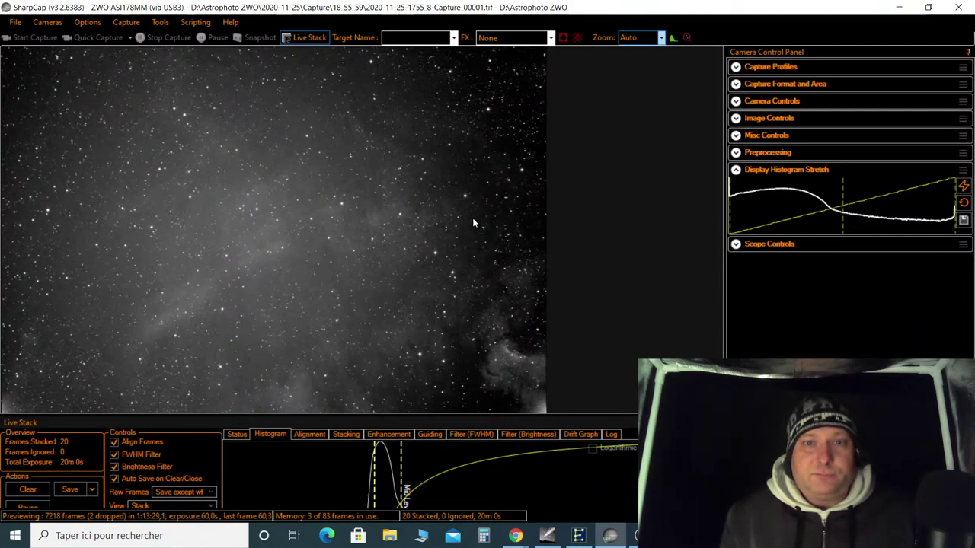
Switch to Cartes du Ciel and bring the southern sky with the Moon and Mars into the chart view
click(546, 535)
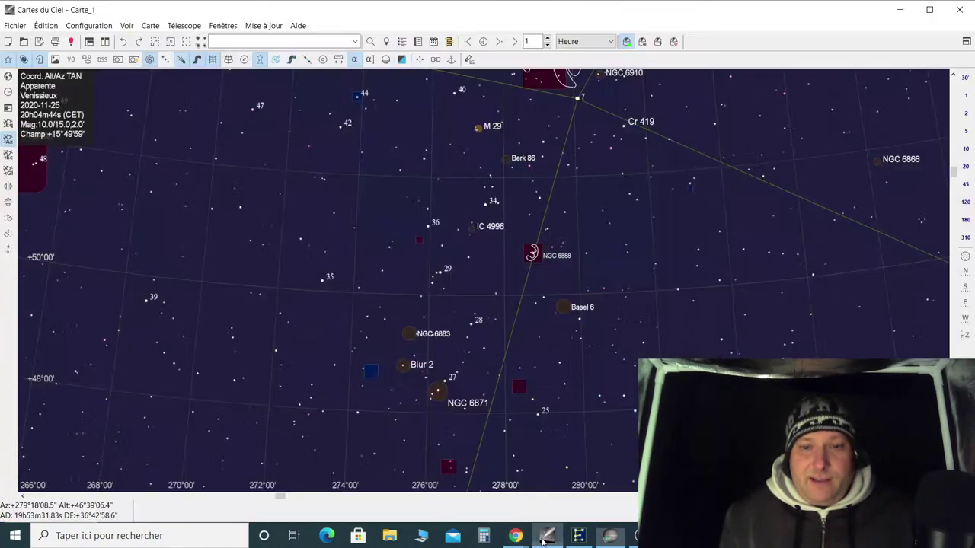
scroll(352, 279, down, 3)
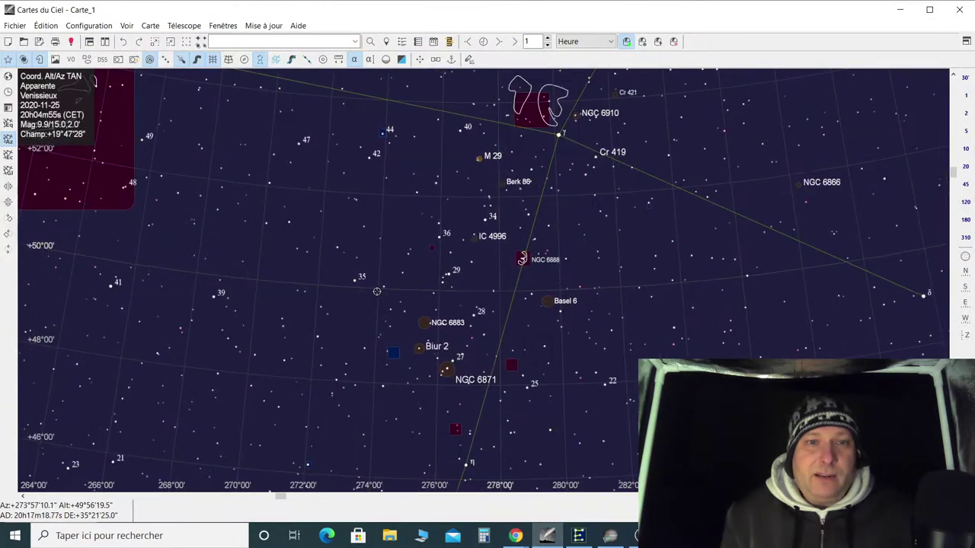
scroll(332, 281, down, 3)
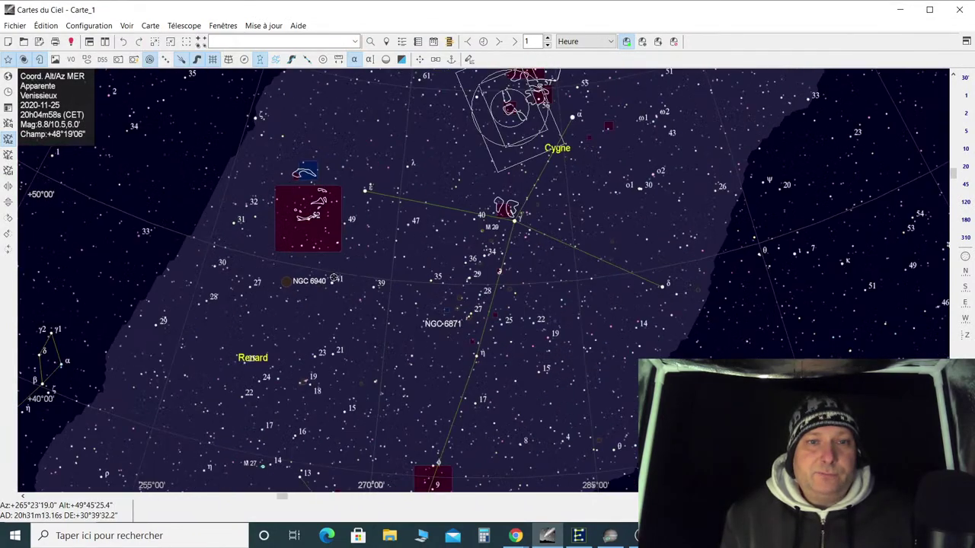
scroll(332, 281, down, 5)
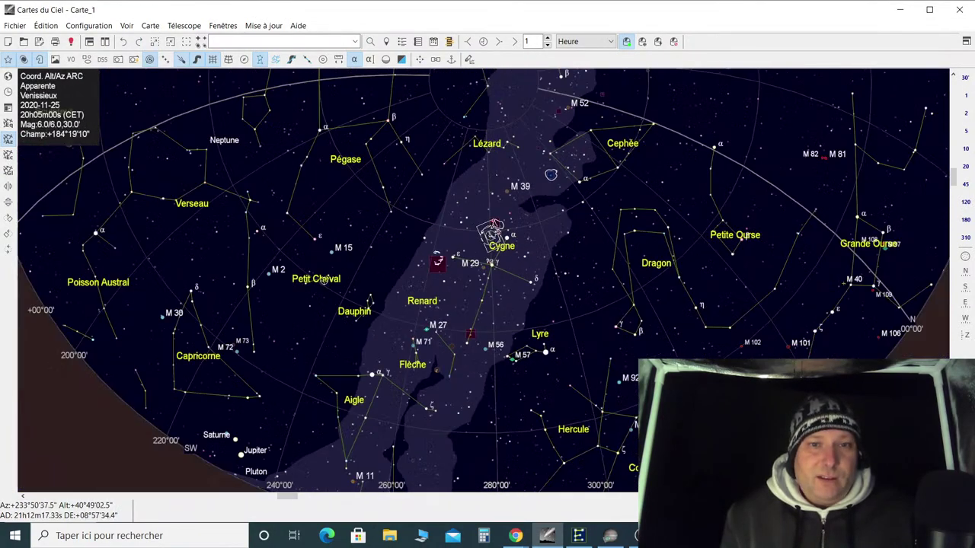
drag(315, 262, 306, 207)
Open the details of the Moon and move their window clear of the Moon's position on the chart
click(303, 214)
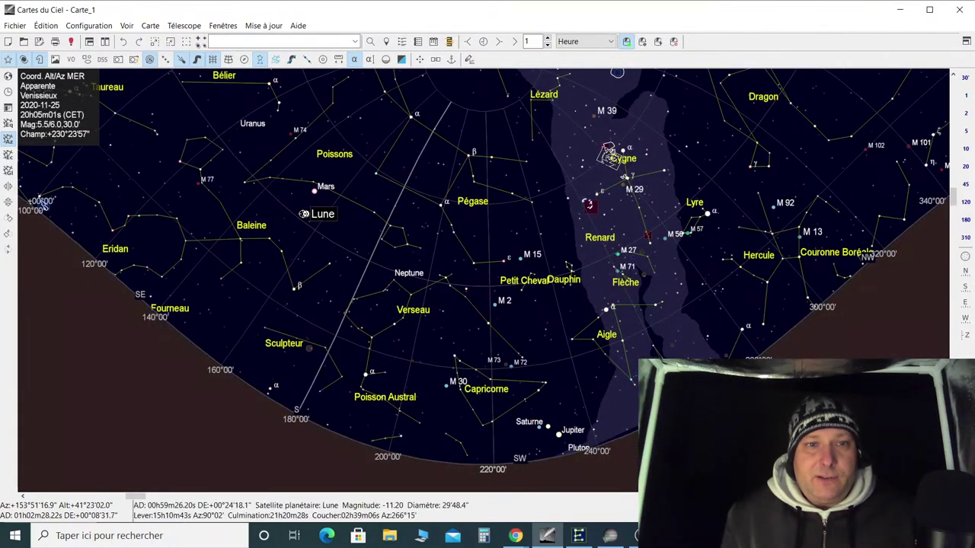
right_click(305, 215)
click(340, 223)
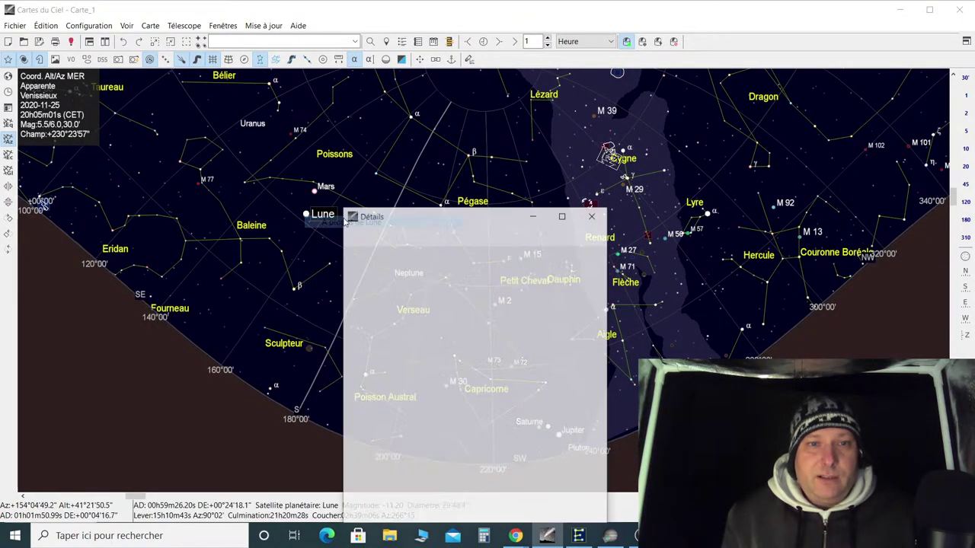
drag(457, 217, 468, 123)
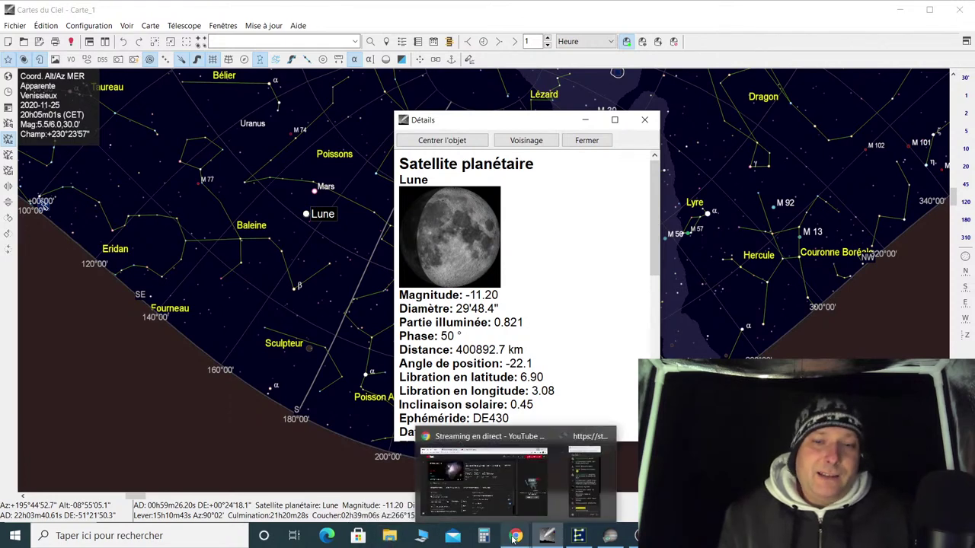
Switch to SharpCap, make the live stack area taller and raise the histogram's black level to deepen the sky background
mouse_move(546, 536)
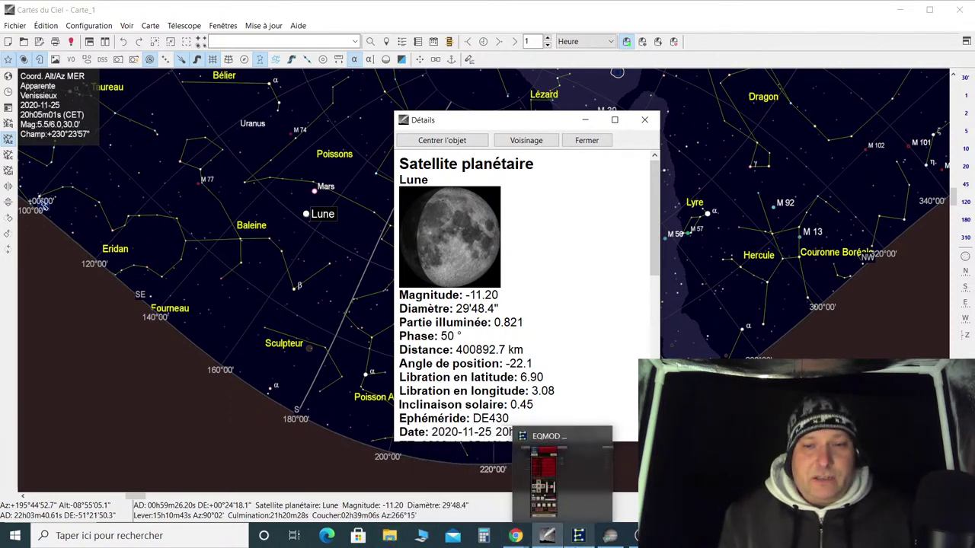
click(609, 536)
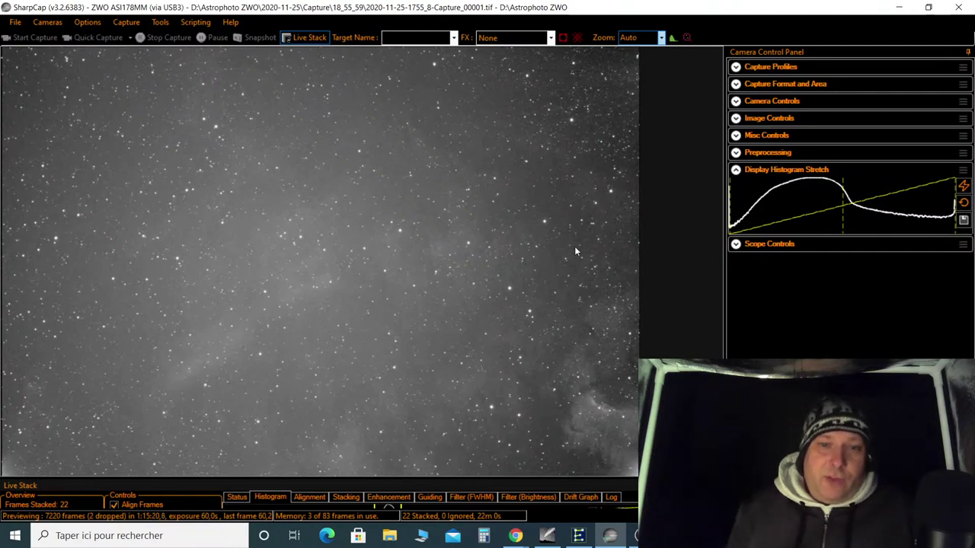
drag(453, 479, 459, 434)
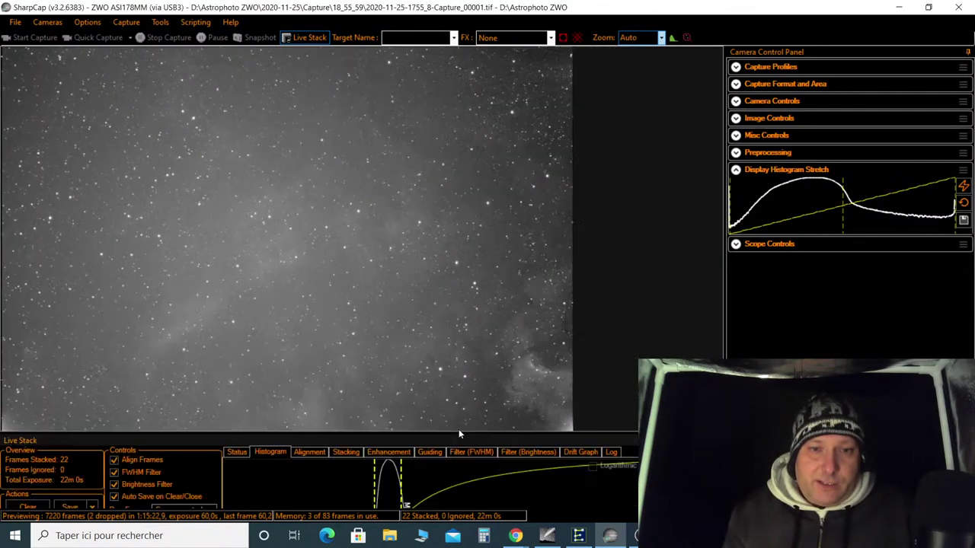
drag(375, 481, 381, 482)
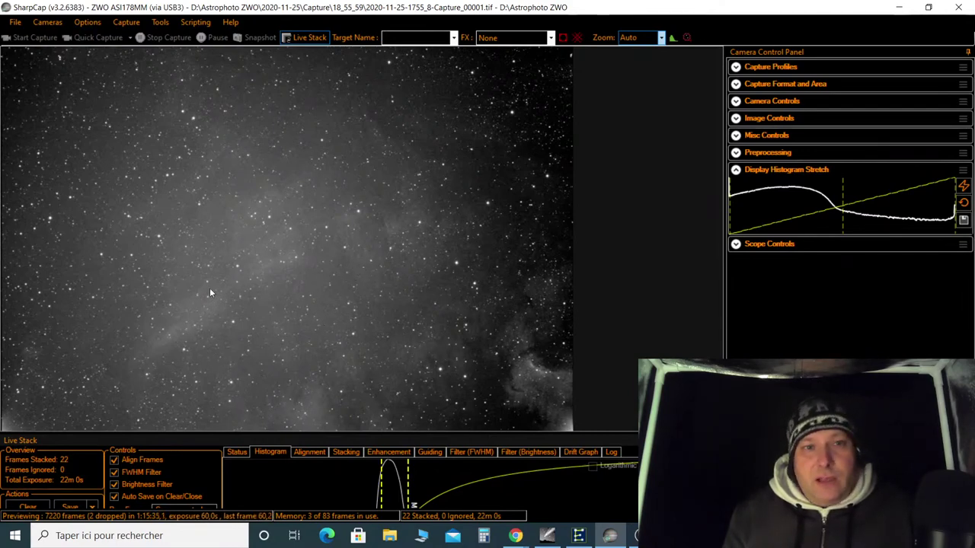
Inspect the stacked image at 100% zoom, set the zoom to 50% and enlarge the image area
click(661, 38)
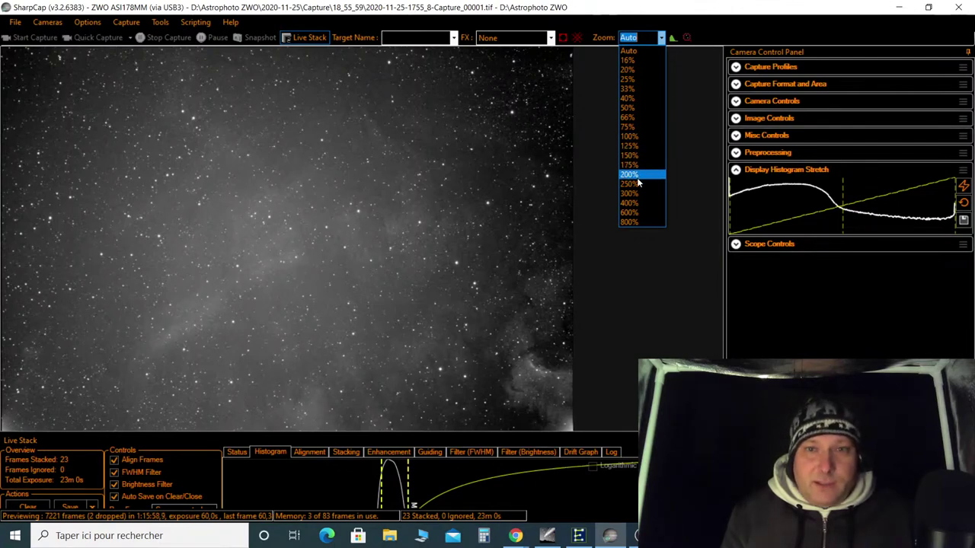
click(629, 135)
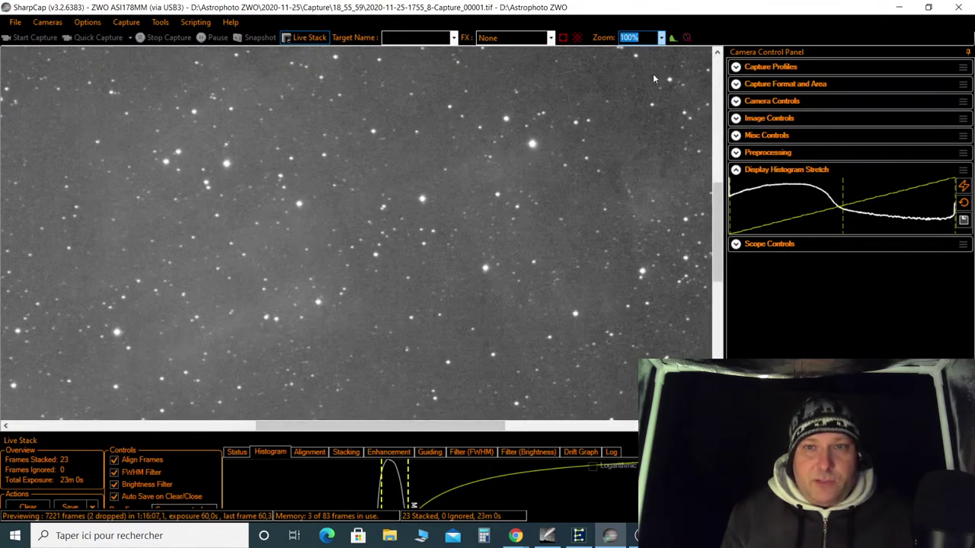
click(661, 38)
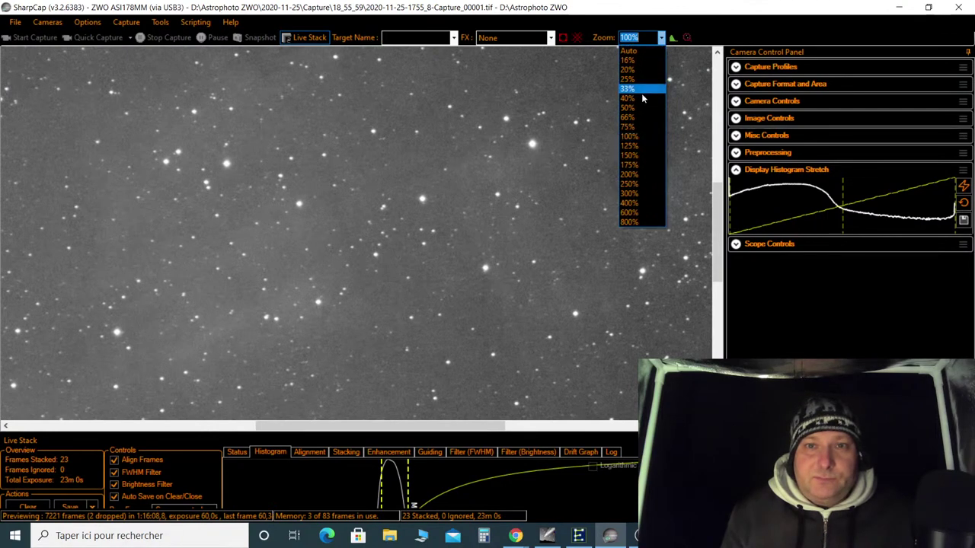
click(640, 114)
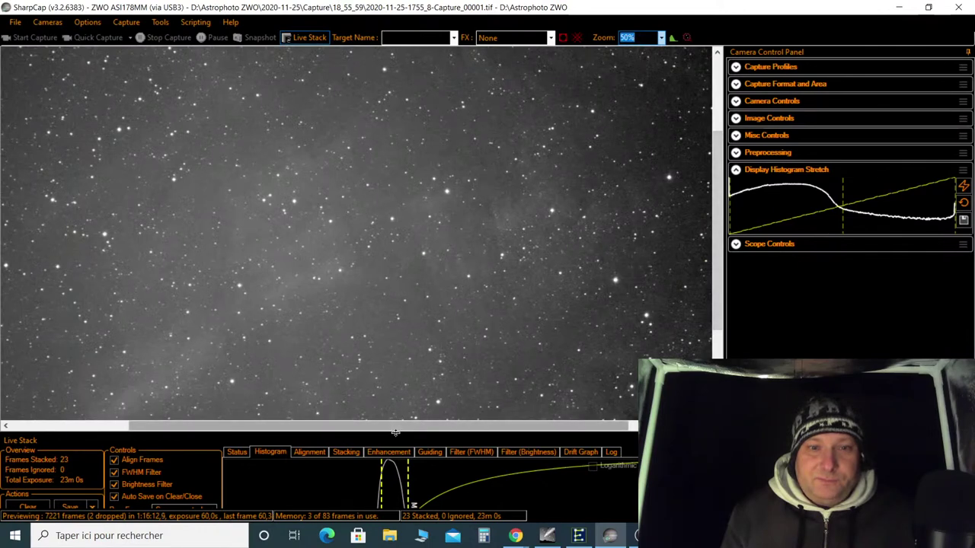
drag(395, 435, 435, 460)
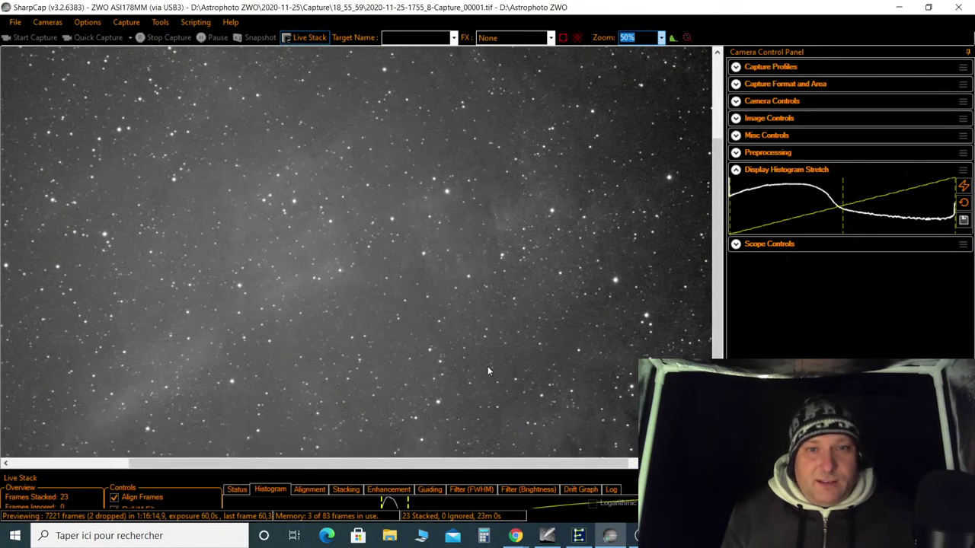
Bring up the YouTube live chat window in Chrome and read the viewers' messages
click(517, 537)
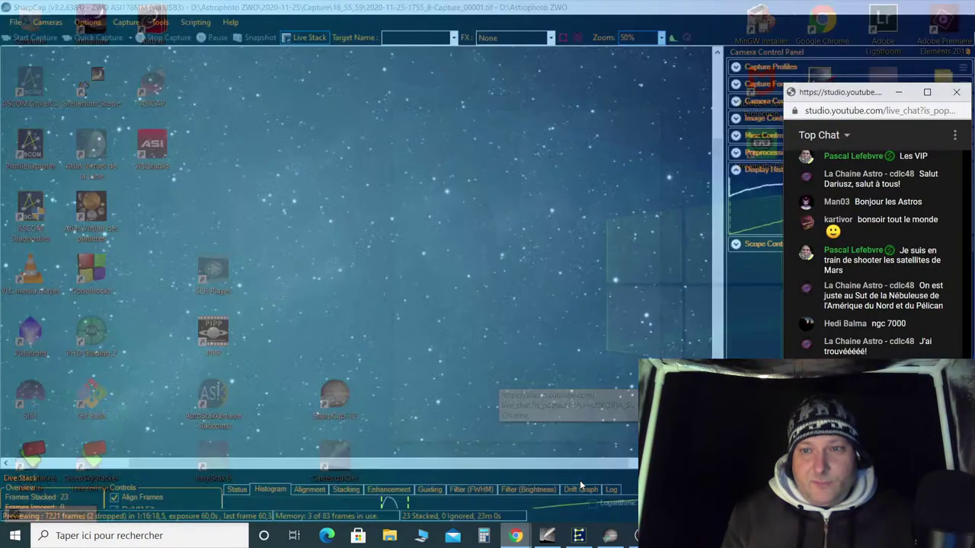
click(581, 485)
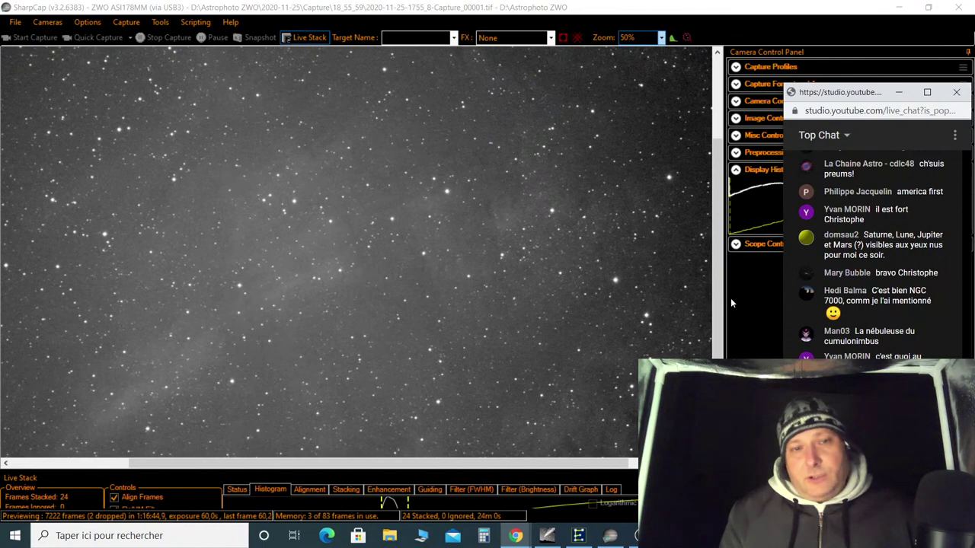
Return to Cartes du Ciel, close the Moon details and examine the southern horizon around Saturne, Jupiter and Capricorne
click(547, 535)
click(644, 119)
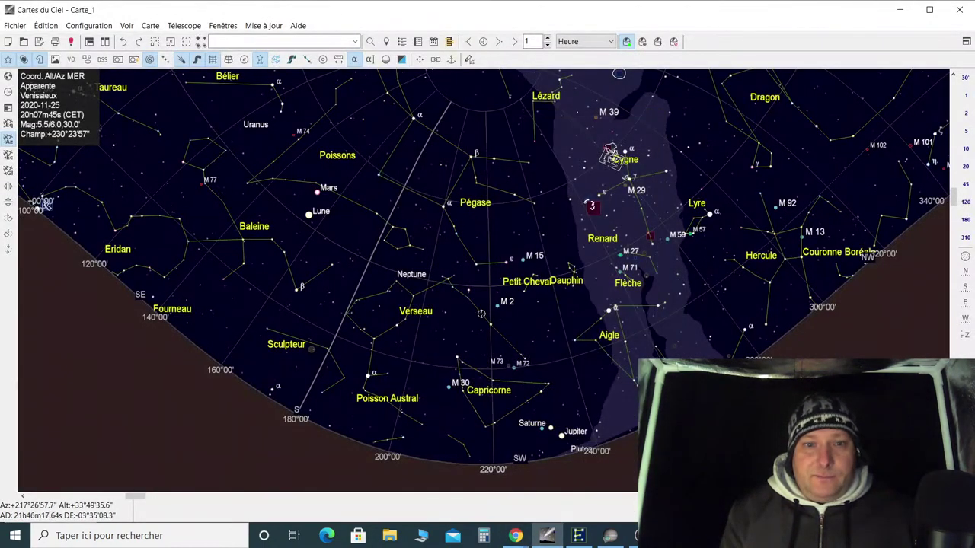
scroll(473, 398, up, 1)
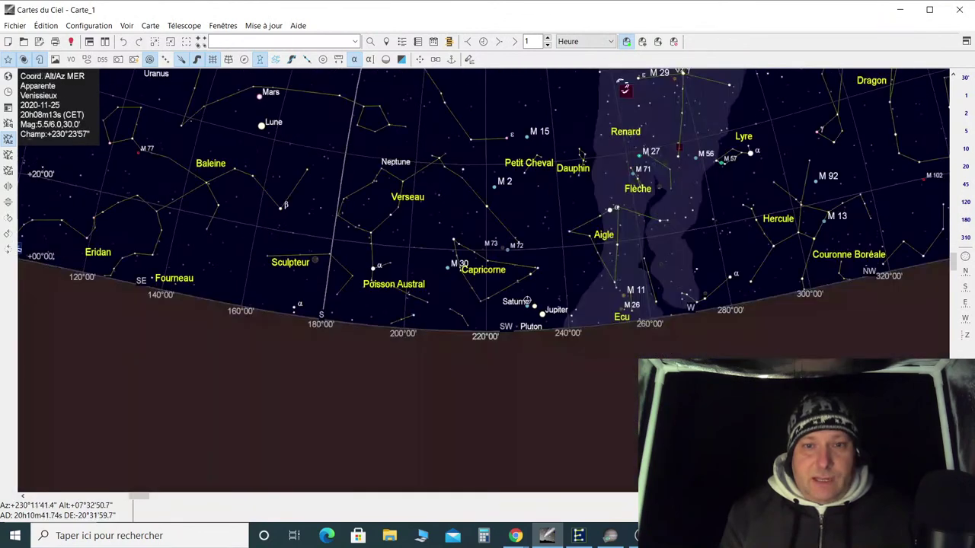
scroll(528, 323, up, 3)
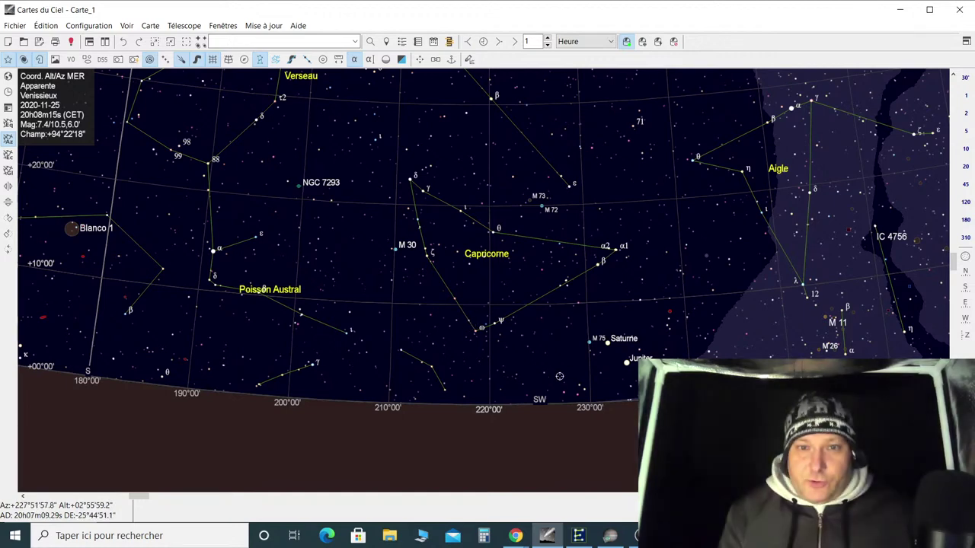
drag(263, 289, 584, 312)
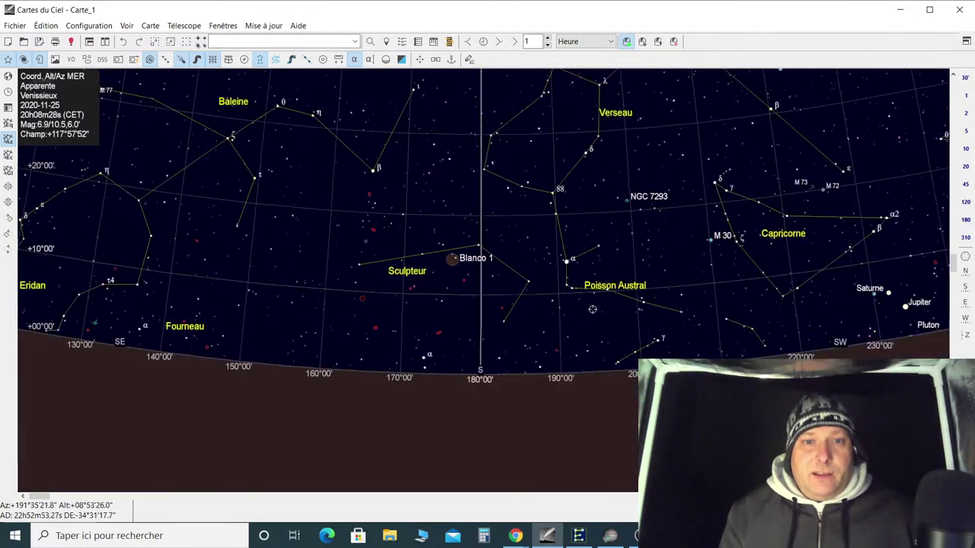
Survey the sky above the eastern and northern horizons, covering Orion, Baleine, Grande Ourse and Cocher
scroll(583, 314, down, 1)
drag(76, 305, 454, 307)
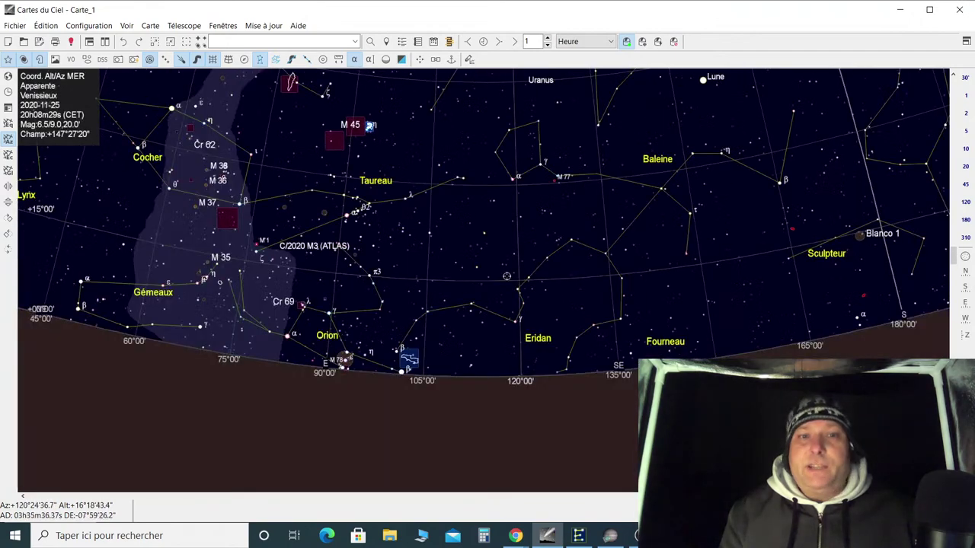
double_click(677, 218)
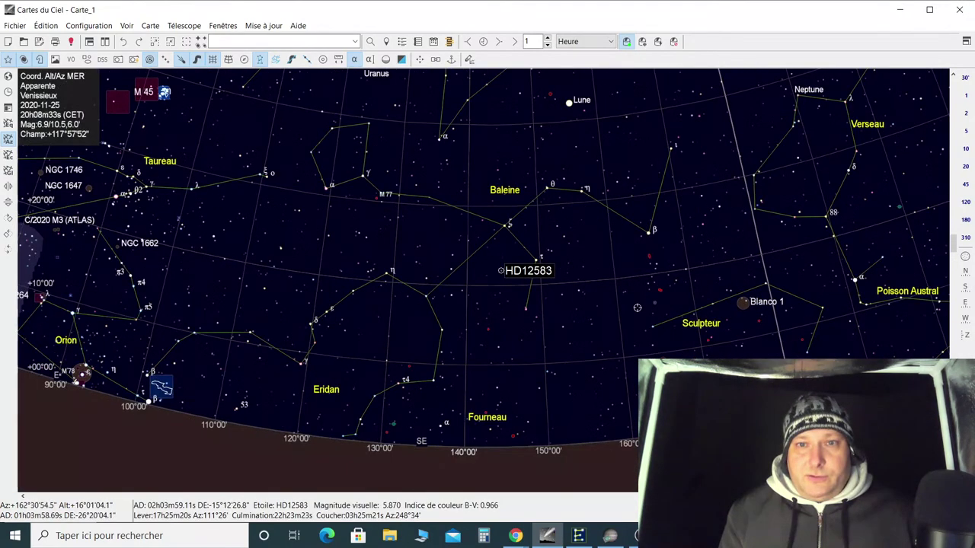
scroll(638, 307, down, 3)
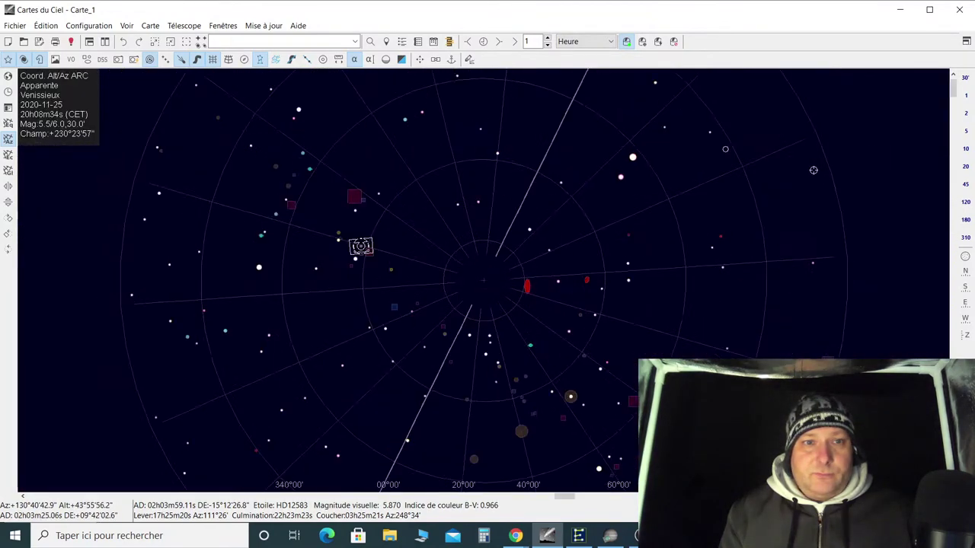
drag(487, 466, 507, 305)
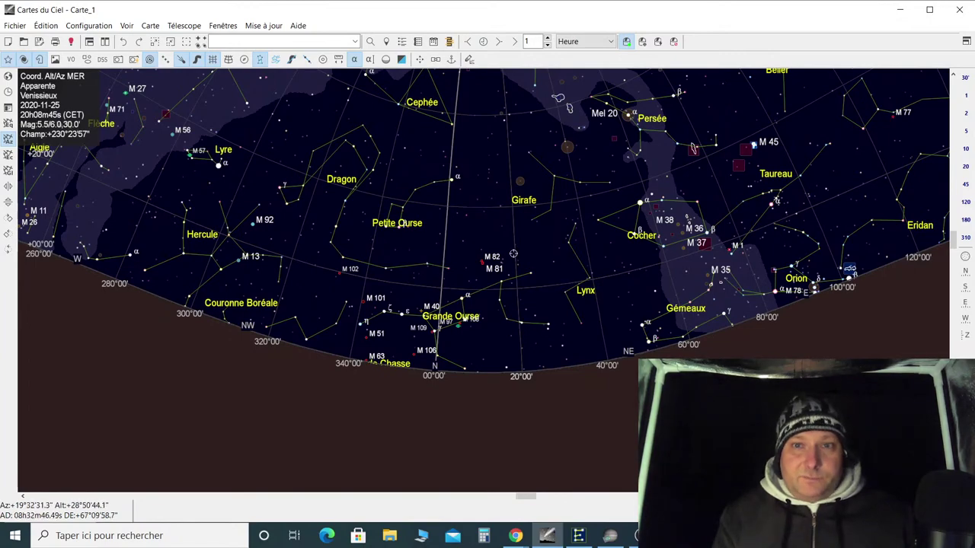
scroll(518, 260, down, 1)
drag(625, 225, 445, 253)
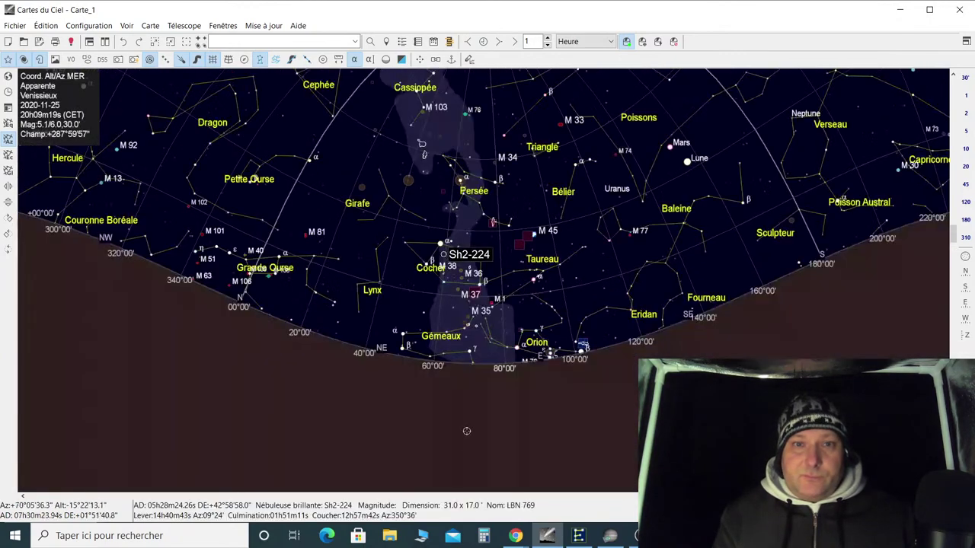
Survey the western sky around Cygne, Lyre and Aigle on the chart and check the stacked nebula image in SharpCap
drag(402, 290, 611, 271)
scroll(612, 271, up, 4)
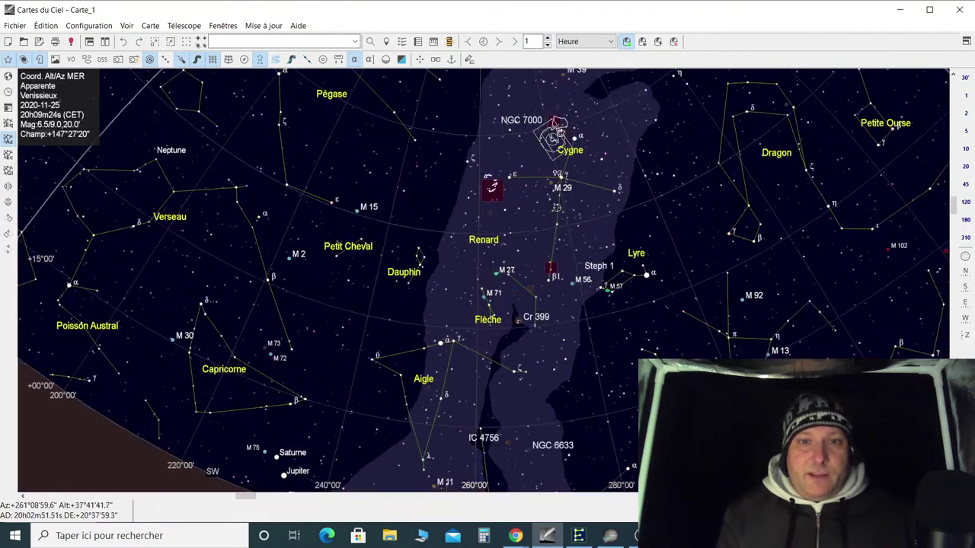
click(609, 535)
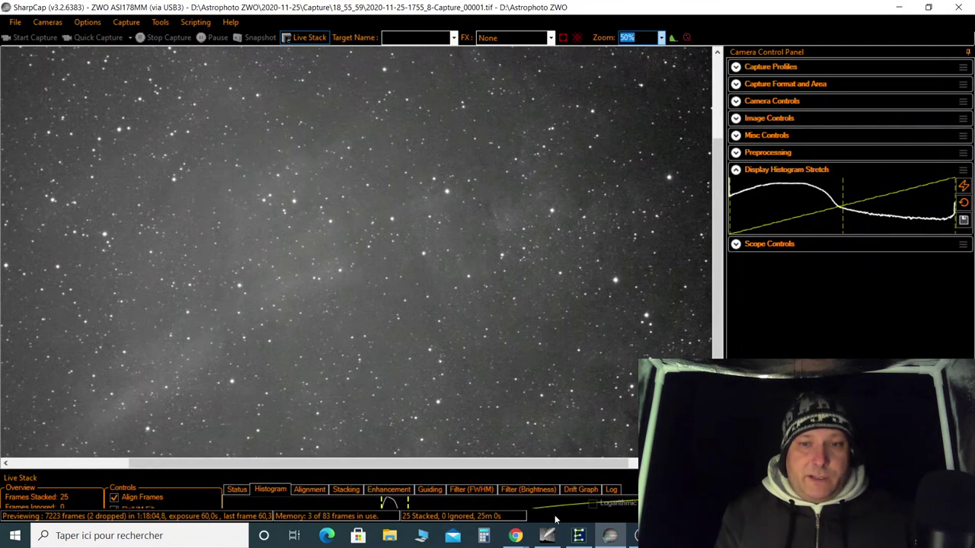
mouse_move(548, 540)
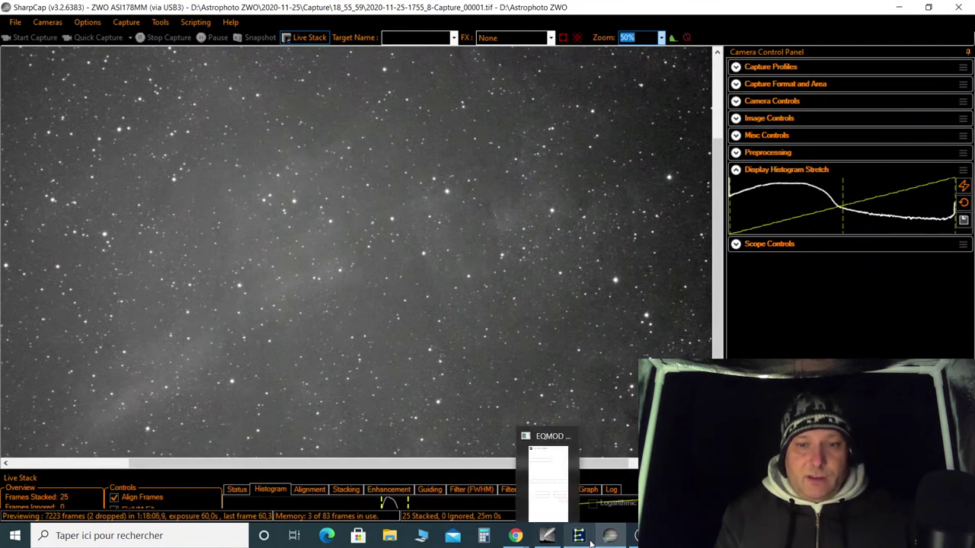
Return to Cartes du Ciel and identify the nebula NGC 6888 below M 29 in Cygne
click(550, 537)
scroll(579, 432, up, 2)
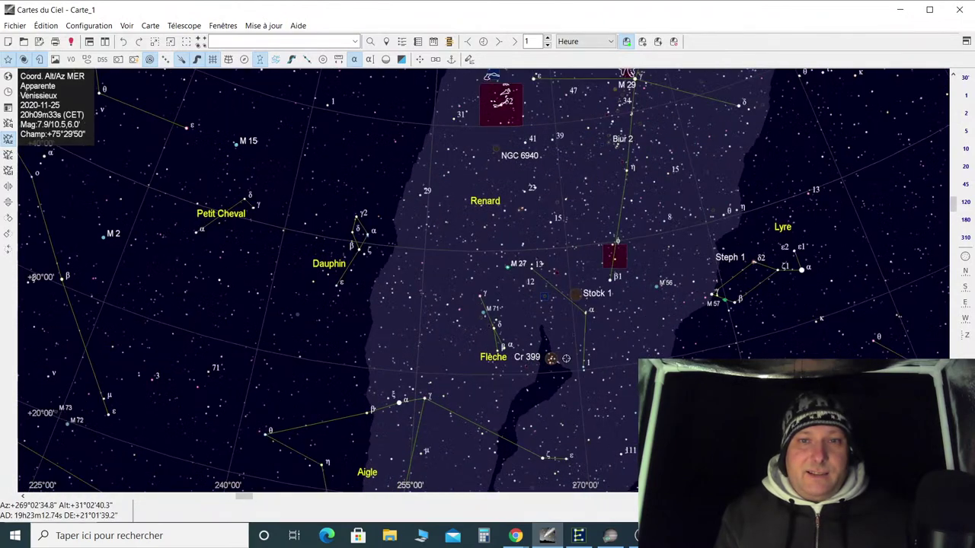
drag(555, 186, 457, 324)
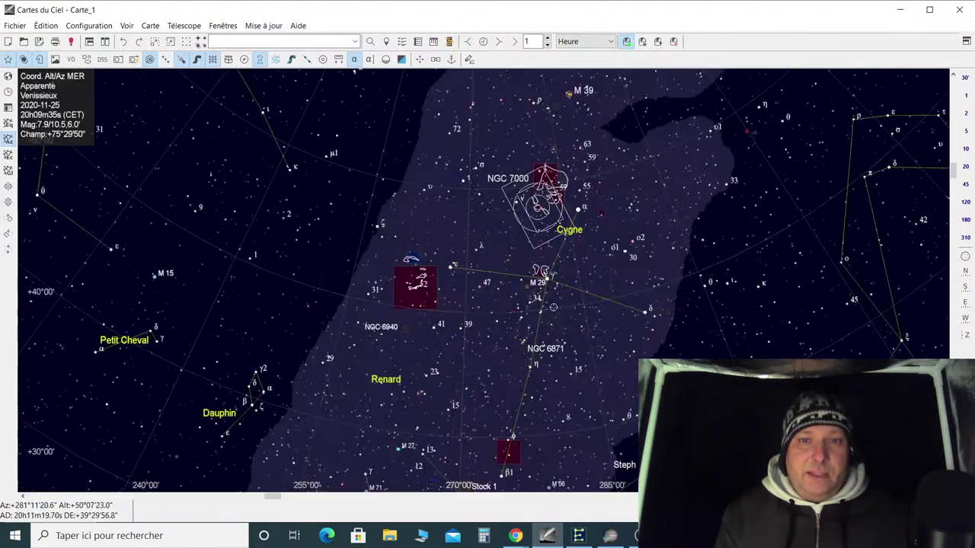
scroll(536, 323, up, 2)
scroll(536, 323, up, 1)
drag(519, 198, 461, 316)
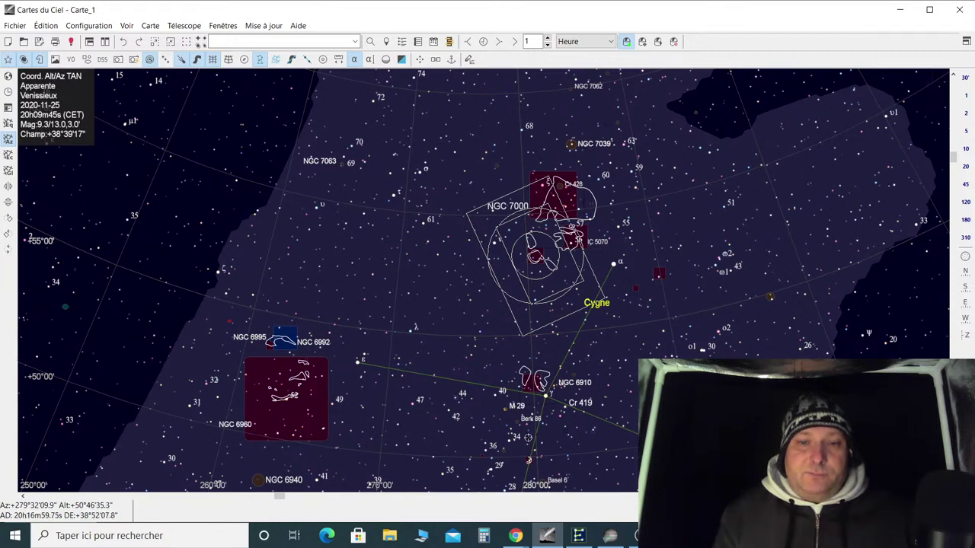
click(530, 462)
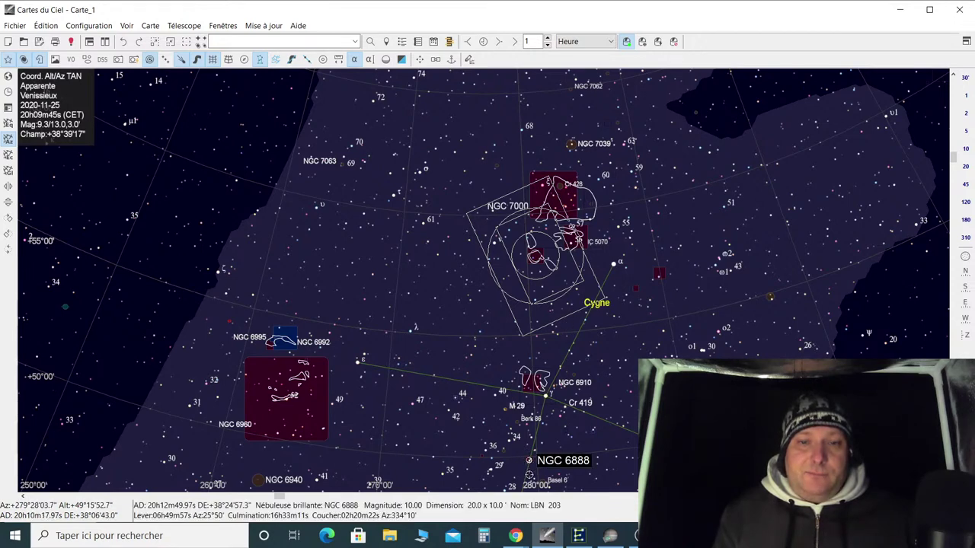
Examine the surroundings of NGC 6888 up close and its place in Cygne relative to M 29 and NGC 7000
scroll(558, 447, up, 3)
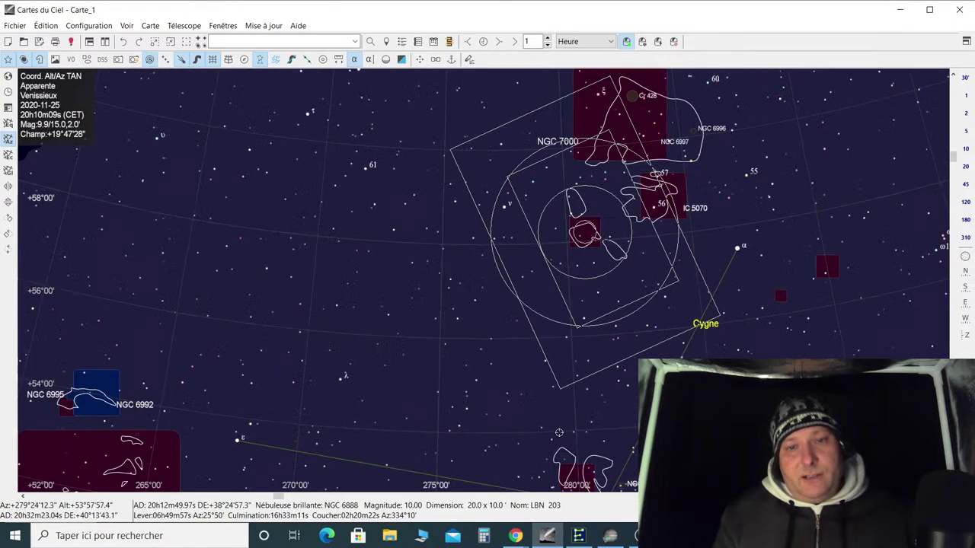
scroll(492, 225, up, 2)
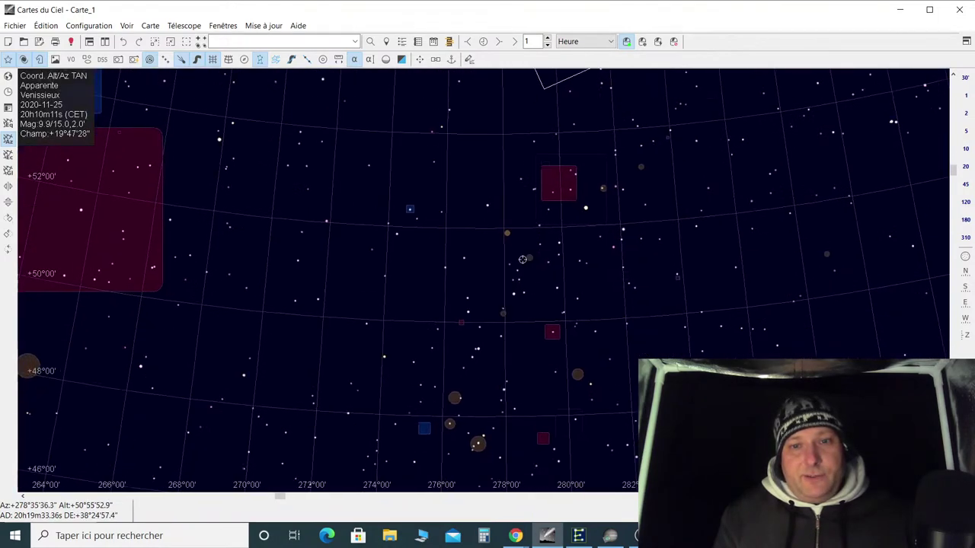
scroll(548, 305, up, 1)
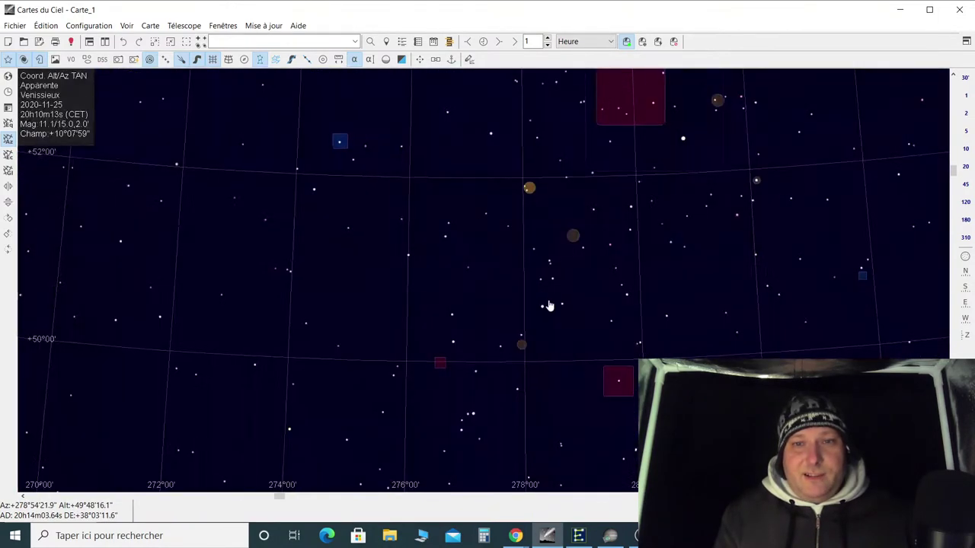
scroll(537, 320, down, 5)
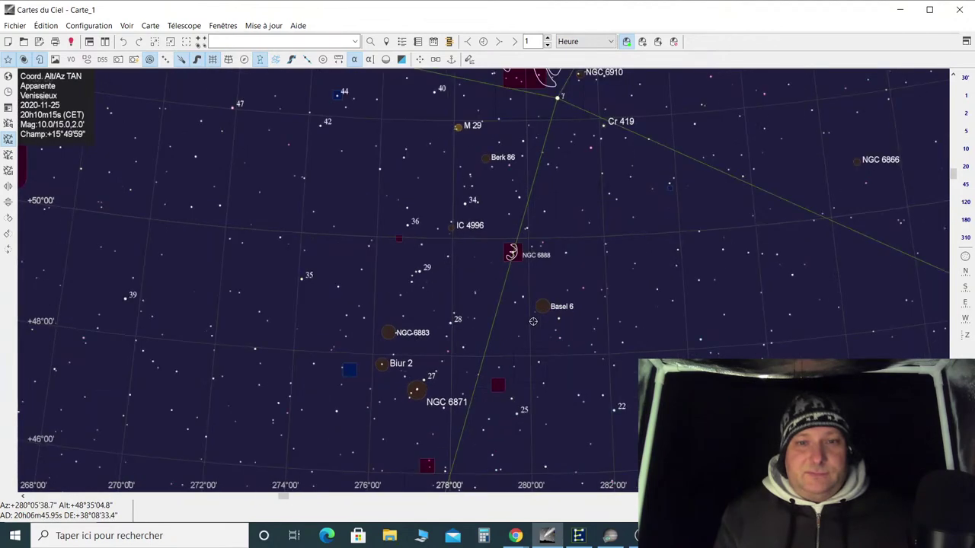
key(Up)
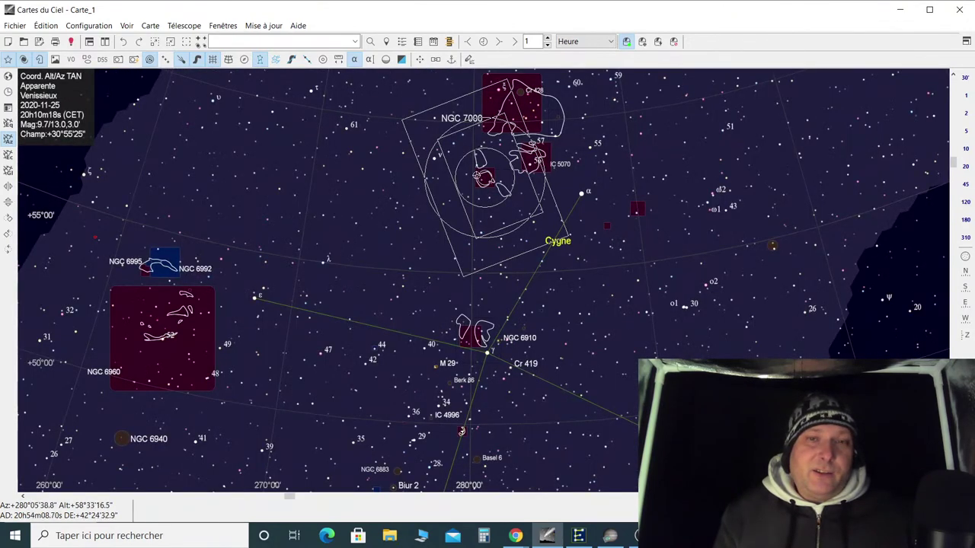
scroll(602, 237, down, 1)
scroll(602, 236, down, 3)
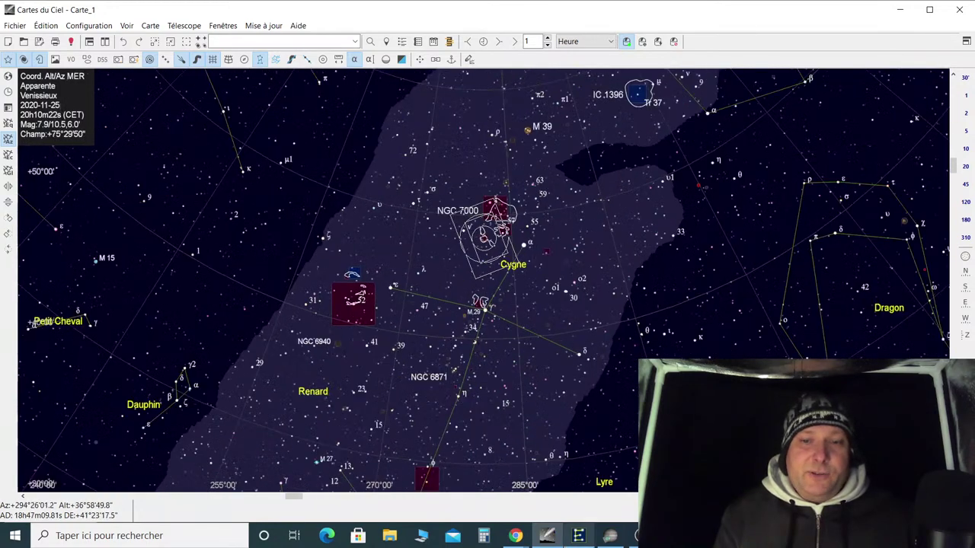
Check the live stack in SharpCap and bring up the YouTube live chat window to read the viewers' questions
click(610, 536)
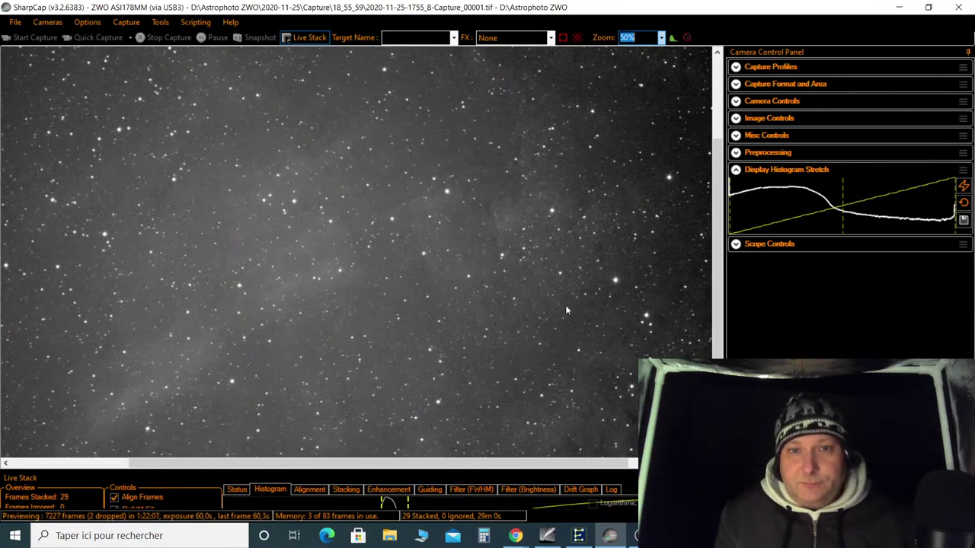
click(516, 537)
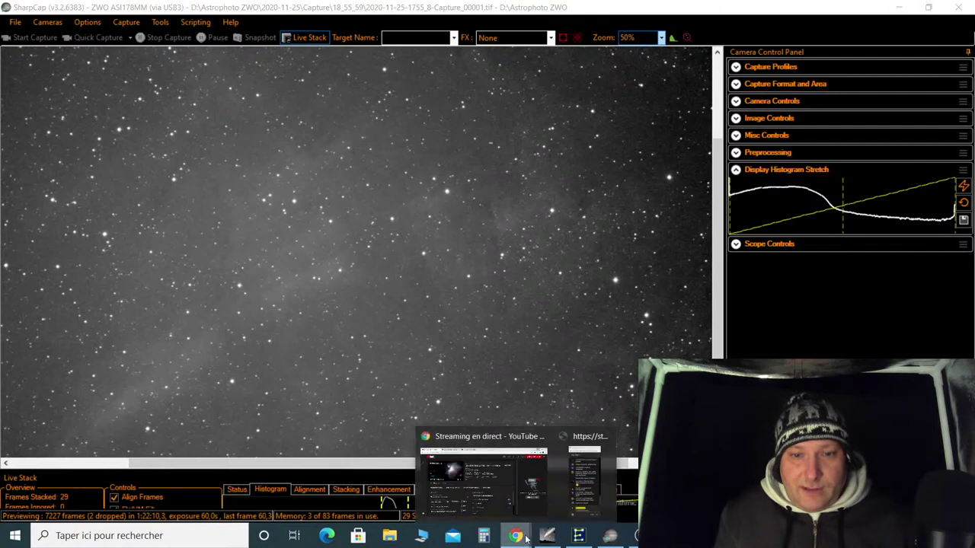
click(581, 506)
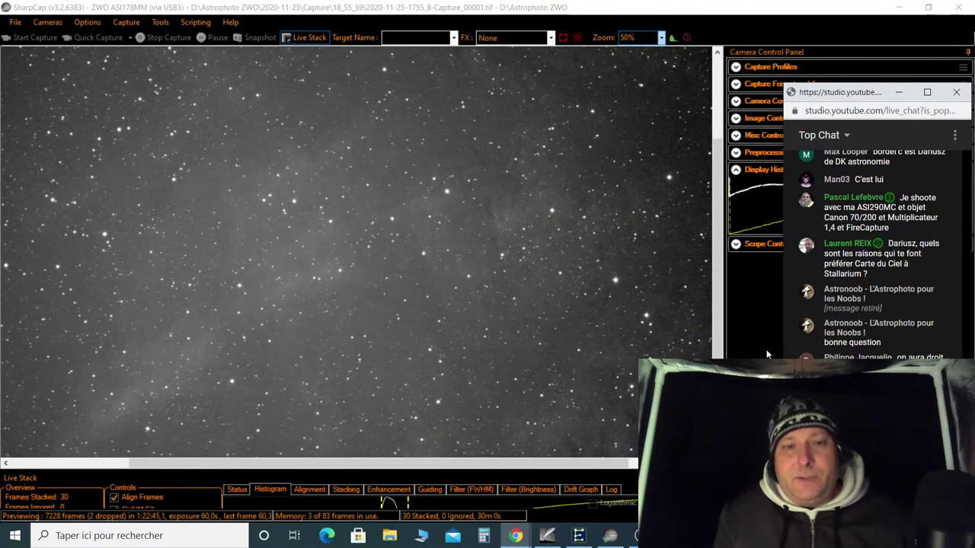
Return to Cartes du Ciel and show the telescope Goto and synchronise options for star HD198690 near NGC 7000
click(548, 535)
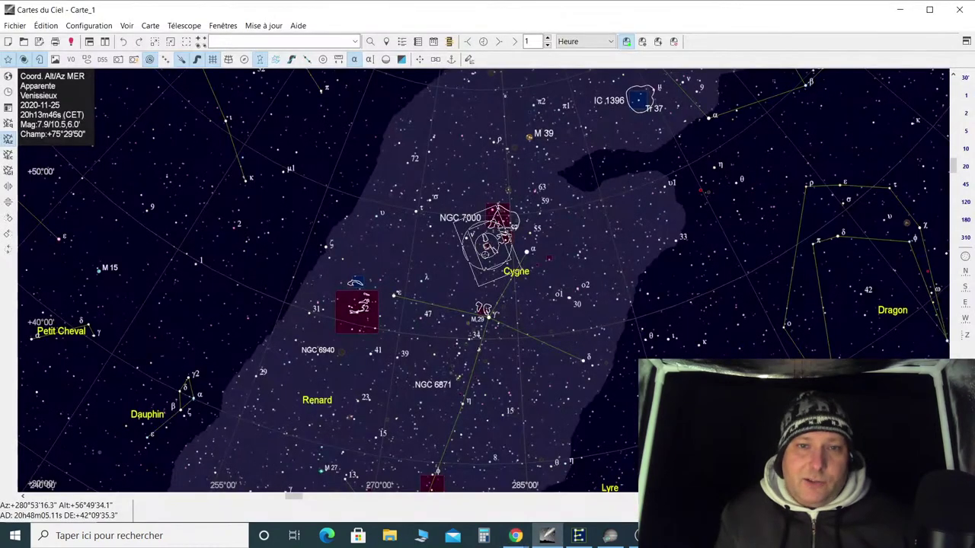
scroll(488, 257, up, 1)
scroll(488, 258, up, 5)
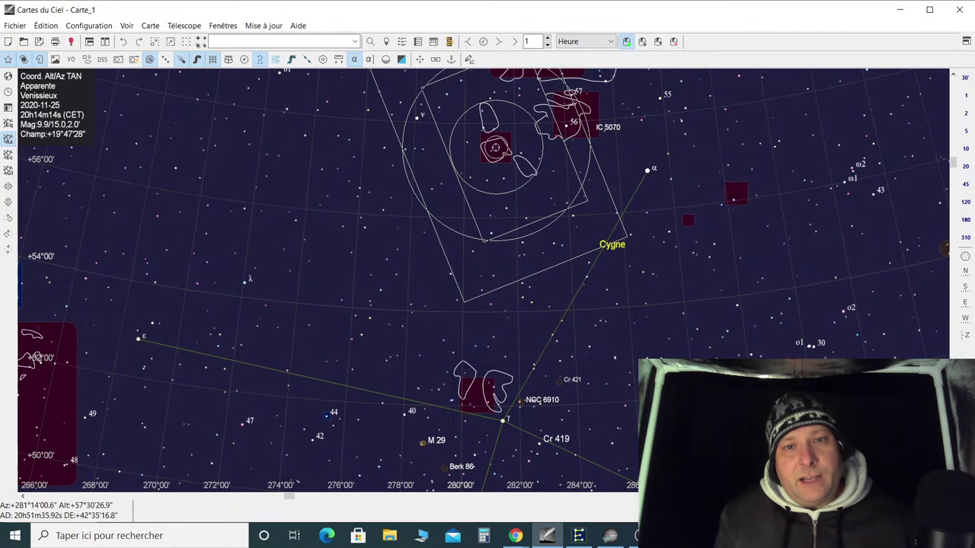
click(492, 155)
right_click(492, 154)
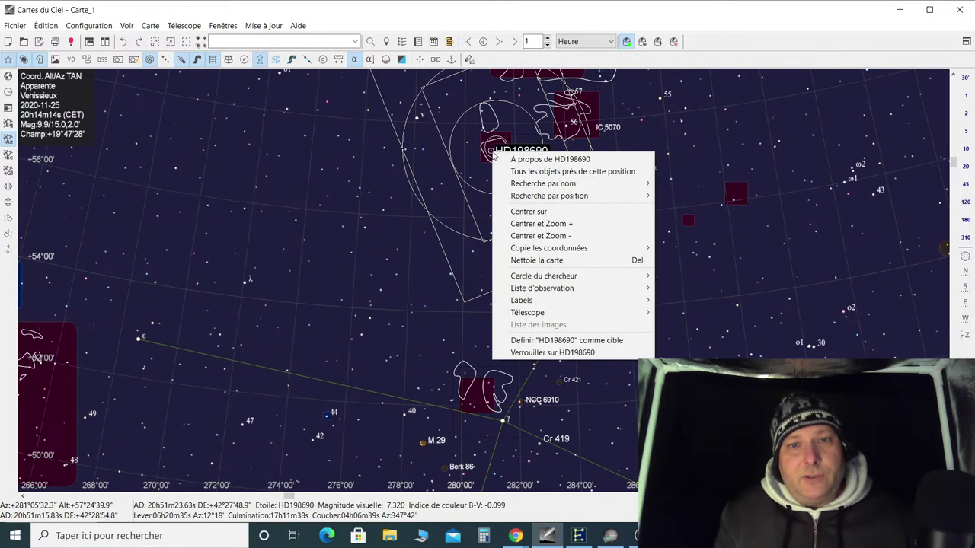
mouse_move(533, 314)
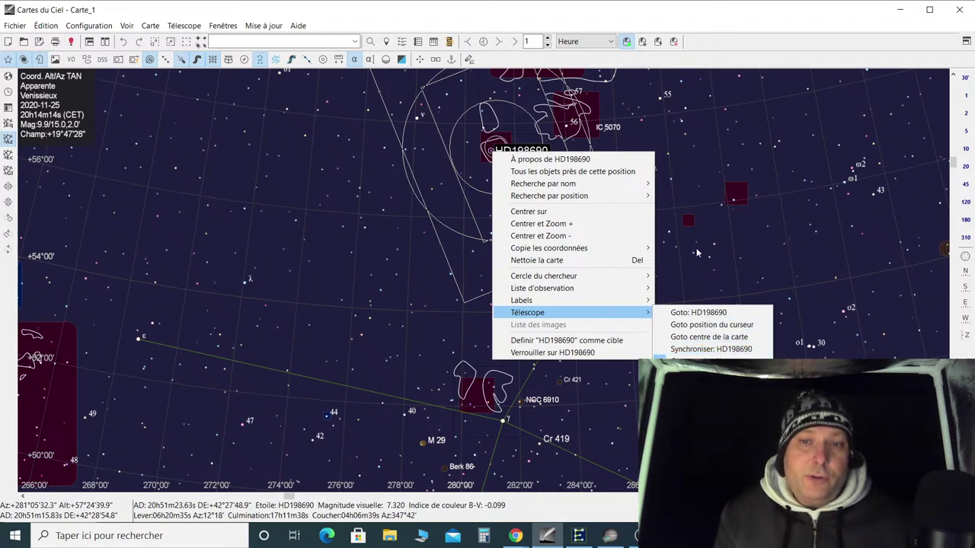
click(669, 174)
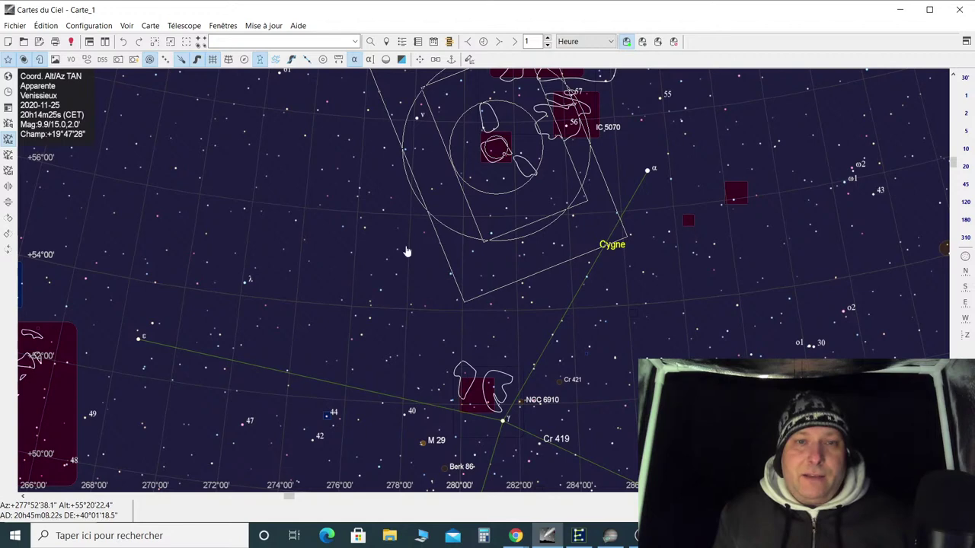
drag(407, 251, 382, 329)
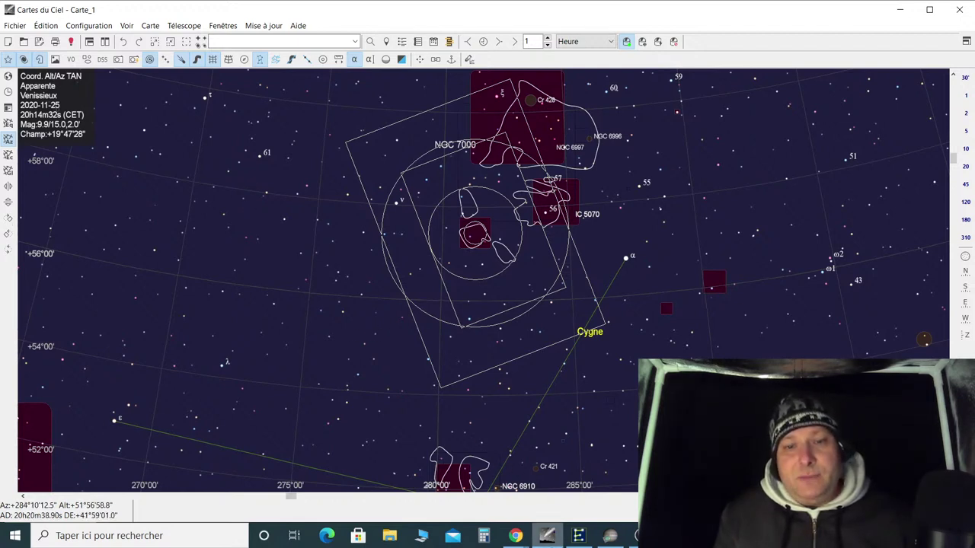
View the stacked image in SharpCap, return to Cartes du Ciel and update the comet orbital elements
click(610, 536)
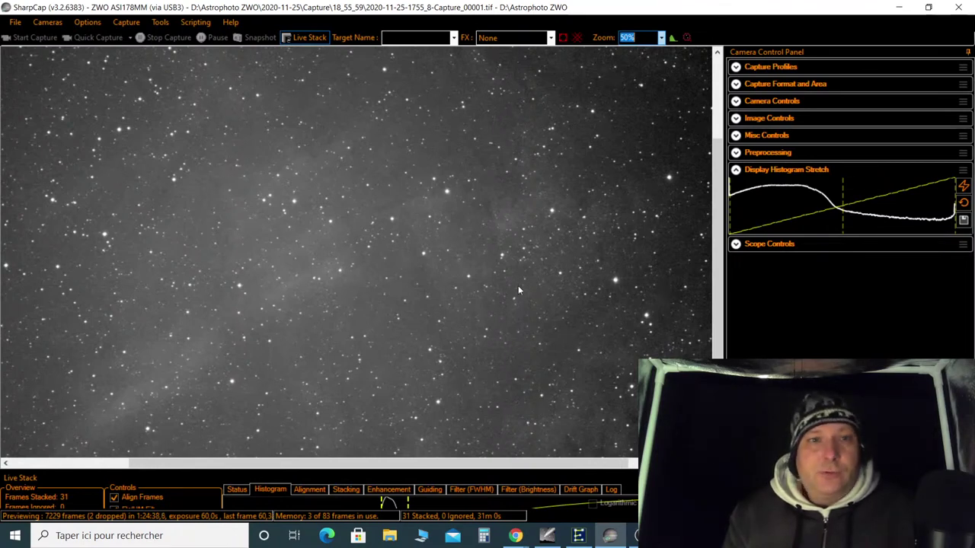
click(545, 534)
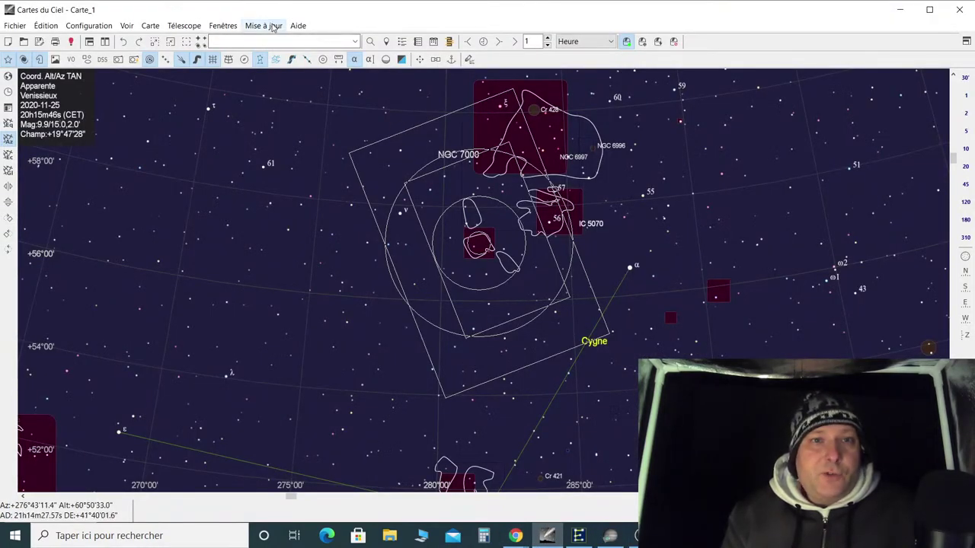
click(272, 27)
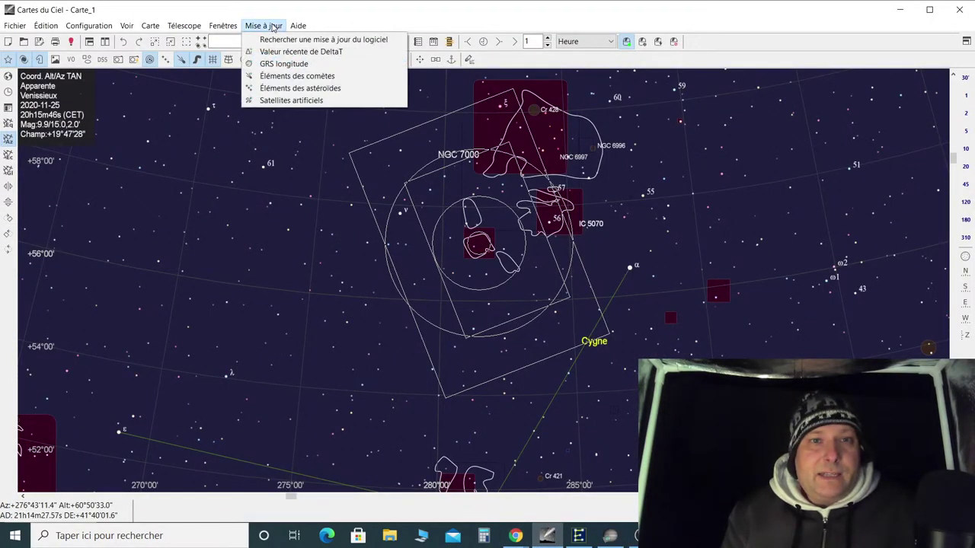
click(282, 76)
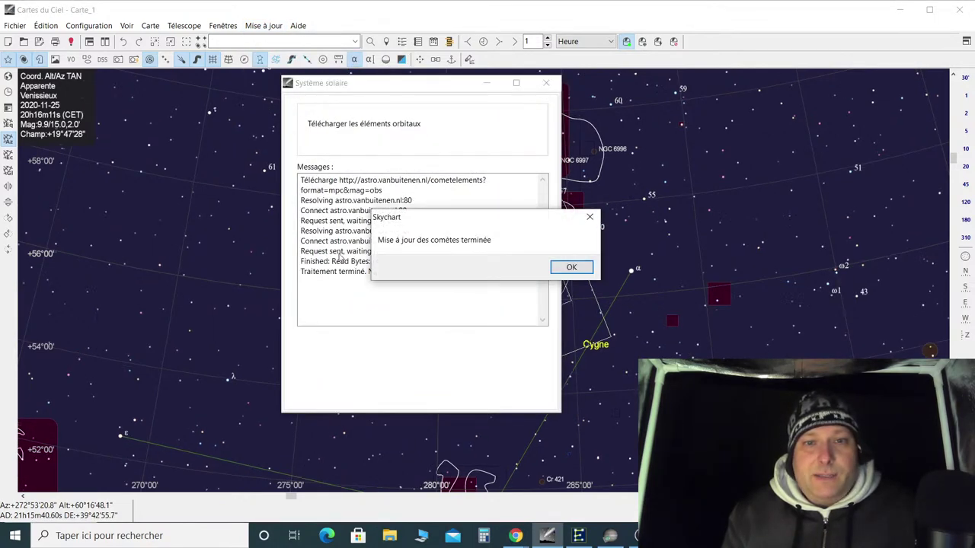
click(572, 267)
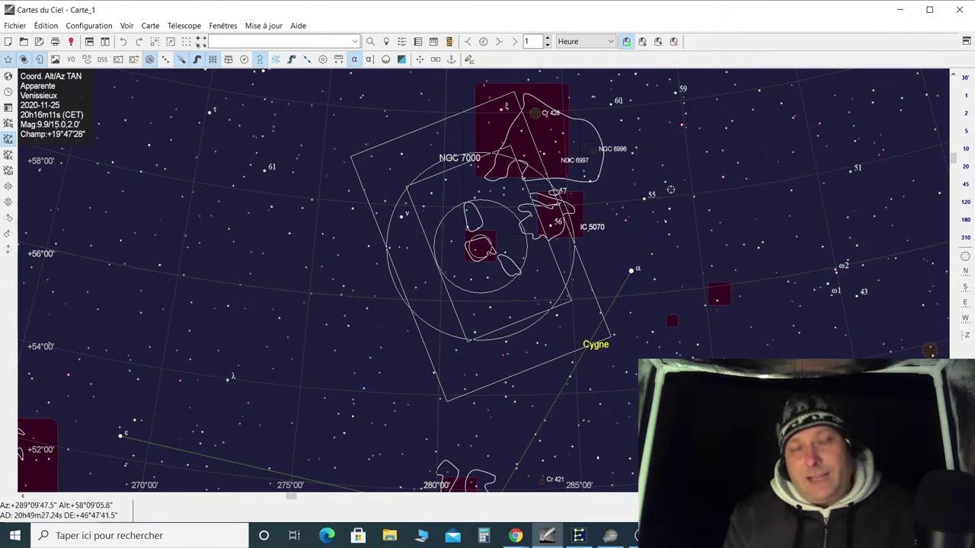
Show the wider sky around Cygne, including Pégase, Cephée, Dragon and Lyre
scroll(669, 188, down, 5)
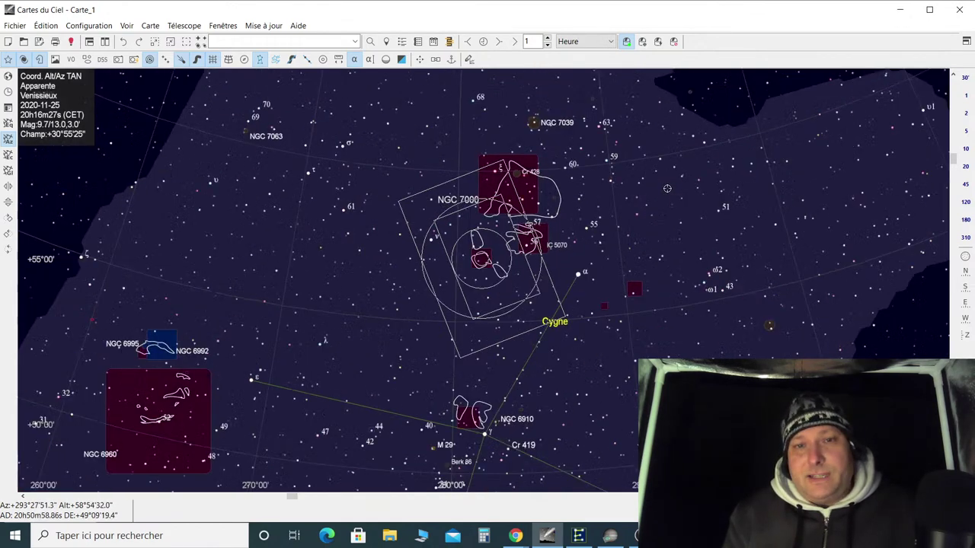
scroll(667, 188, down, 1)
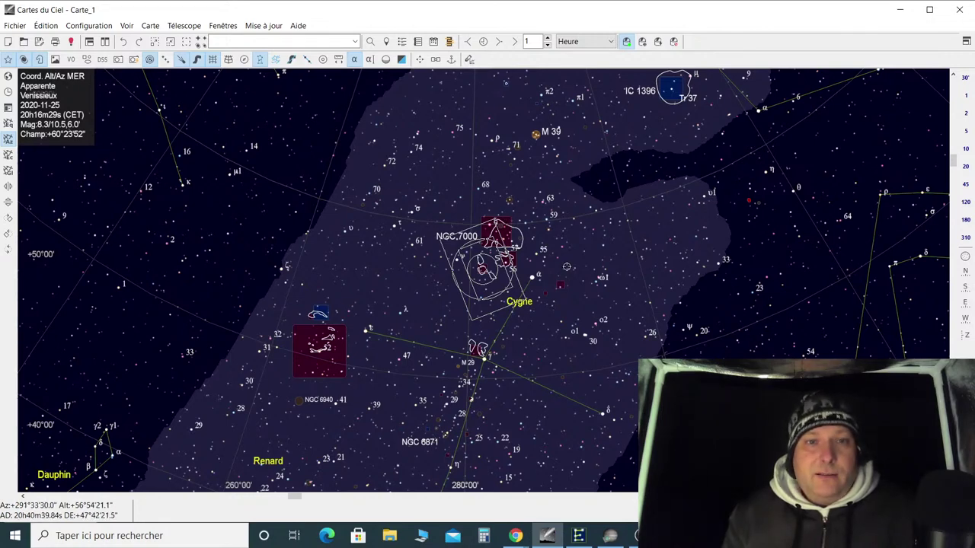
scroll(567, 266, down, 1)
scroll(566, 266, down, 1)
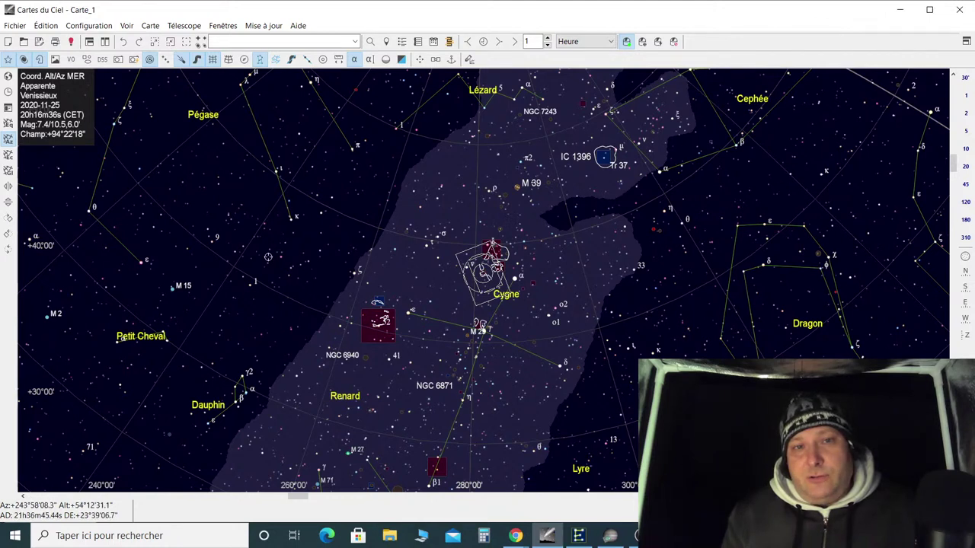
Minimise Cartes du Ciel and bring up the YouTube live chat over the SharpCap image to read new messages
click(899, 12)
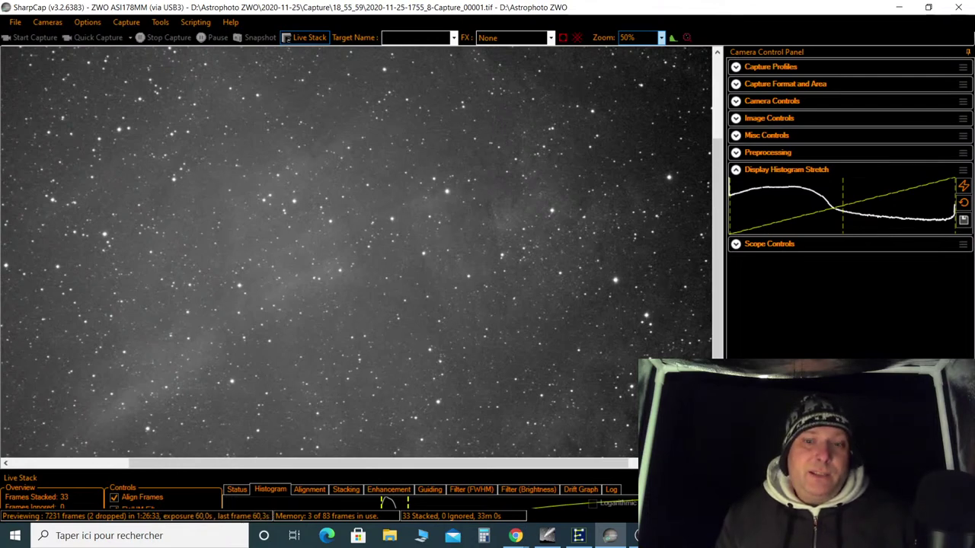
mouse_move(516, 536)
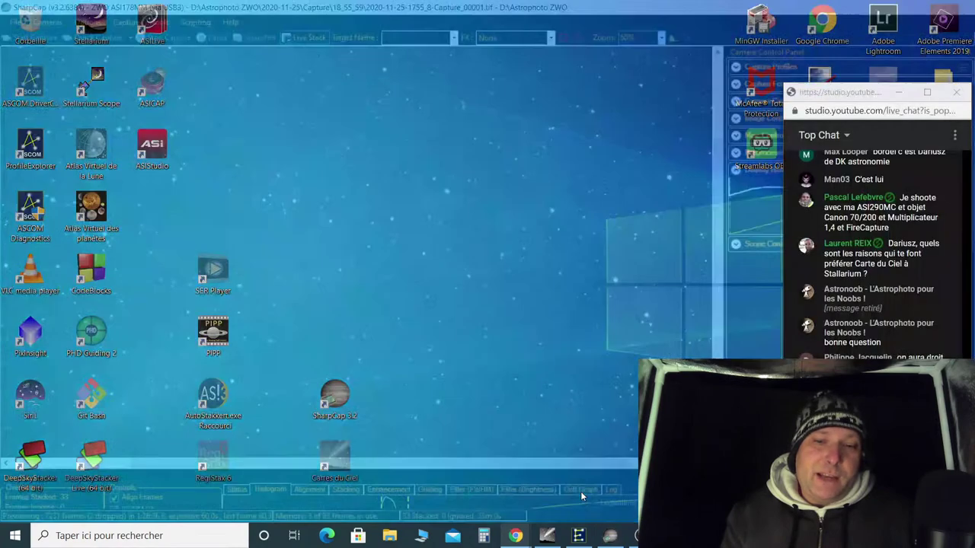
click(583, 491)
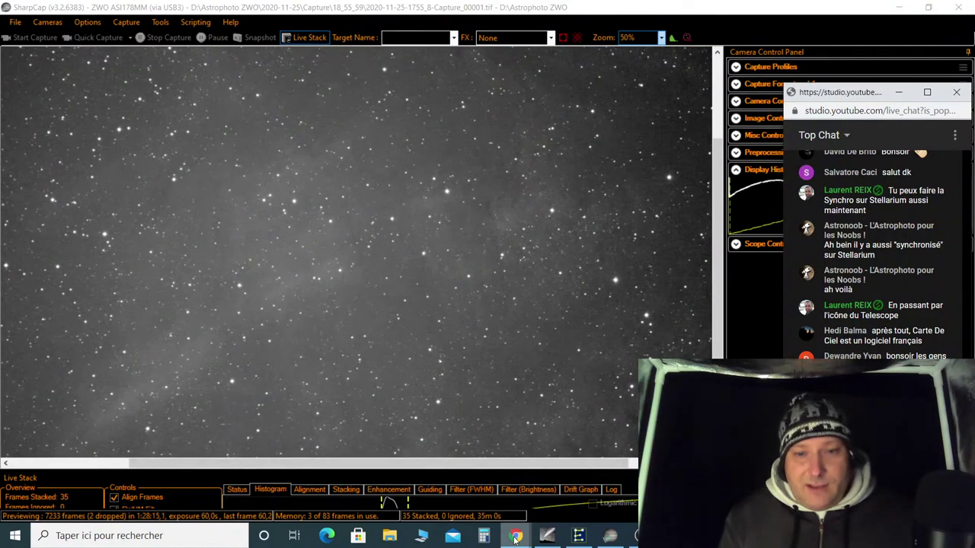
Switch to the DKastronomie YouTube channel in Chrome and browse its full list of published videos
mouse_move(515, 538)
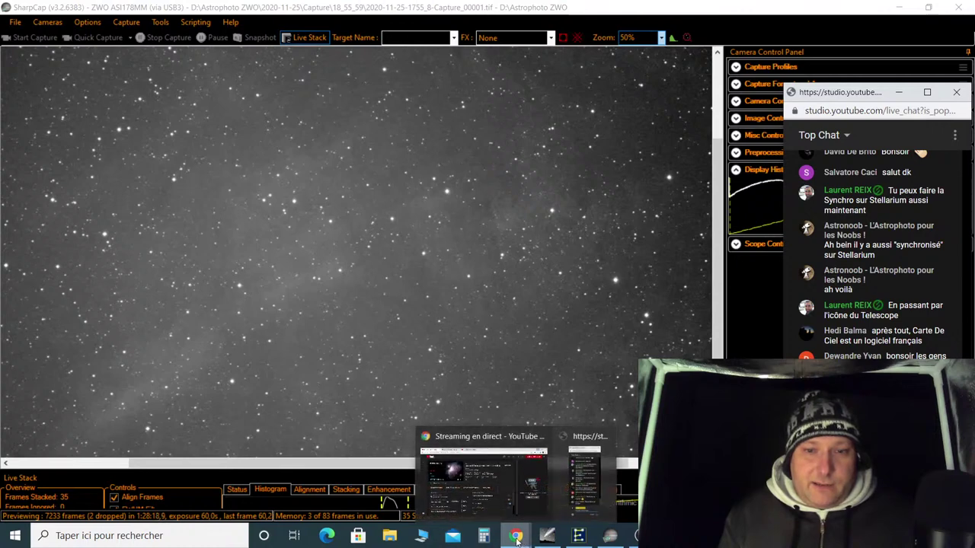
click(466, 457)
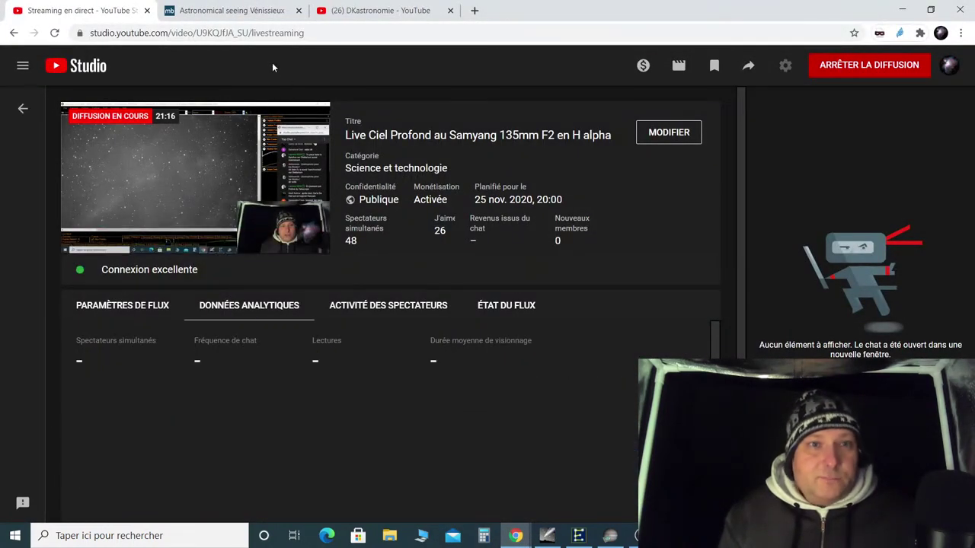
click(377, 11)
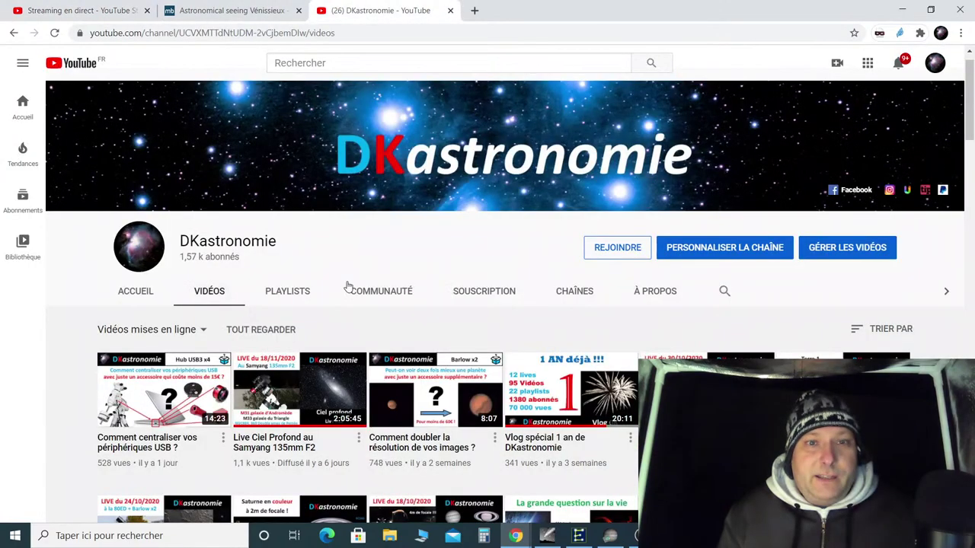
scroll(346, 286, down, 6)
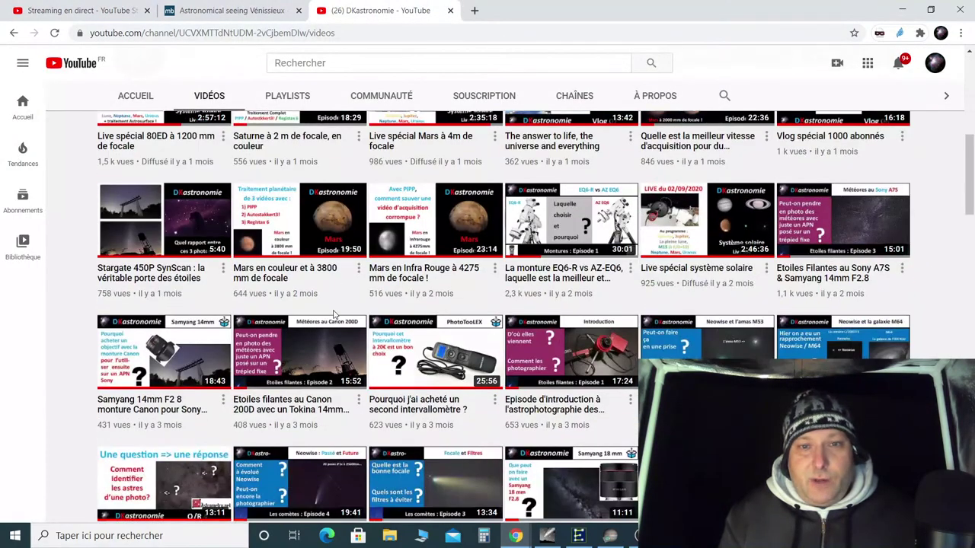
scroll(333, 313, down, 8)
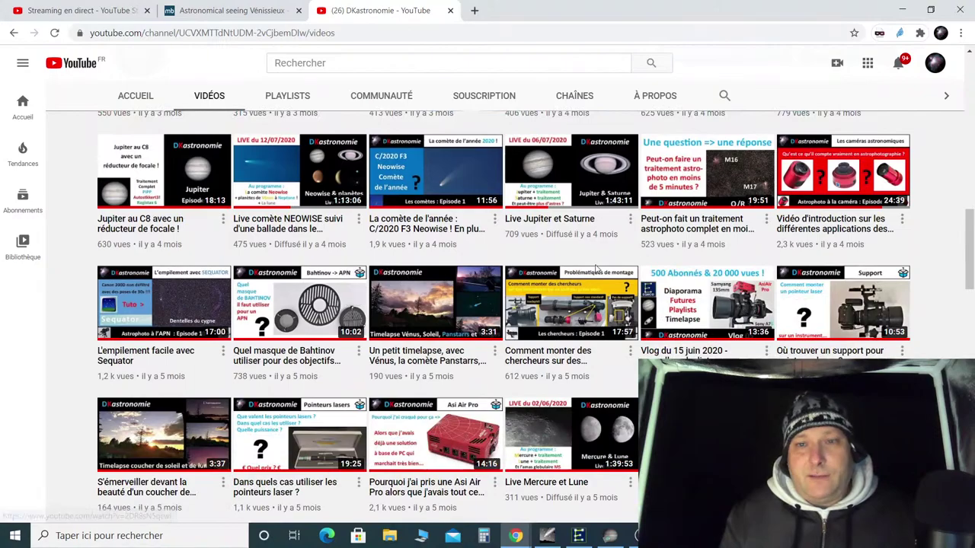
scroll(598, 268, down, 5)
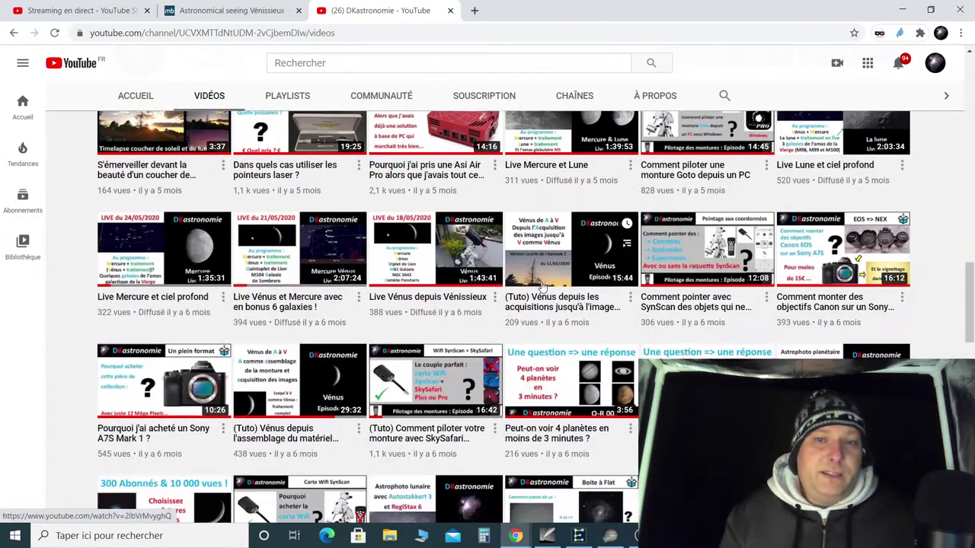
scroll(542, 286, down, 12)
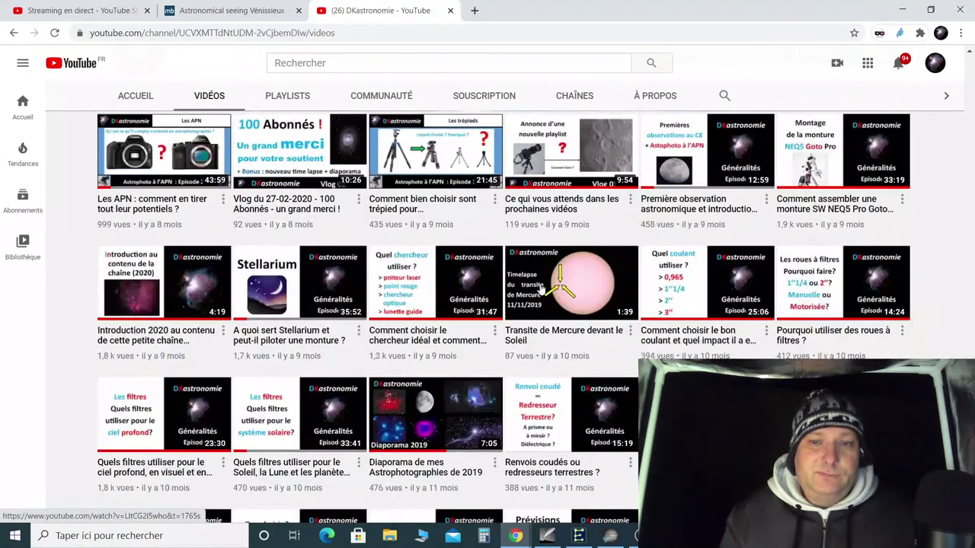
scroll(542, 288, down, 3)
mouse_move(505, 291)
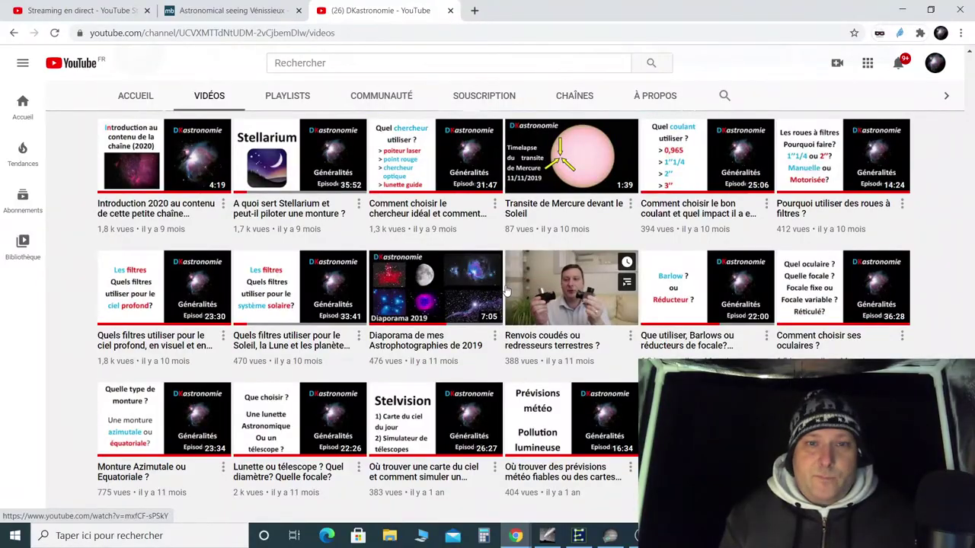
scroll(505, 291, up, 12)
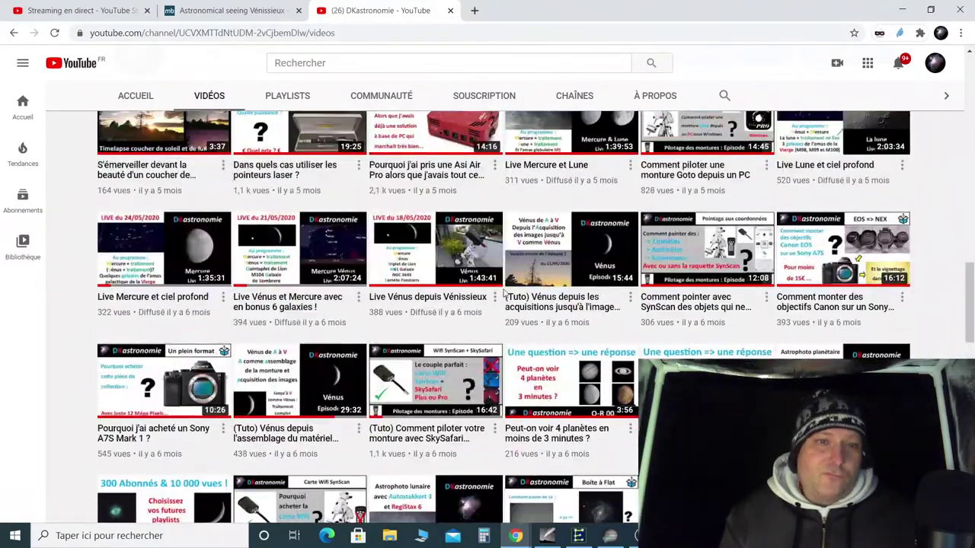
scroll(506, 291, up, 10)
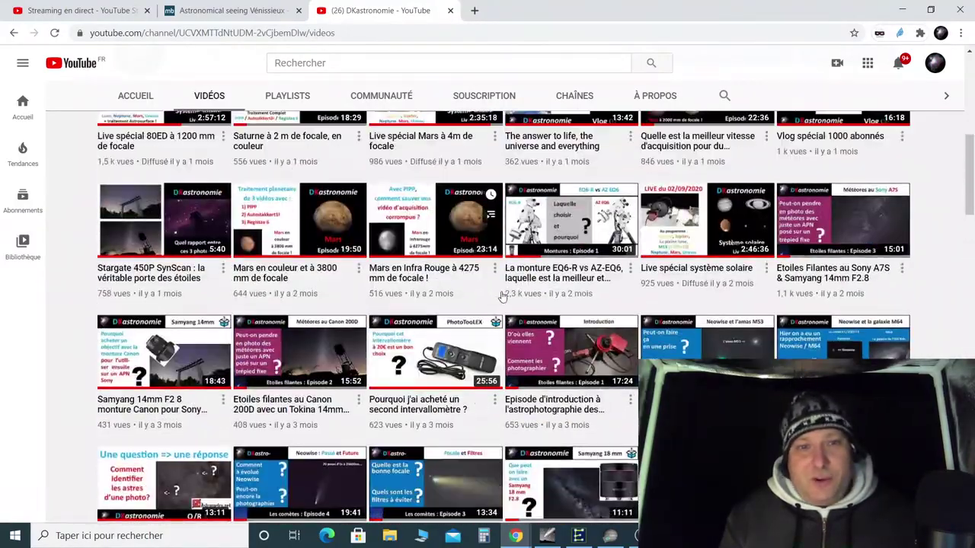
scroll(503, 296, up, 6)
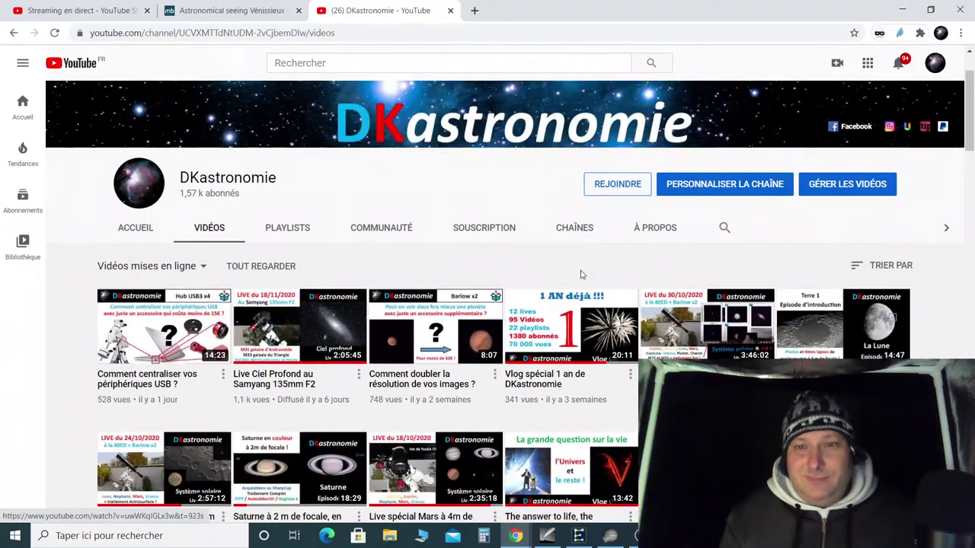
scroll(578, 320, down, 1)
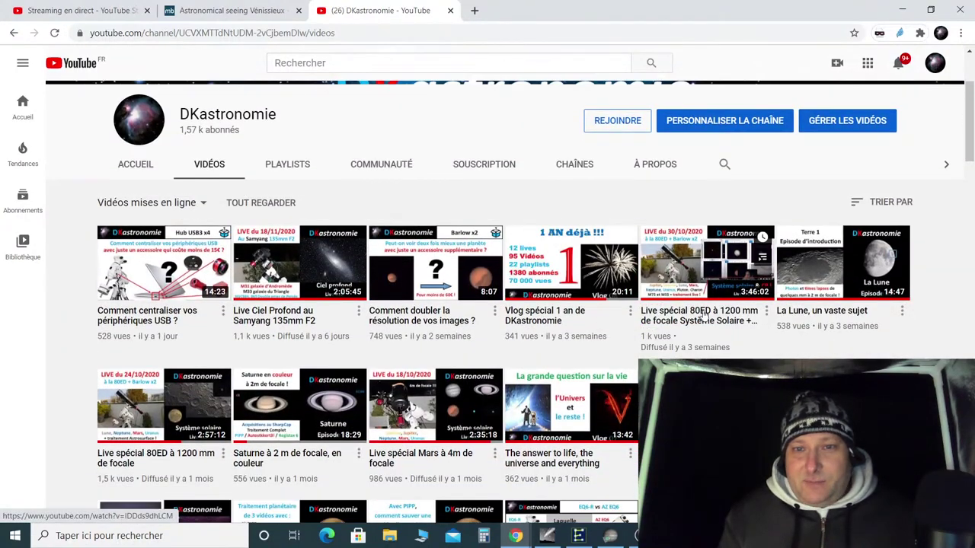
scroll(701, 316, down, 8)
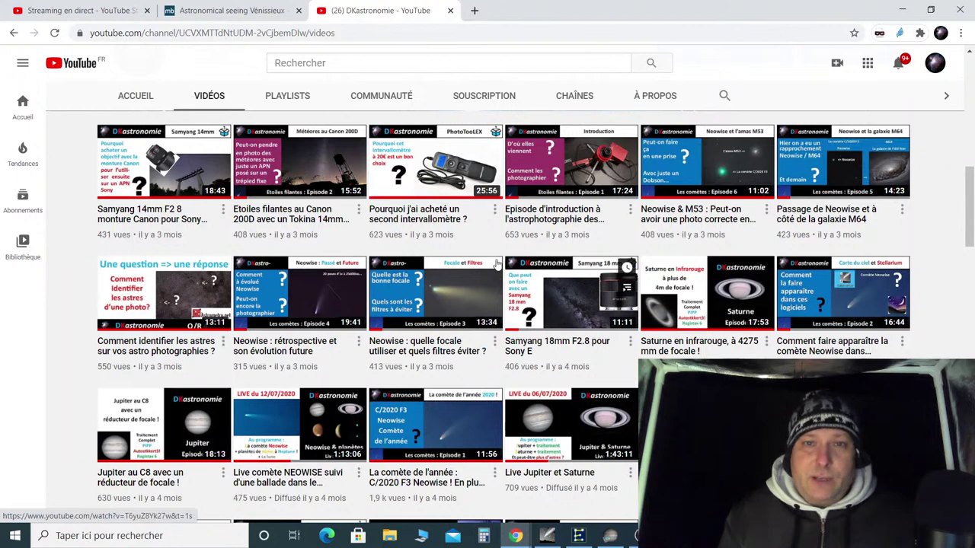
Browse the channel's playlists, show the full Caméras Astro playlist from the Matériel section and return to the playlists
click(298, 96)
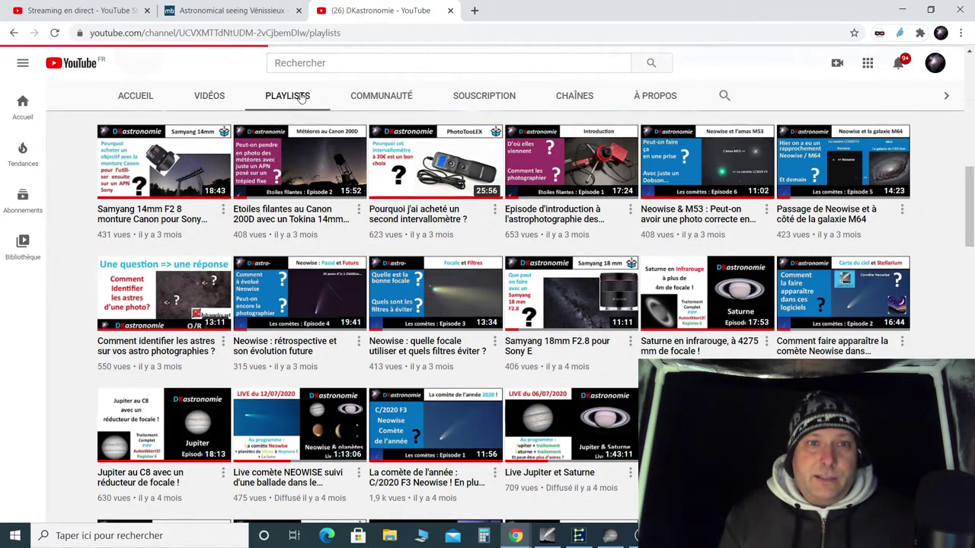
scroll(430, 304, down, 3)
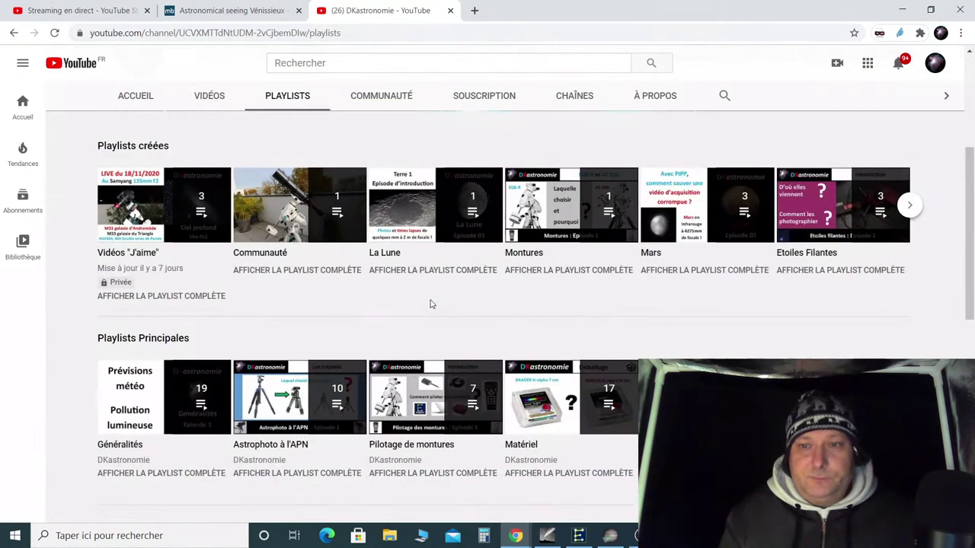
scroll(800, 315, down, 6)
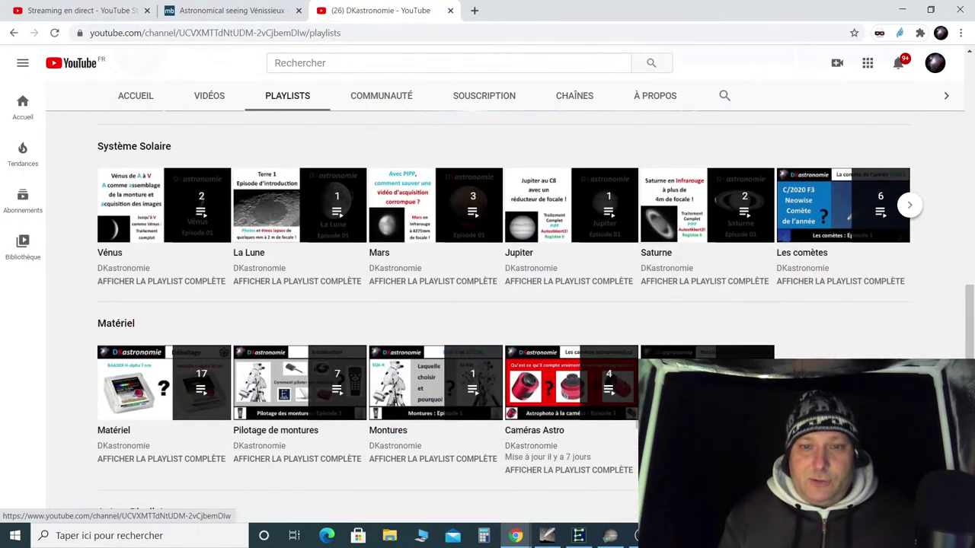
click(545, 471)
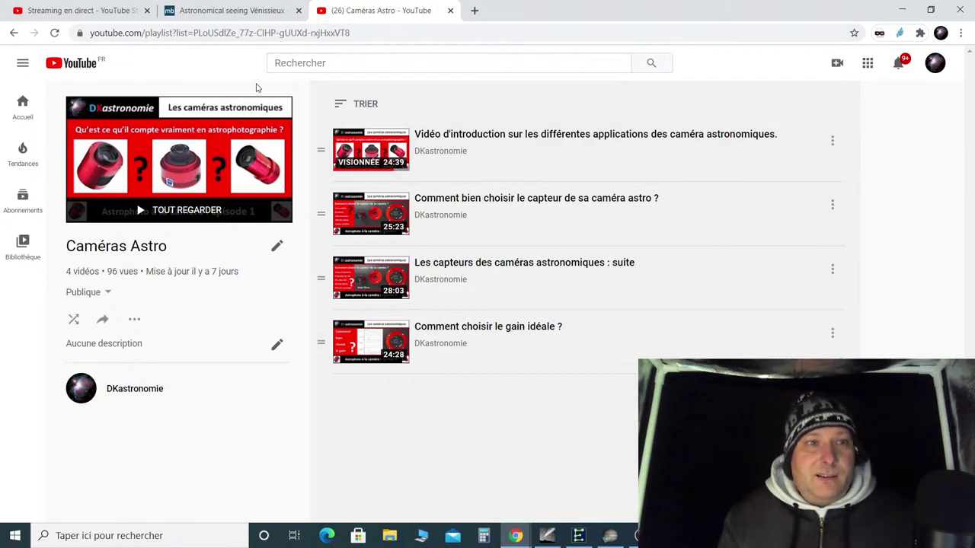
click(12, 35)
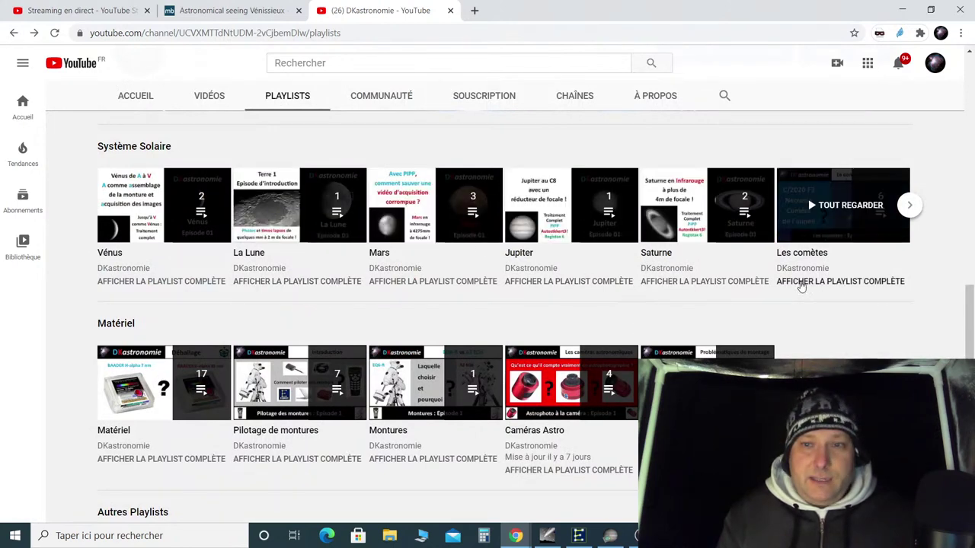
Find the Lives playlist among the created playlists and show its full list down to the current live
click(971, 243)
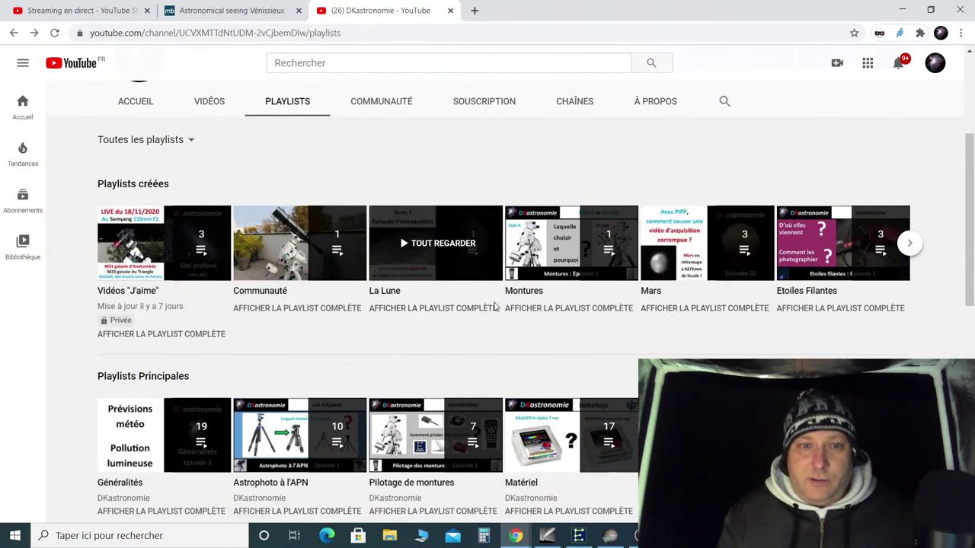
click(911, 243)
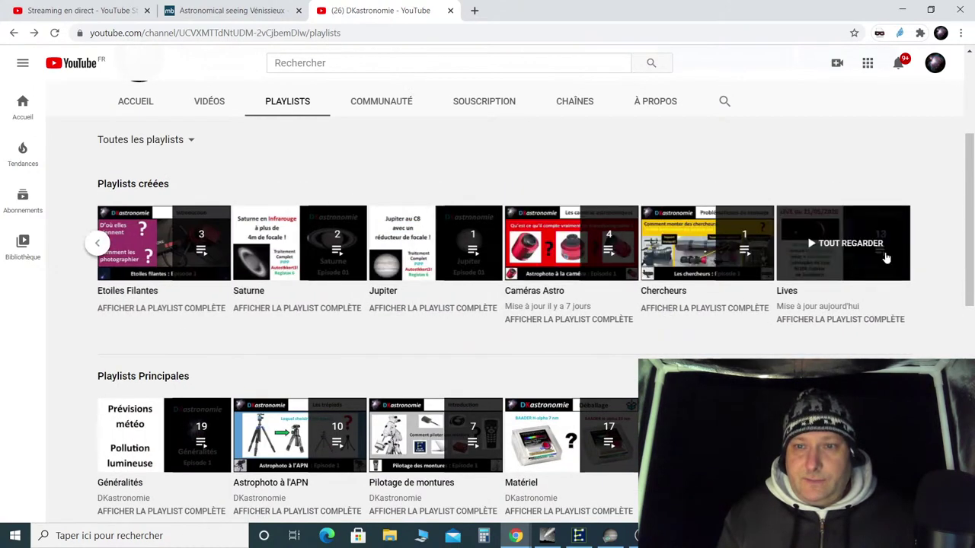
click(819, 323)
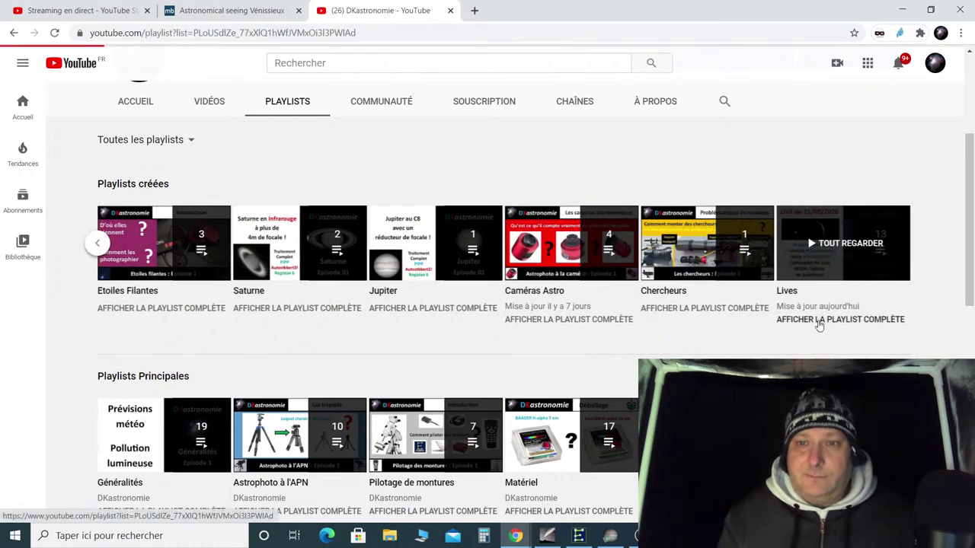
scroll(588, 358, down, 3)
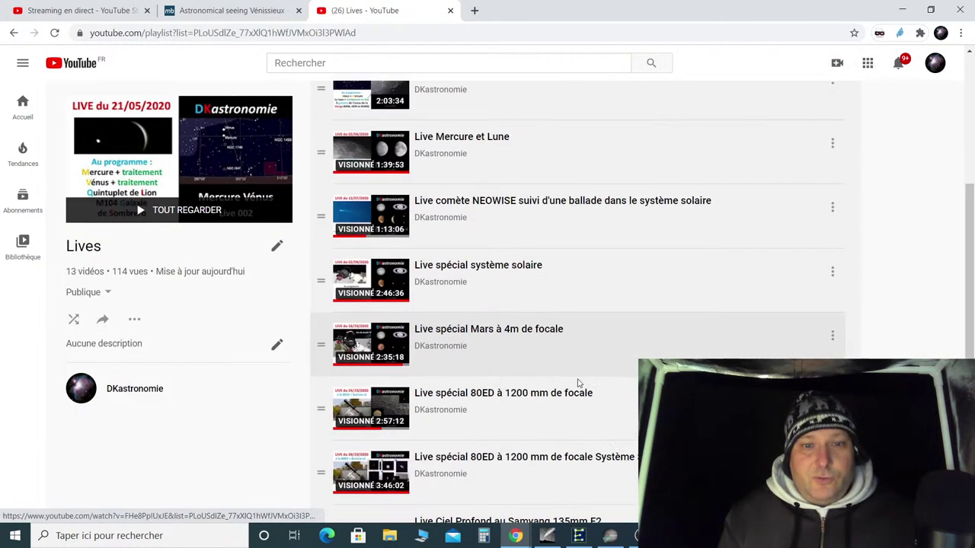
scroll(578, 383, down, 2)
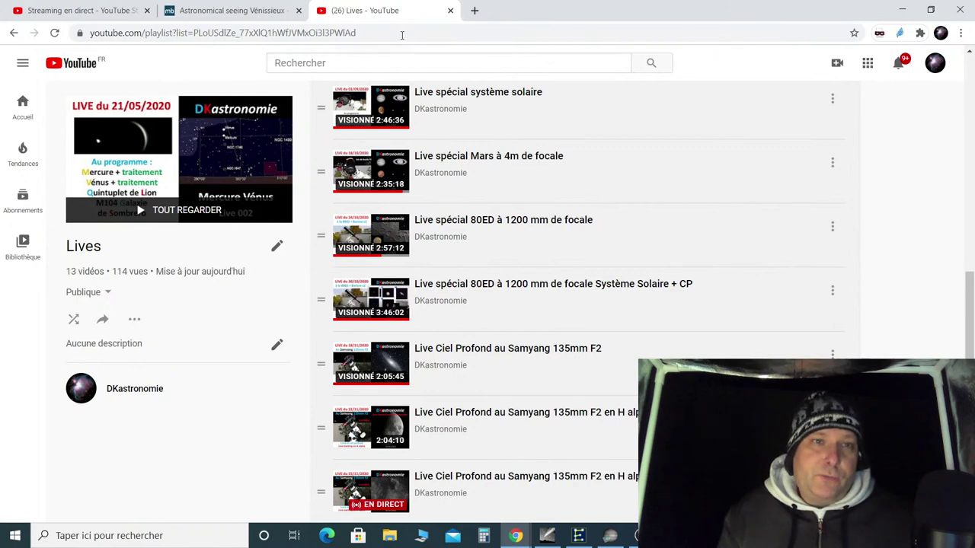
Switch to SharpCap, set the image zoom to Auto and enlarge the Live Stack area to reveal its controls
click(612, 537)
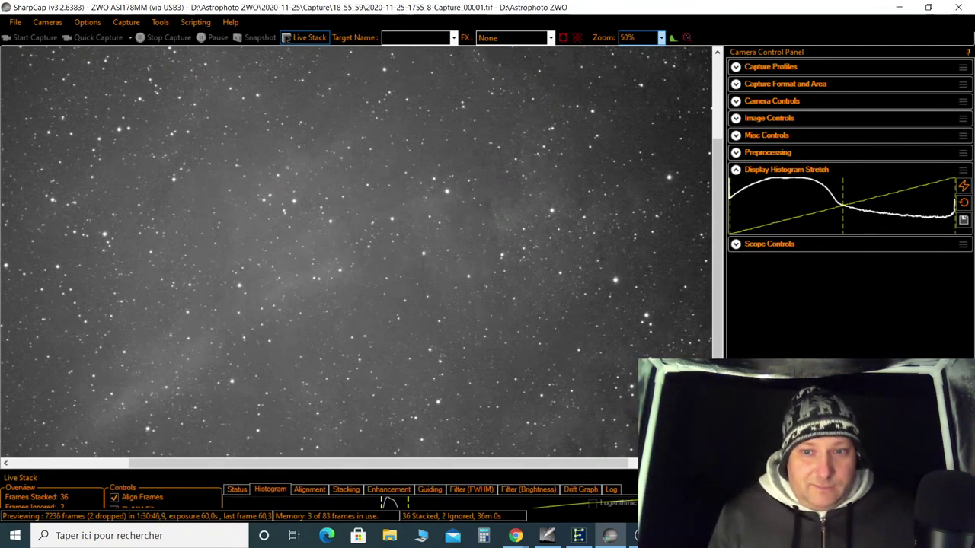
scroll(643, 193, up, 2)
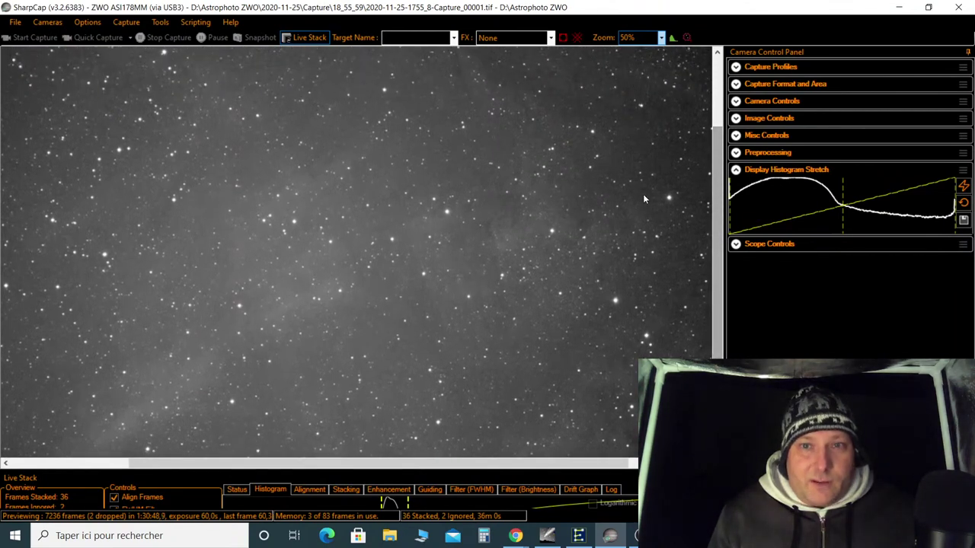
click(661, 38)
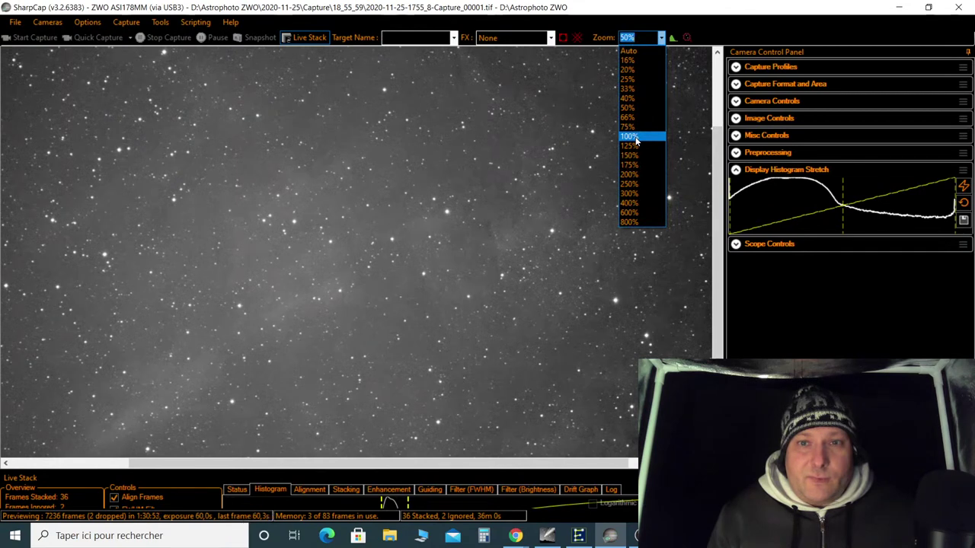
click(634, 54)
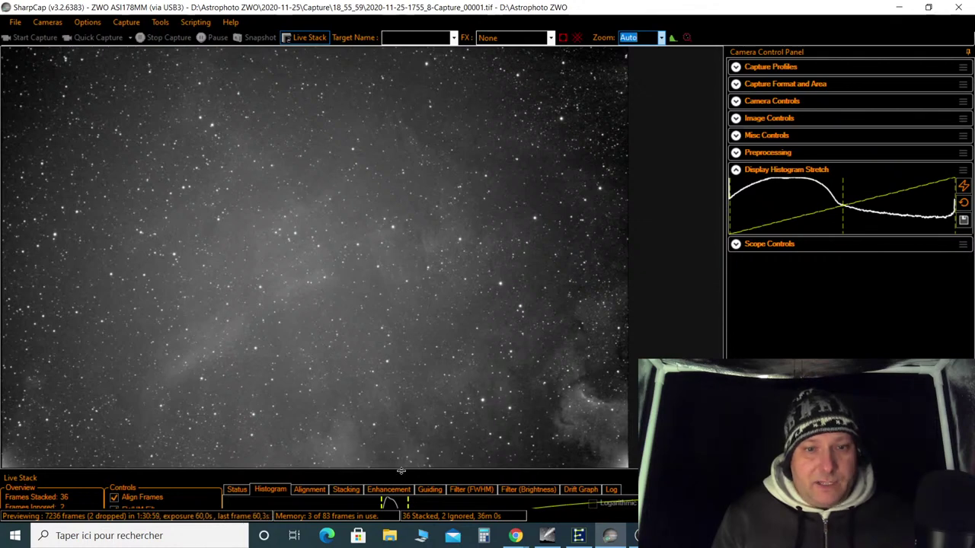
drag(401, 471, 407, 394)
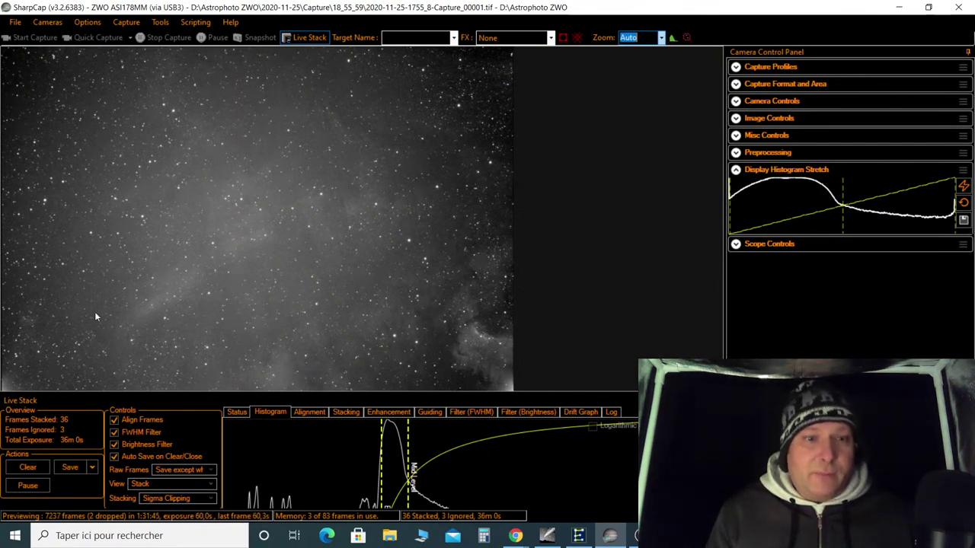
Save the current live stack as a 16-bit stack and again as a raw 32-bit stack
click(90, 469)
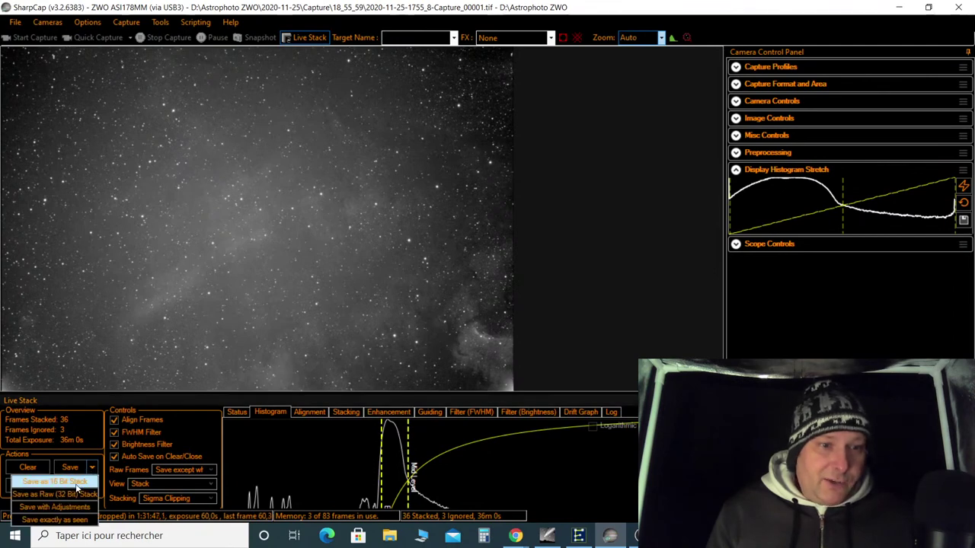
click(75, 483)
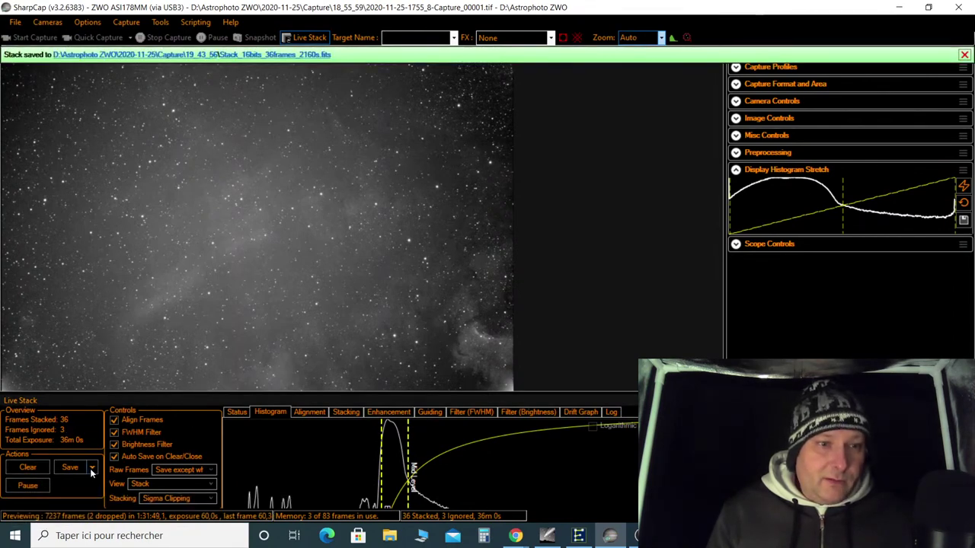
click(90, 469)
click(79, 493)
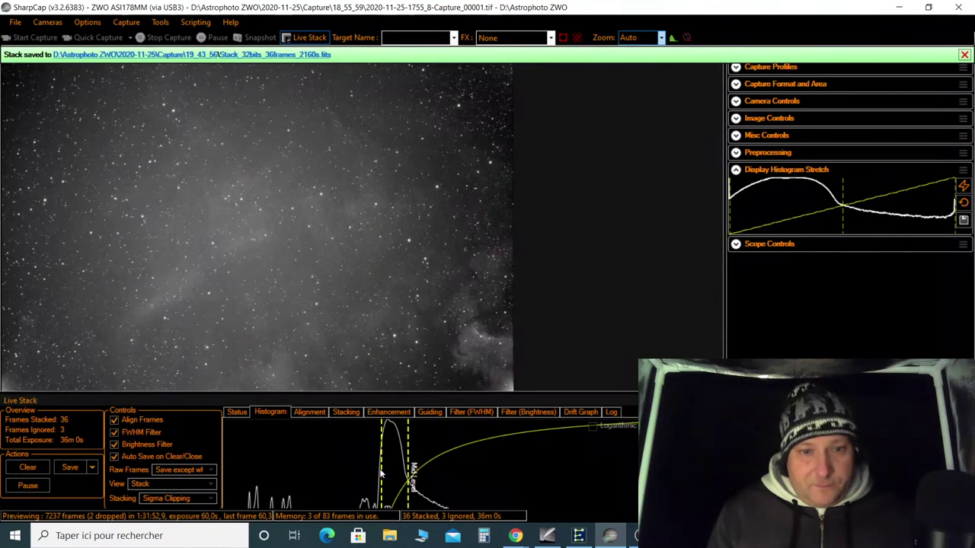
Bring the black and mid levels closer together on the live stack histogram and show the Capture Flat command
drag(383, 468, 403, 460)
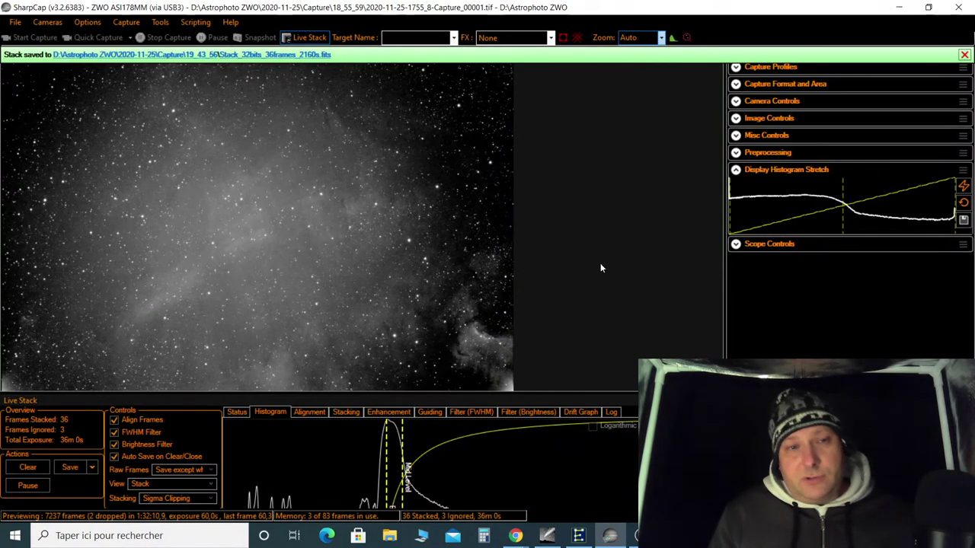
click(99, 23)
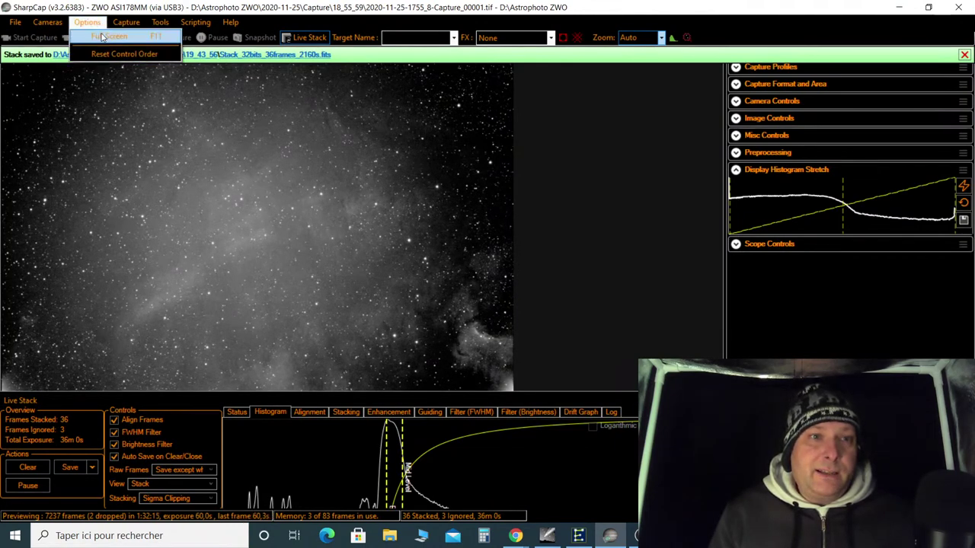
mouse_move(125, 24)
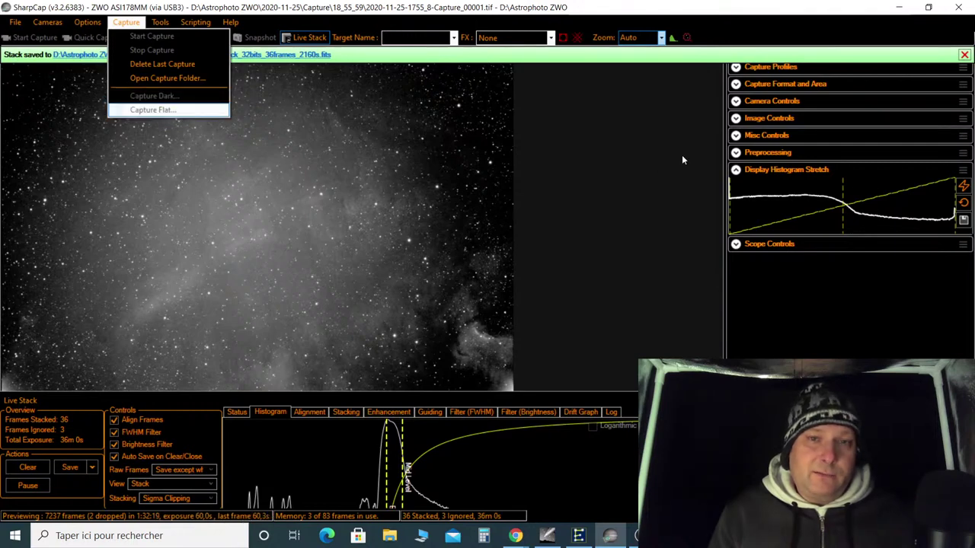
click(632, 157)
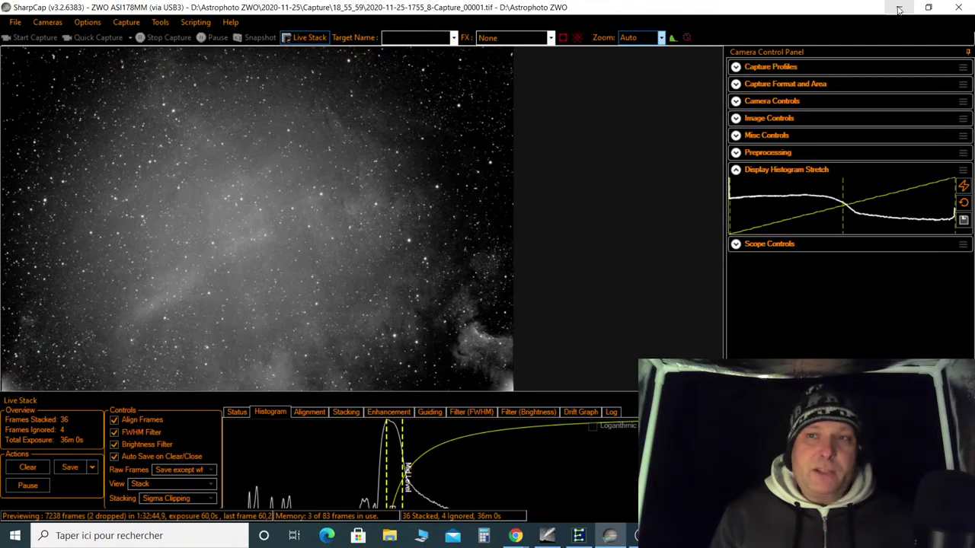
Minimize SharpCap and the browser to reveal the desktop and launch ASI Studio
click(898, 10)
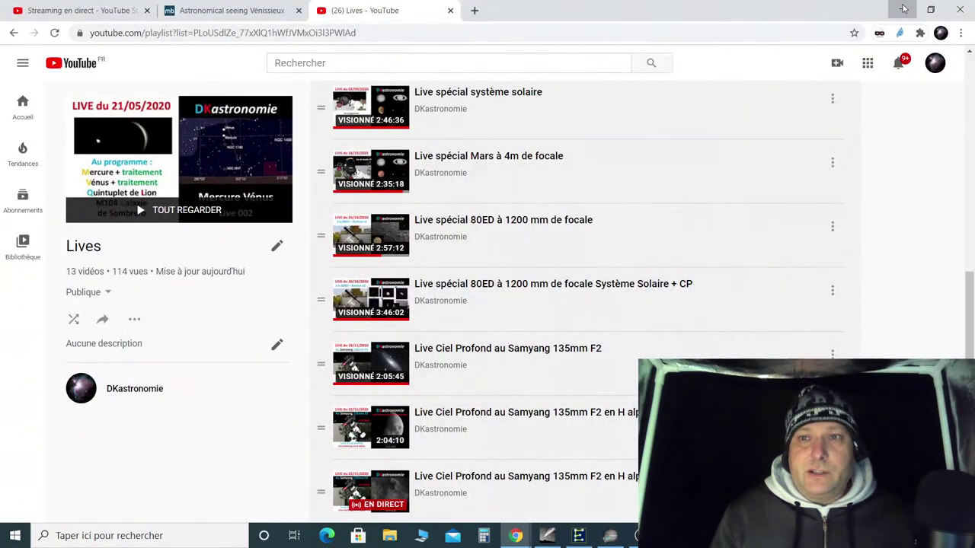
click(901, 8)
click(899, 7)
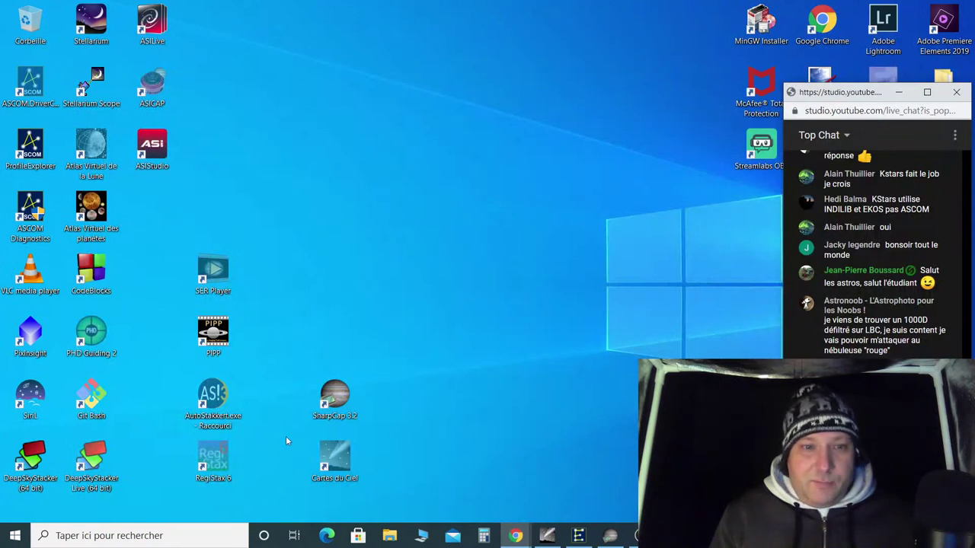
click(155, 155)
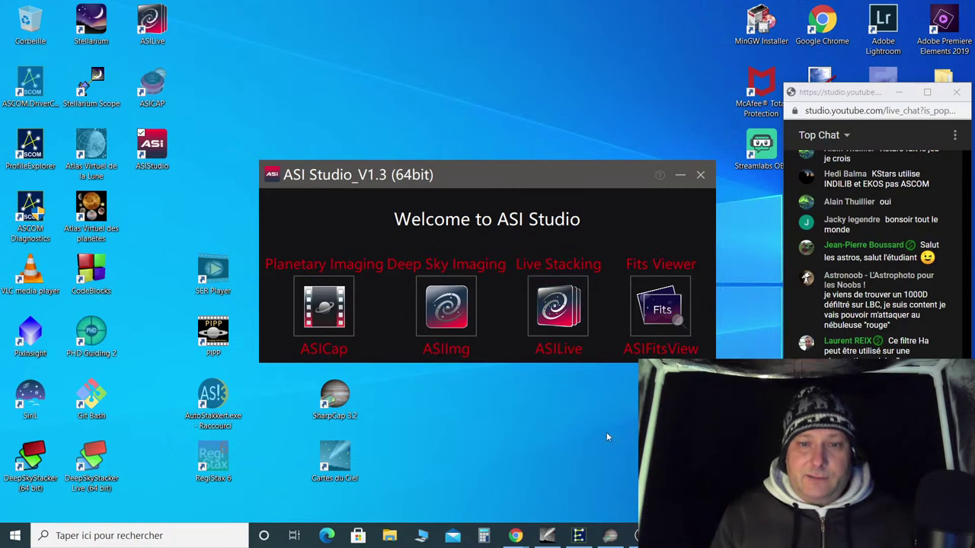
Switch to SharpCap, show the Capture Format and Area settings, and leave Camera Controls expanded to present the exposure and gain
click(610, 535)
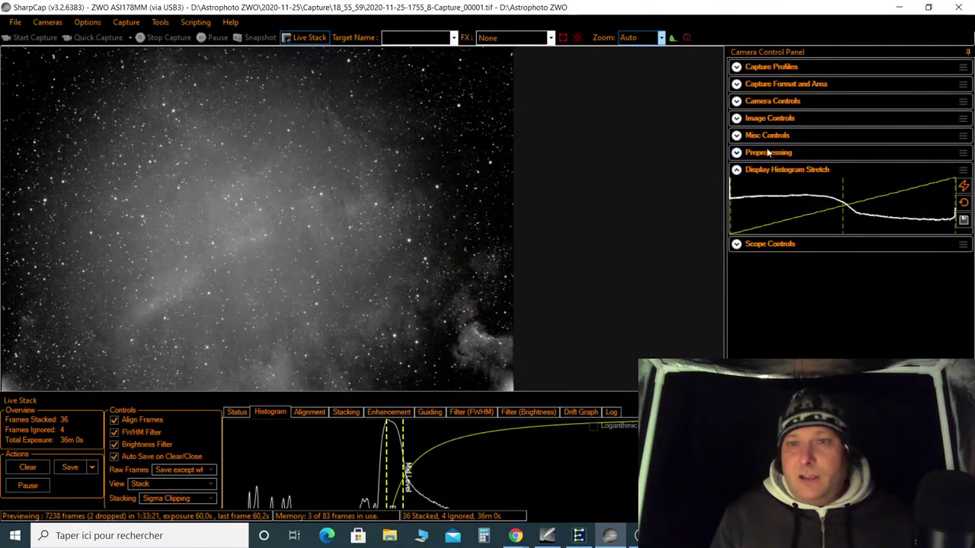
click(737, 84)
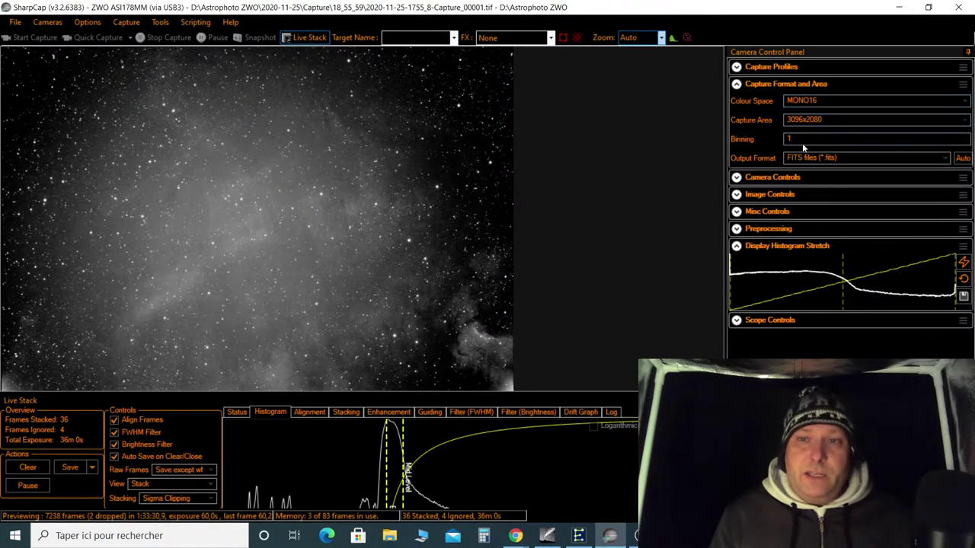
click(736, 177)
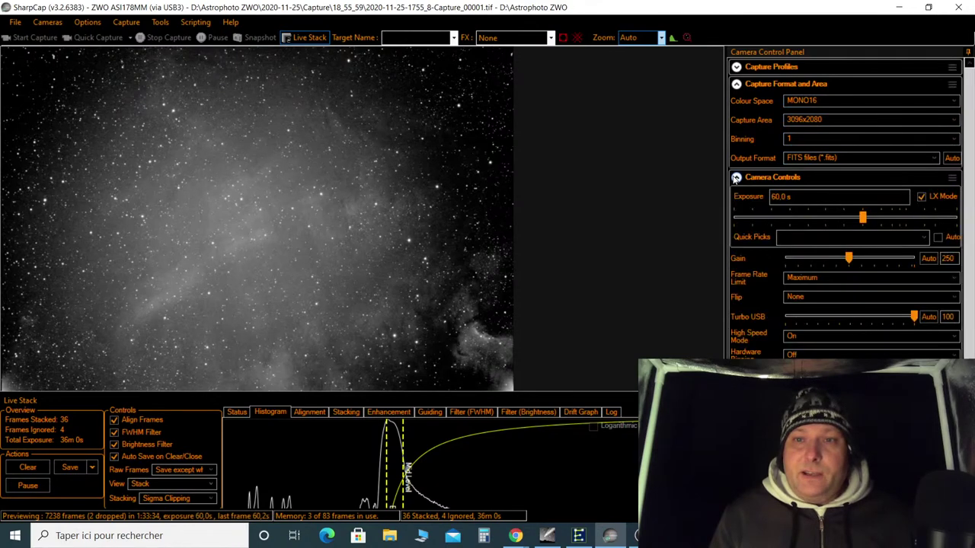
click(736, 84)
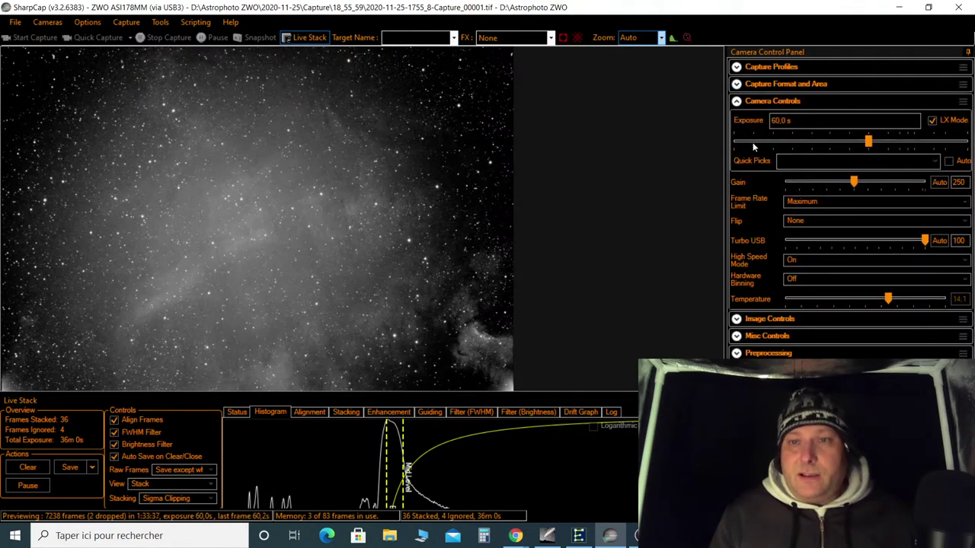
mouse_move(828, 154)
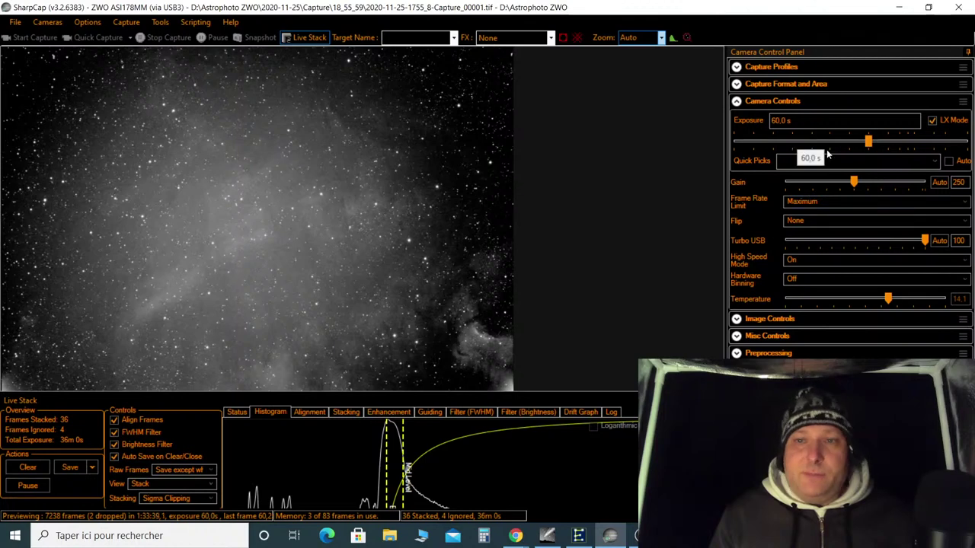
mouse_move(861, 185)
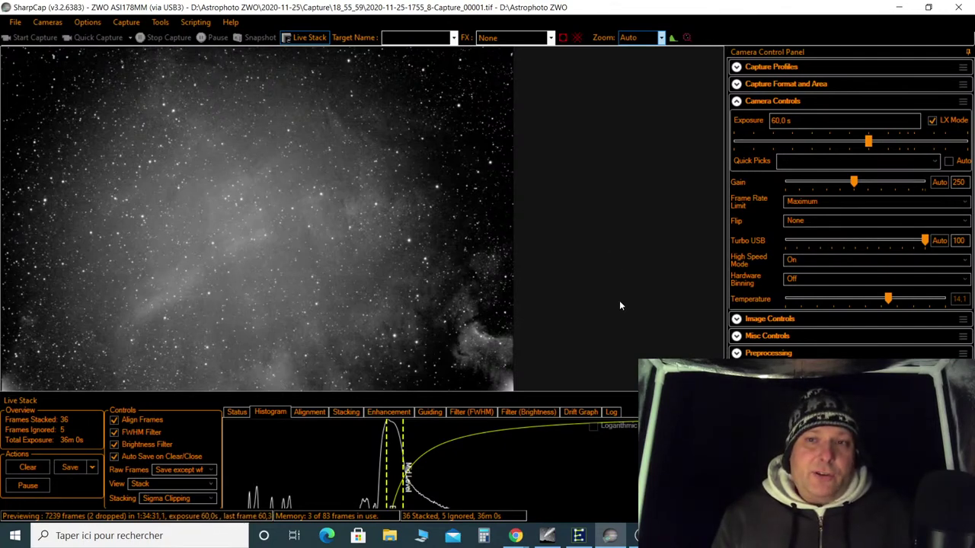
Show the Capture Profiles and the Capture Format and Area sections again, collapsing each one after viewing it
click(736, 67)
click(736, 67)
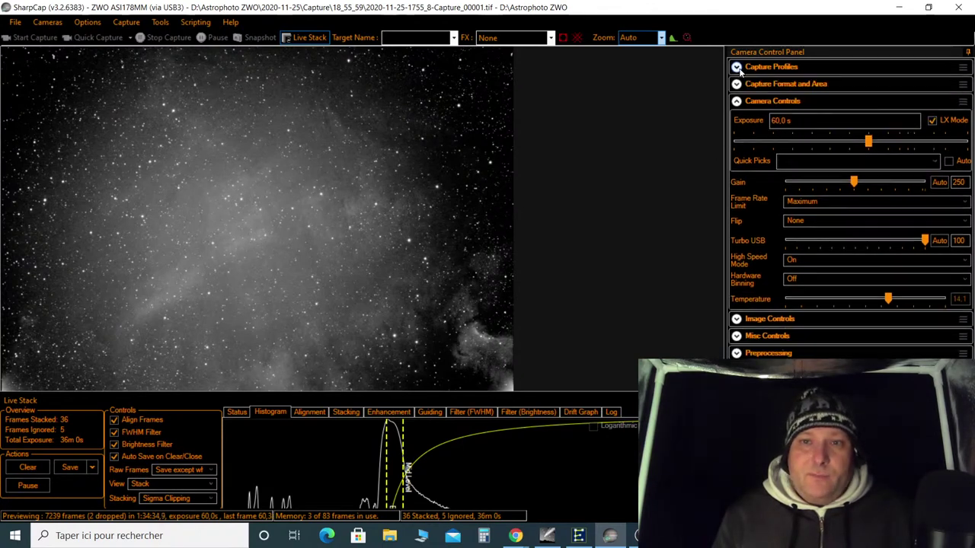
click(736, 84)
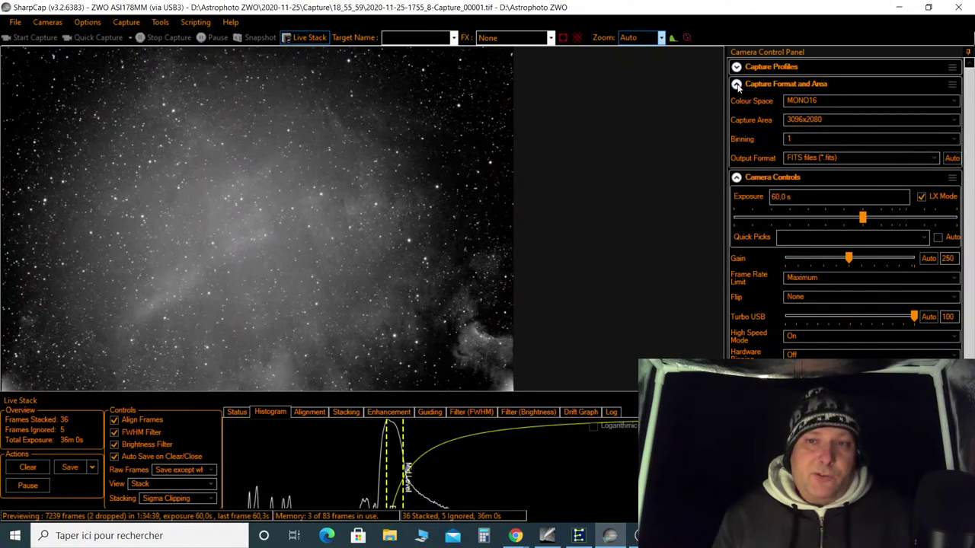
click(737, 86)
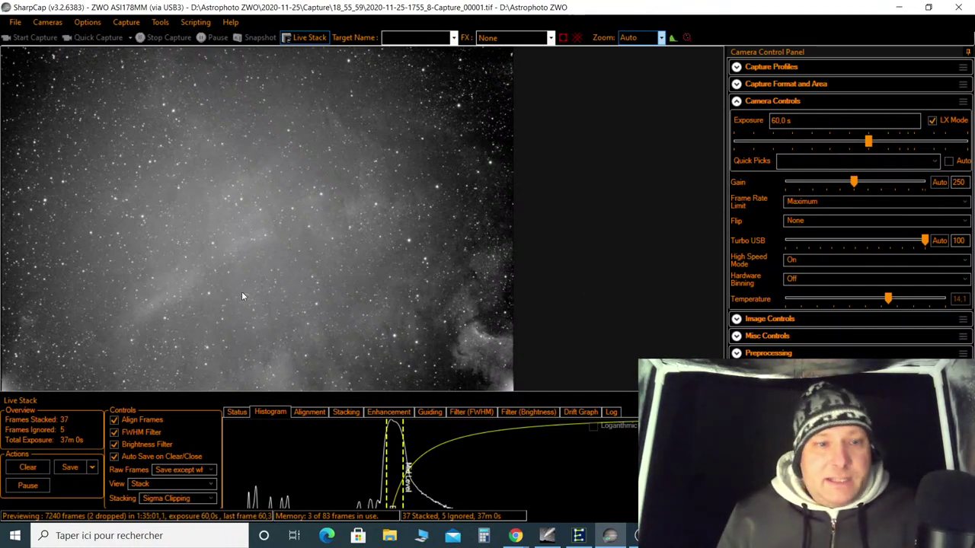
Leave Live Stack mode, inspect the stars toward the image's right edge at 100% zoom, and set the zoom back to Auto
click(308, 38)
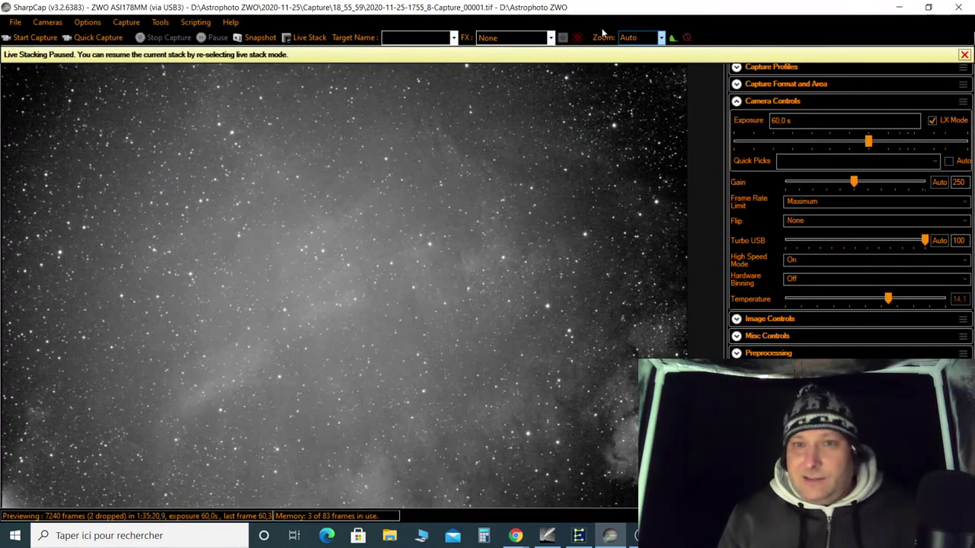
click(660, 39)
click(634, 137)
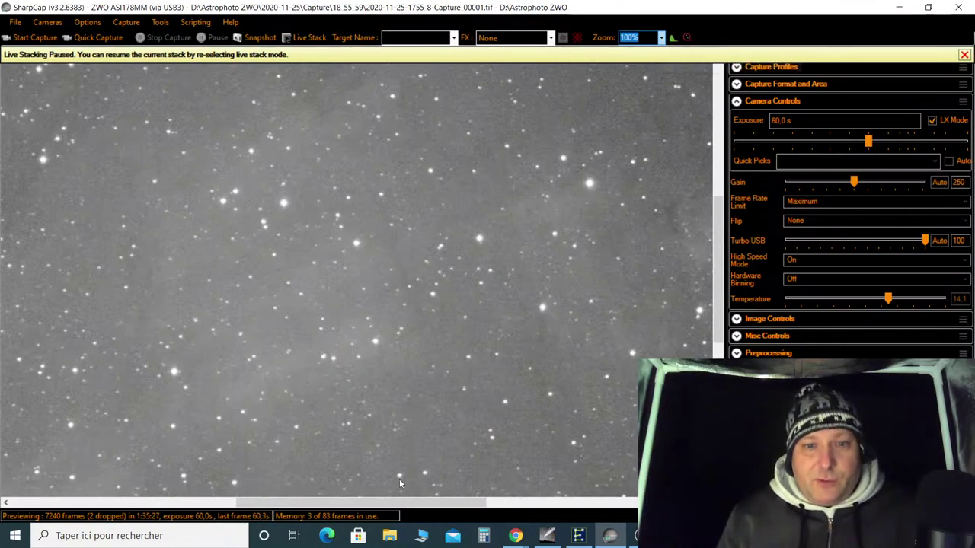
drag(385, 505, 494, 506)
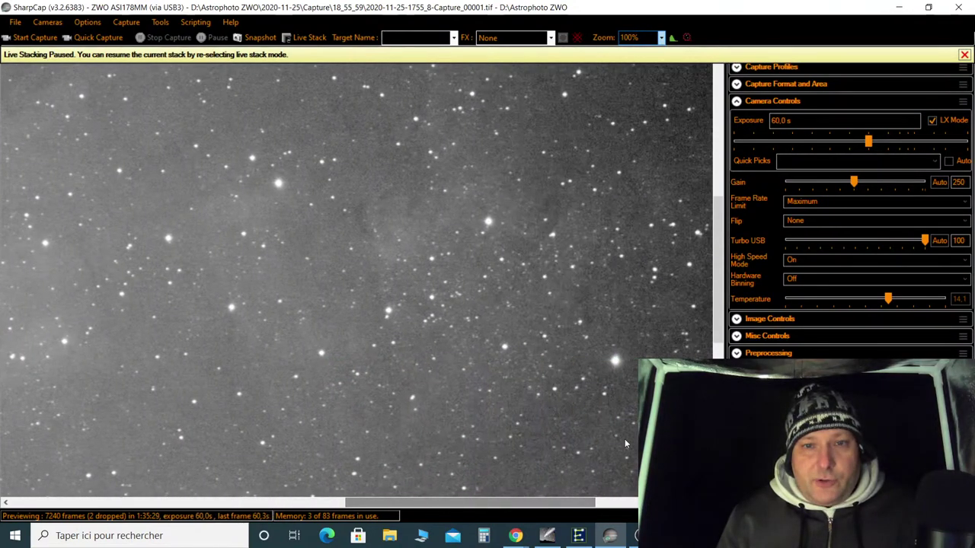
drag(560, 505, 610, 505)
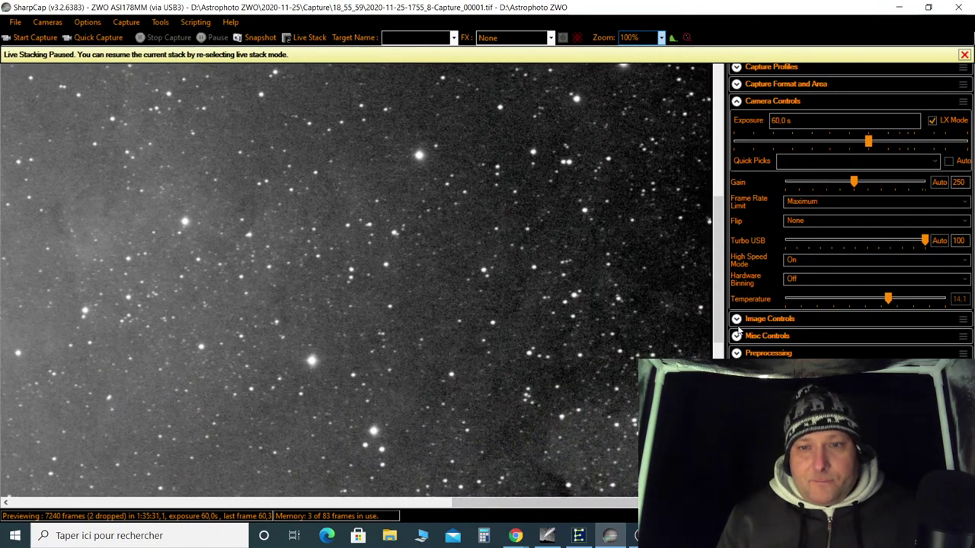
drag(722, 318, 717, 329)
scroll(509, 404, down, 5)
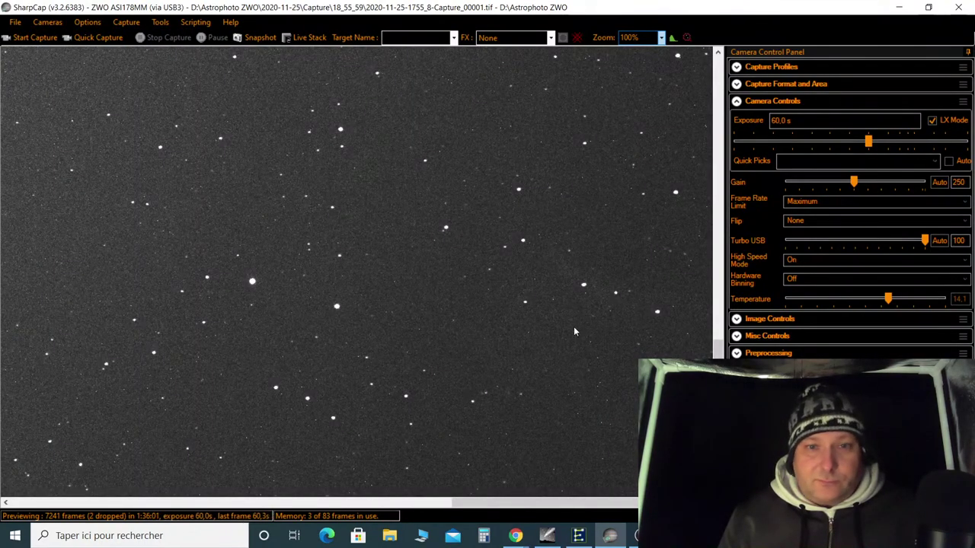
click(660, 37)
click(653, 51)
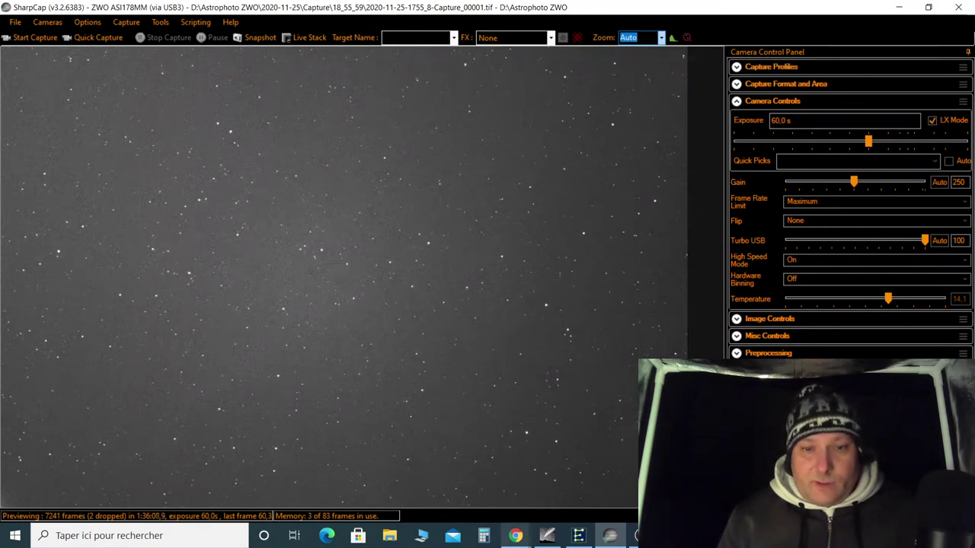
Switch to Cartes du Ciel, widen the chart to find the Moon (Lune), and send the telescope to it with Goto
click(548, 537)
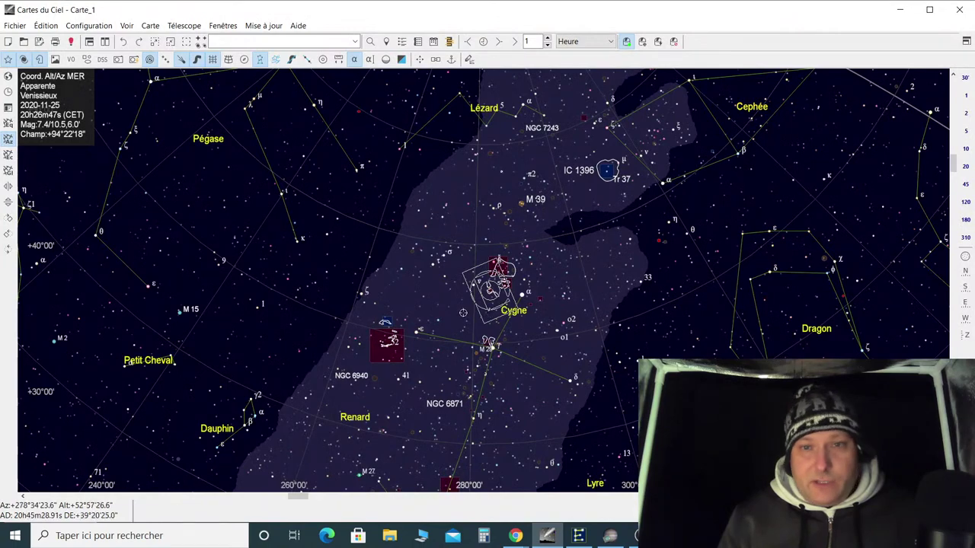
scroll(420, 300, down, 2)
scroll(420, 300, down, 2)
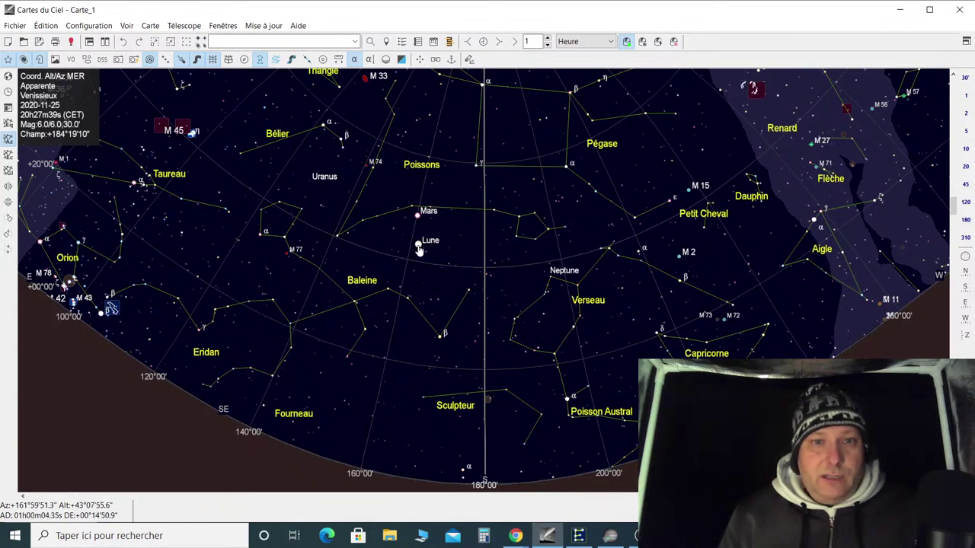
click(418, 244)
right_click(418, 245)
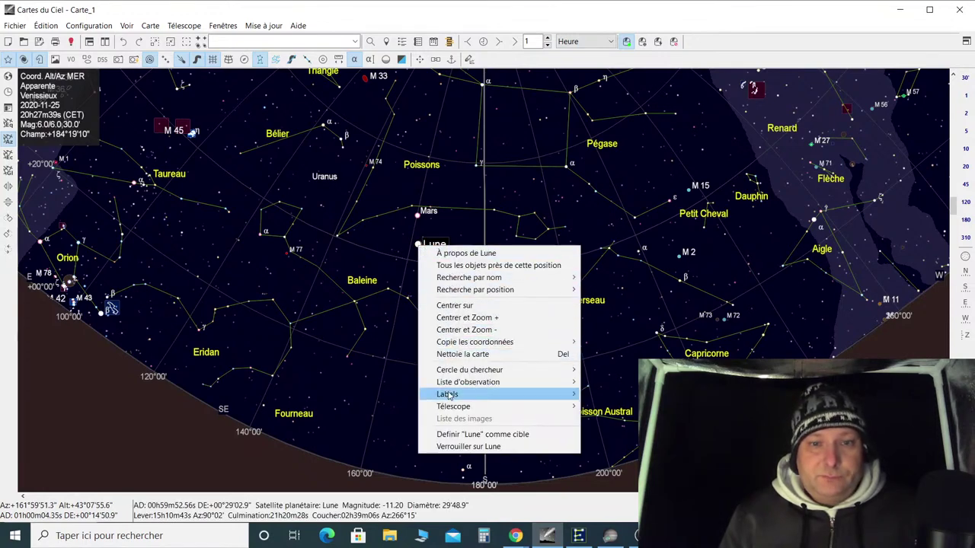
mouse_move(544, 412)
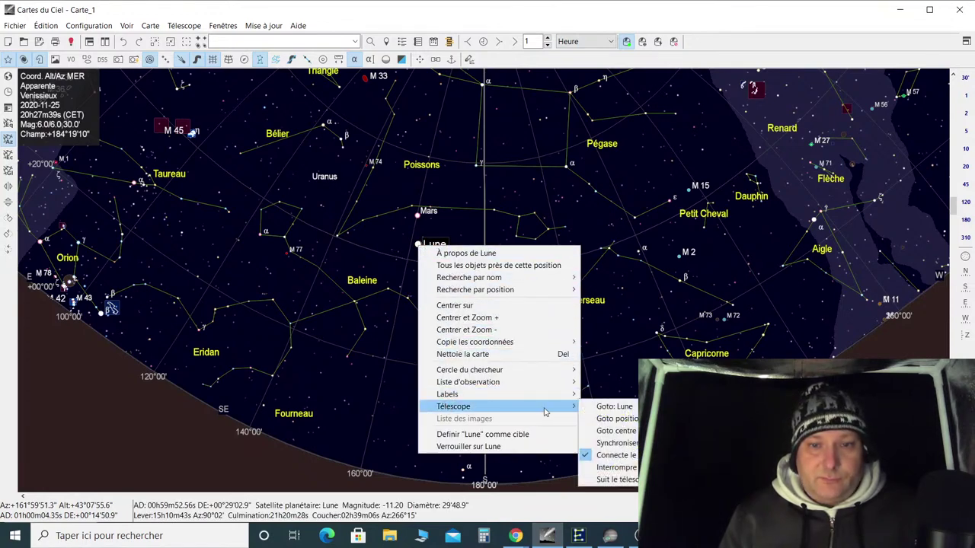
click(614, 406)
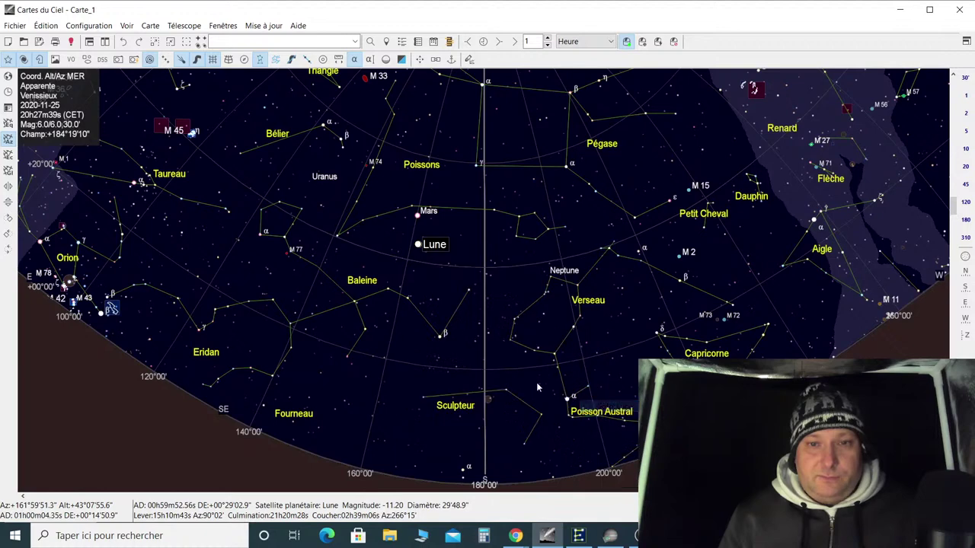
click(431, 268)
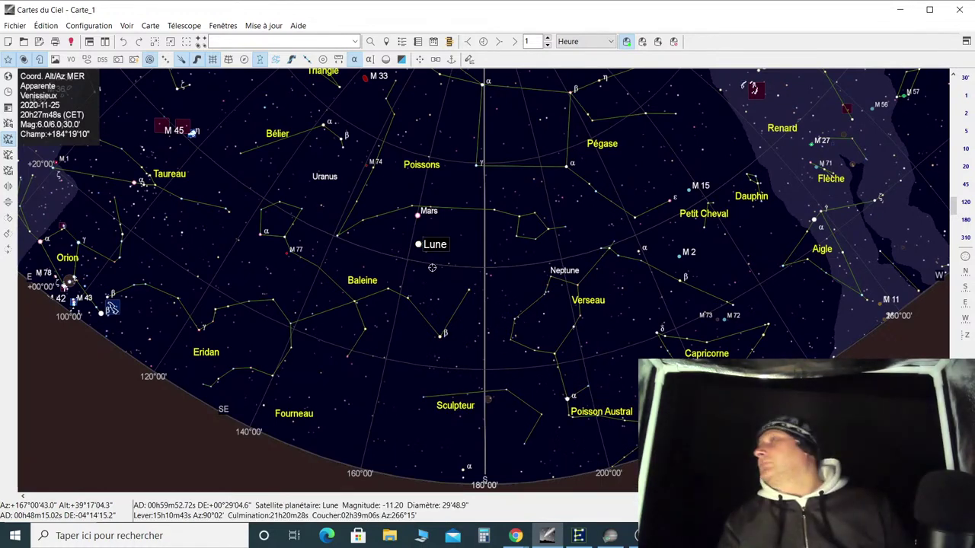
Switch to SharpCap, turn off LX Mode, and lower the camera's exposure to 117 ms and gain to 200
click(609, 535)
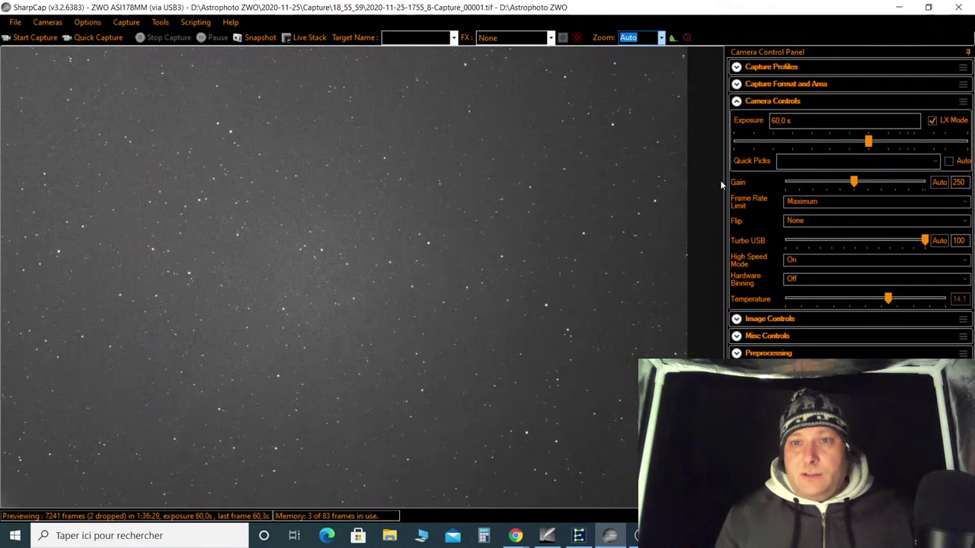
click(762, 143)
click(763, 143)
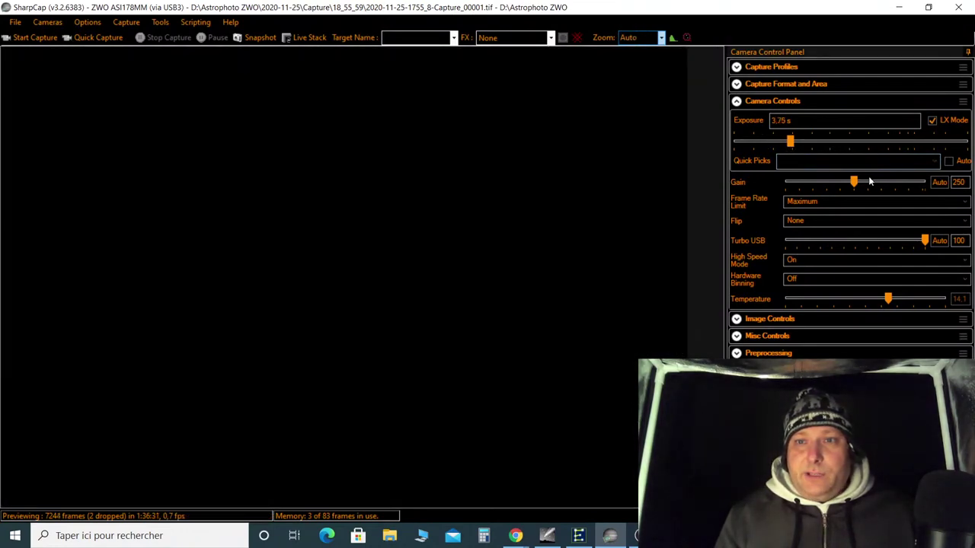
click(829, 183)
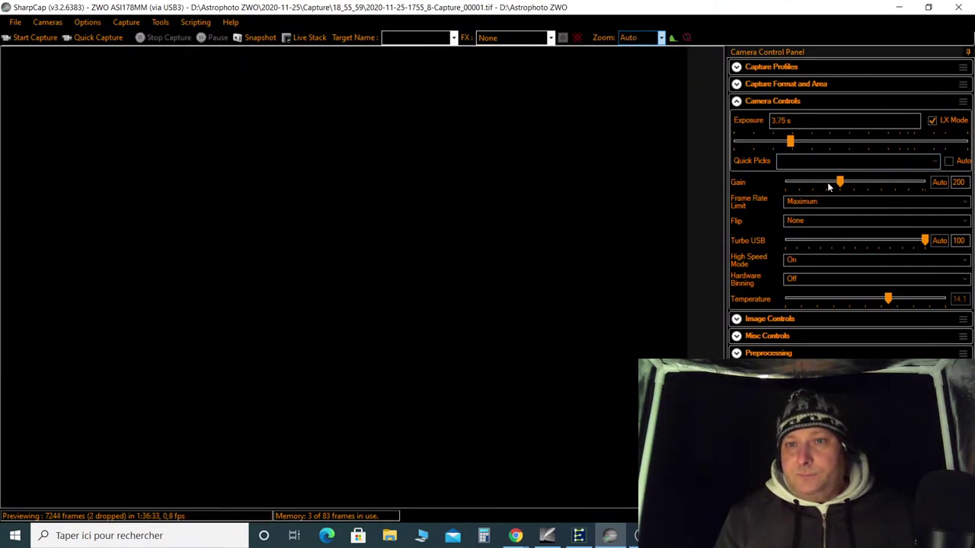
click(932, 120)
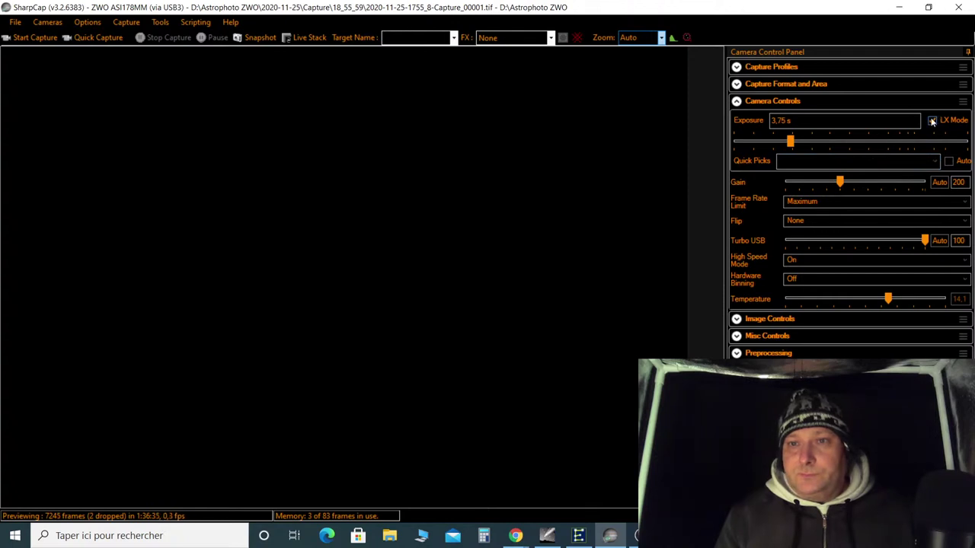
click(845, 142)
click(845, 142)
click(846, 140)
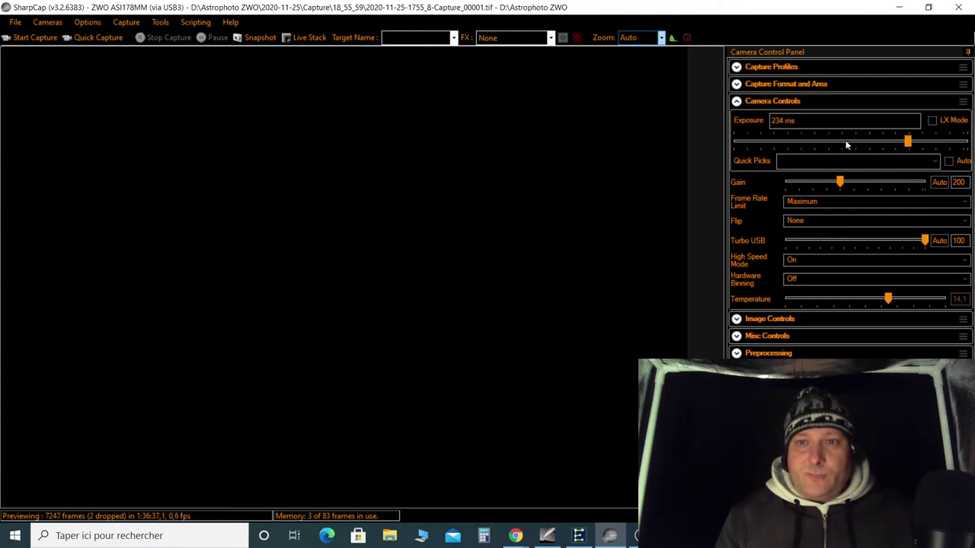
click(846, 140)
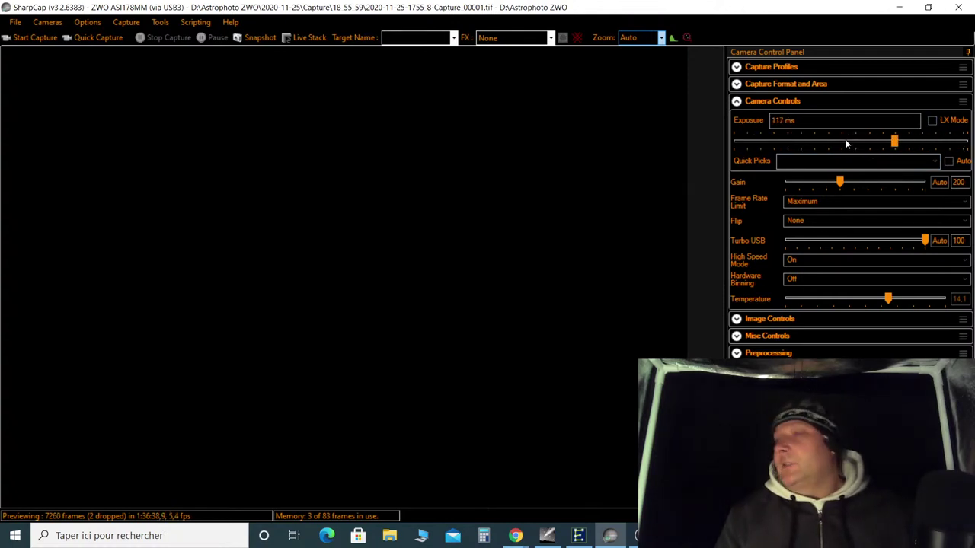
Switch to Cartes du Ciel, identify the star Eta Psc and follow the telescope's slew toward the Moon on the chart
click(550, 536)
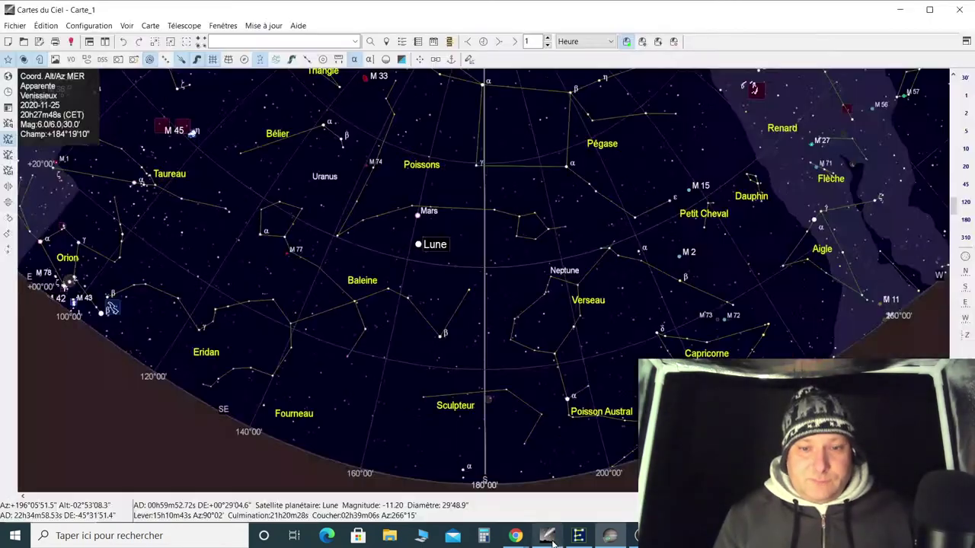
scroll(537, 273, down, 3)
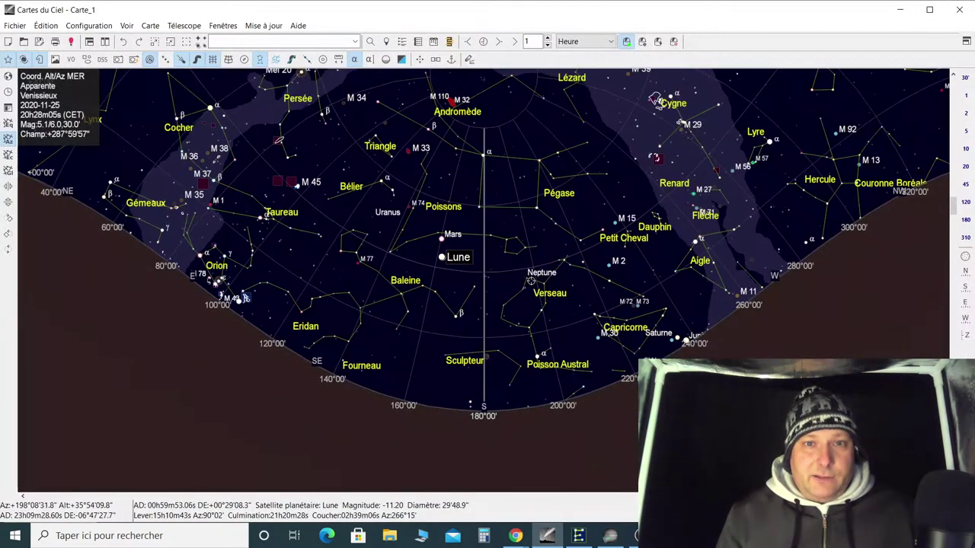
scroll(531, 271, up, 1)
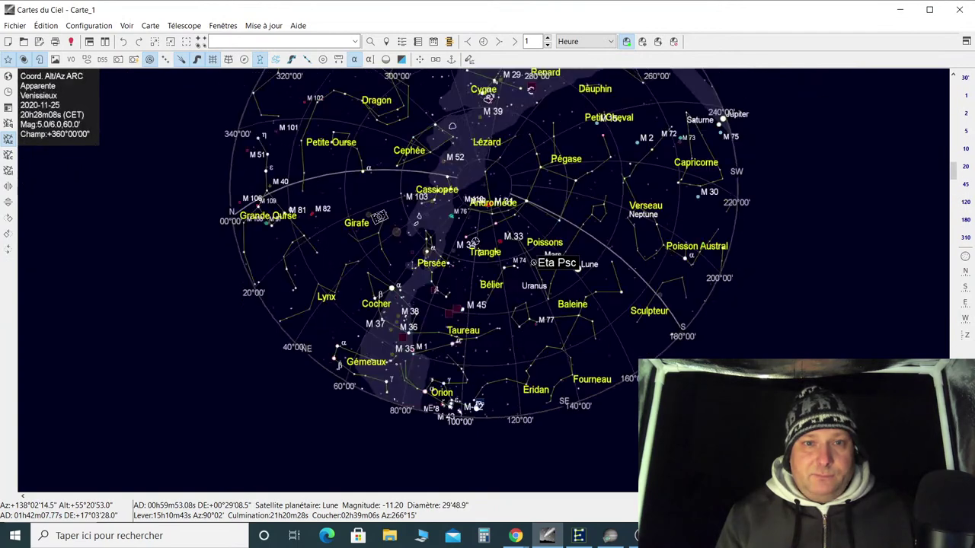
click(546, 258)
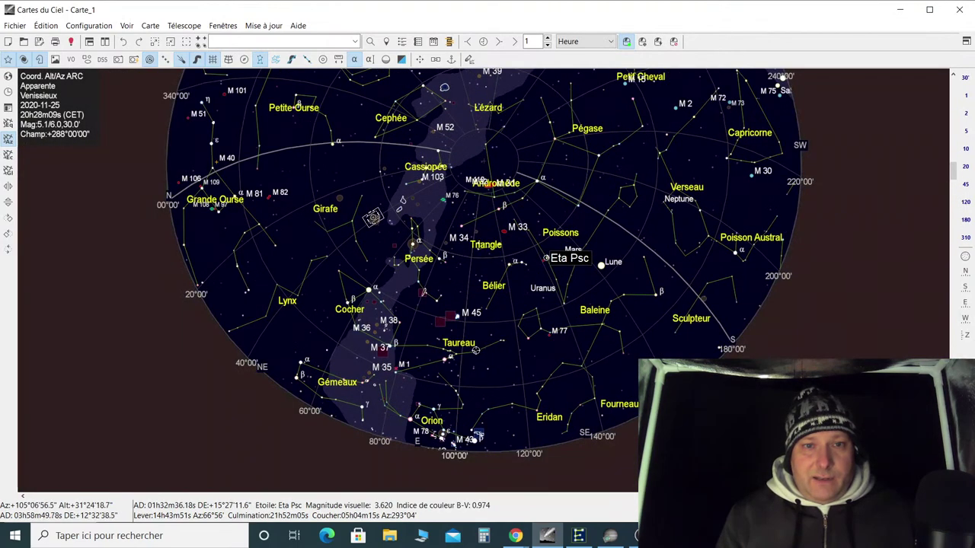
scroll(488, 342, up, 3)
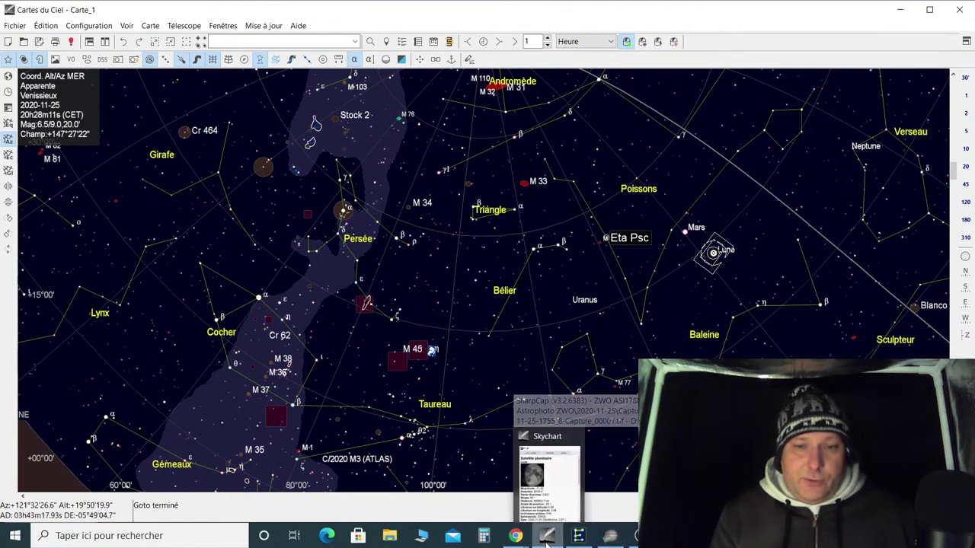
Switch to Chrome and examine the meteoblue astronomical seeing forecast for Vénissieux for tonight and the following day
mouse_move(514, 539)
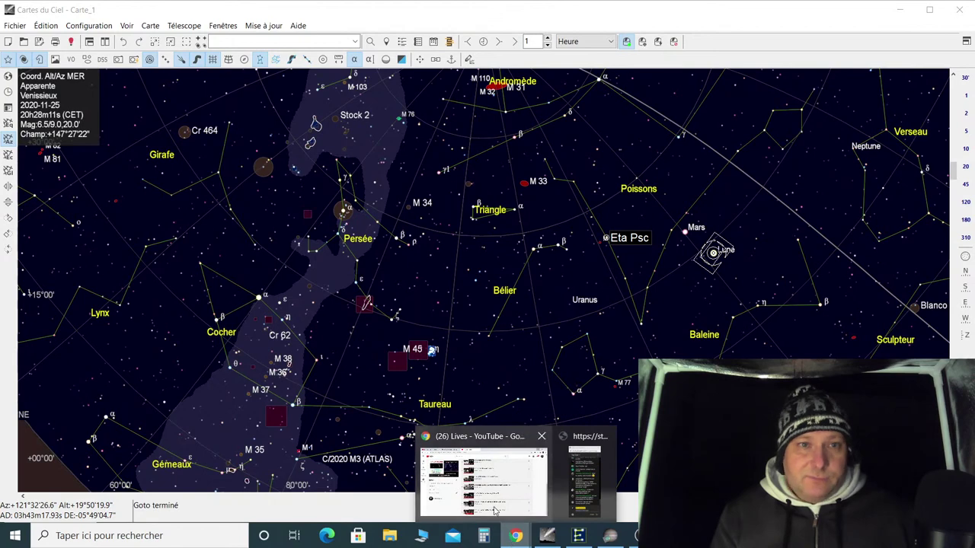
click(499, 457)
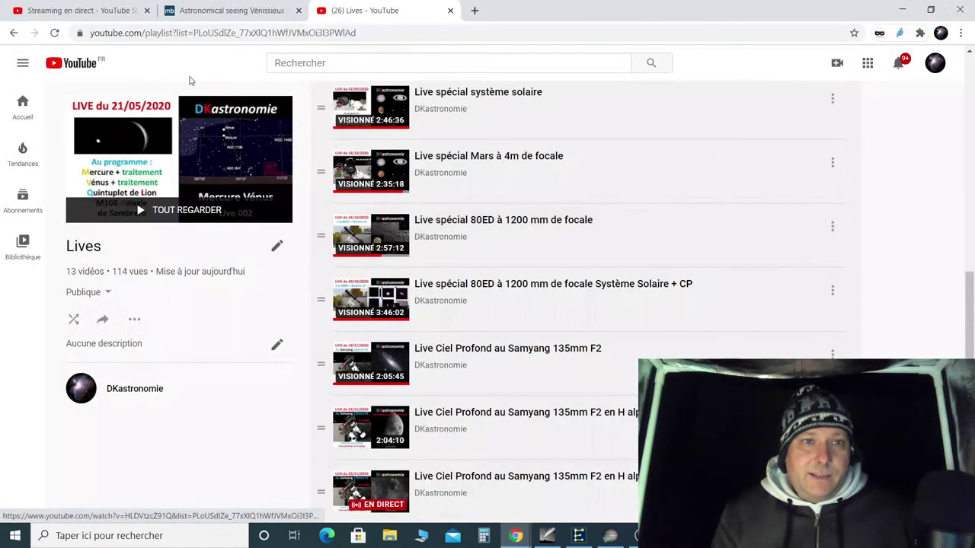
click(221, 10)
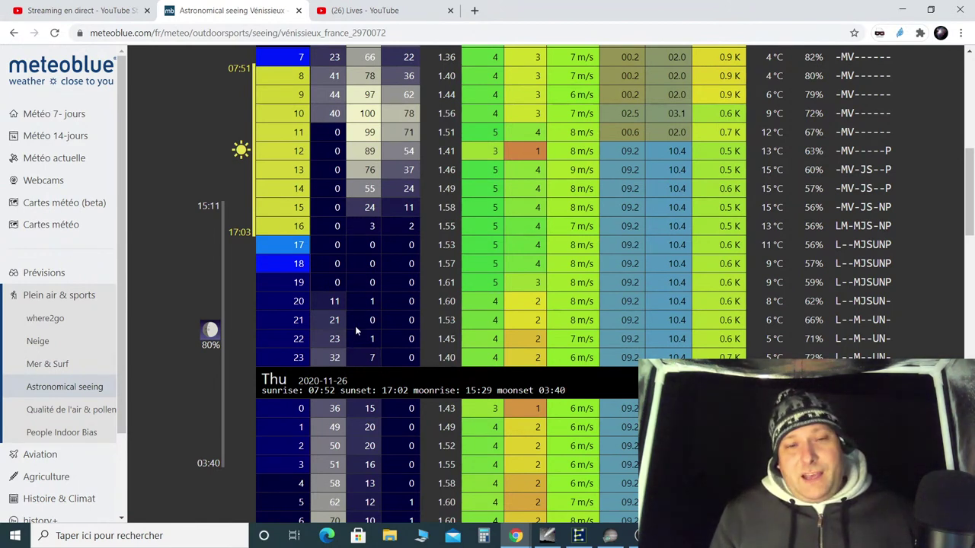
scroll(319, 172, down, 2)
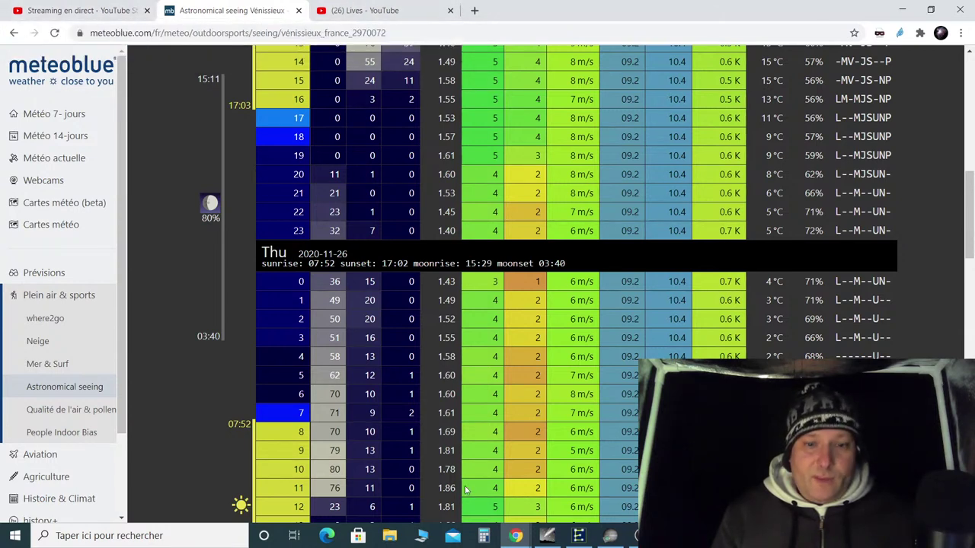
Switch to SharpCap and reduce the Moon's overexposure by setting the exposure to 7.32 ms and the gain to 0
click(609, 537)
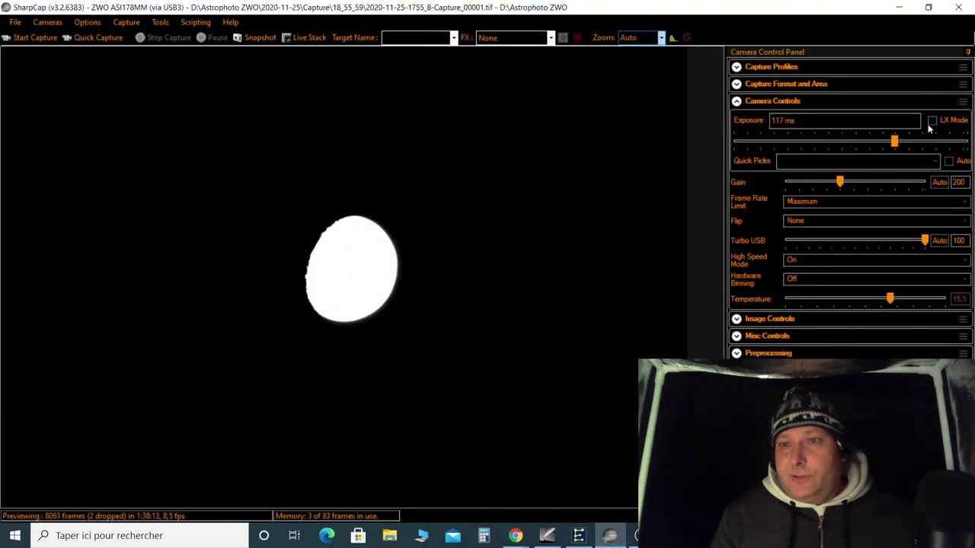
click(856, 142)
click(856, 142)
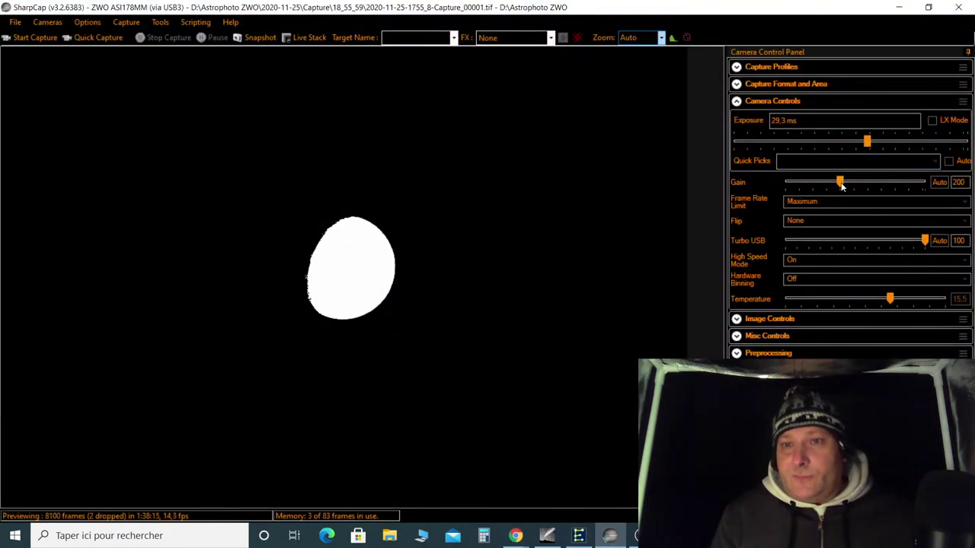
drag(840, 182, 780, 196)
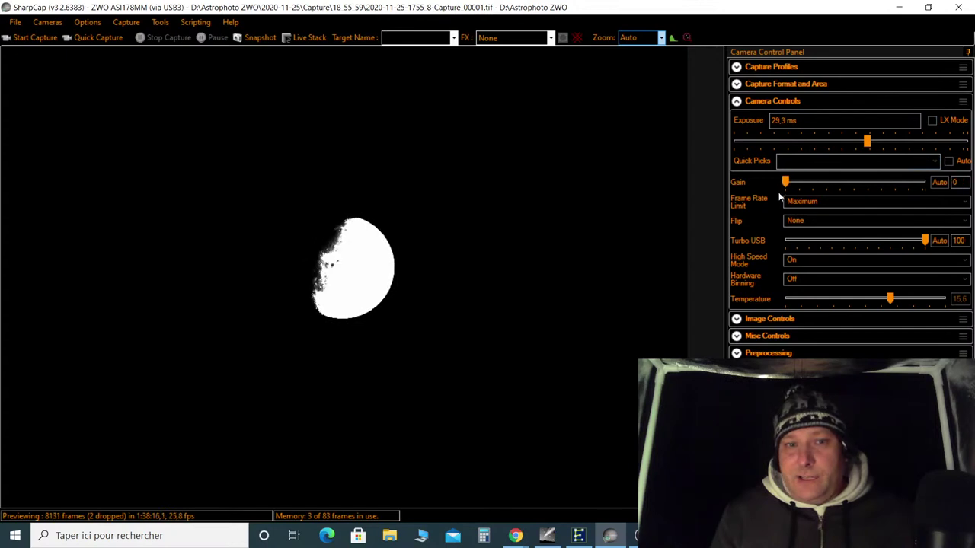
click(797, 145)
click(797, 145)
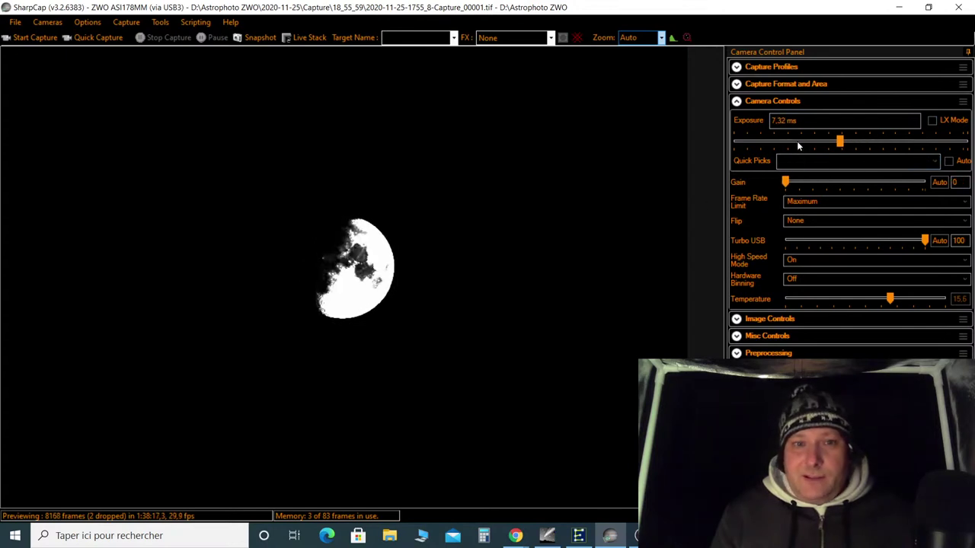
Raise the camera's exposure to 121 ms
click(856, 143)
click(869, 144)
click(890, 143)
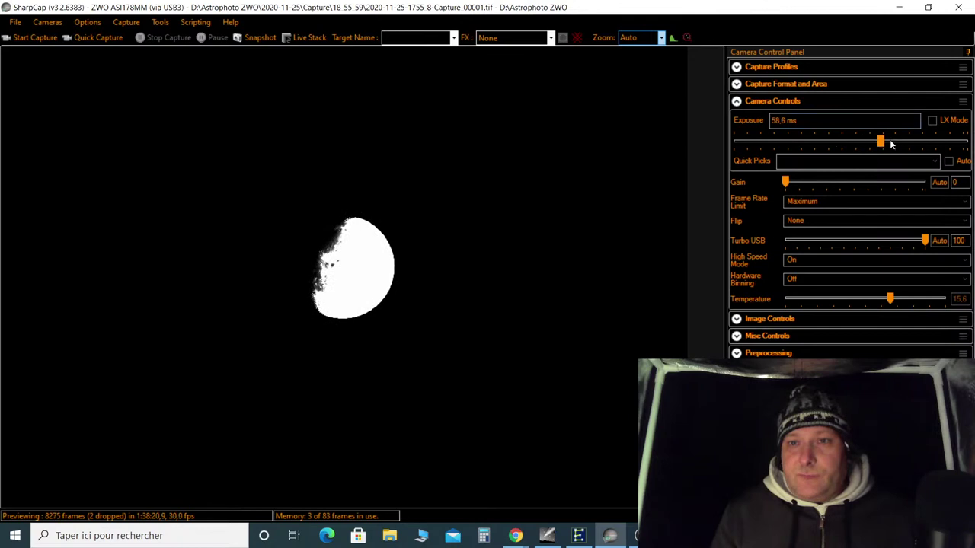
drag(890, 143, 896, 145)
Expand the capture format settings and crop the capture area to 800x800 around the Moon
click(794, 85)
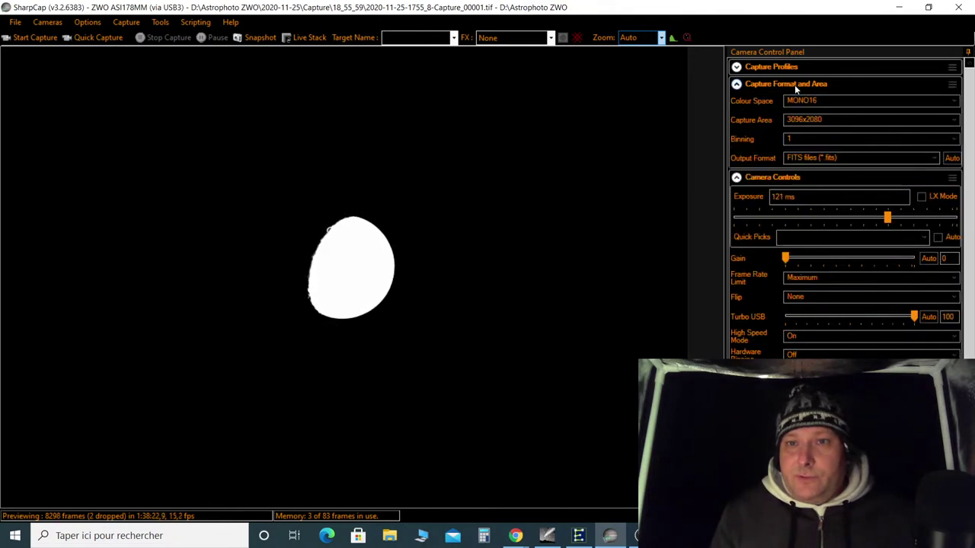
click(822, 120)
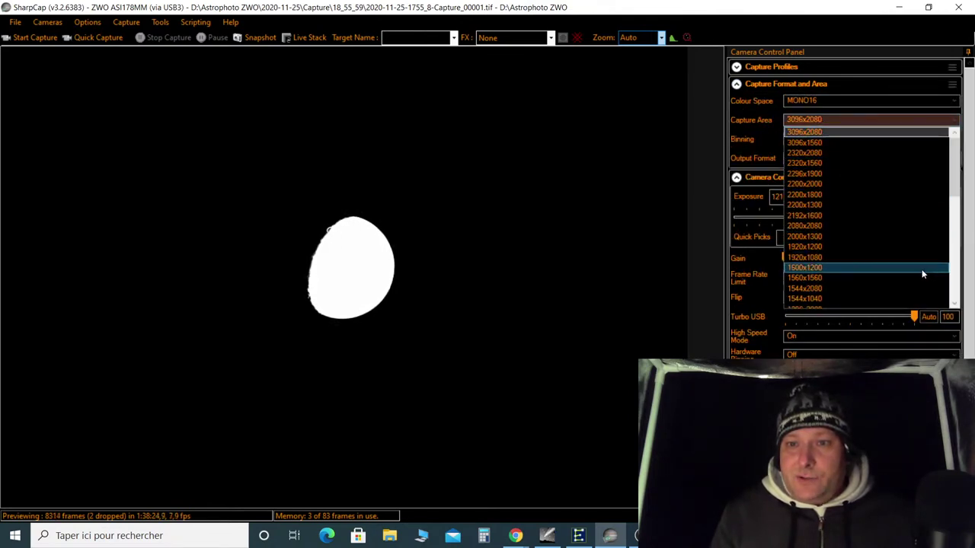
click(955, 281)
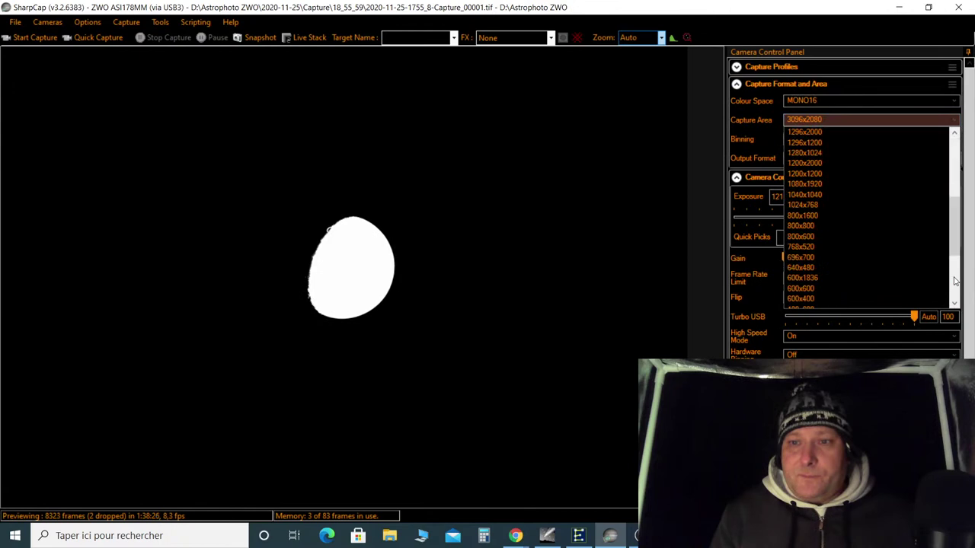
click(812, 226)
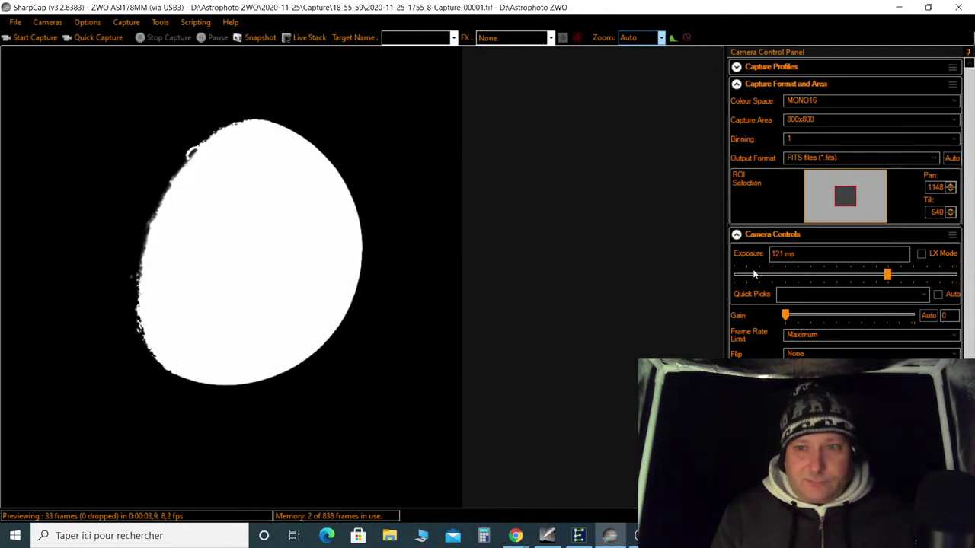
Lower the camera's exposure to 7.57 ms to bring out the lunar surface detail
click(836, 276)
click(835, 275)
click(835, 274)
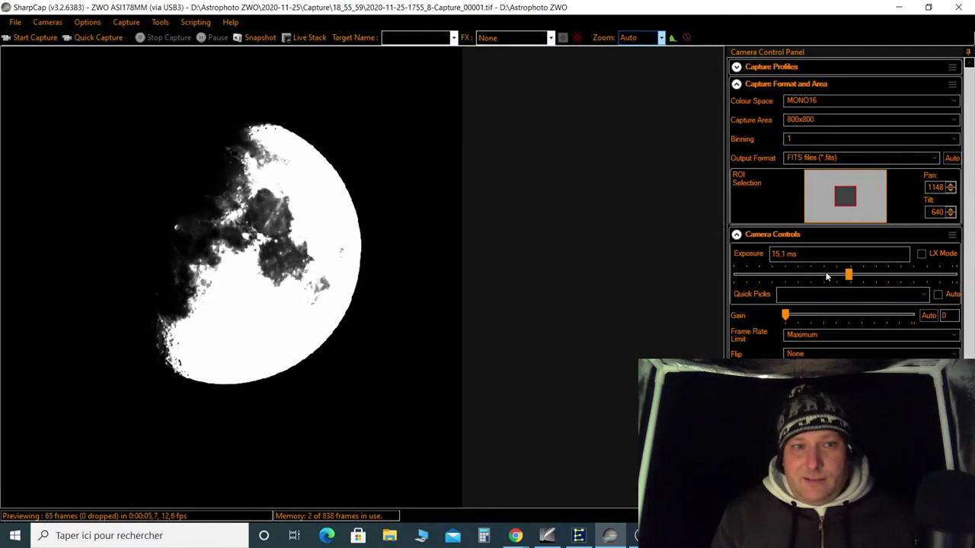
scroll(846, 206, down, 2)
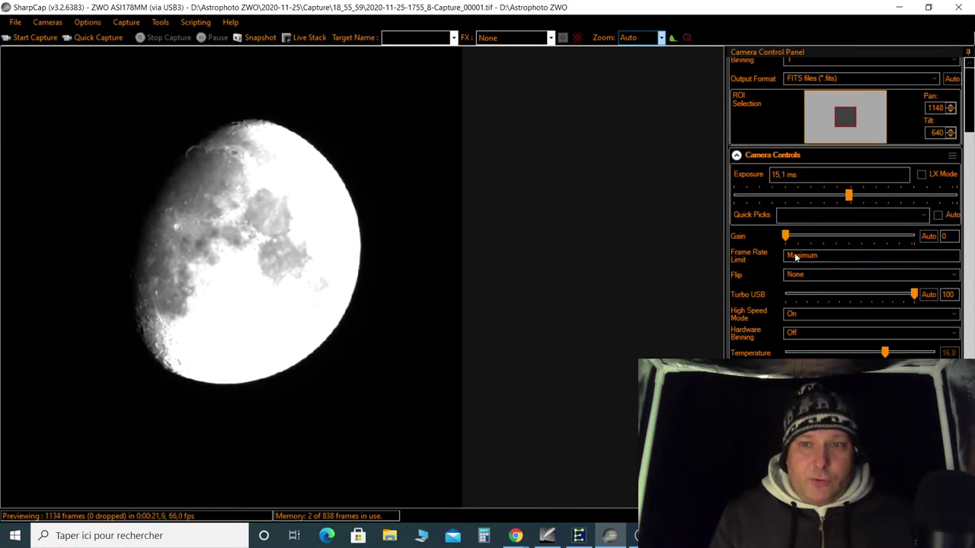
click(788, 200)
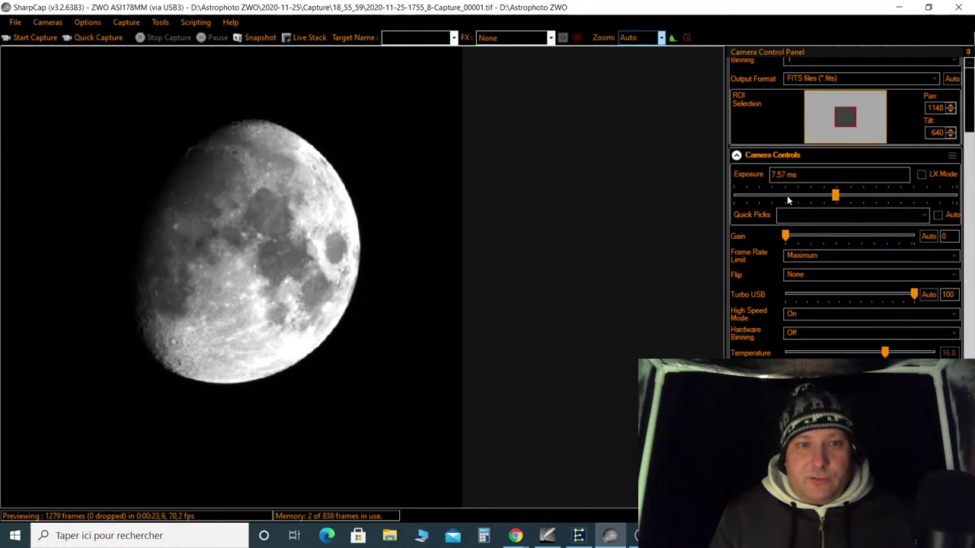
Reduce the capture area to 600x600 and overlay the diagonal cross reticule on the Moon image
scroll(846, 190, up, 2)
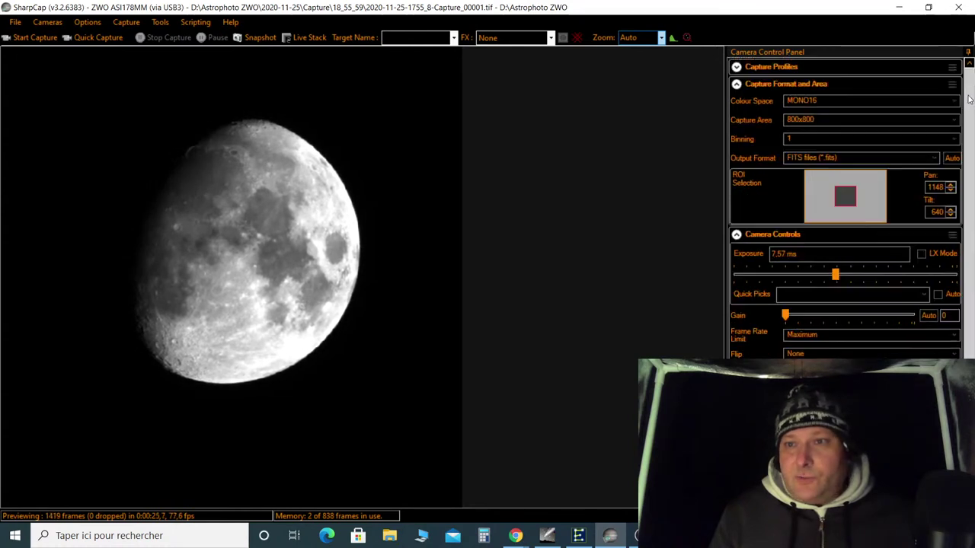
click(835, 119)
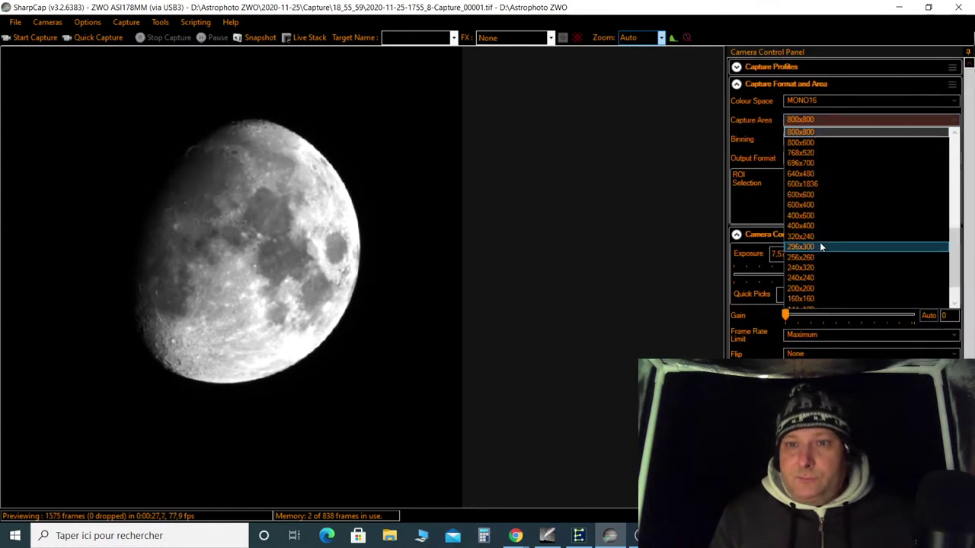
click(799, 195)
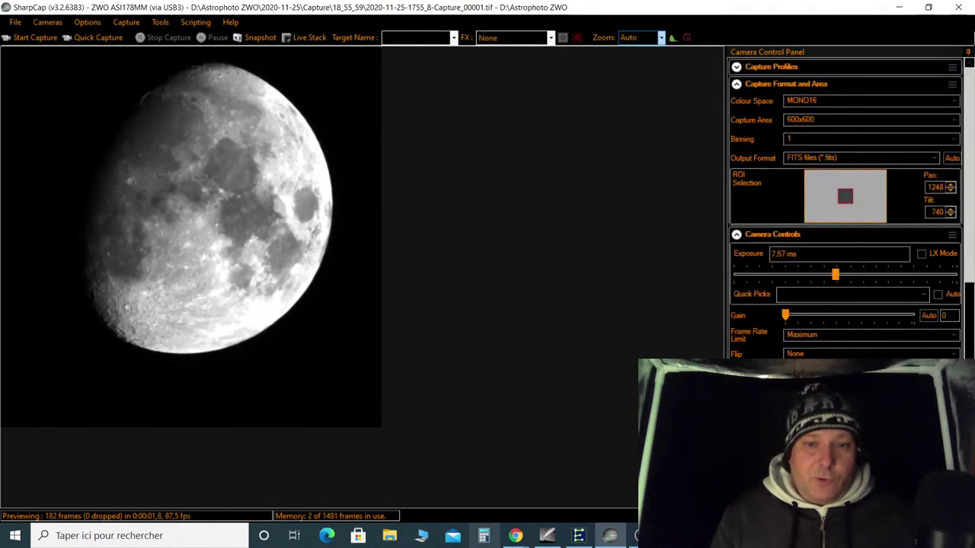
click(578, 39)
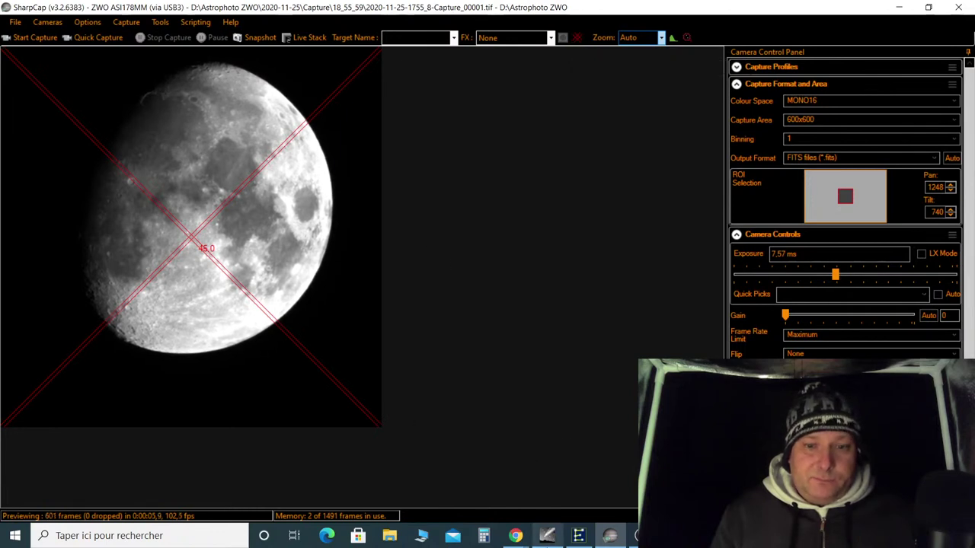
Switch to EQMOD, nudge the mount north and south to centre the Moon, and move the window clear of the camera controls
click(578, 535)
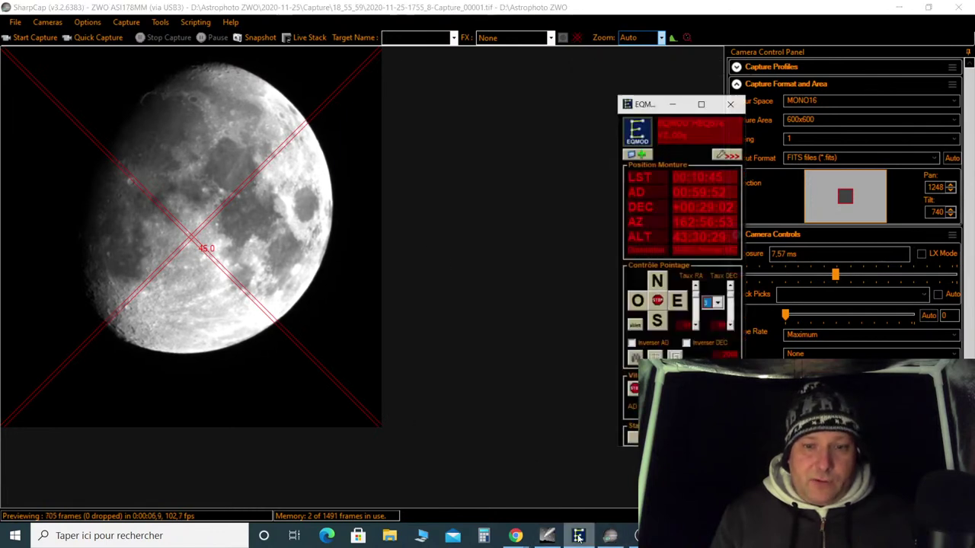
click(659, 315)
click(658, 279)
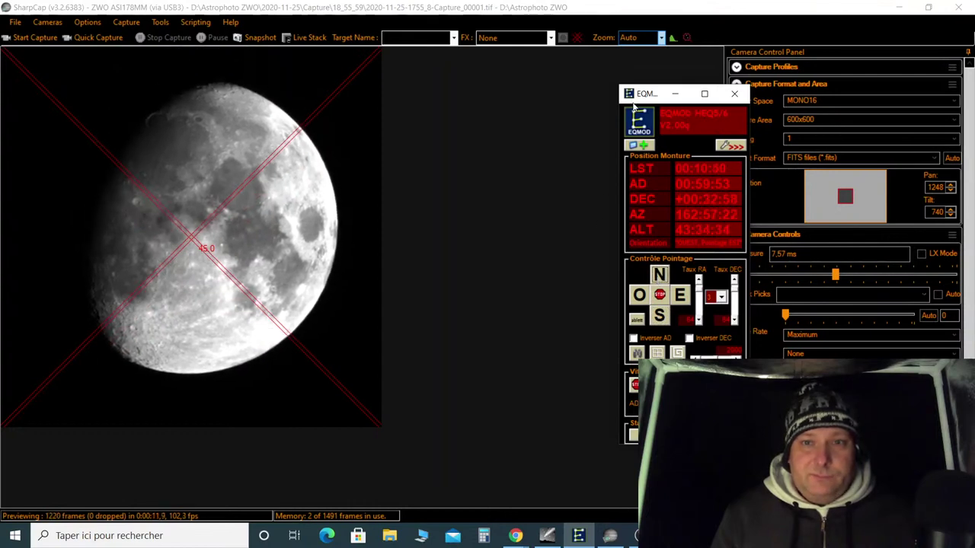
drag(663, 93, 572, 65)
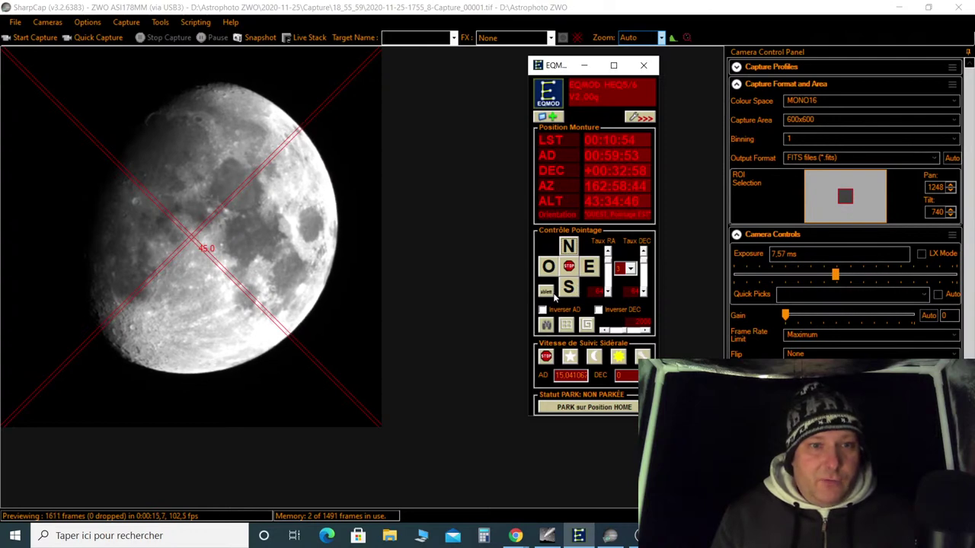
click(569, 247)
click(569, 289)
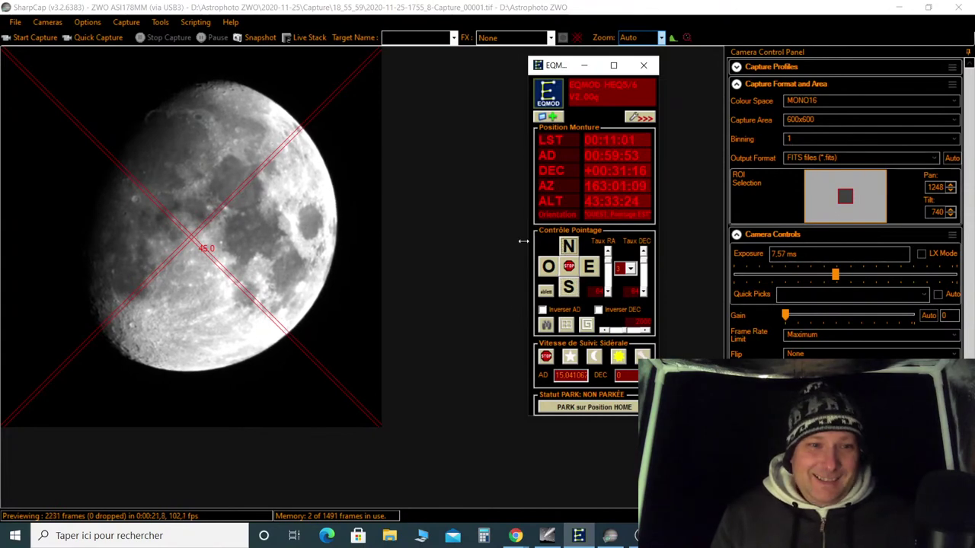
Switch to SharpCap and change the reticule overlay to the concentric circles with crosshair
click(577, 38)
click(579, 40)
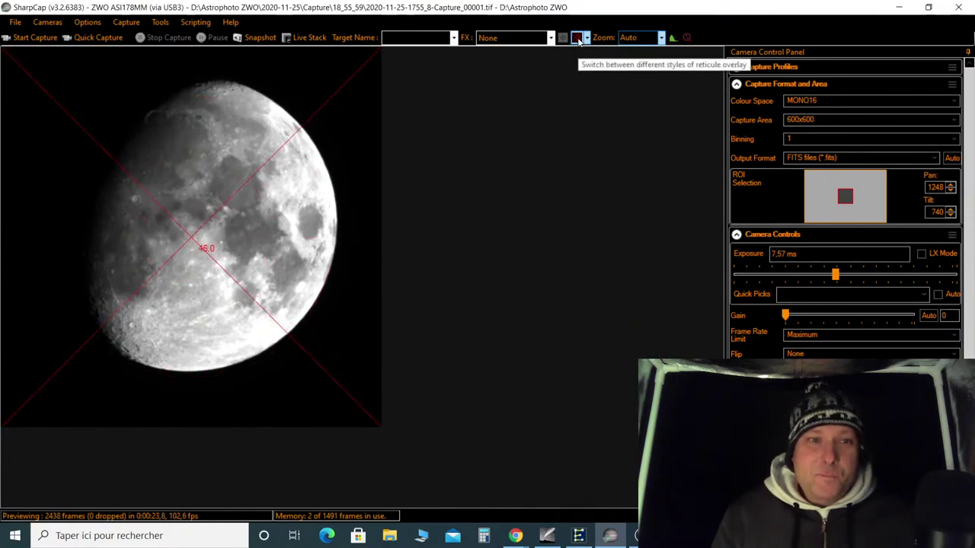
click(578, 40)
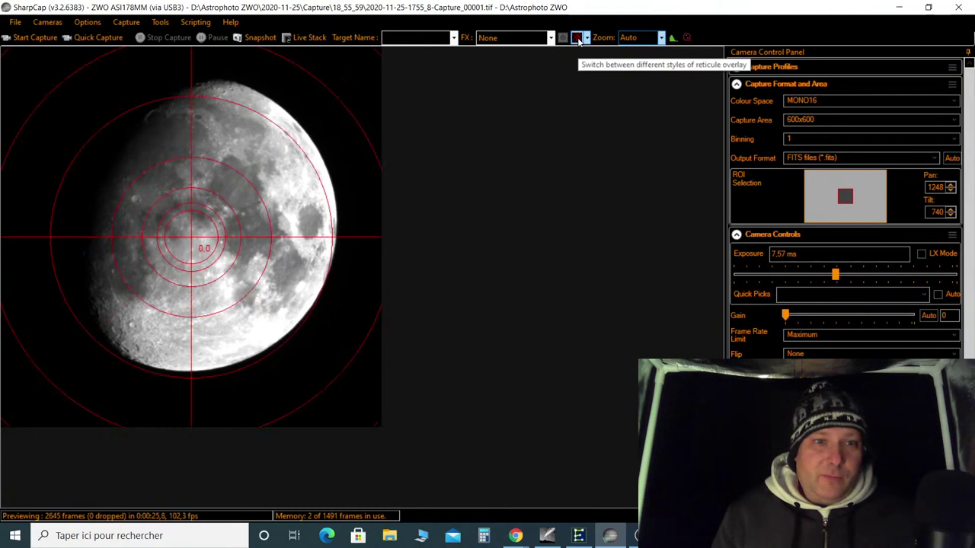
Switch to EQMOD, set the slew rate preset to 2, and fine-tune the mount in both axes to centre the Moon in the circles
click(578, 536)
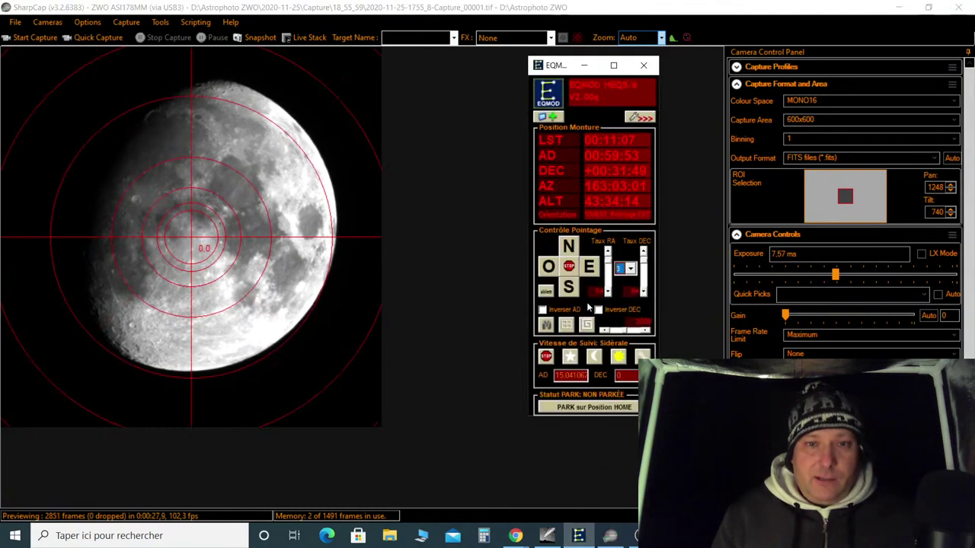
click(550, 272)
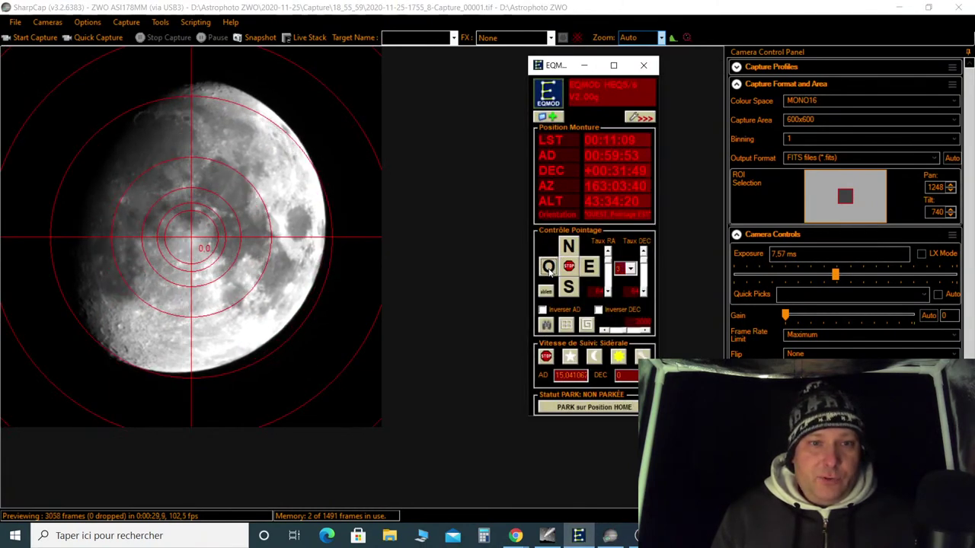
click(631, 269)
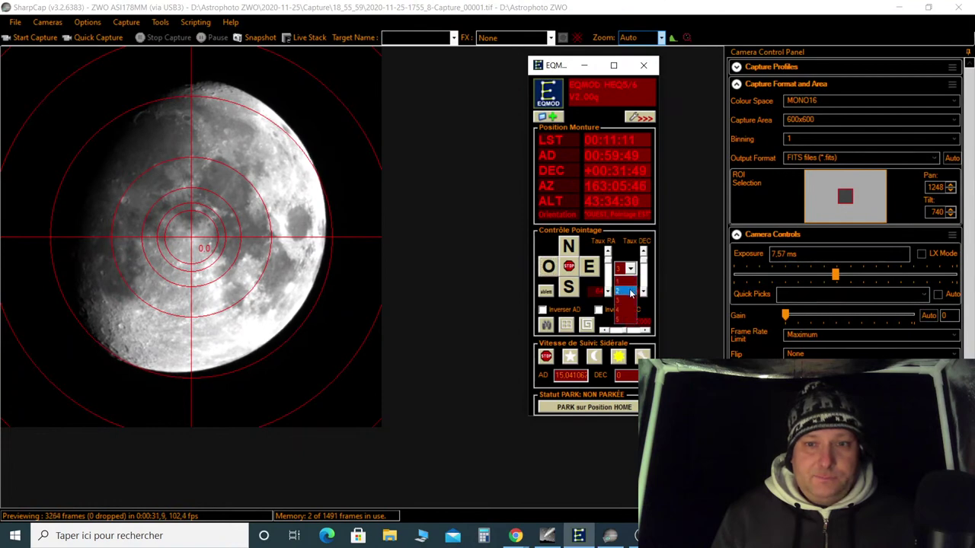
click(623, 293)
click(569, 288)
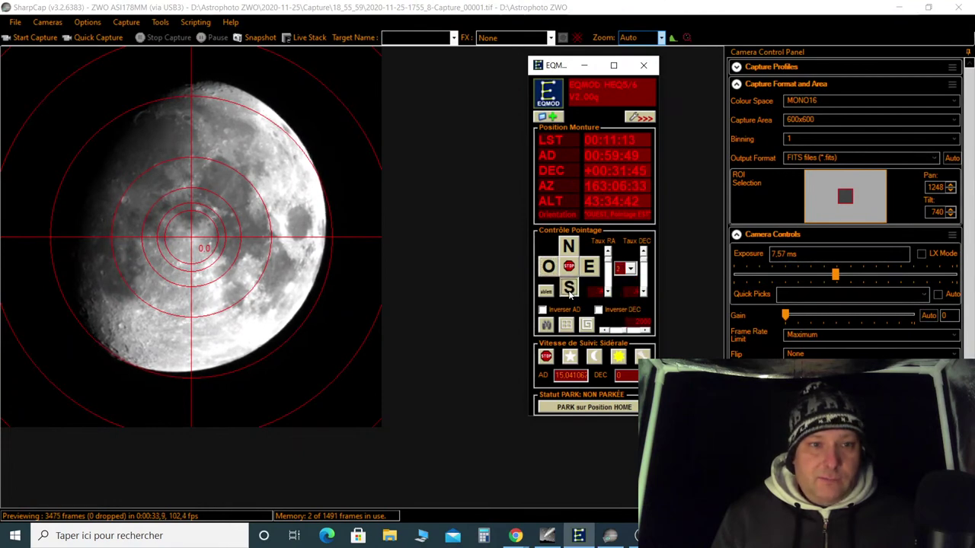
click(571, 248)
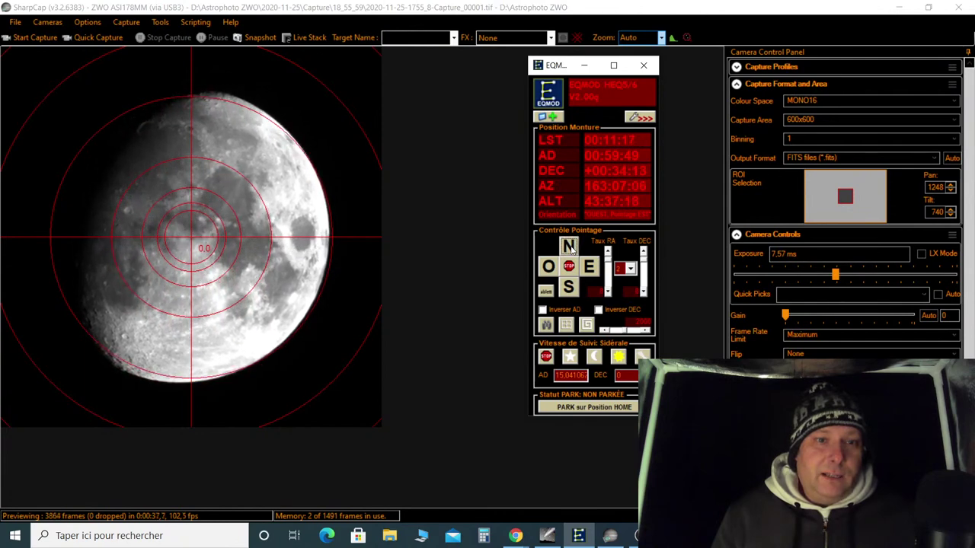
click(588, 267)
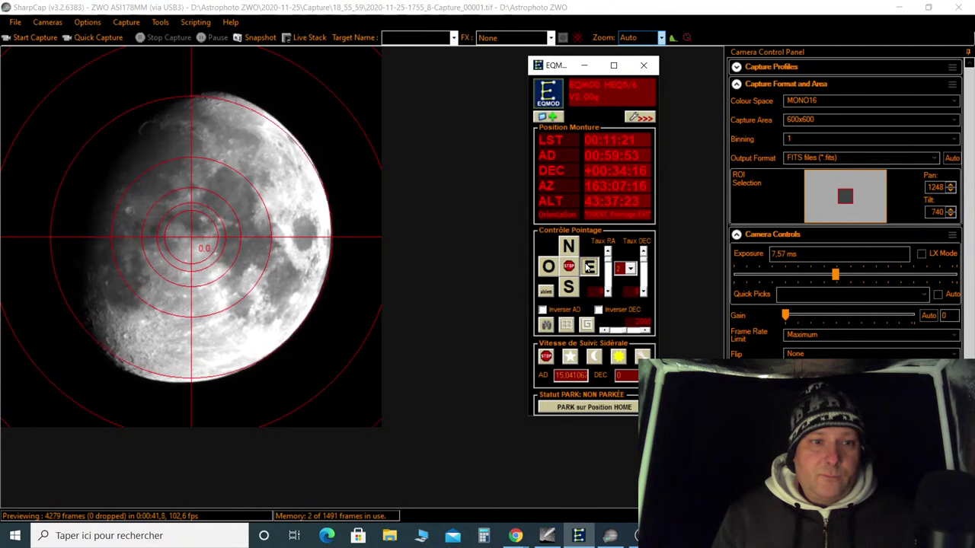
click(549, 267)
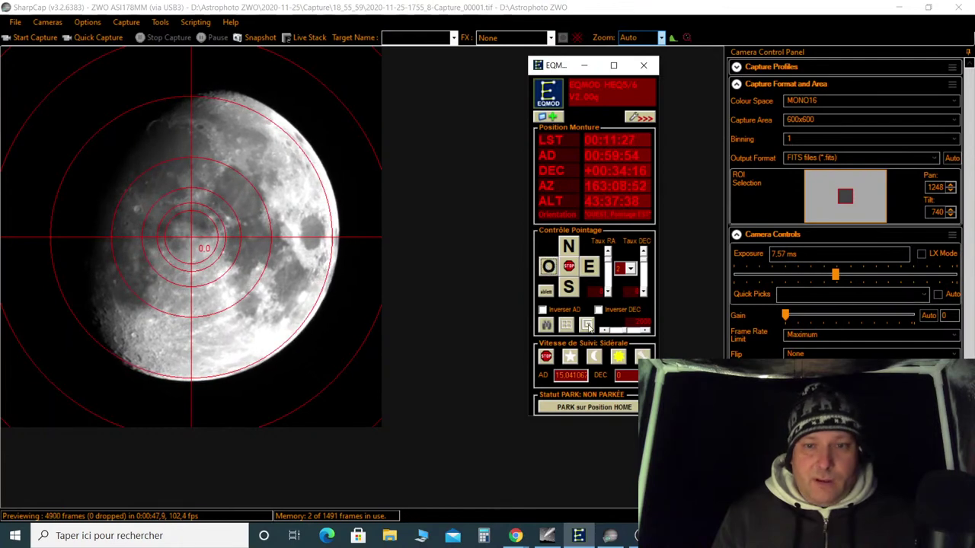
Set the mount's tracking rate to lunar (Lunaire)
click(594, 358)
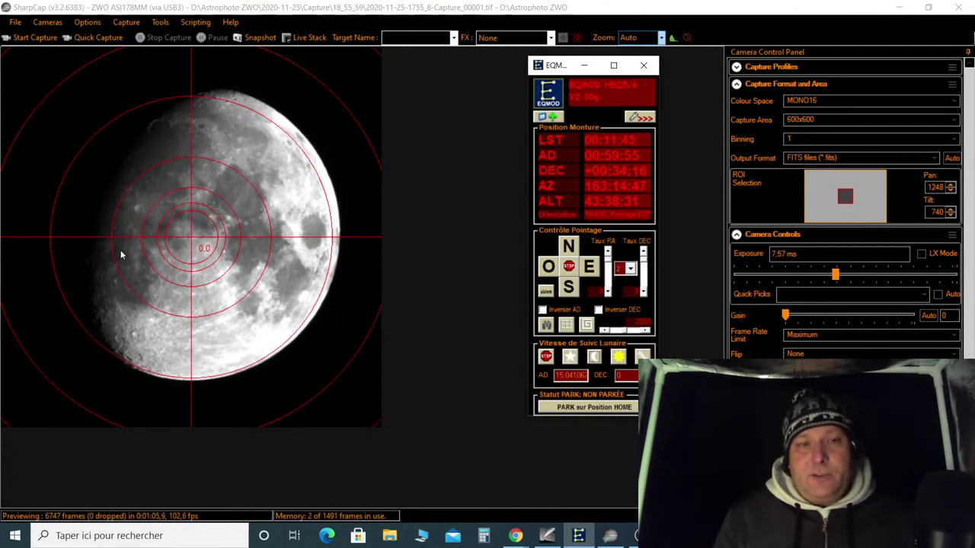
click(594, 357)
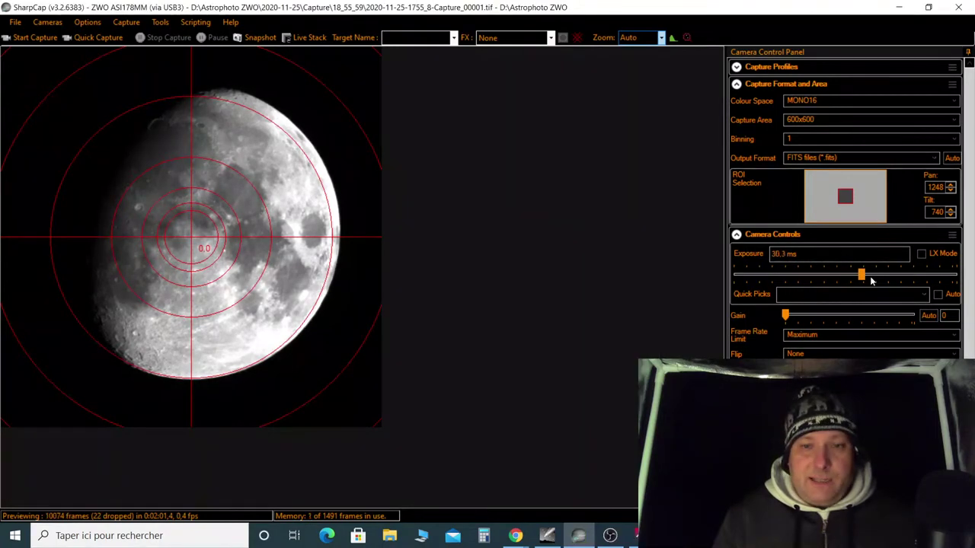
Open the custom resolution entry for the capture area
click(824, 121)
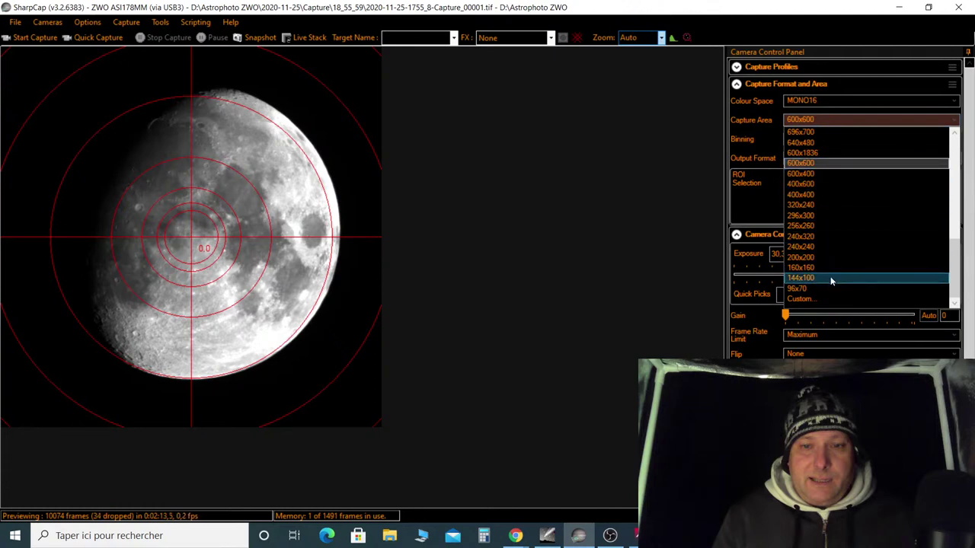
click(811, 301)
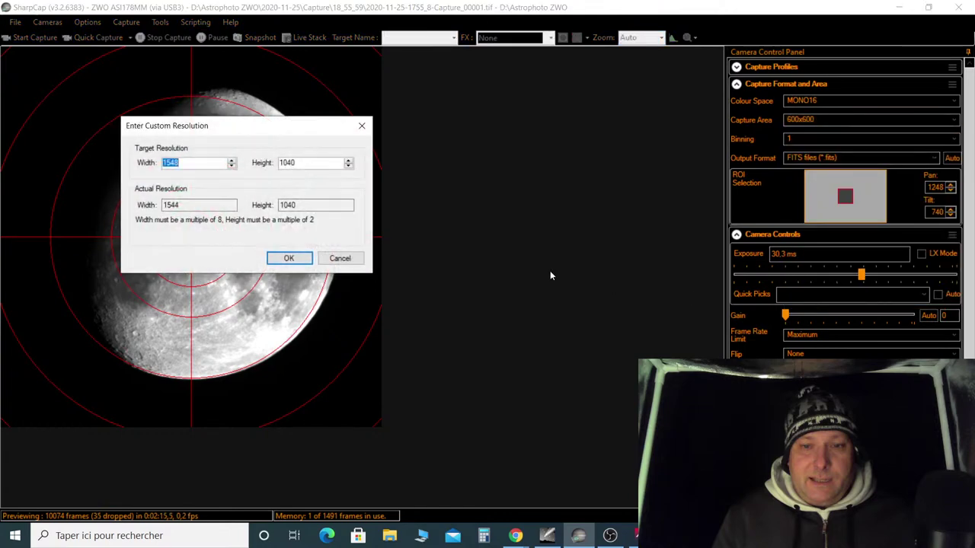
Switch to Chrome to check the YouTube Studio live stream dashboard, and return to SharpCap
click(515, 535)
click(483, 486)
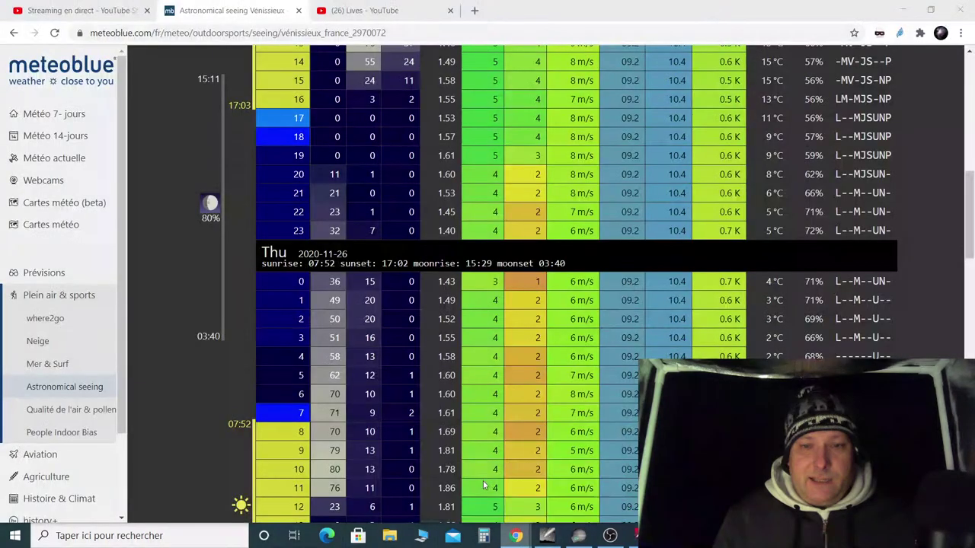
click(89, 10)
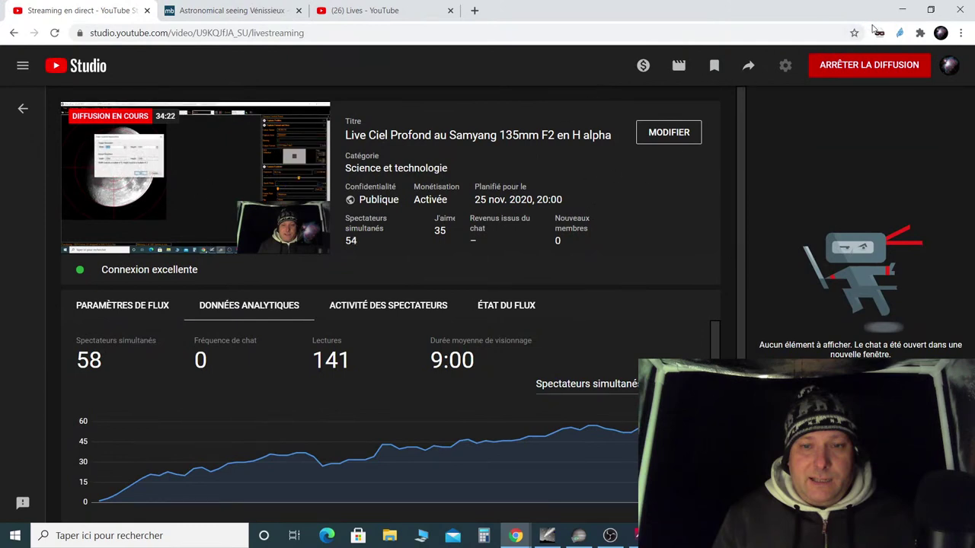
click(899, 9)
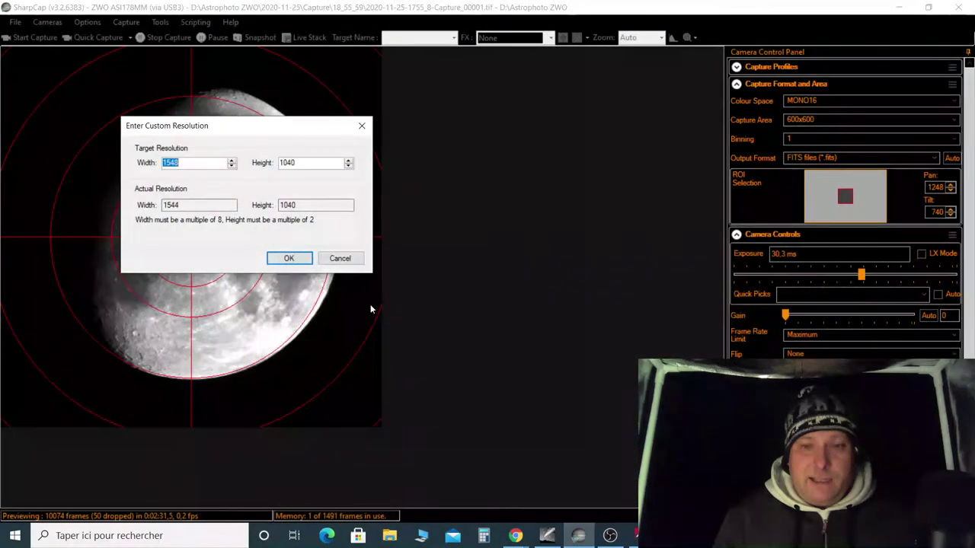
Move the custom resolution dialog clear of the Moon and apply a target width of 550
drag(192, 124, 503, 107)
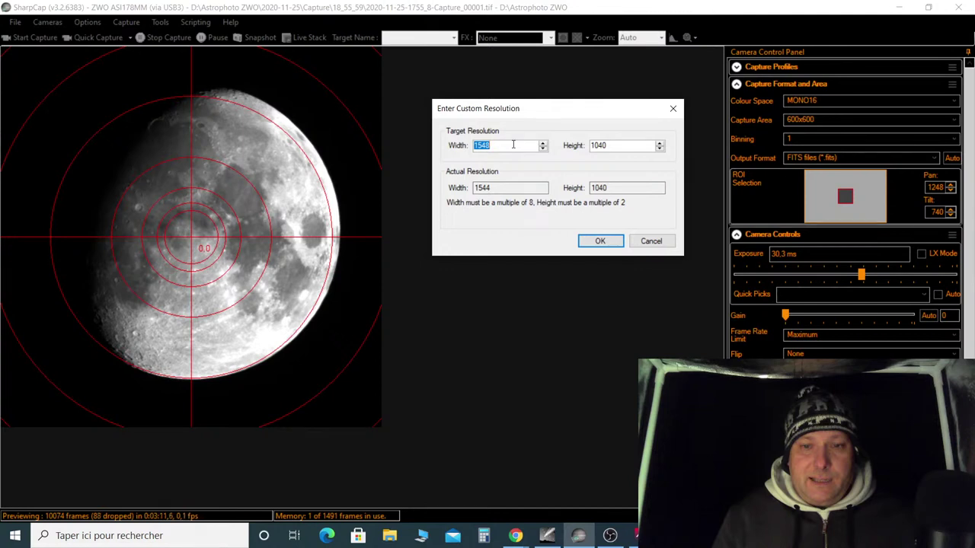
text(550)
key(Return)
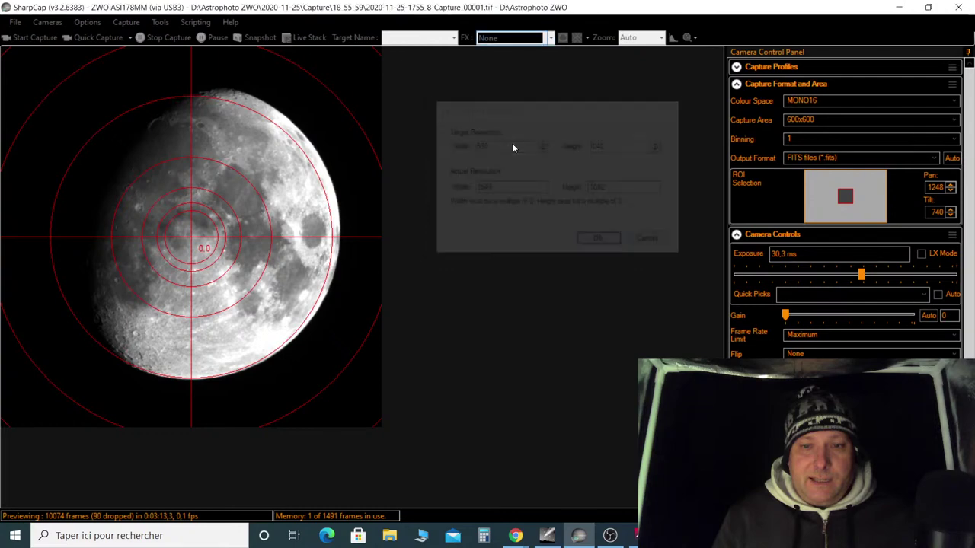
Define a custom capture area with a target width of 500 and height of 550
click(832, 120)
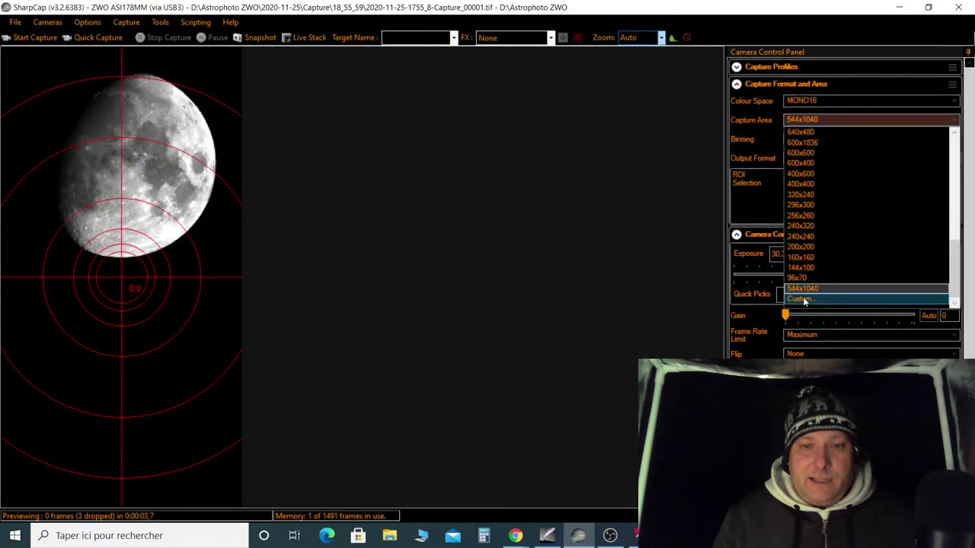
click(805, 299)
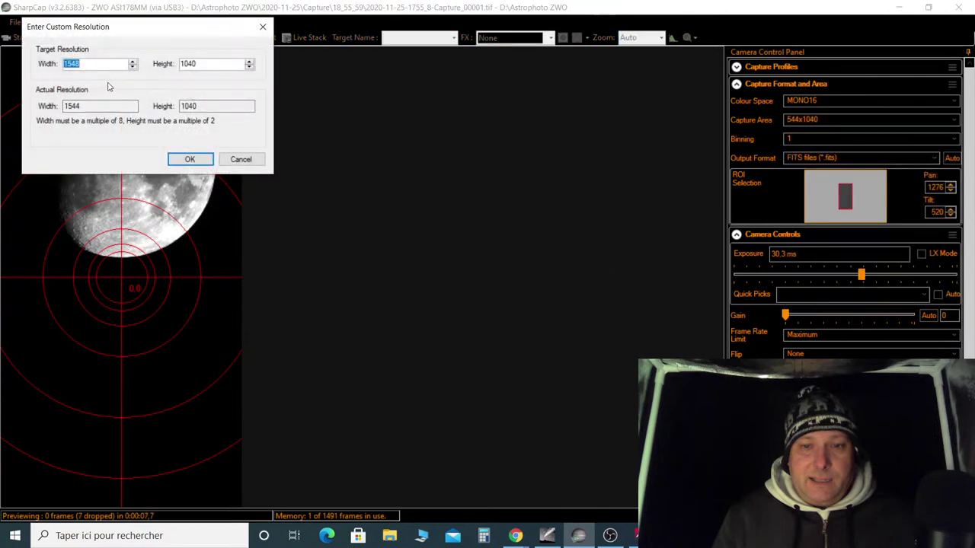
text(500)
drag(201, 66, 167, 63)
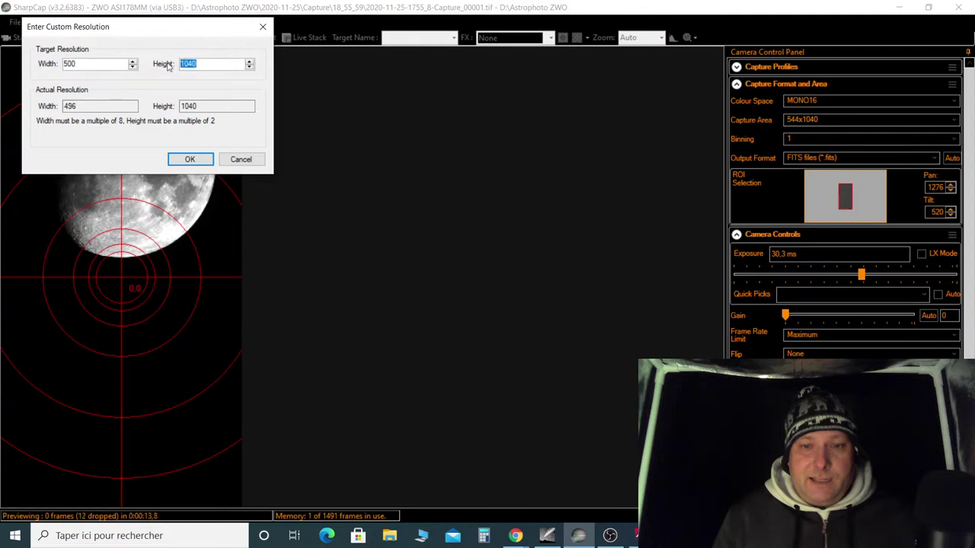
text(550)
key(Return)
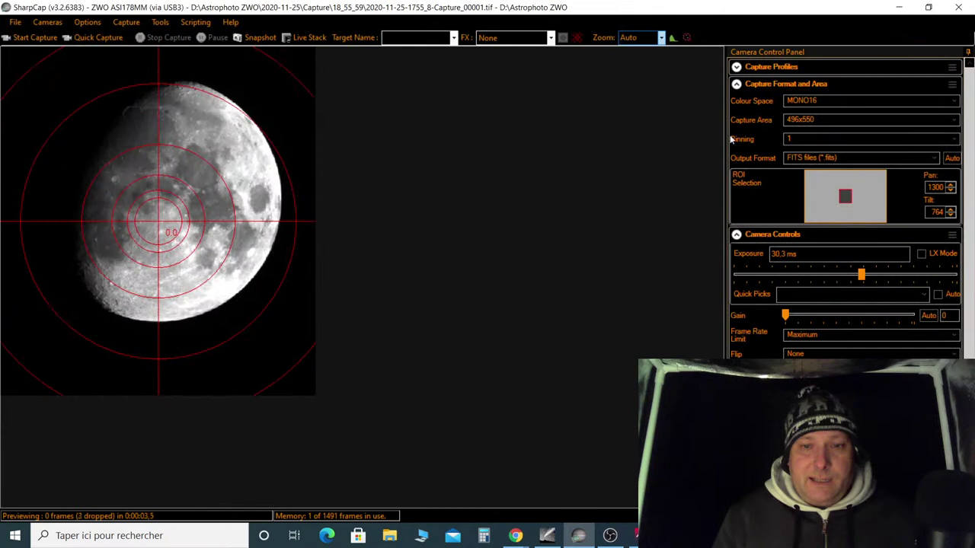
Collapse the capture format settings, lower the exposure to 21.9 ms, and reposition the reticule near the Moon's centre
click(736, 84)
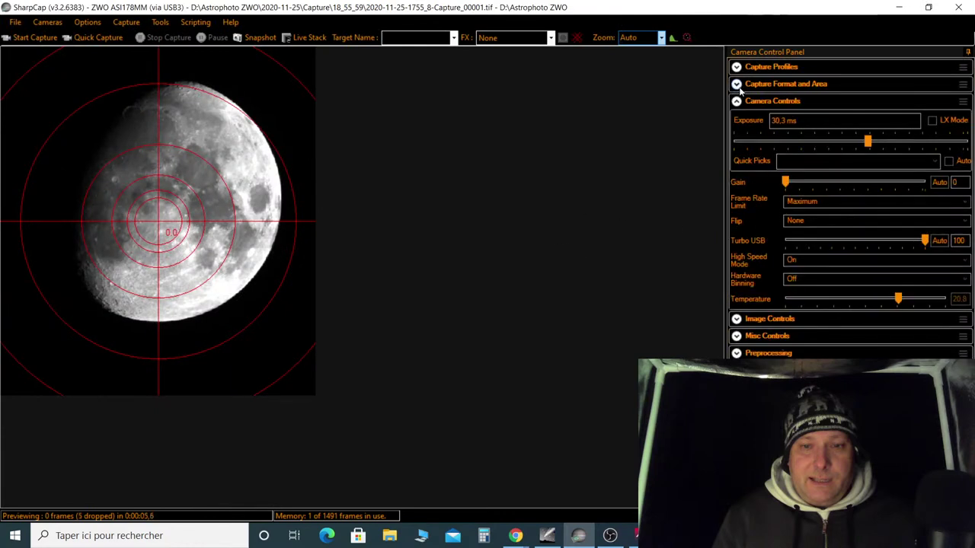
drag(866, 146, 862, 147)
drag(258, 209, 238, 213)
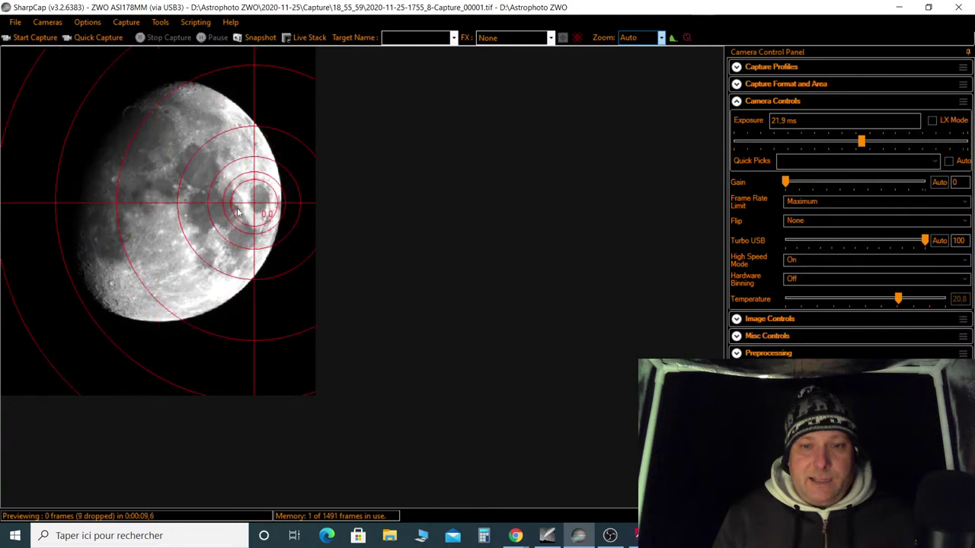
drag(178, 214, 156, 214)
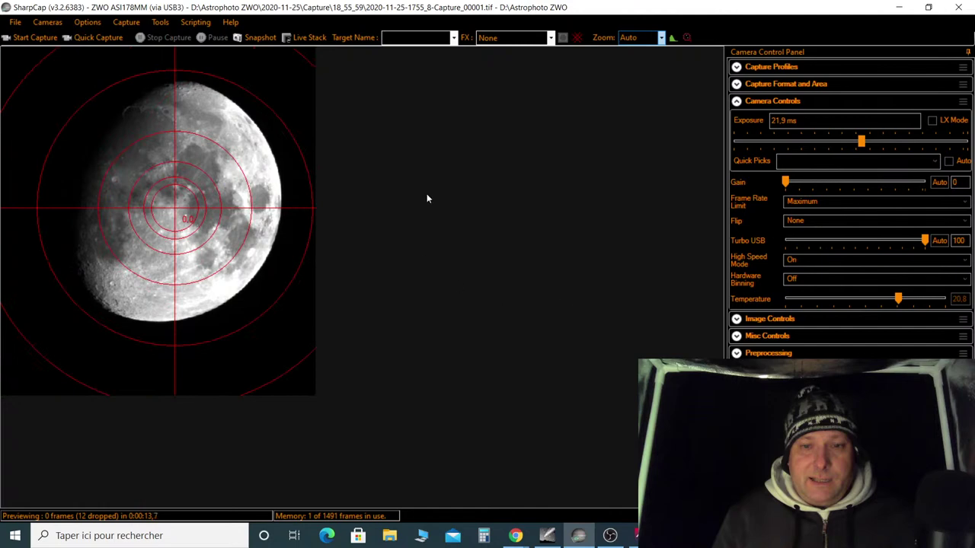
Zoom the preview to 250% and hide the reticule to examine the Moon's surface
click(660, 37)
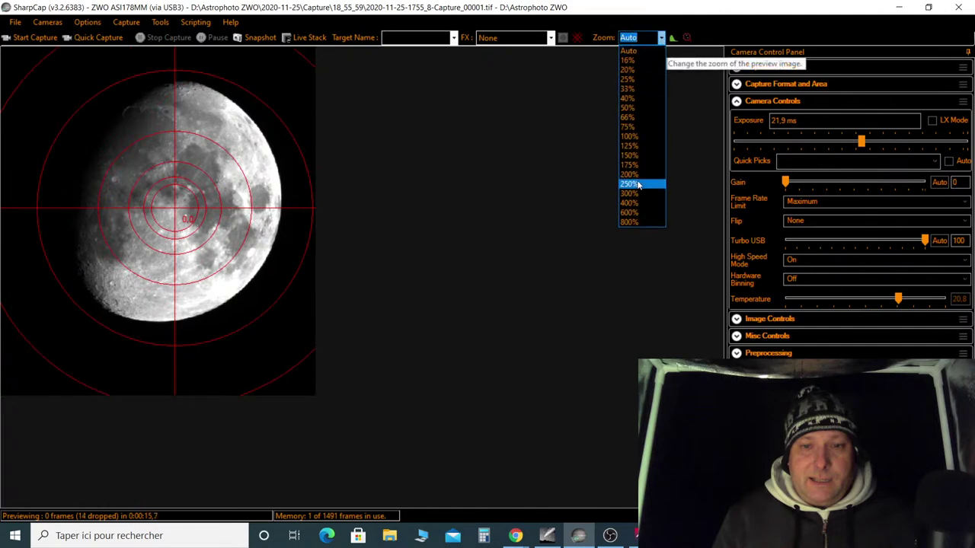
click(639, 185)
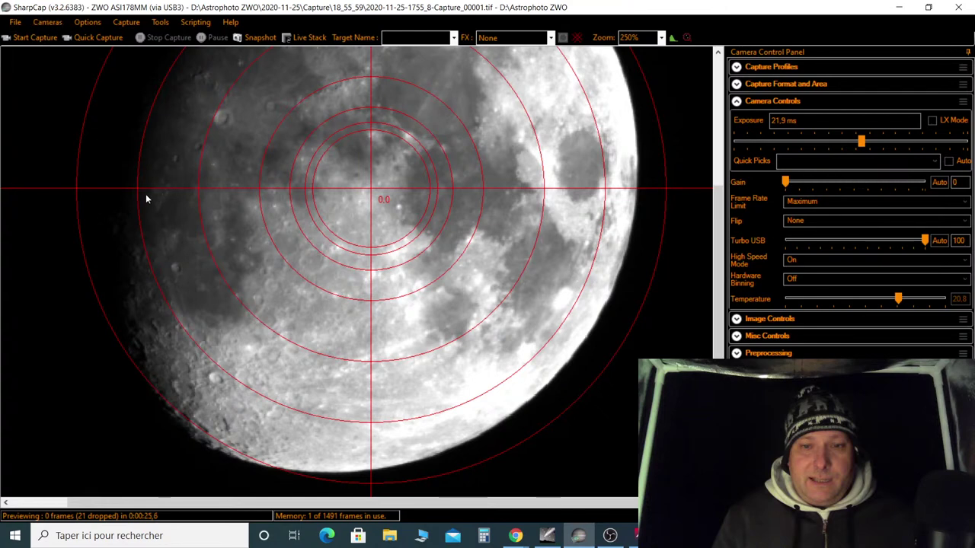
click(579, 36)
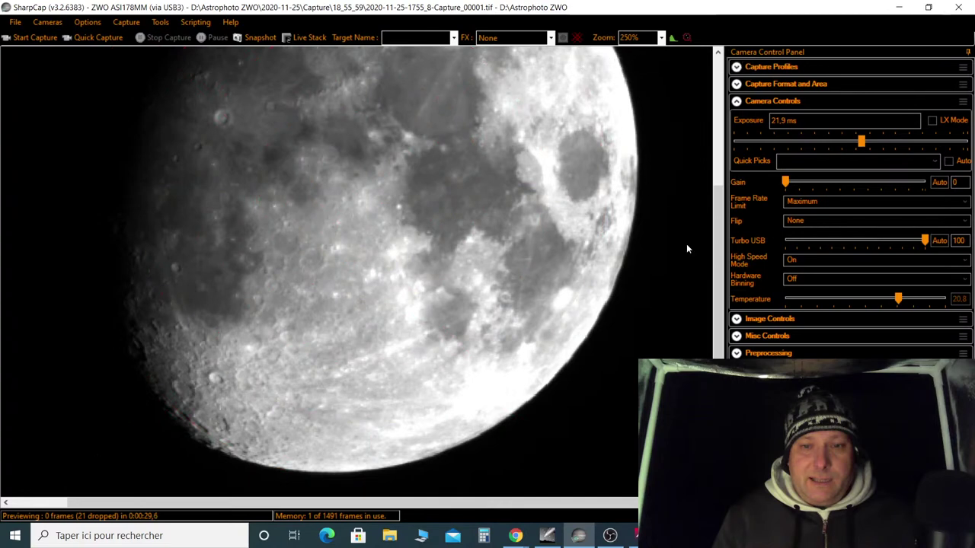
scroll(716, 218, up, 3)
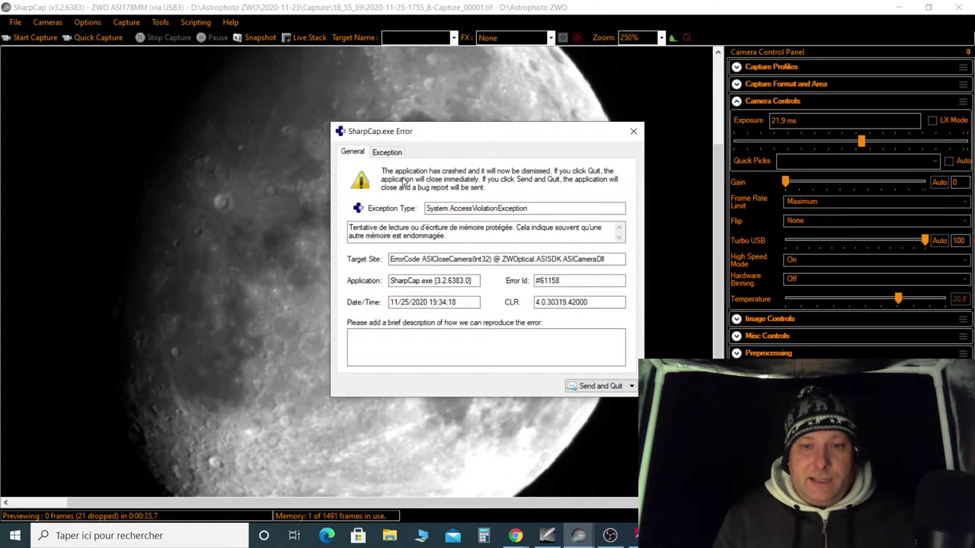
Dismiss the SharpCap error report, minimise Cartes du Ciel, close ASI Studio, and relaunch SharpCap 3.2
click(632, 134)
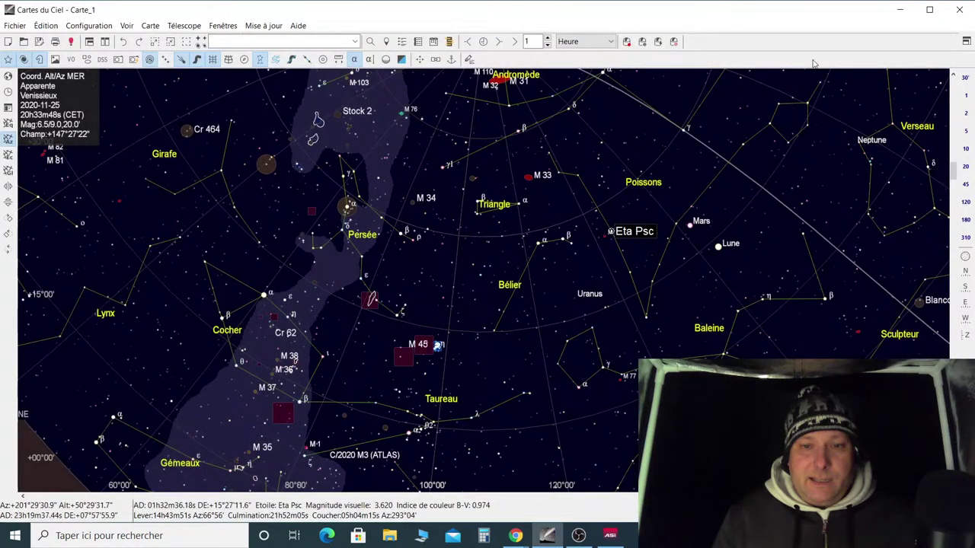
click(902, 11)
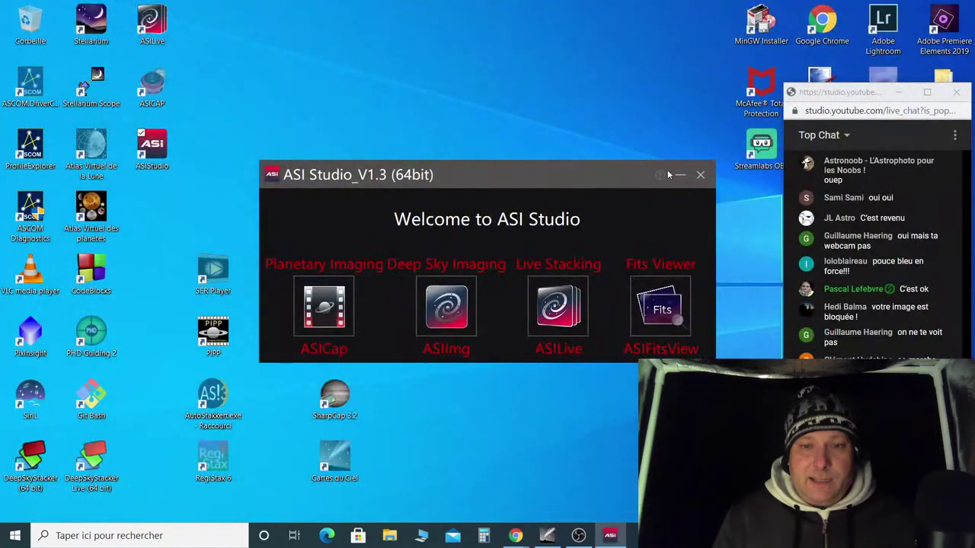
click(700, 176)
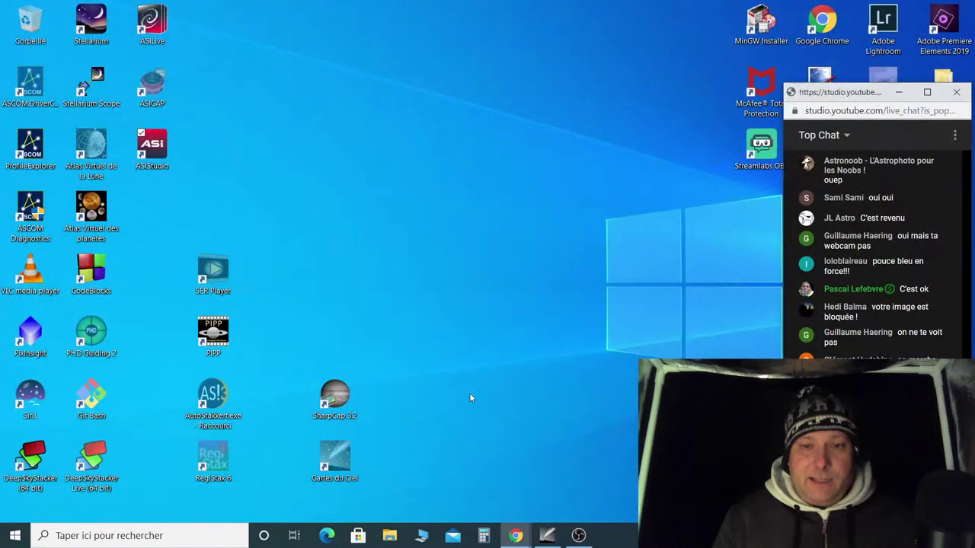
click(338, 409)
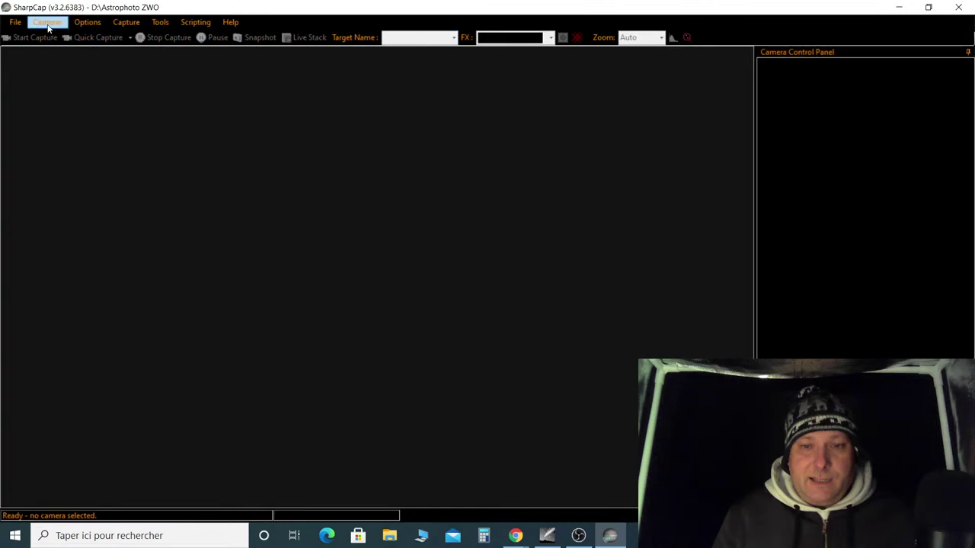
Connect the ZWO ASI178MM camera, and lower its exposure to 15 s and its gain to 0
click(48, 28)
click(64, 93)
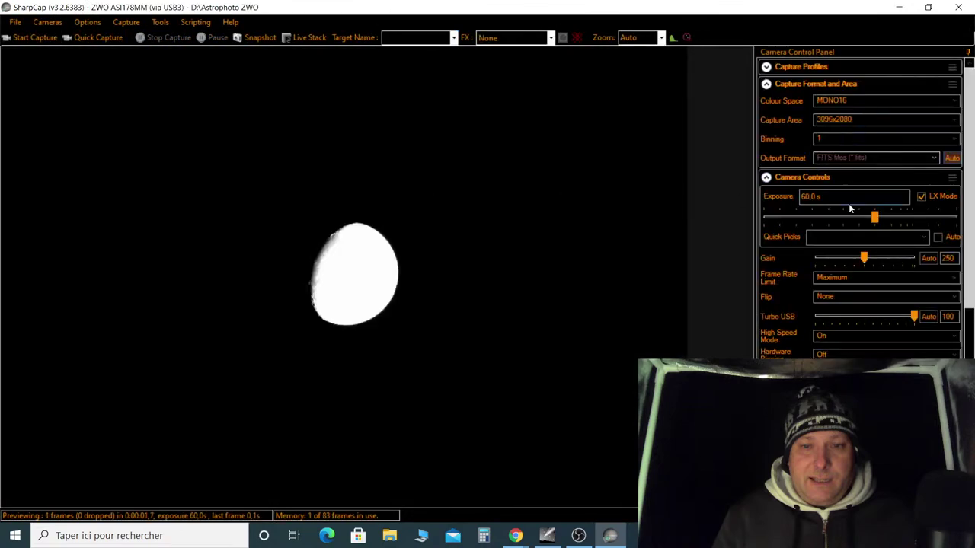
click(827, 218)
click(844, 256)
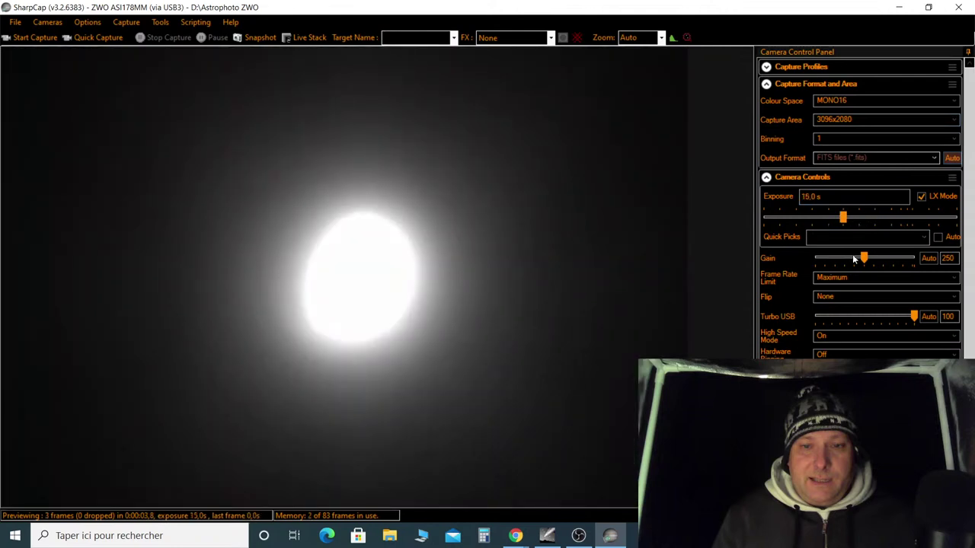
drag(853, 258, 805, 261)
Set the capture area to 496x550
click(844, 122)
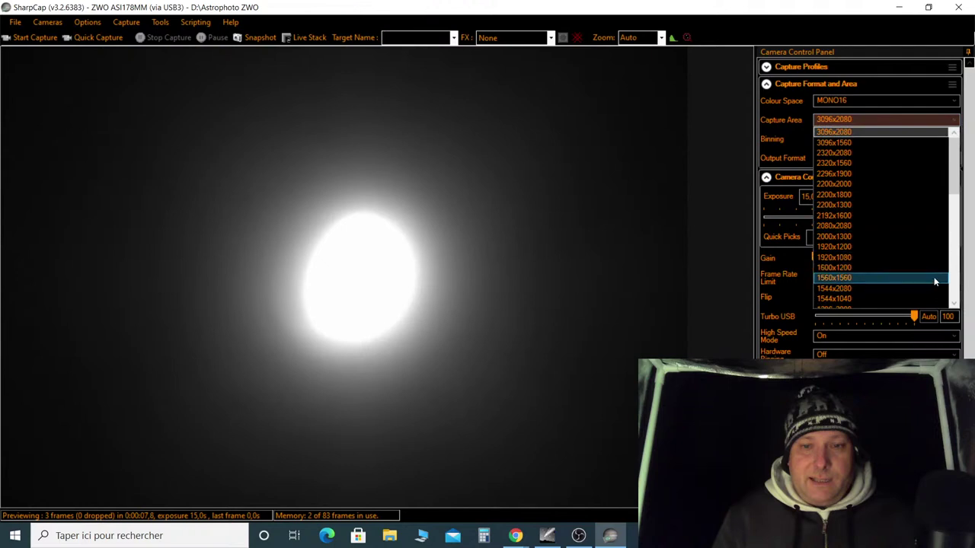
scroll(957, 294, down, 2)
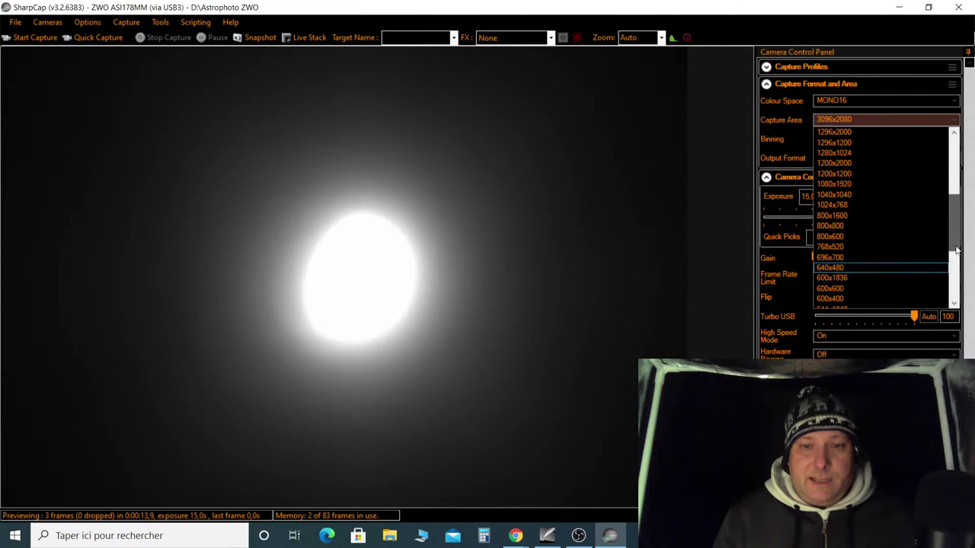
scroll(953, 259, down, 3)
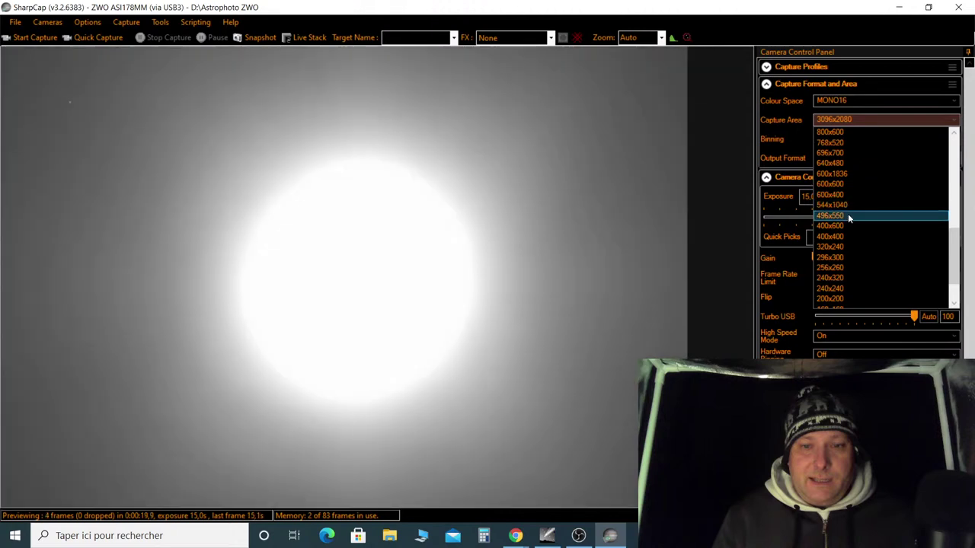
click(847, 216)
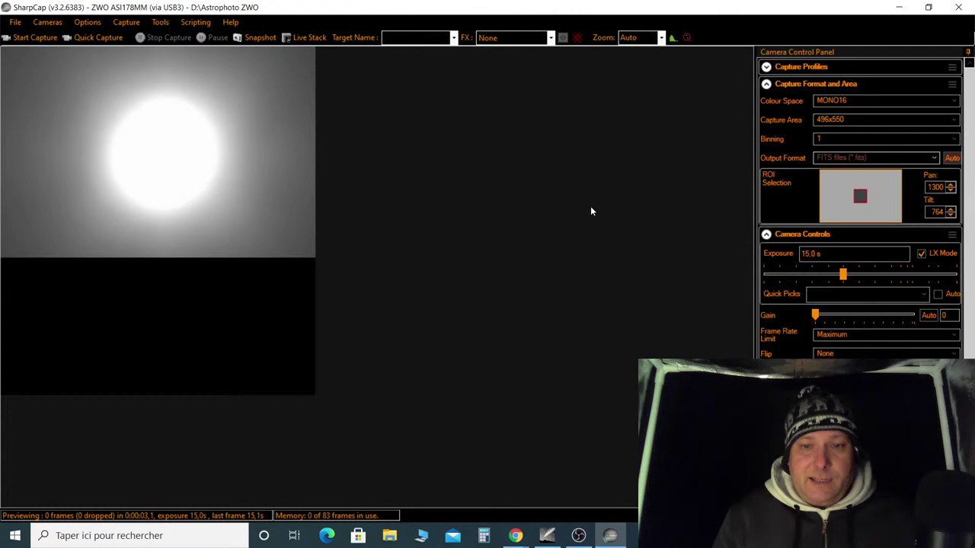
Turn off LX Mode and lower the exposure to 7.04 ms to reveal the Moon's surface detail
click(797, 280)
click(796, 279)
click(792, 280)
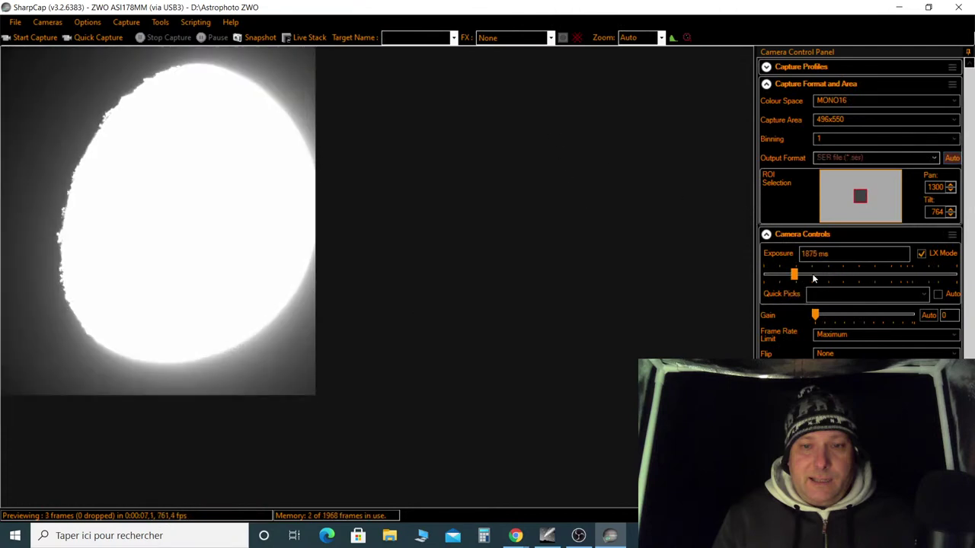
click(920, 255)
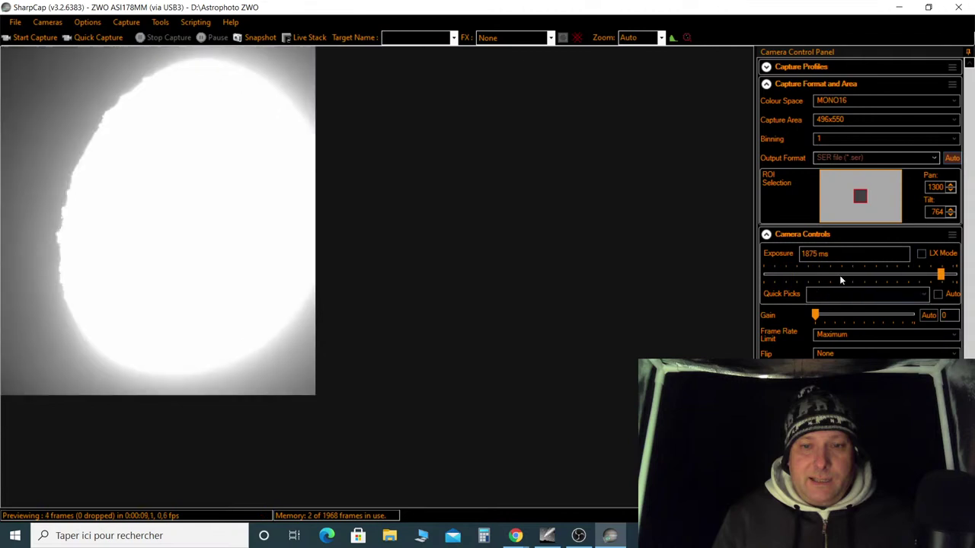
click(841, 280)
click(841, 280)
click(840, 280)
click(840, 280)
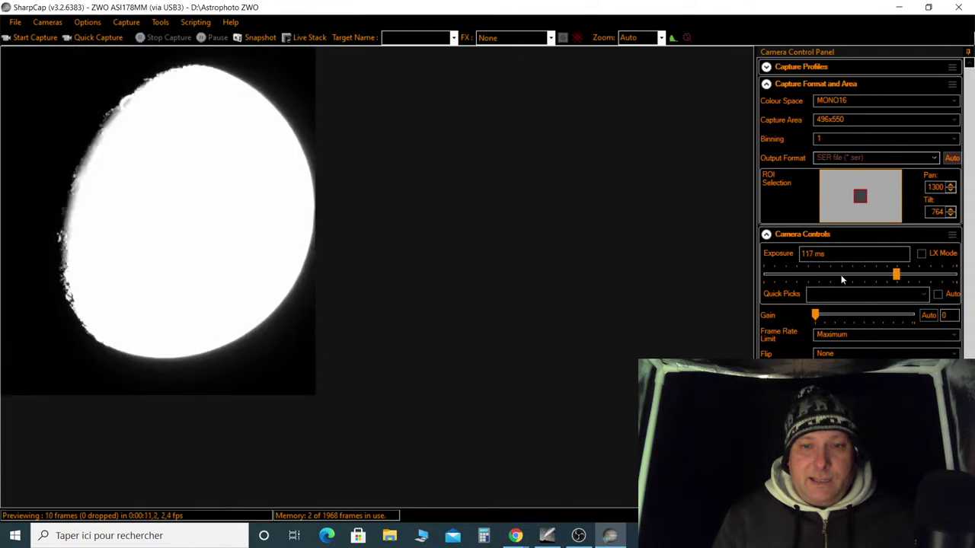
click(840, 280)
click(841, 280)
click(841, 280)
click(841, 280)
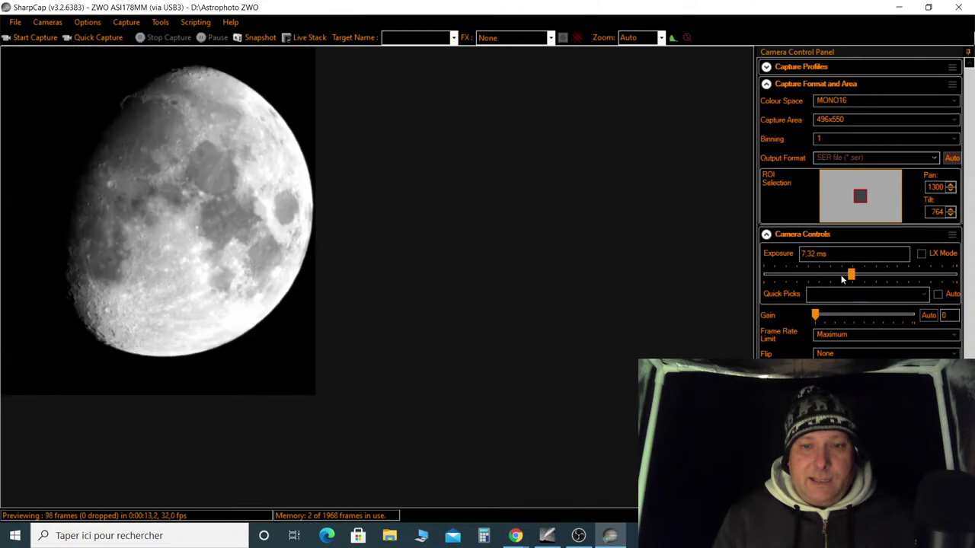
click(858, 278)
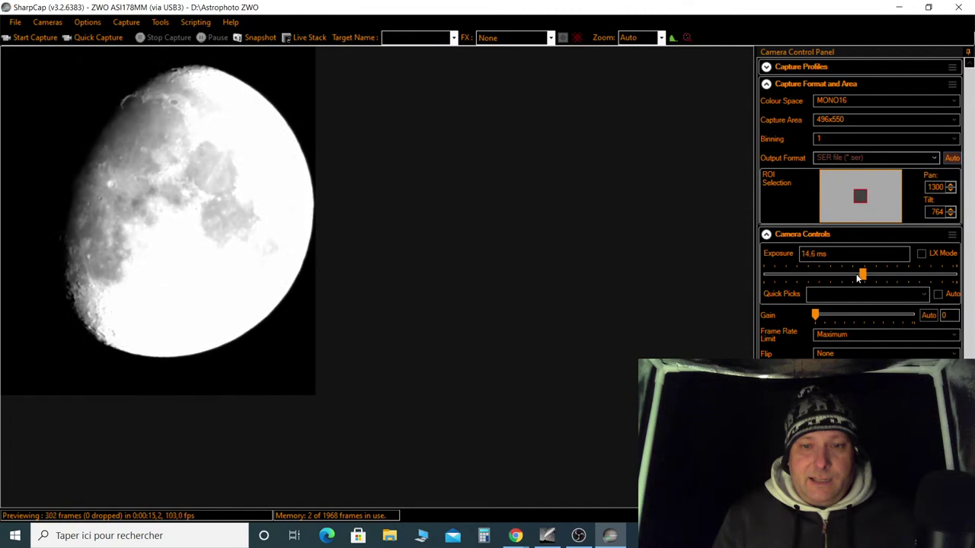
drag(857, 278, 852, 279)
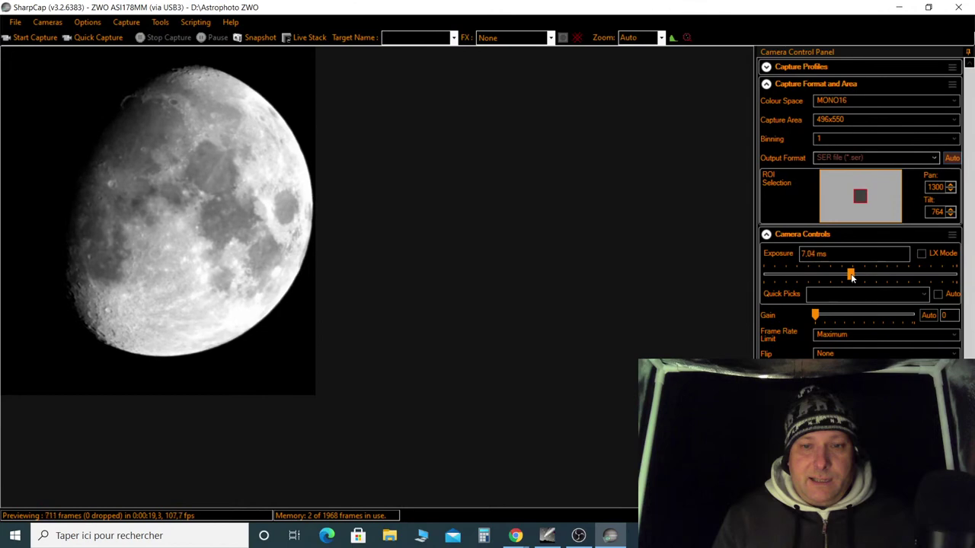
Switch to Cartes du Ciel, connect the EQMOD mount through the ASCOM telescope interface, and restore that window to its smaller size
click(547, 536)
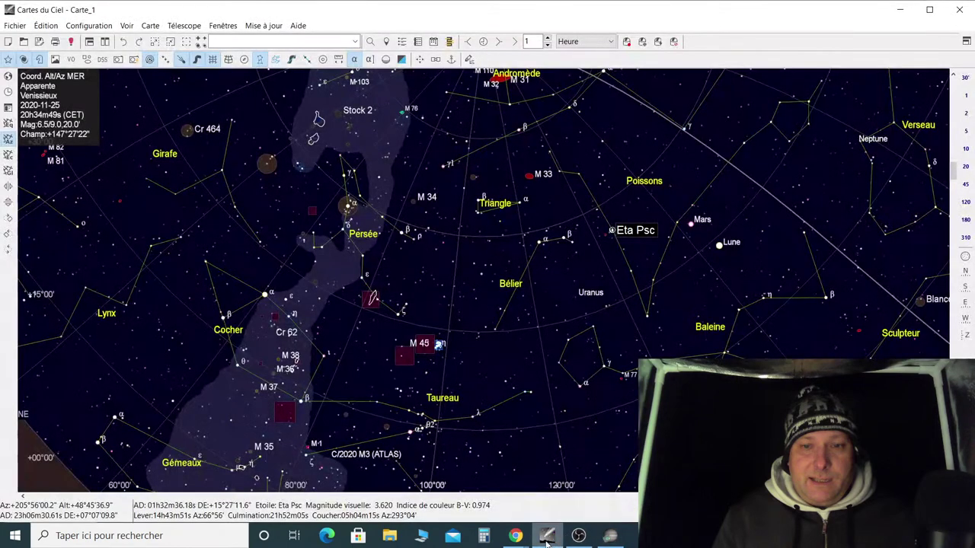
click(626, 42)
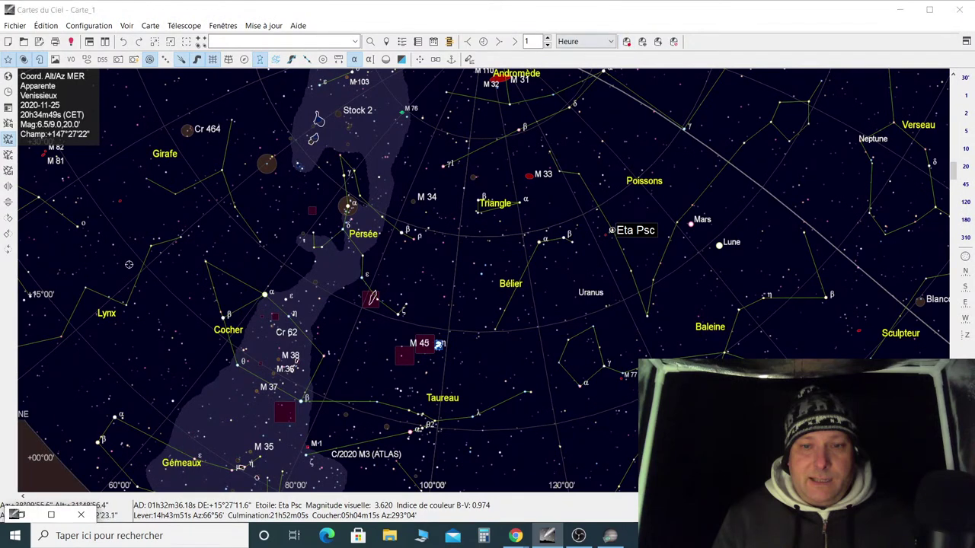
click(52, 515)
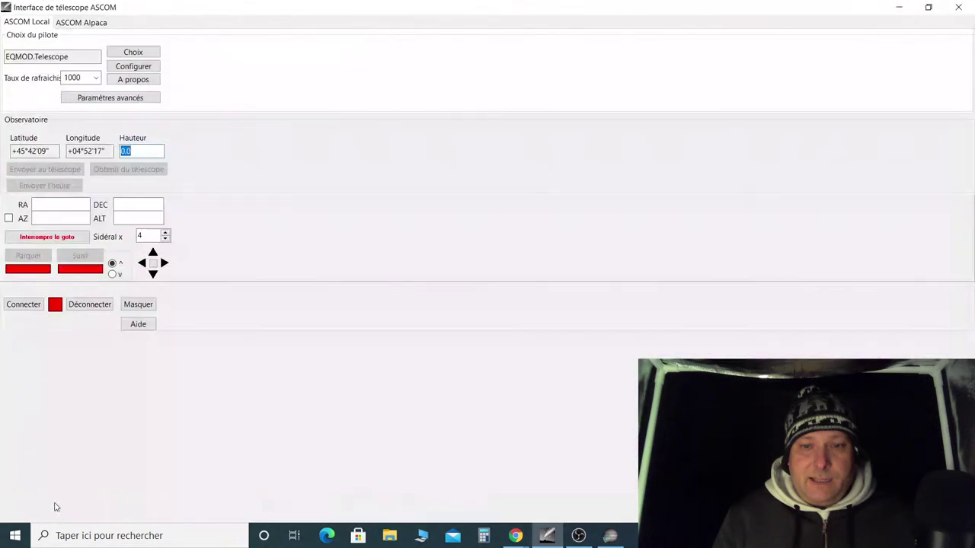
click(24, 307)
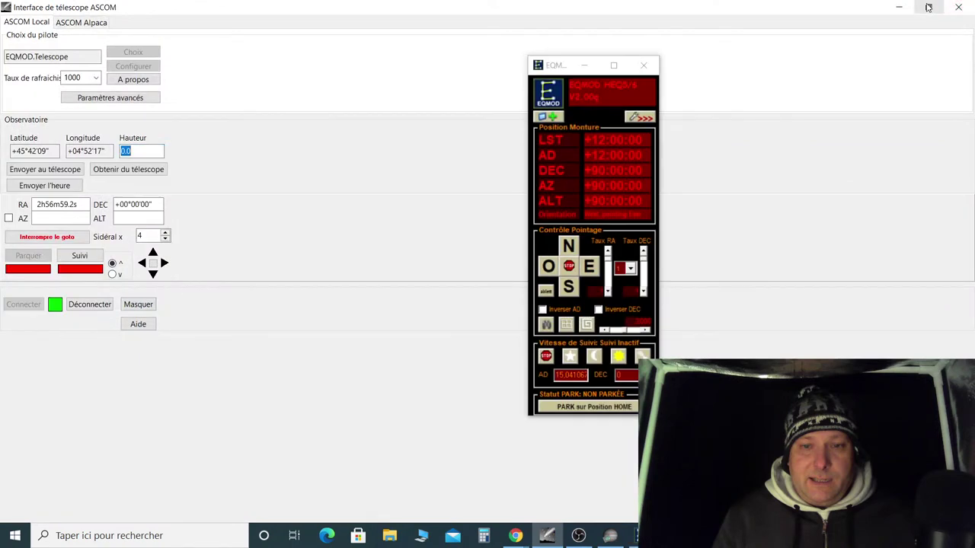
click(928, 7)
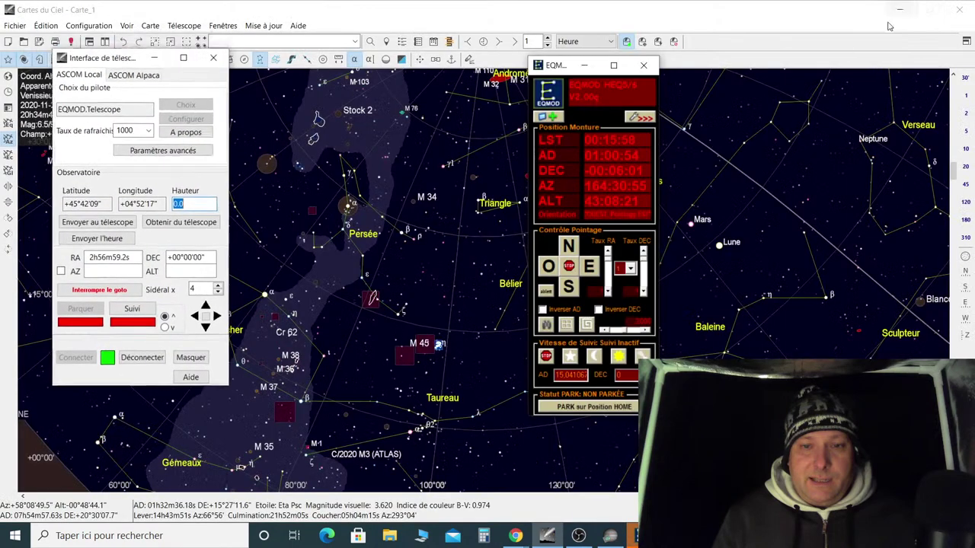
Start lunar-rate tracking in EQMOD, and minimise the EQMOD and ASCOM interface windows
click(597, 361)
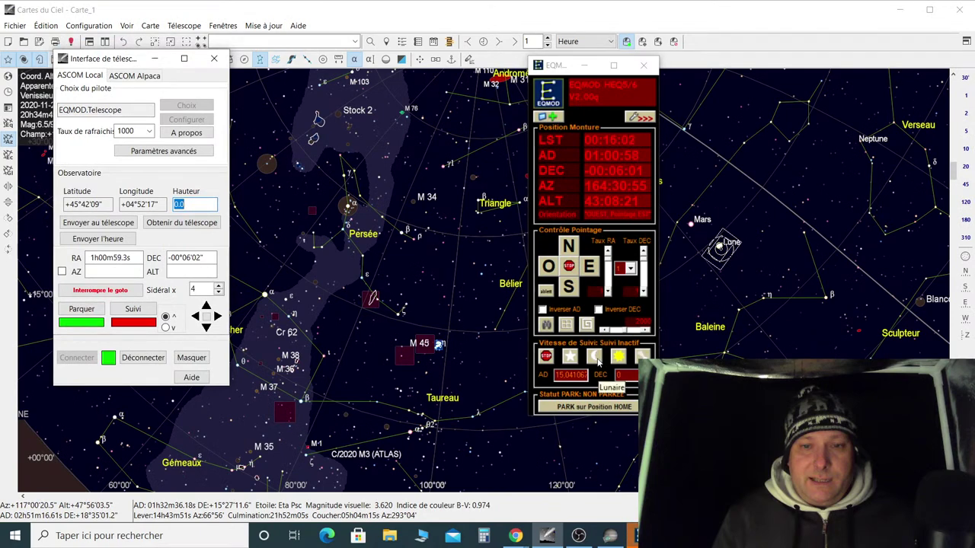
click(586, 66)
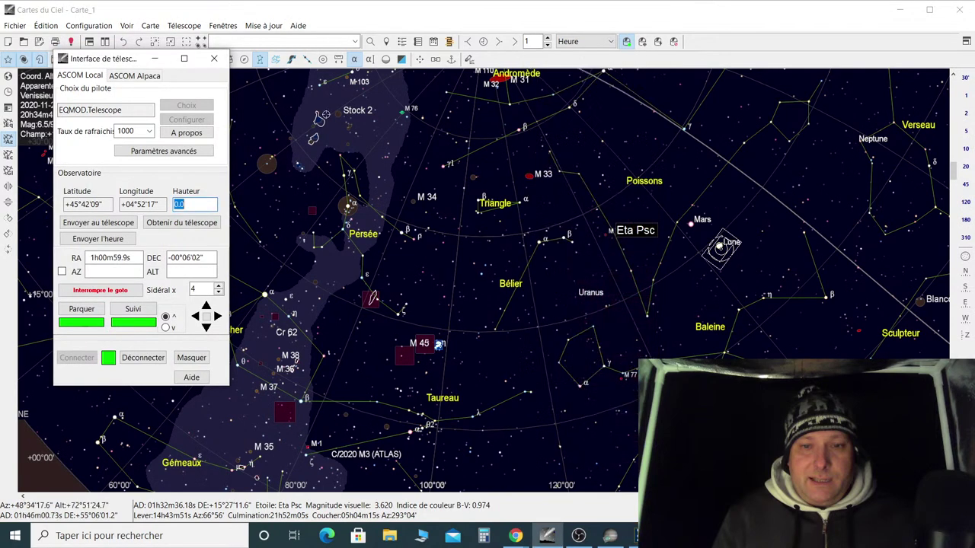
click(152, 61)
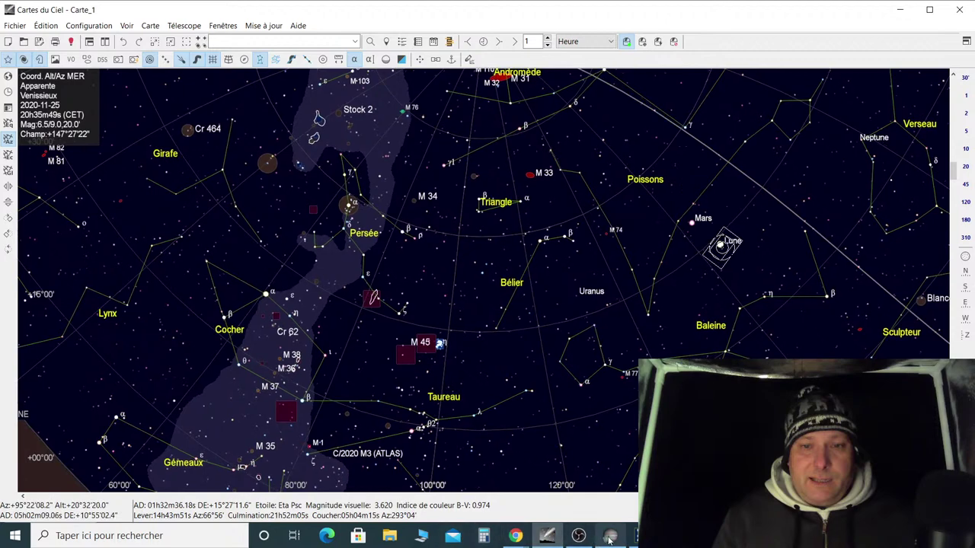
Return to SharpCap, nudge the mount west at EQMOD rate 2 to bring the whole Moon into the frame, and minimise EQMOD
click(609, 538)
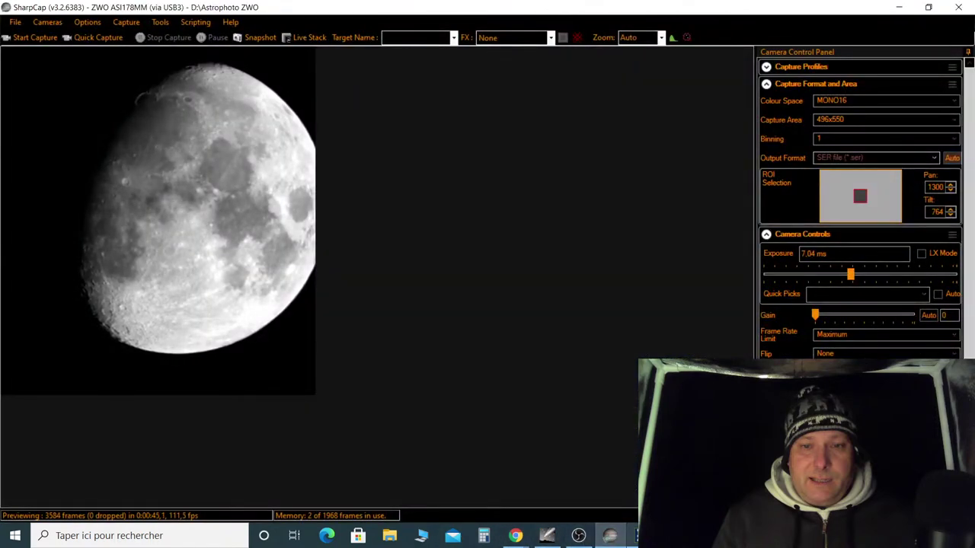
click(609, 536)
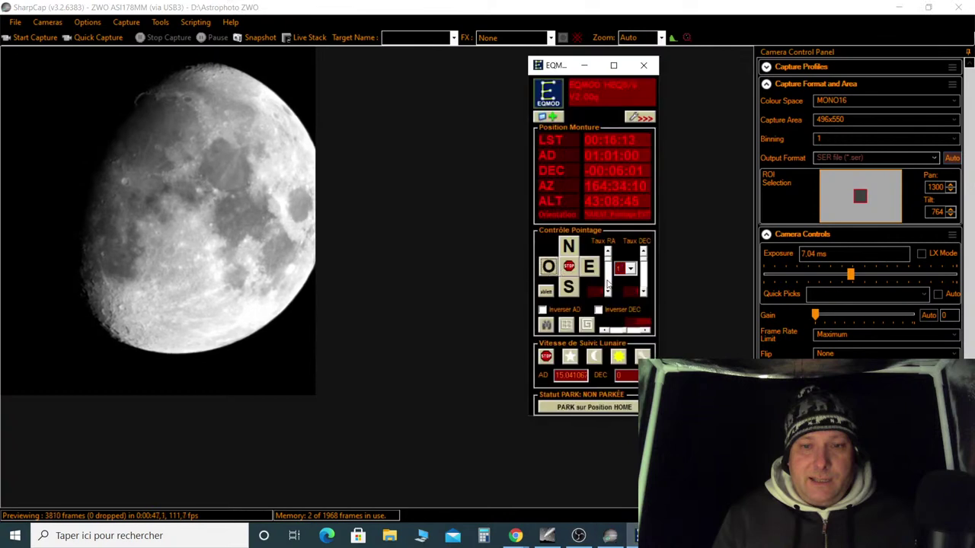
click(630, 271)
click(624, 288)
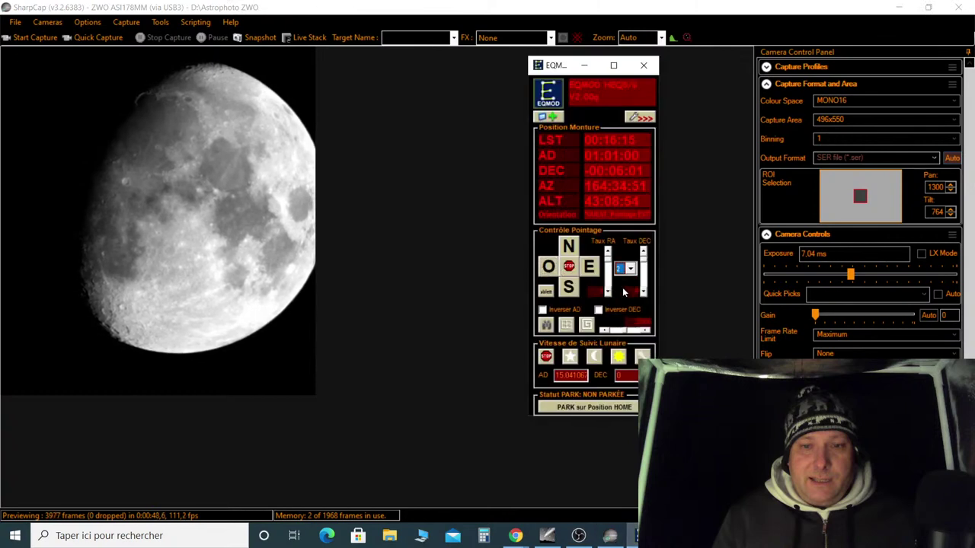
click(547, 266)
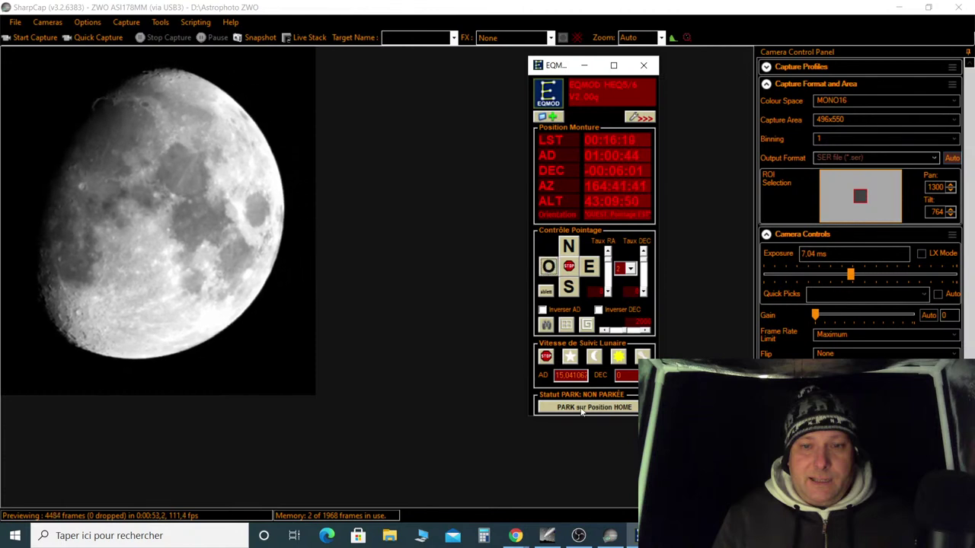
click(583, 65)
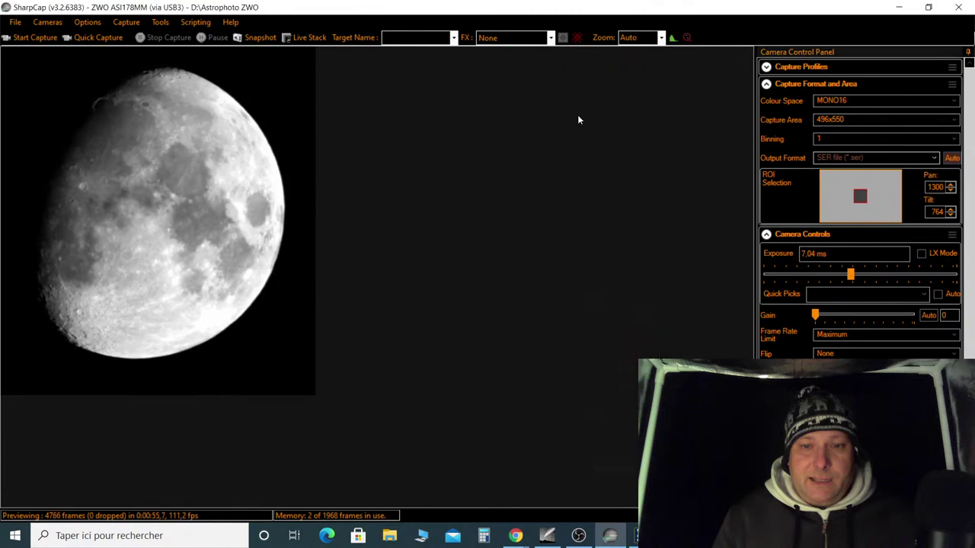
Collapse the capture format settings, fine-tune the camera exposure to 4.70 ms, and collapse the camera controls to expose the histogram
click(766, 85)
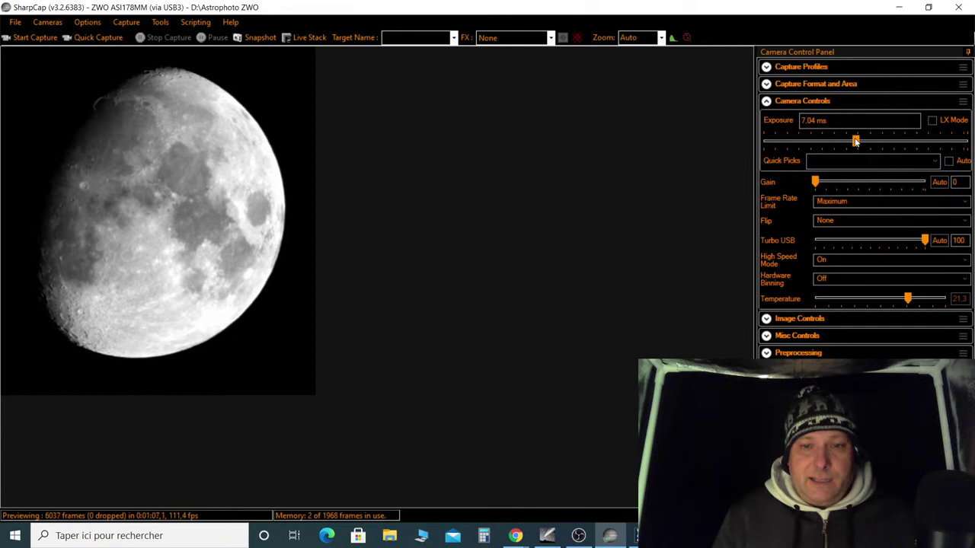
drag(856, 140, 849, 141)
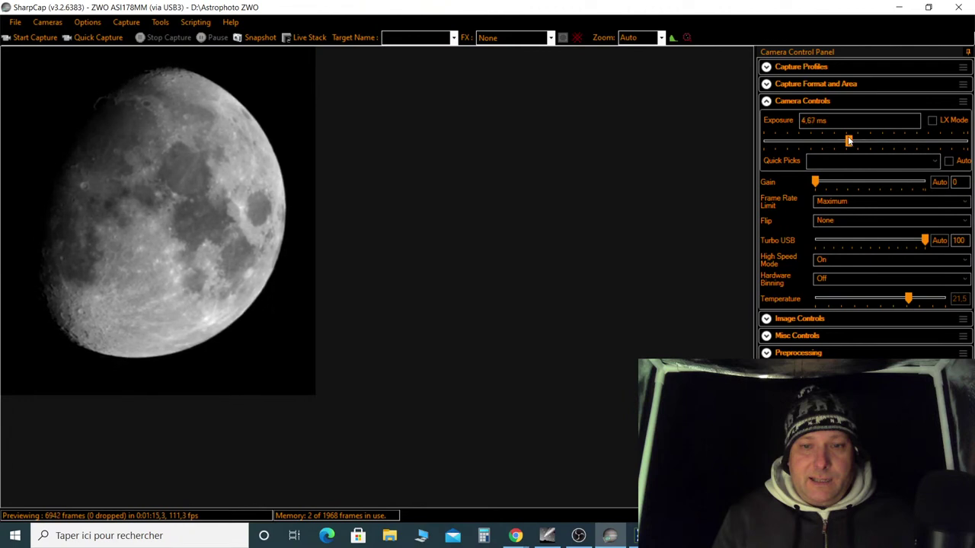
drag(848, 141, 850, 140)
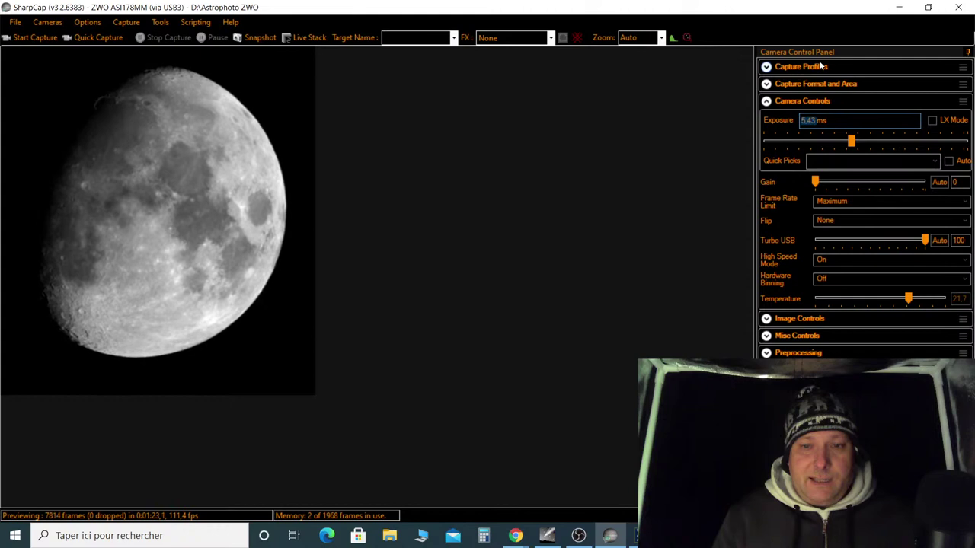
text(5)
key(Return)
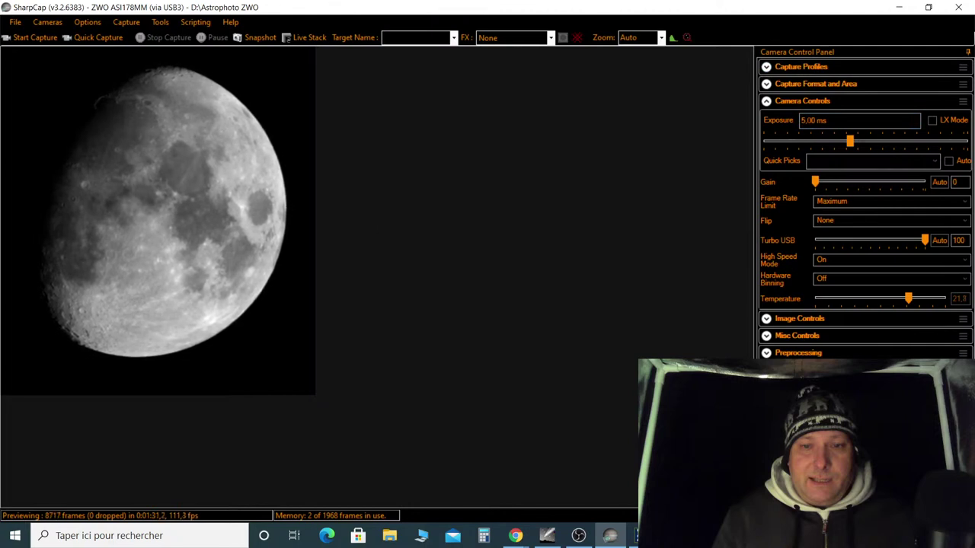
click(801, 121)
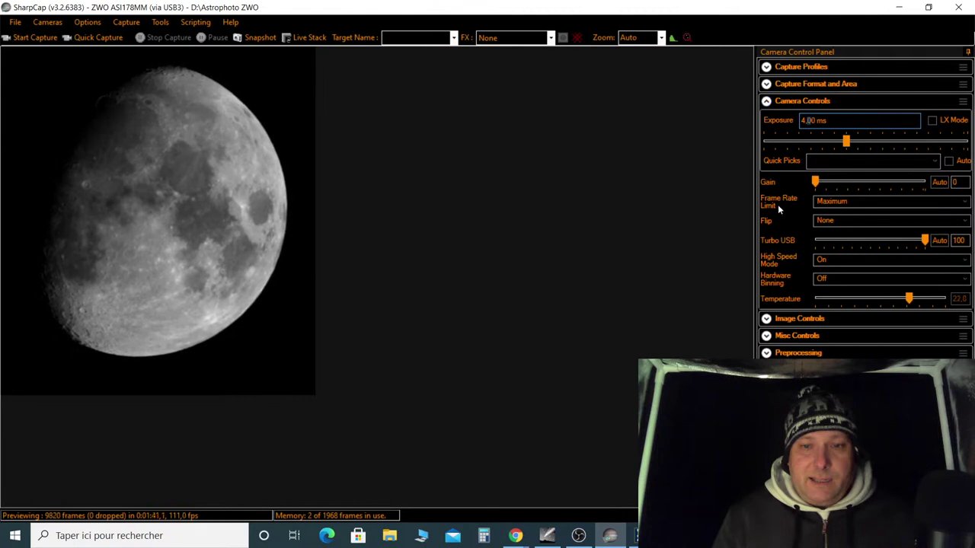
key(Return)
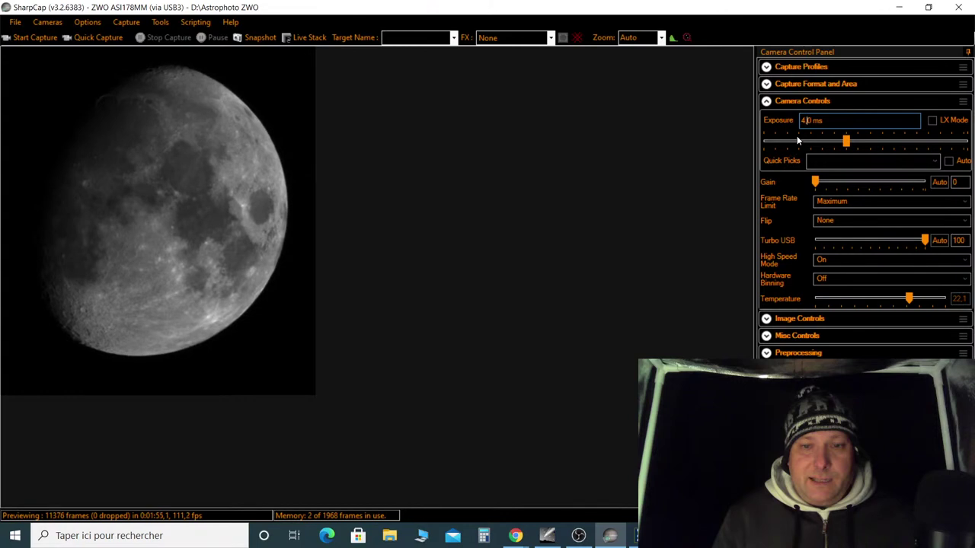
text(6)
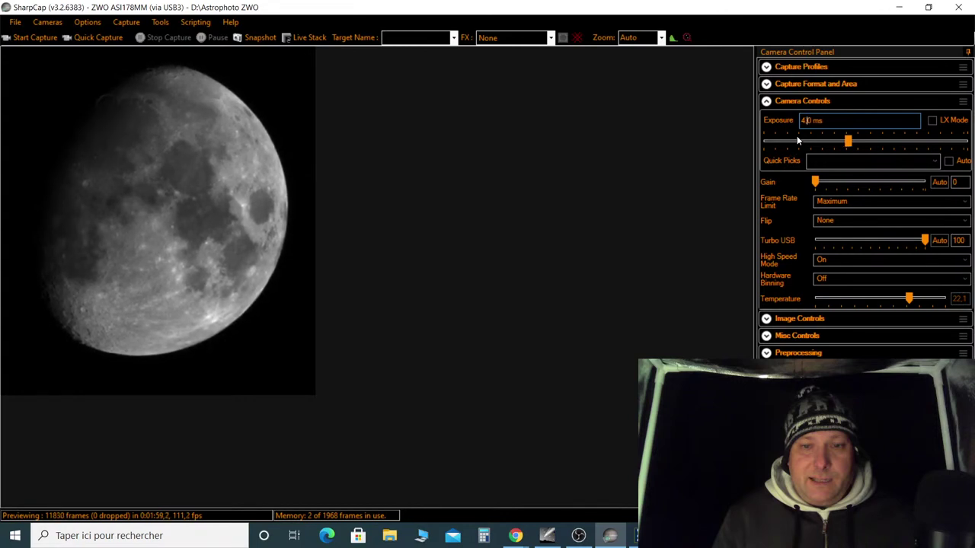
text(7)
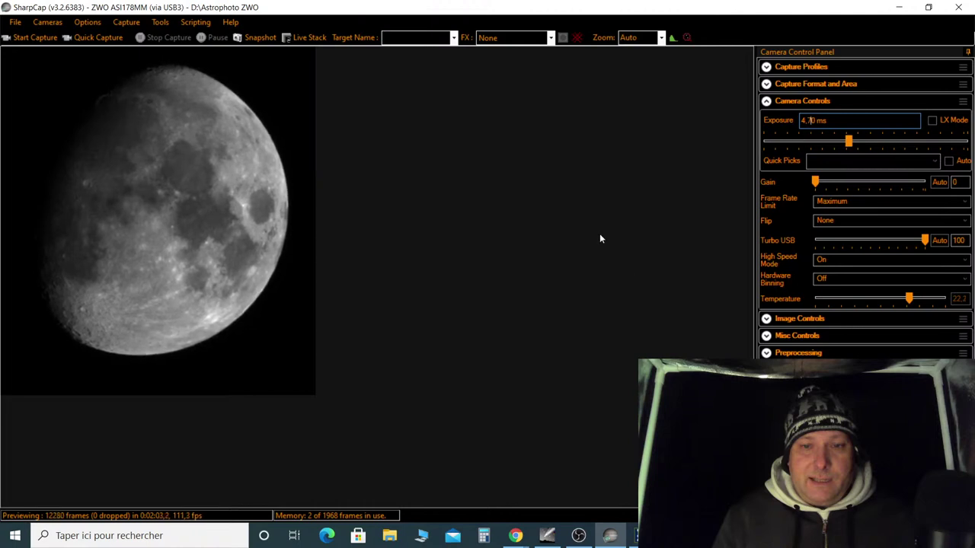
click(765, 102)
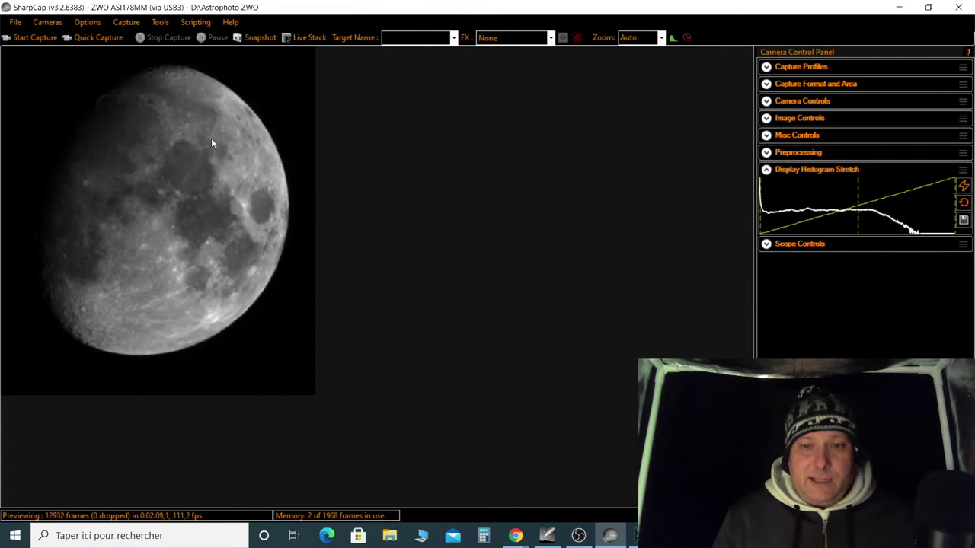
Examine the live Moon preview for sharpness and surface detail at 200% and 150% zoom
click(659, 38)
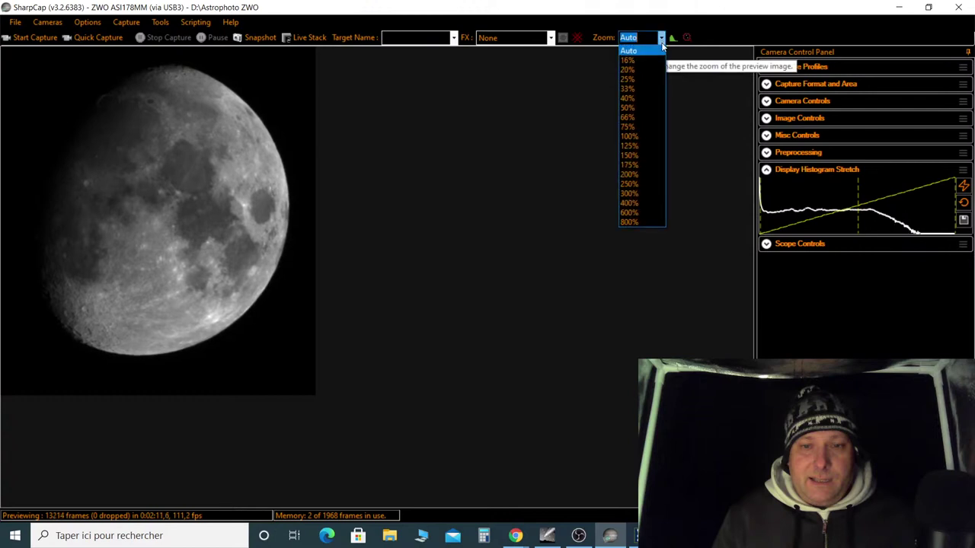
click(639, 175)
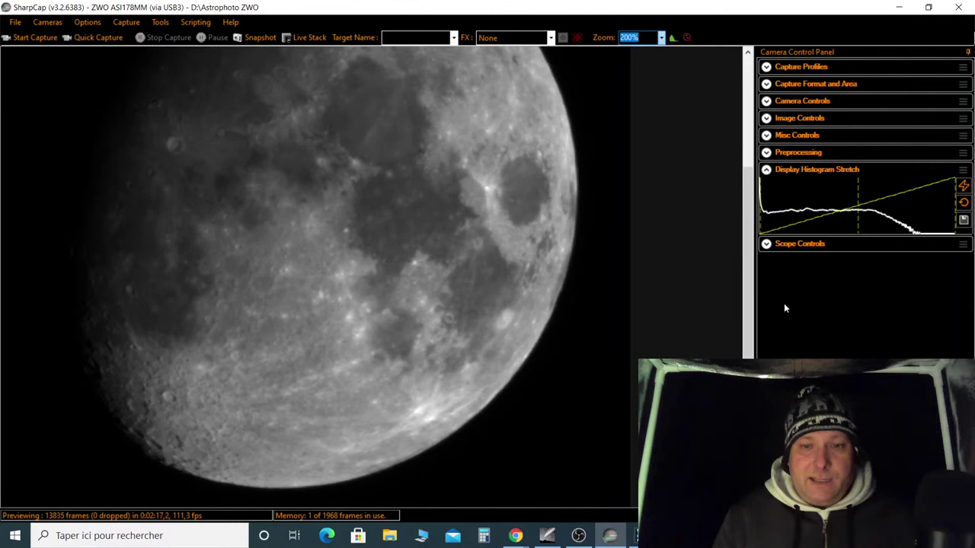
drag(744, 306, 734, 180)
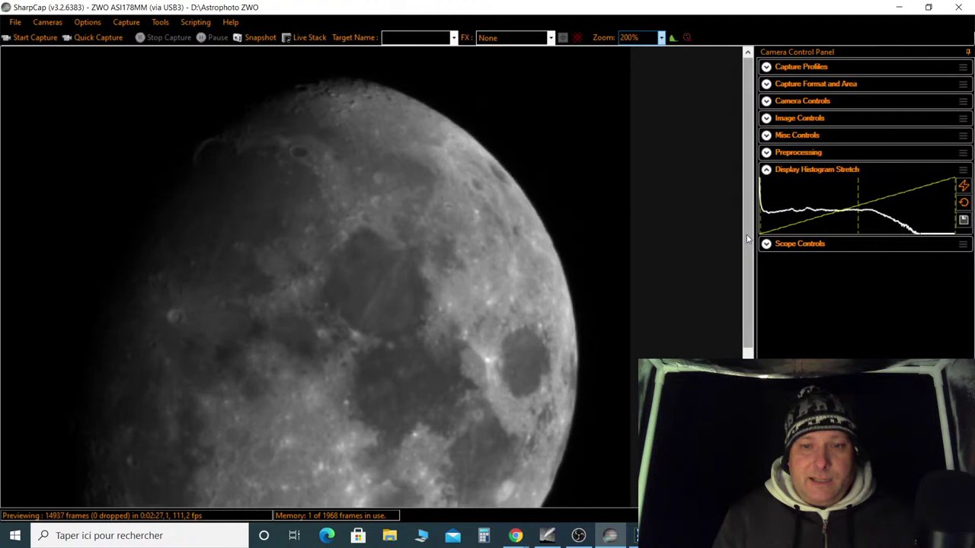
scroll(748, 237, down, 5)
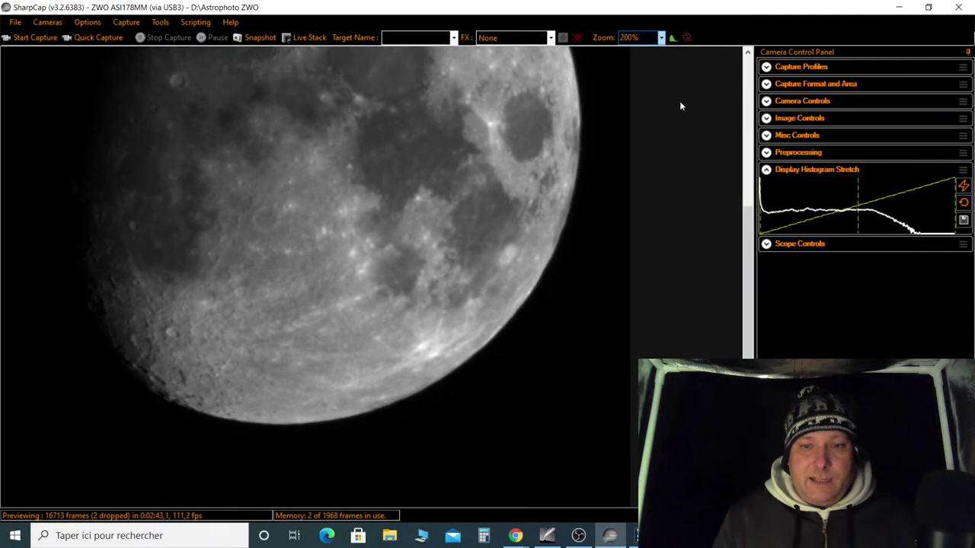
click(661, 38)
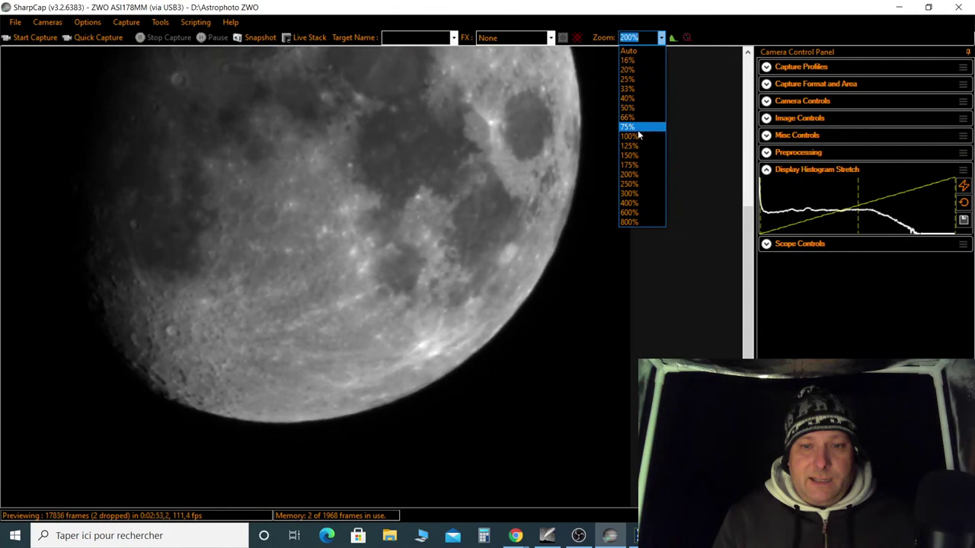
click(638, 157)
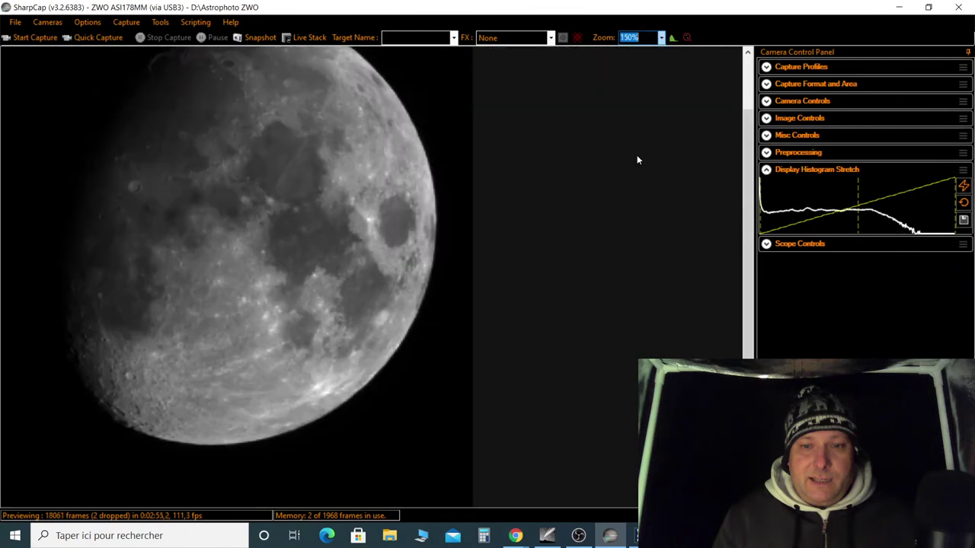
drag(744, 181, 743, 169)
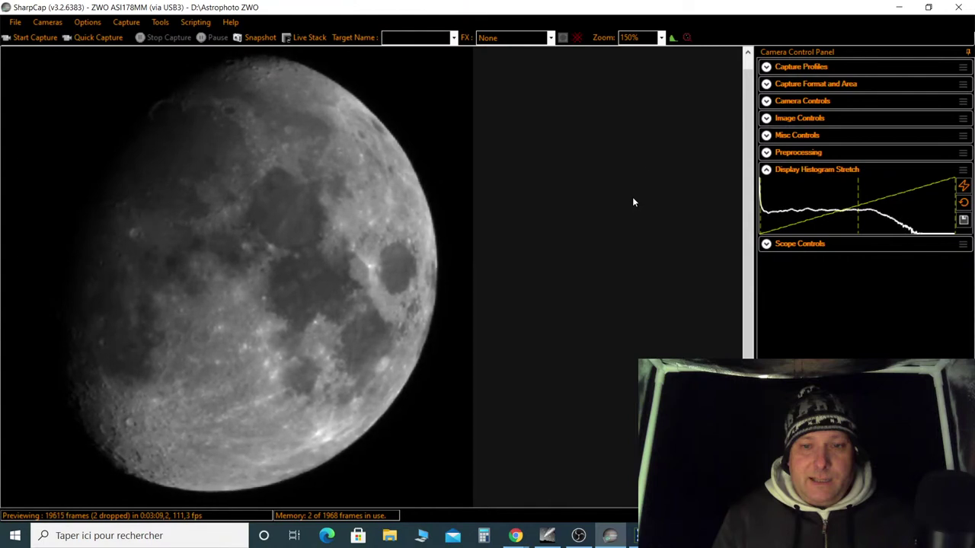
Set the preview zoom to 100% and record a 5000-frame quick capture of the Moon
click(655, 40)
click(640, 136)
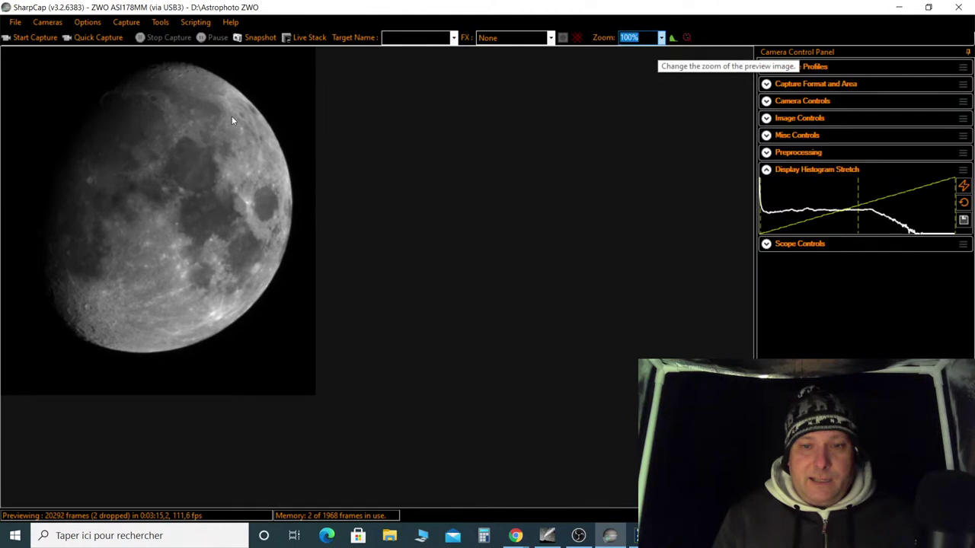
click(130, 38)
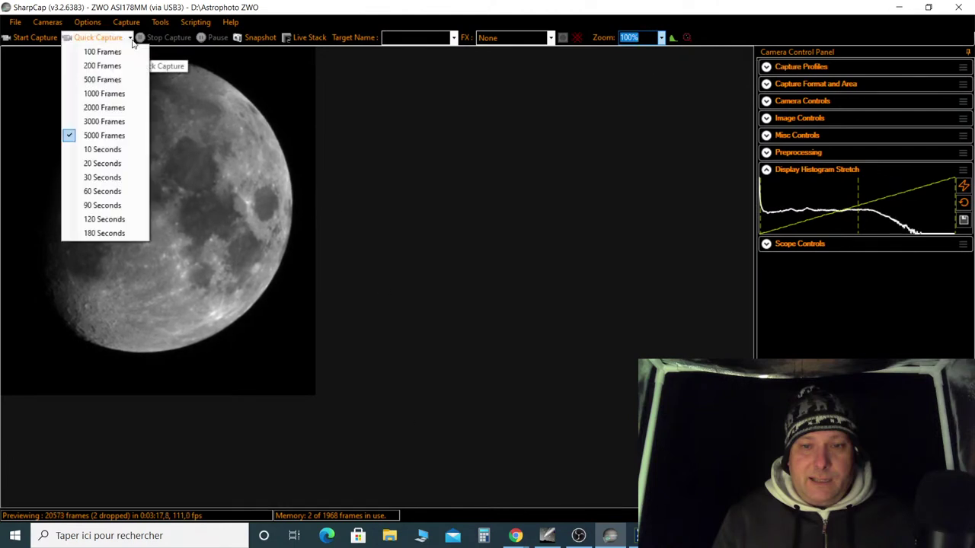
click(96, 135)
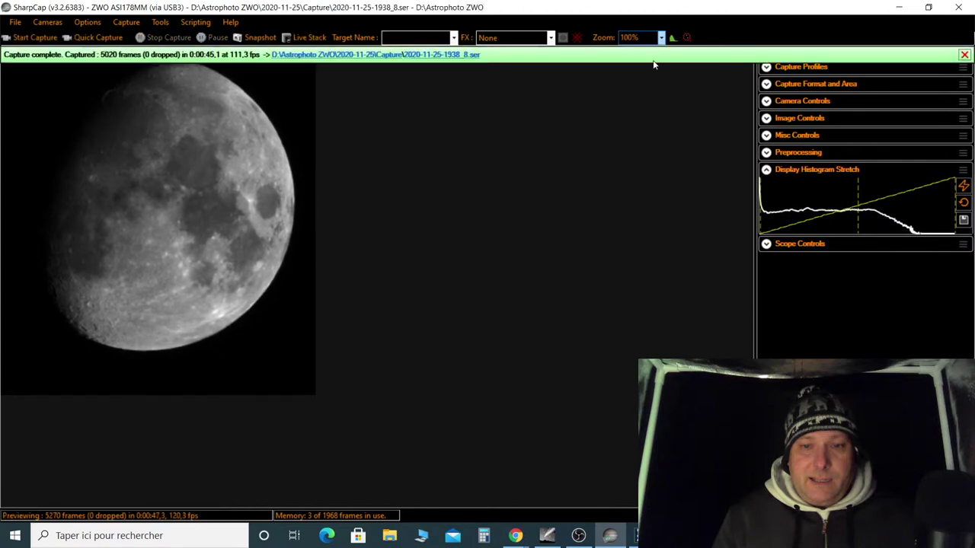
Enlarge the preview to 150% and examine the full lunar disc
click(661, 37)
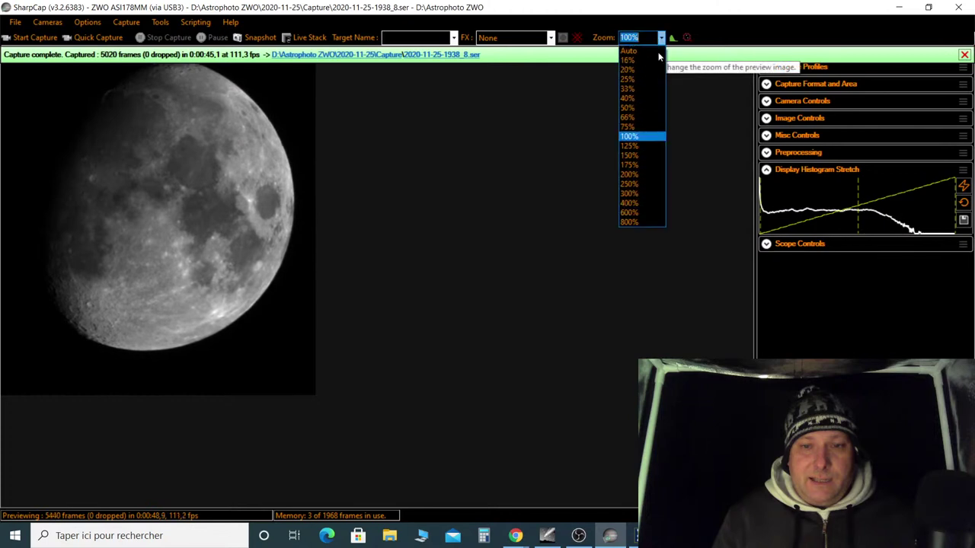
click(642, 157)
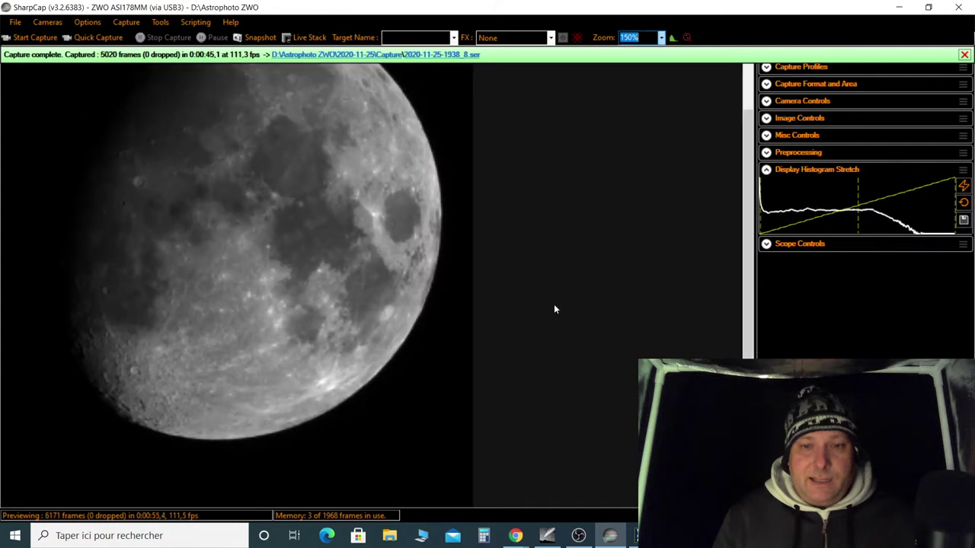
drag(745, 278, 745, 265)
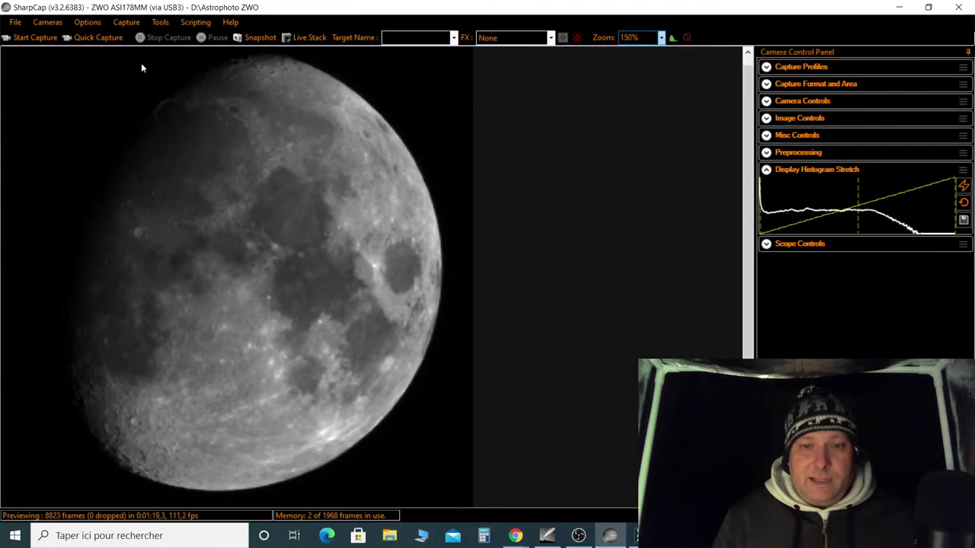
Record a 1000-frame quick capture of the Moon
click(130, 38)
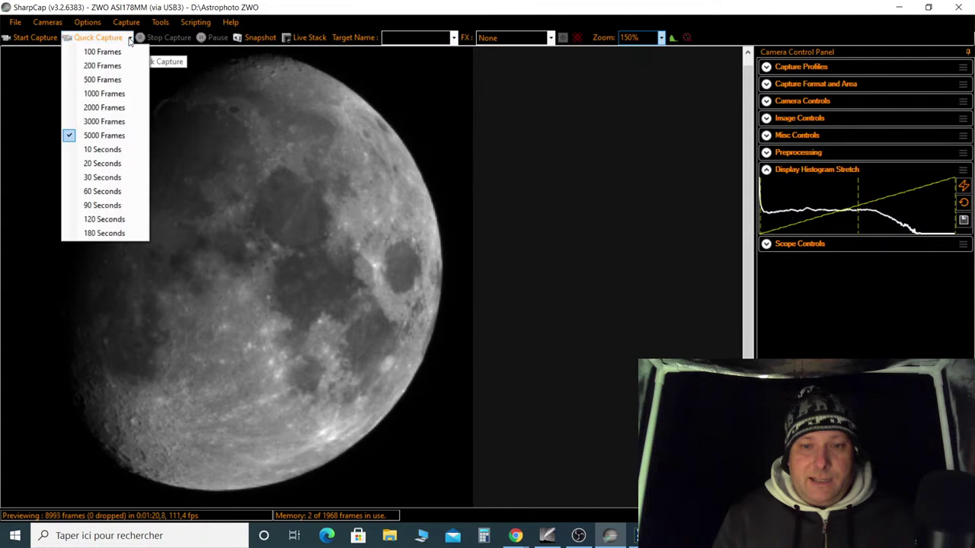
click(101, 94)
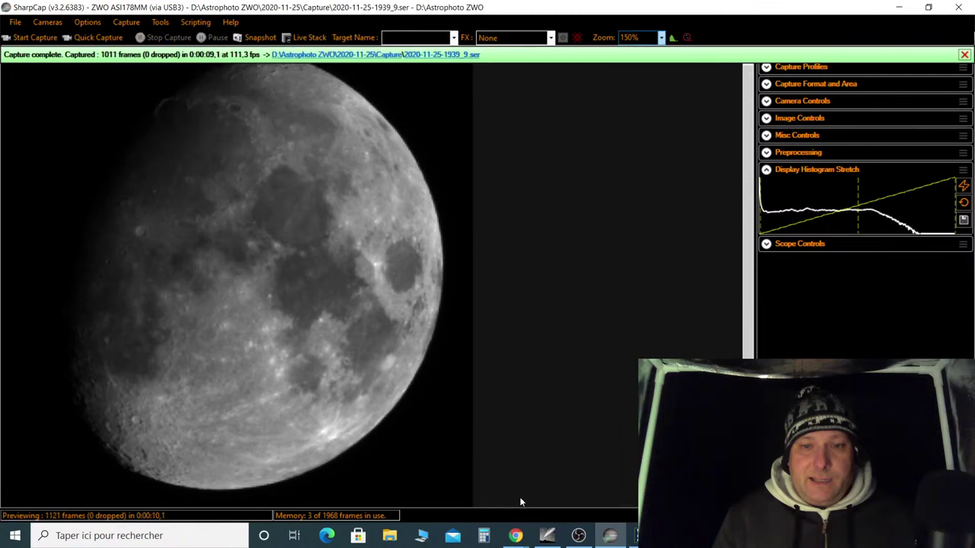
Switch to Chrome and look through the past broadcasts in the YouTube "Lives" playlist before returning to SharpCap
mouse_move(515, 537)
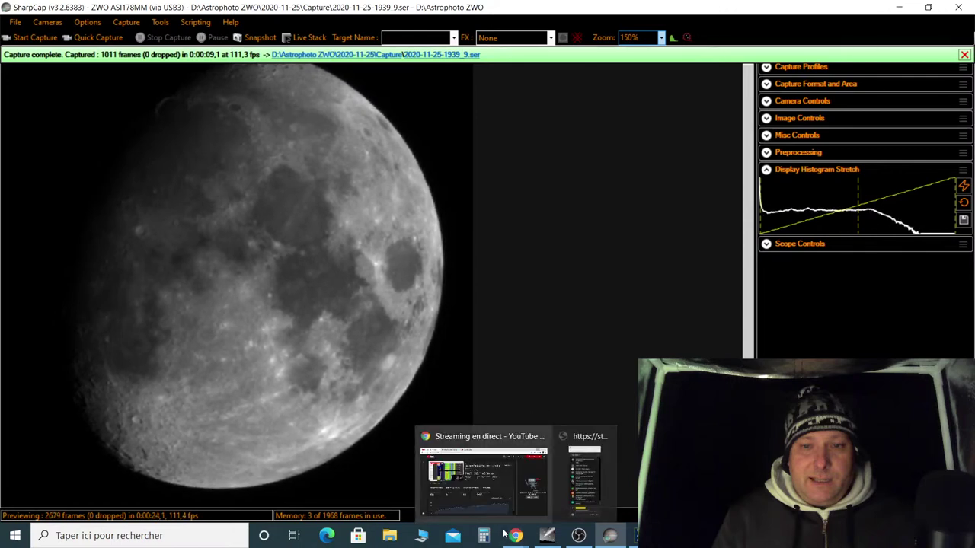
click(518, 489)
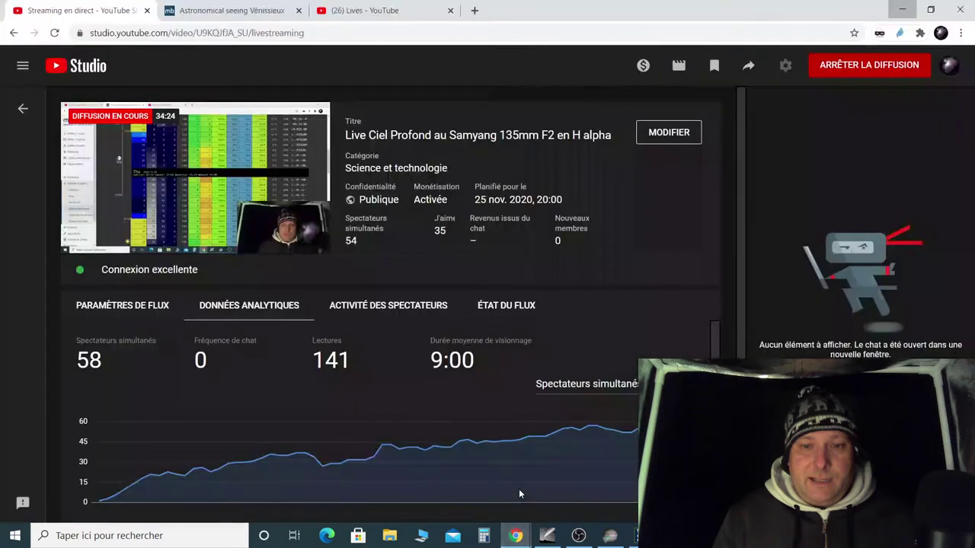
click(346, 10)
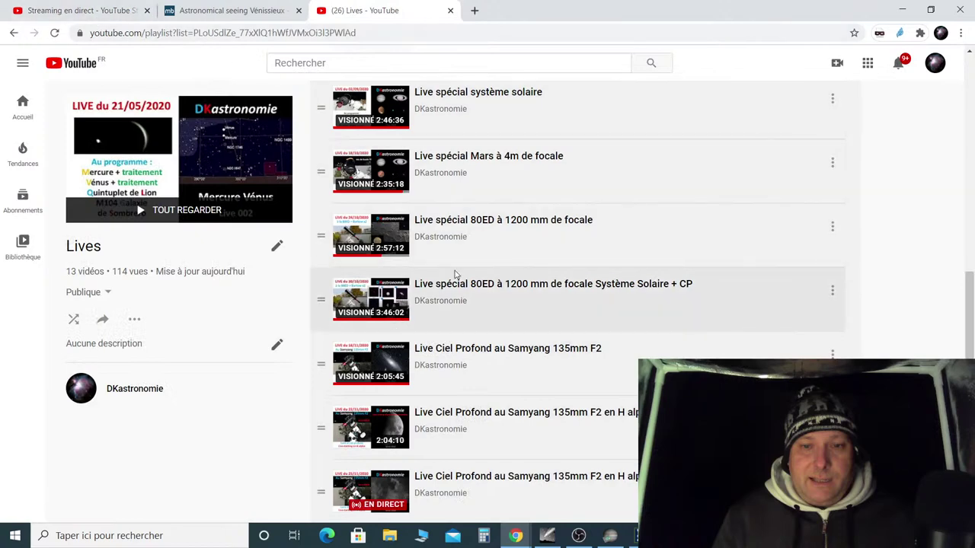
scroll(451, 274, up, 5)
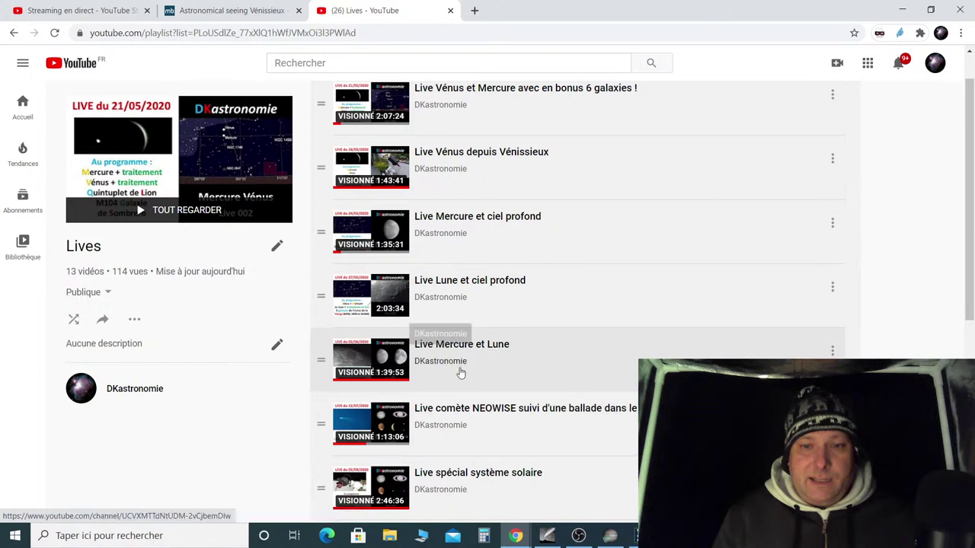
scroll(483, 373, down, 3)
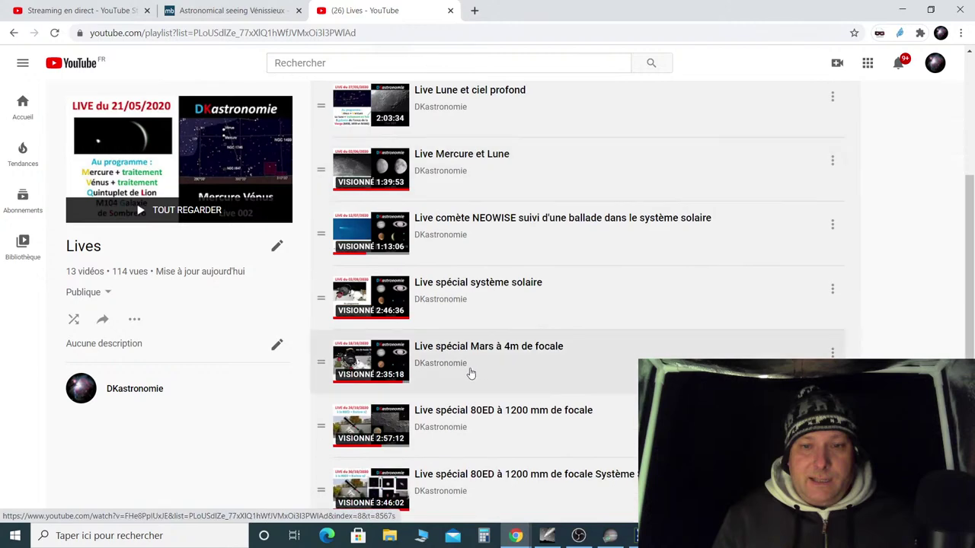
scroll(471, 373, down, 3)
scroll(460, 369, up, 6)
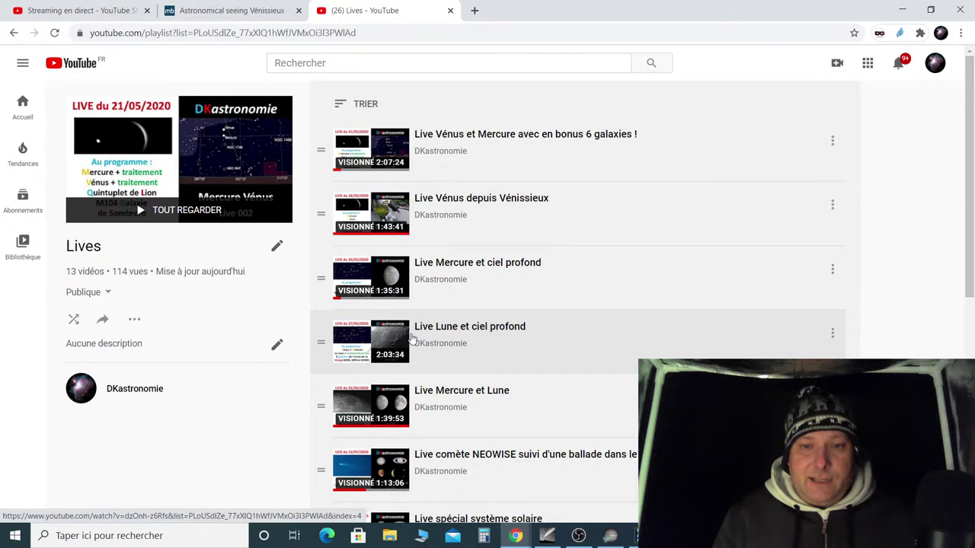
scroll(558, 334, down, 2)
scroll(560, 334, down, 4)
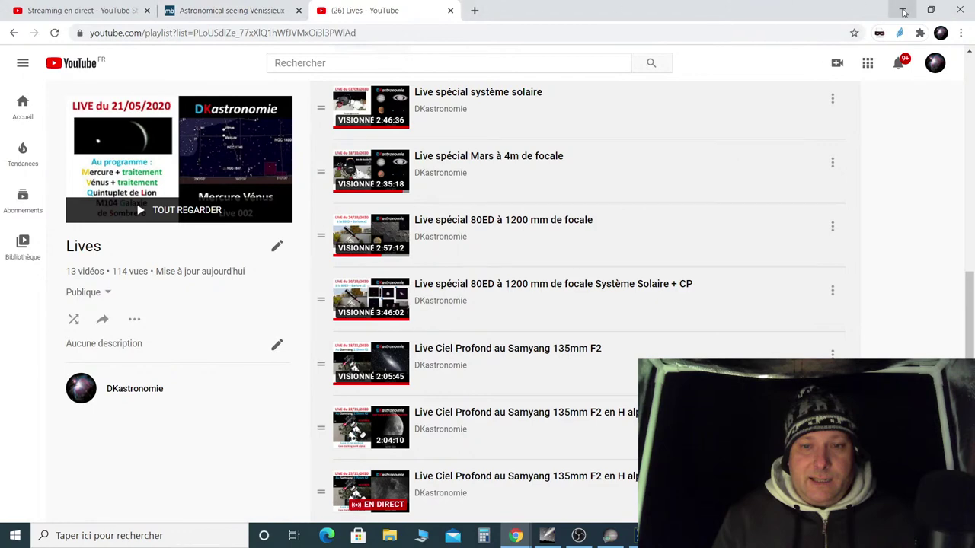
click(904, 12)
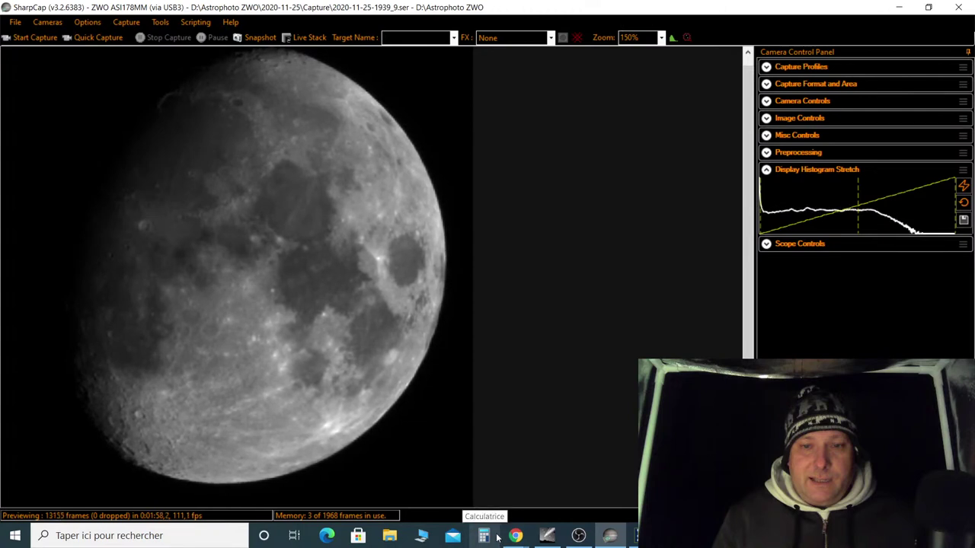
Expand the capture format and camera control settings and raise the camera exposure to 301 ms
mouse_move(533, 543)
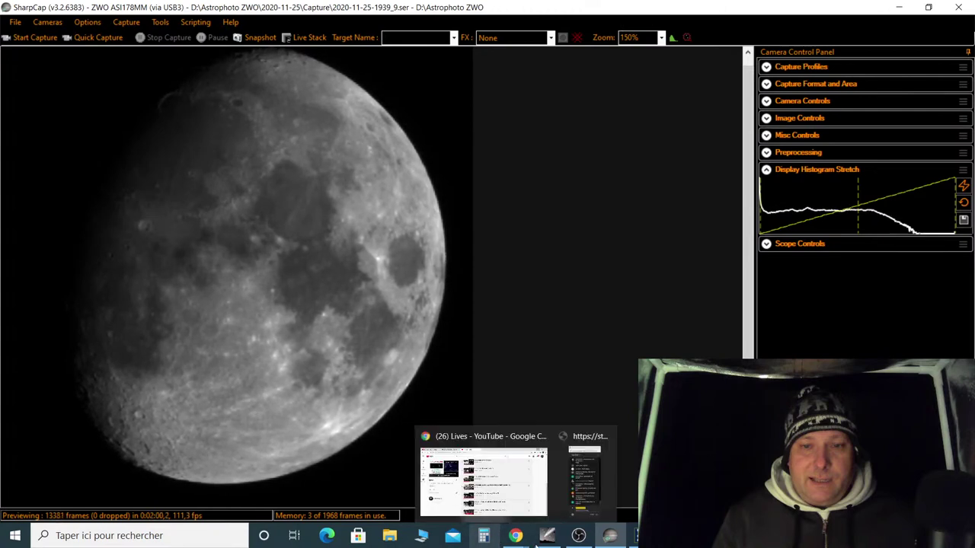
click(781, 86)
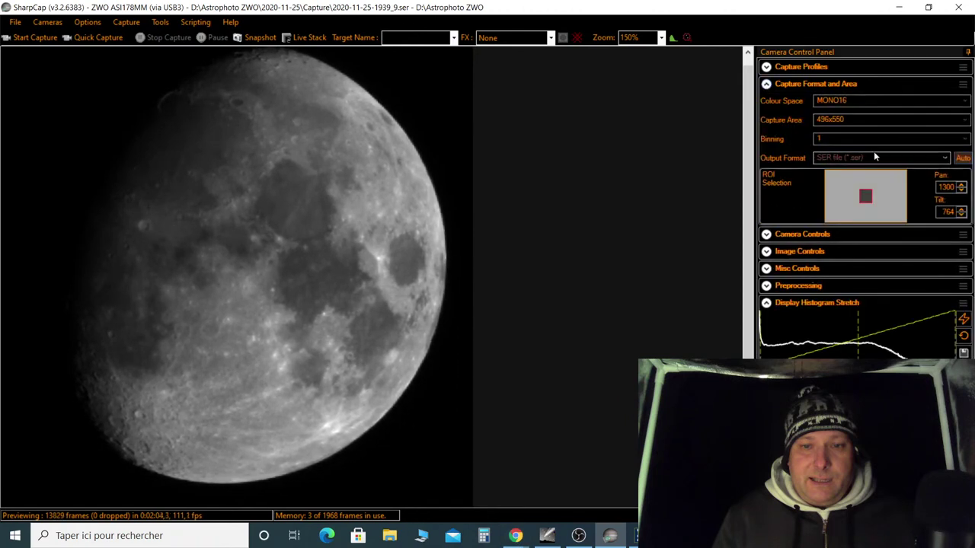
click(766, 235)
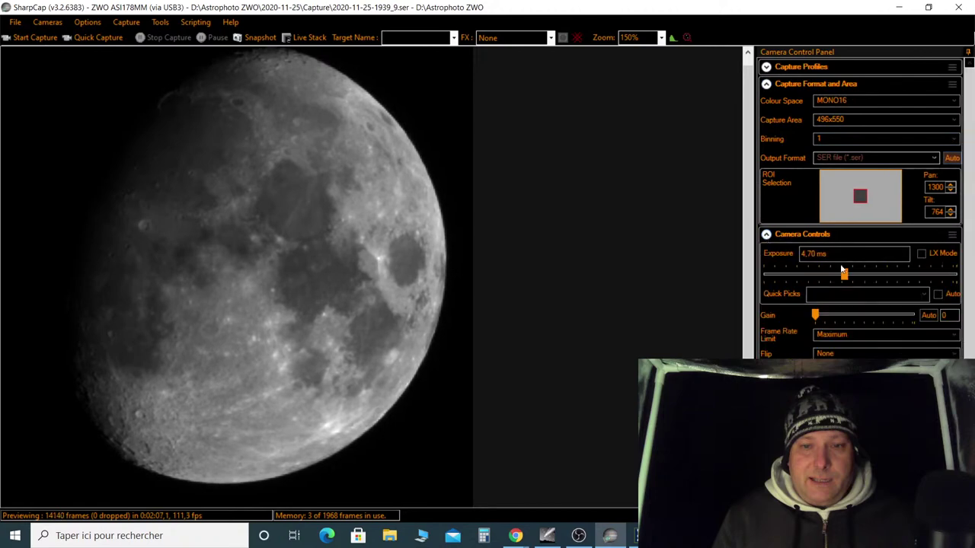
click(906, 276)
click(910, 276)
click(913, 271)
click(918, 276)
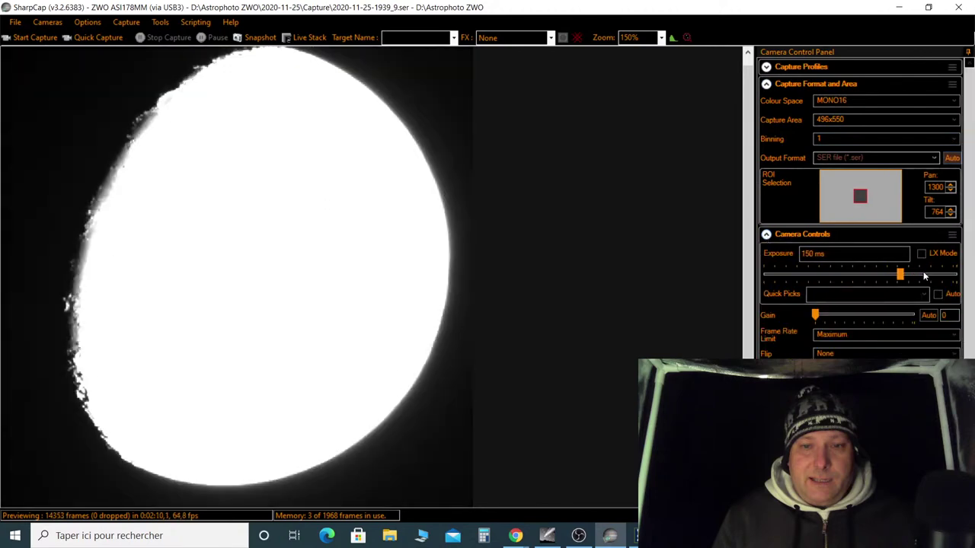
click(924, 276)
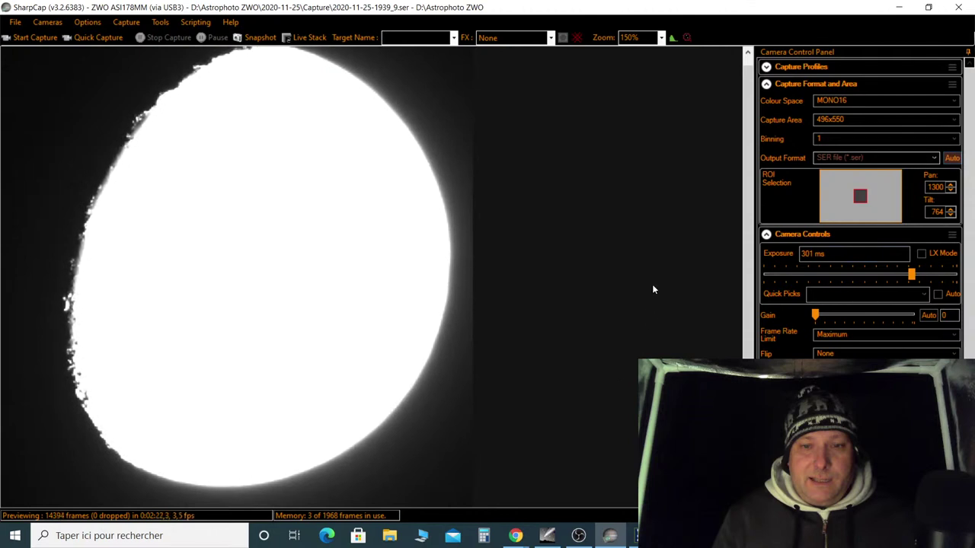
Set the capture area to 3096x2080 and the preview zoom to Auto
click(851, 122)
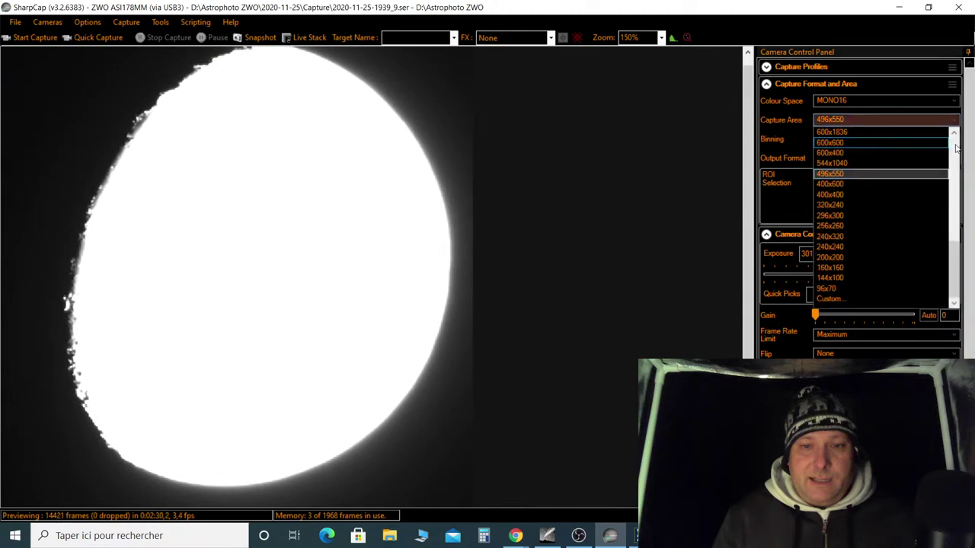
scroll(957, 147, up, 3)
click(875, 134)
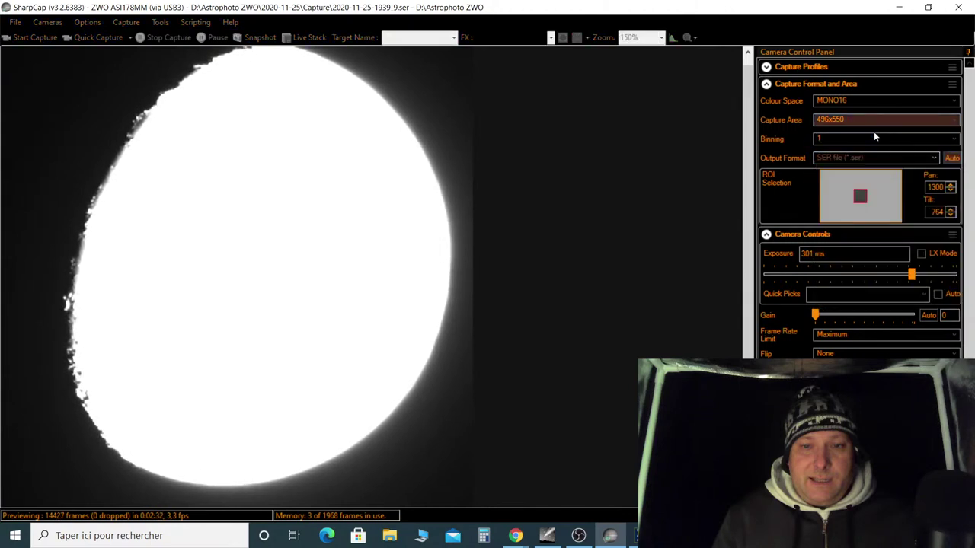
click(647, 37)
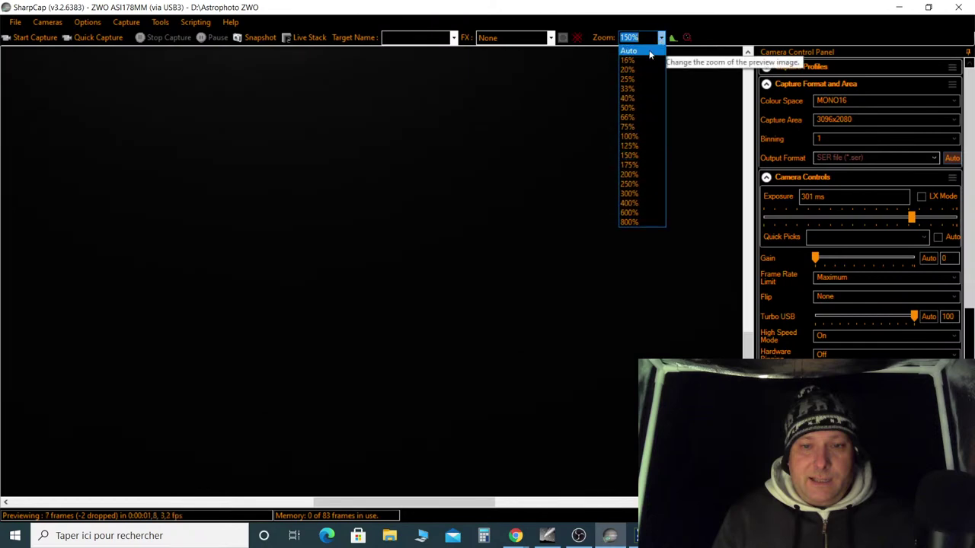
click(649, 52)
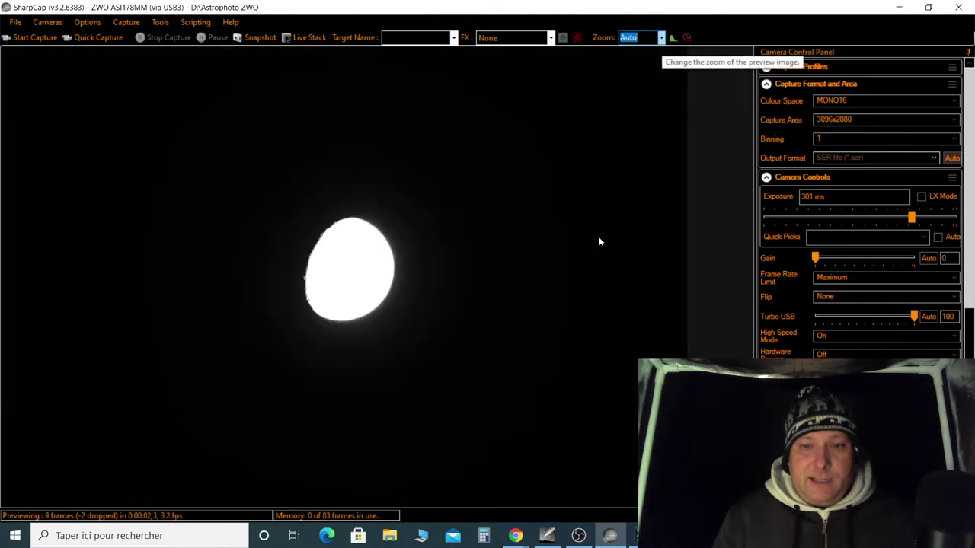
Switch to Cartes du Ciel, locate Mars near the Moon on the chart, and slew the telescope to it
click(546, 535)
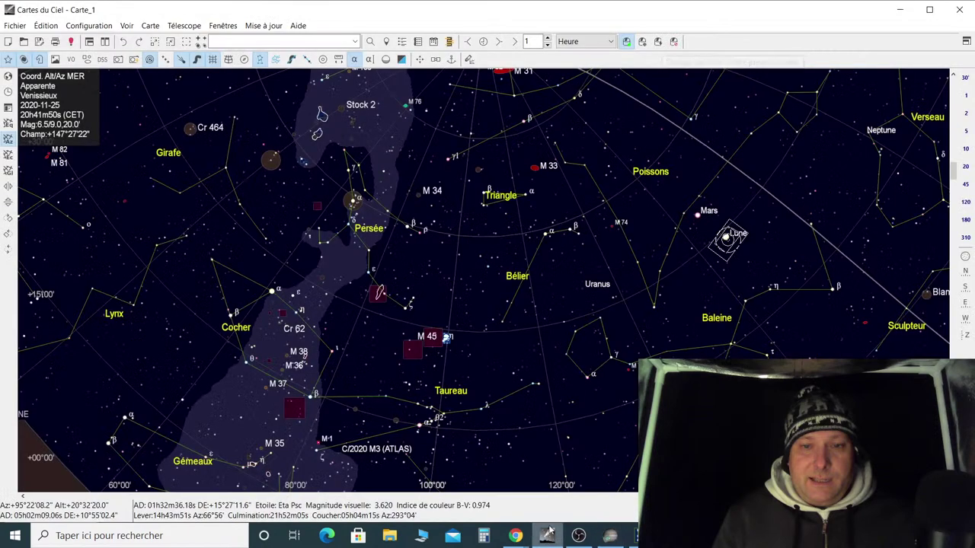
click(682, 238)
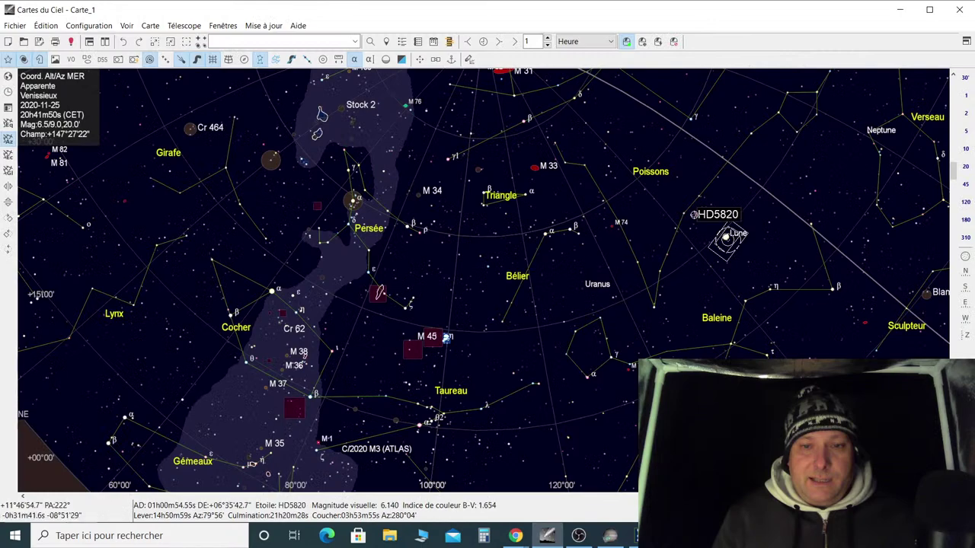
scroll(678, 244, up, 3)
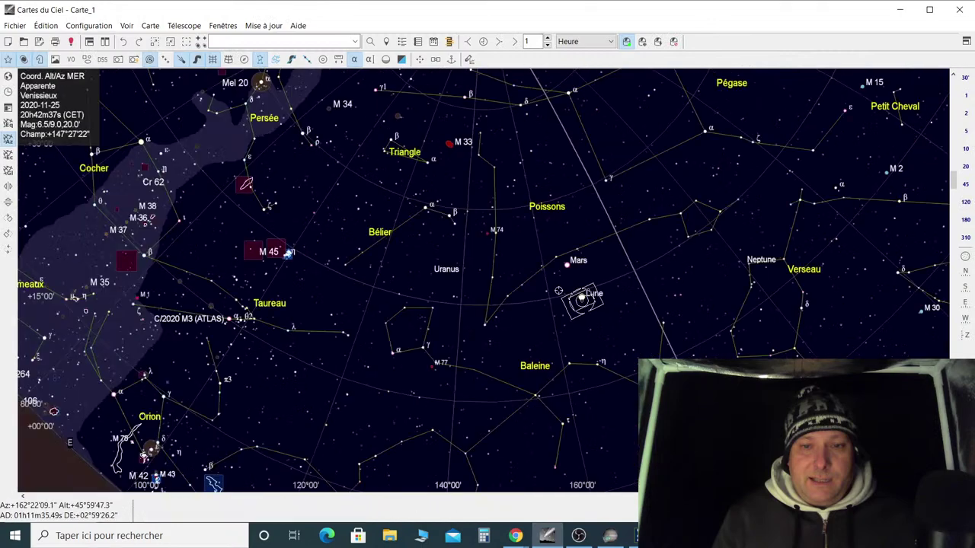
scroll(554, 291, up, 2)
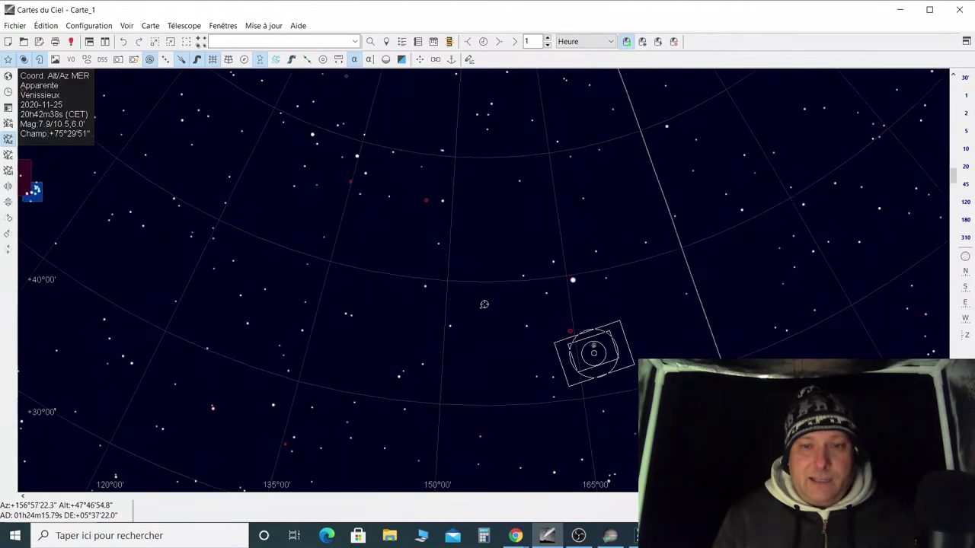
right_click(561, 283)
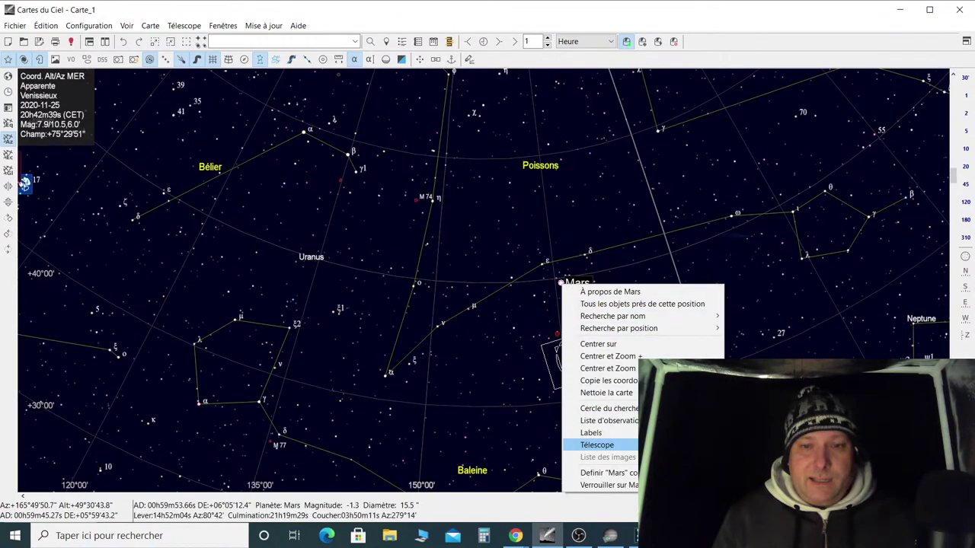
click(663, 444)
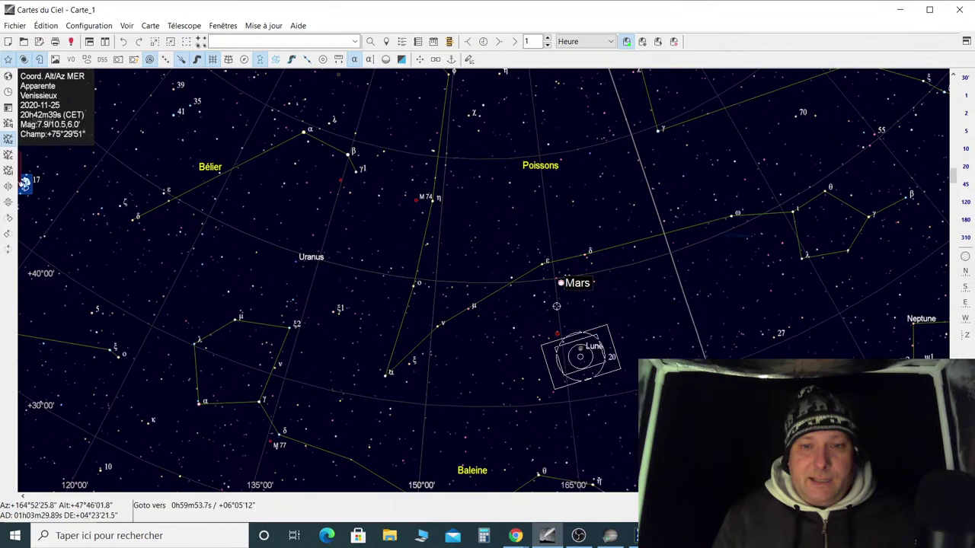
Return to SharpCap, set the mount's tracking rate to sidereal in EQMOD, and overlay a crosshair reticle on the preview
click(610, 535)
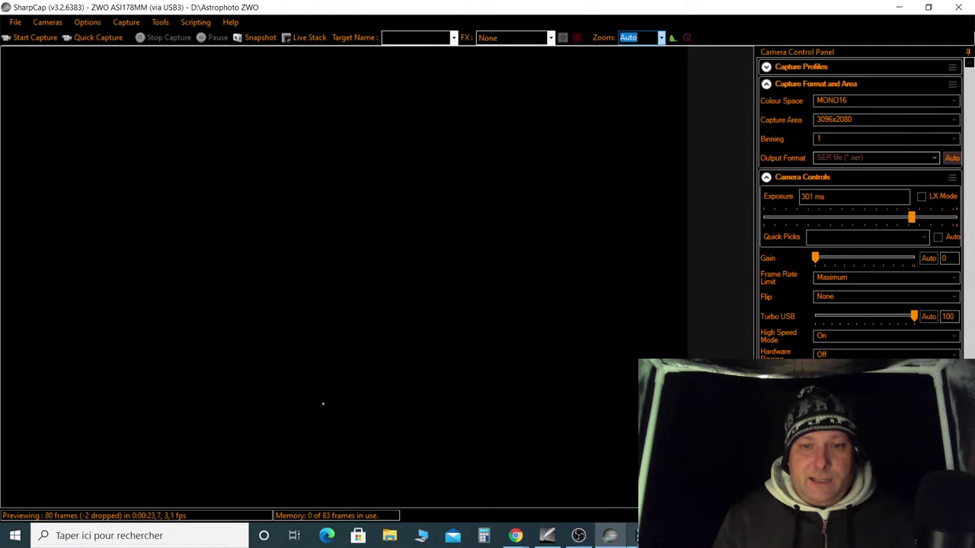
click(632, 536)
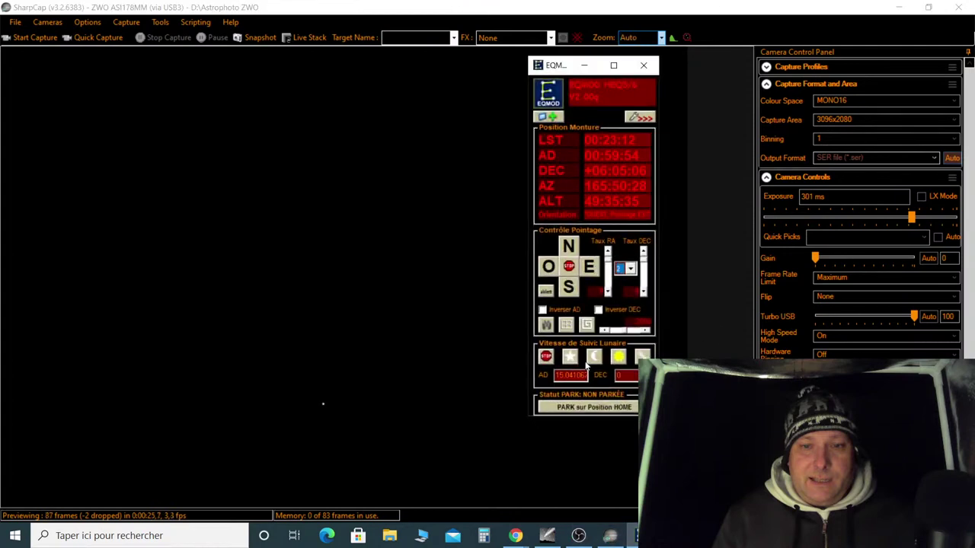
click(570, 357)
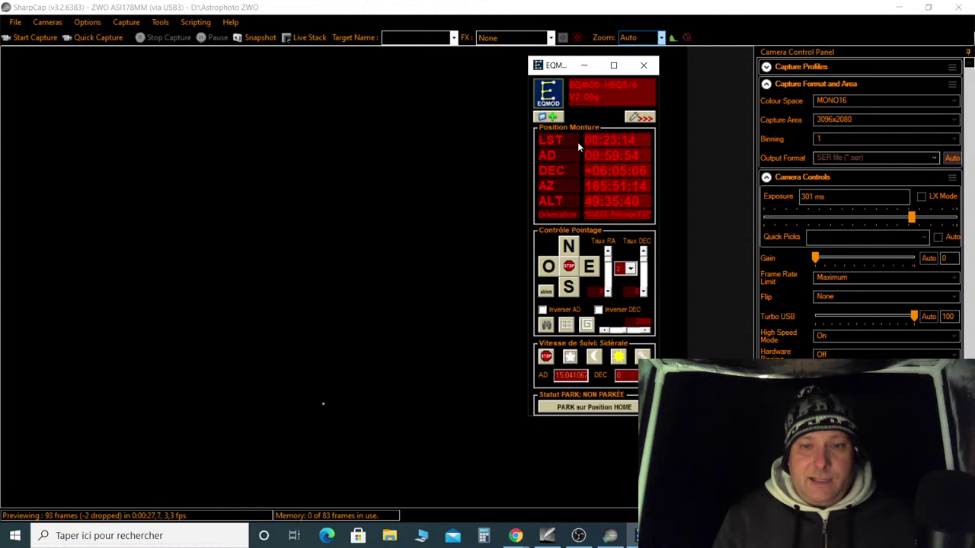
click(562, 38)
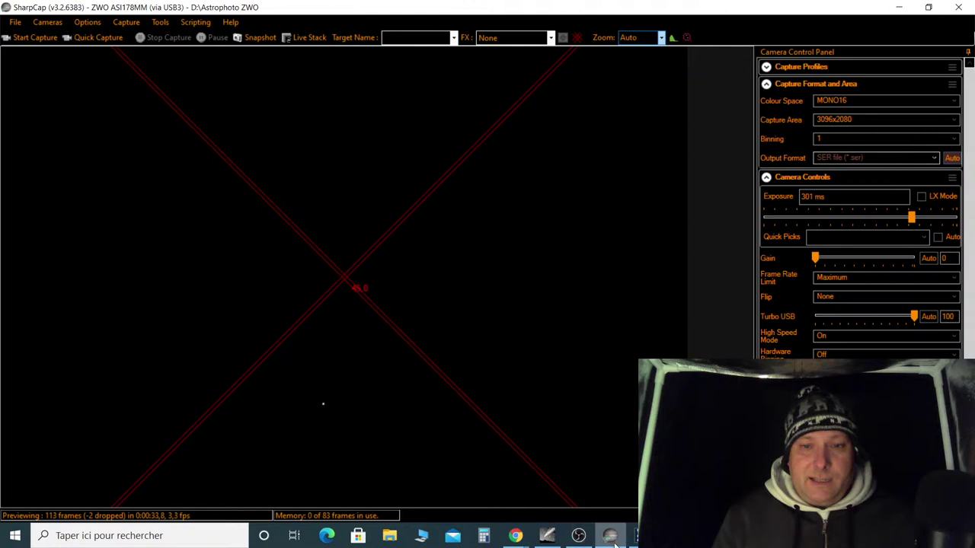
Switch to the EQMOD mount control, set the slew rate preset to 3, and slew south to bring Mars closer to the crosshair
mouse_move(647, 535)
click(621, 442)
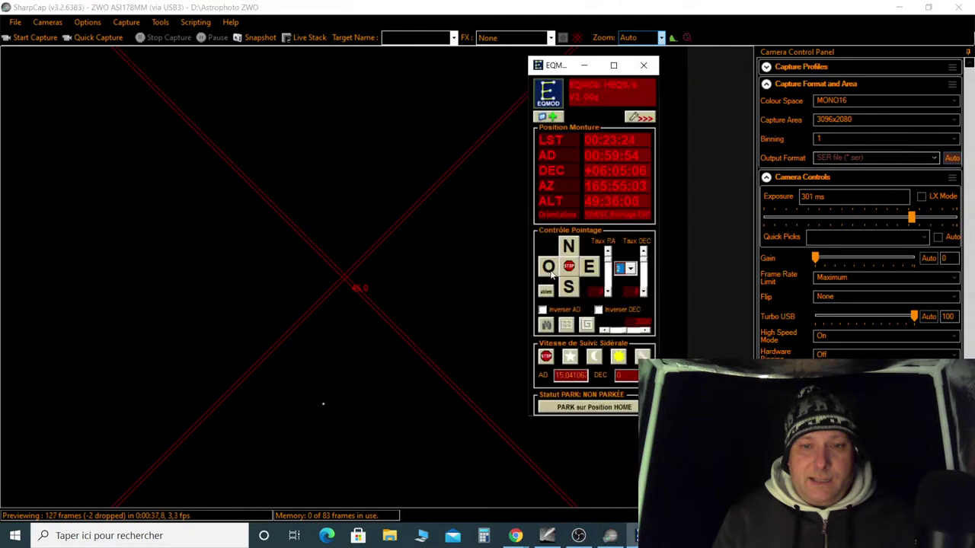
key(Down)
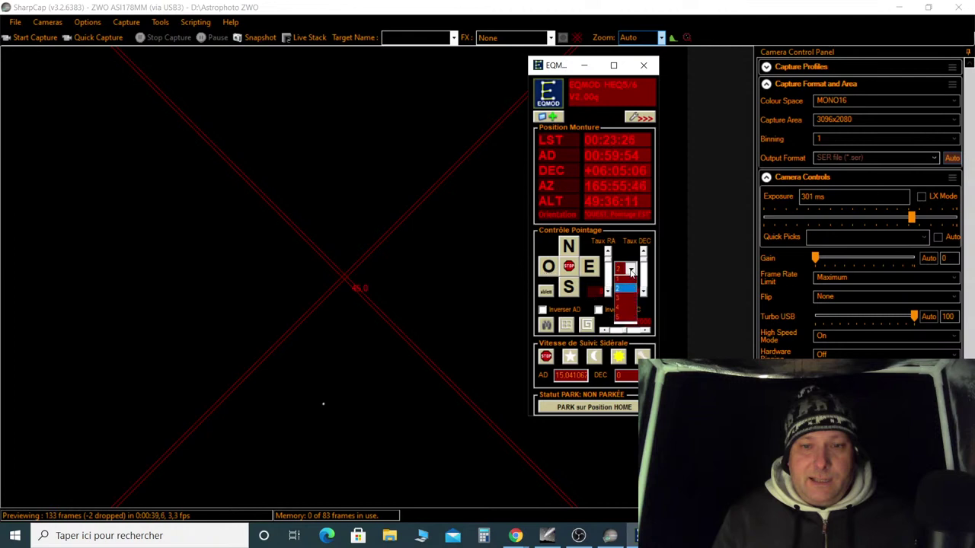
click(569, 286)
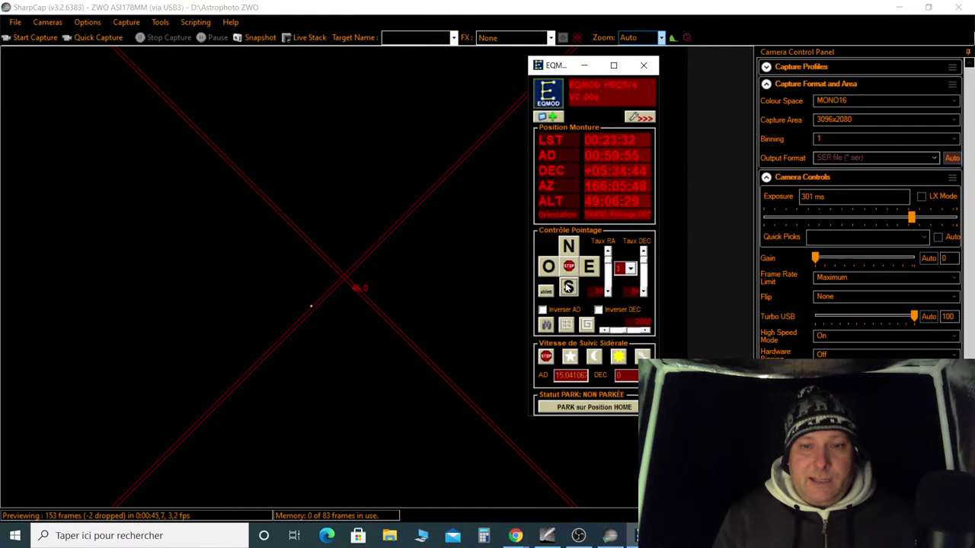
Nudge the mount east and south until Mars sits on the centre of the camera reticle
click(571, 273)
click(588, 276)
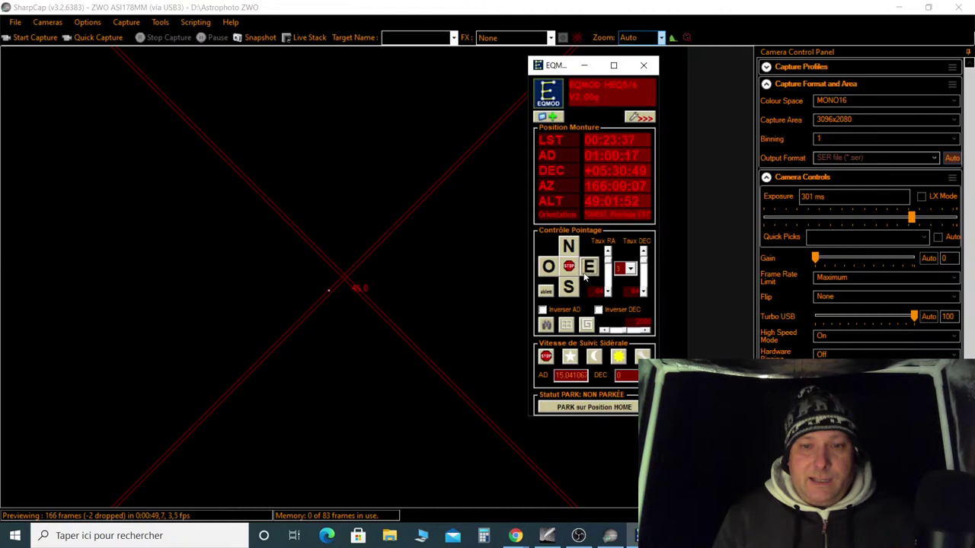
click(587, 276)
click(590, 274)
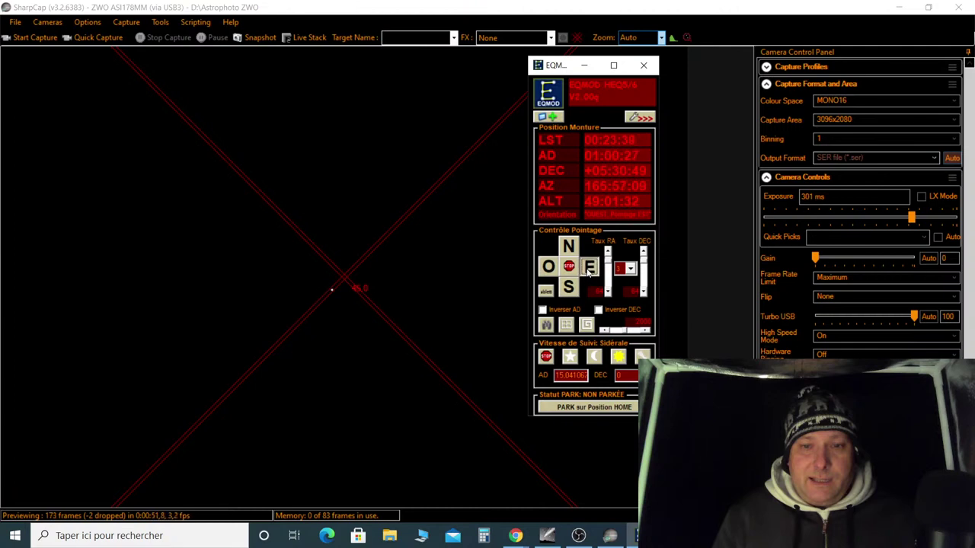
click(589, 276)
click(567, 286)
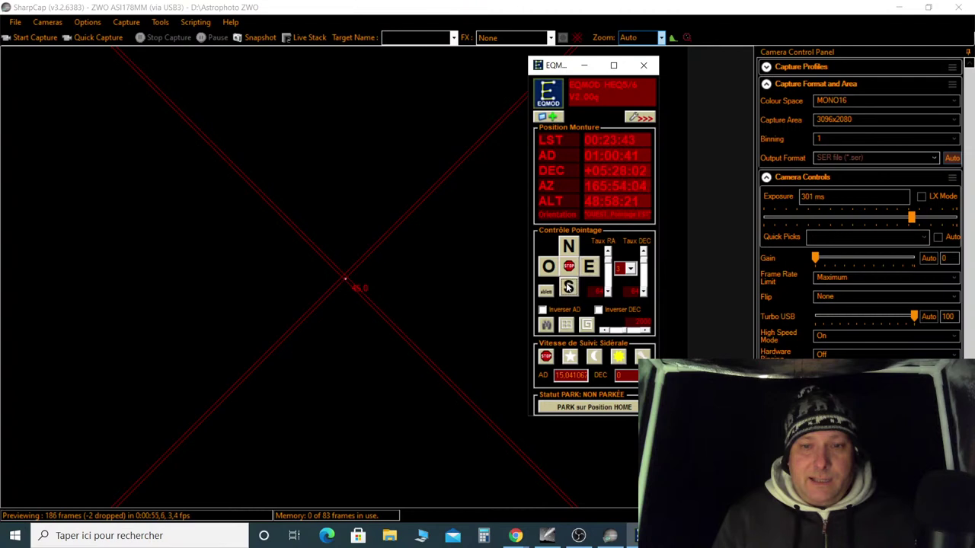
Set the SharpCap preview zoom to 200% and nudge the mount north from EQMOD
click(661, 37)
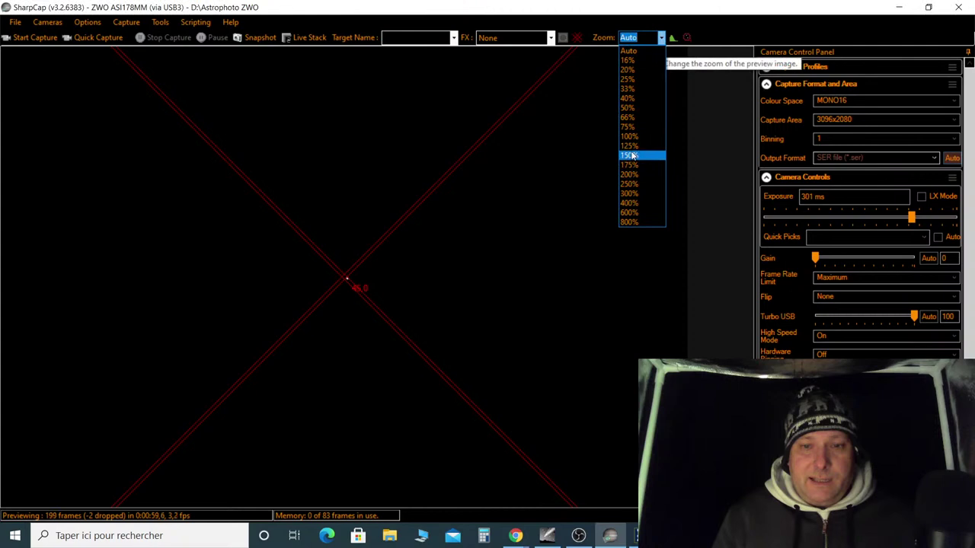
click(630, 175)
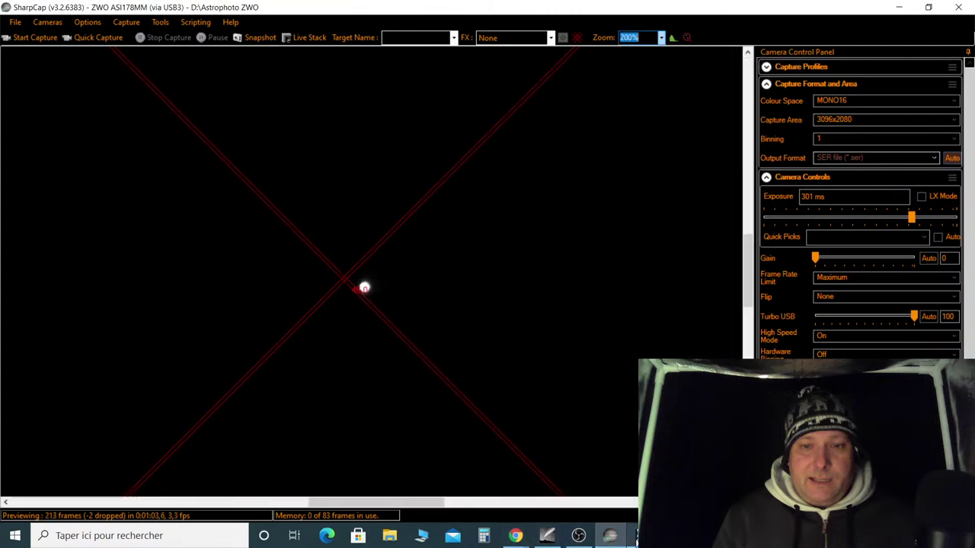
click(632, 535)
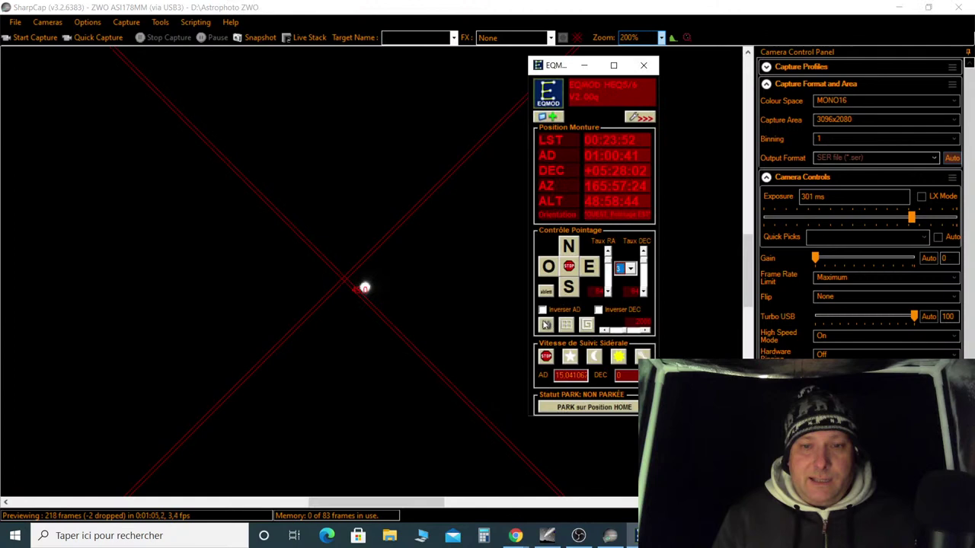
click(568, 245)
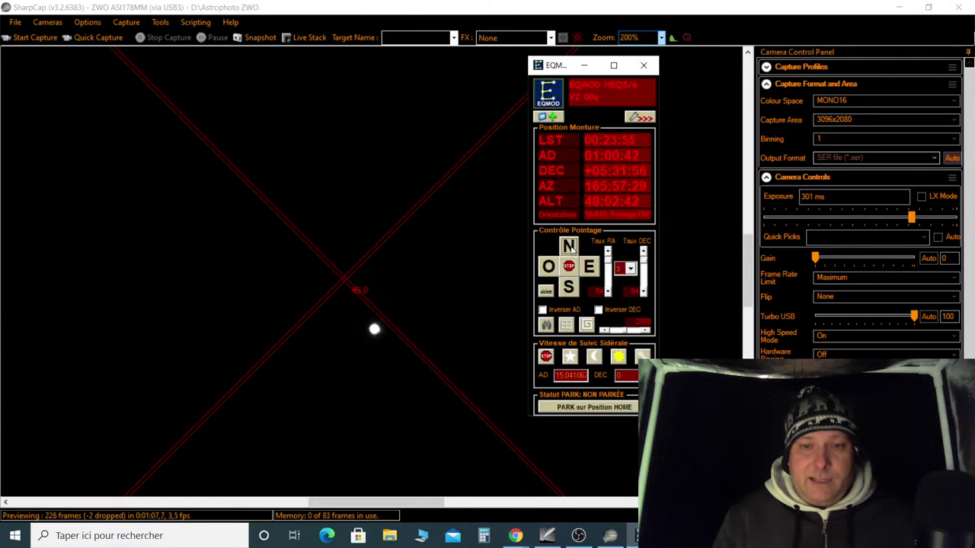
Set the slew rate preset to 2 and fine-tune the mount in small nudges until Mars is exactly on the crosshair centre
click(630, 269)
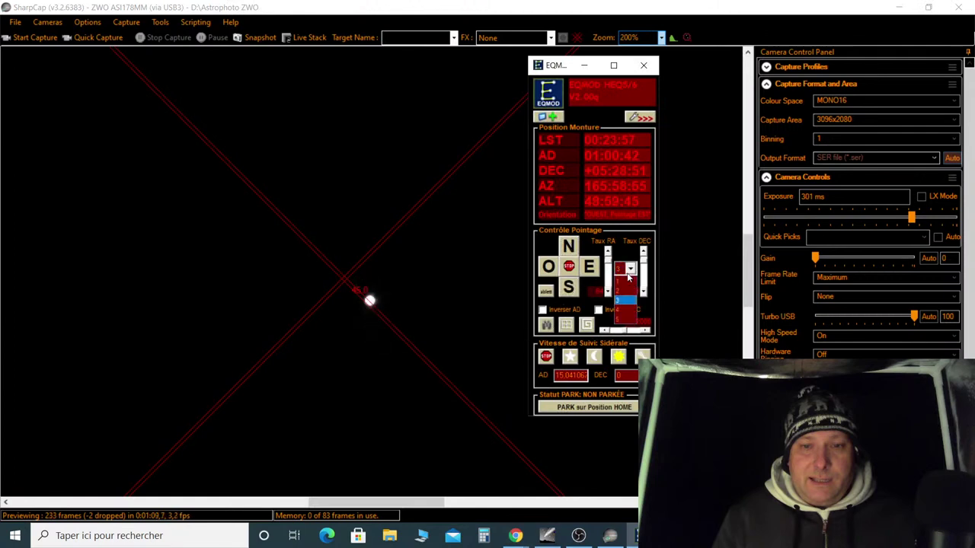
click(623, 290)
click(569, 287)
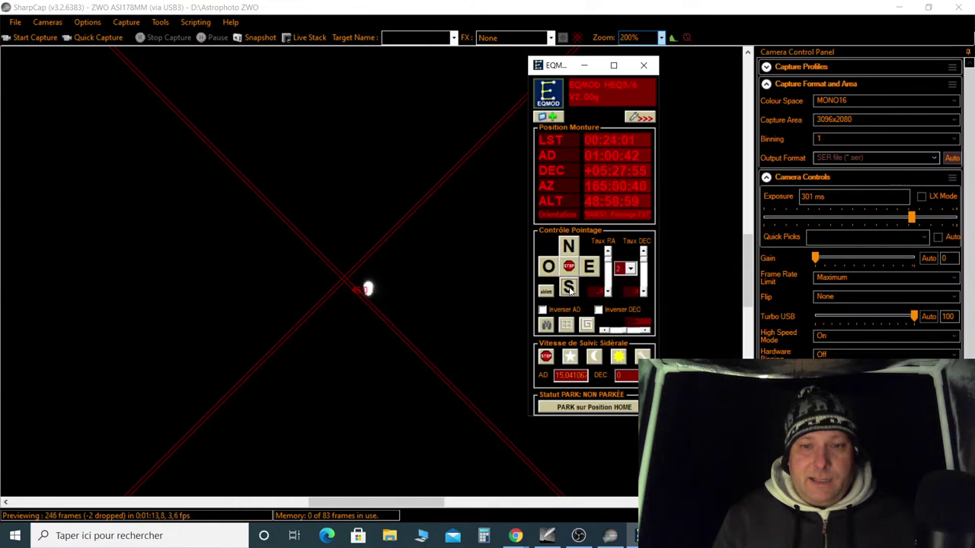
click(588, 266)
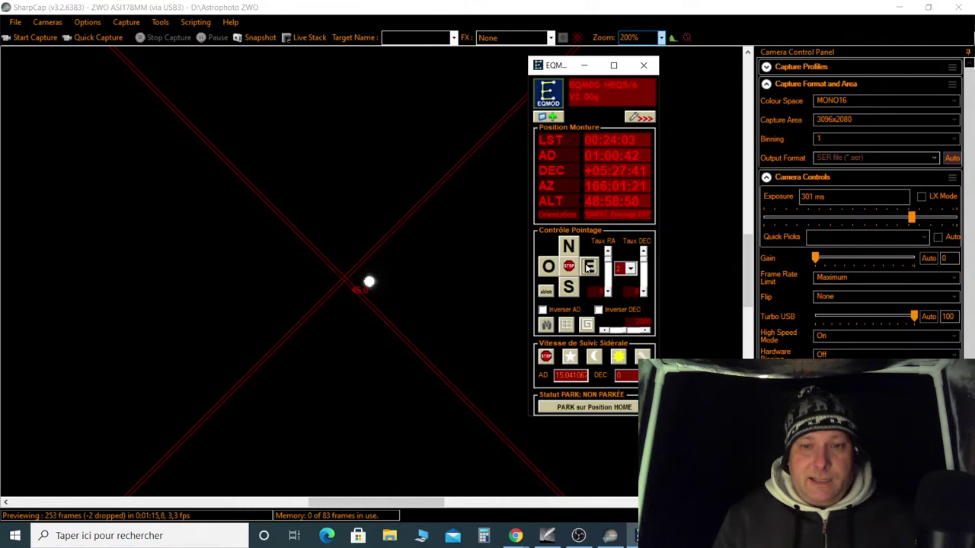
click(547, 270)
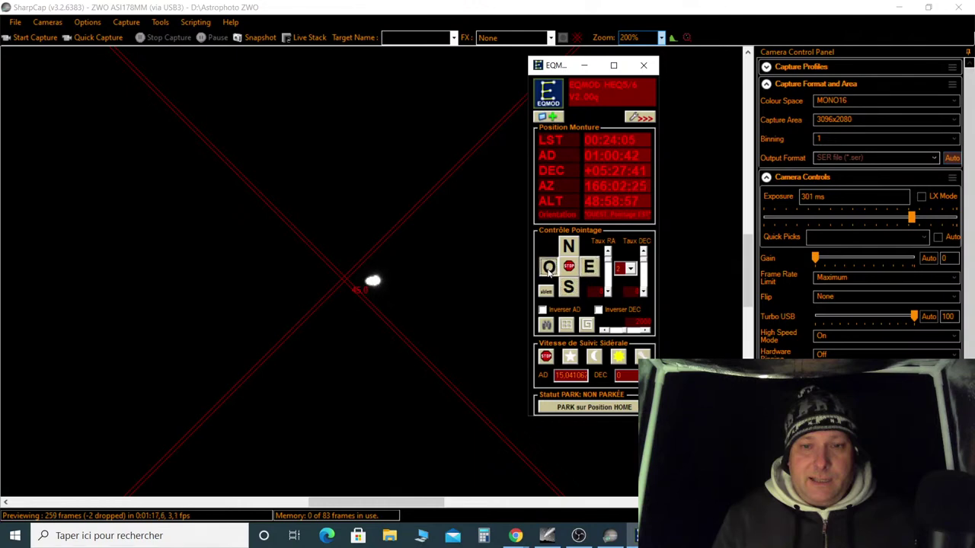
click(548, 269)
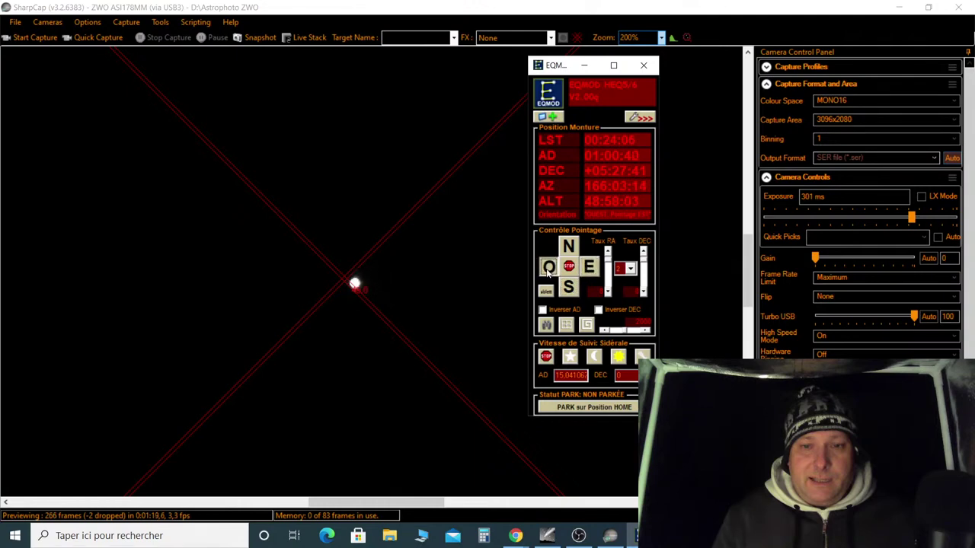
click(548, 269)
click(548, 270)
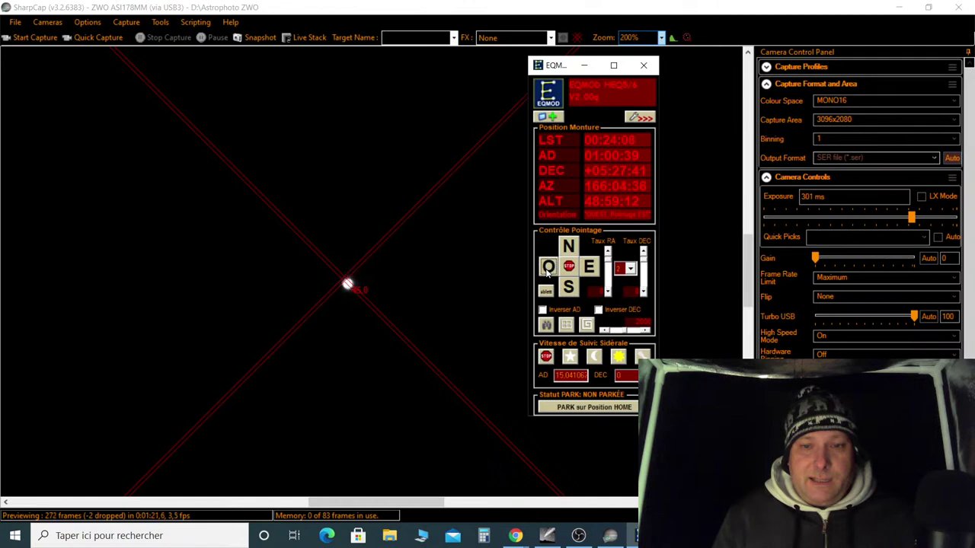
click(569, 289)
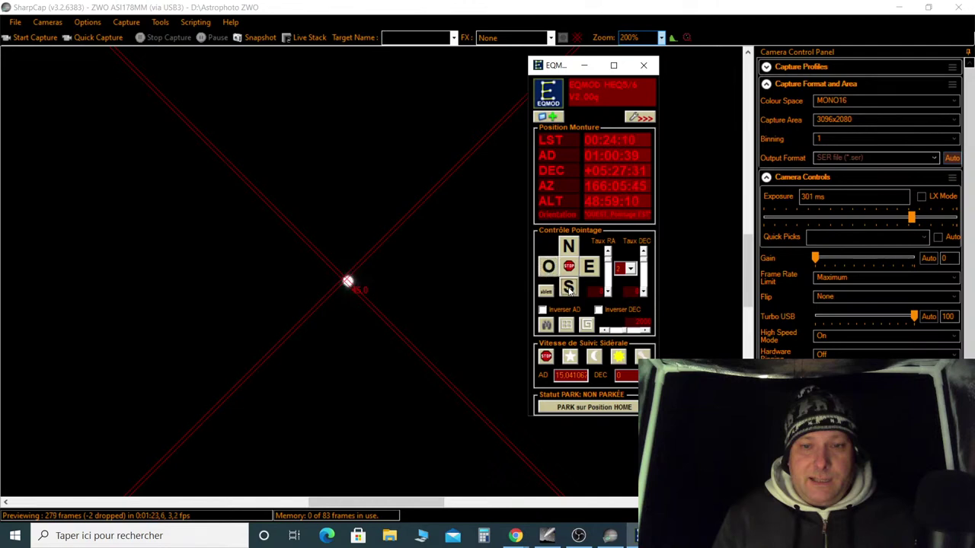
click(546, 272)
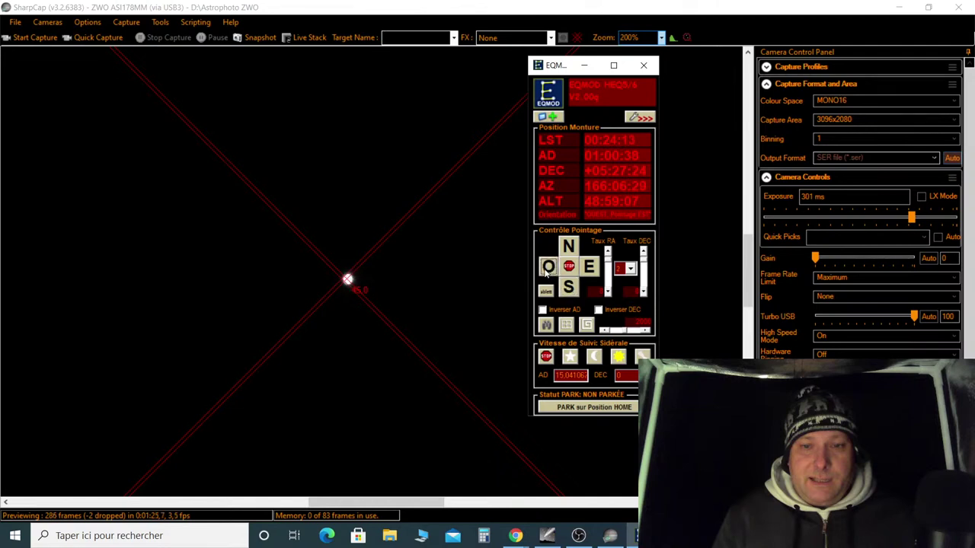
Switch to Cartes du Ciel and synchronise the telescope on Mars, confirming that it is centred on the planet
click(546, 534)
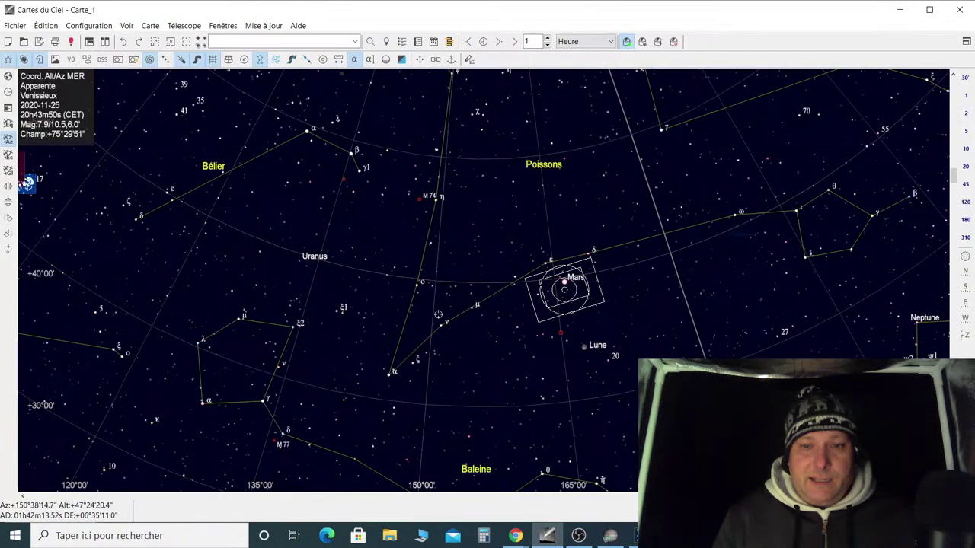
right_click(563, 283)
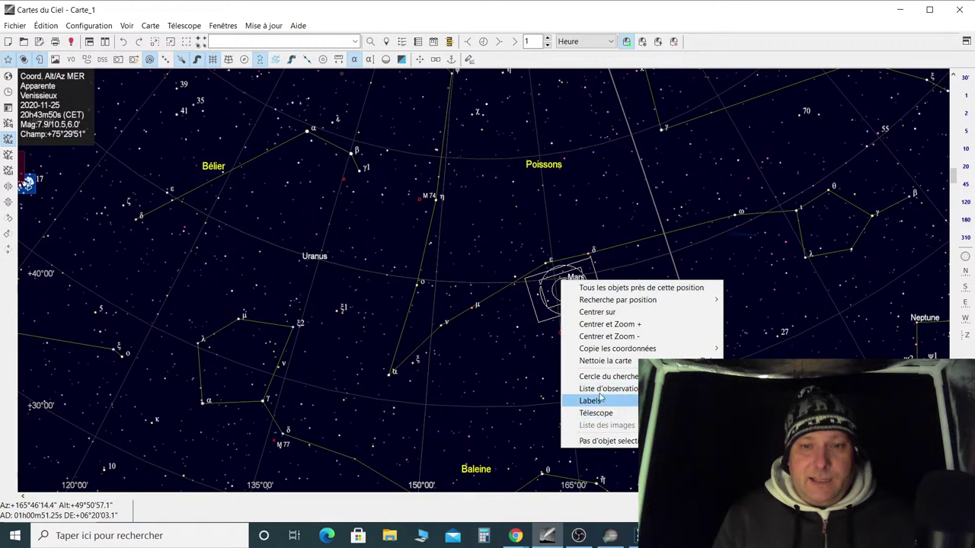
click(528, 311)
scroll(548, 328, up, 3)
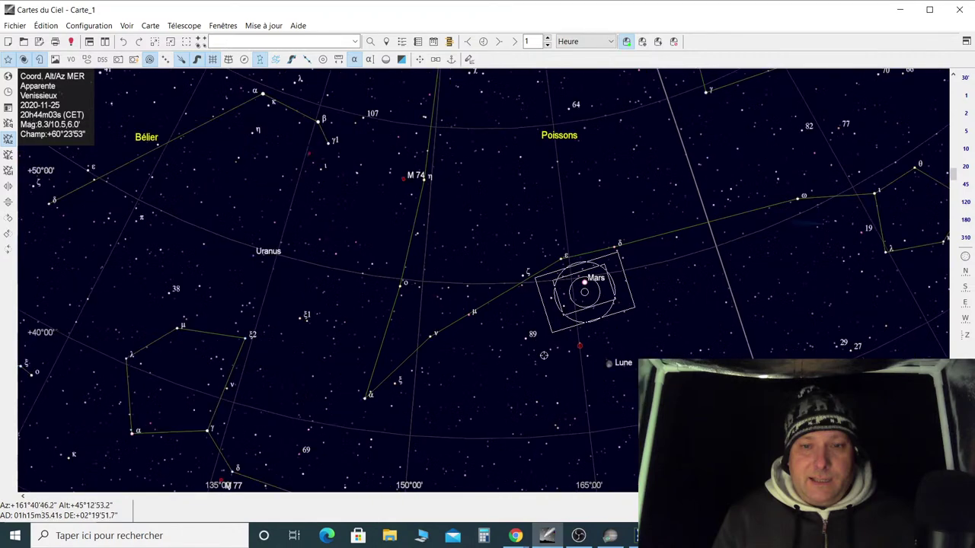
drag(647, 281, 436, 308)
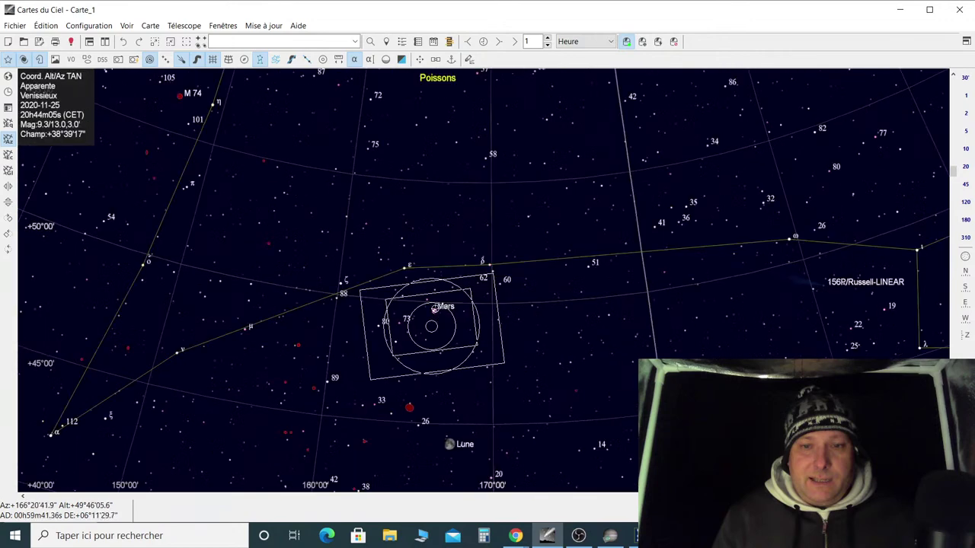
right_click(434, 311)
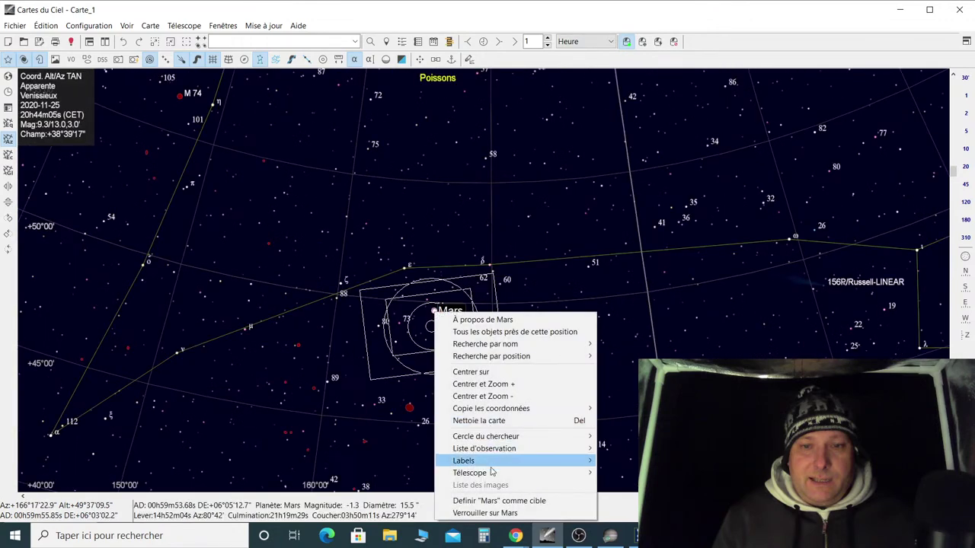
mouse_move(493, 473)
click(613, 438)
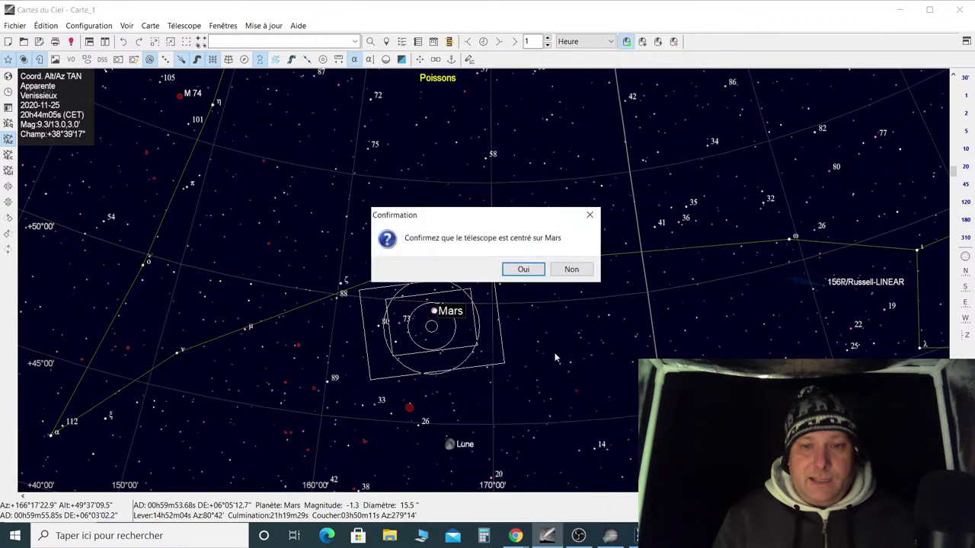
click(525, 269)
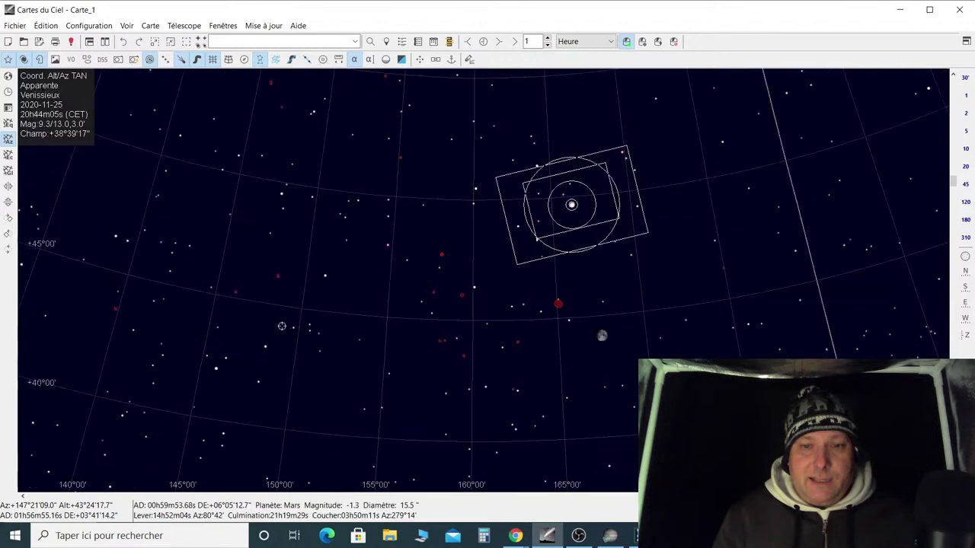
click(214, 369)
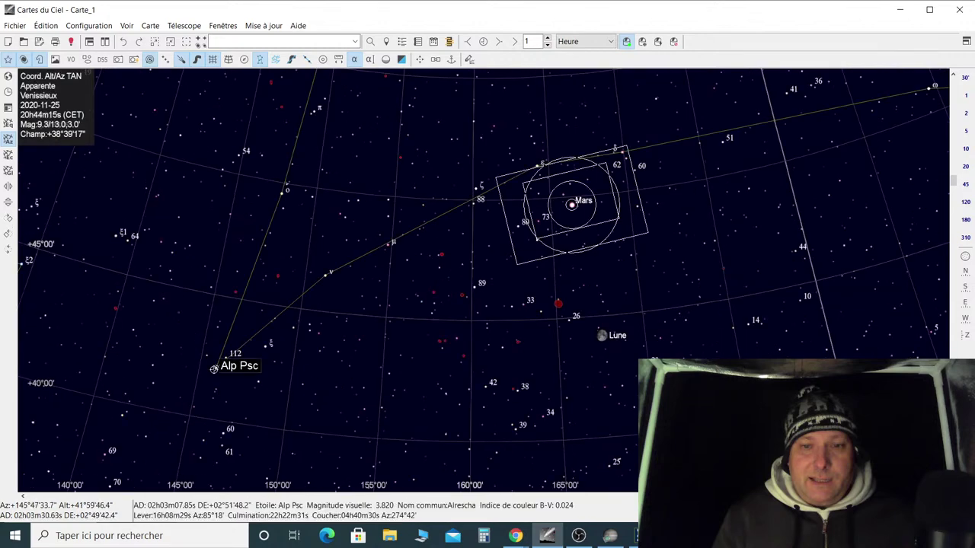
right_click(215, 370)
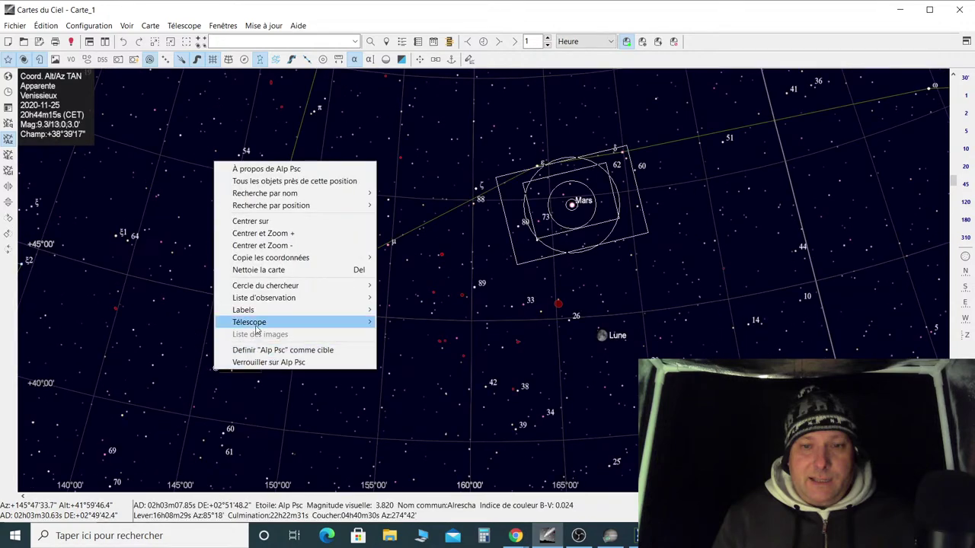
click(172, 251)
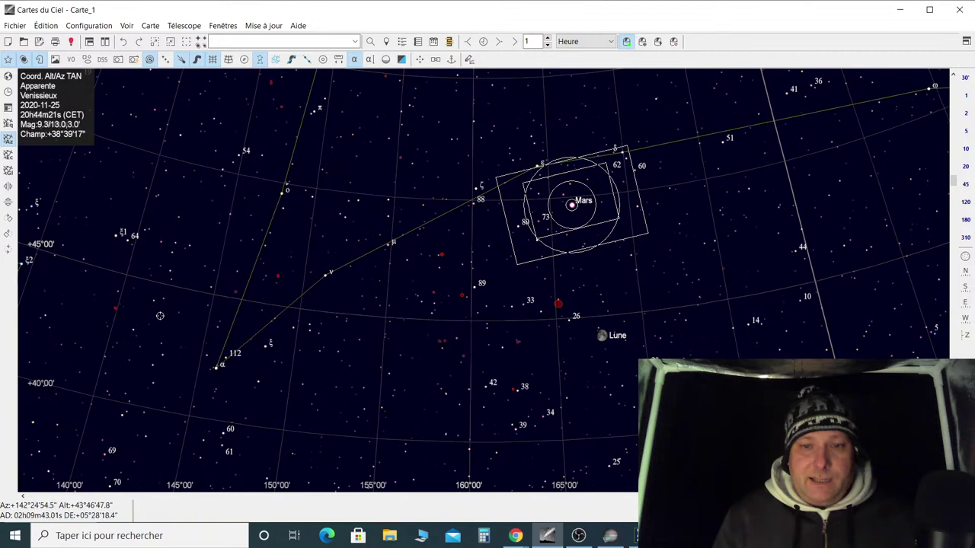
Slew the telescope to the star Alp Ari in the Bélier constellation and switch to SharpCap to check its position
scroll(160, 316, down, 2)
drag(179, 276, 216, 358)
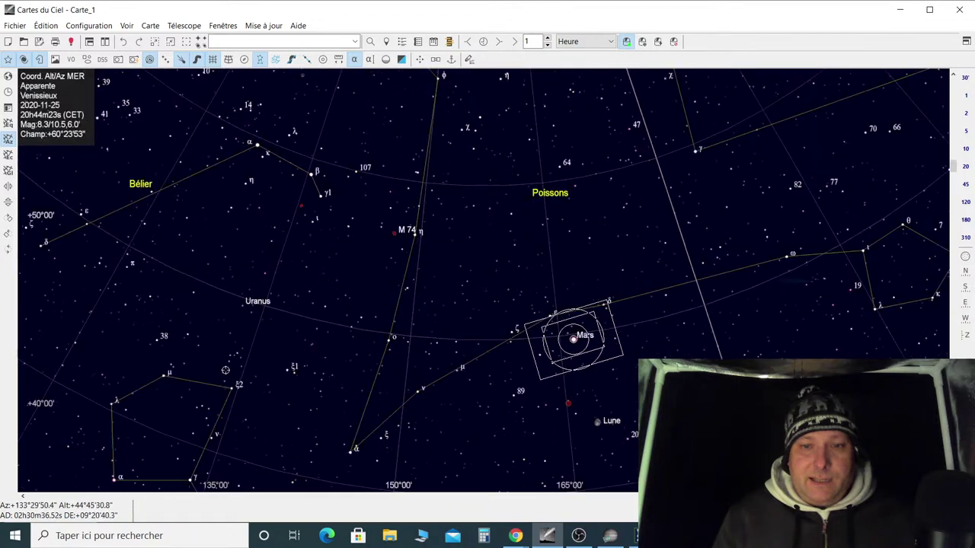
drag(214, 279, 417, 323)
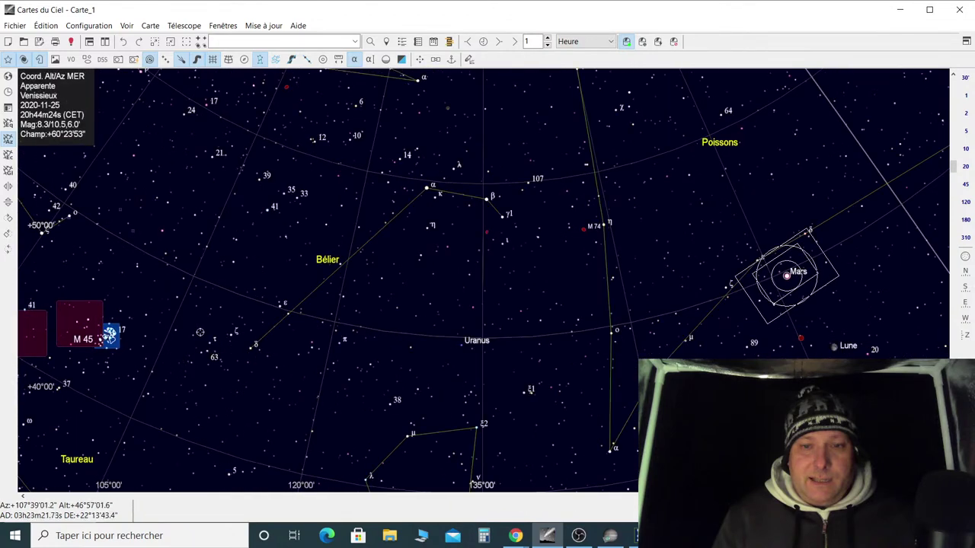
scroll(198, 351, down, 2)
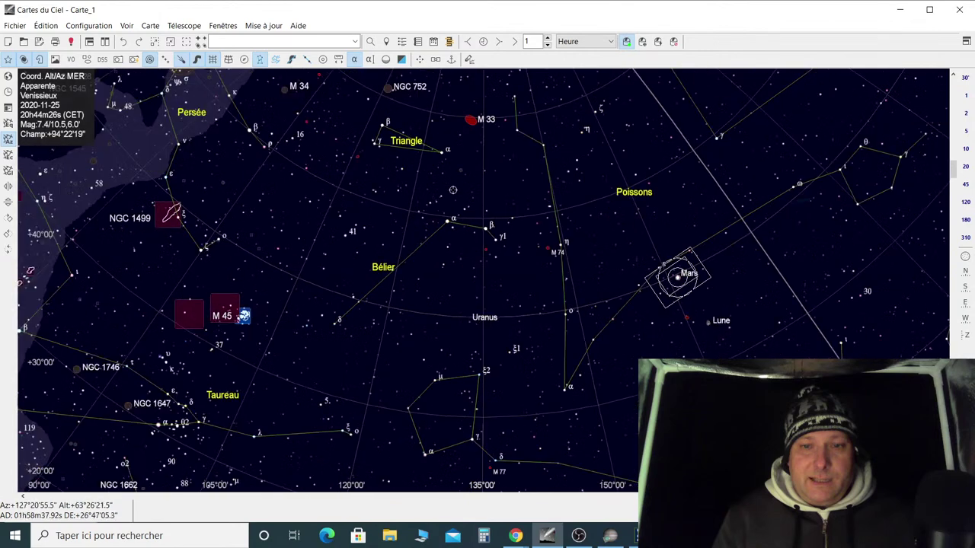
click(446, 223)
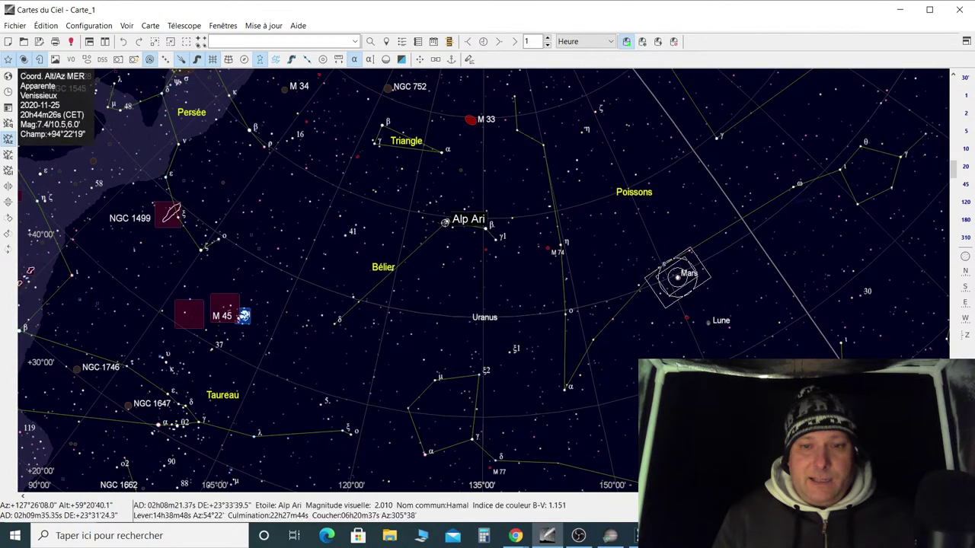
right_click(448, 220)
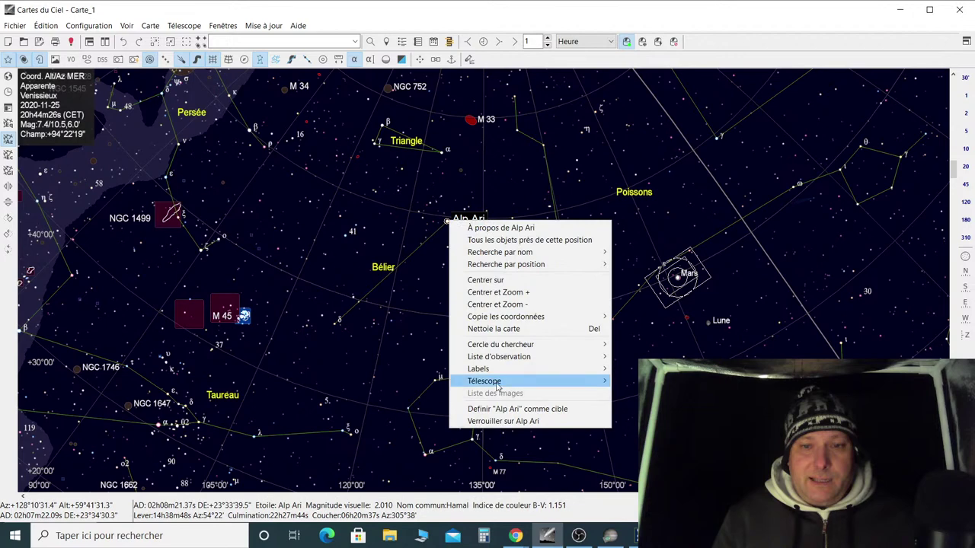
mouse_move(547, 386)
click(633, 381)
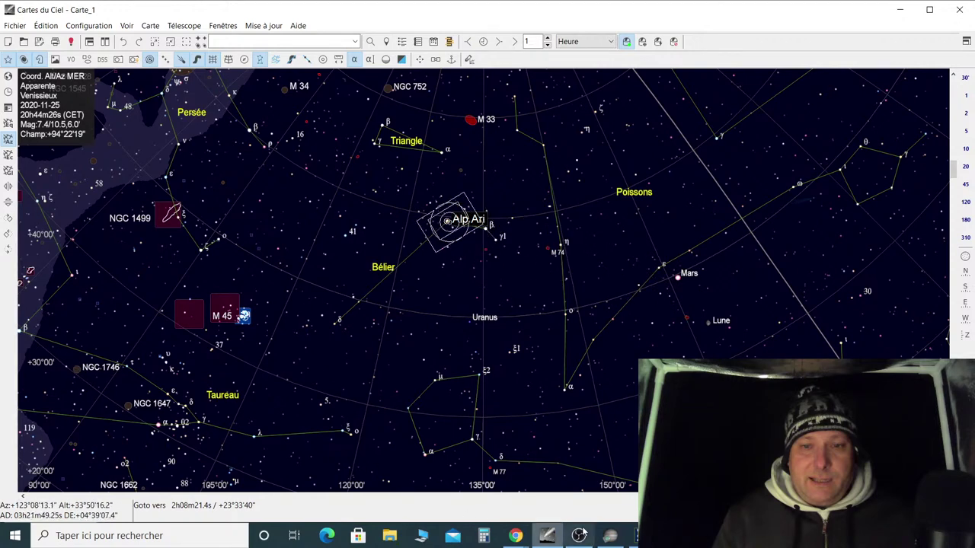
click(613, 537)
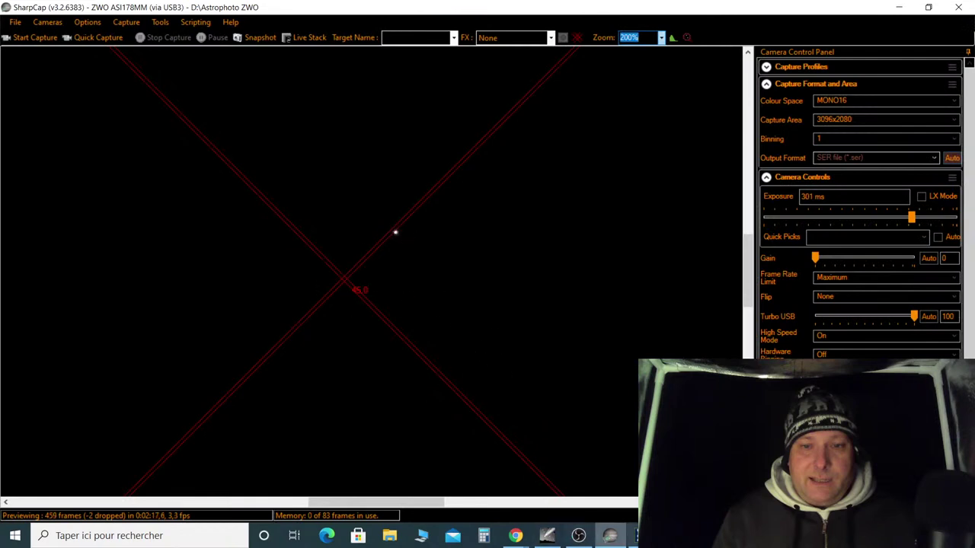
Bring up the EQMOD hand controls and nudge the mount in small moves until Alp Ari sits on the SharpCap crosshair centre
click(632, 535)
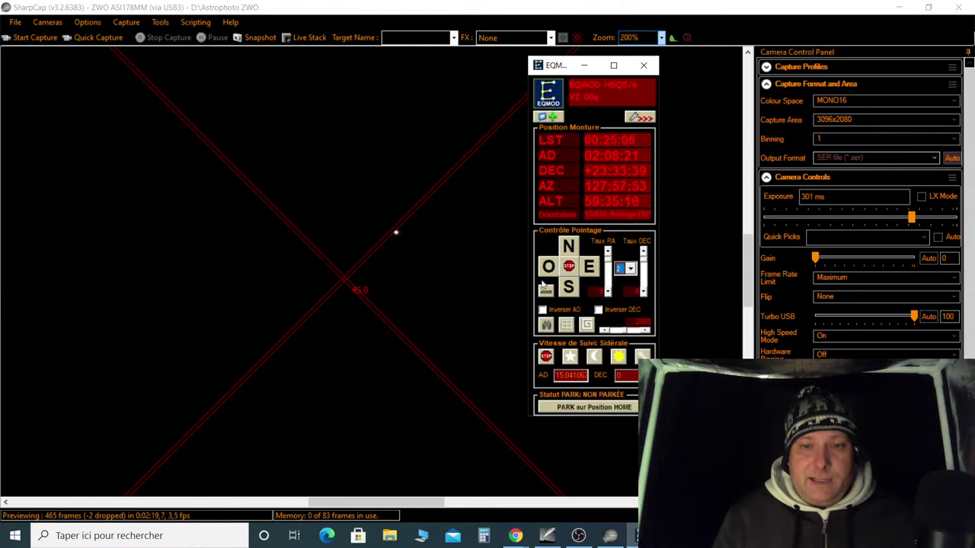
click(570, 248)
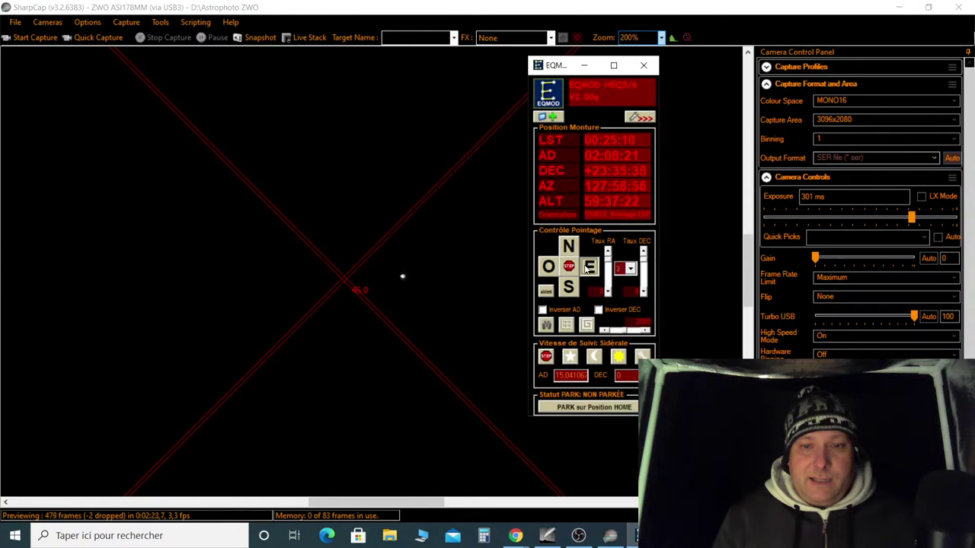
click(550, 266)
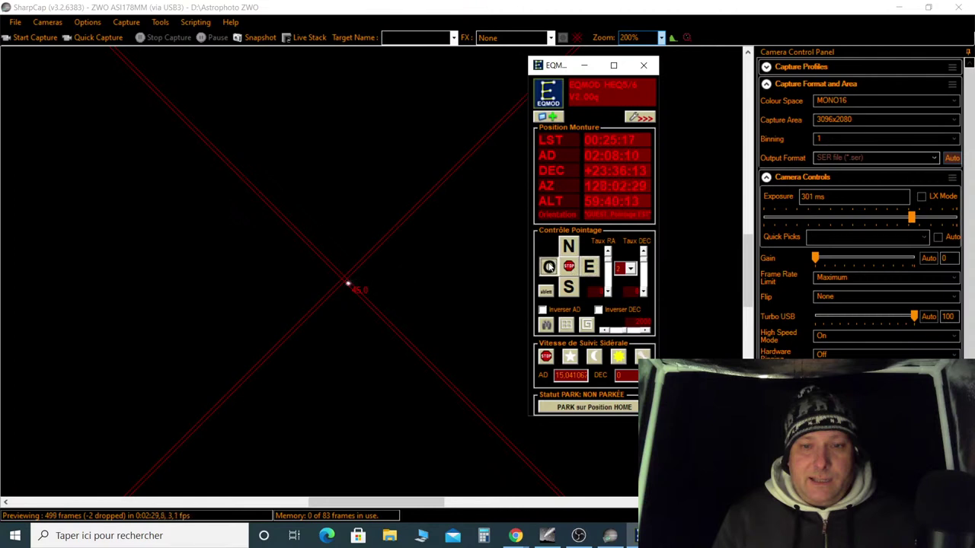
click(596, 268)
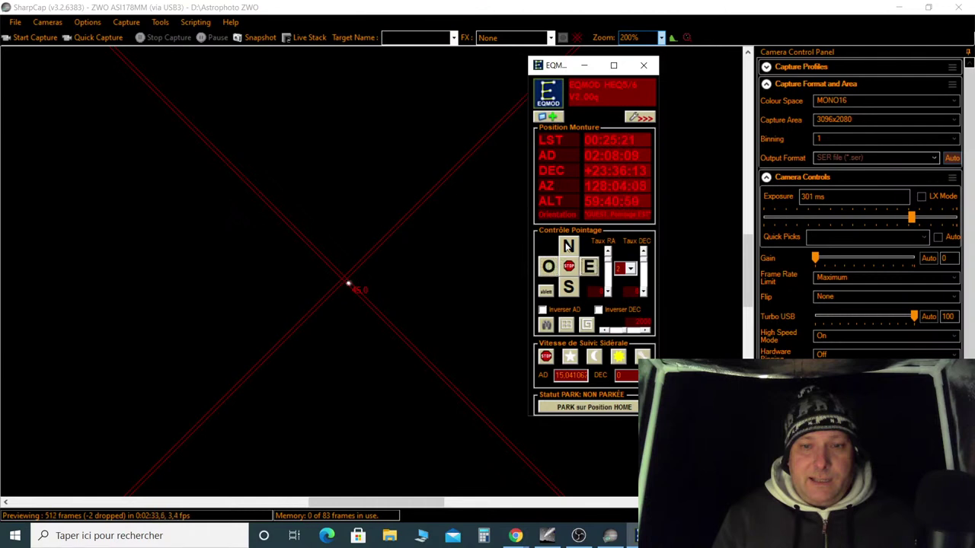
click(568, 245)
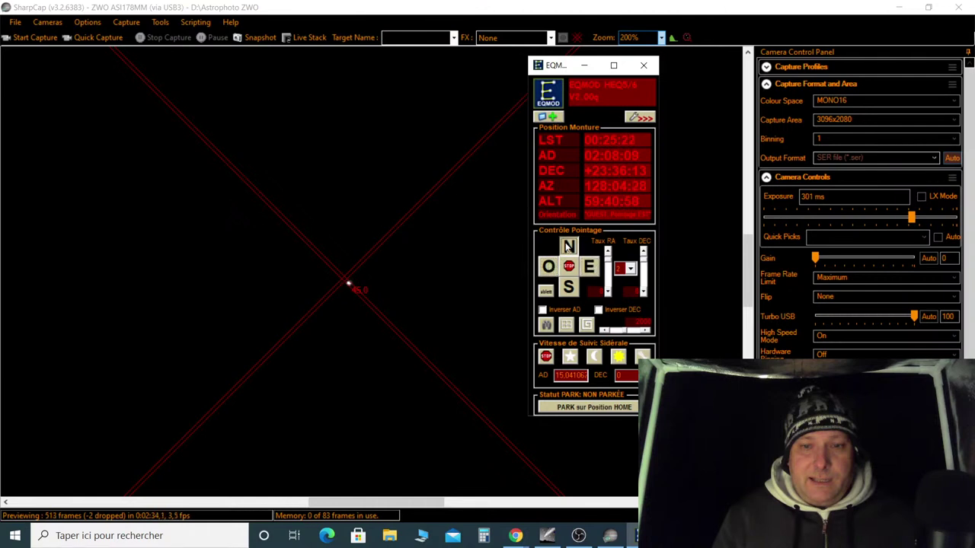
click(568, 287)
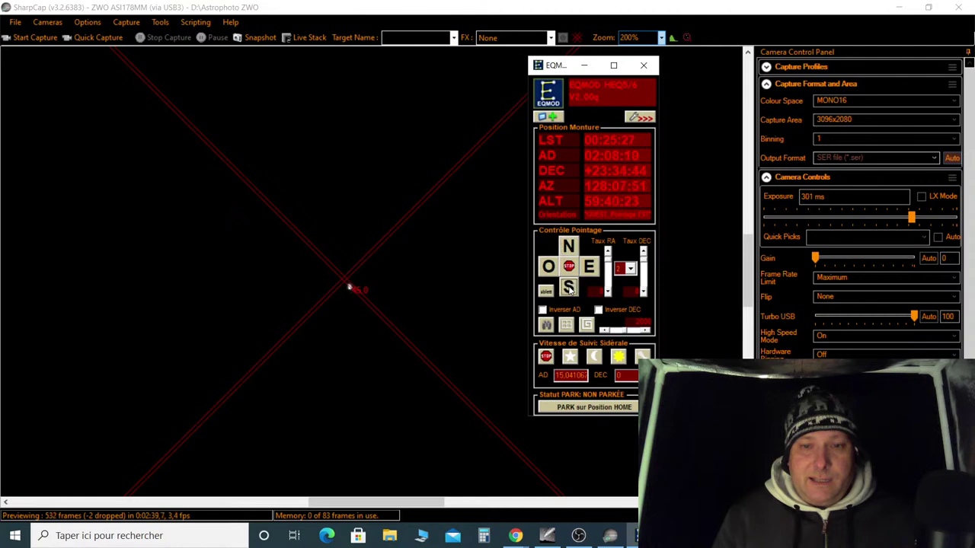
click(574, 249)
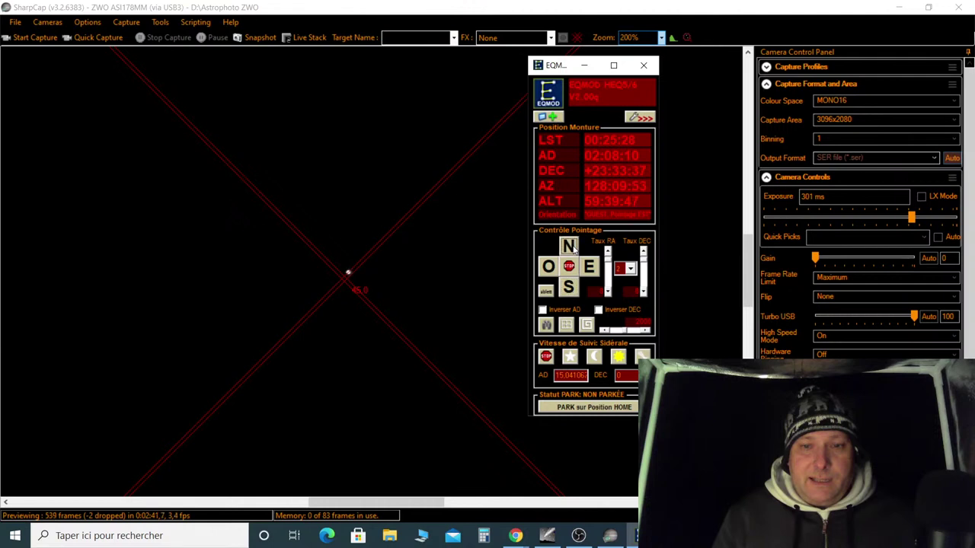
click(563, 267)
click(548, 267)
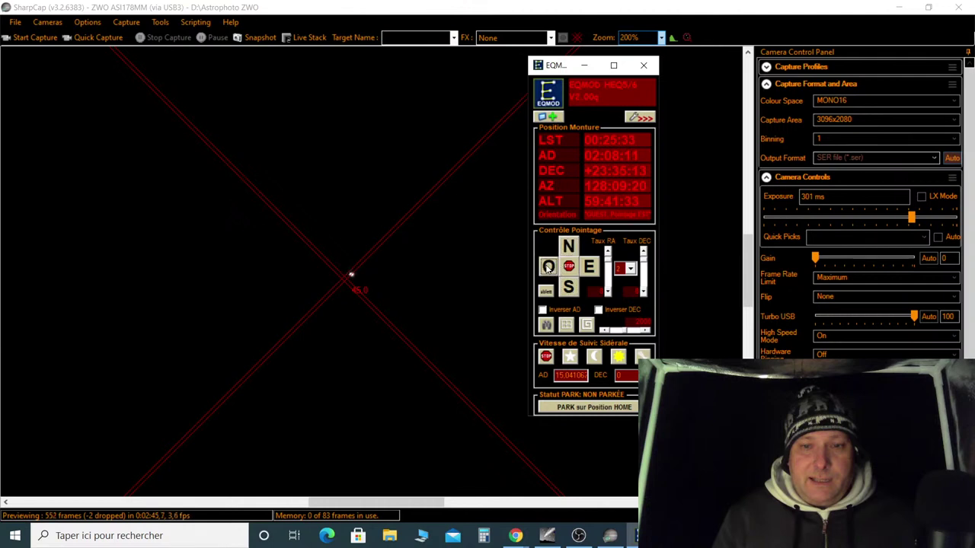
Switch to Cartes du Ciel and synchronise the telescope on the star Alp Ari, confirming the synchronisation
click(547, 536)
scroll(425, 292, up, 4)
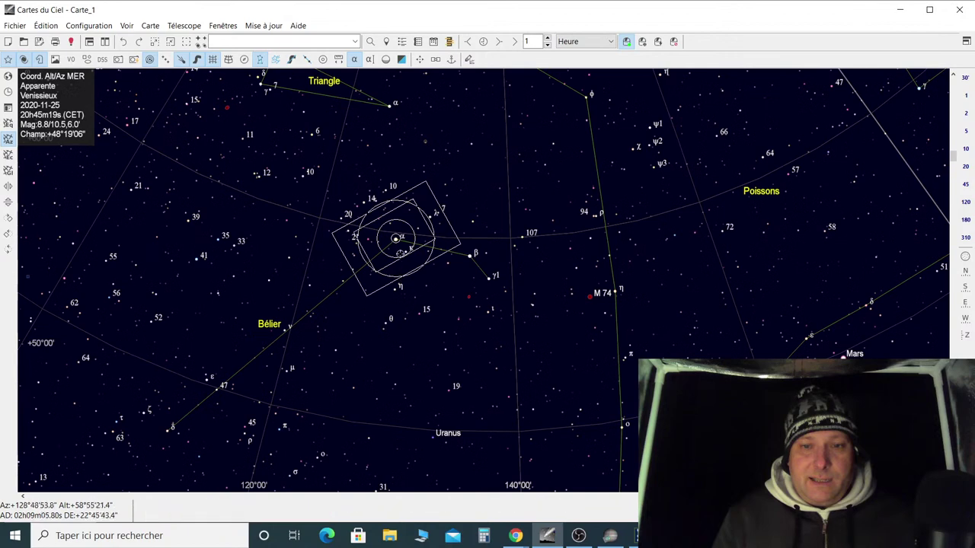
right_click(395, 240)
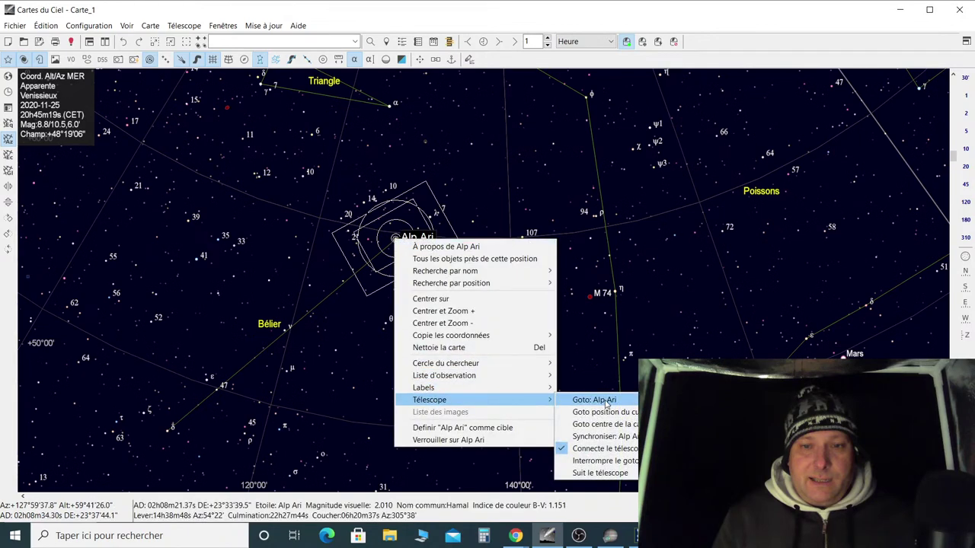
click(591, 436)
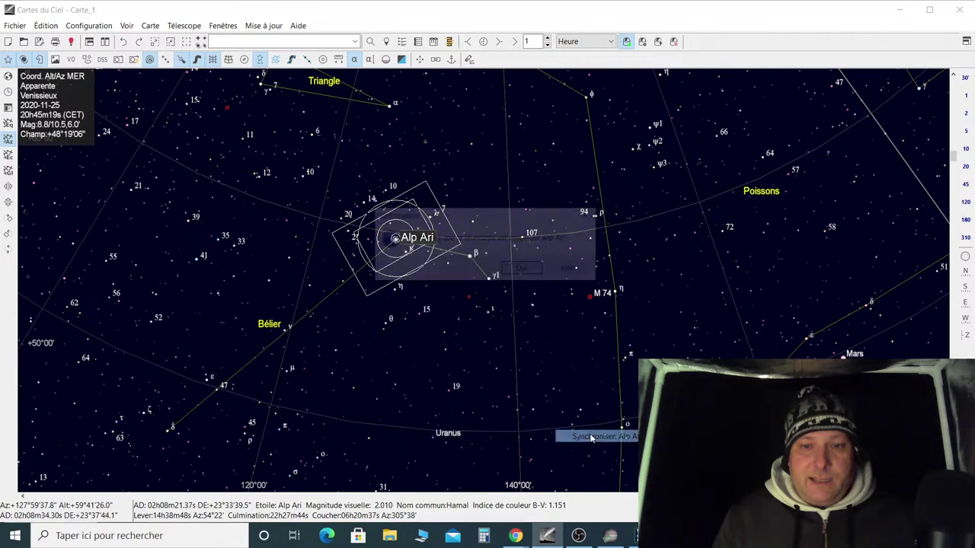
click(525, 271)
Slew the telescope to the star Alp Tri in the Triangle constellation
click(388, 106)
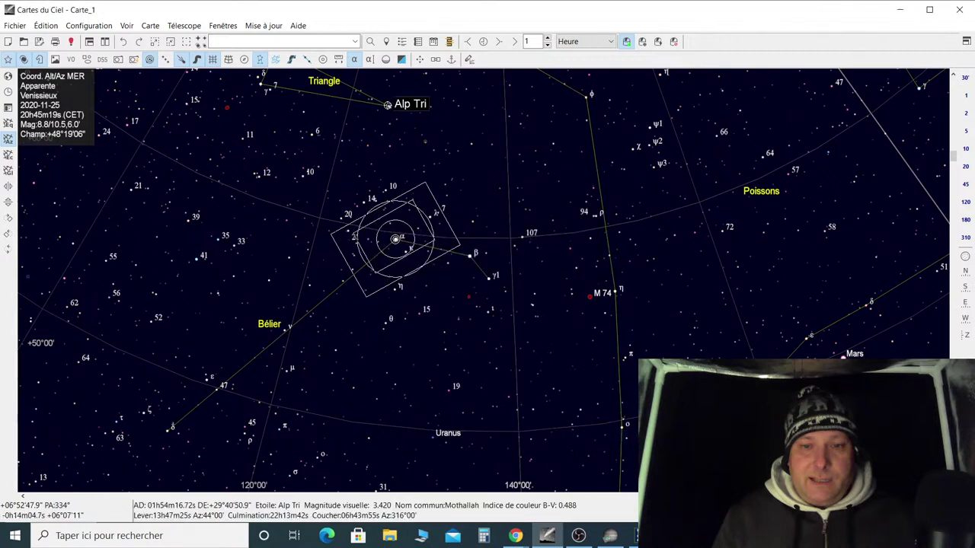
drag(388, 105, 339, 288)
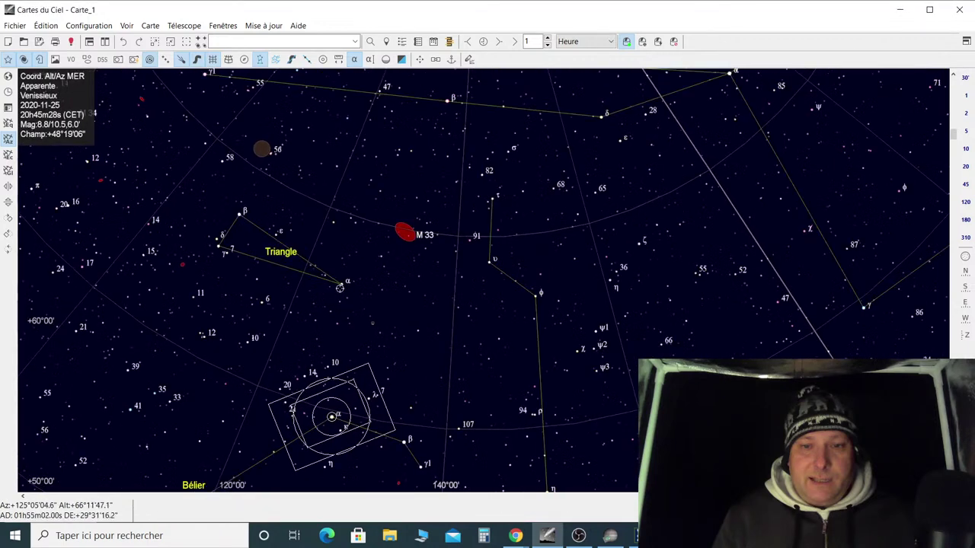
click(342, 285)
right_click(342, 284)
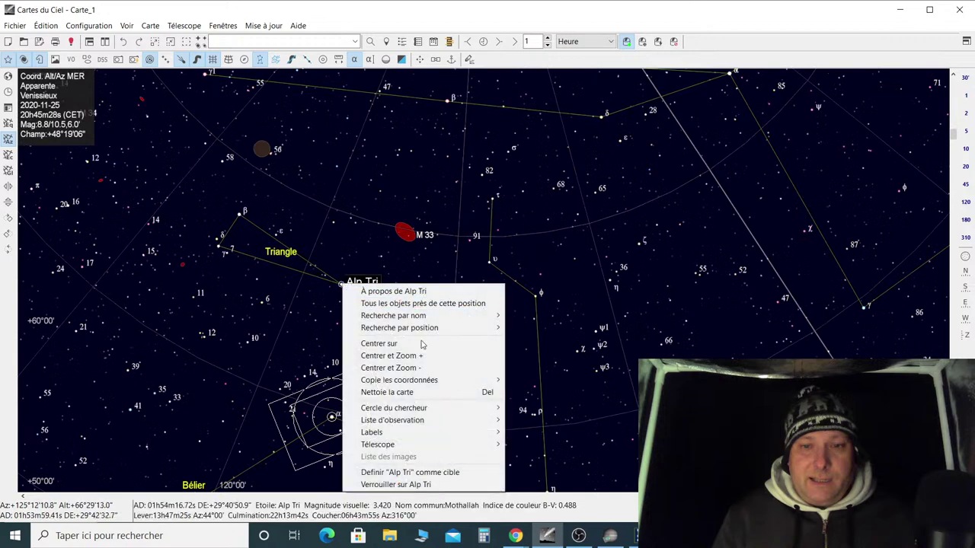
mouse_move(401, 445)
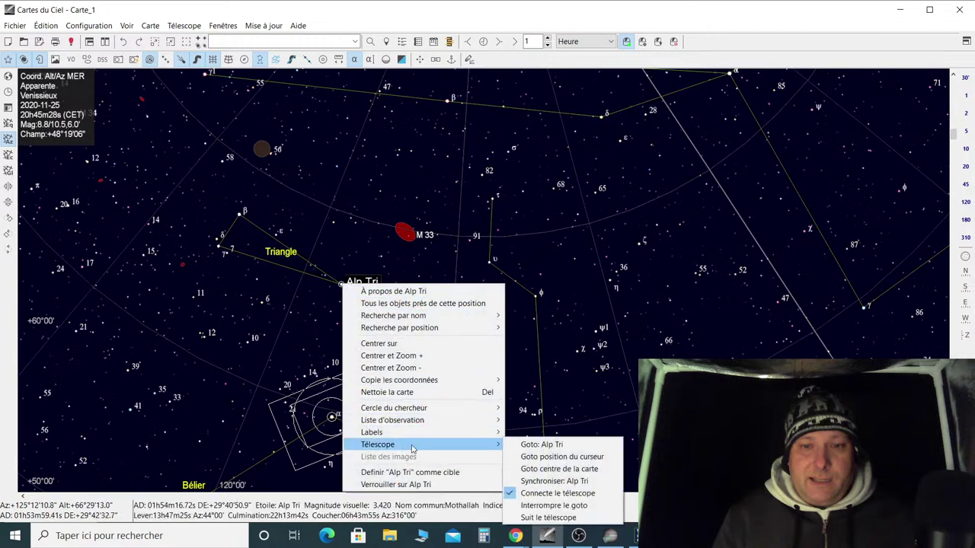
click(550, 449)
Switch to SharpCap and raise the camera gain to 300 to brighten Alp Tri in the preview
click(610, 535)
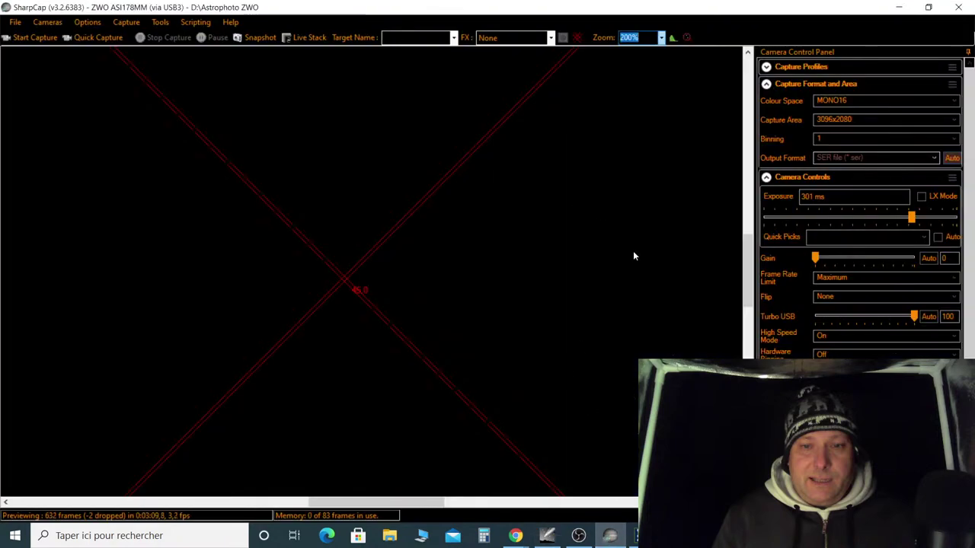
click(867, 259)
click(871, 260)
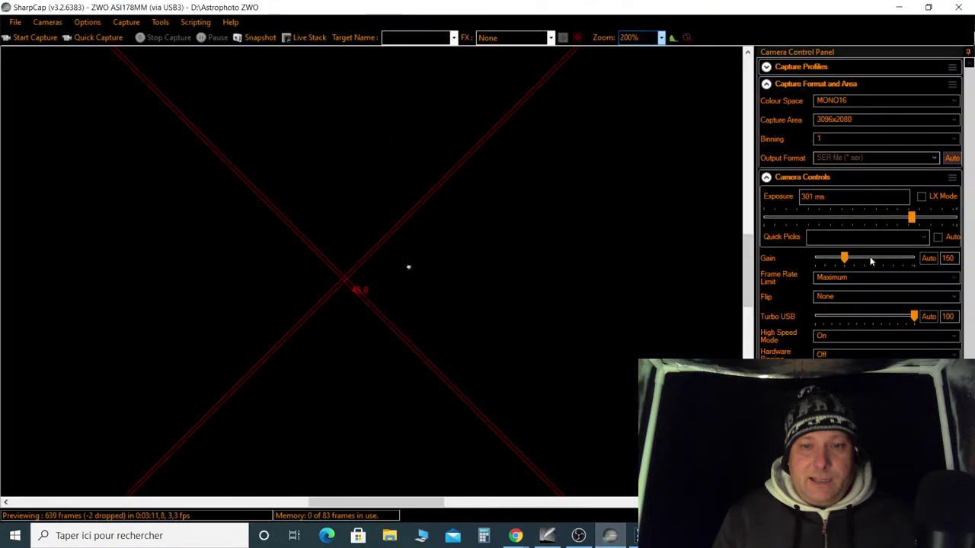
click(871, 262)
click(867, 263)
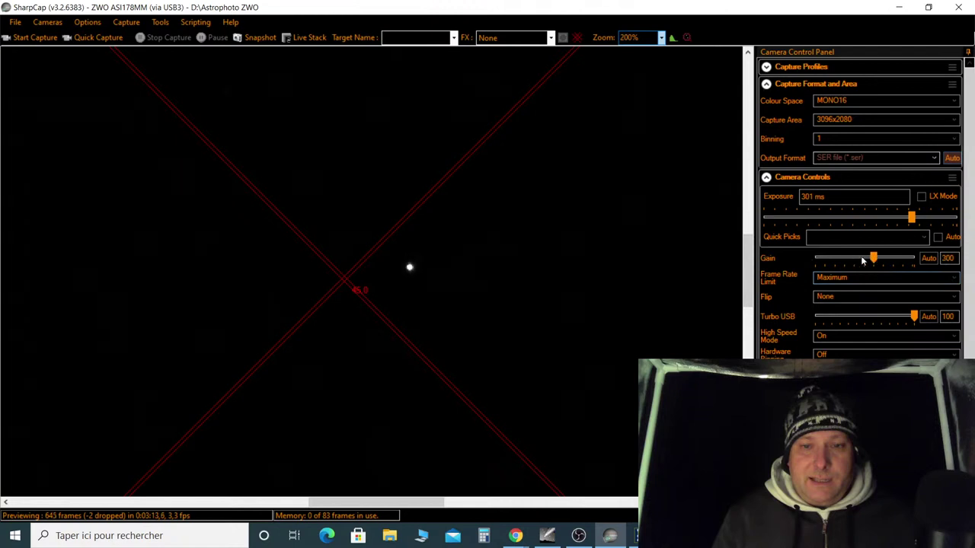
Nudge the mount north, west and south from EQMOD to bring Alp Tri onto the crosshair centre
click(609, 535)
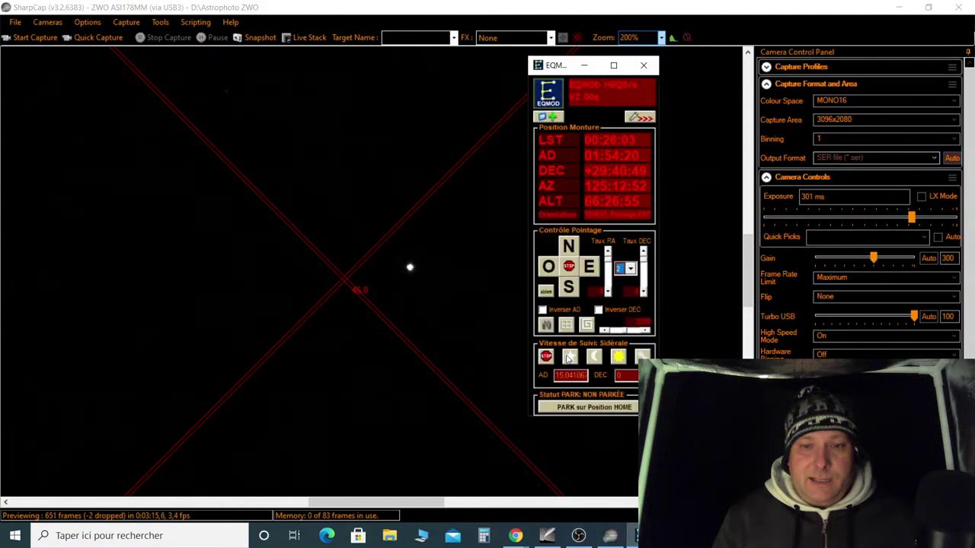
click(567, 248)
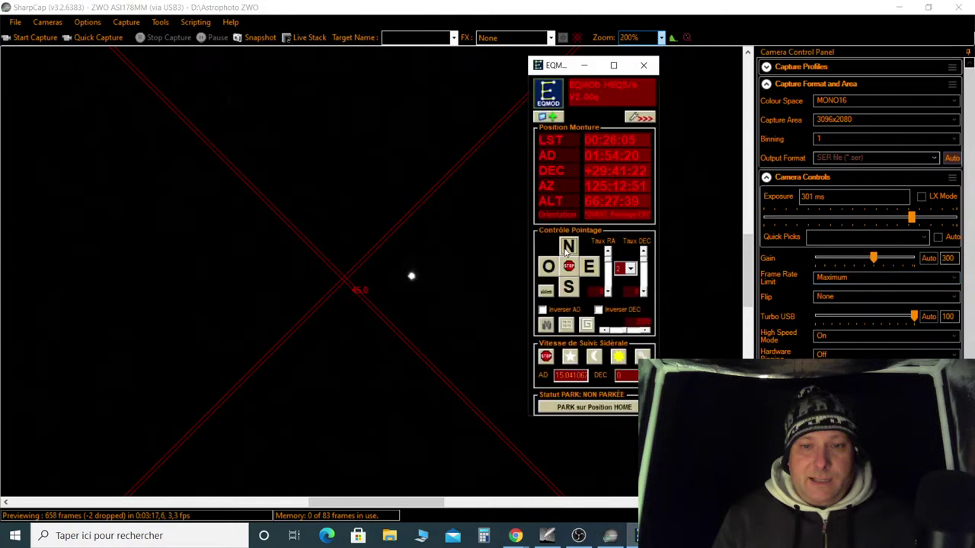
click(549, 268)
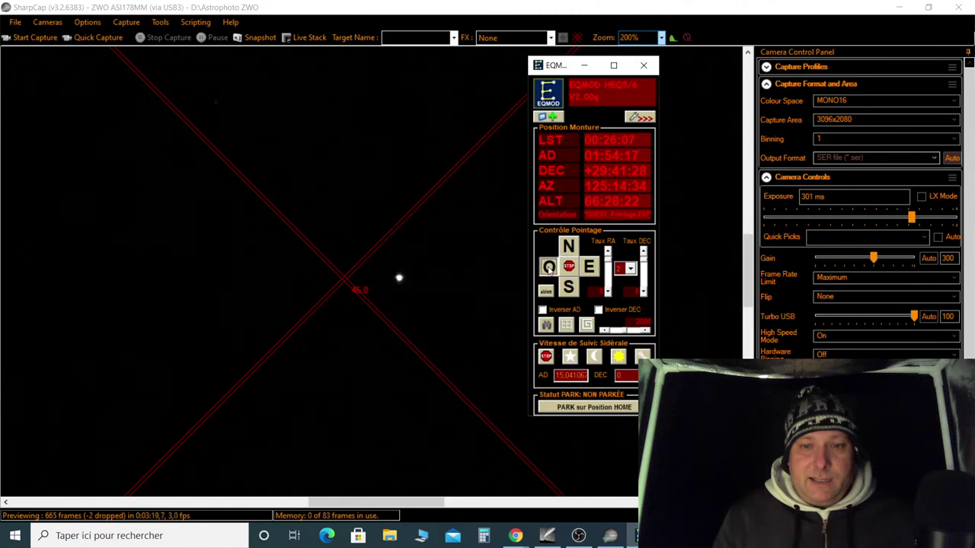
click(548, 268)
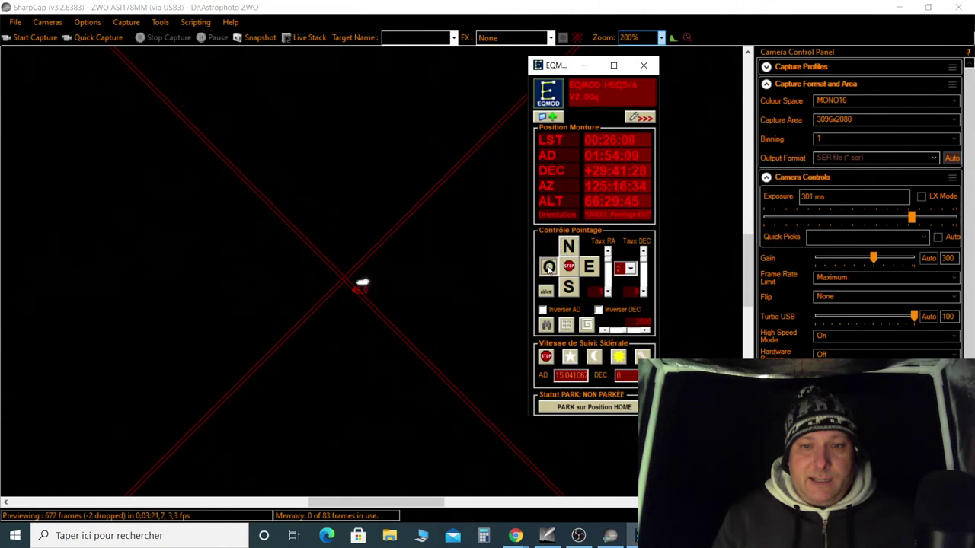
click(548, 269)
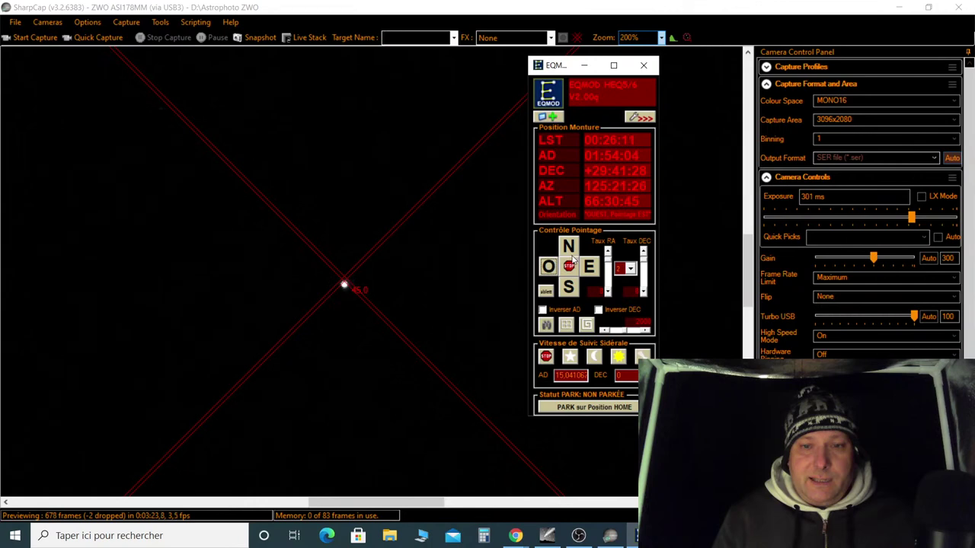
click(573, 256)
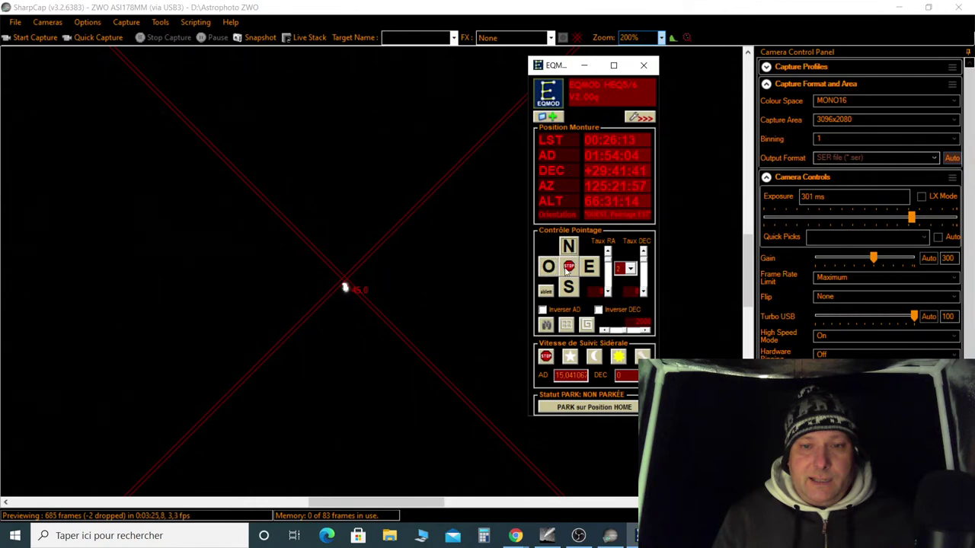
click(567, 289)
click(567, 288)
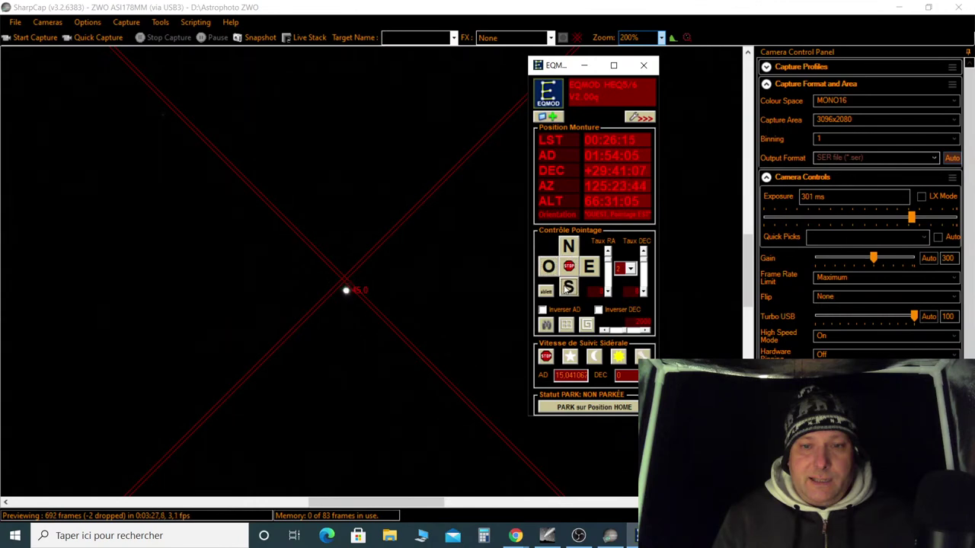
click(567, 287)
click(567, 288)
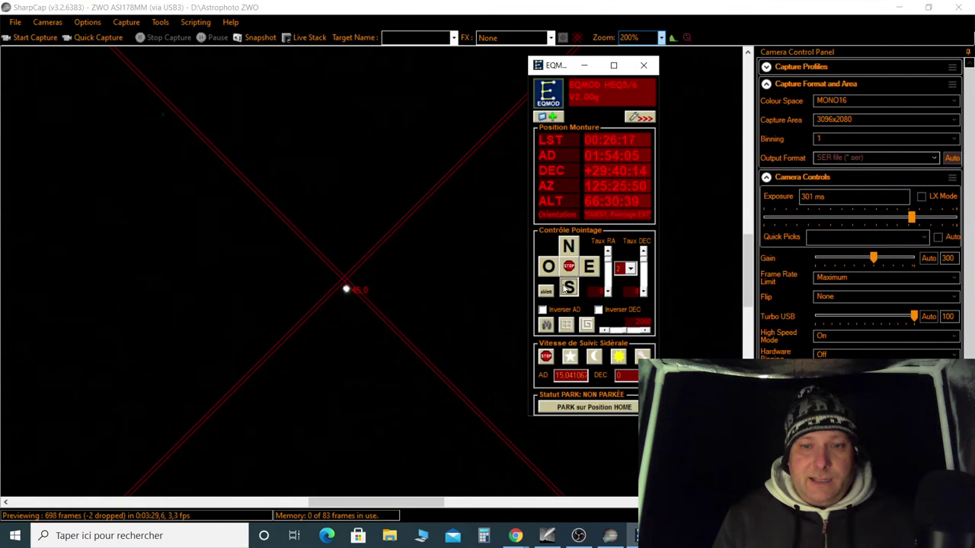
Switch to Cartes du Ciel and synchronise the telescope on the star Alp Tri, confirming the synchronisation
click(547, 535)
scroll(353, 303, up, 4)
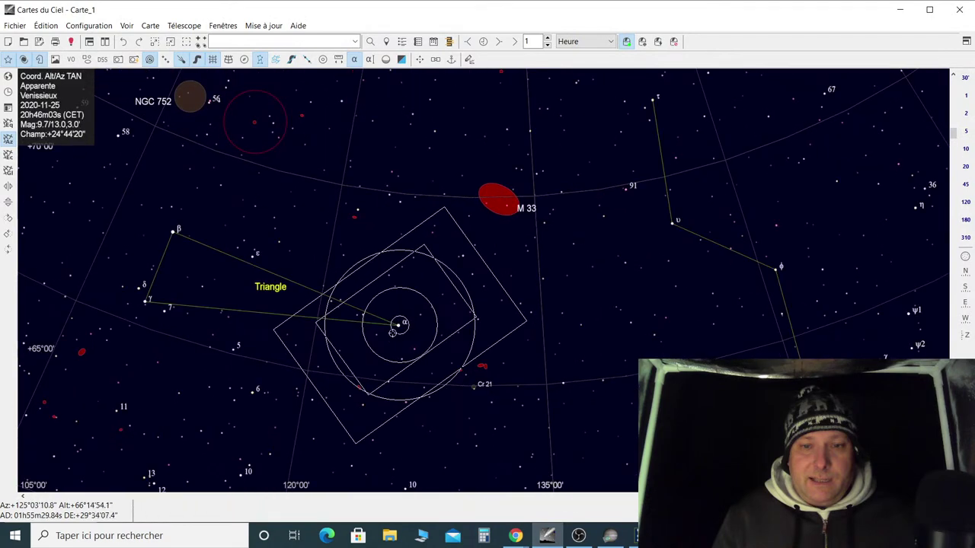
right_click(397, 327)
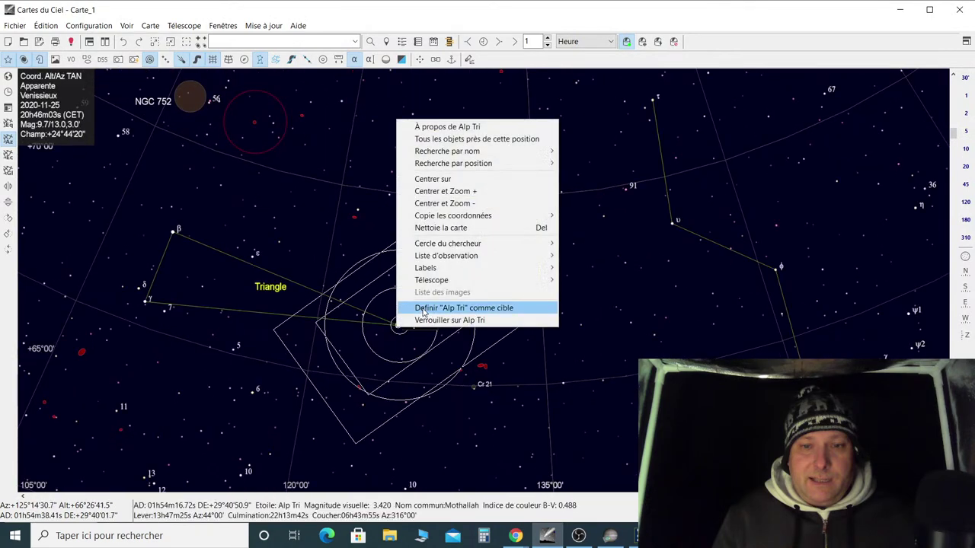
mouse_move(472, 280)
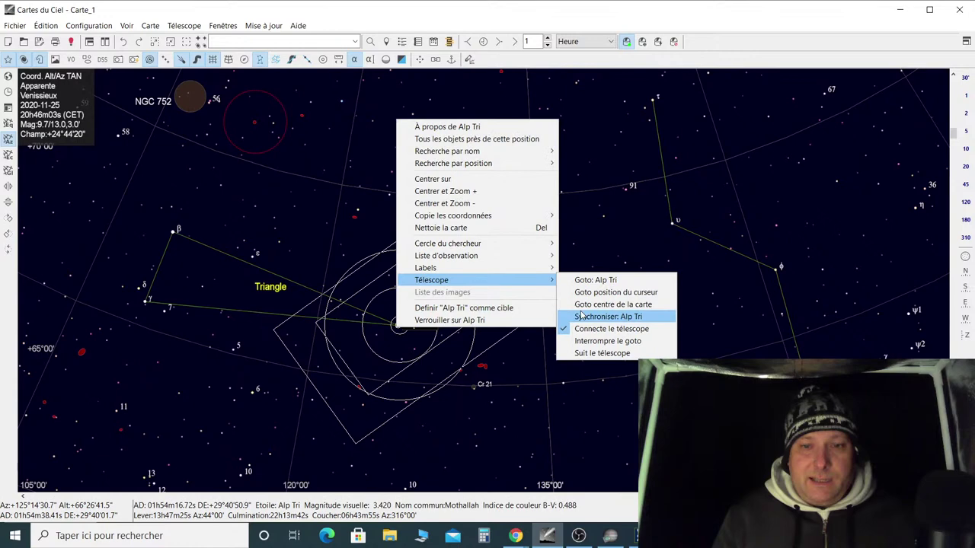
click(581, 316)
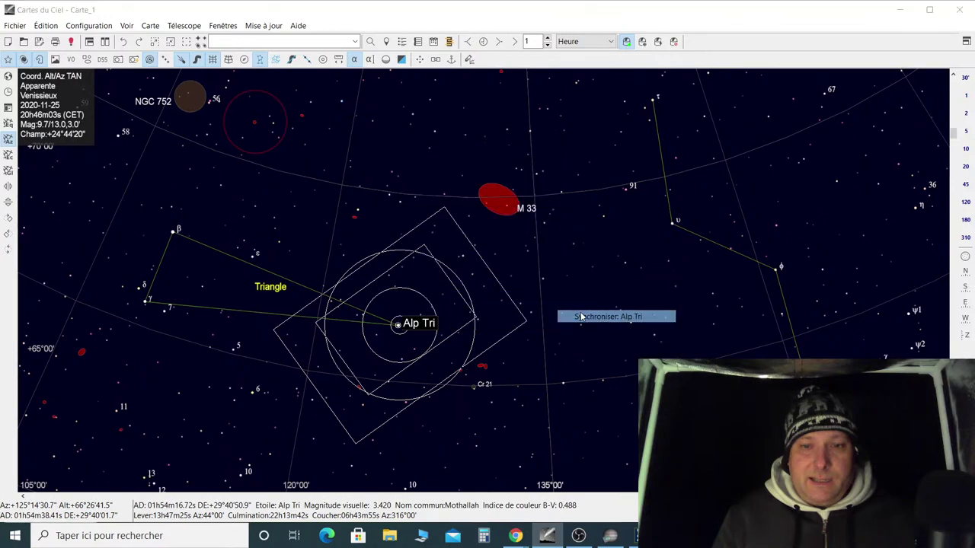
click(522, 269)
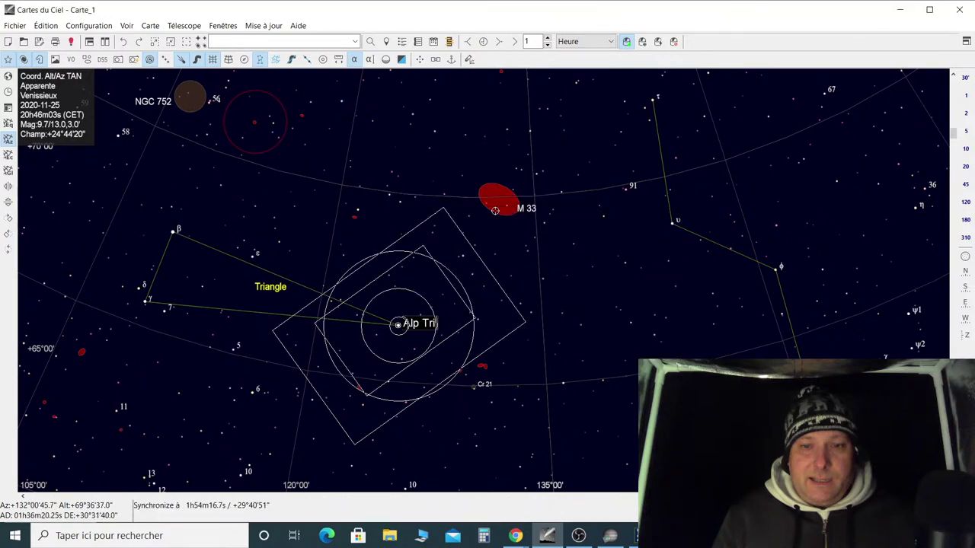
Slew the telescope to the galaxy M 33 near the Triangle constellation
right_click(498, 198)
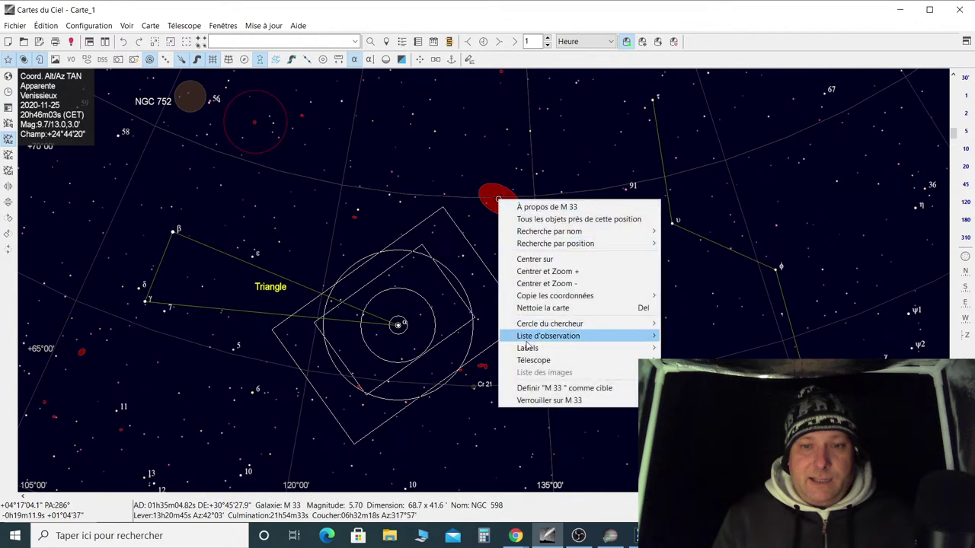
mouse_move(532, 362)
click(708, 358)
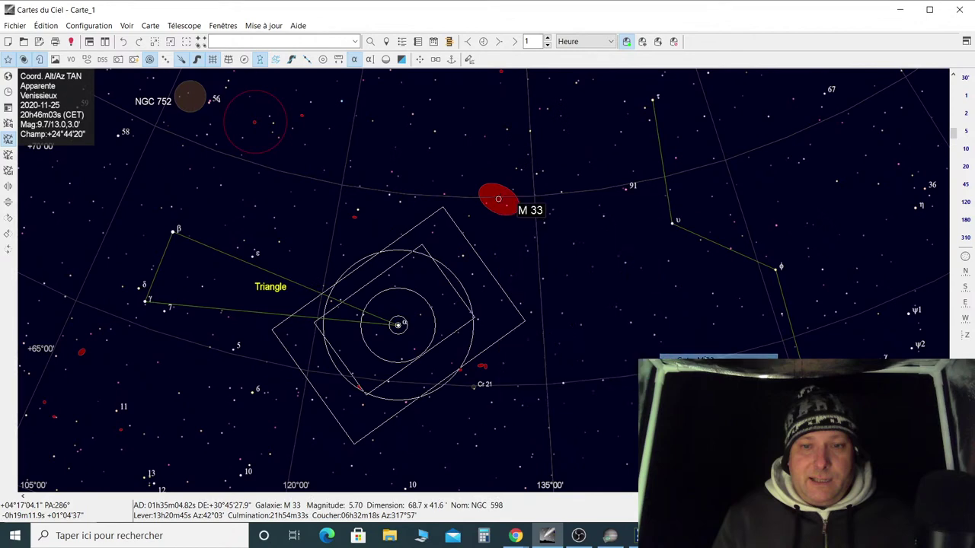
Switch to SharpCap, enable LX Mode and set the camera gain to 250 and the exposure to 20 s
click(609, 537)
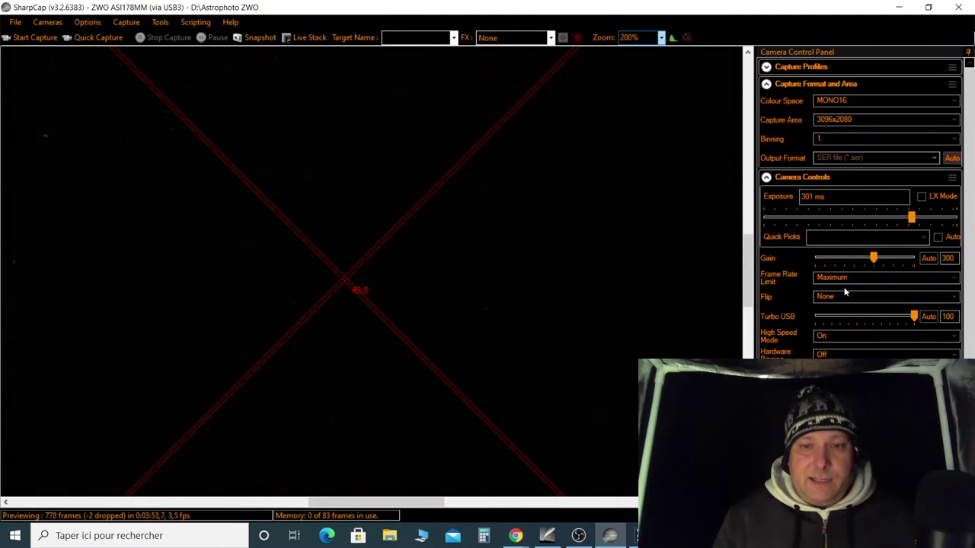
click(936, 221)
click(922, 197)
scroll(875, 219, up, 4)
drag(827, 196, 793, 200)
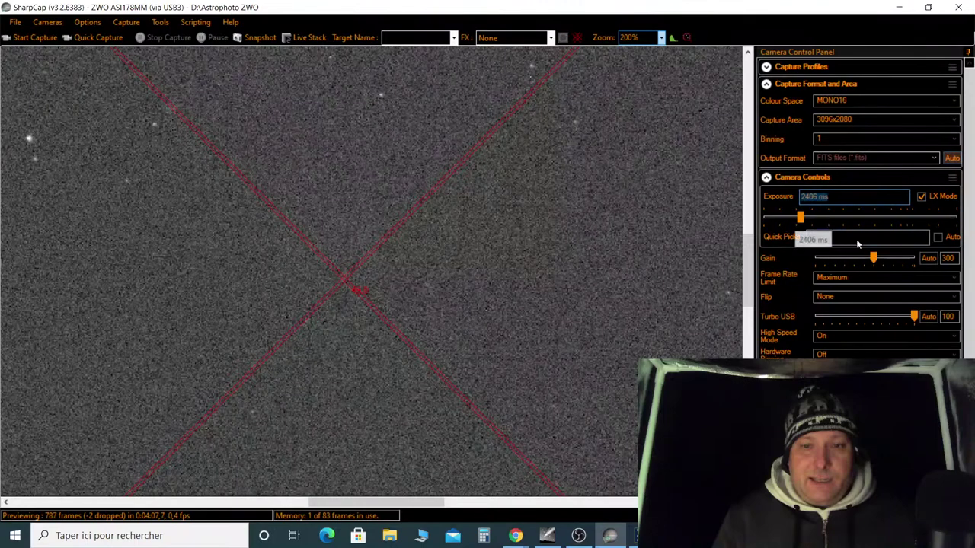
drag(874, 258, 863, 258)
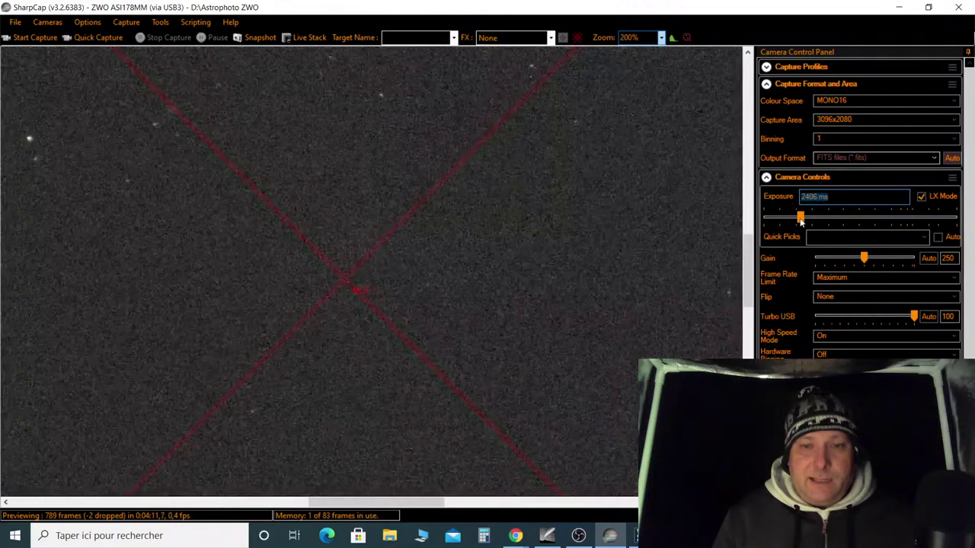
mouse_move(800, 219)
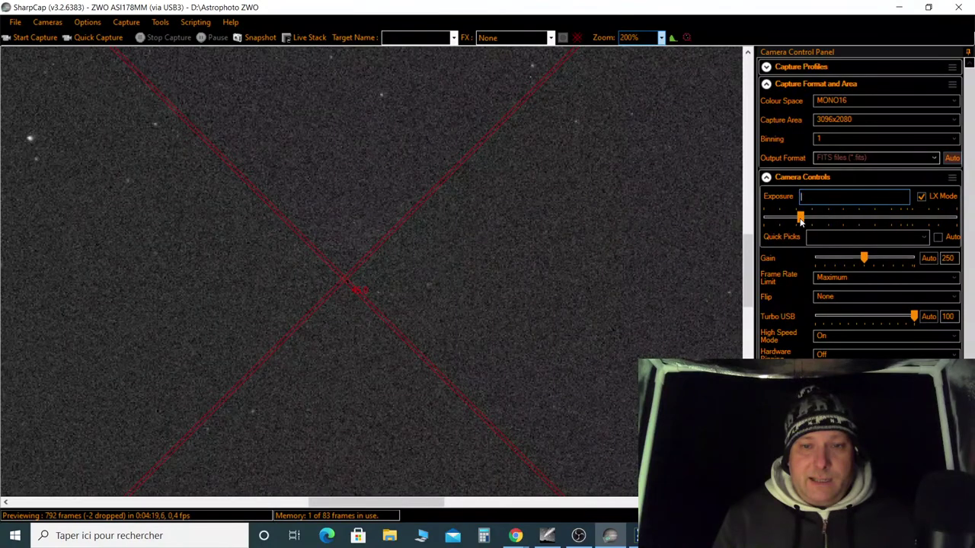
text(0,0 s)
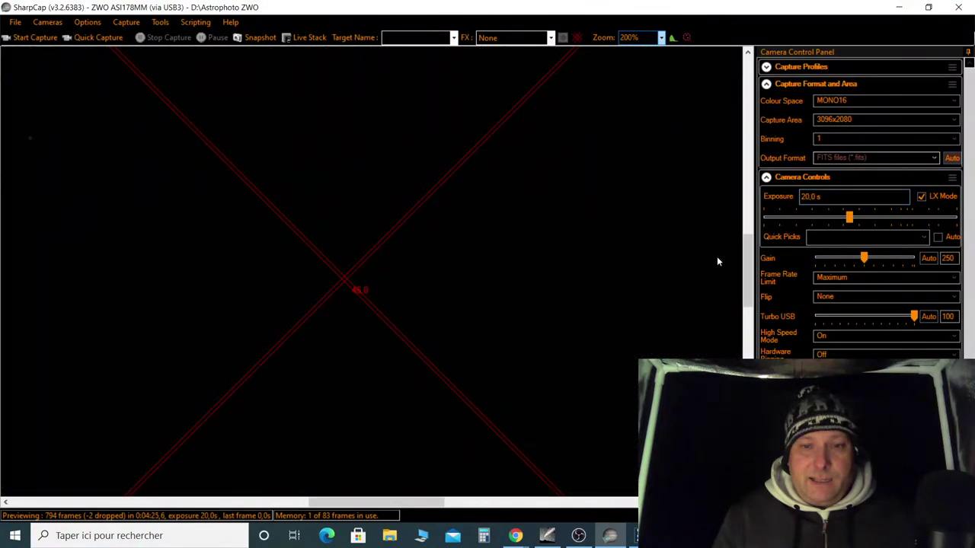
Set the preview zoom to Auto and change the reticle to a single-line crosshair
click(661, 37)
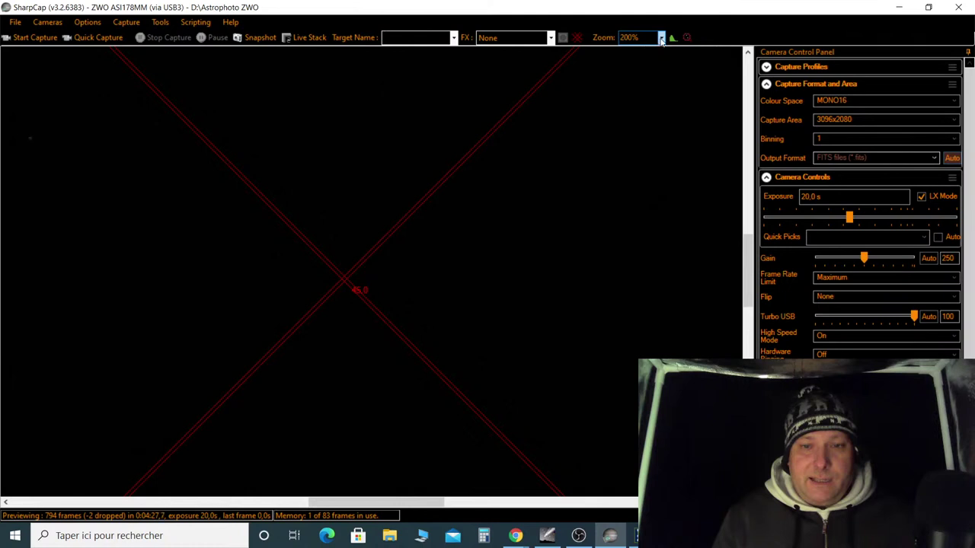
click(651, 50)
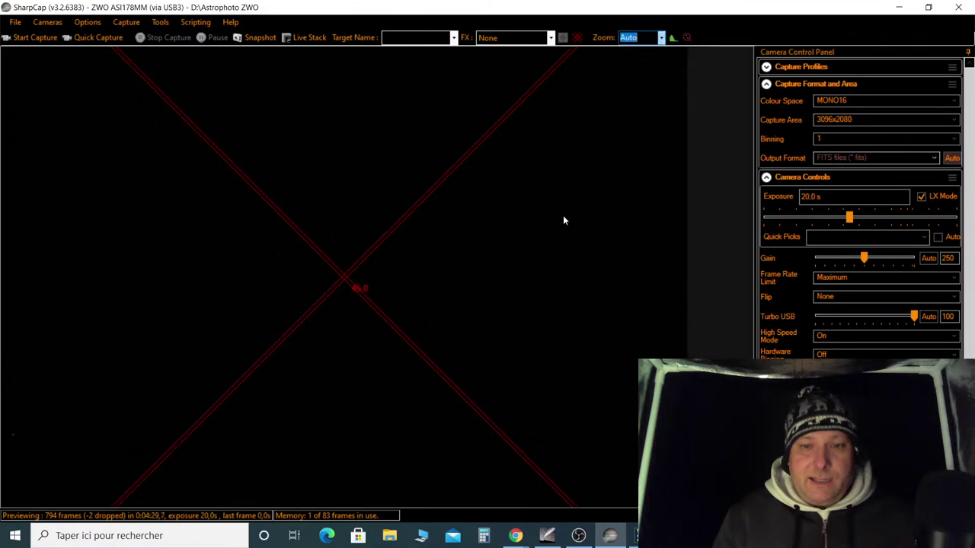
click(579, 40)
click(579, 39)
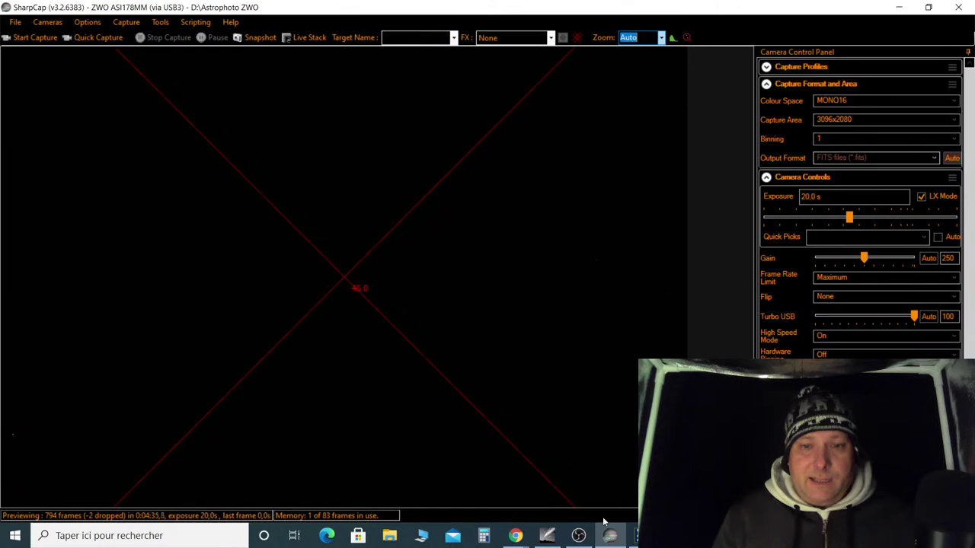
Bring up the YouTube live chat window to read viewers' messages, and minimise it to return to the preview
click(579, 536)
click(578, 535)
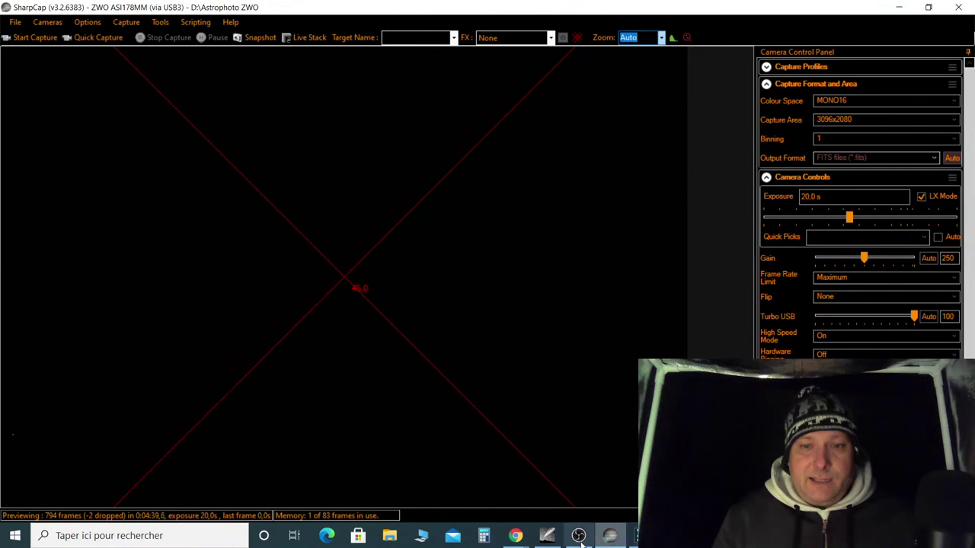
click(516, 536)
click(586, 485)
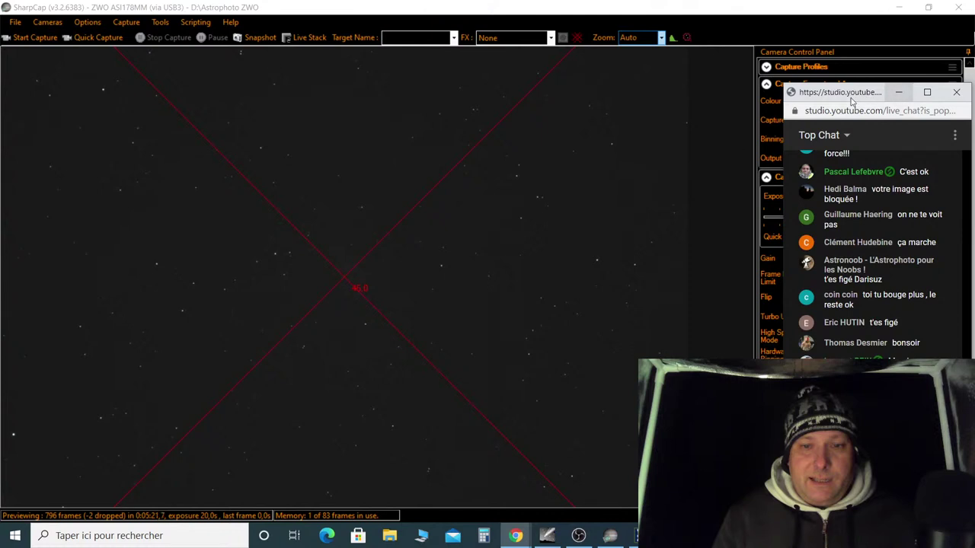
click(901, 97)
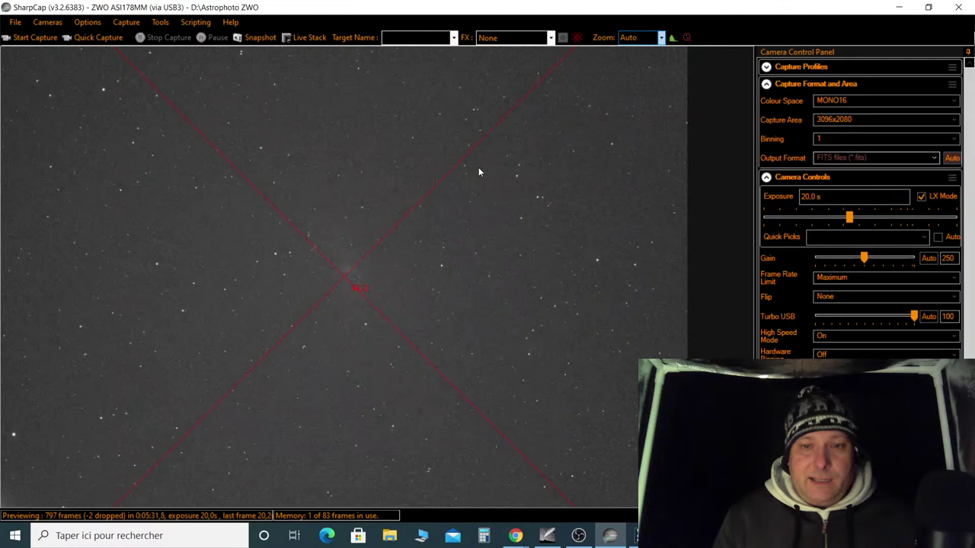
Turn off the crosshair reticle and set the preview zoom to 100% to view M 33
click(577, 36)
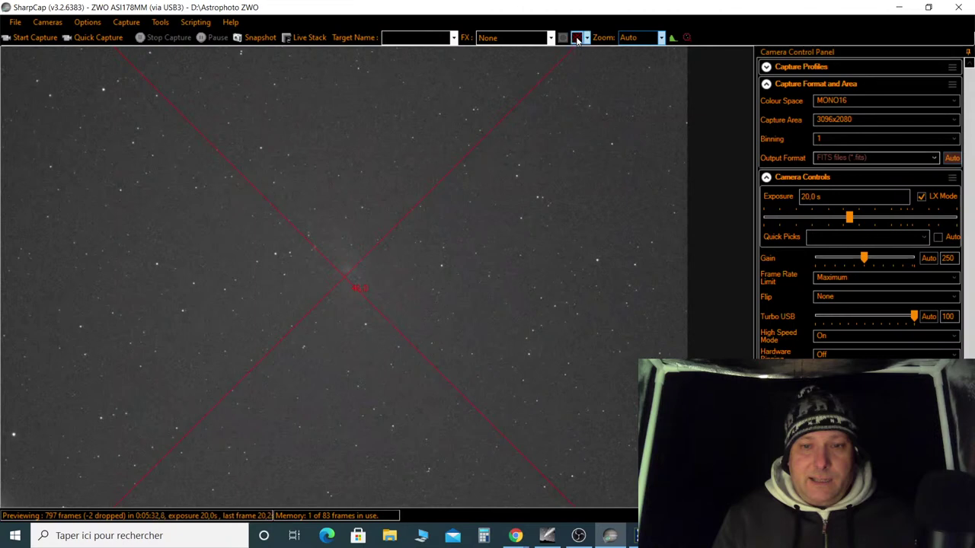
click(661, 38)
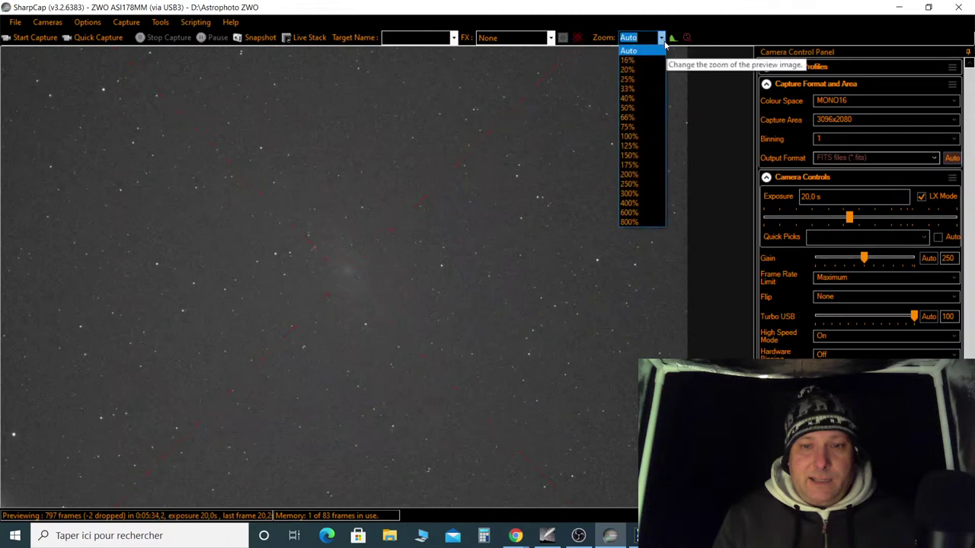
click(636, 137)
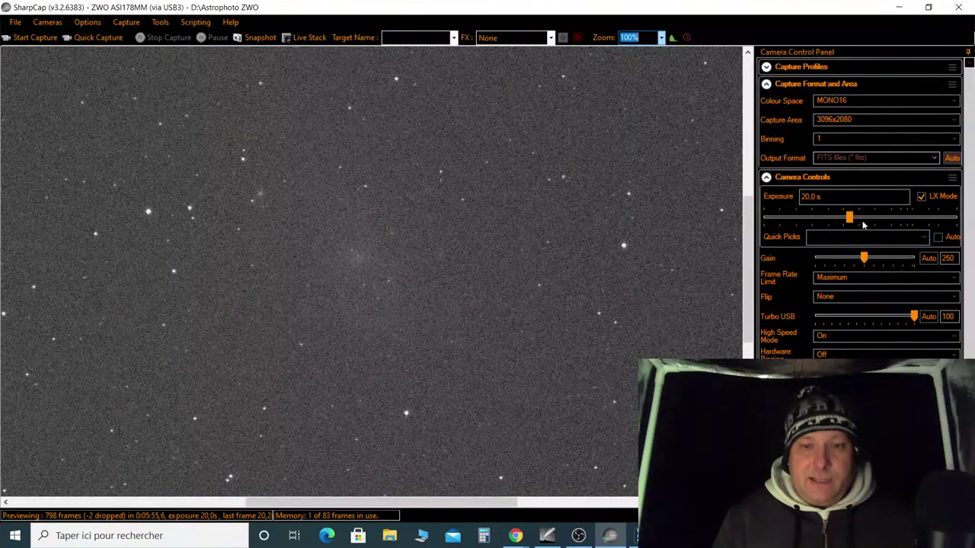
Set the camera exposure to 60 s
mouse_move(850, 217)
click(791, 201)
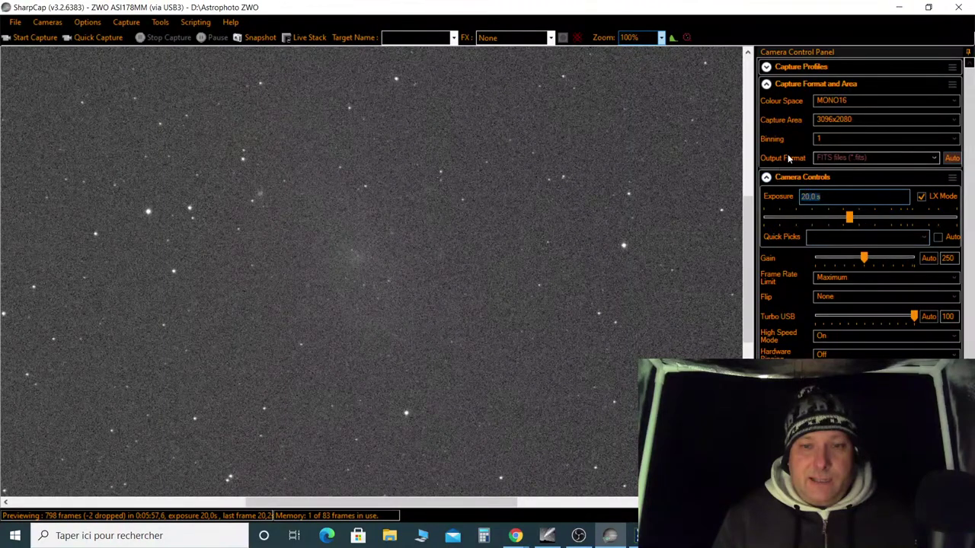
text(60)
key(Return)
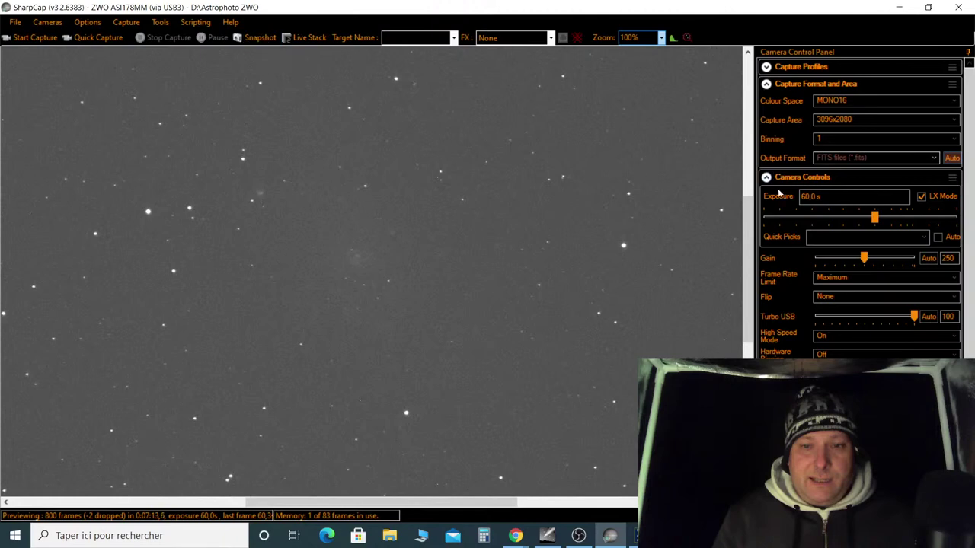
Collapse the Capture Format and Area and Camera Controls sections, and start Live Stack with its pane reduced in height
click(766, 85)
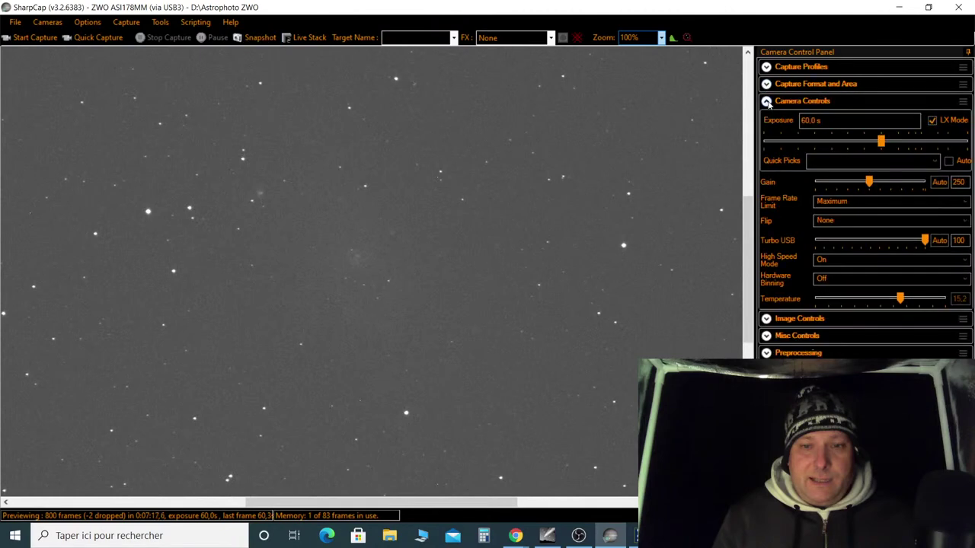
click(766, 102)
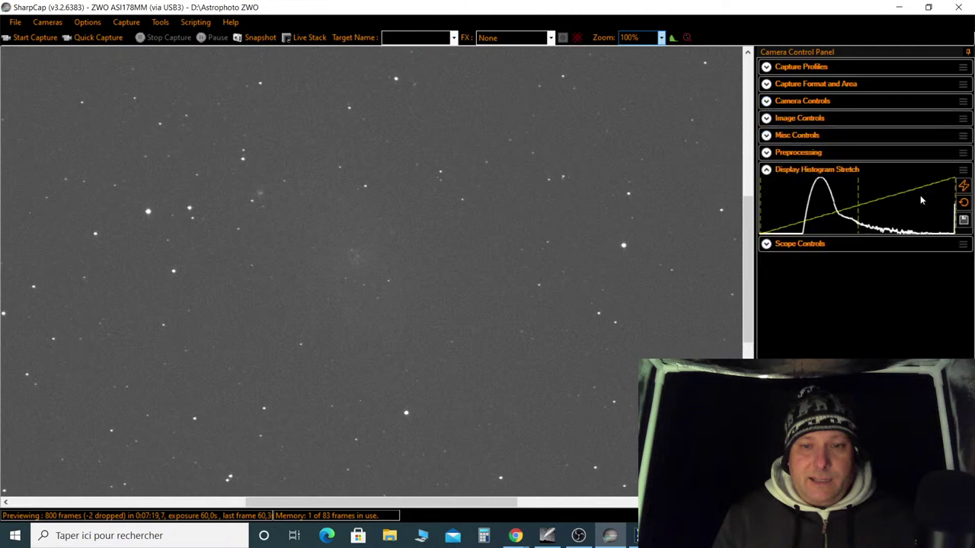
click(303, 39)
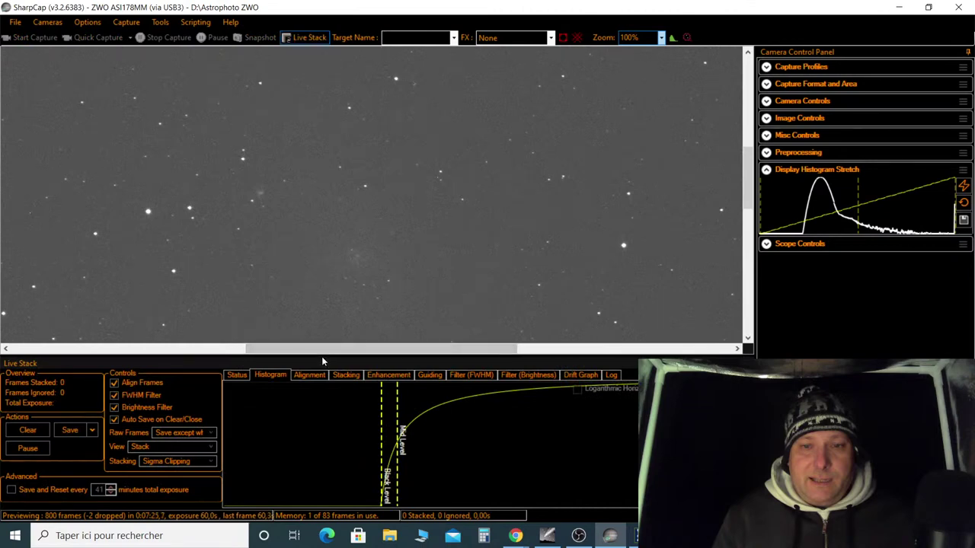
drag(321, 356, 310, 470)
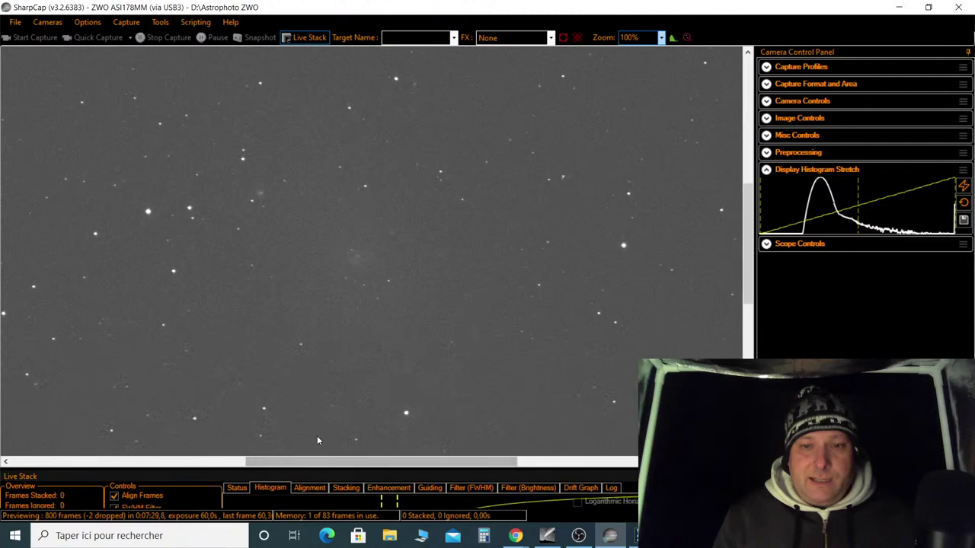
Switch to Cartes du Ciel and examine M 33 enlarged within the telescope and camera frames
click(549, 536)
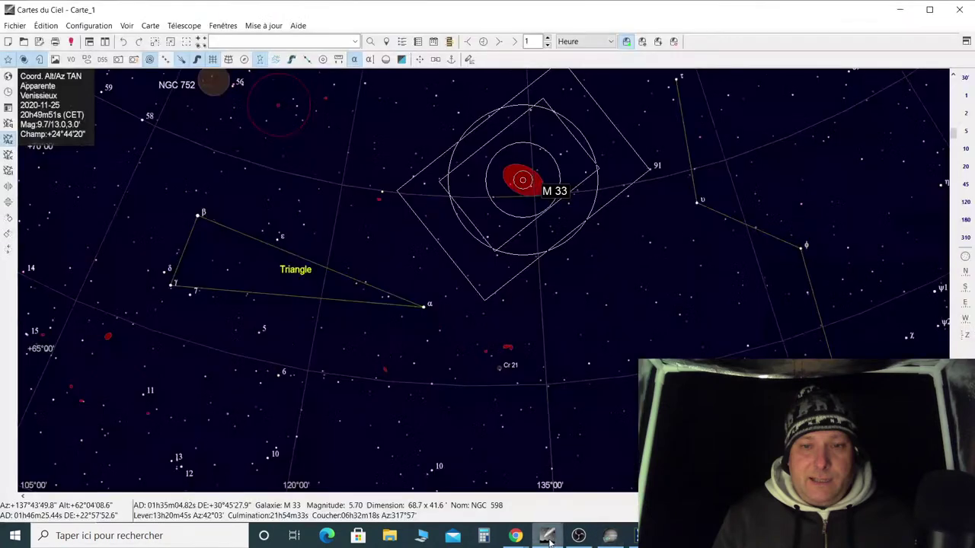
scroll(529, 234, up, 2)
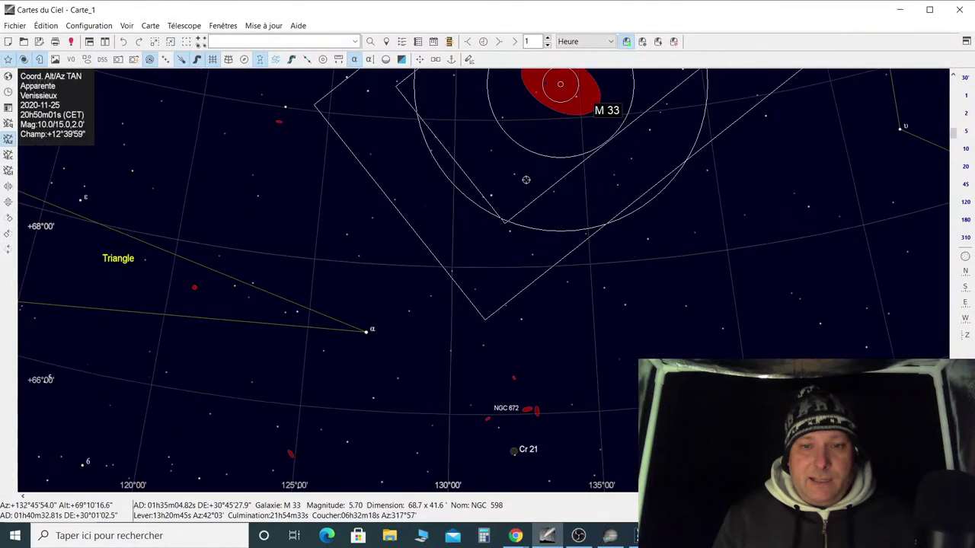
scroll(468, 309, down, 2)
drag(468, 309, 433, 366)
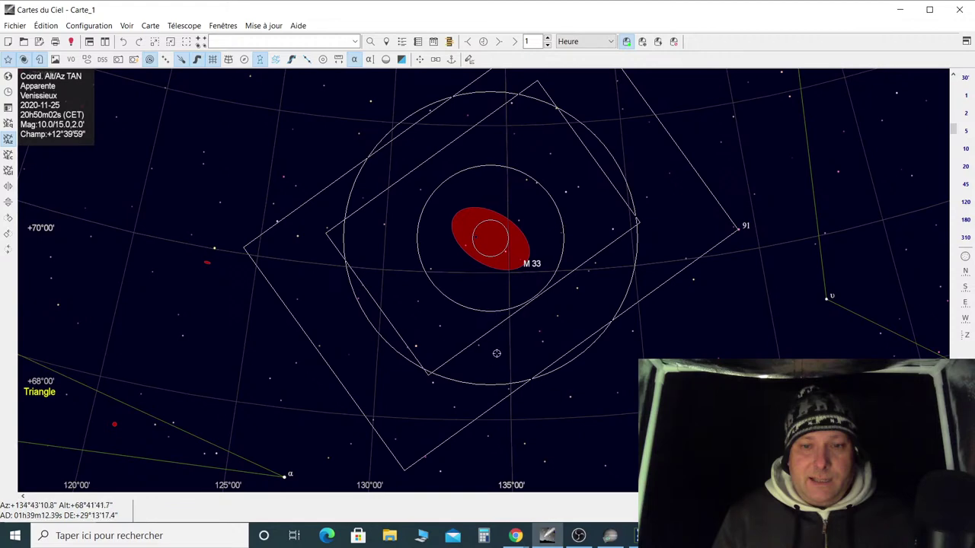
Return to SharpCap, enlarge the Live Stack pane and lower the histogram's black level to below the curve
click(609, 536)
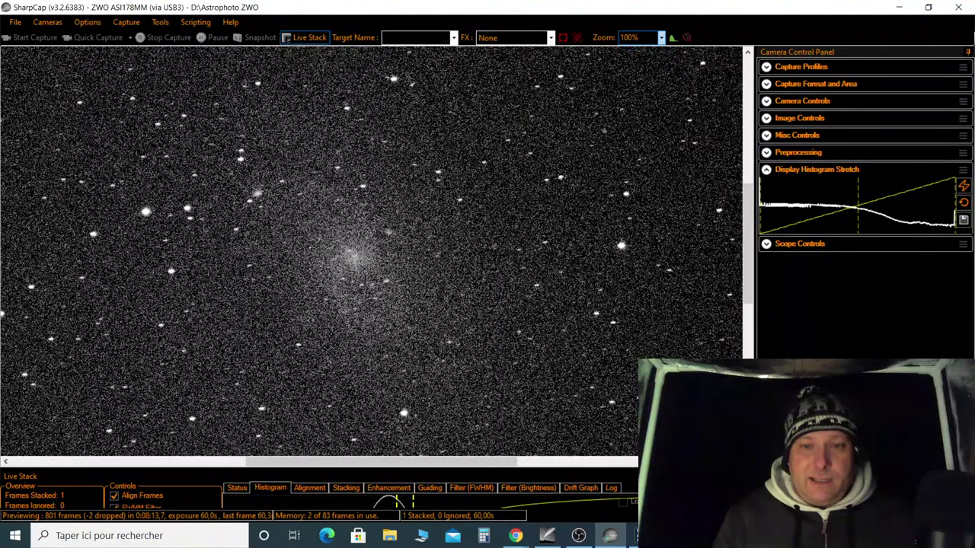
drag(320, 469, 320, 417)
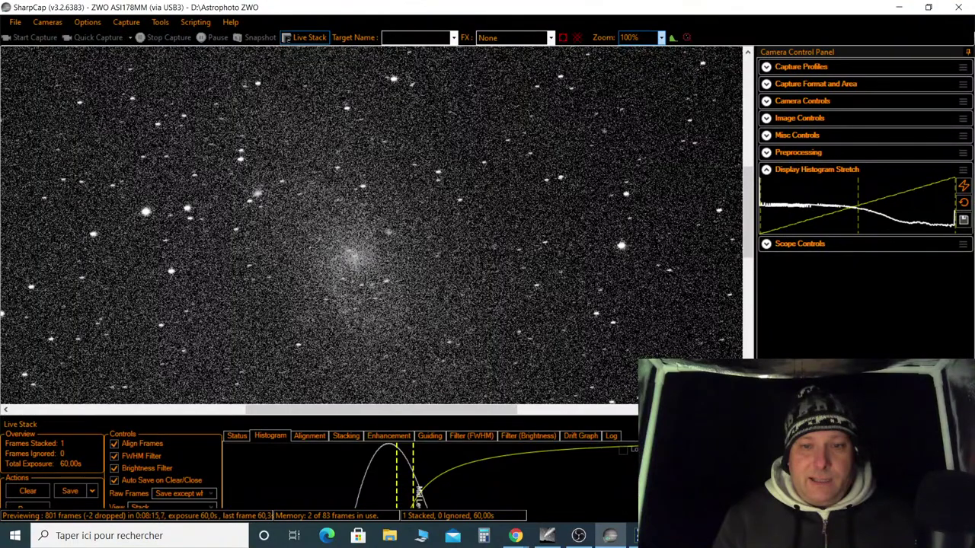
drag(396, 465, 330, 476)
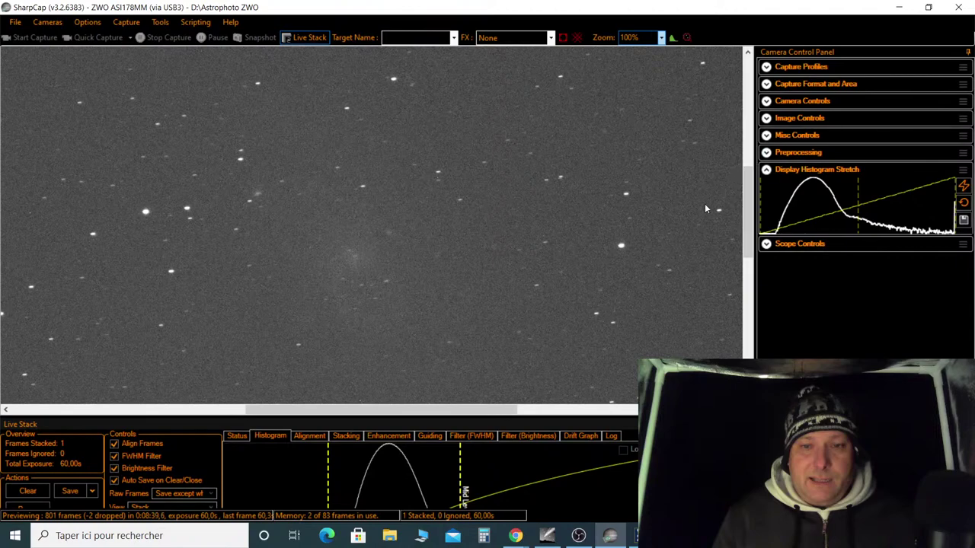
Reduce the camera exposure to 30 s in the Camera Controls
click(767, 101)
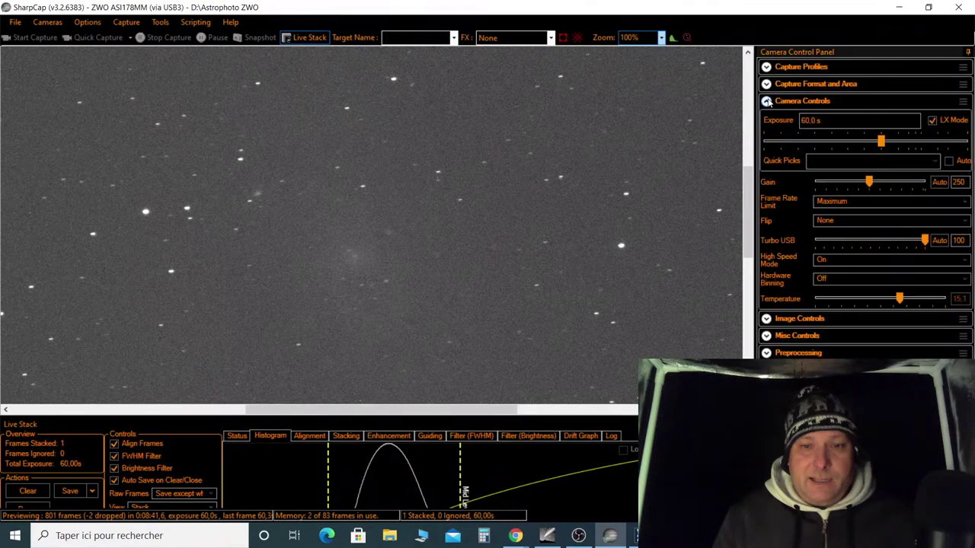
mouse_move(877, 139)
drag(882, 141, 864, 141)
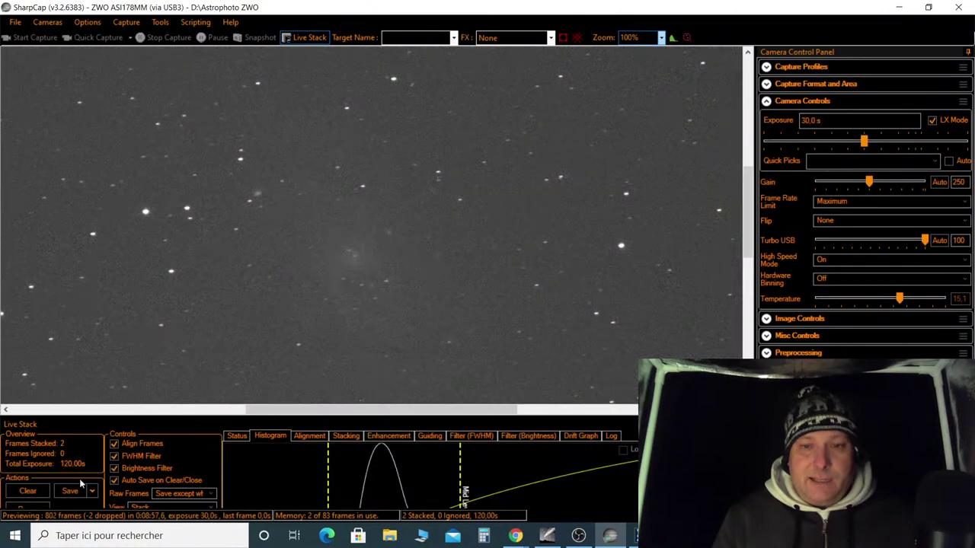
Clear the live stack to restart stacking and raise the histogram's mid level
click(31, 494)
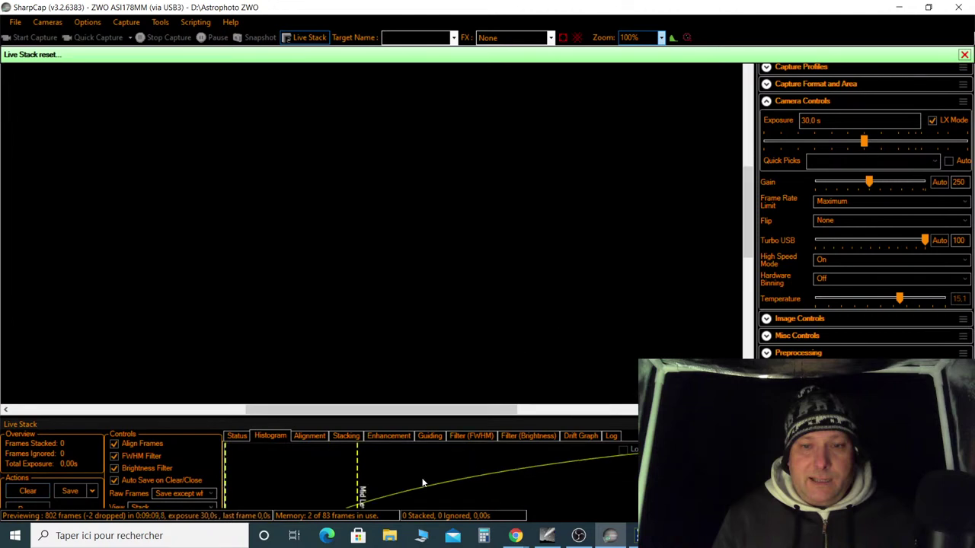
drag(356, 466, 473, 466)
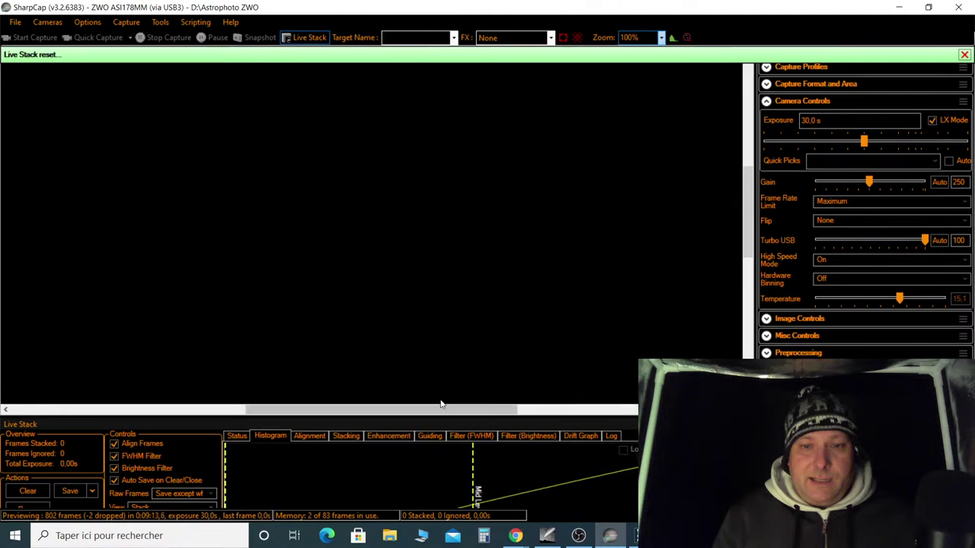
Switch to the YouTube window in Chrome, return to the channel's playlists and open the full Supernova playlist
mouse_move(517, 537)
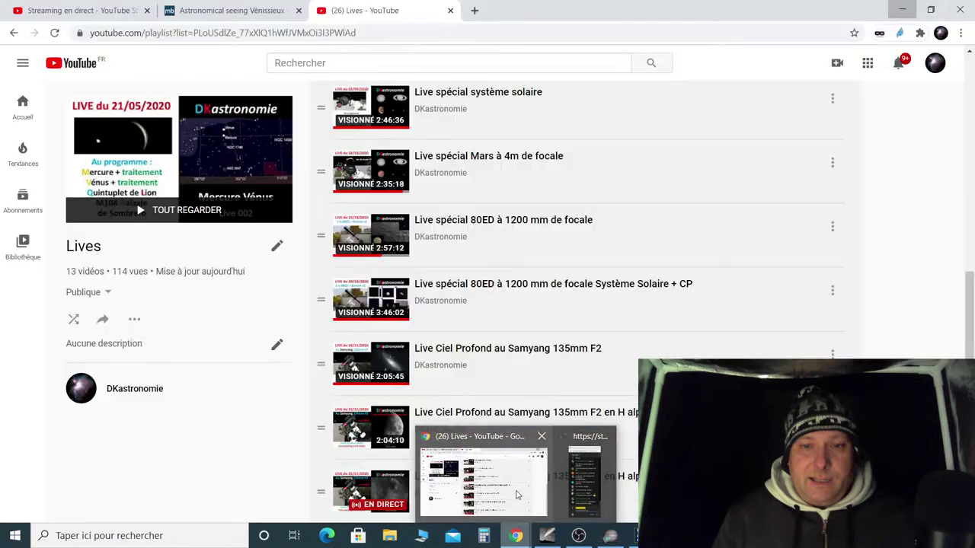
click(517, 496)
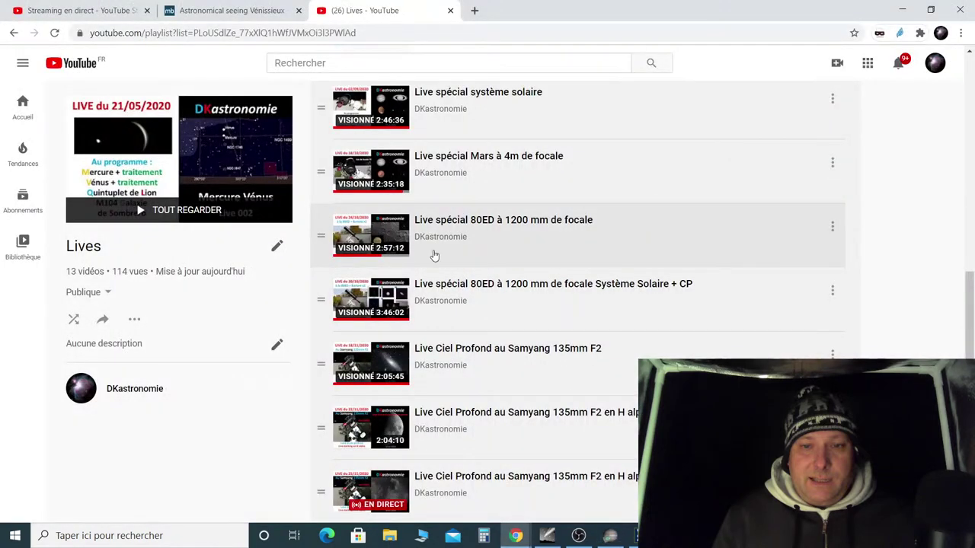
click(13, 32)
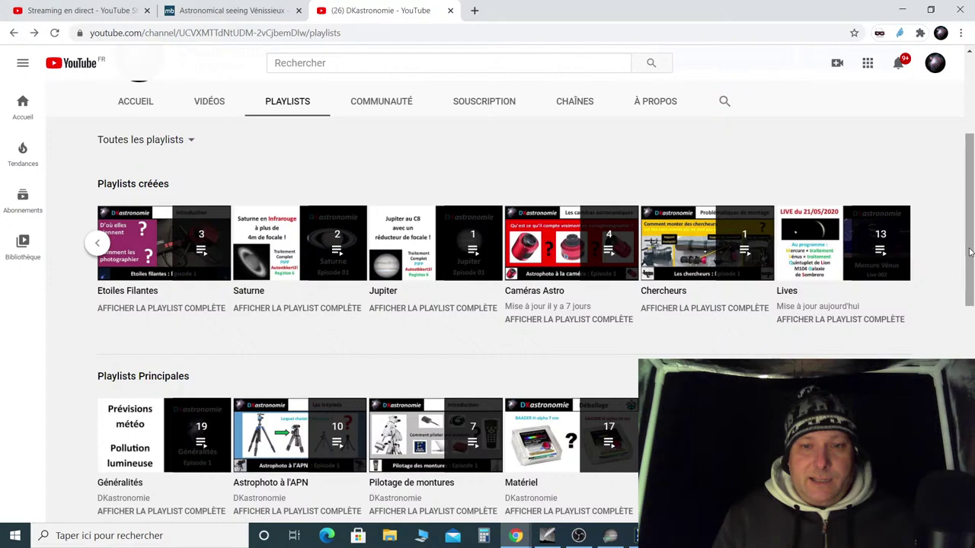
scroll(969, 252, down, 6)
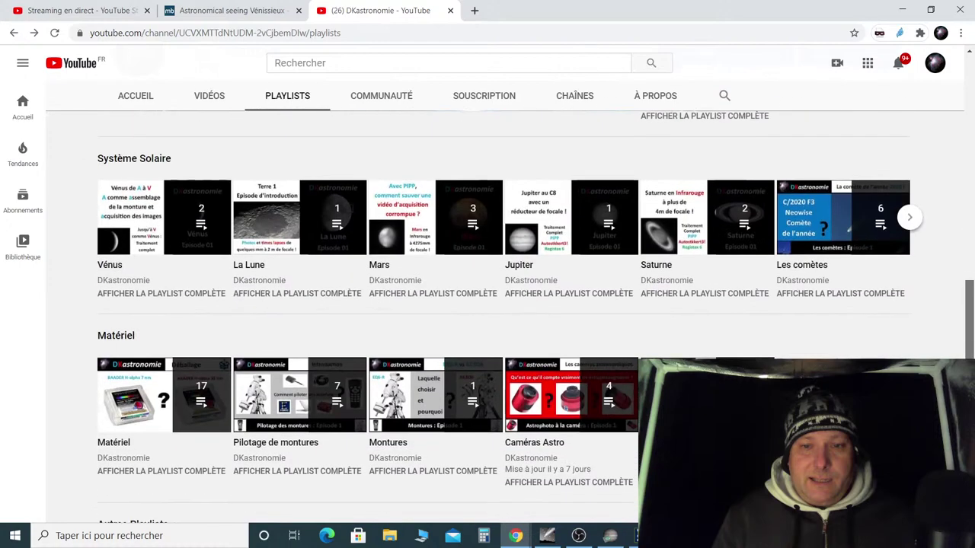
scroll(969, 252, down, 1)
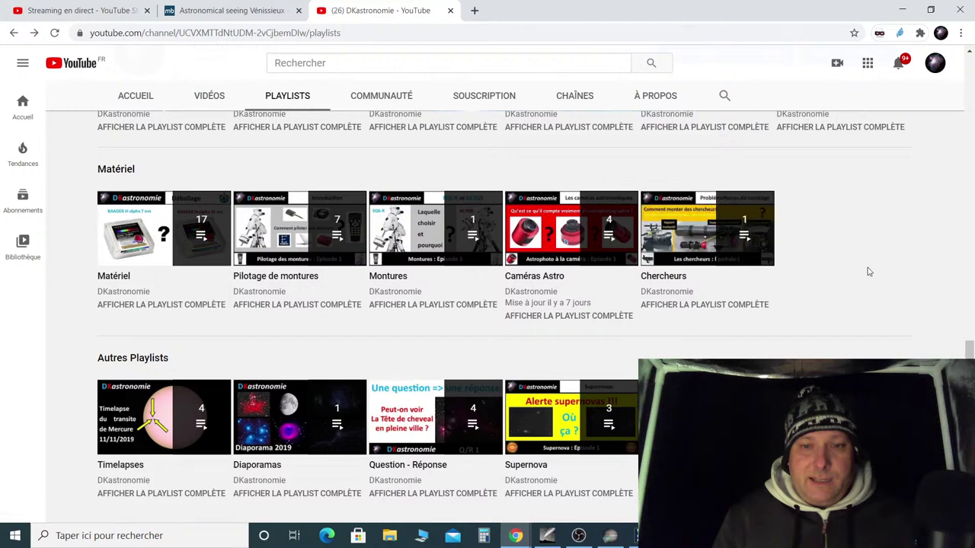
click(537, 497)
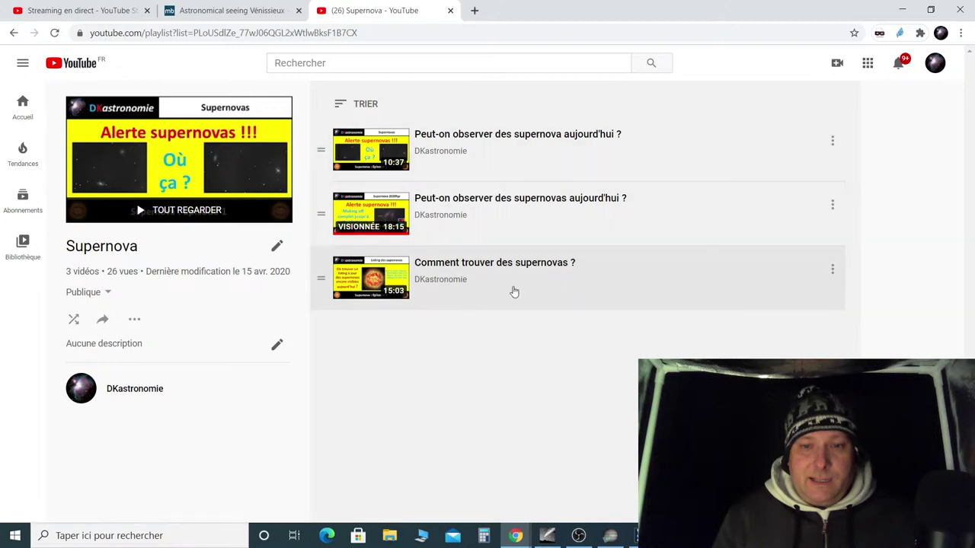
In File Explorer, open the folder E03 Listing de supernova under Data (D:), Youtube DKA, 21 Supernova
click(423, 538)
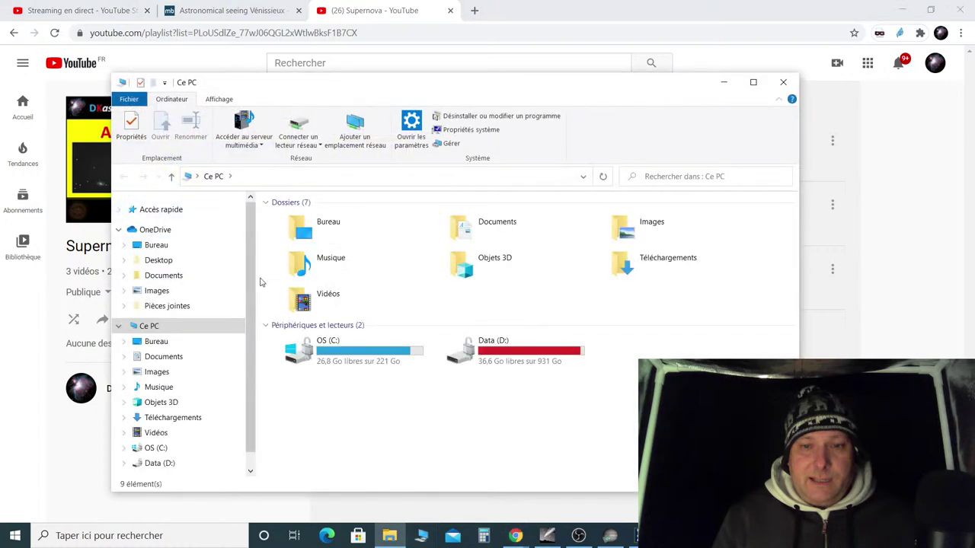
double_click(481, 355)
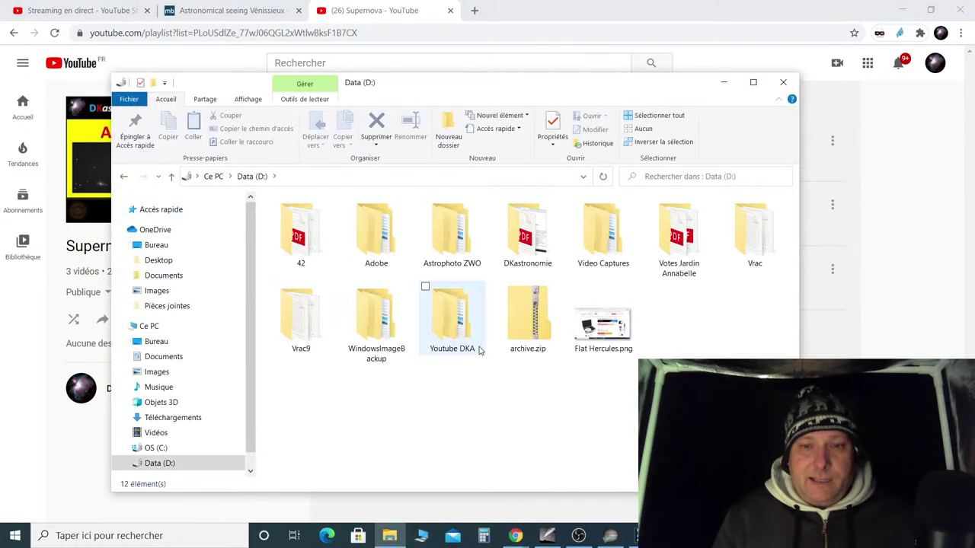
double_click(461, 337)
scroll(526, 381, down, 5)
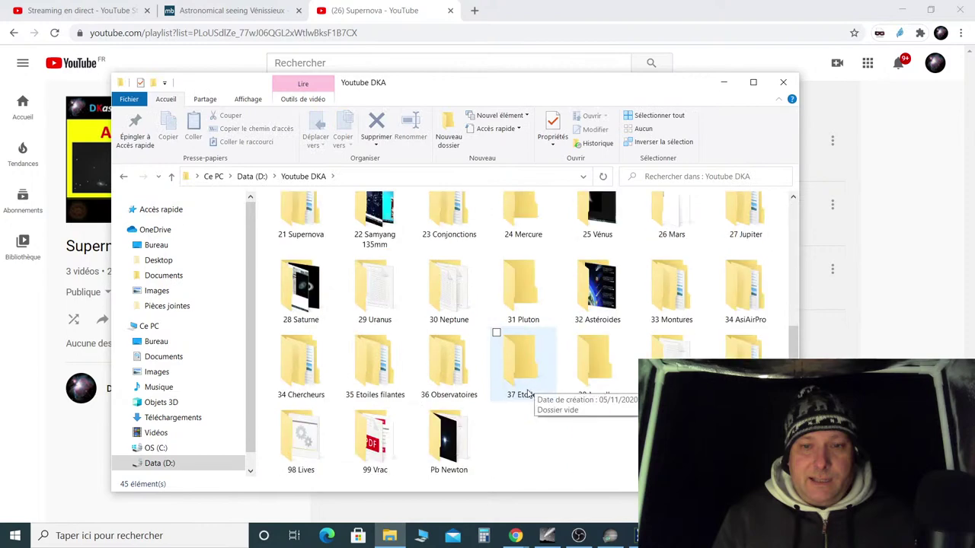
scroll(584, 383, up, 5)
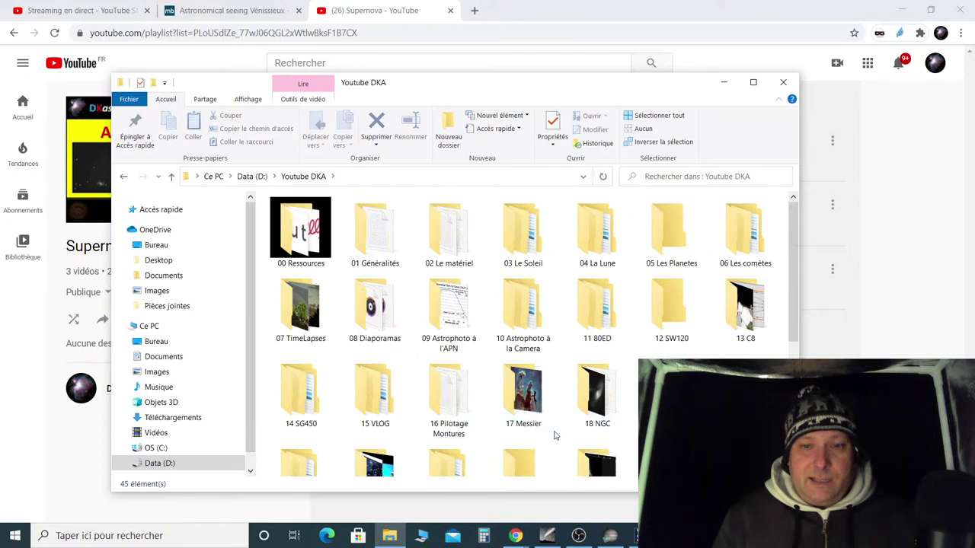
scroll(553, 433, down, 2)
double_click(301, 351)
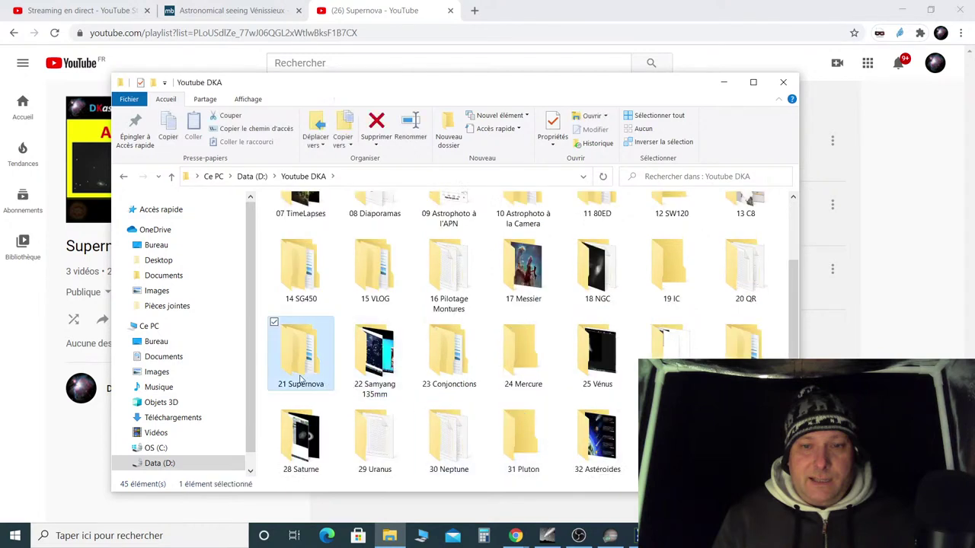
click(343, 252)
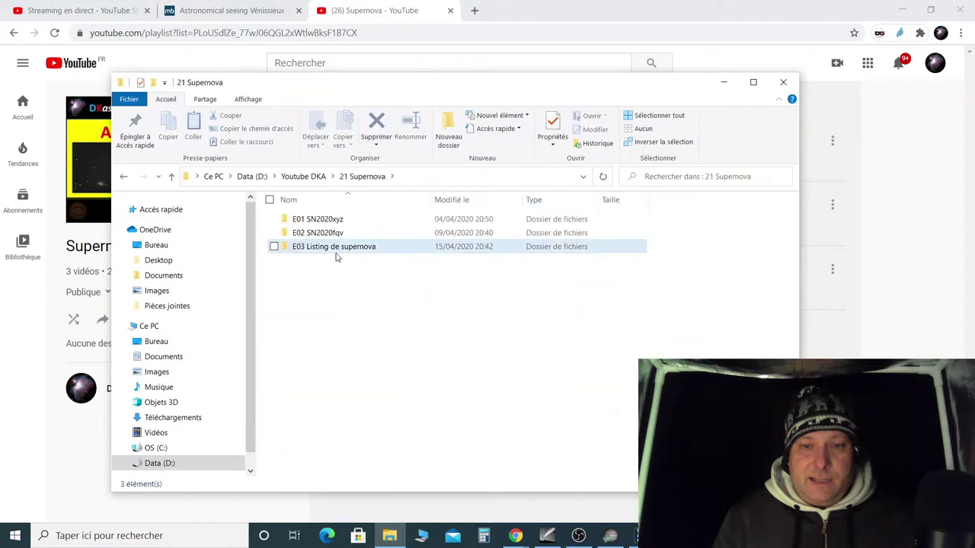
double_click(337, 251)
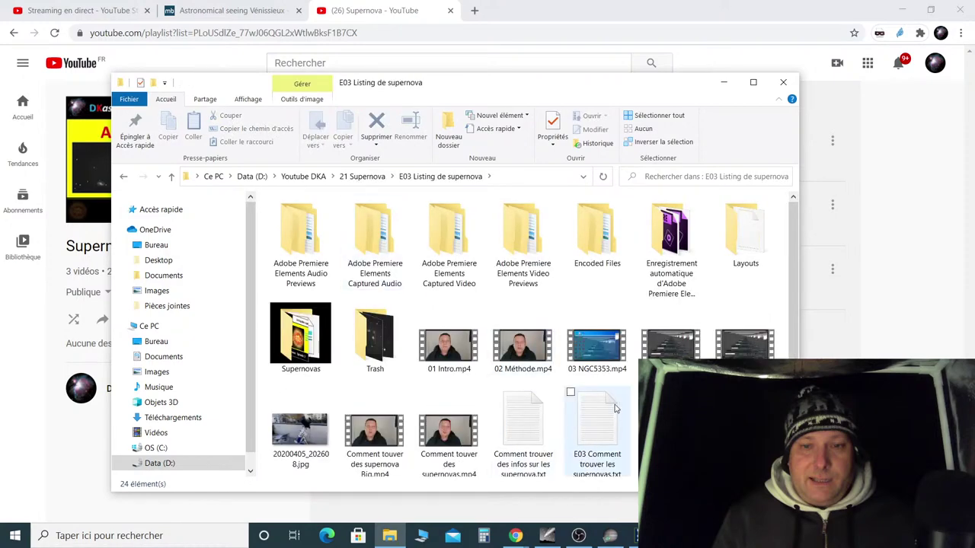
click(529, 438)
double_click(530, 438)
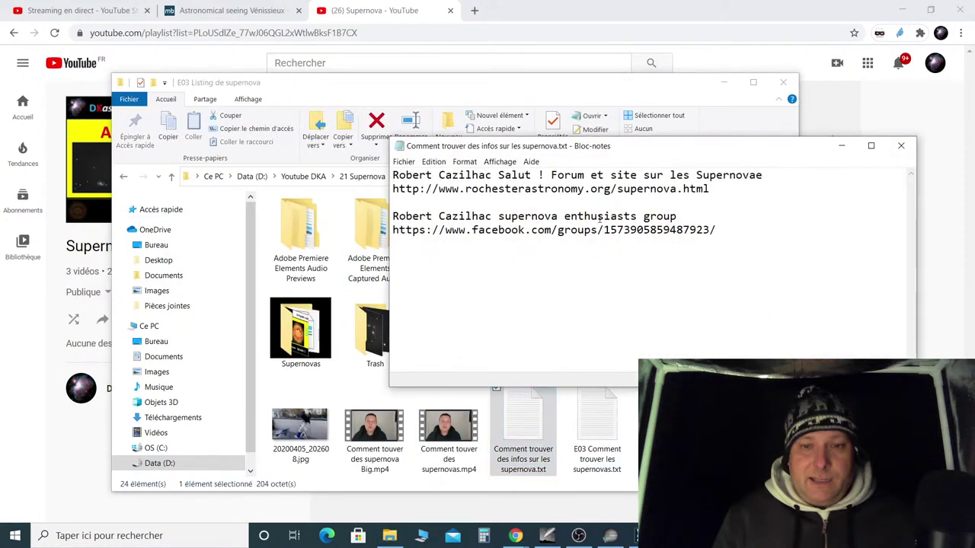
drag(709, 189, 374, 191)
key(ctrl+c)
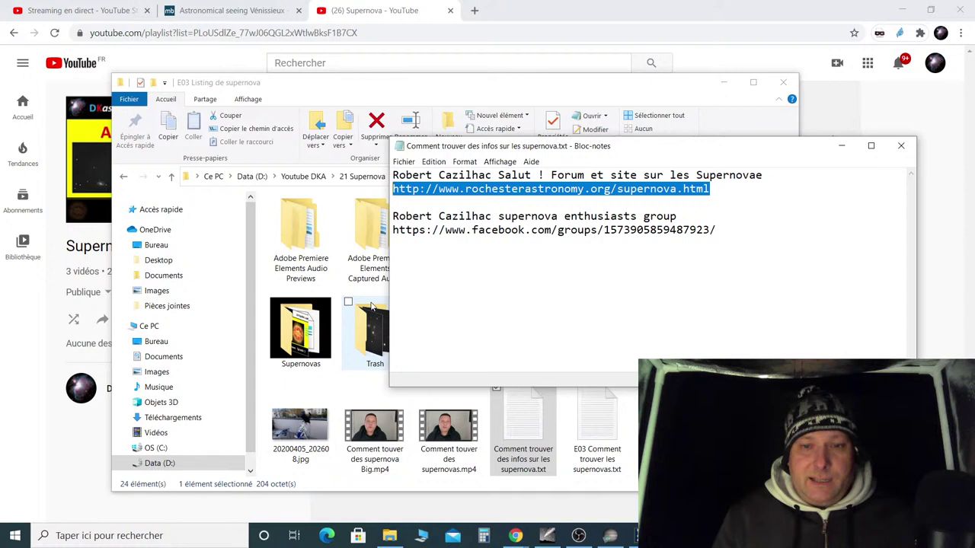
Load the copied supernova site address in a new Chrome tab
click(475, 10)
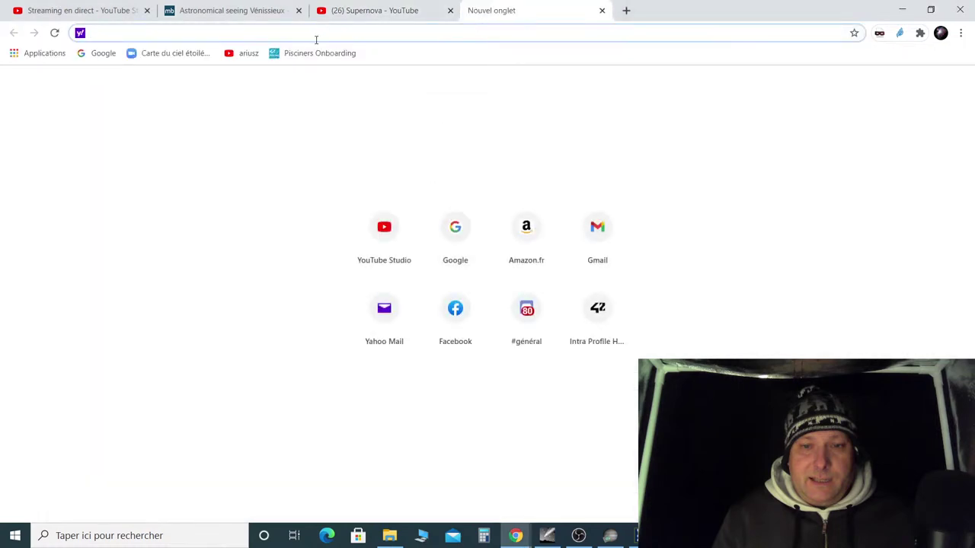
key(ctrl+v)
key(Return)
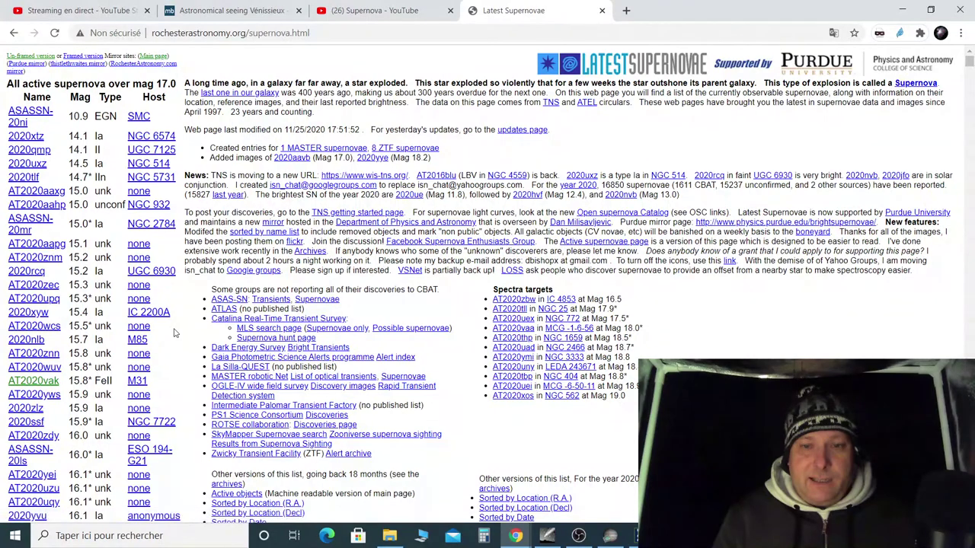
Examine the list of all active supernovae over mag 17.0, comparing their magnitudes, types and host galaxies
scroll(176, 327, down, 5)
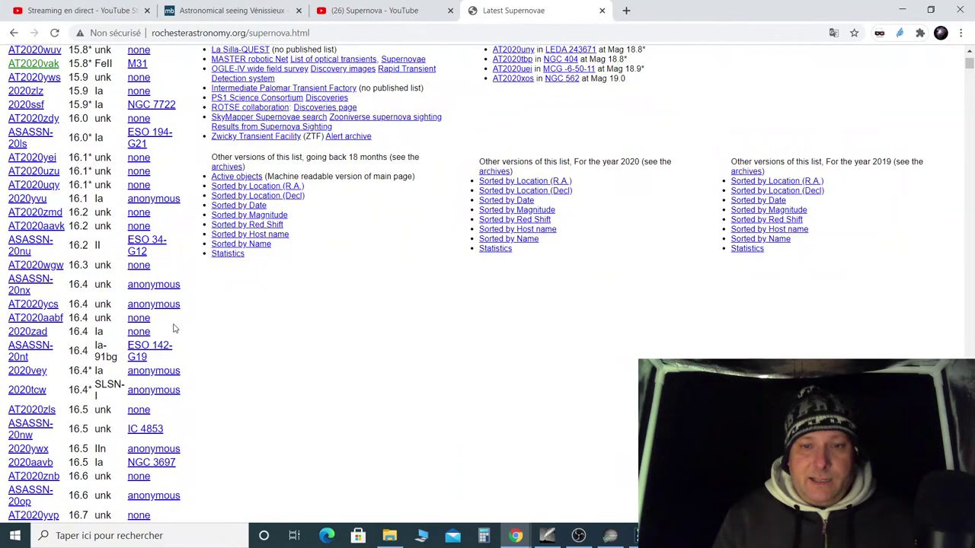
scroll(174, 329, down, 5)
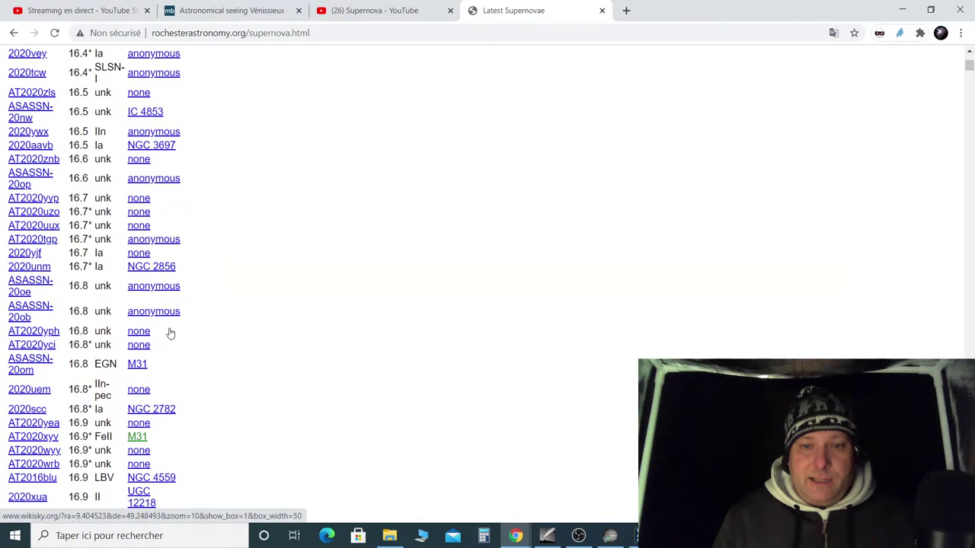
scroll(241, 307, down, 2)
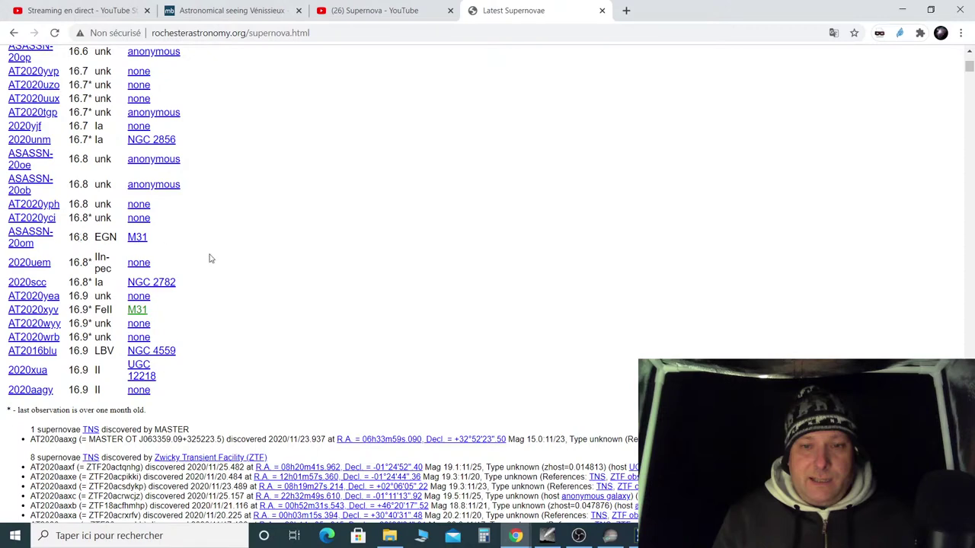
scroll(225, 263, down, 2)
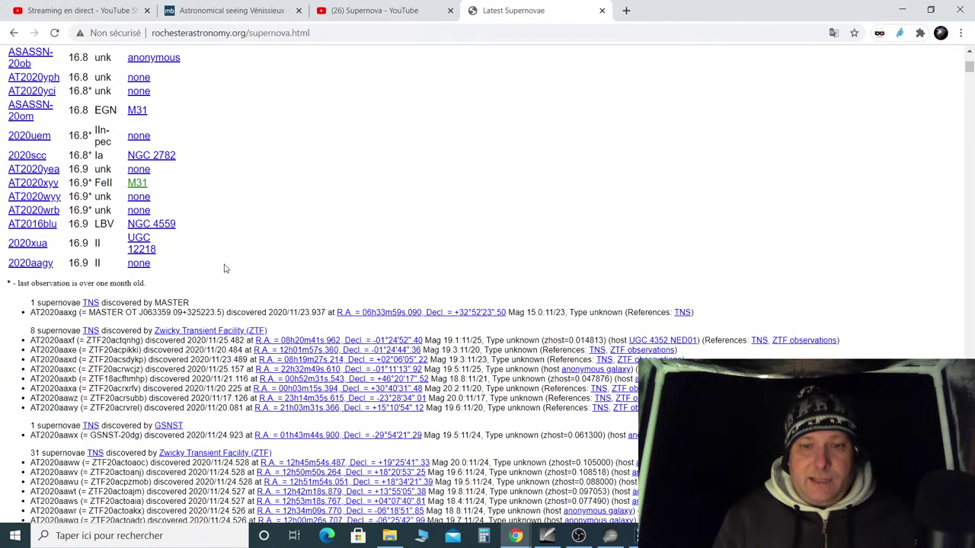
scroll(225, 270, up, 4)
scroll(225, 273, up, 2)
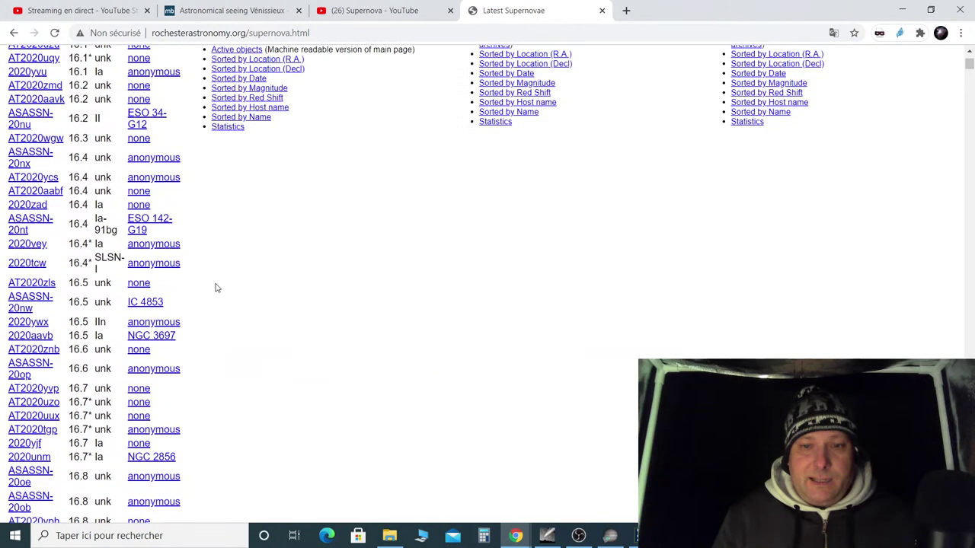
scroll(213, 326, up, 3)
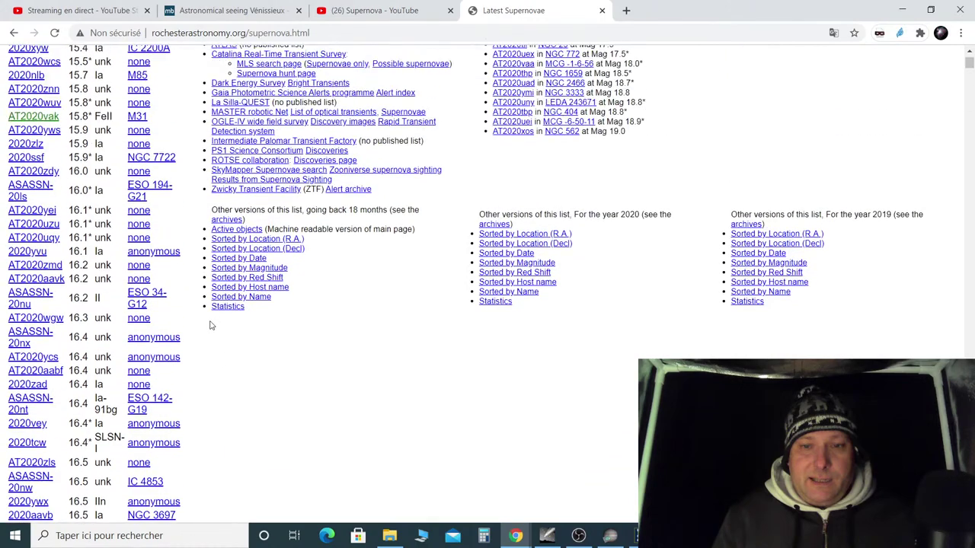
scroll(202, 348, down, 4)
scroll(202, 348, up, 4)
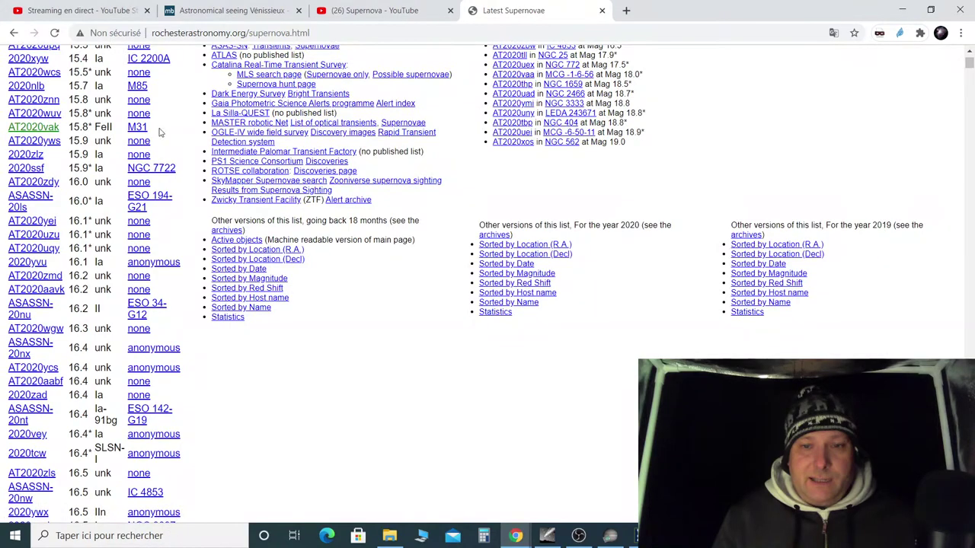
scroll(160, 132, up, 4)
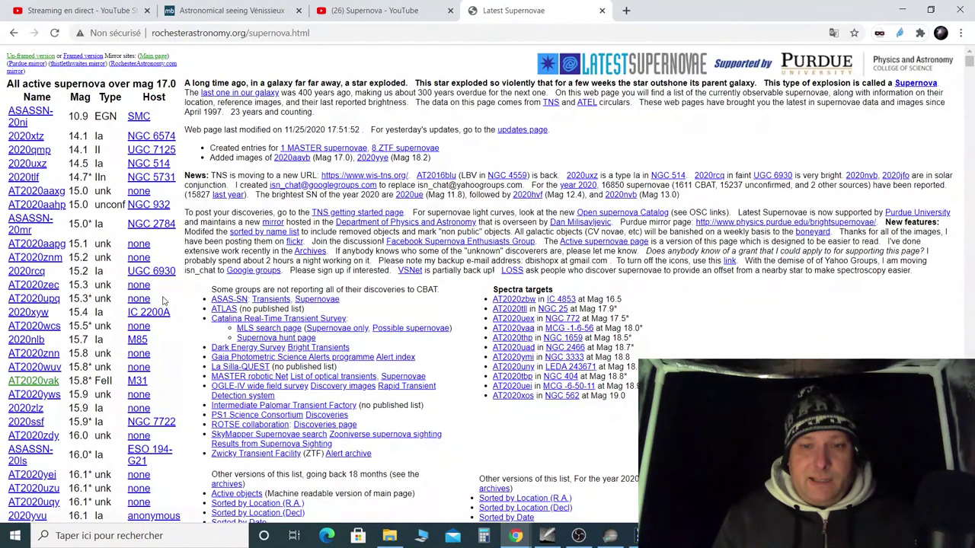
scroll(162, 354, down, 3)
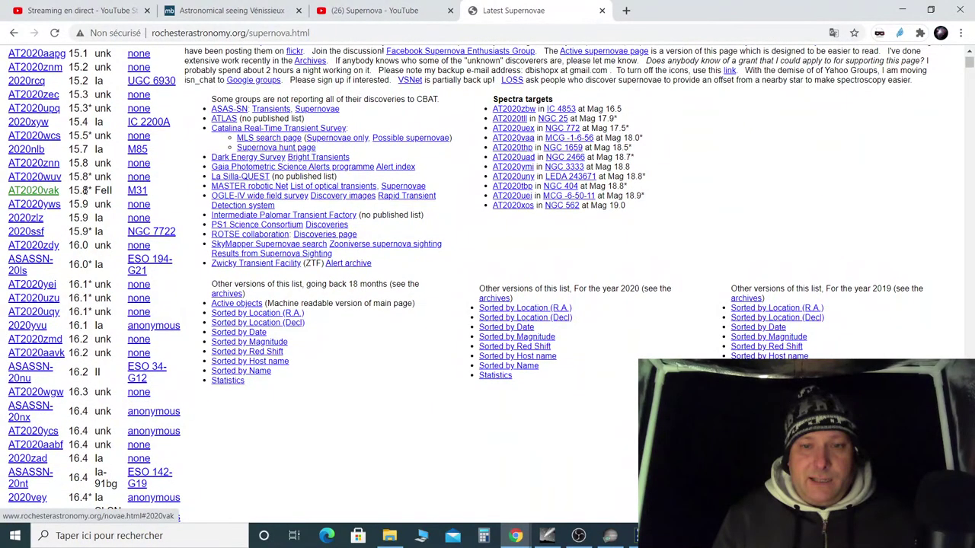
scroll(143, 304, down, 6)
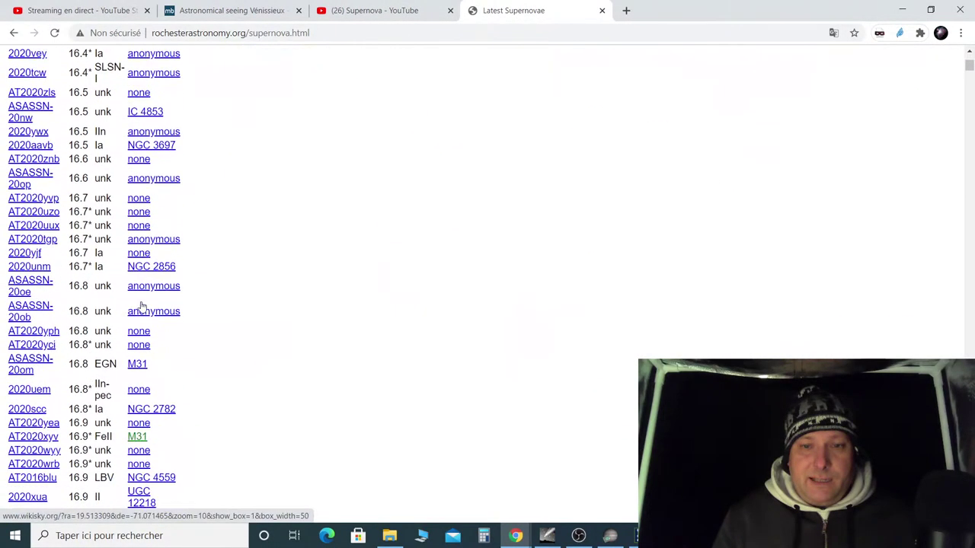
scroll(141, 305, down, 3)
scroll(215, 289, up, 14)
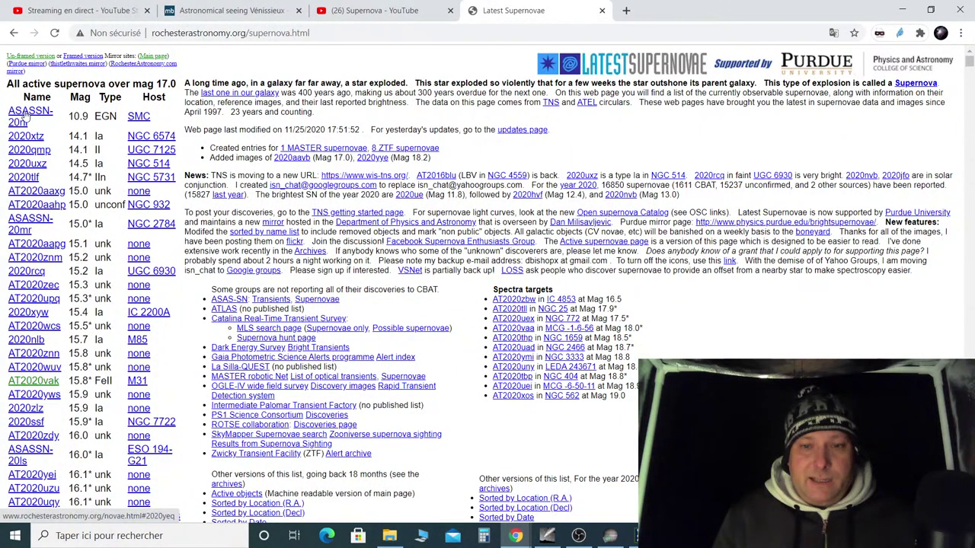
View the sky map of the host SMC, return to the supernova list and open the ASASSN-20ni entry
click(134, 119)
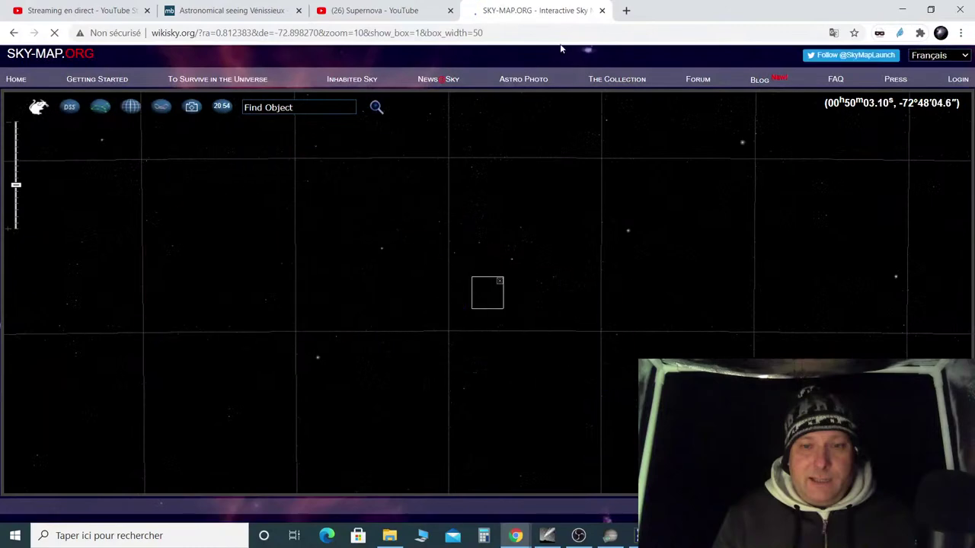
click(14, 34)
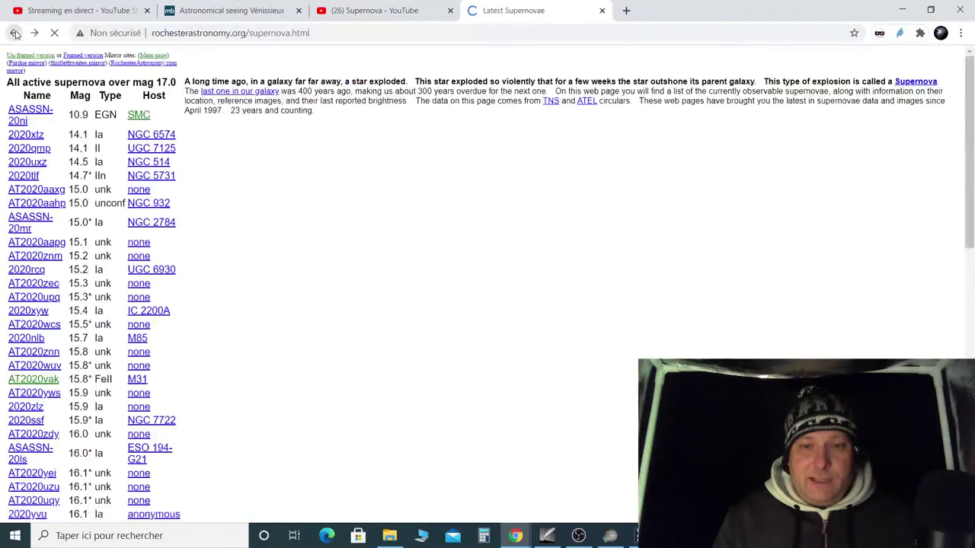
click(40, 114)
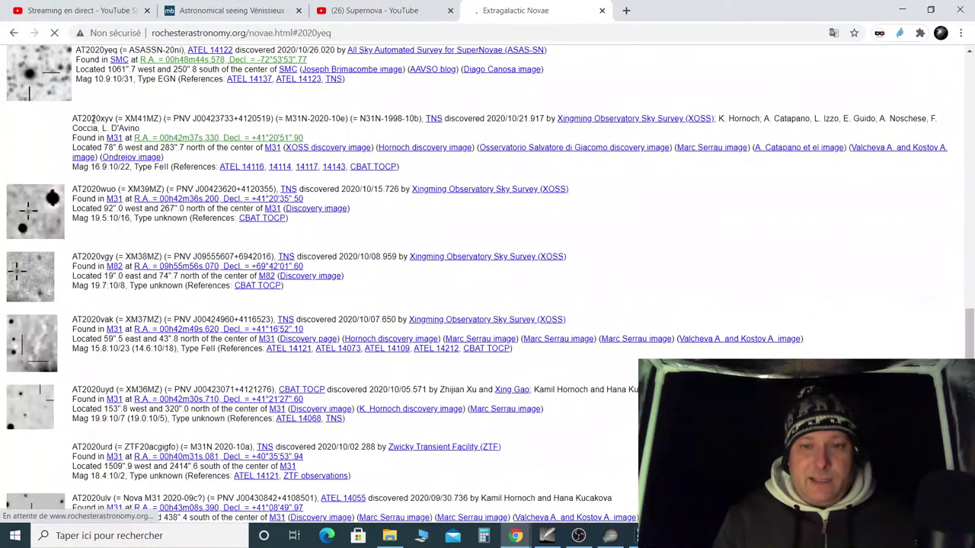
scroll(206, 122, up, 2)
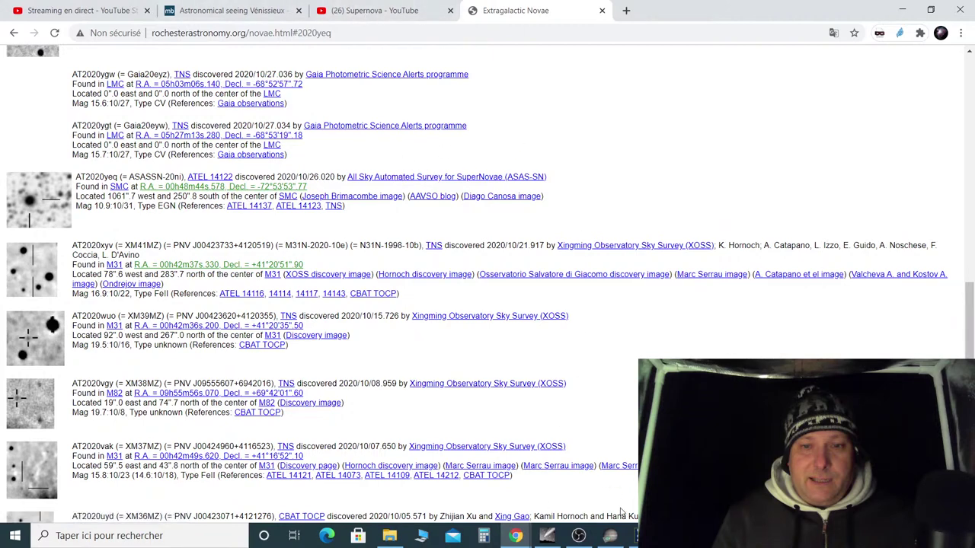
Return to SharpCap, clear the live stack and bring the histogram's black and mid levels close around the curve
click(612, 537)
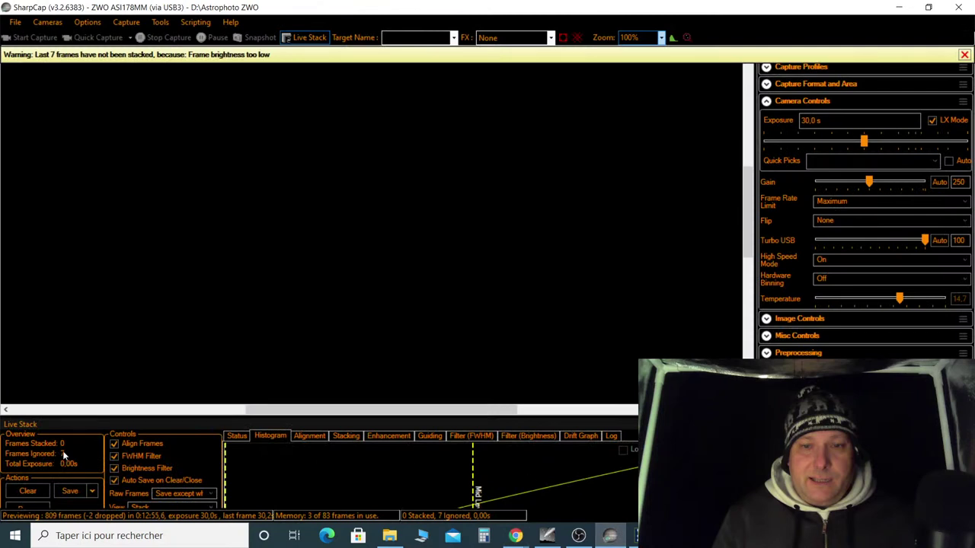
click(29, 492)
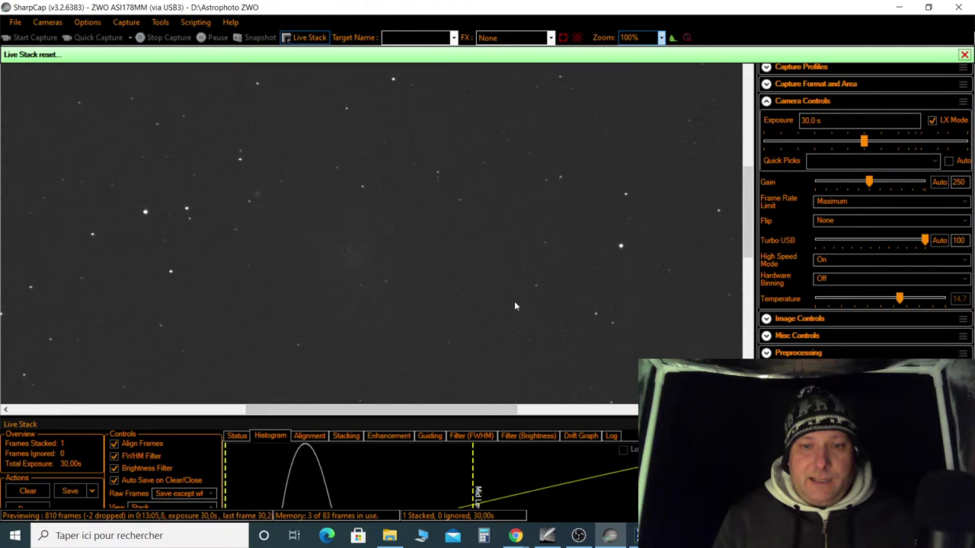
drag(225, 473, 353, 478)
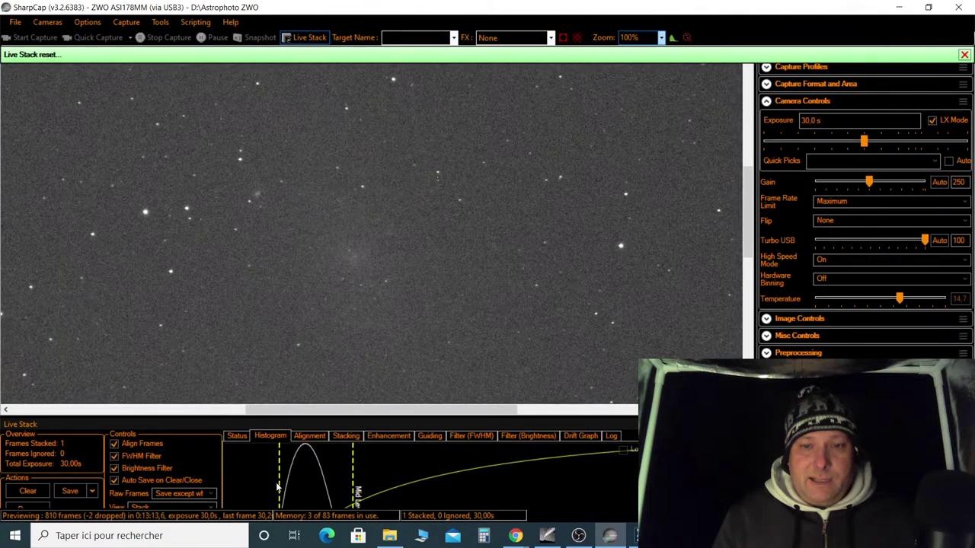
Raise the live stack histogram's black level to the curve's rising edge and bring the mid level in just past its falling edge
drag(277, 485, 293, 497)
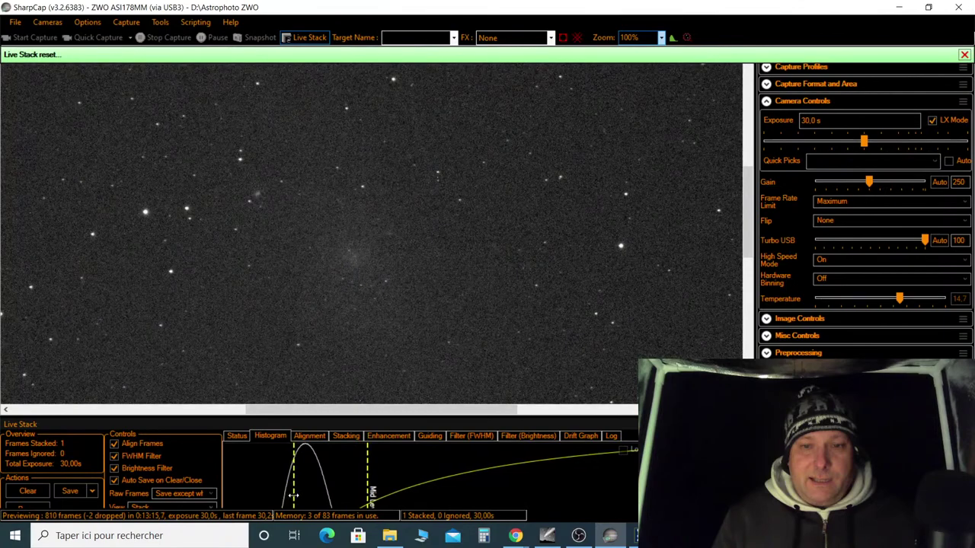
drag(370, 495, 336, 495)
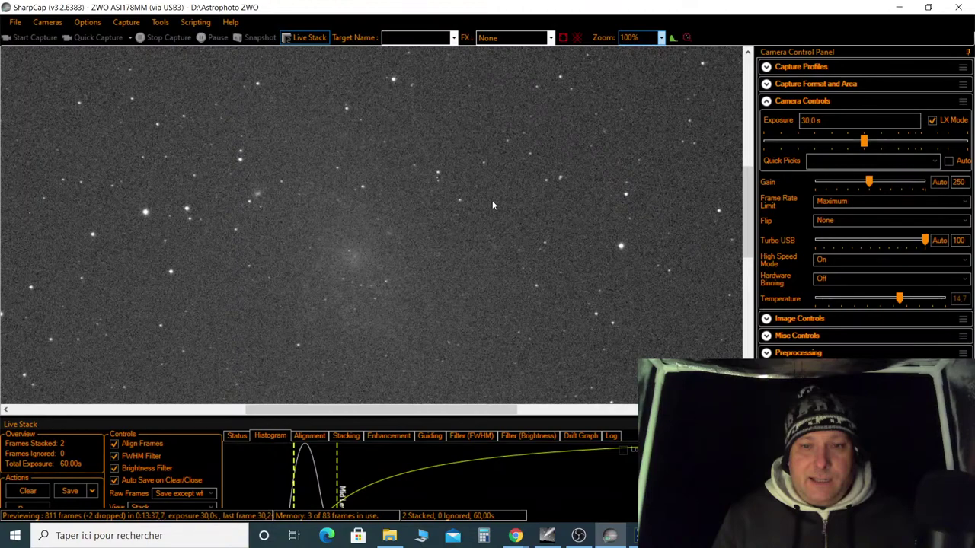
drag(744, 221, 744, 239)
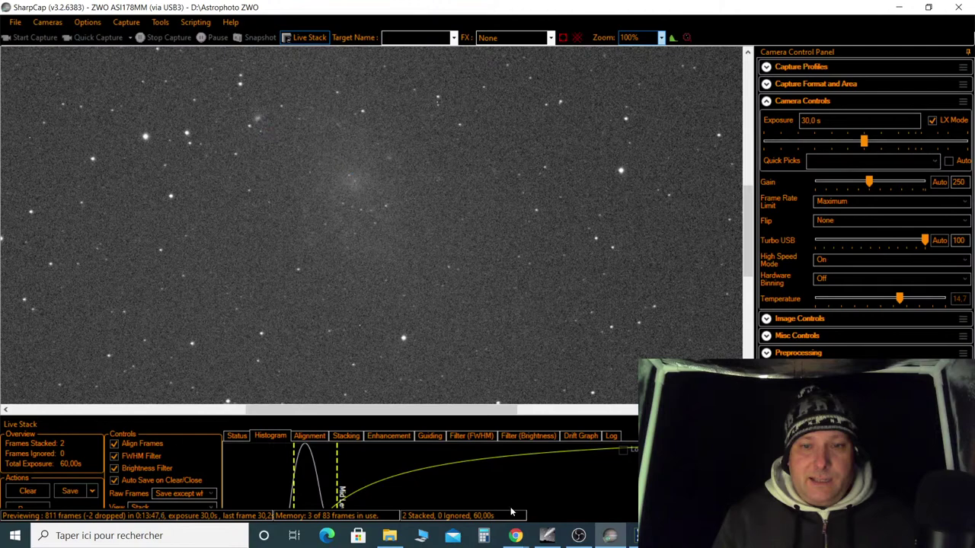
Switch to Cartes du Ciel and locate comet C/2020 M3 (ATLAS) between Taurus and Orion, starting from M 33
click(547, 535)
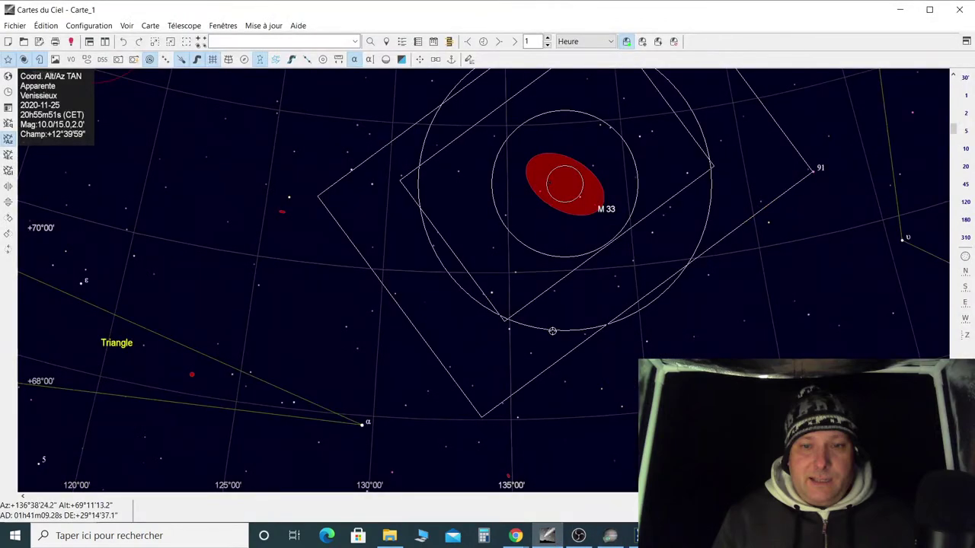
scroll(556, 350, down, 3)
scroll(544, 351, down, 3)
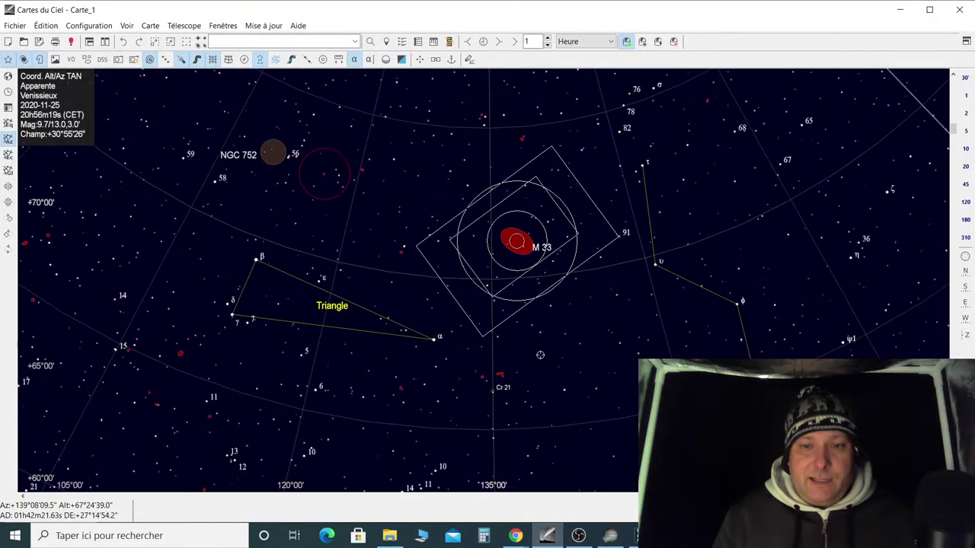
scroll(539, 355, down, 4)
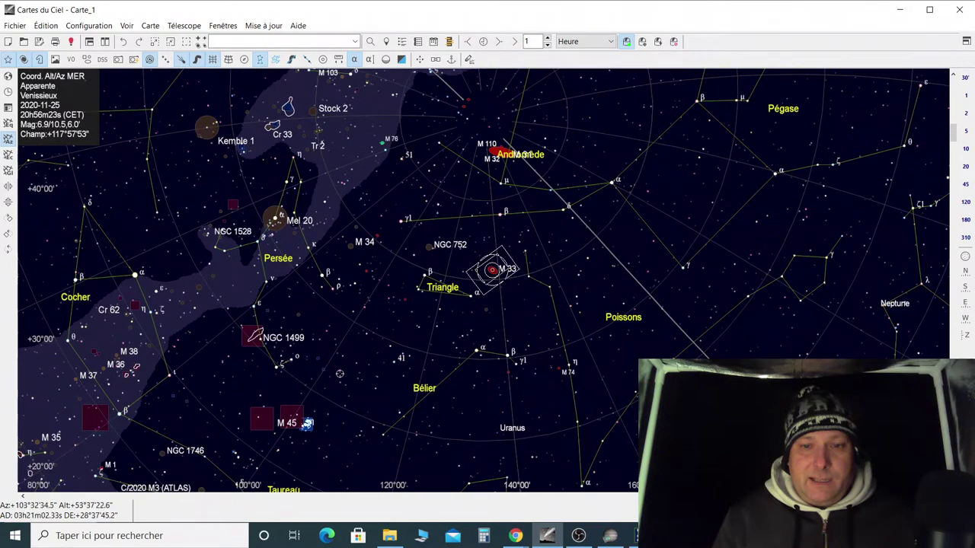
drag(321, 386, 366, 312)
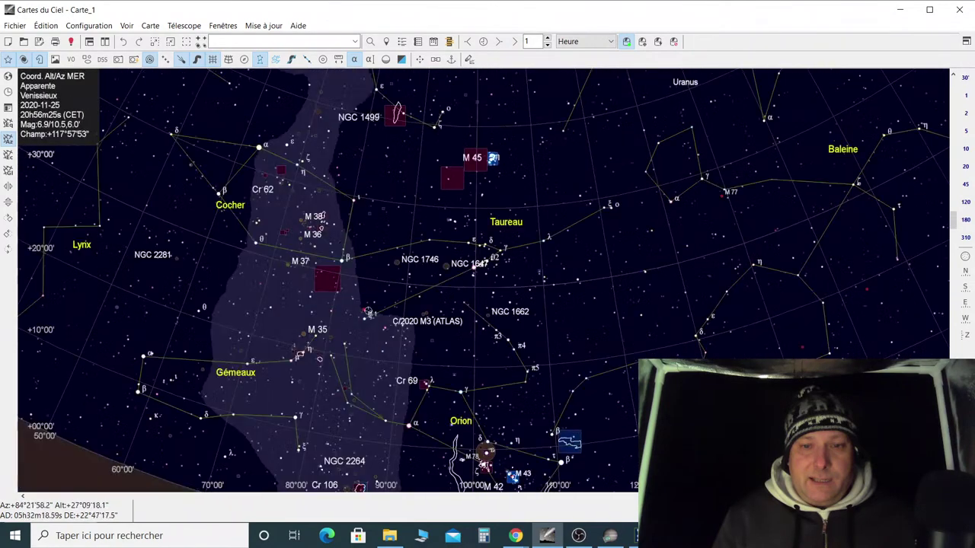
drag(387, 379, 397, 219)
scroll(365, 347, up, 3)
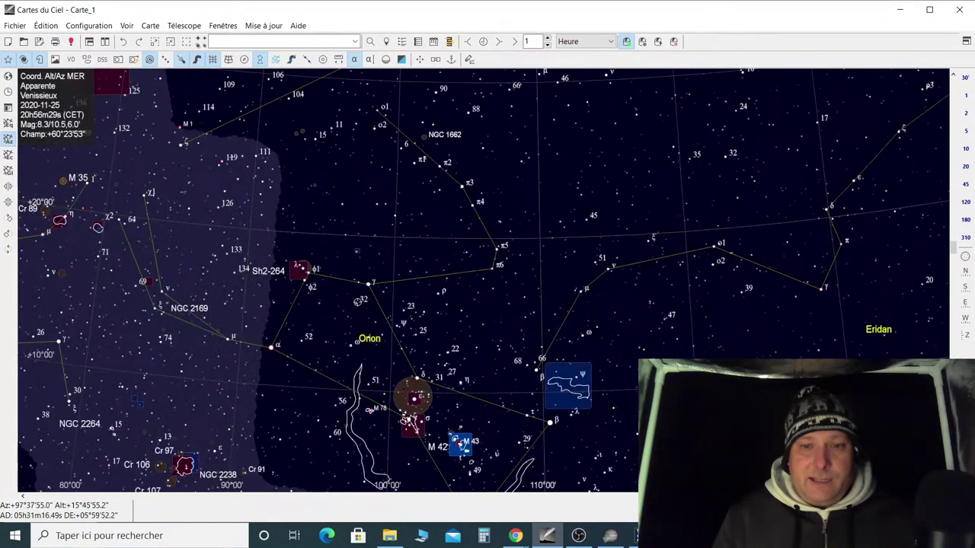
drag(253, 401, 295, 271)
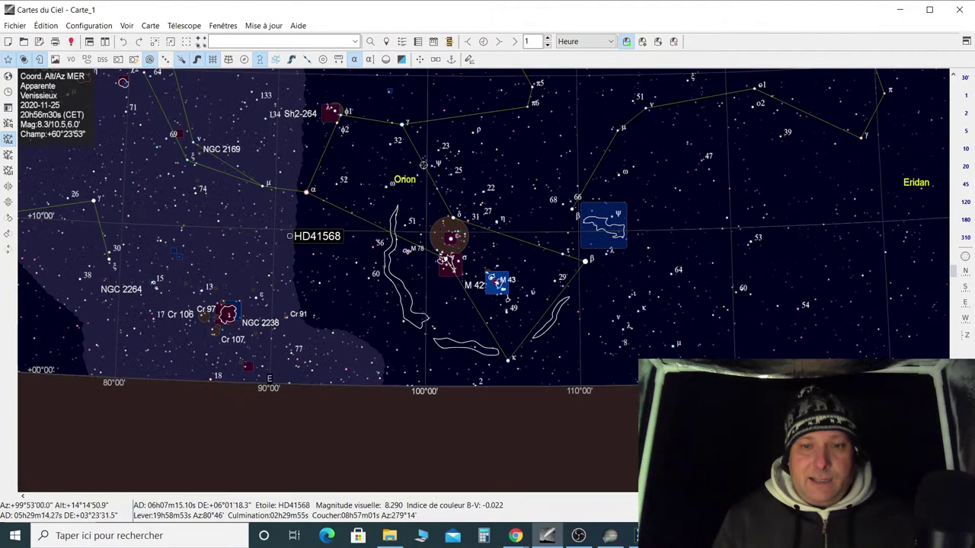
drag(381, 121, 354, 311)
scroll(353, 311, up, 1)
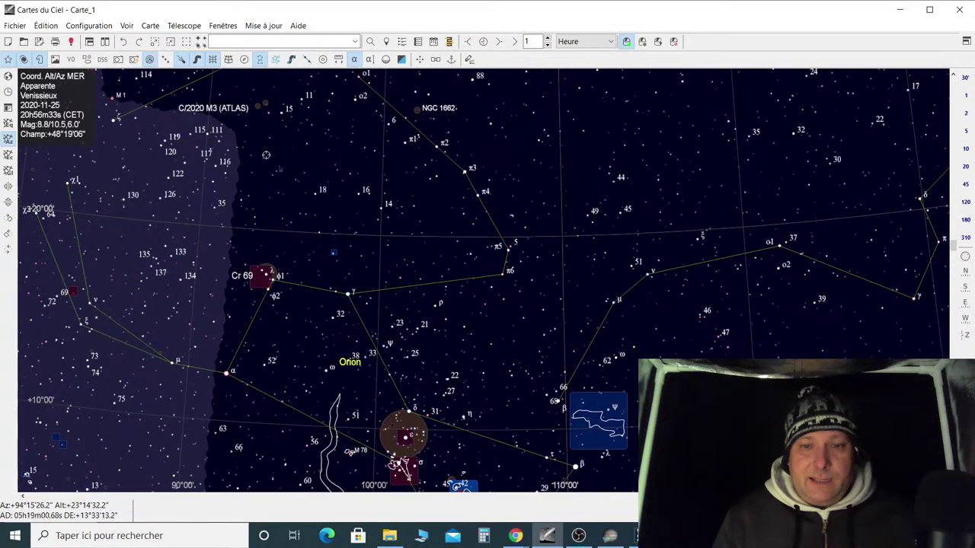
drag(224, 140, 423, 269)
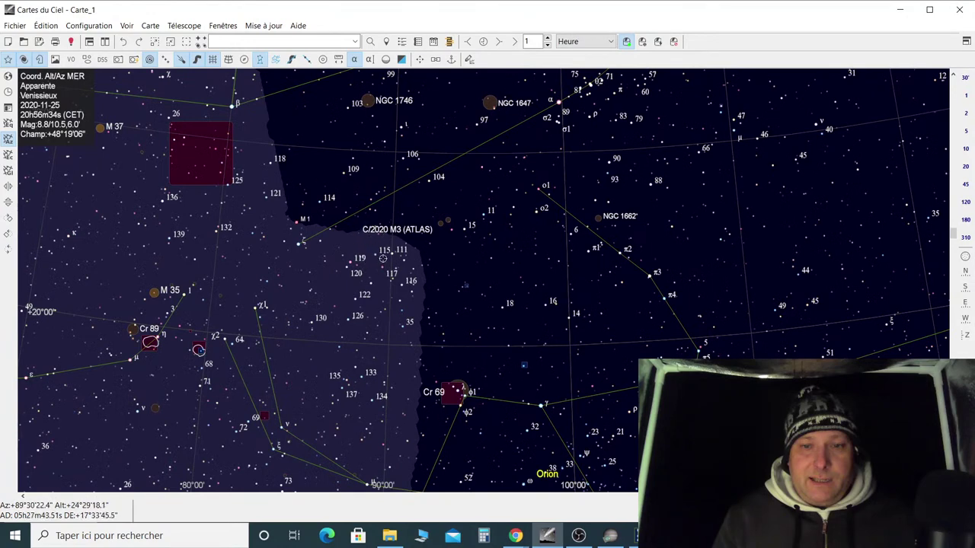
scroll(360, 240, up, 4)
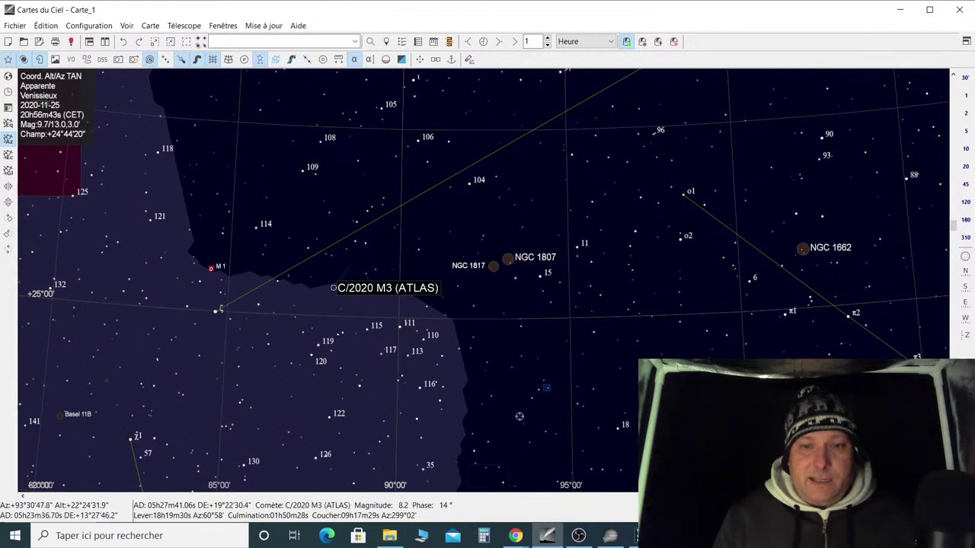
Examine the comet's surroundings near Orion and M 1, and select C/2020 M3 (ATLAS) to display its data
scroll(519, 416, down, 4)
scroll(518, 417, down, 1)
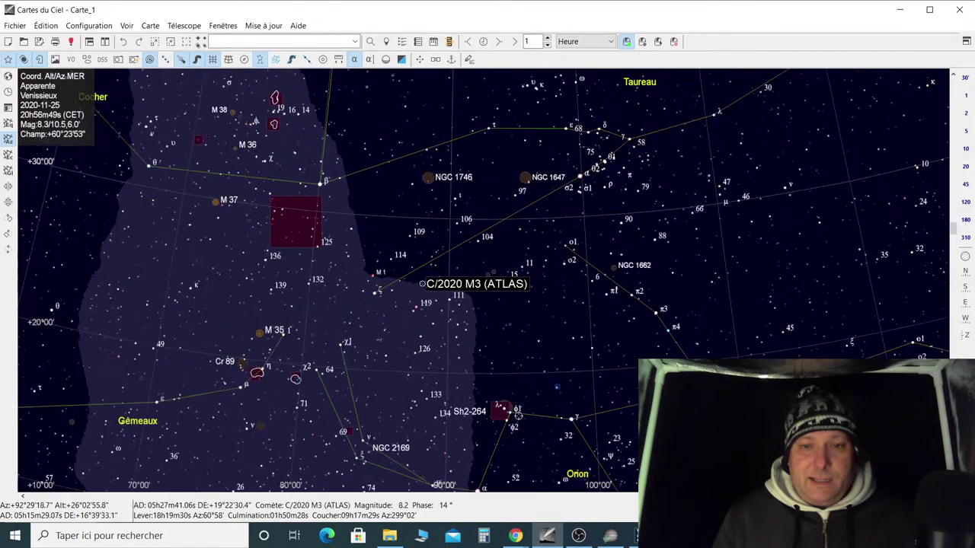
drag(522, 460, 457, 359)
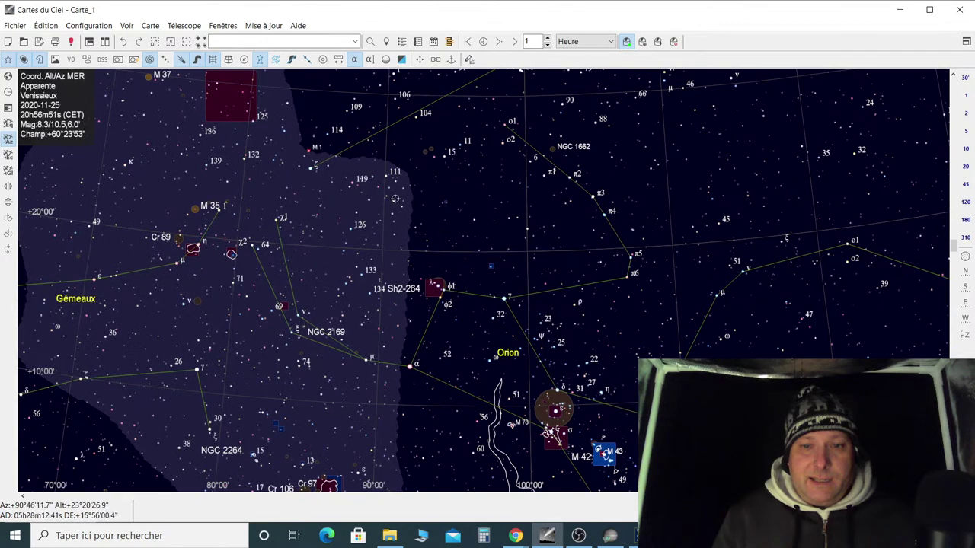
scroll(355, 188, up, 3)
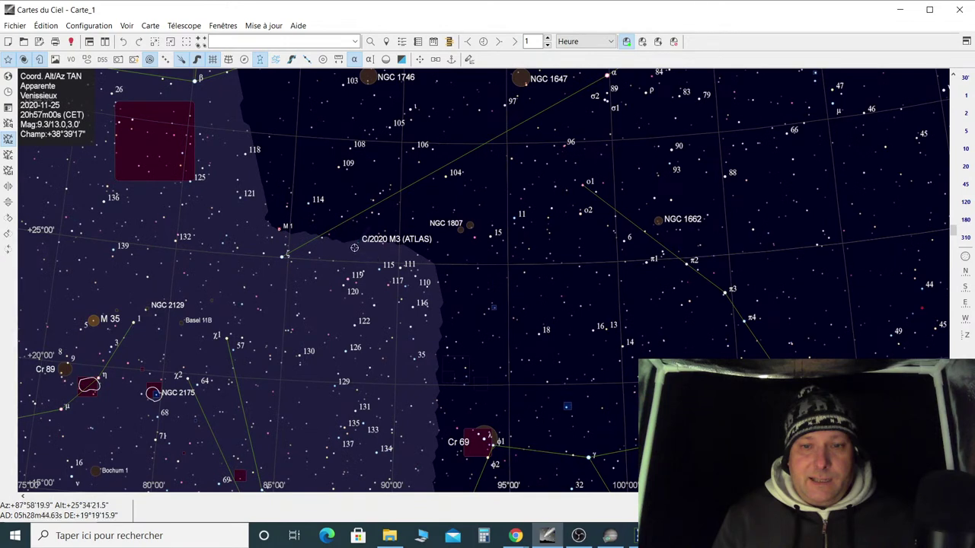
click(358, 242)
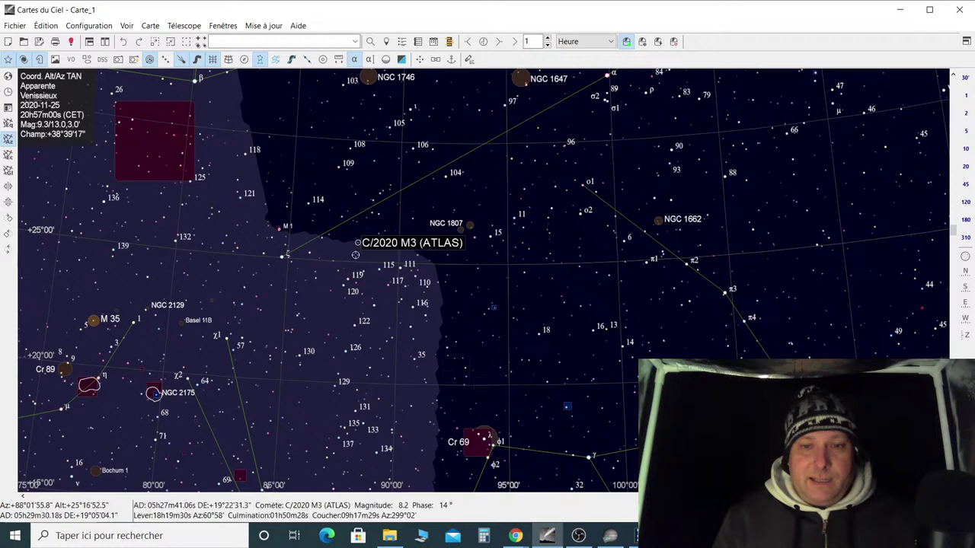
Examine comet C/2020 M3 (ATLAS) and its tail in close-up on the chart
scroll(346, 272, up, 3)
scroll(351, 272, up, 2)
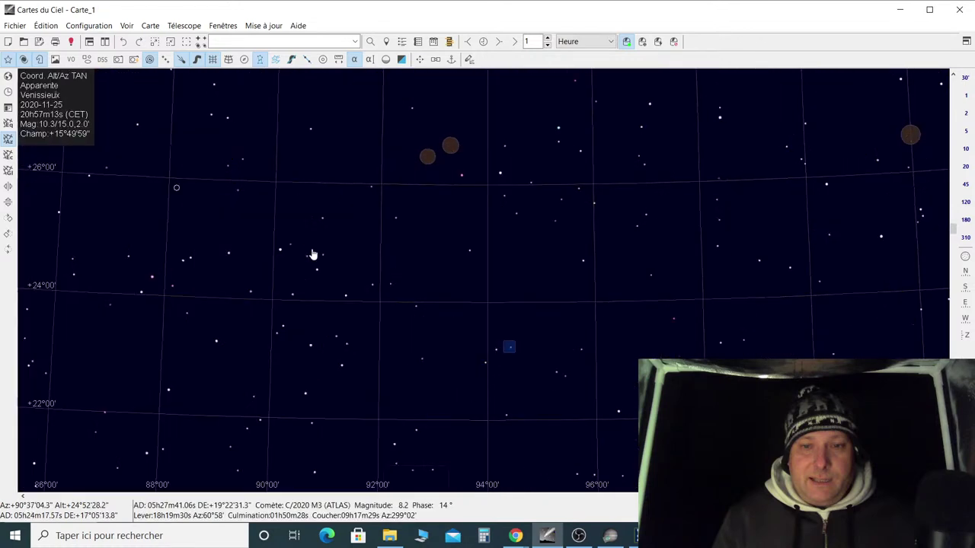
scroll(430, 336, up, 2)
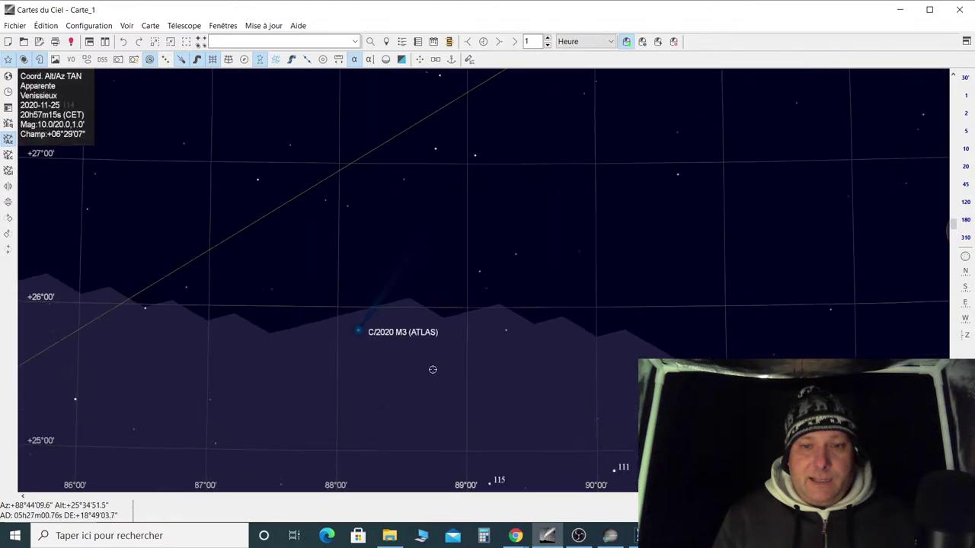
scroll(409, 384, up, 2)
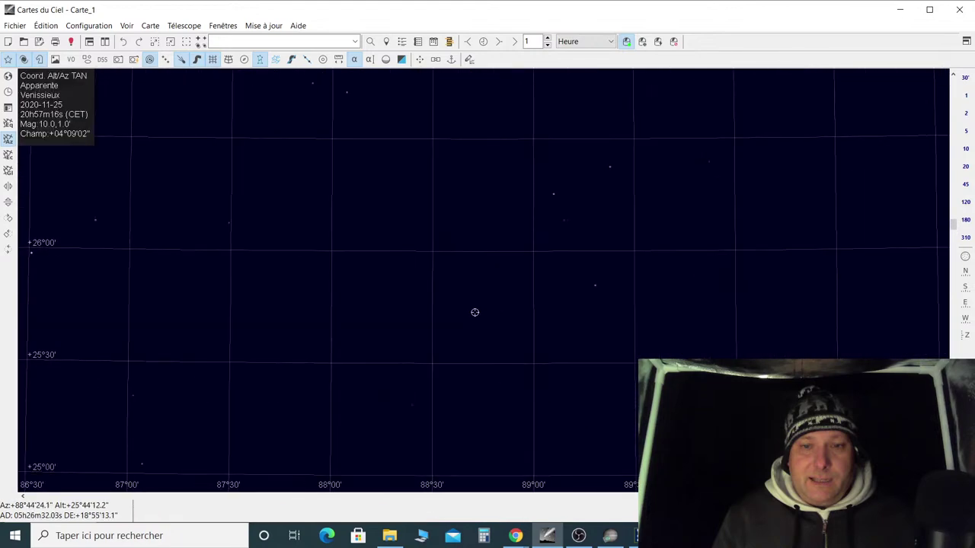
scroll(438, 331, up, 1)
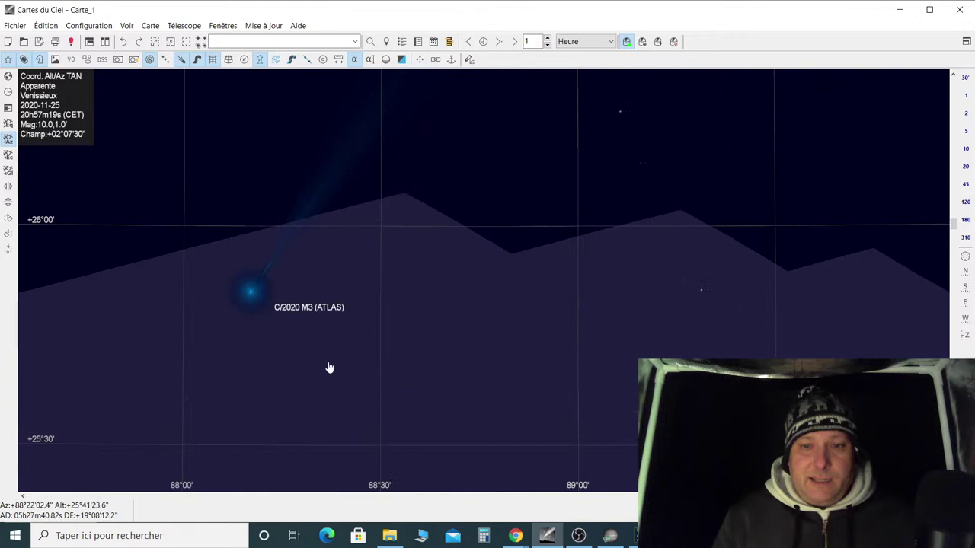
drag(328, 368, 453, 340)
Examine where the comet lies relative to M 1 and the constellations Taurus, Gemini and Orion
scroll(418, 327, down, 1)
scroll(405, 351, down, 5)
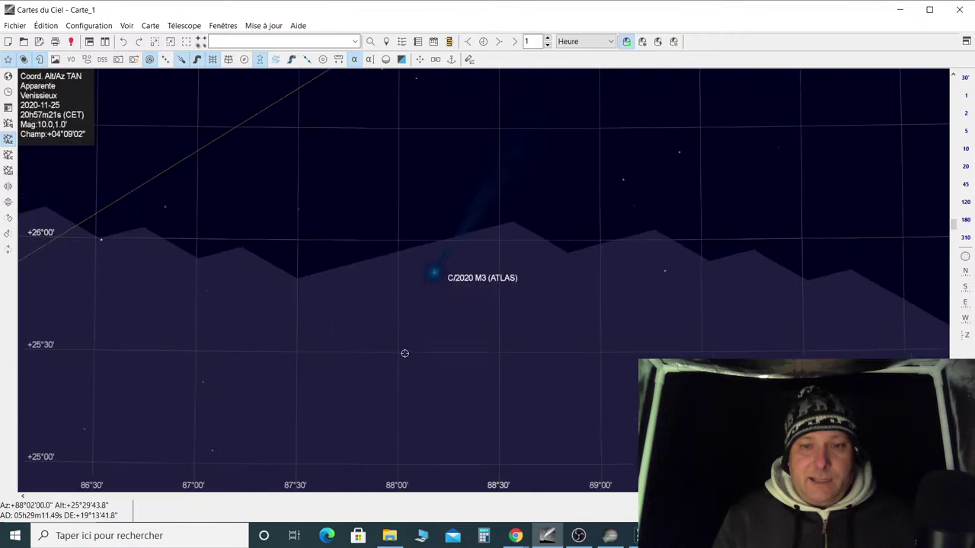
scroll(405, 358, down, 1)
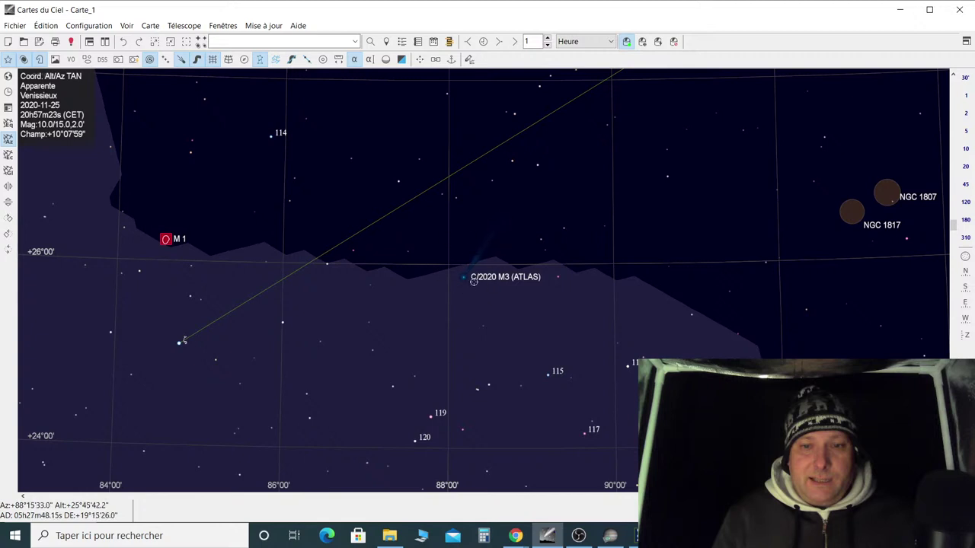
scroll(460, 323, down, 2)
scroll(460, 323, down, 4)
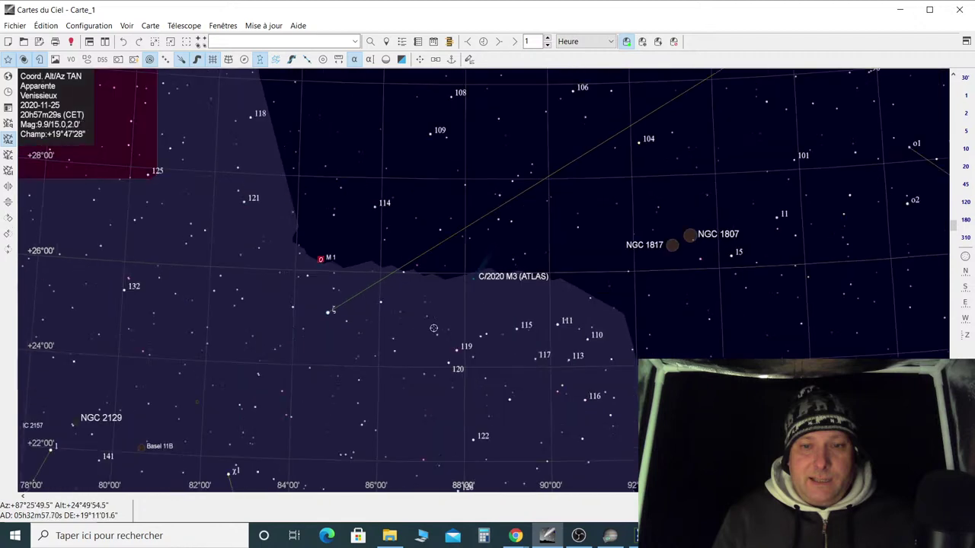
scroll(424, 337, down, 3)
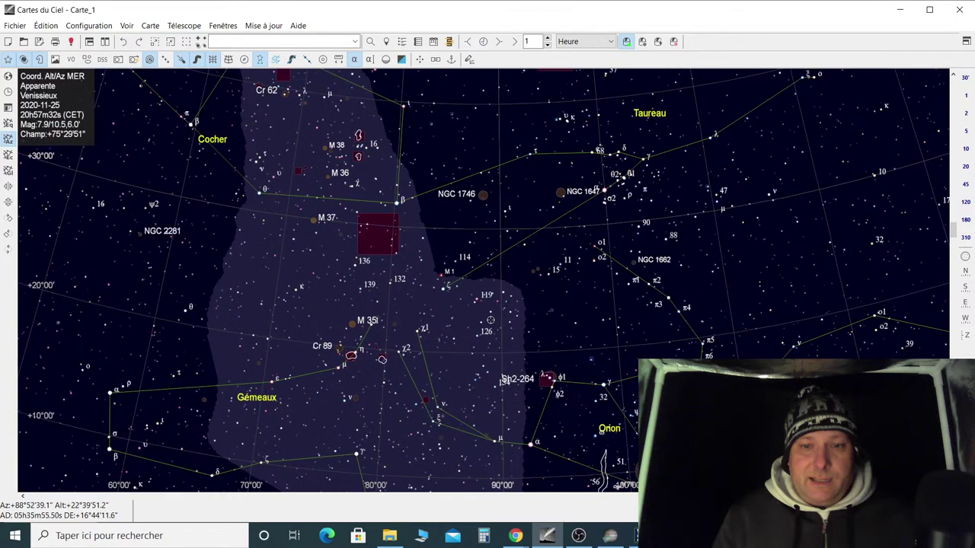
scroll(477, 314, down, 2)
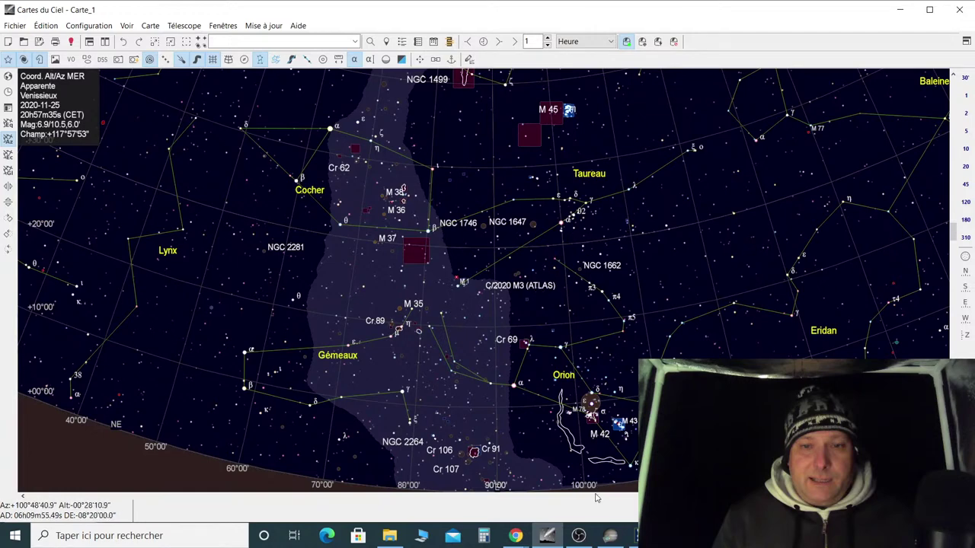
Return to SharpCap with a brief check of the sky chart, and tighten the histogram's black and mid levels around the narrower curve
click(610, 535)
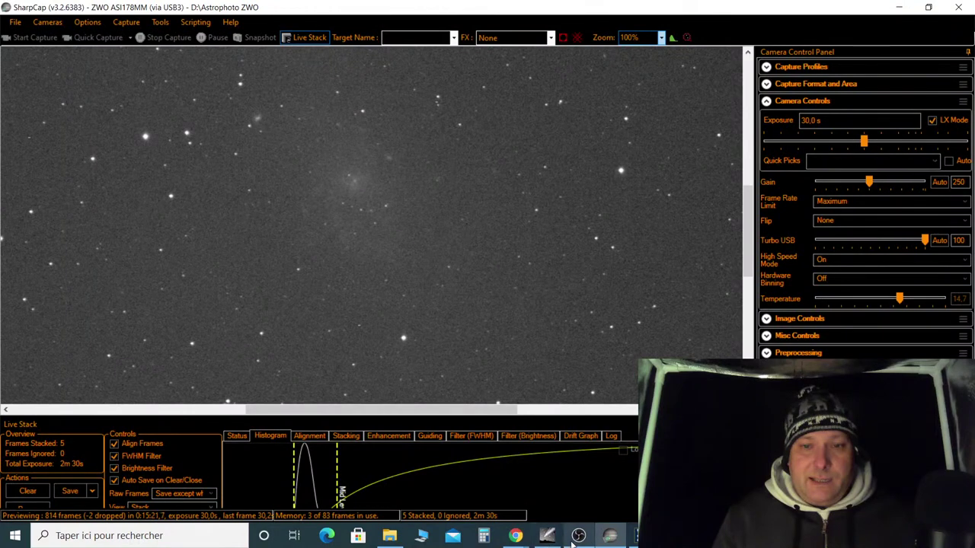
mouse_move(554, 542)
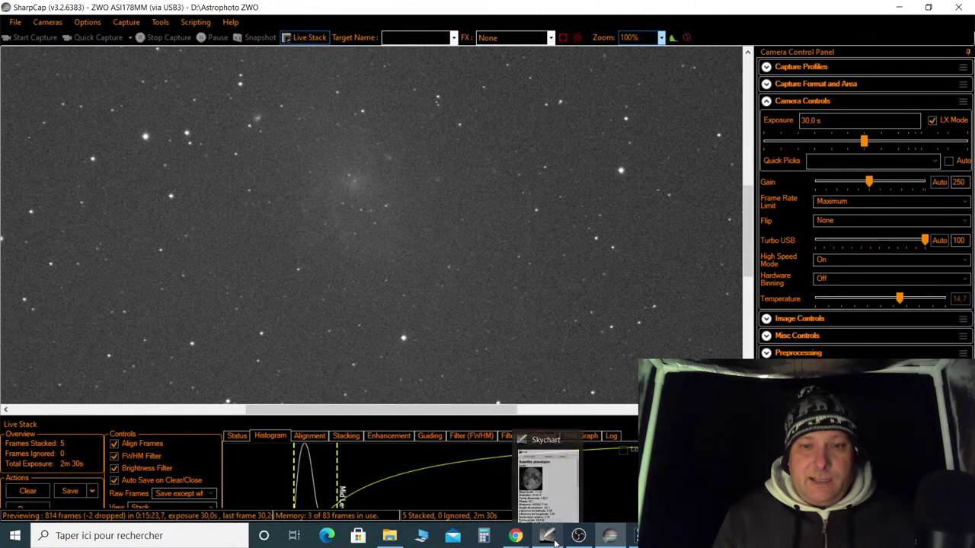
click(555, 542)
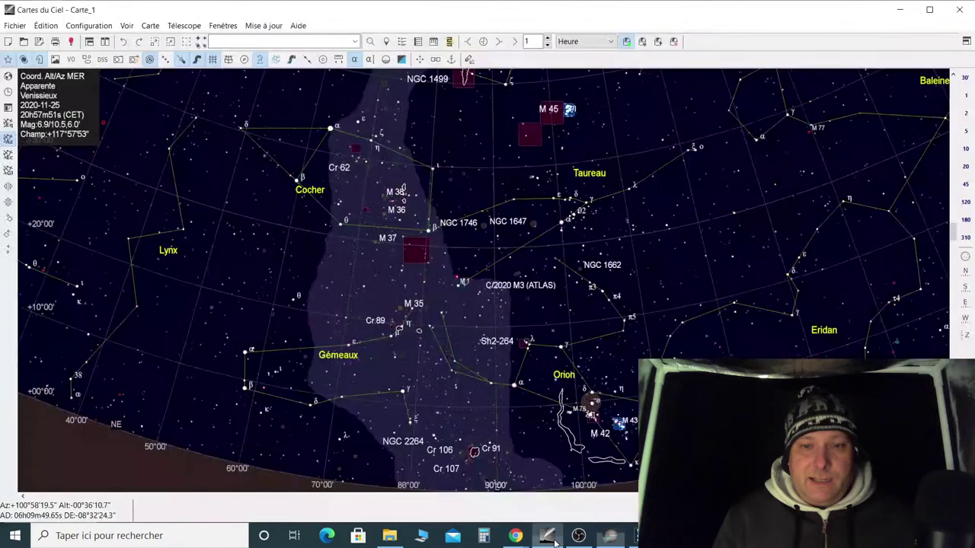
click(554, 542)
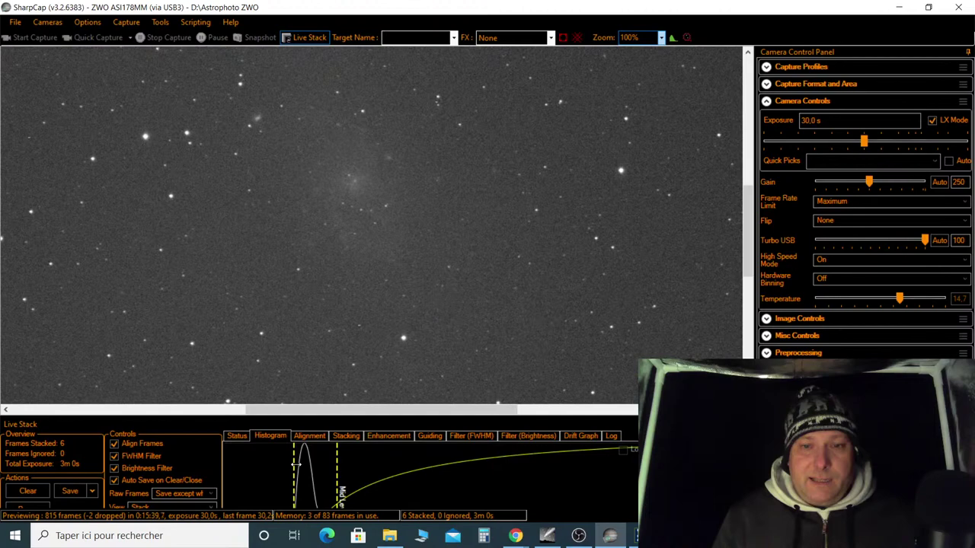
drag(295, 465, 301, 465)
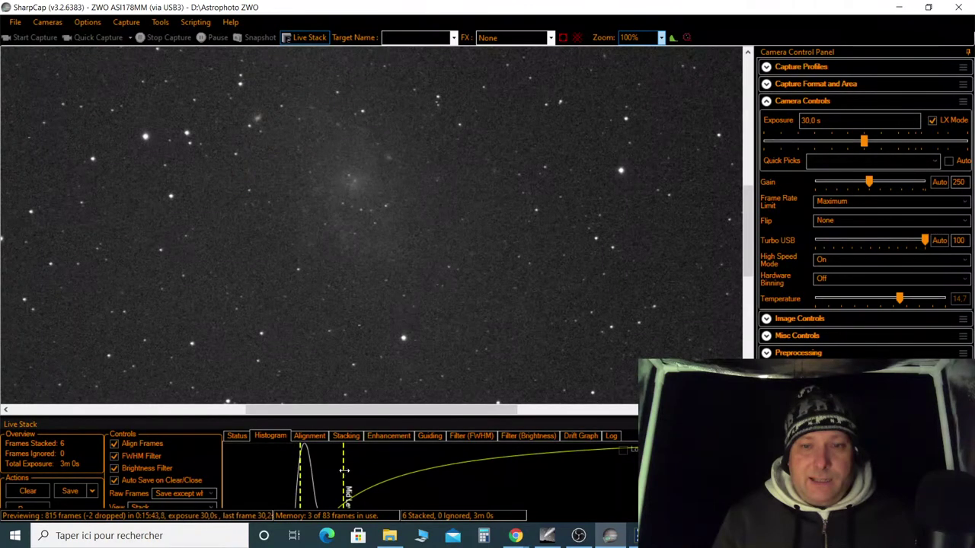
drag(344, 470, 328, 467)
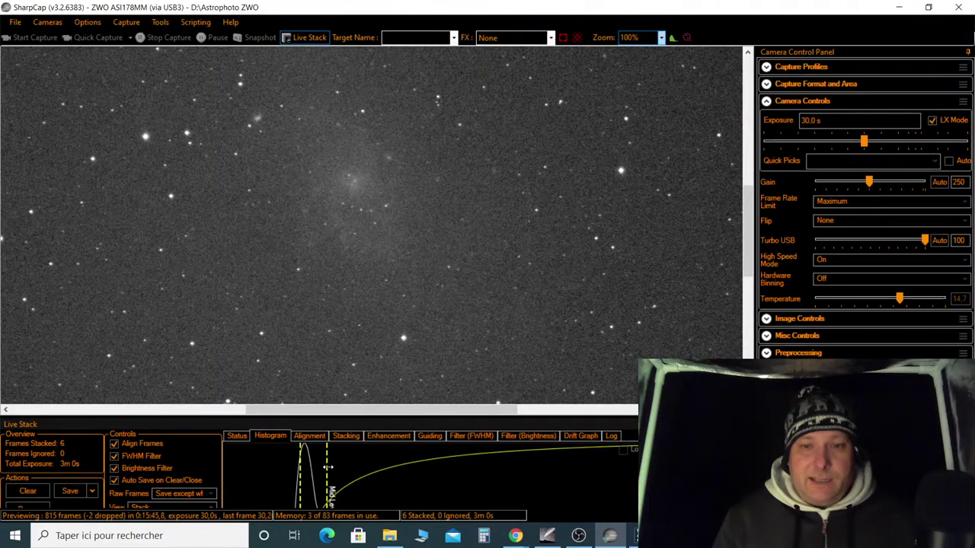
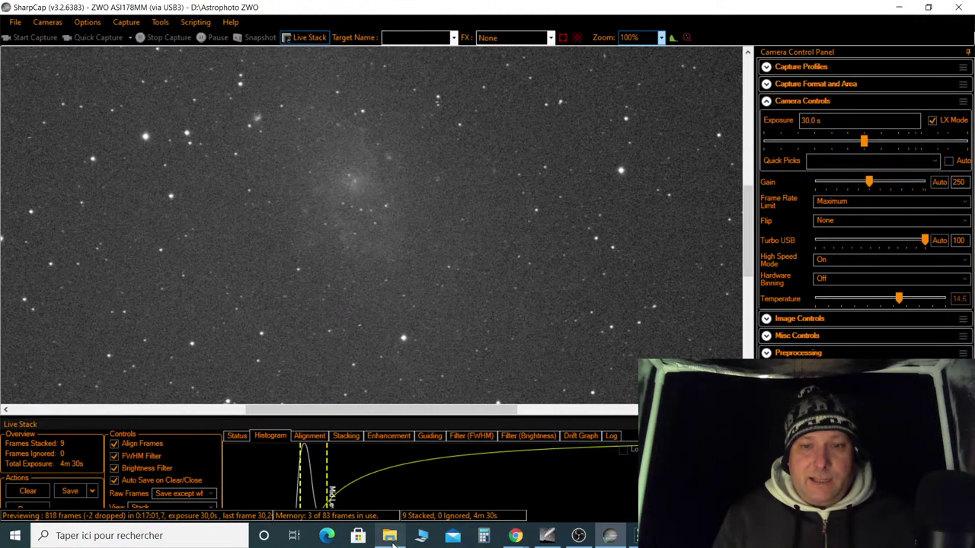
Switch to File Explorer and go up from the supernova listing folder to the Youtube DKA folder
mouse_move(392, 539)
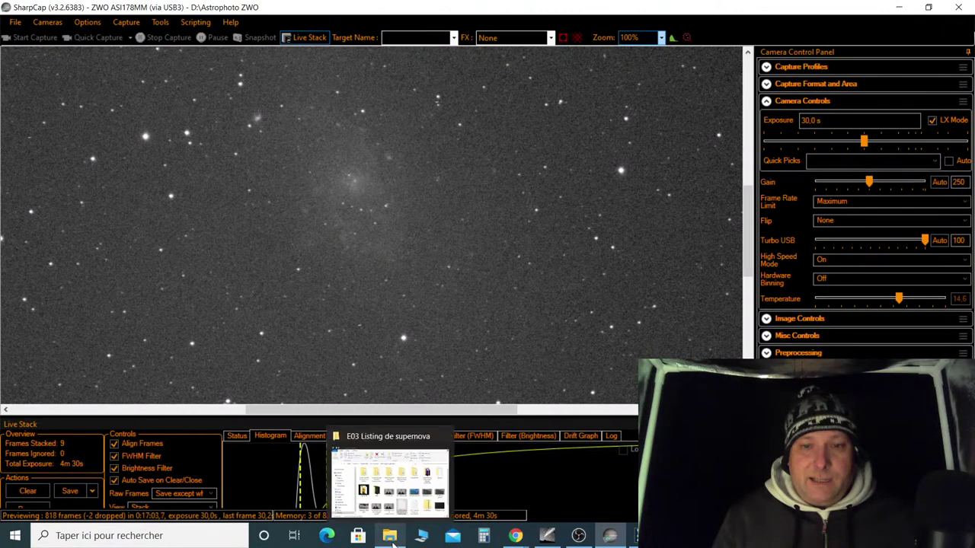
click(392, 538)
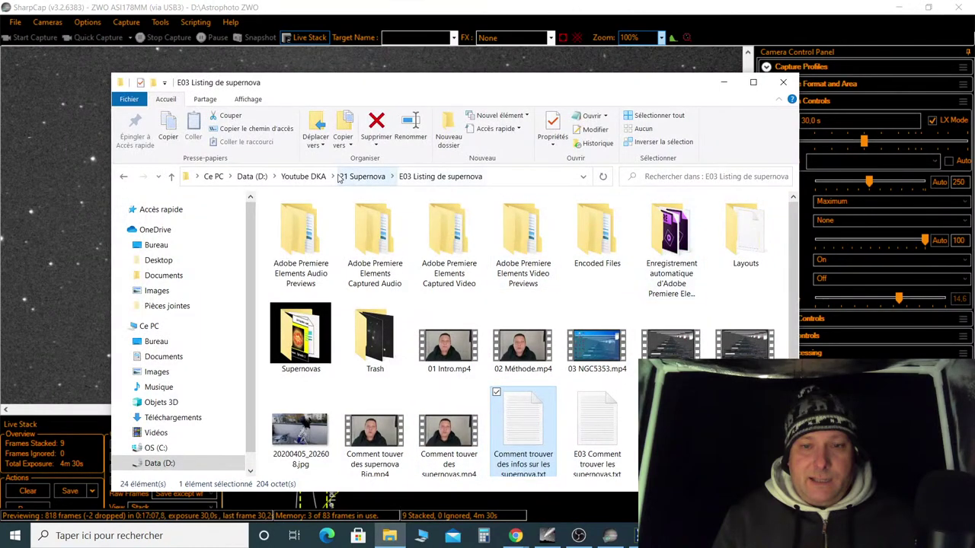
click(303, 176)
scroll(464, 294, up, 1)
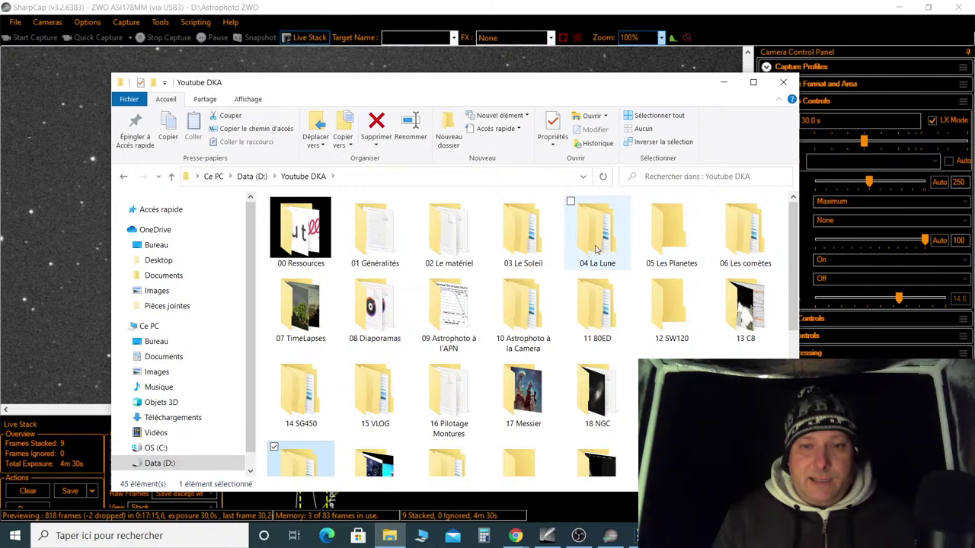
Open the Ressources folder of the 2019 Astrophoto slideshow inside 08 Diaporamas
click(386, 309)
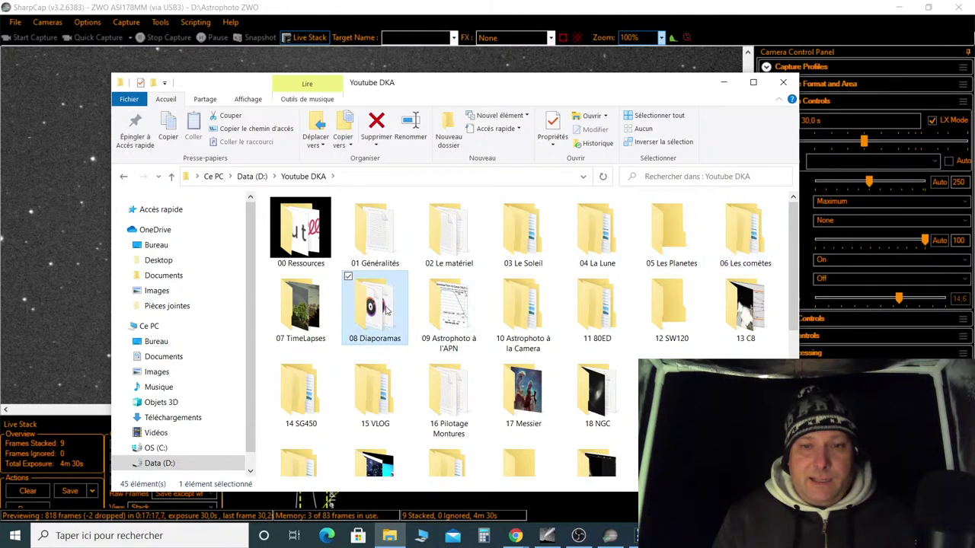
double_click(386, 308)
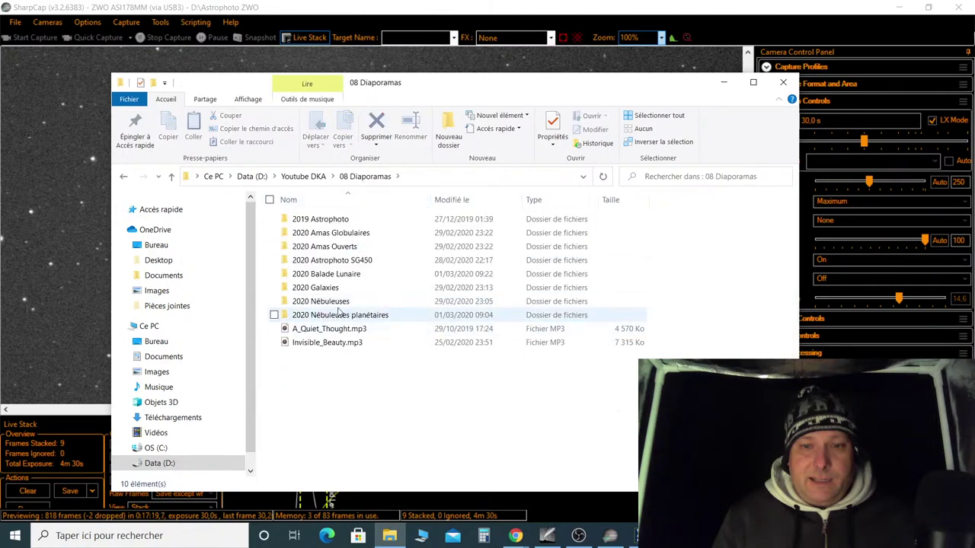
double_click(342, 219)
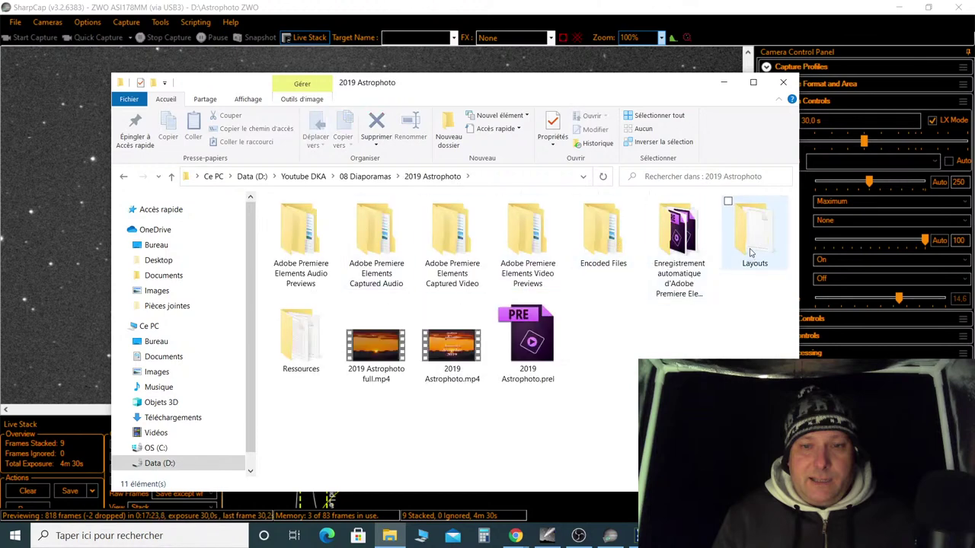
double_click(294, 344)
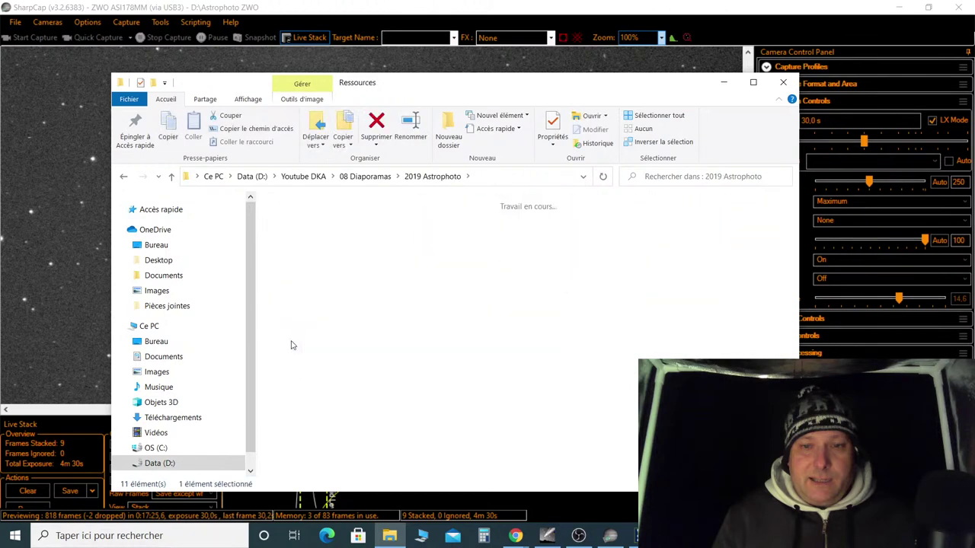
View the image M33 Triangle.jpg enlarged and close it again
scroll(533, 377, down, 3)
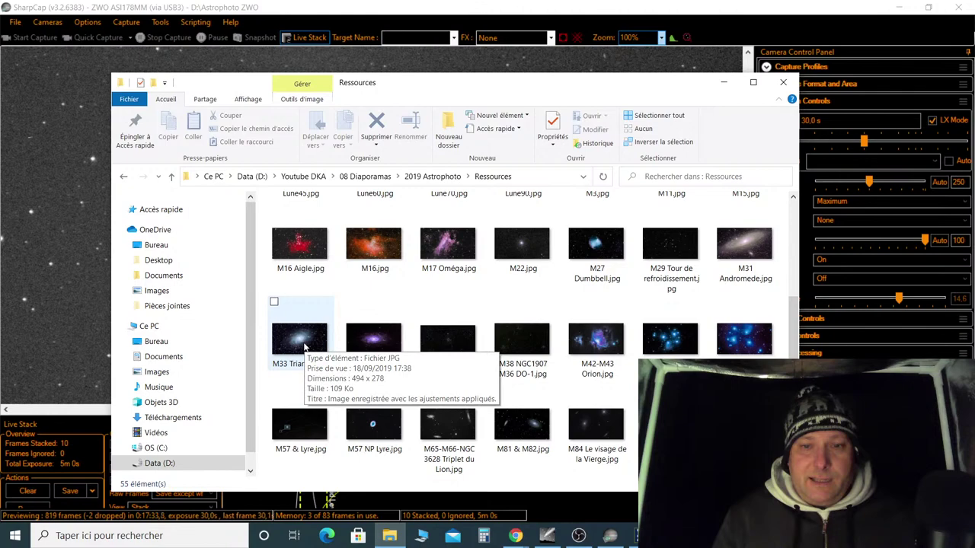
double_click(300, 339)
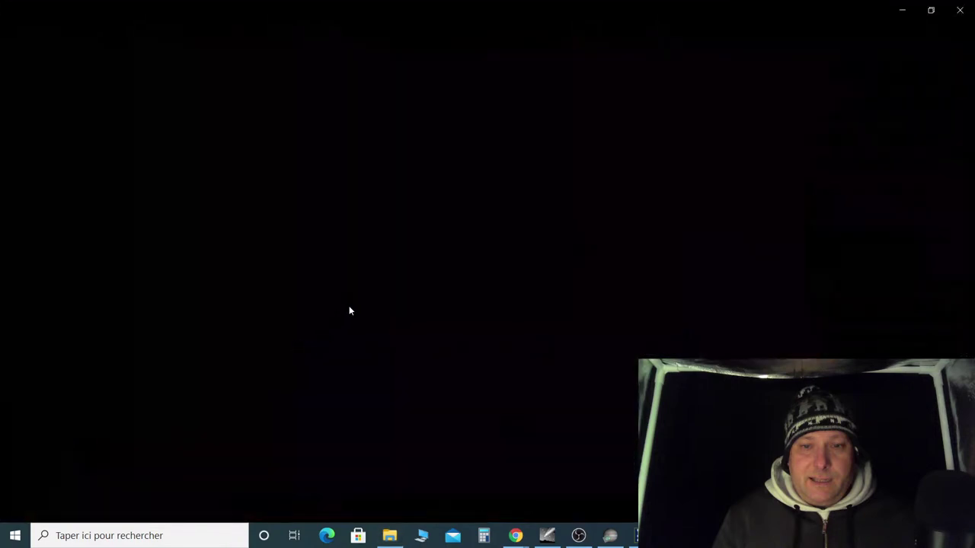
scroll(516, 320, down, 2)
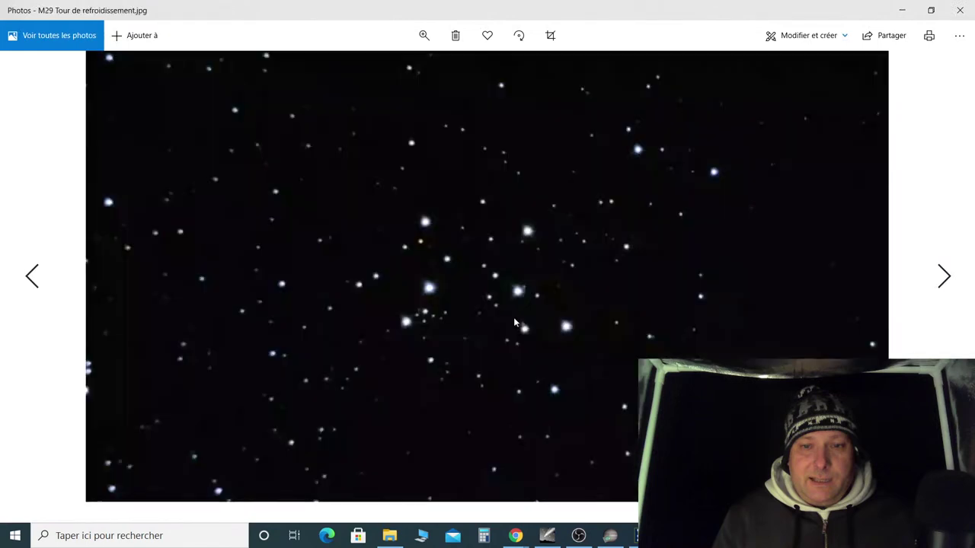
scroll(513, 316, up, 2)
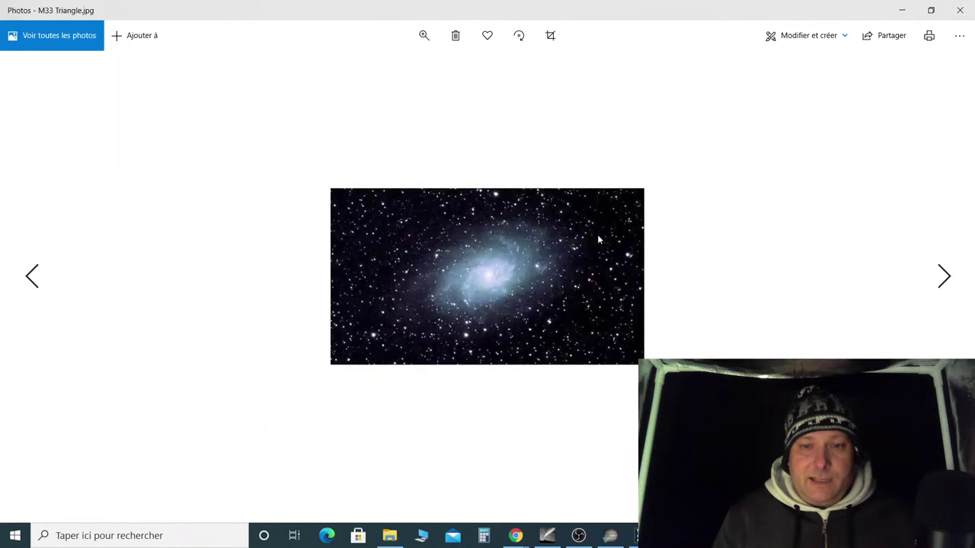
click(424, 35)
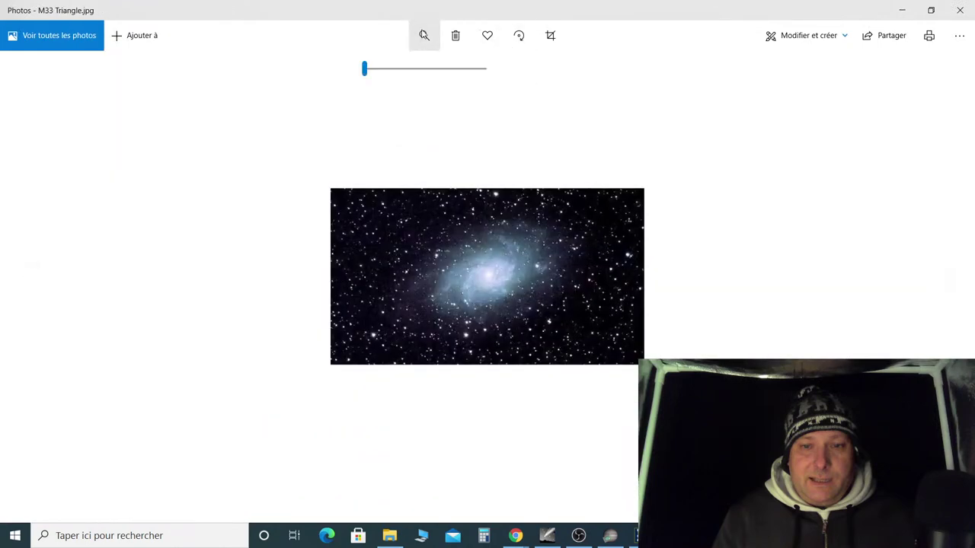
drag(368, 69, 438, 79)
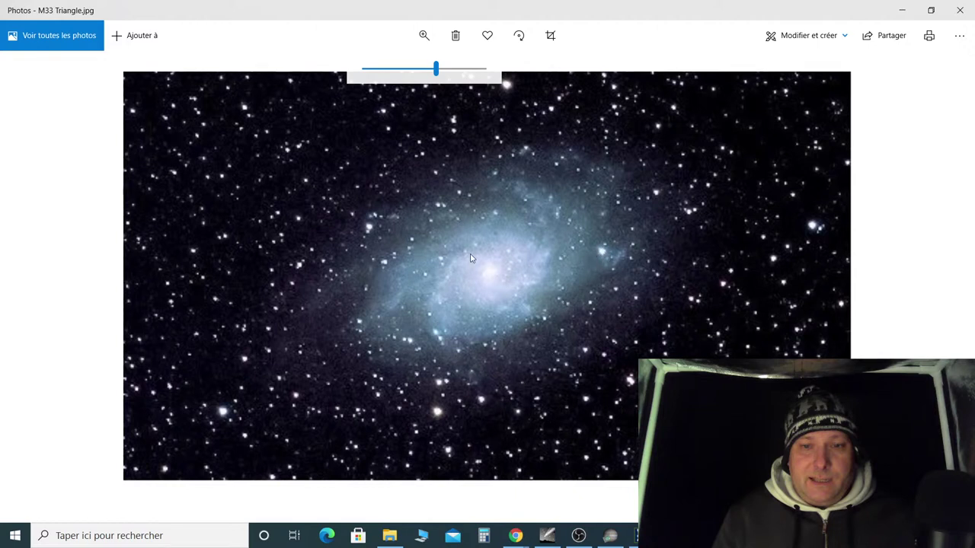
click(958, 10)
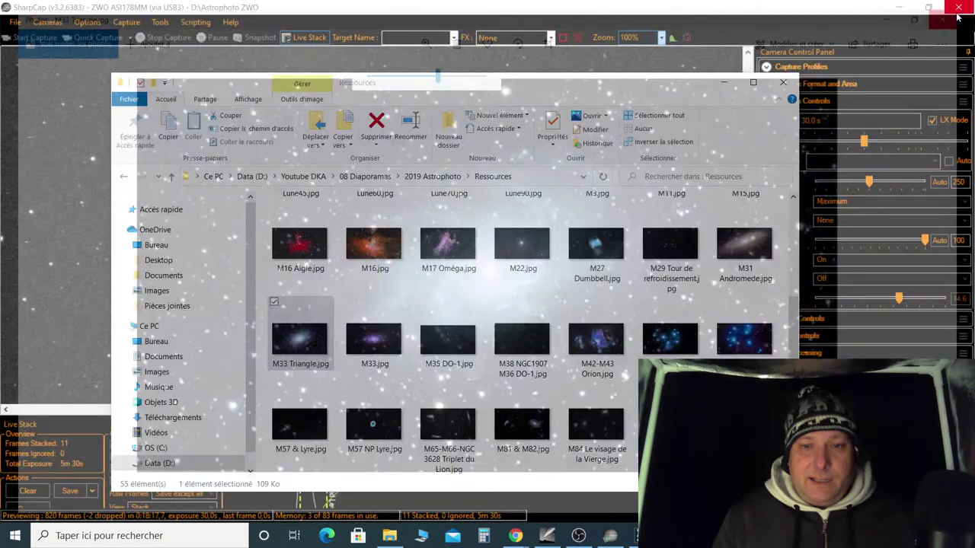
View the neighbouring image M33.jpg slightly enlarged to examine the galaxy's arms, and close it again
click(387, 347)
double_click(387, 347)
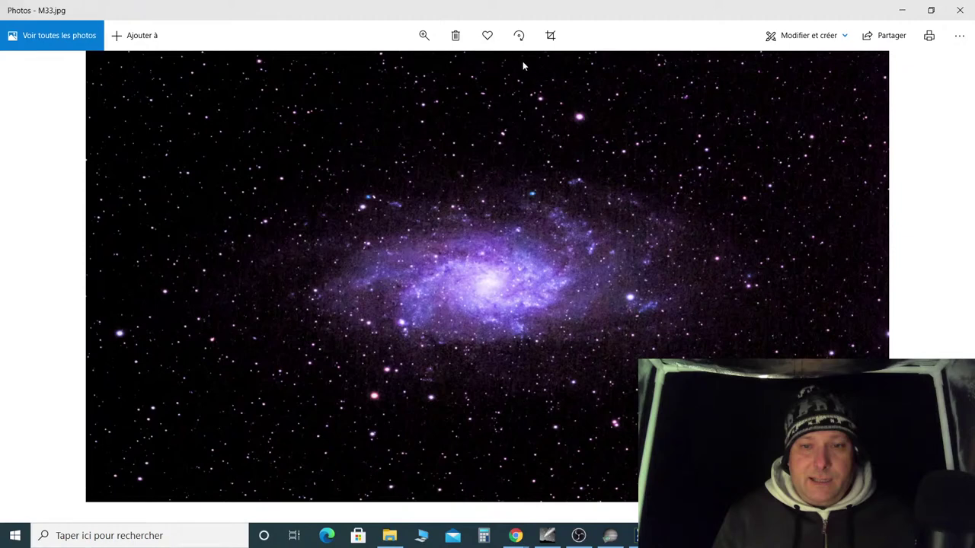
click(423, 35)
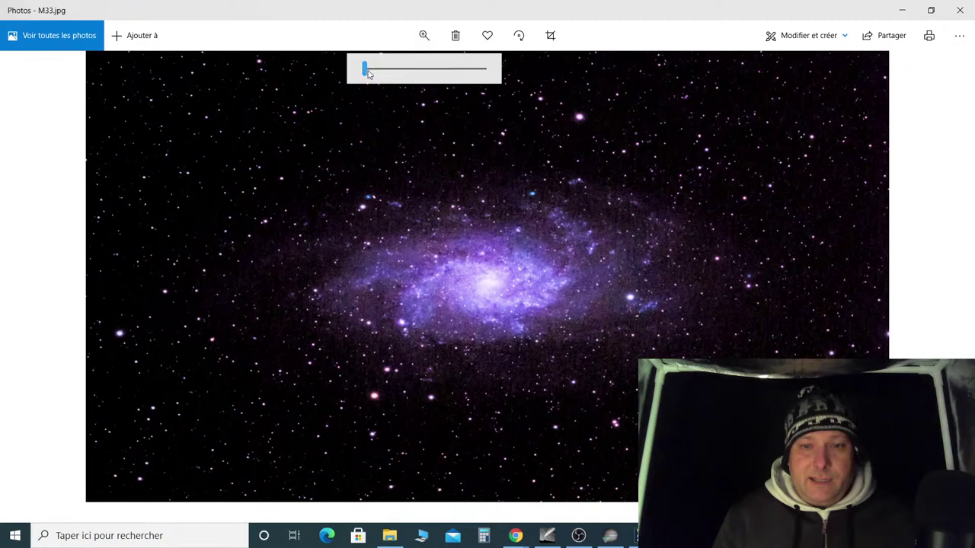
drag(367, 71, 380, 68)
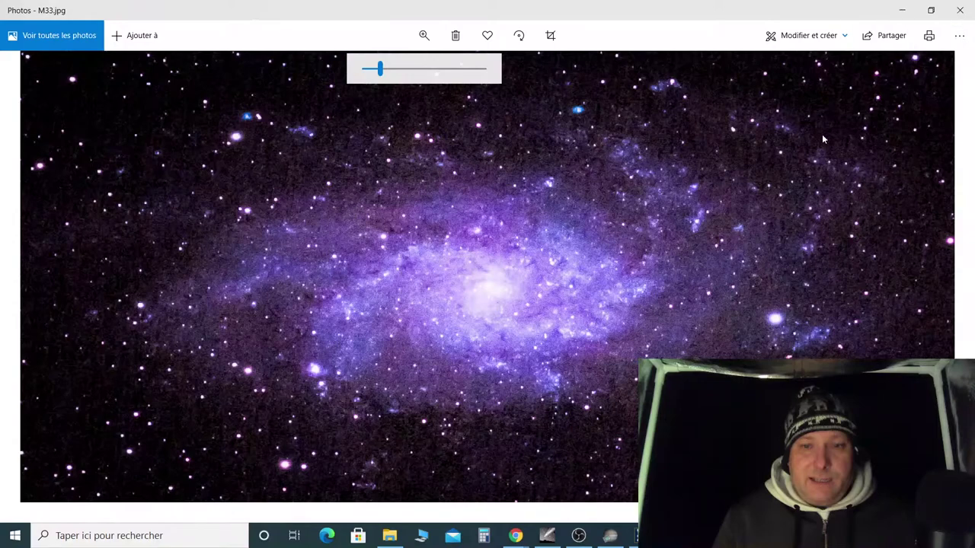
click(964, 10)
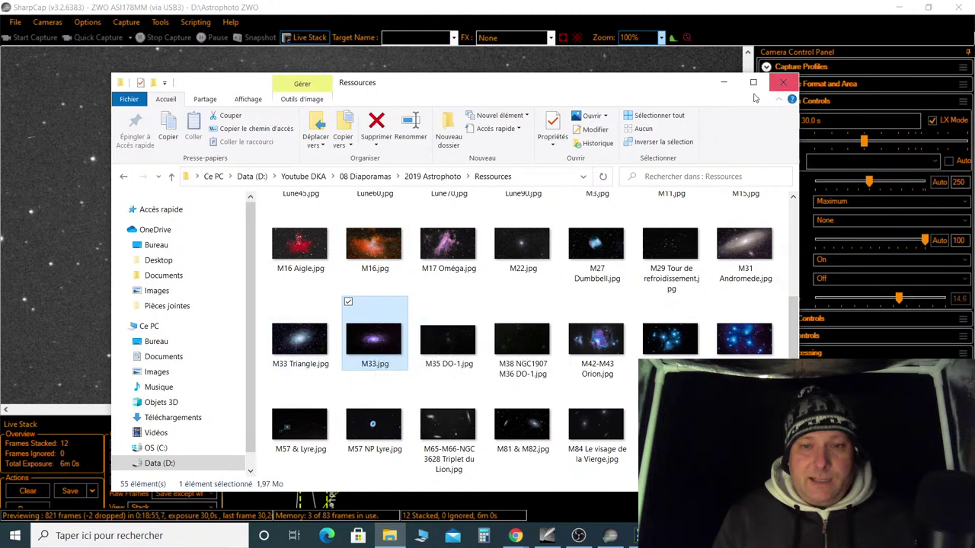
Return to SharpCap and move the live stack histogram's mid level closer to the black level, with M 33 fully in view
click(721, 84)
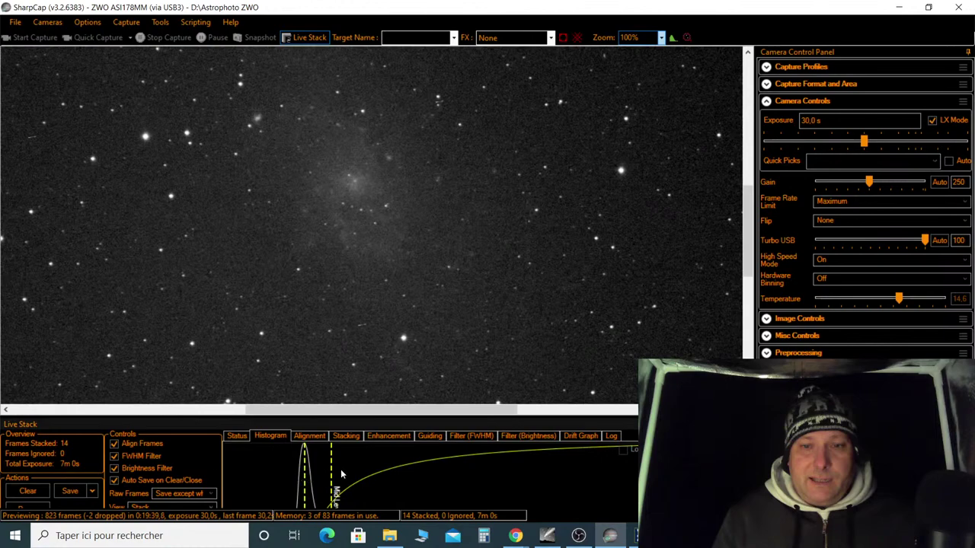
drag(331, 473, 324, 475)
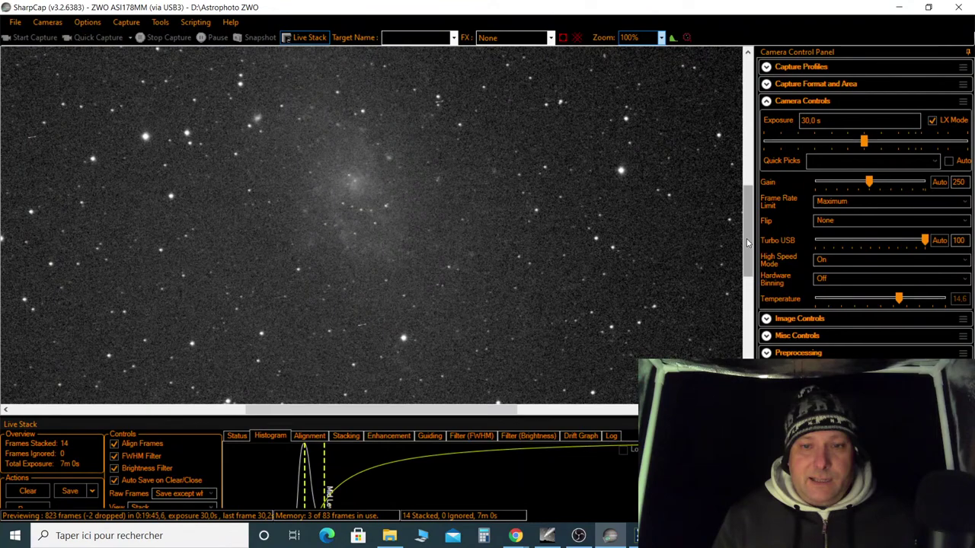
drag(746, 238, 745, 225)
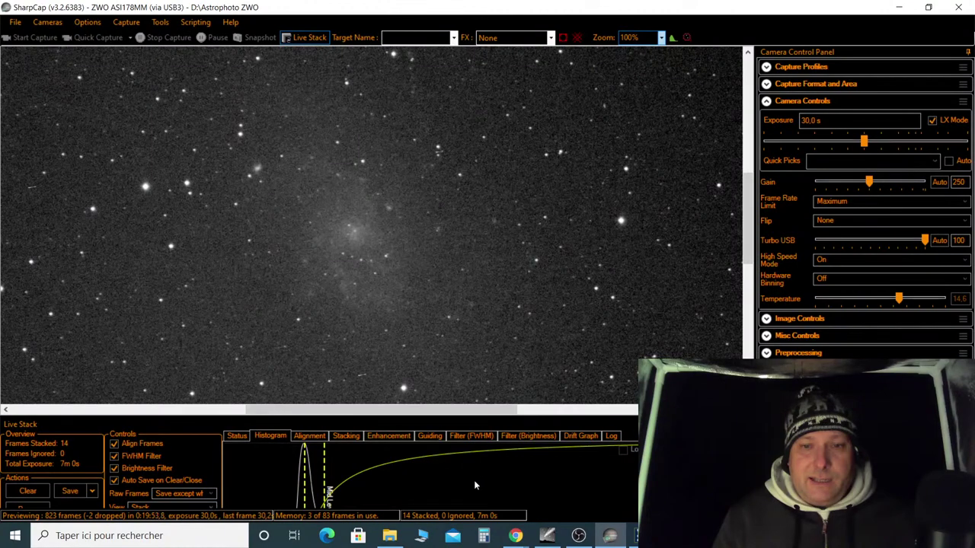
Bring up the YouTube live chat window over SharpCap and read the viewers' recent messages
mouse_move(582, 540)
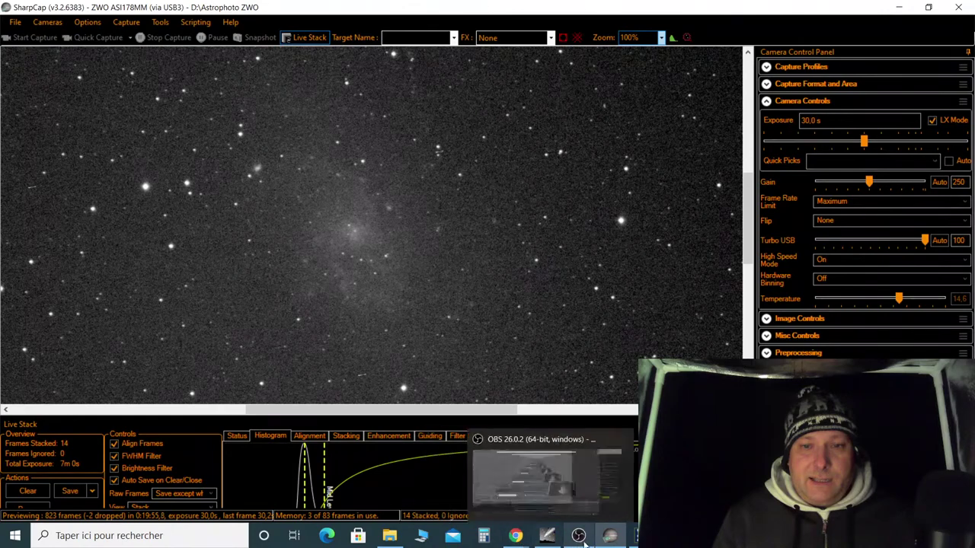
click(585, 484)
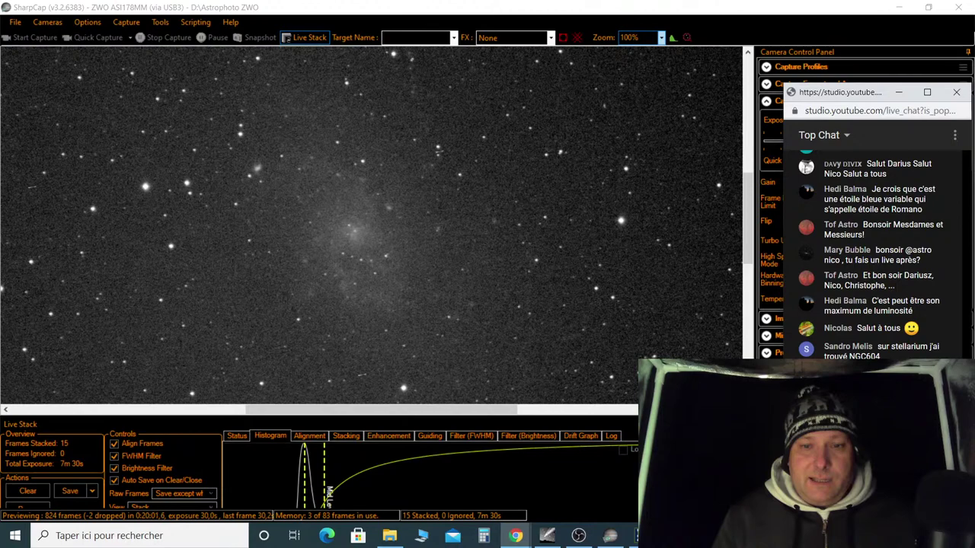
scroll(853, 328, up, 3)
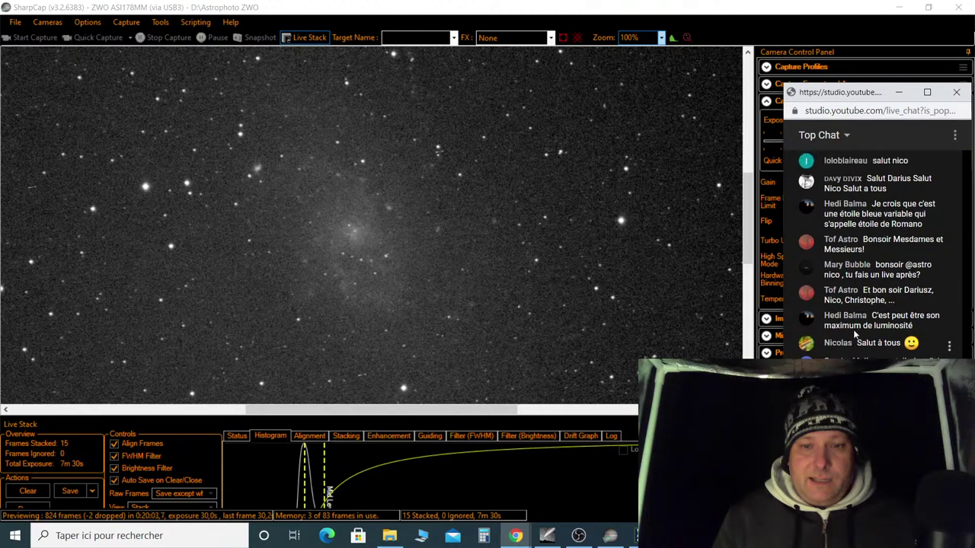
scroll(876, 335, down, 3)
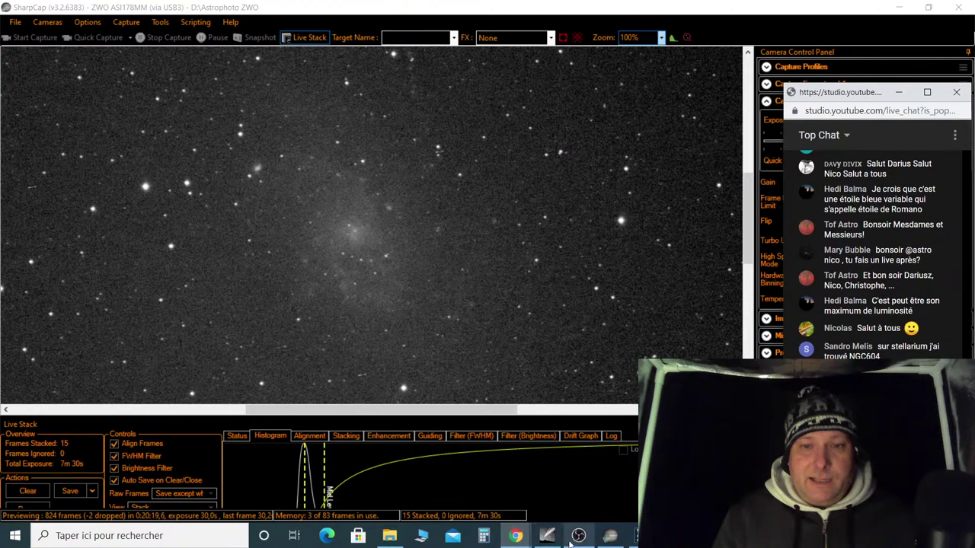
Switch to OBS and deactivate the WebCam source in the 03YoutubeStreem scene
mouse_move(551, 541)
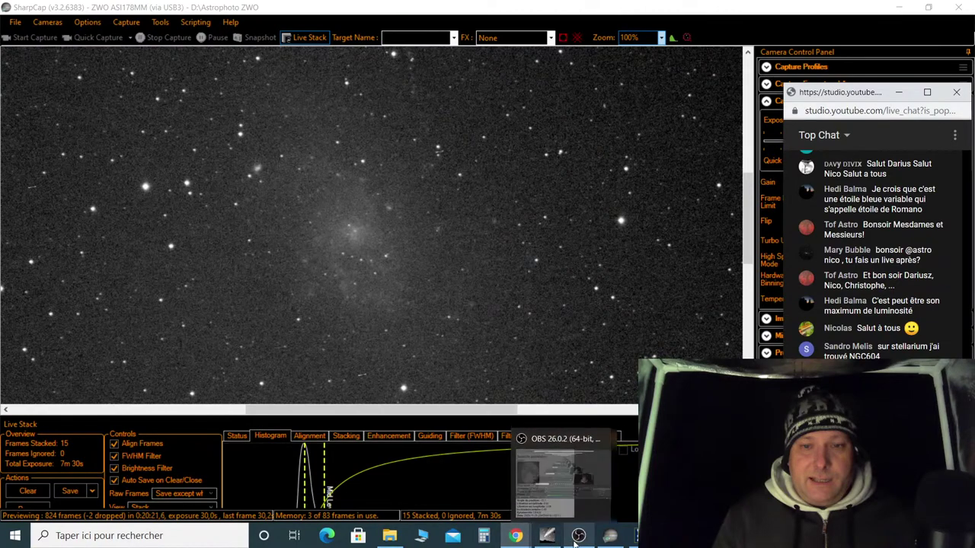
click(578, 536)
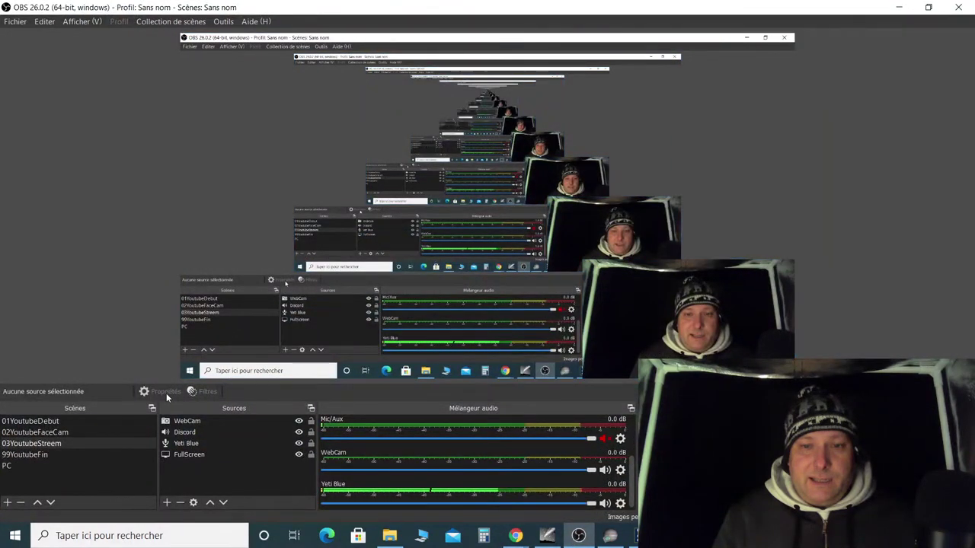
click(201, 422)
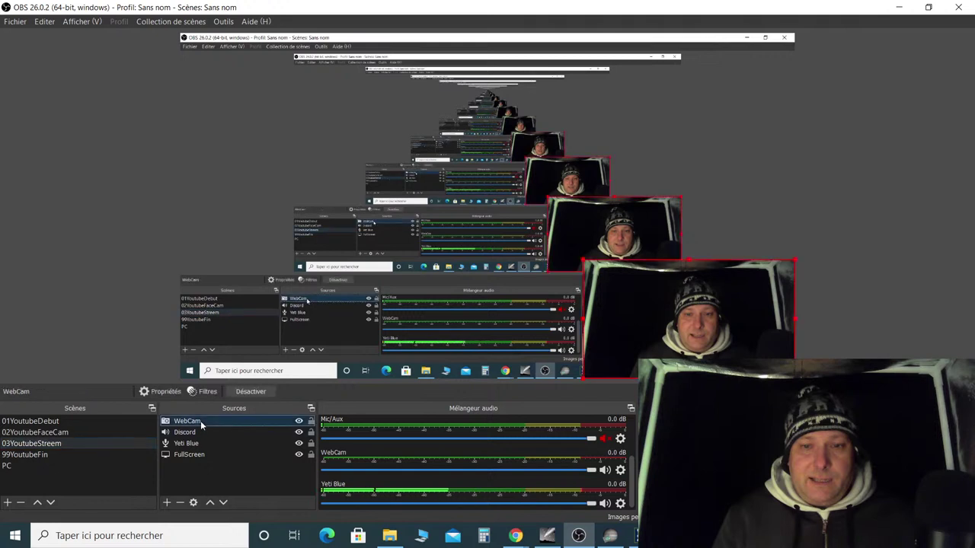
click(244, 391)
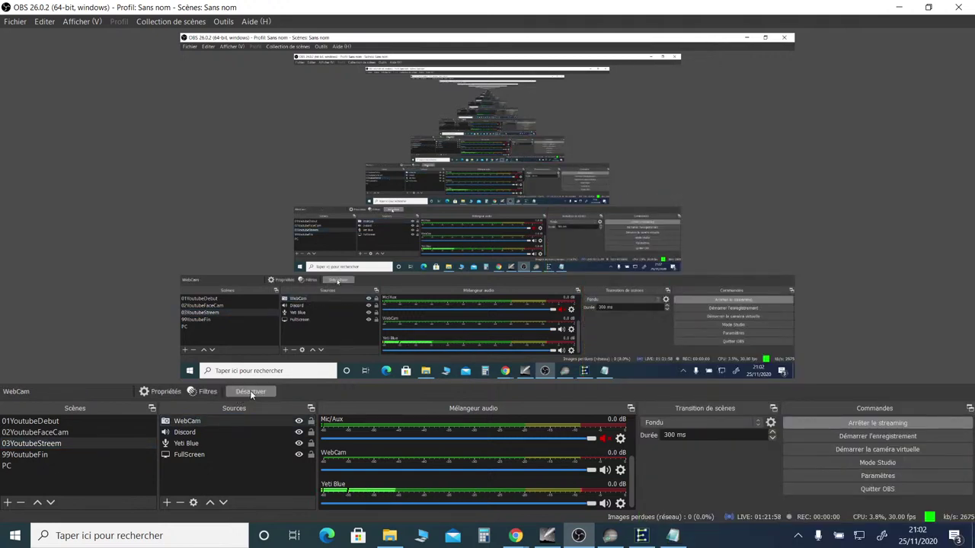
click(256, 393)
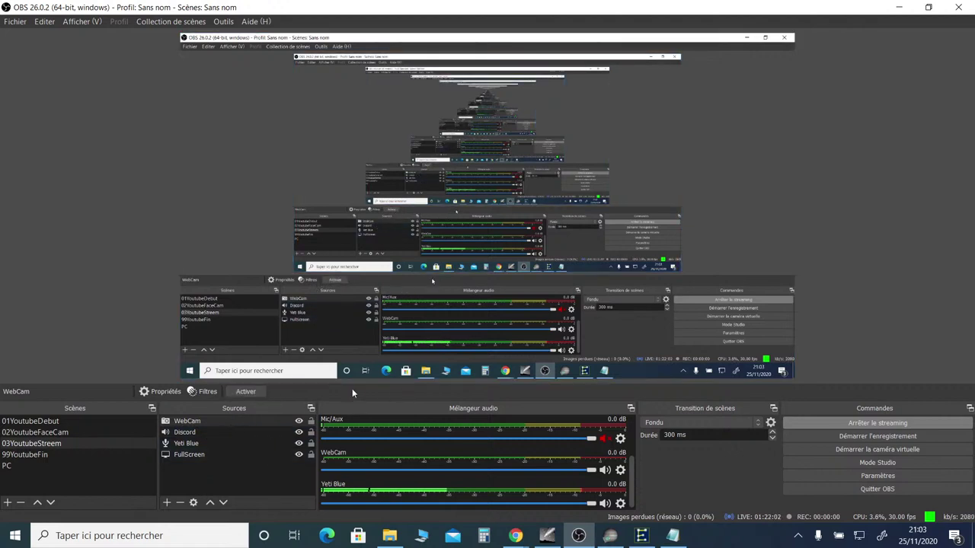
click(185, 423)
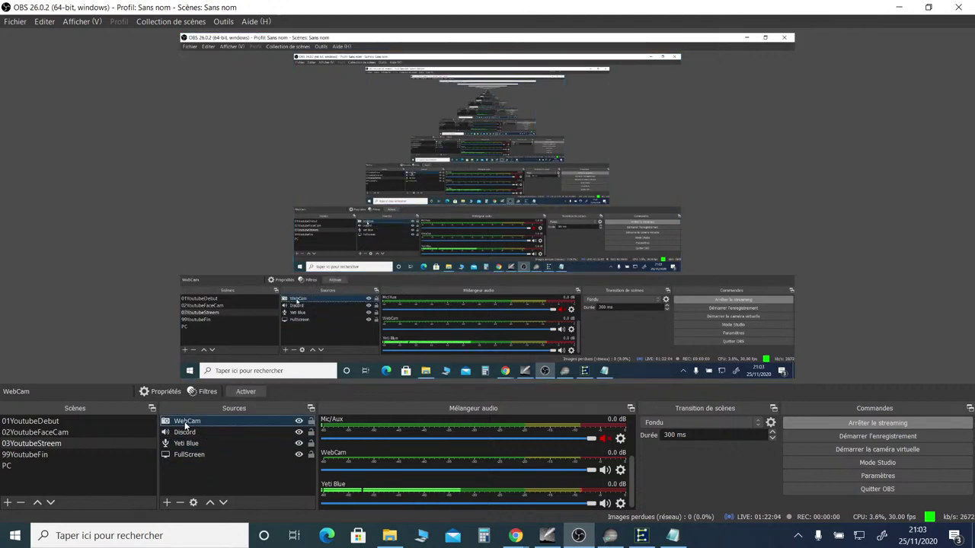
double_click(185, 423)
click(428, 299)
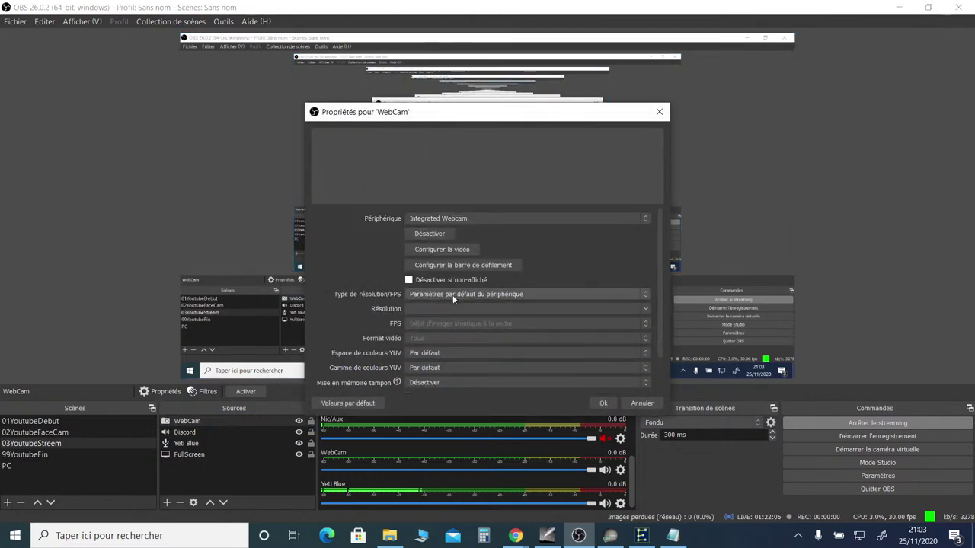
click(658, 113)
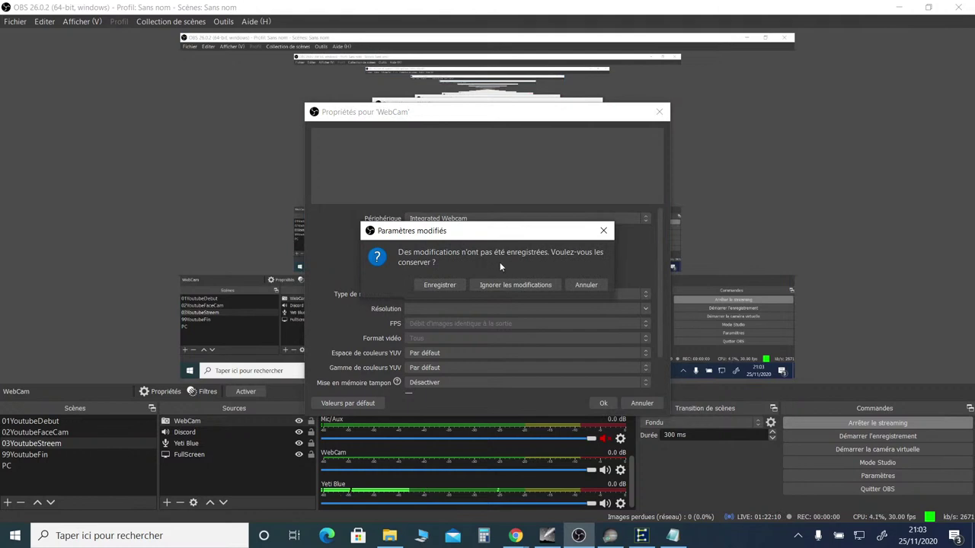
click(583, 285)
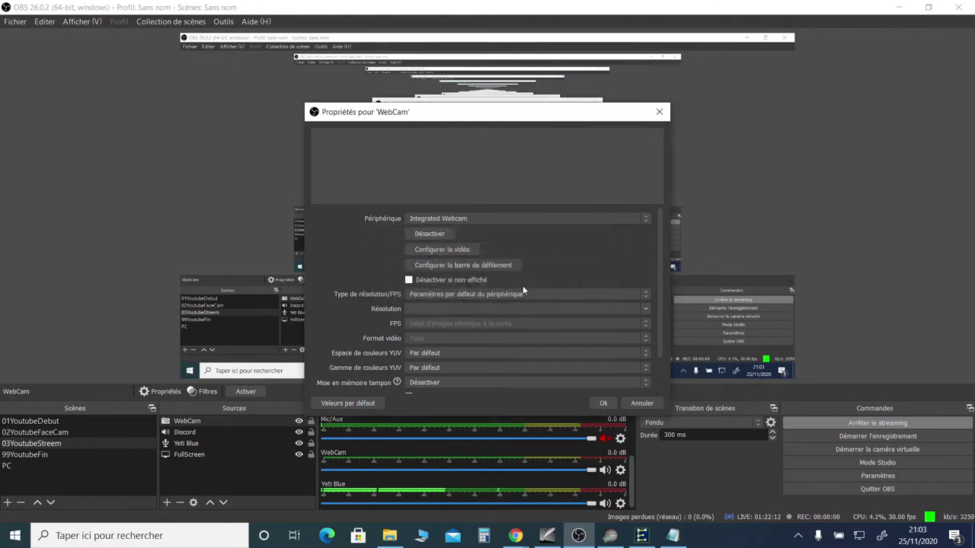
click(659, 112)
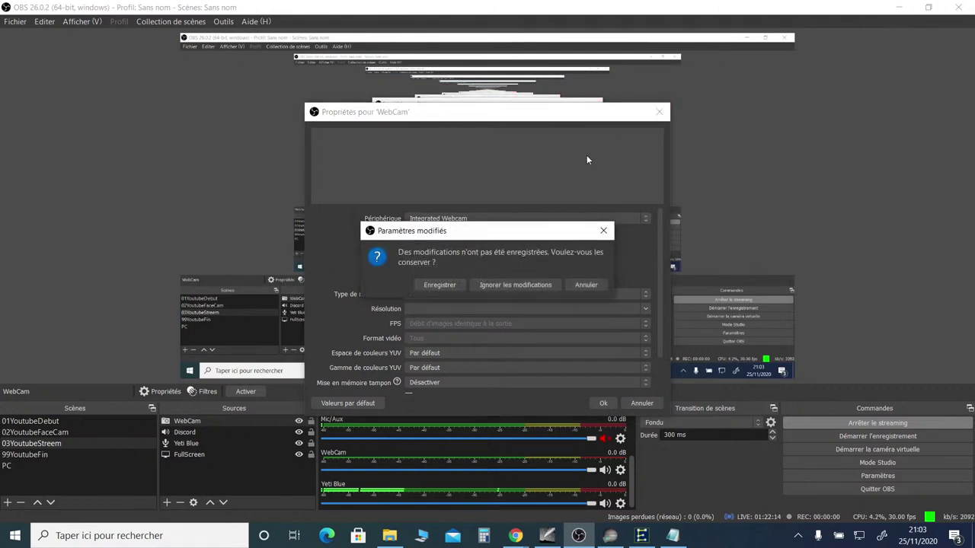
click(499, 285)
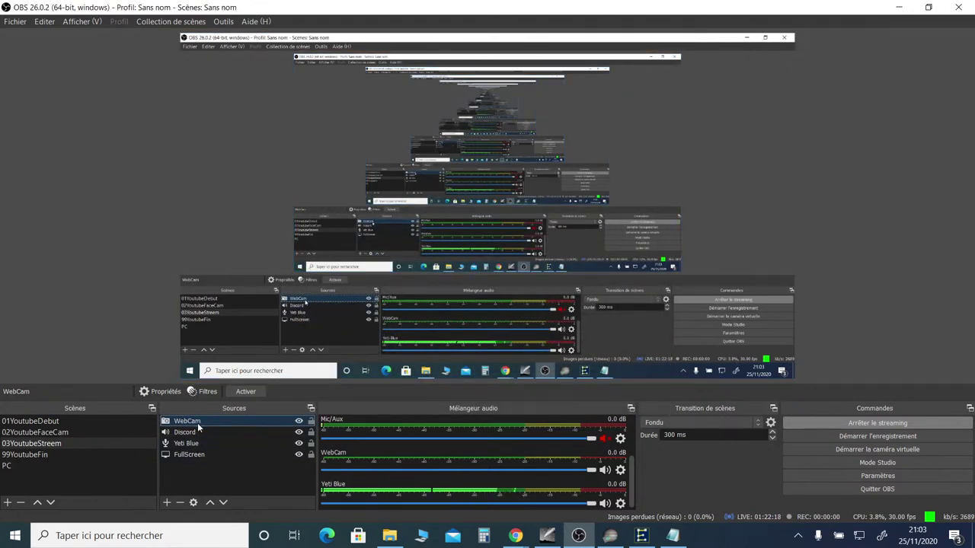
Leave OBS and bring the SharpCap live stack to the front, over the chat window
click(900, 7)
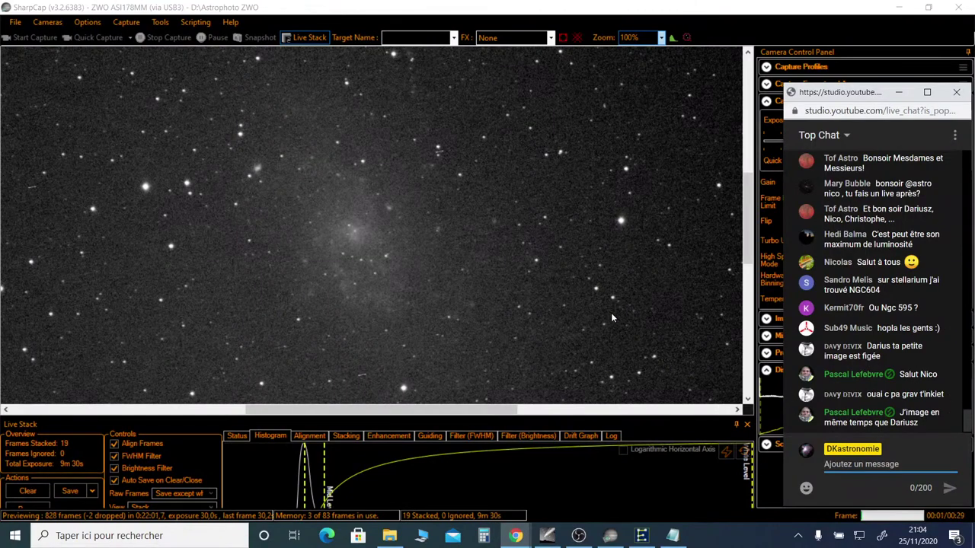
click(629, 354)
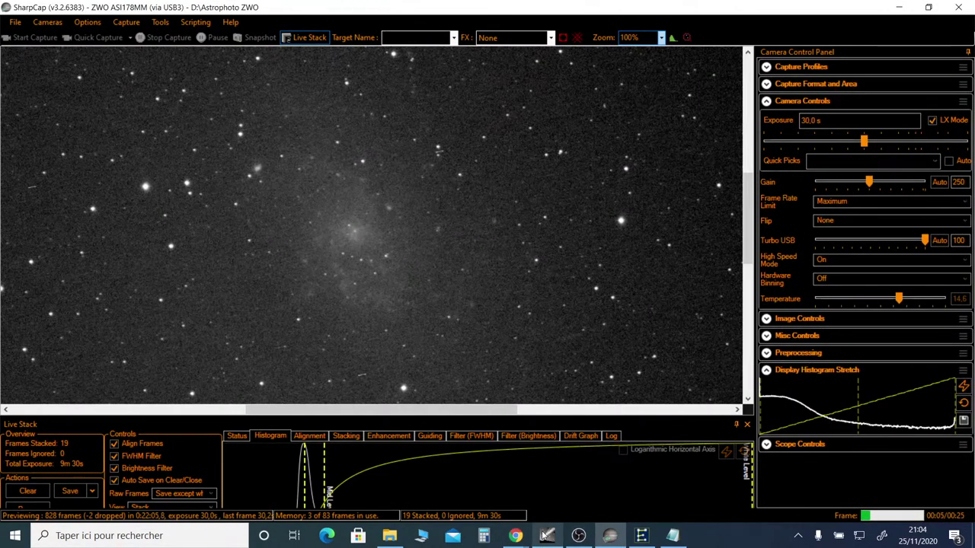
Shrink the Live Stack area to give the M 33 preview more height and set the preview zoom to 75%
mouse_move(602, 544)
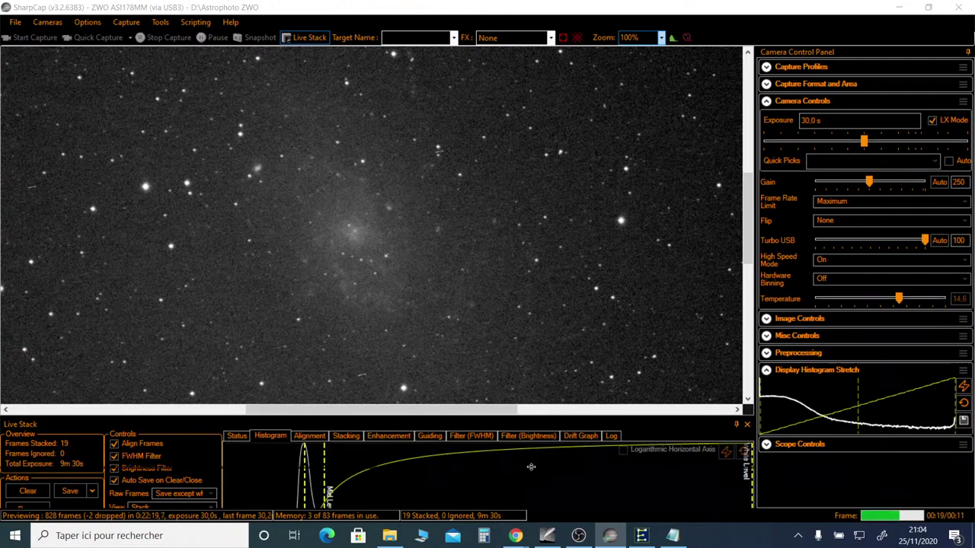
drag(541, 415, 531, 467)
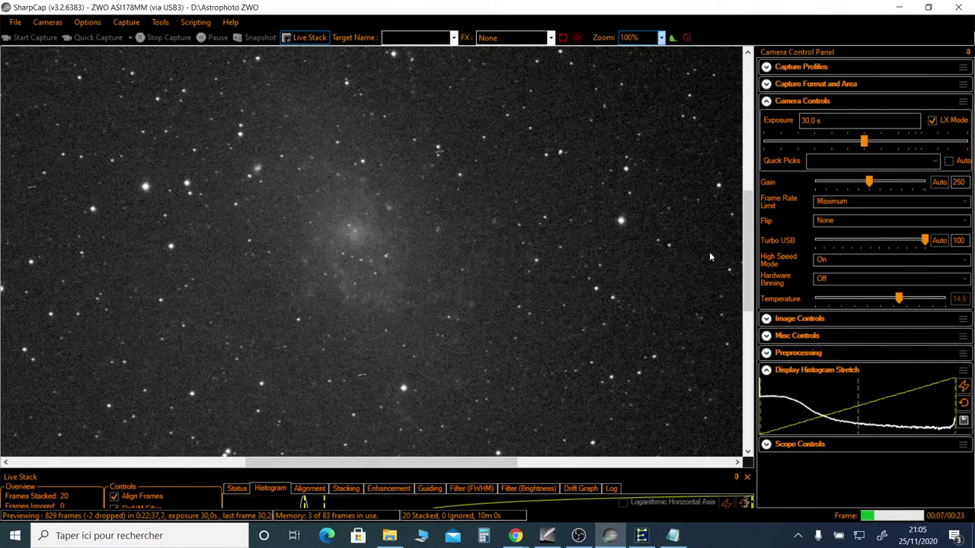
click(661, 37)
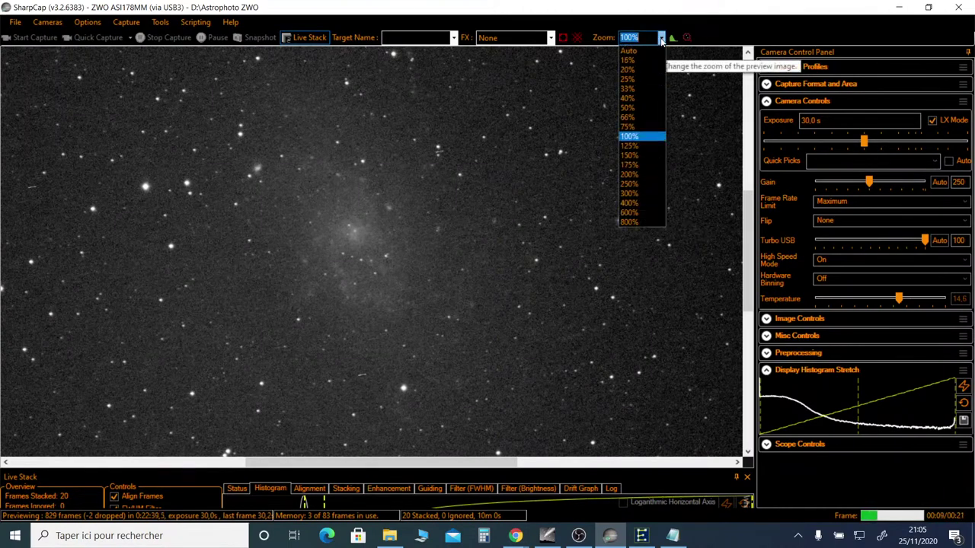
click(641, 127)
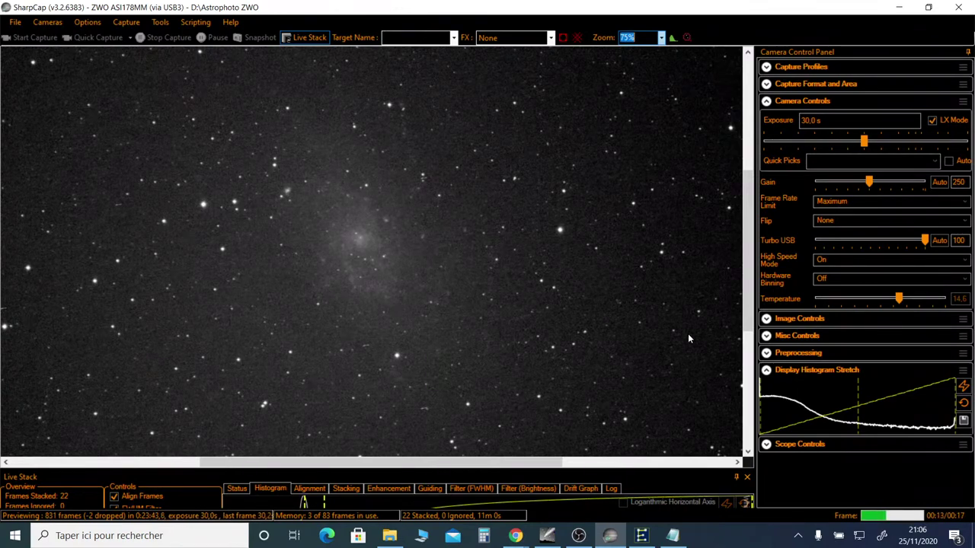
Switch to Chrome, check the live stream's status and viewer analytics in YouTube Studio, and minimise the browser
click(516, 536)
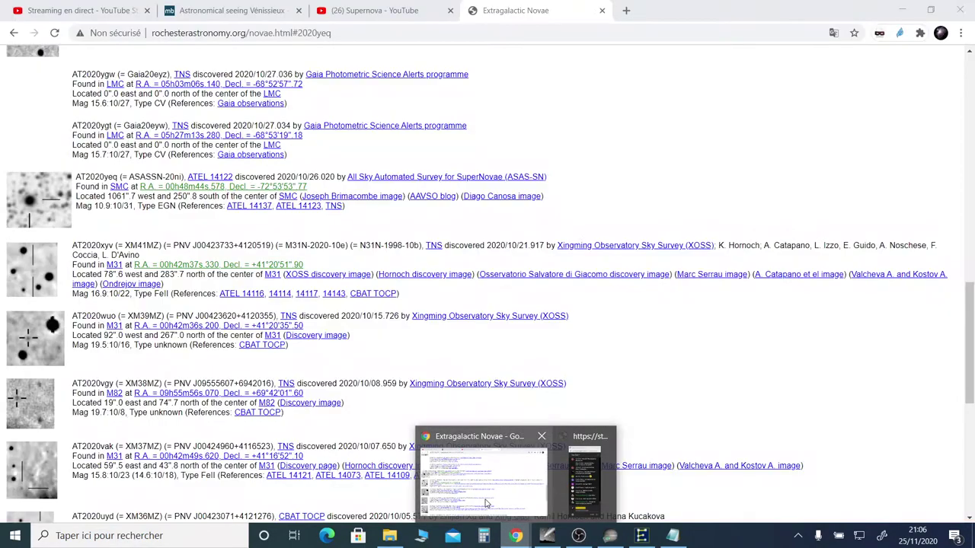
click(486, 503)
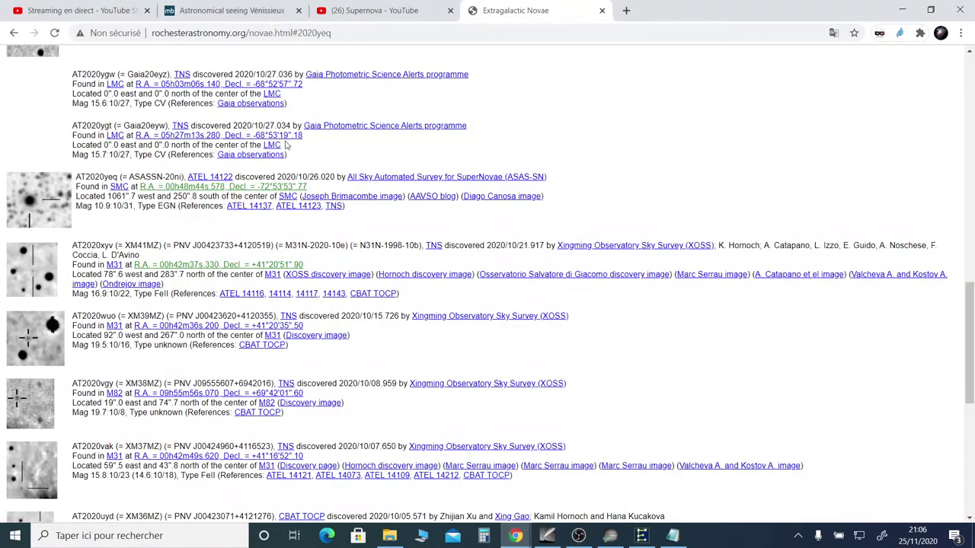
click(107, 11)
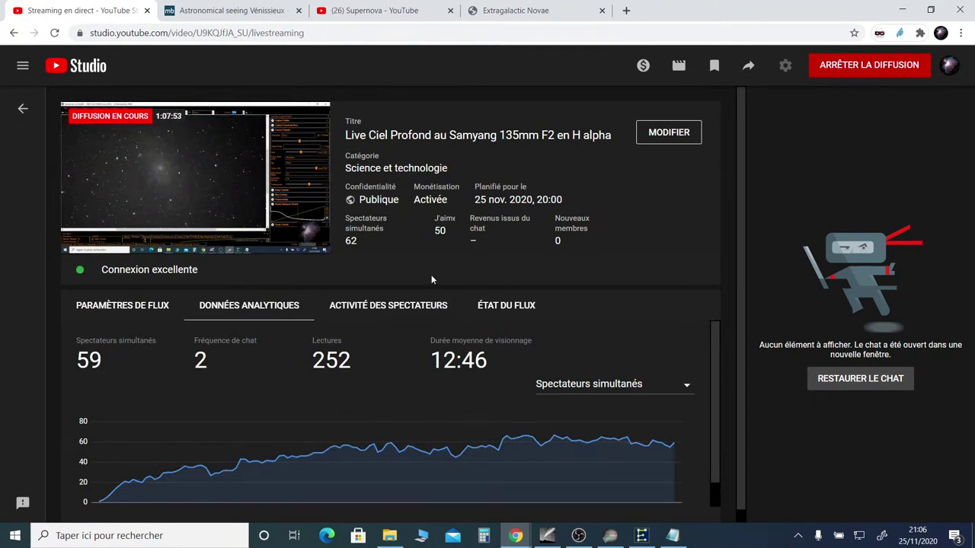
click(902, 11)
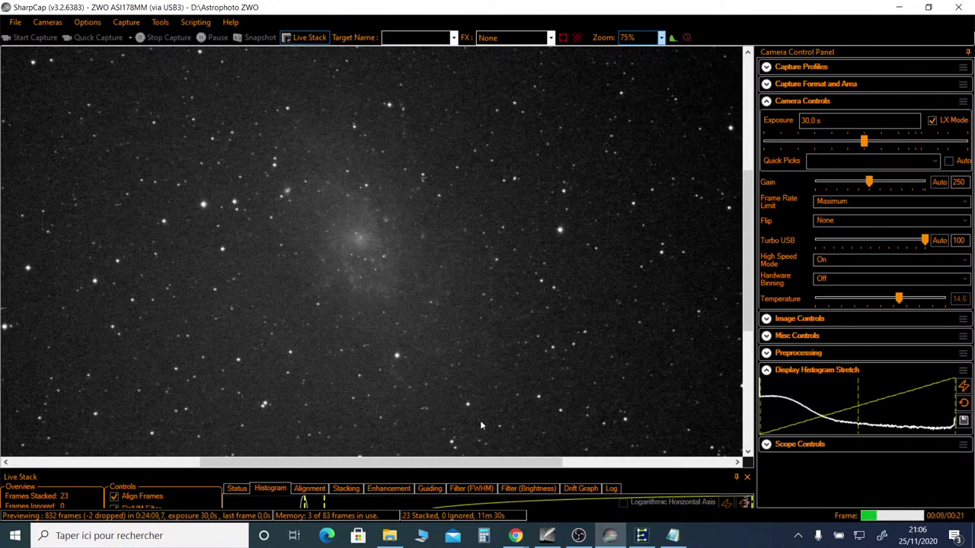
Enlarge the Live Stack area and save the current M 33 stack as both 16-bit and 32-bit FITS files
mouse_move(389, 535)
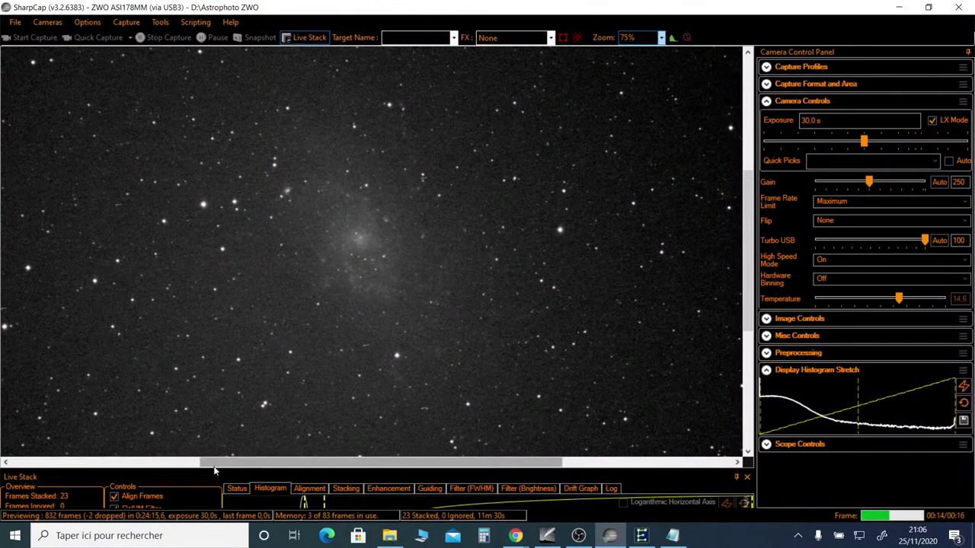
drag(214, 471, 210, 435)
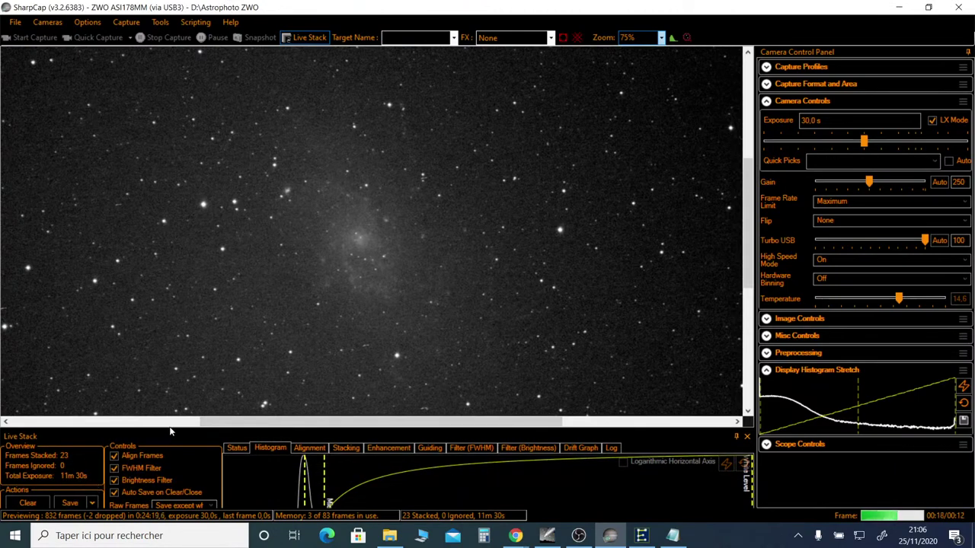
drag(170, 428, 172, 395)
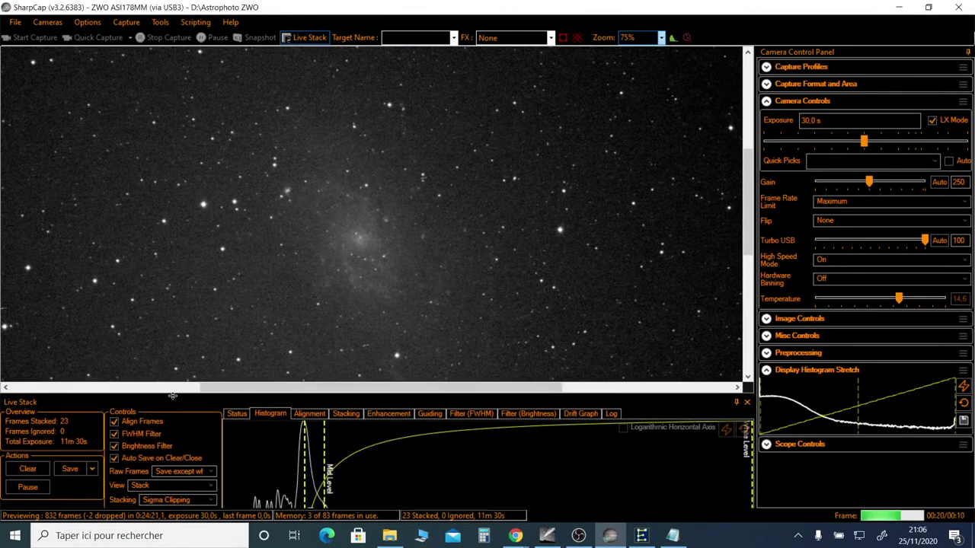
click(91, 470)
click(84, 484)
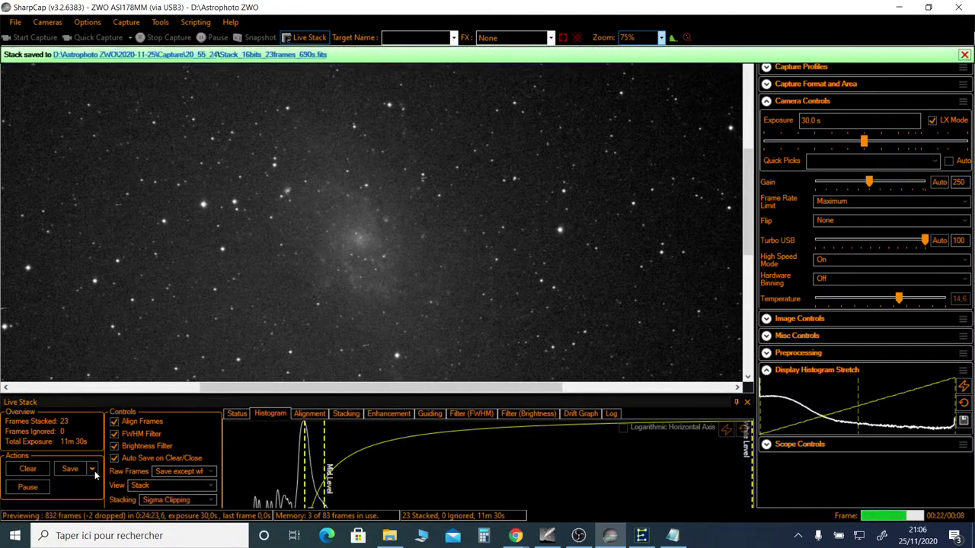
click(92, 469)
click(83, 493)
Open the saved stack's folder in File Explorer and inspect the raw frames of the 20_51_27 capture
click(207, 55)
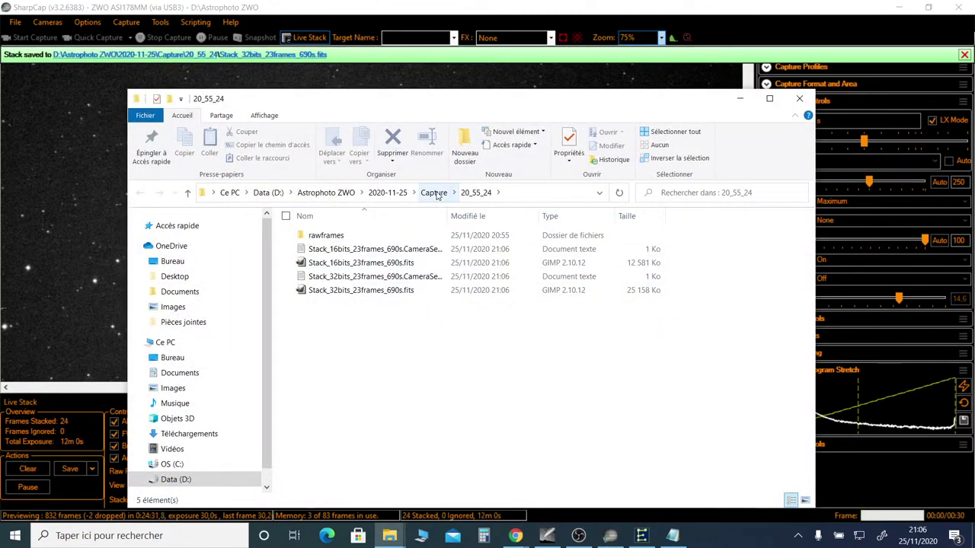
click(434, 193)
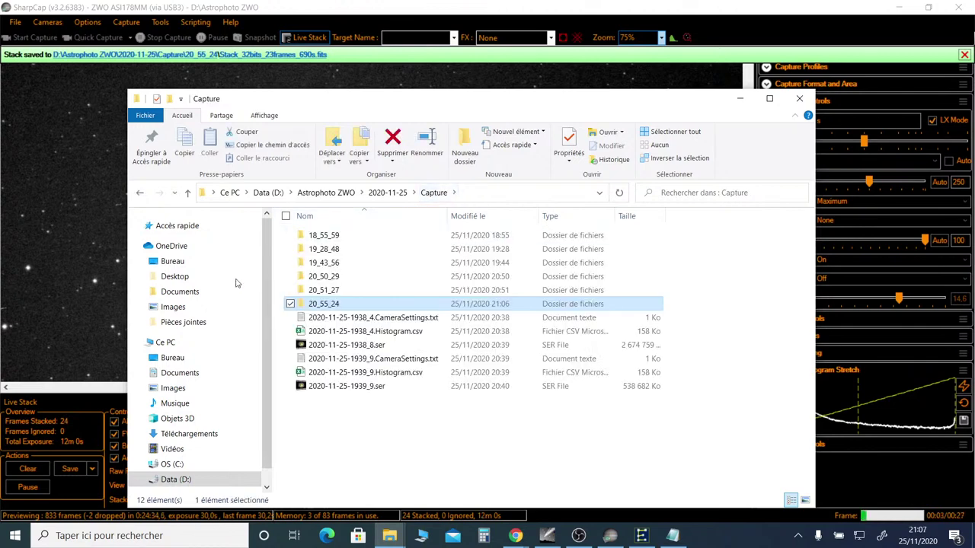
click(134, 246)
click(133, 266)
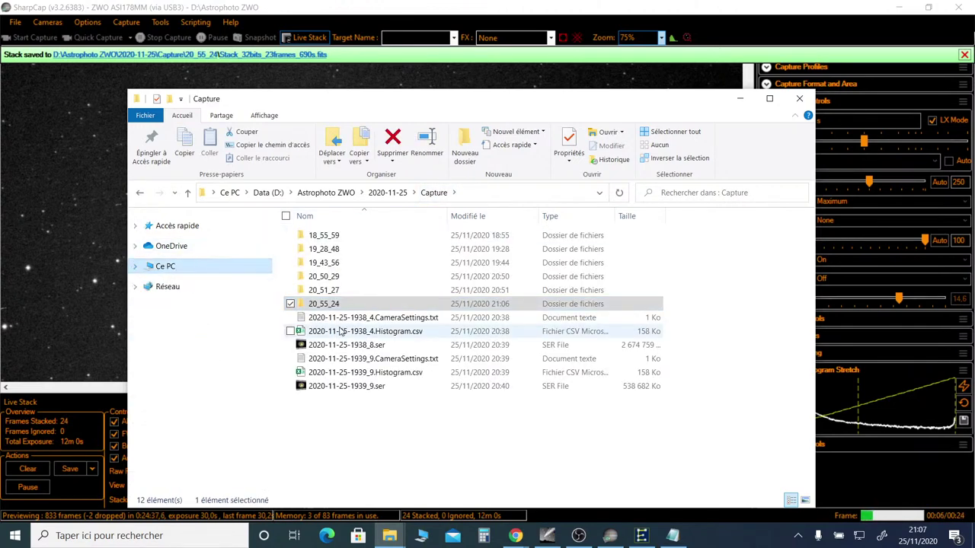
double_click(332, 290)
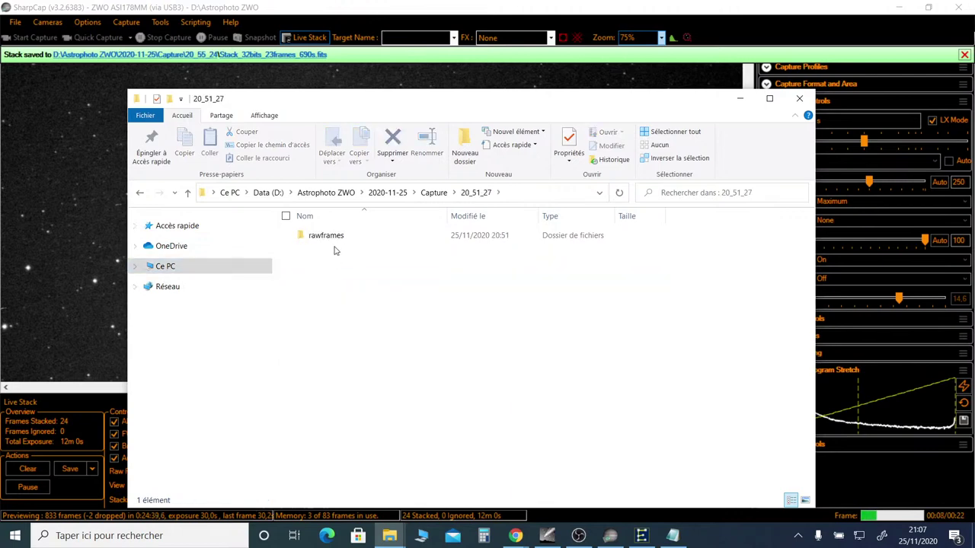
double_click(333, 239)
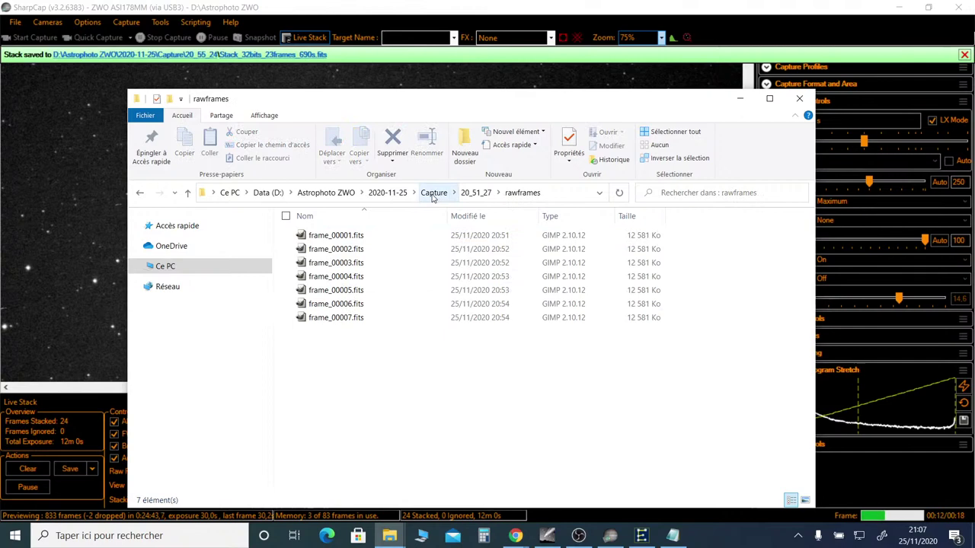
Open Stack_16bits_5frames_300s.fits from the 19_28_48 capture folder in GIMP, keeping the default FITS loading options
click(434, 193)
click(335, 249)
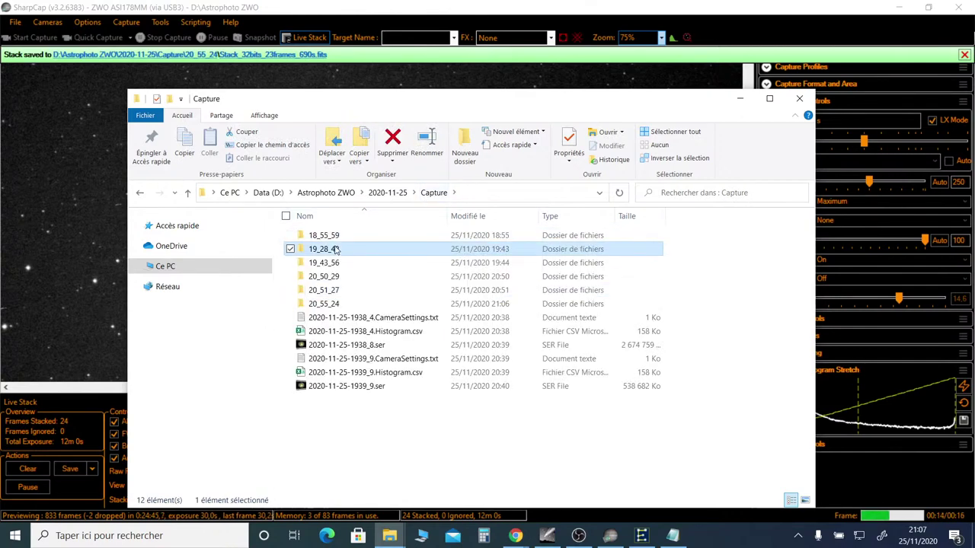
double_click(335, 249)
click(340, 264)
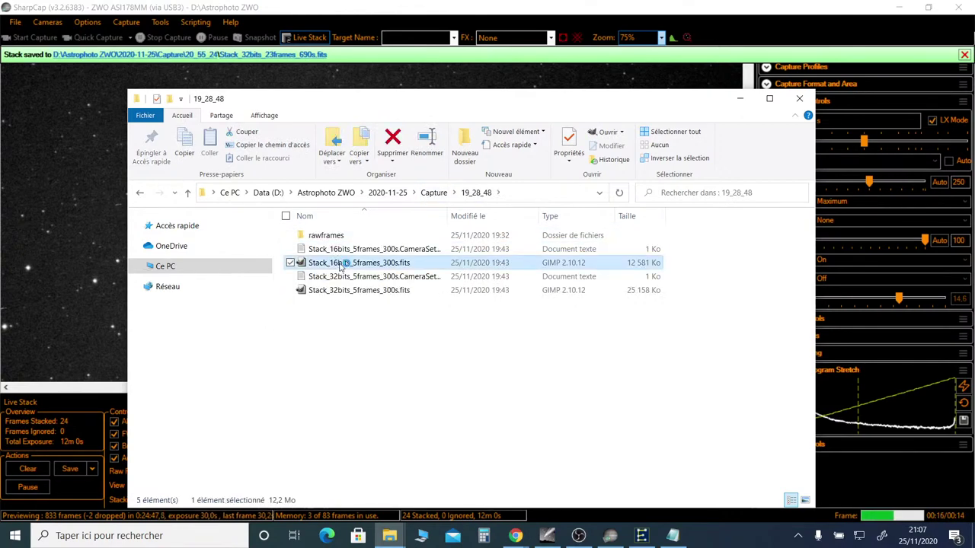
double_click(340, 264)
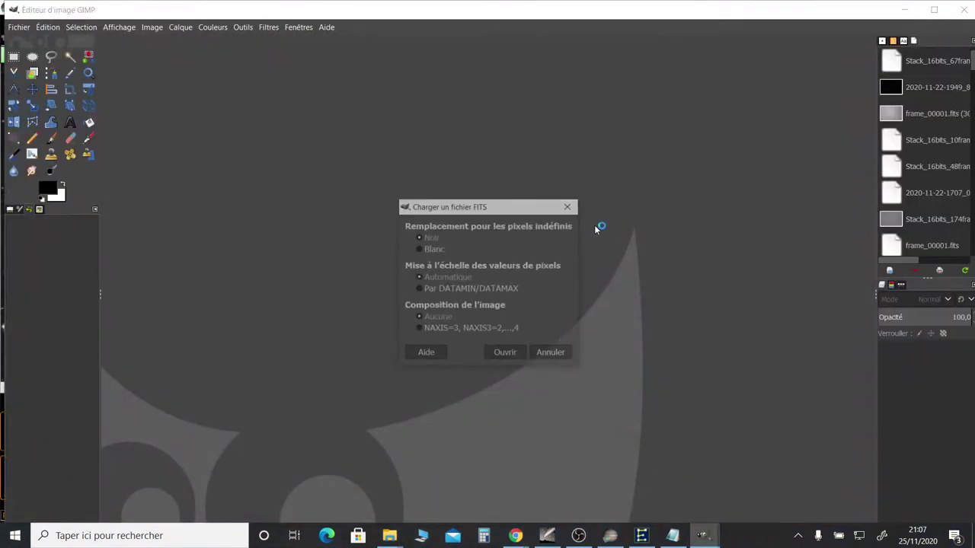
click(505, 352)
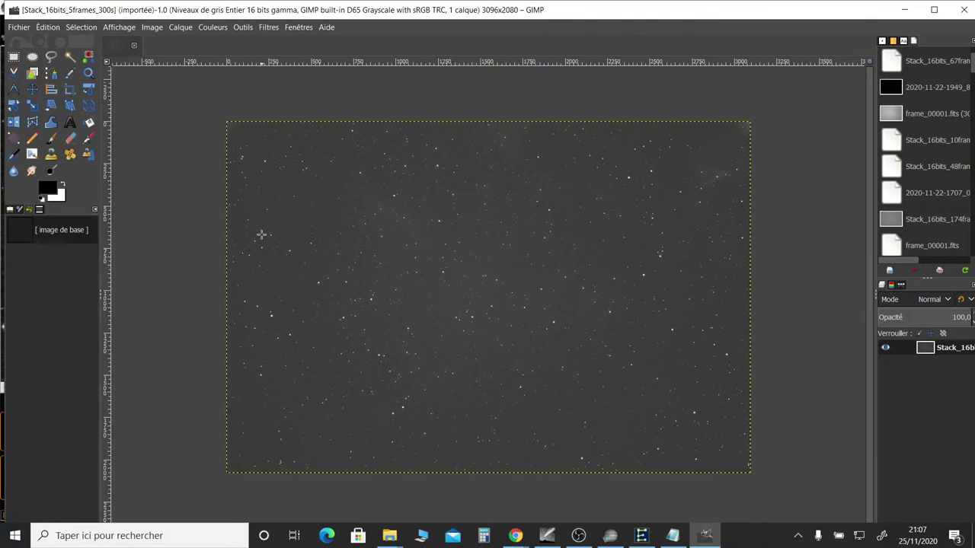
Stretch the nebula image with Curves, placing the black point at input 21.09 and a point at input 31.25, output 84.77
click(212, 28)
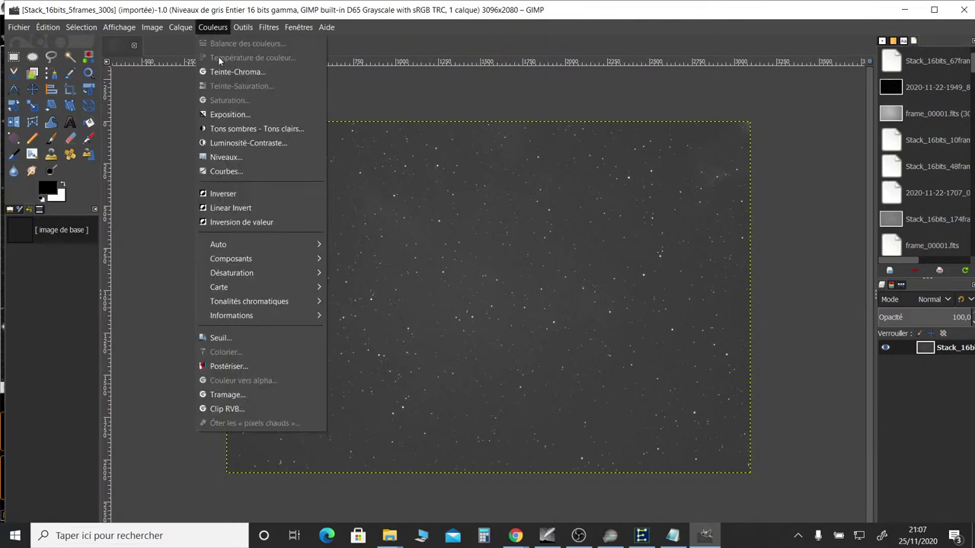
click(217, 172)
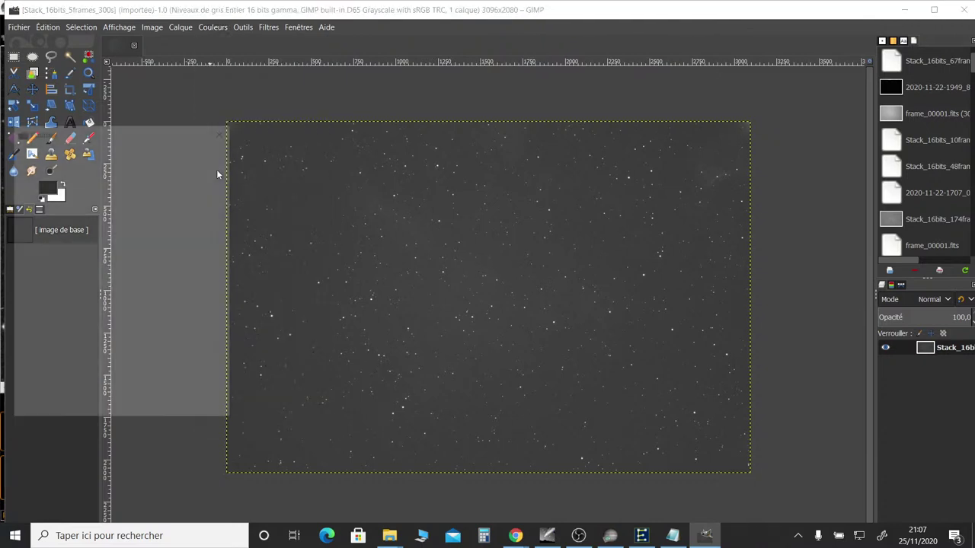
click(34, 334)
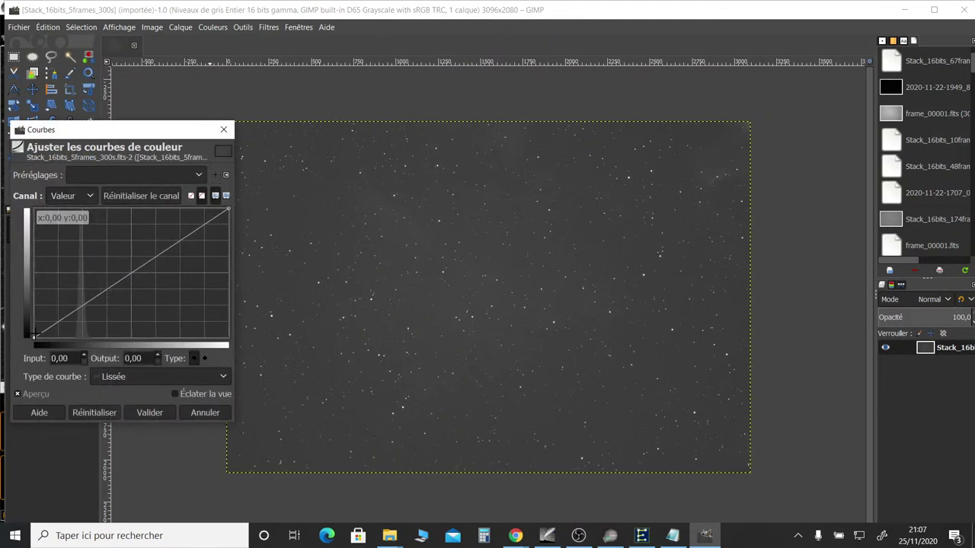
drag(33, 334, 69, 337)
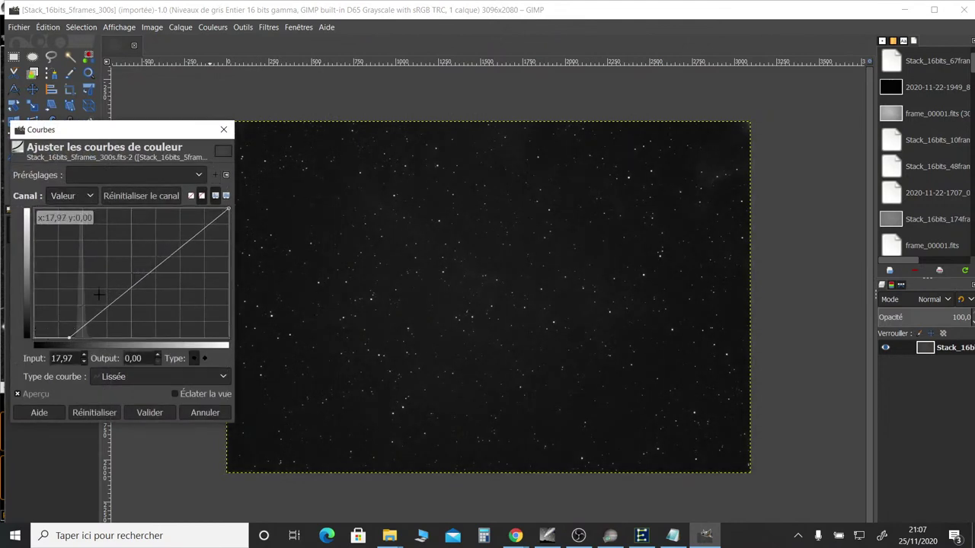
drag(202, 231, 94, 228)
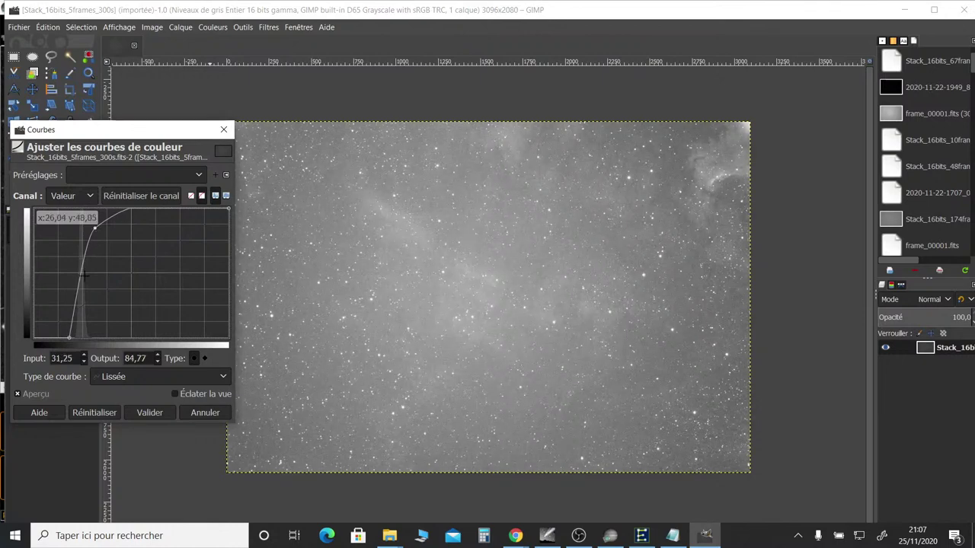
drag(70, 335, 75, 336)
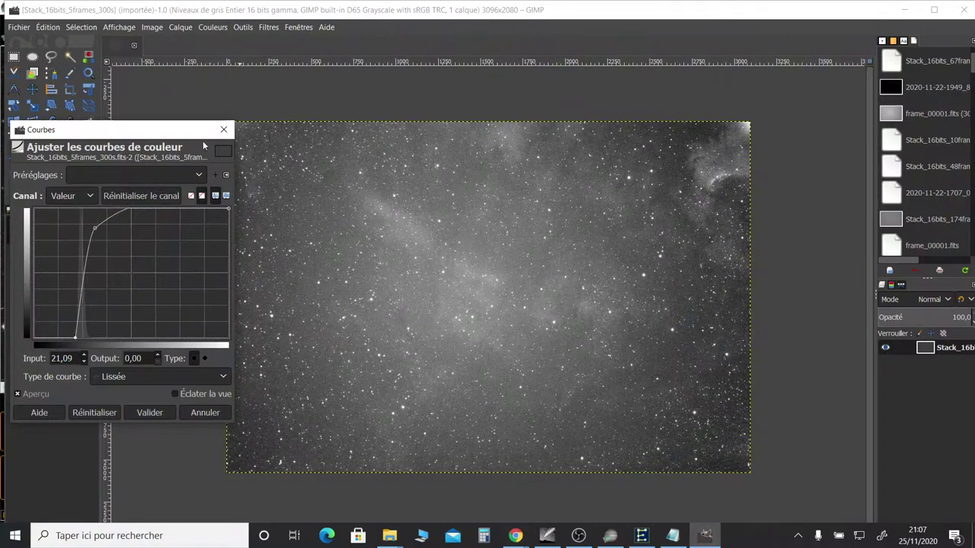
click(150, 413)
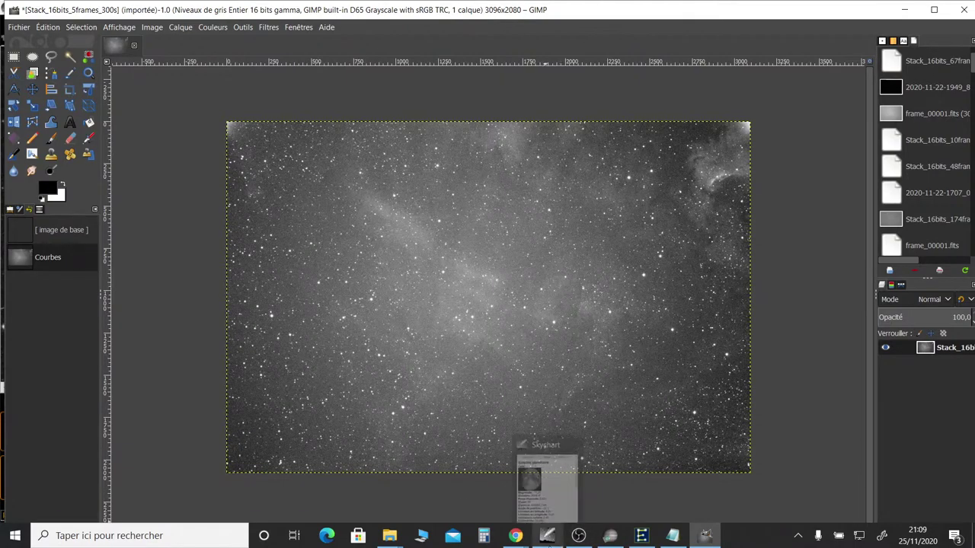
Switch to Cartes du Ciel and examine the Cygnus region around NGC 7000, M 29 and NGC 6910 on the sky chart
click(547, 535)
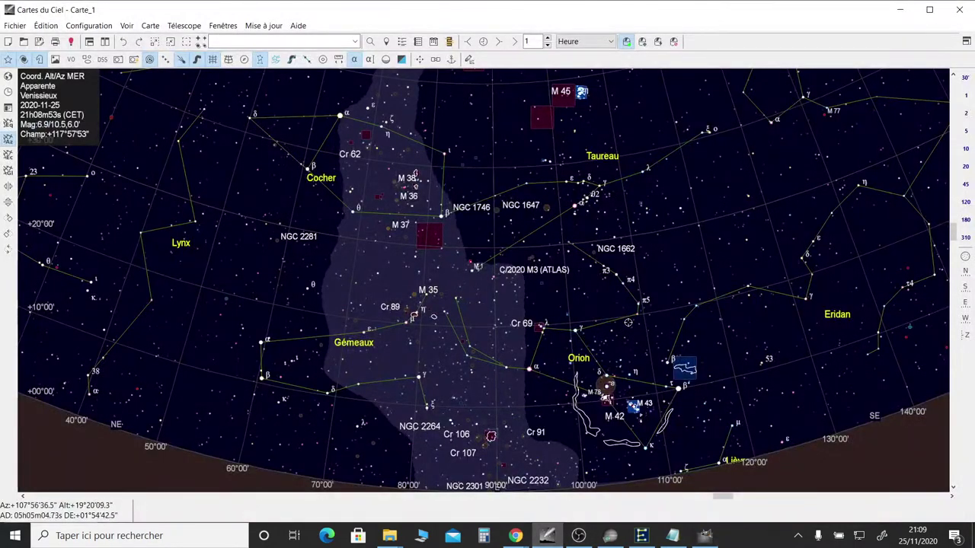
scroll(627, 322, down, 4)
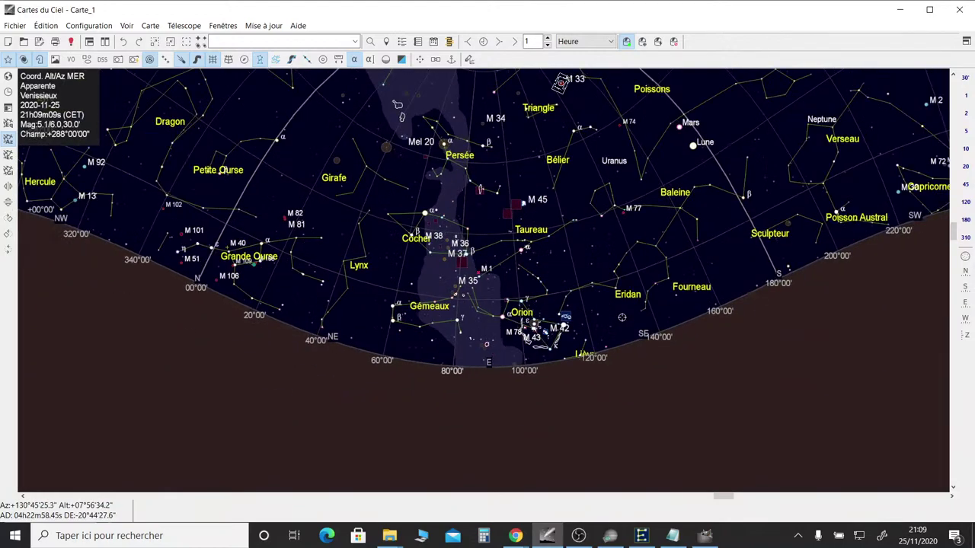
scroll(622, 318, down, 2)
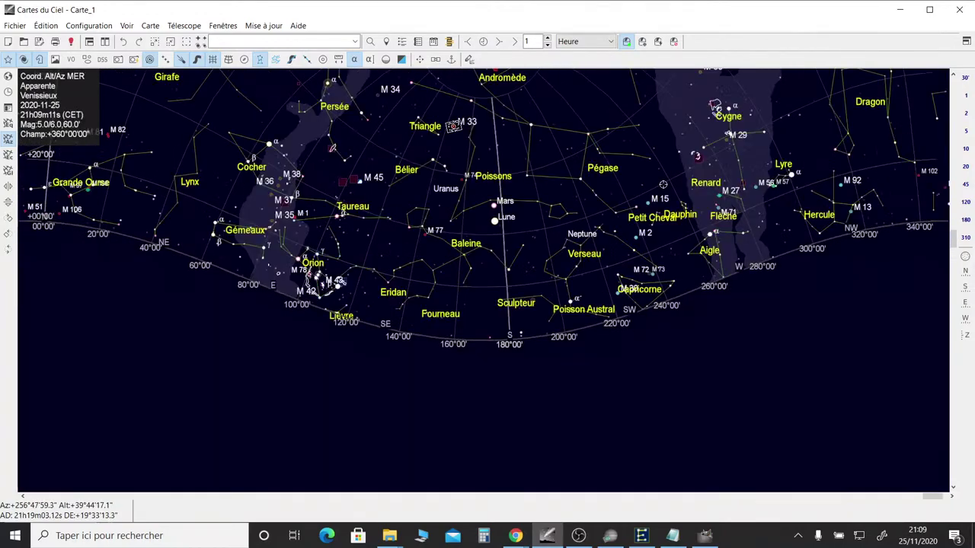
drag(664, 181, 623, 190)
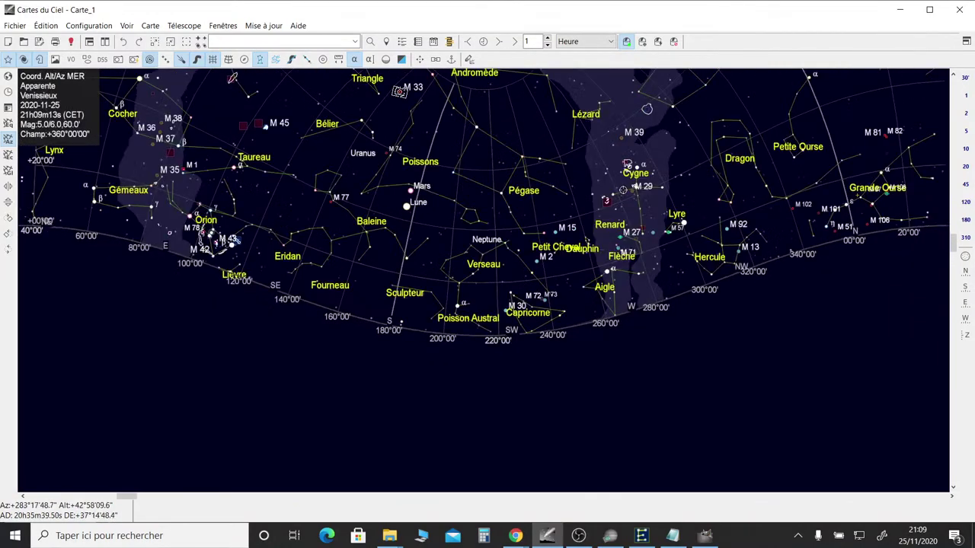
scroll(629, 188, up, 4)
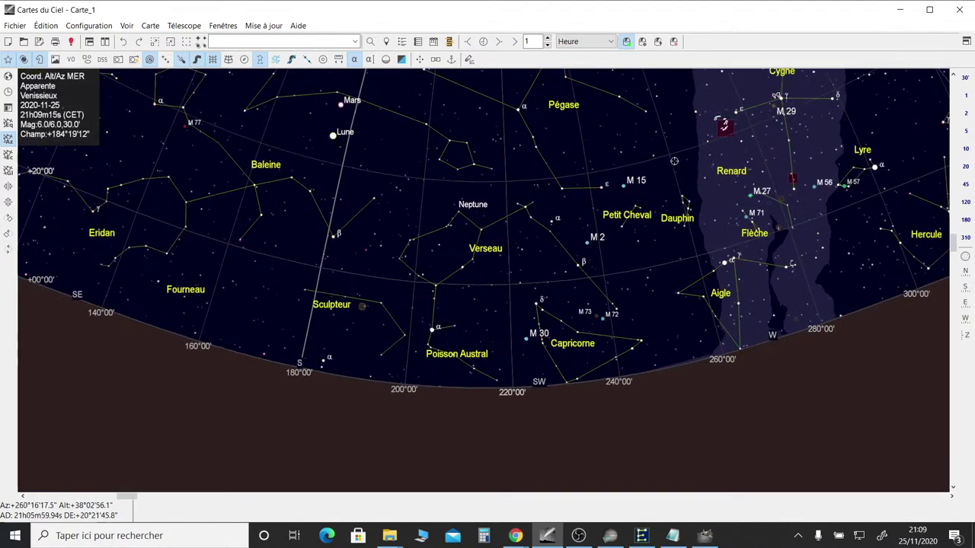
scroll(630, 183, up, 1)
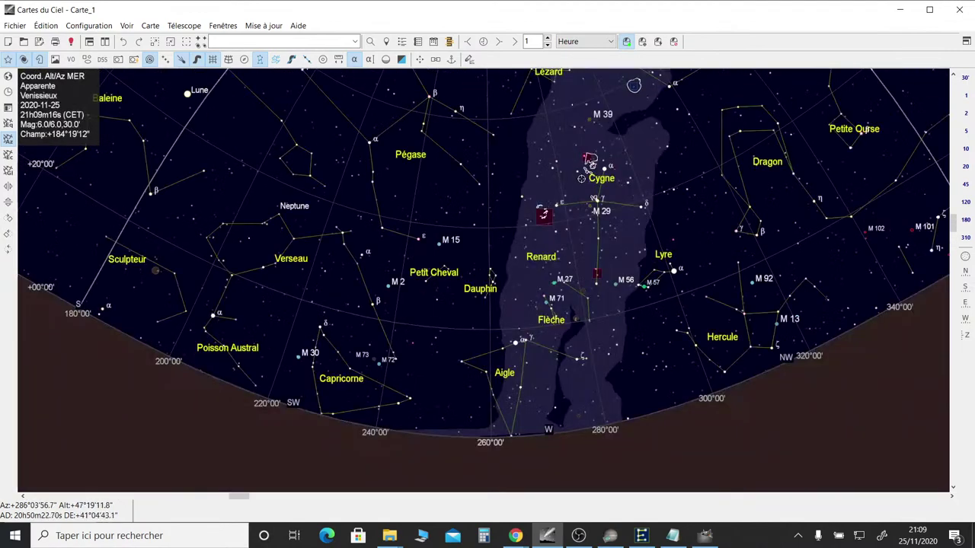
scroll(581, 191, up, 2)
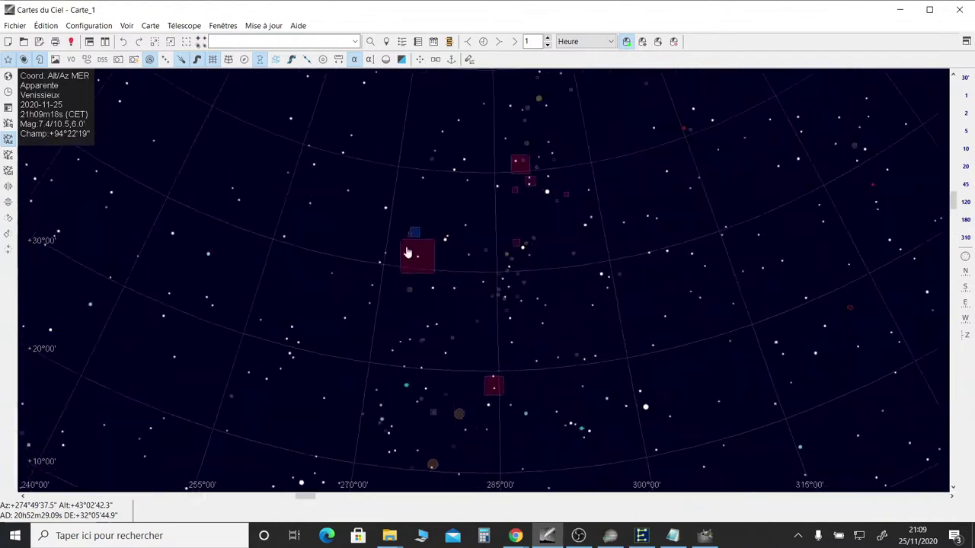
scroll(506, 218, up, 3)
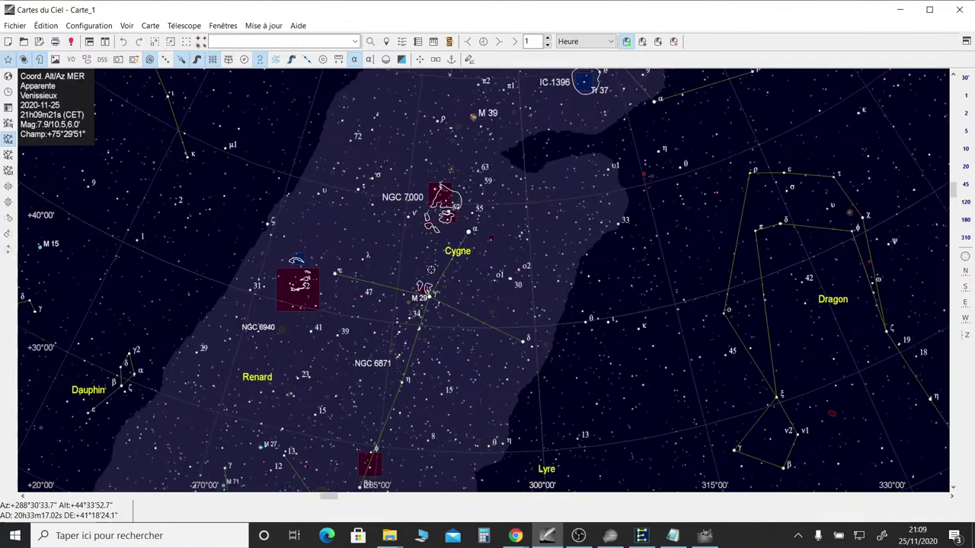
scroll(431, 269, up, 1)
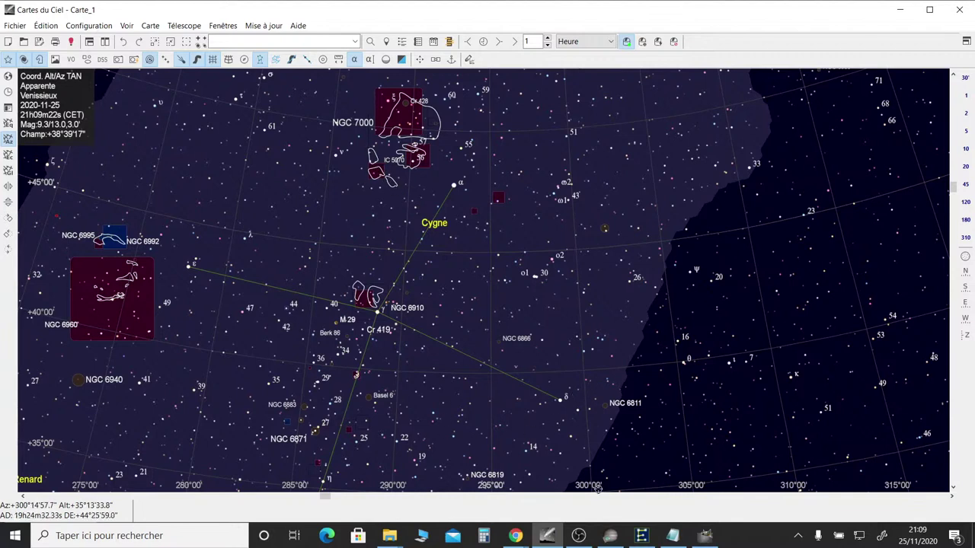
Compare the stretched nebula image in GIMP with the Cygnus chart, finishing with the chart window minimized
click(706, 536)
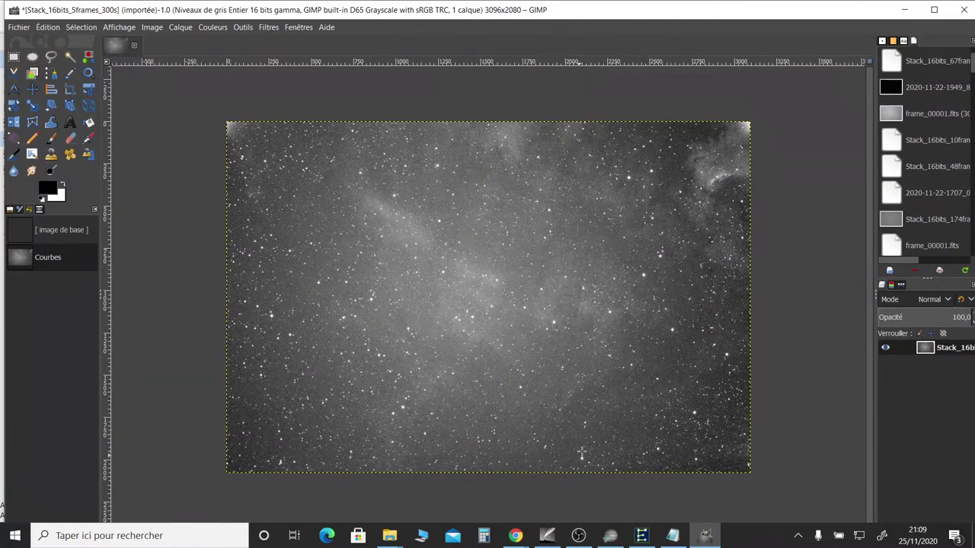
click(547, 535)
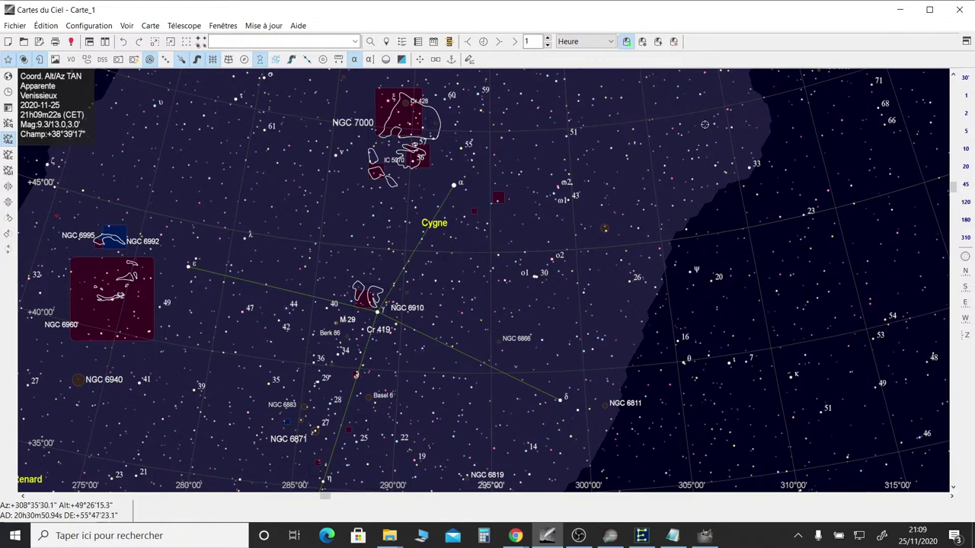
click(900, 10)
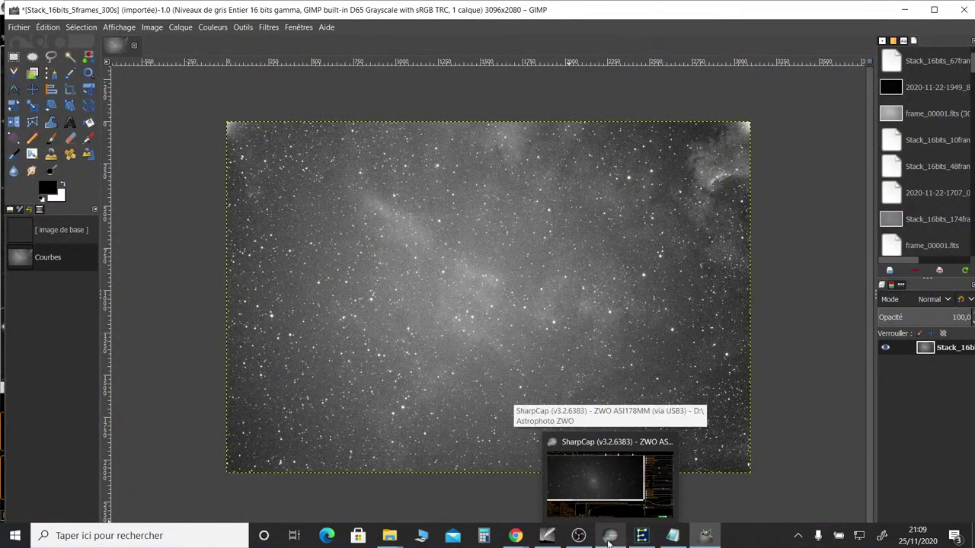
mouse_move(403, 536)
click(430, 507)
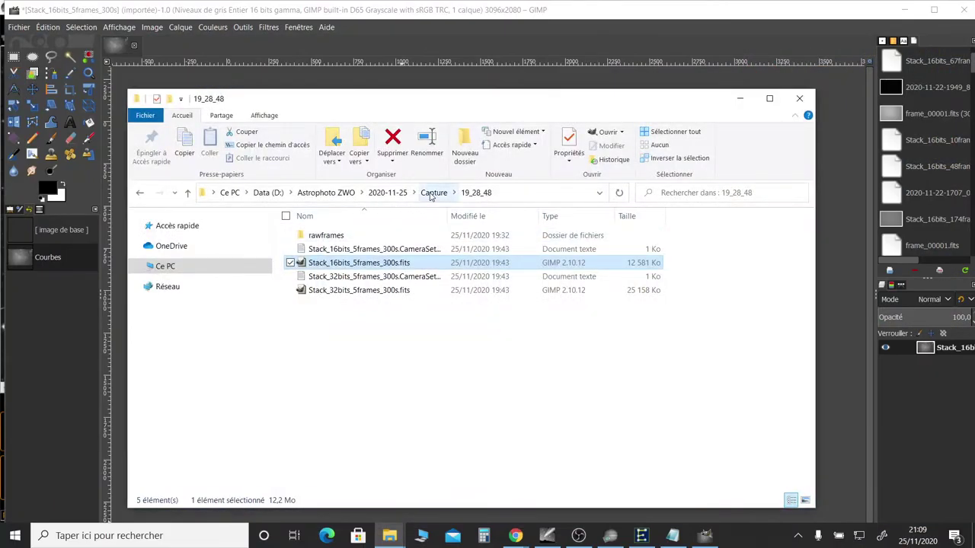
click(390, 193)
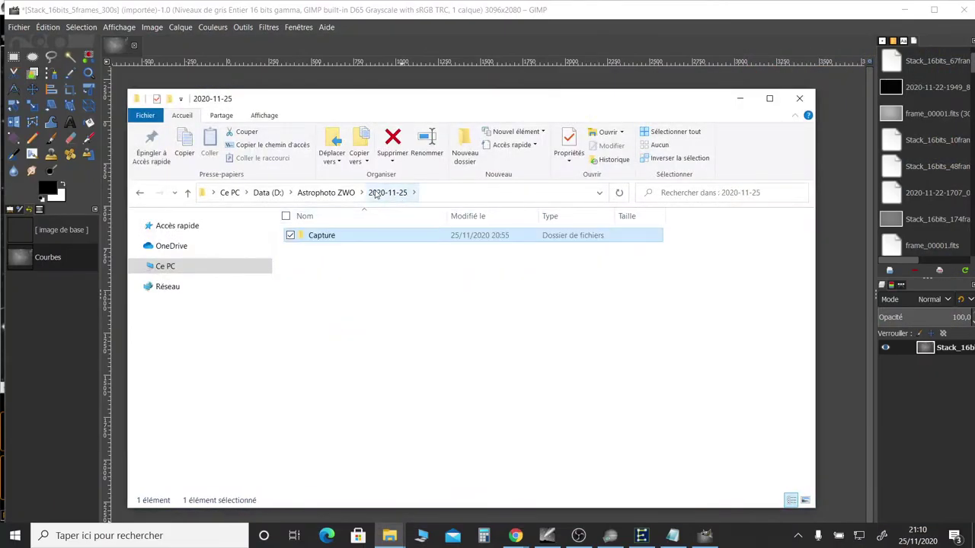
double_click(334, 236)
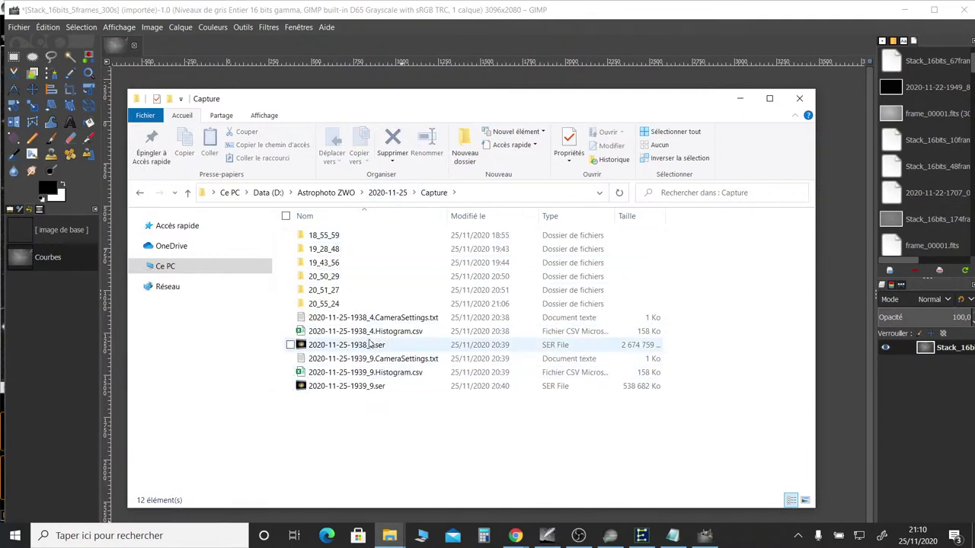
click(343, 348)
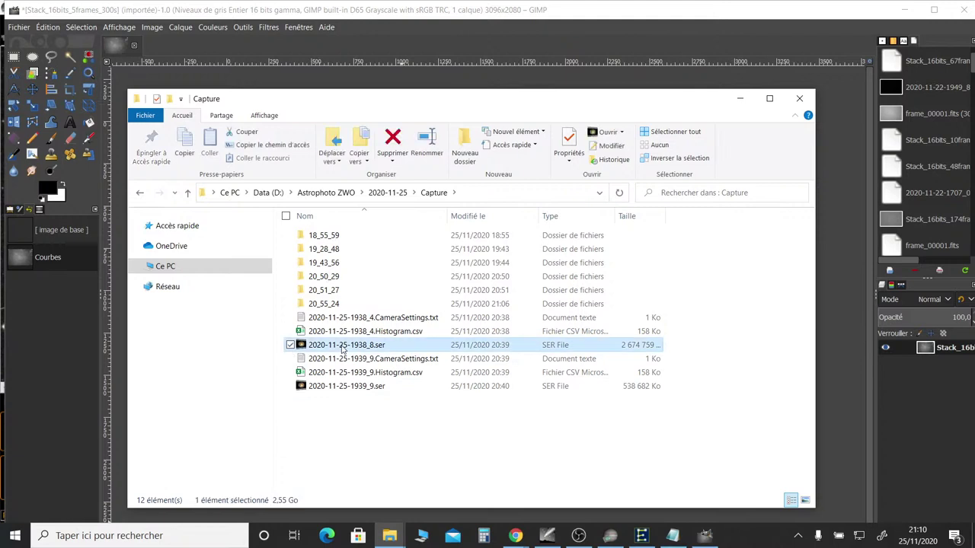
click(340, 390)
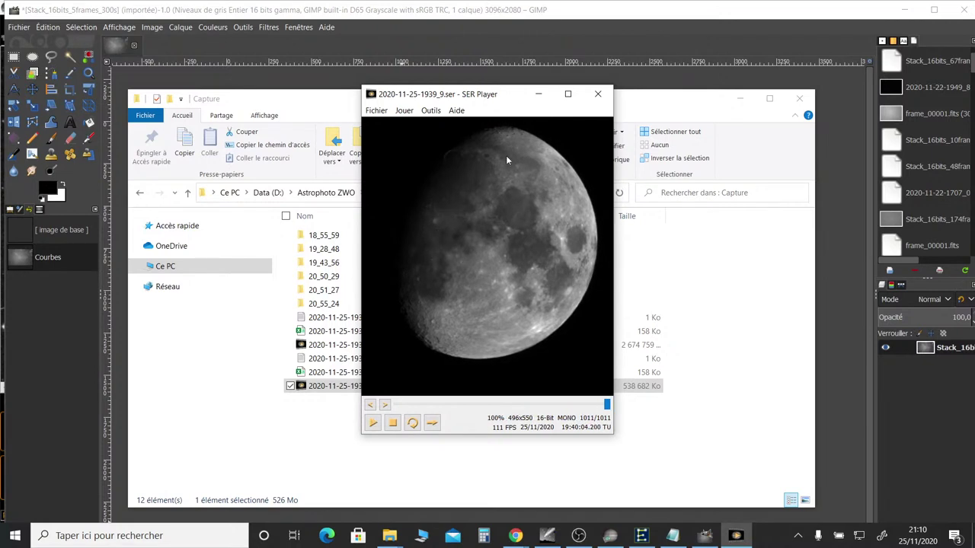
Maximize SER Player, play the Moon capture and minimize the player after viewing it
click(567, 95)
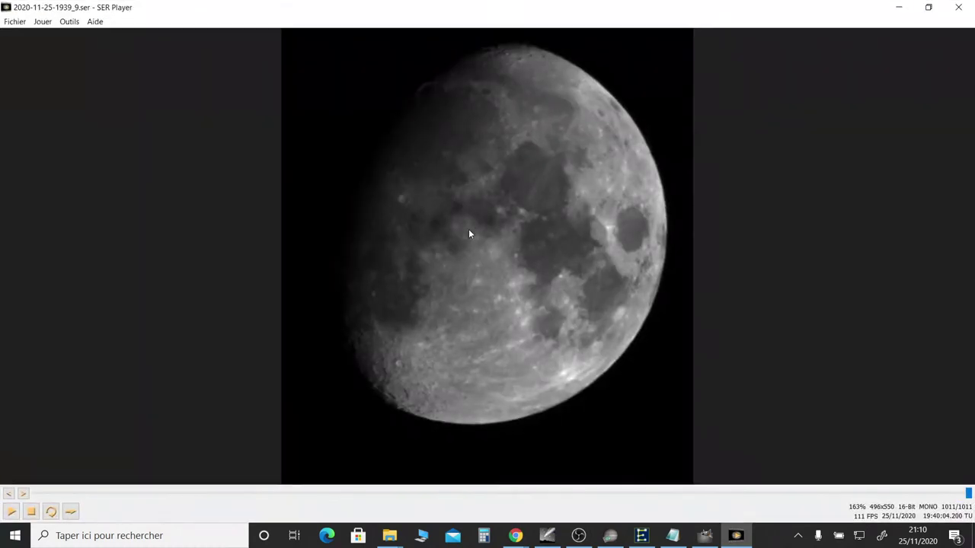
click(12, 512)
click(898, 10)
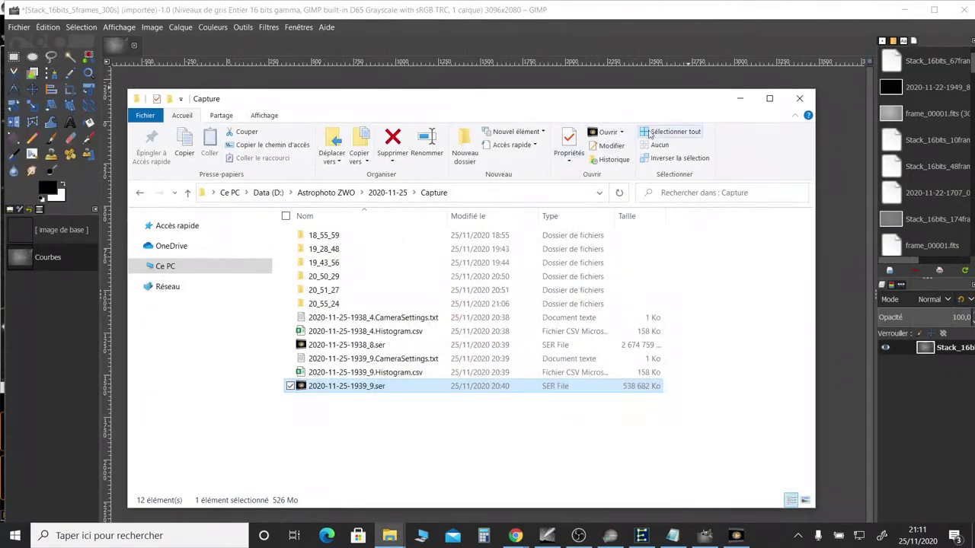
Minimize File Explorer and switch to SharpCap to examine the live stack of M 33
click(737, 99)
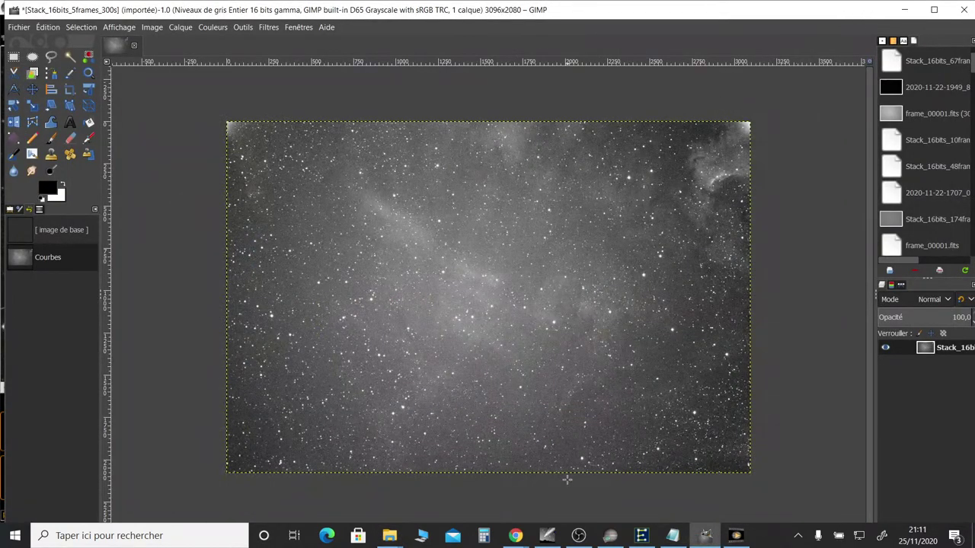
click(610, 535)
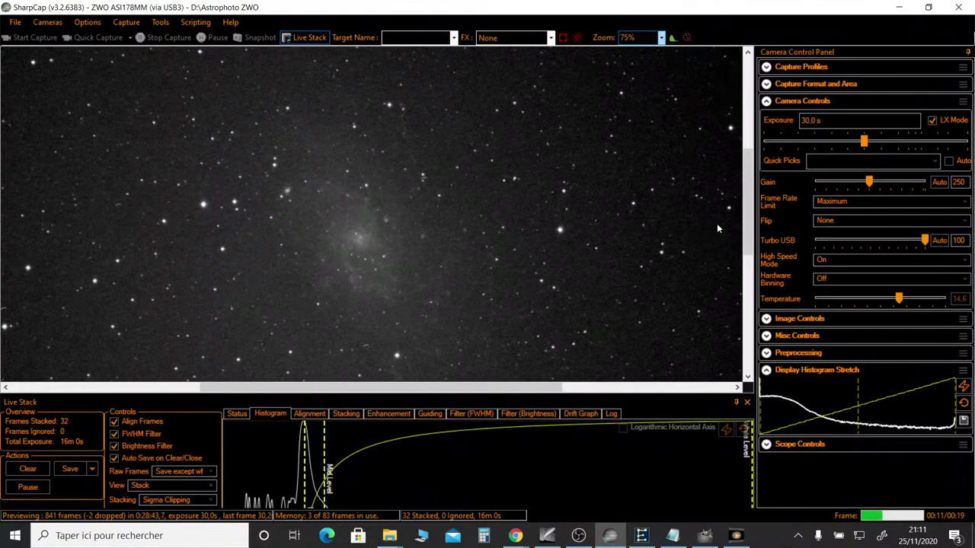
scroll(744, 220, down, 1)
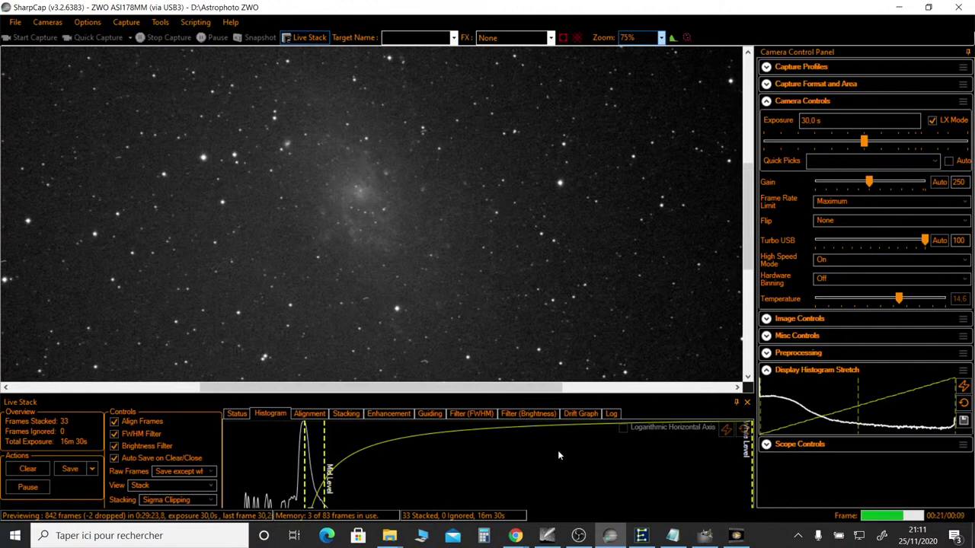
Switch to Cartes du Ciel and survey the sky from Cygnus across the southern and eastern horizon to Grande Ourse
click(547, 535)
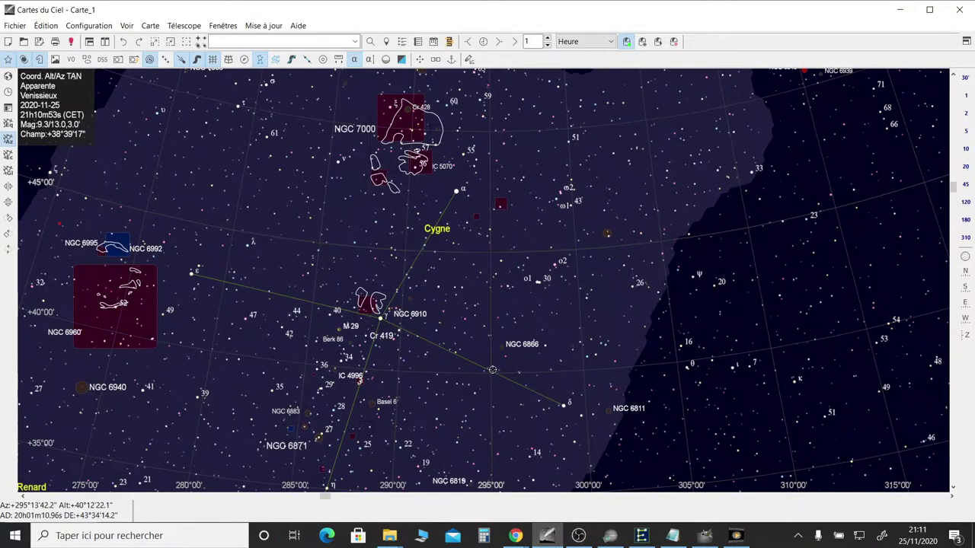
scroll(465, 393, down, 4)
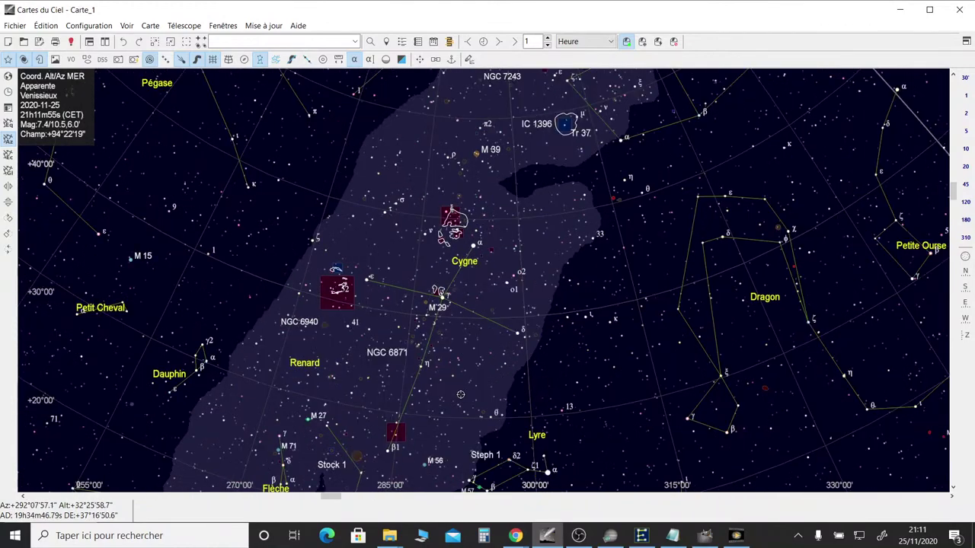
scroll(460, 393, down, 2)
drag(344, 316, 614, 287)
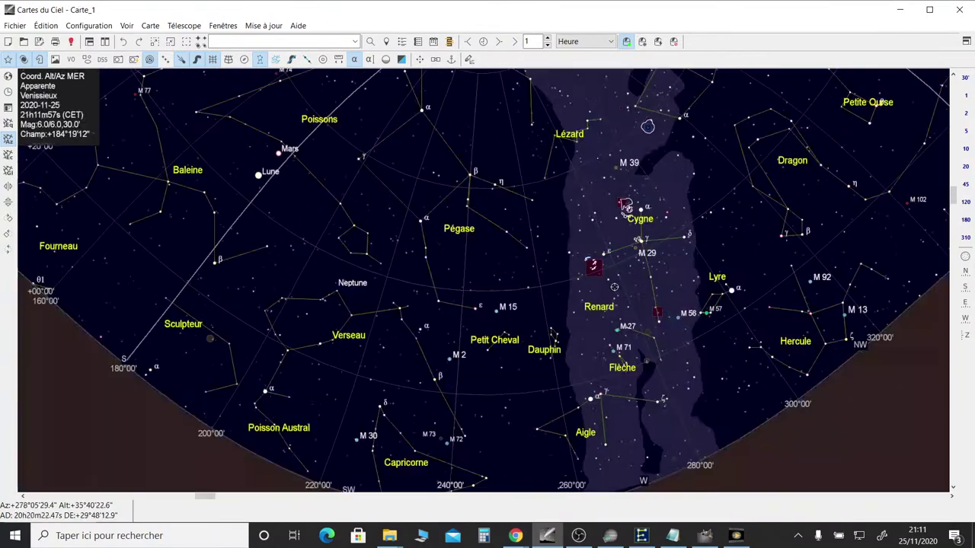
drag(354, 322, 625, 384)
drag(416, 336, 618, 315)
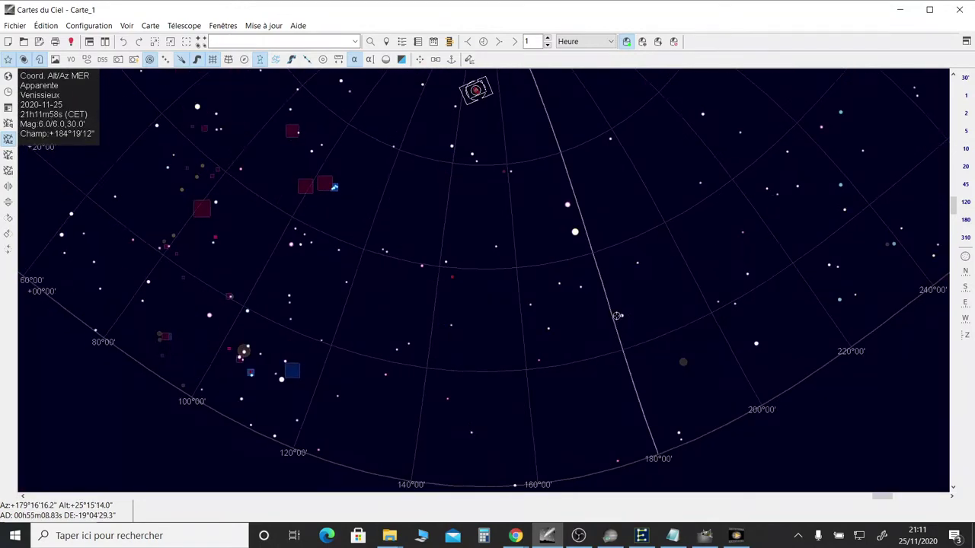
drag(391, 347, 658, 305)
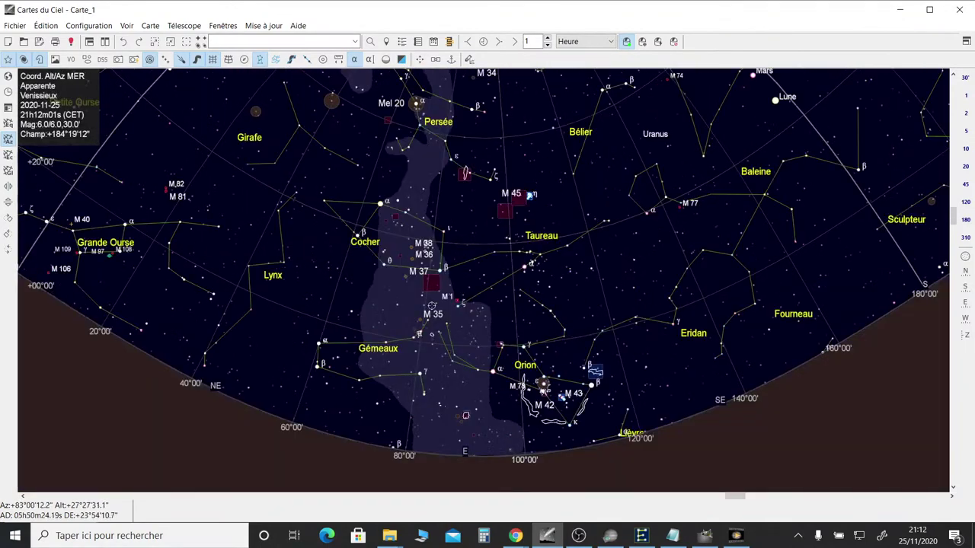
drag(317, 310, 570, 279)
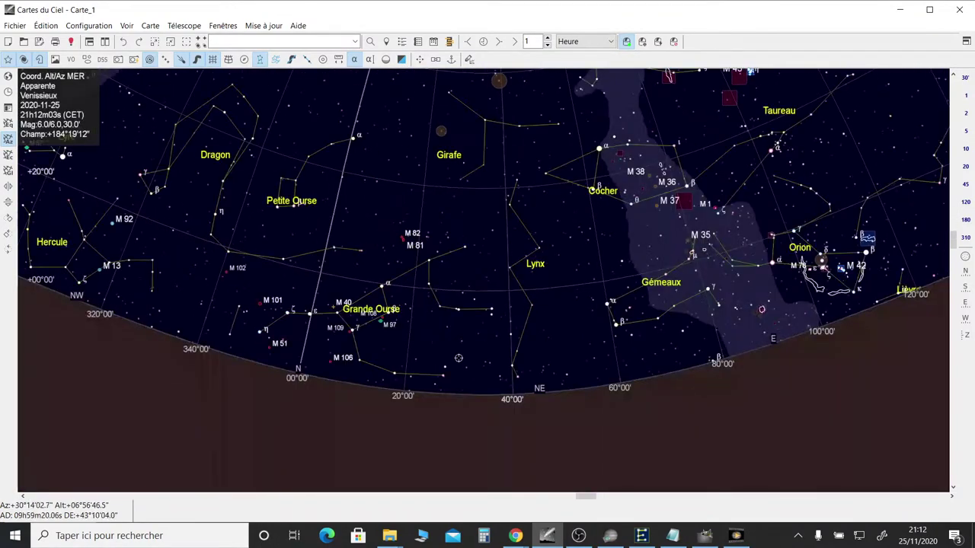
Locate the galaxies M 81 and M 82 near Grande Ourse and select M 82 to read its details
scroll(422, 268, up, 3)
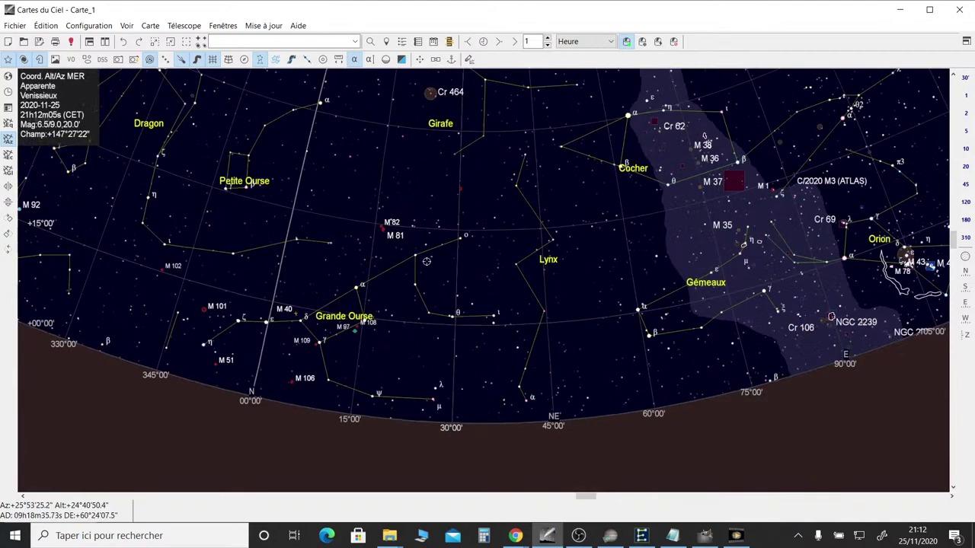
drag(347, 283, 391, 306)
scroll(433, 315, up, 4)
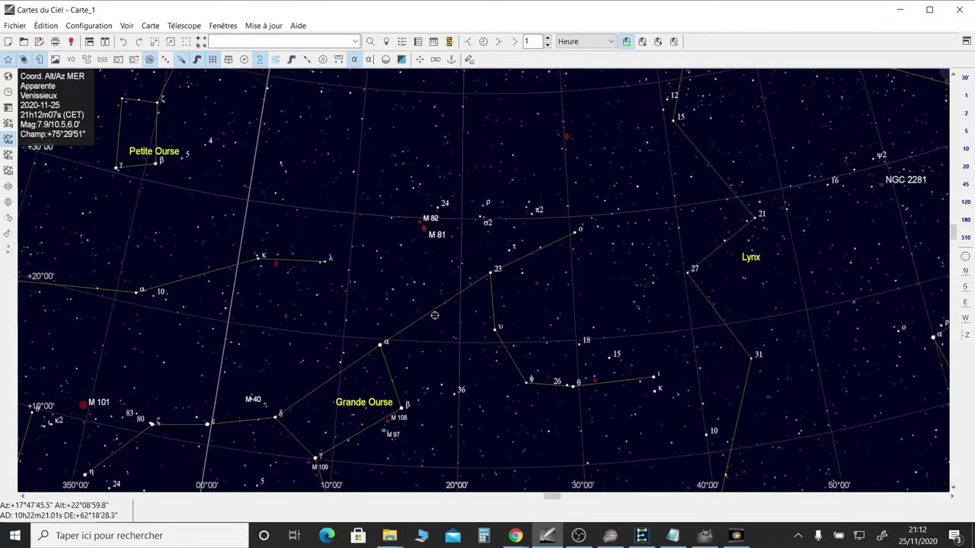
drag(391, 260, 441, 292)
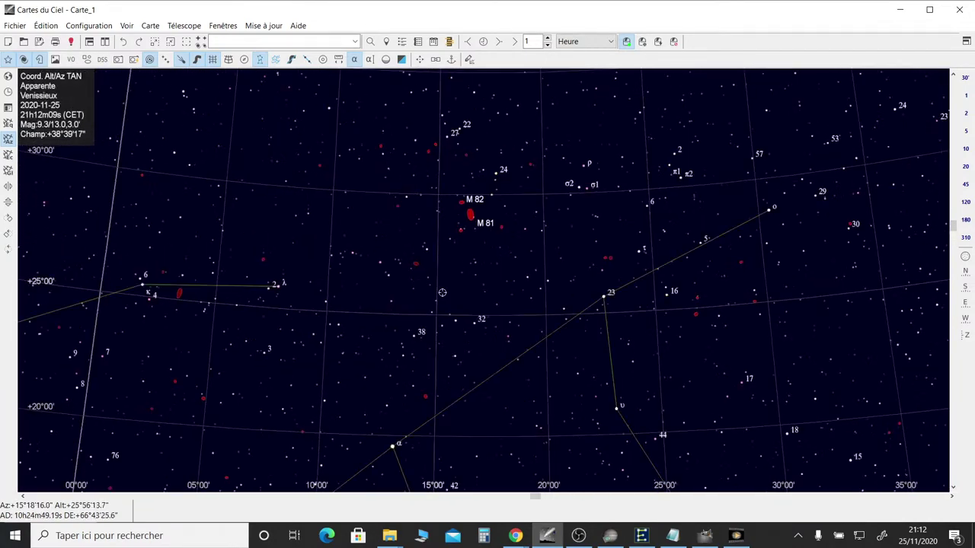
scroll(441, 304, up, 4)
drag(427, 233, 469, 383)
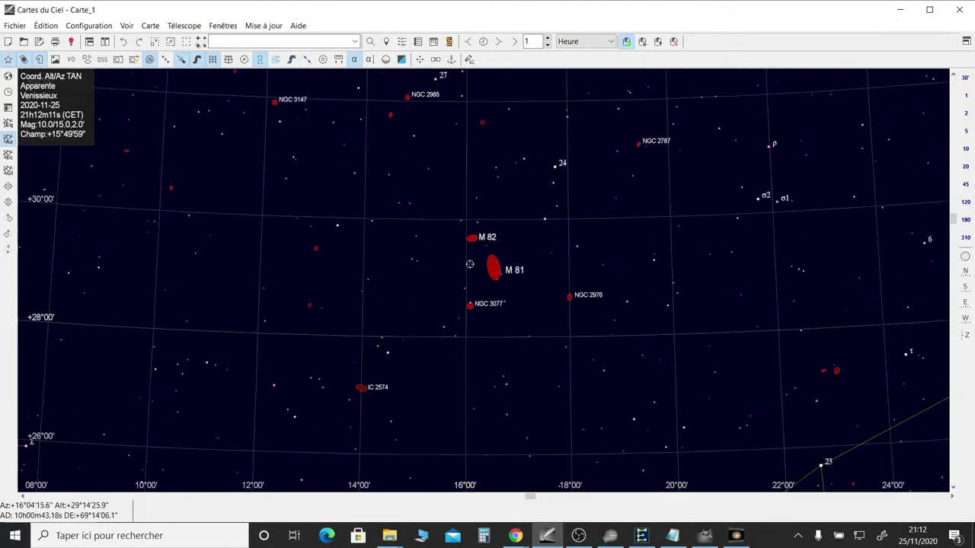
click(473, 241)
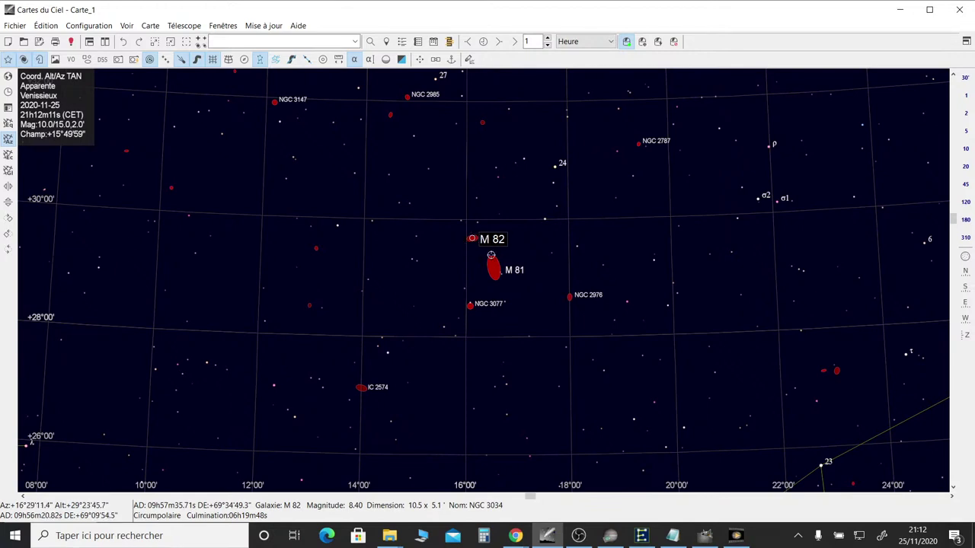
Examine the galaxies around M 82 up close and its position relative to Grande Ourse, Petite Ourse and Lynx
scroll(491, 255, up, 4)
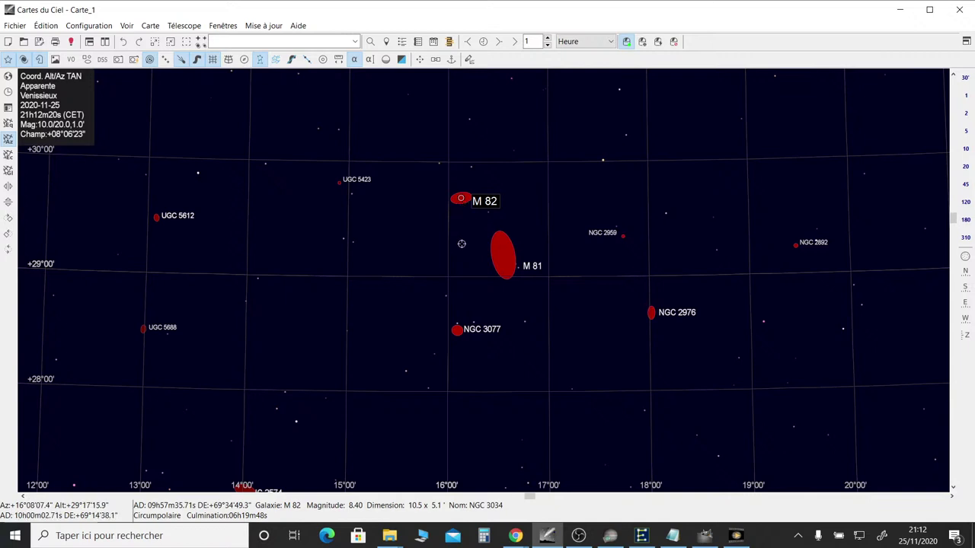
scroll(465, 243, down, 3)
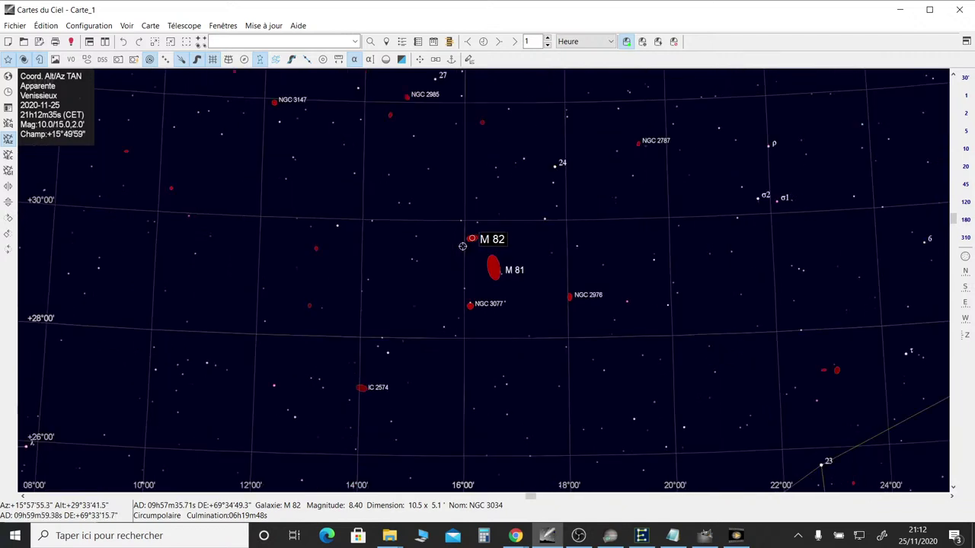
scroll(460, 265, down, 4)
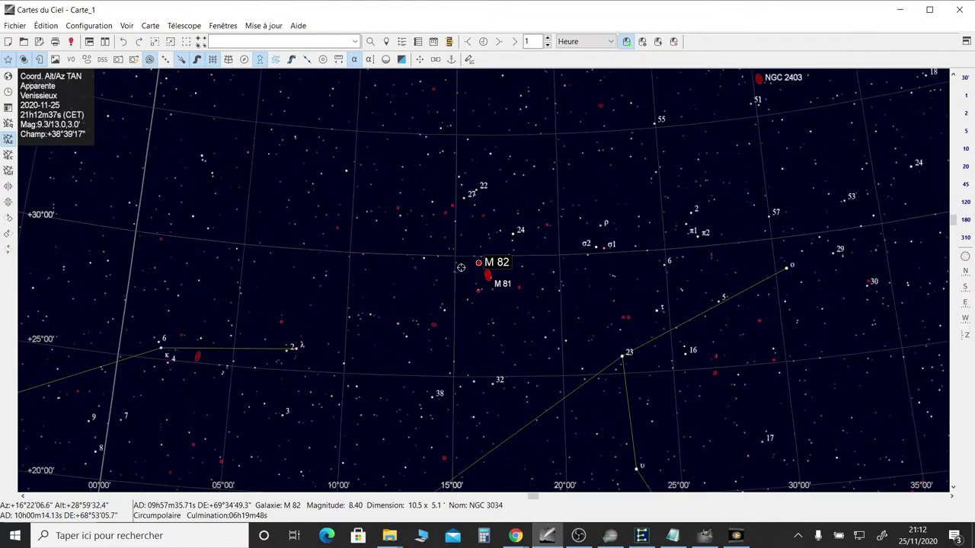
scroll(461, 267, down, 1)
scroll(499, 296, up, 3)
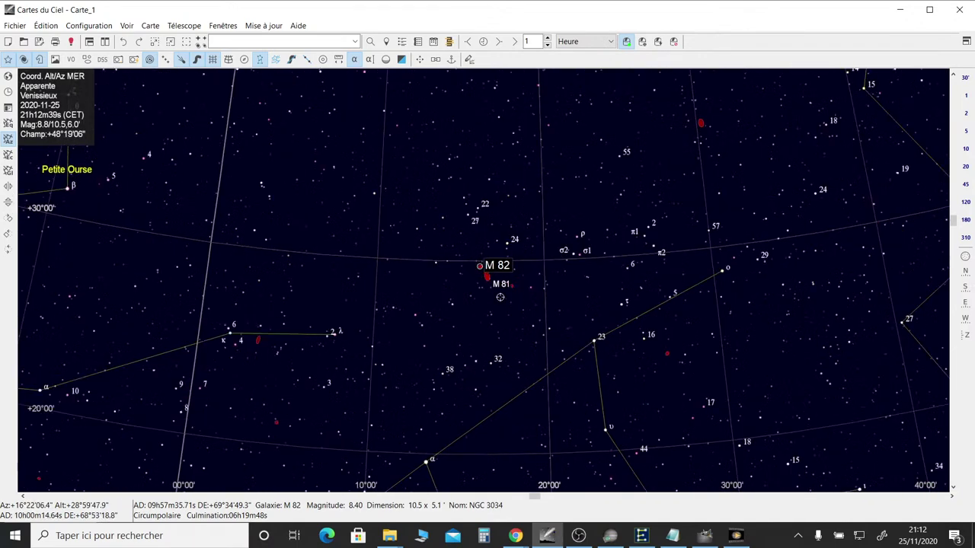
scroll(549, 297, down, 4)
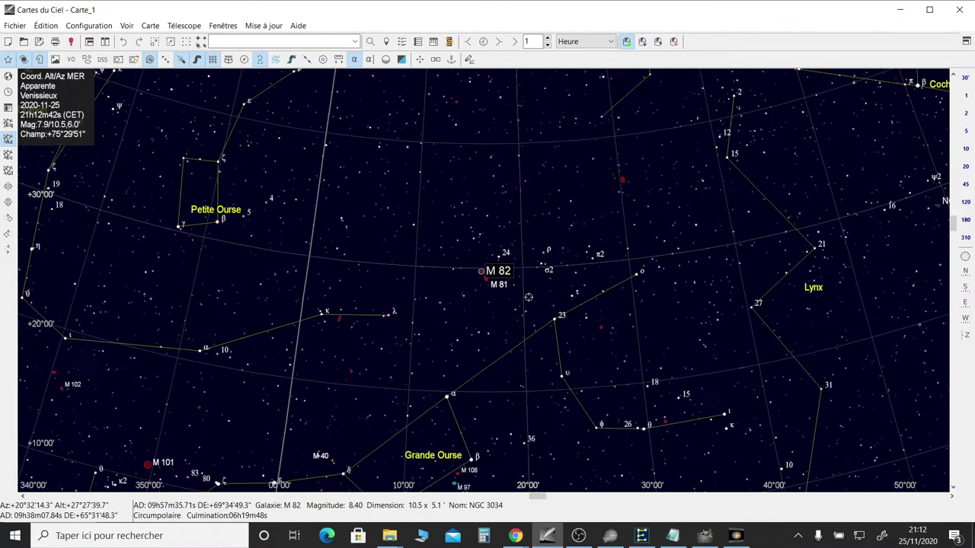
scroll(579, 251, down, 2)
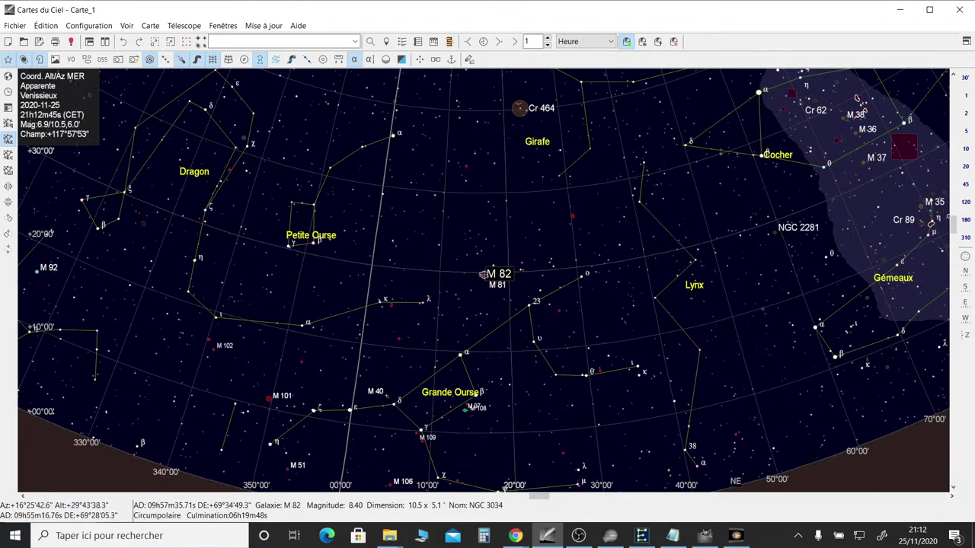
Examine the sky chart around M 81 and M 82 at close and wide fields of view
scroll(482, 274, up, 4)
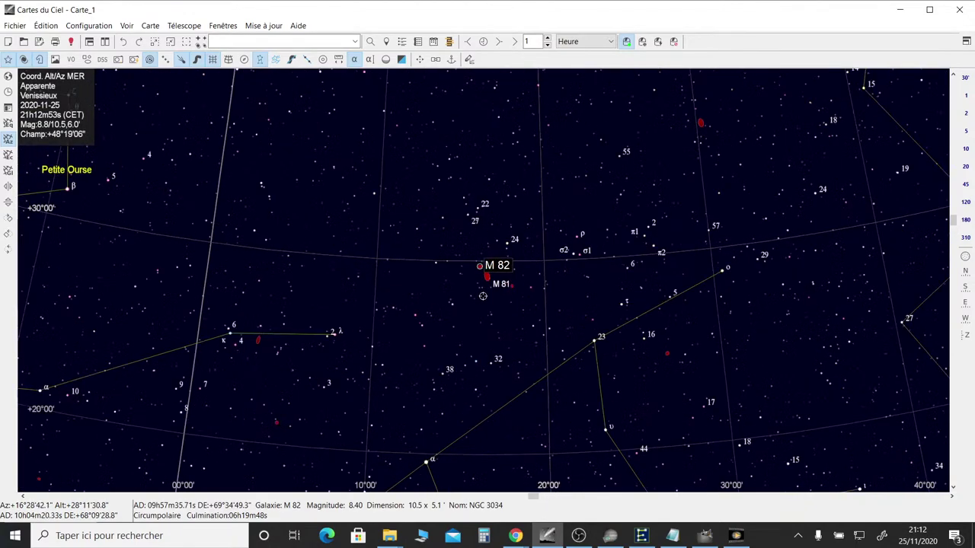
scroll(483, 299, up, 3)
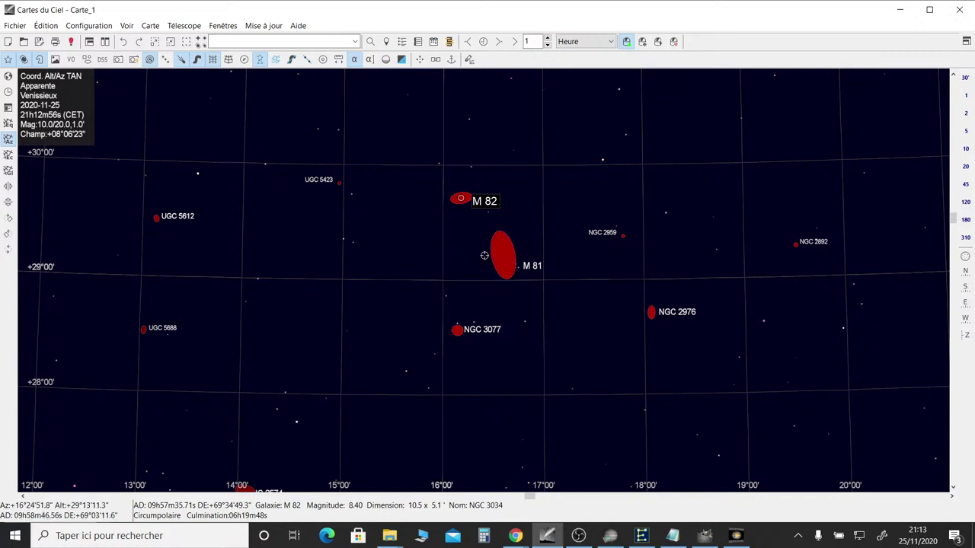
scroll(415, 327, down, 3)
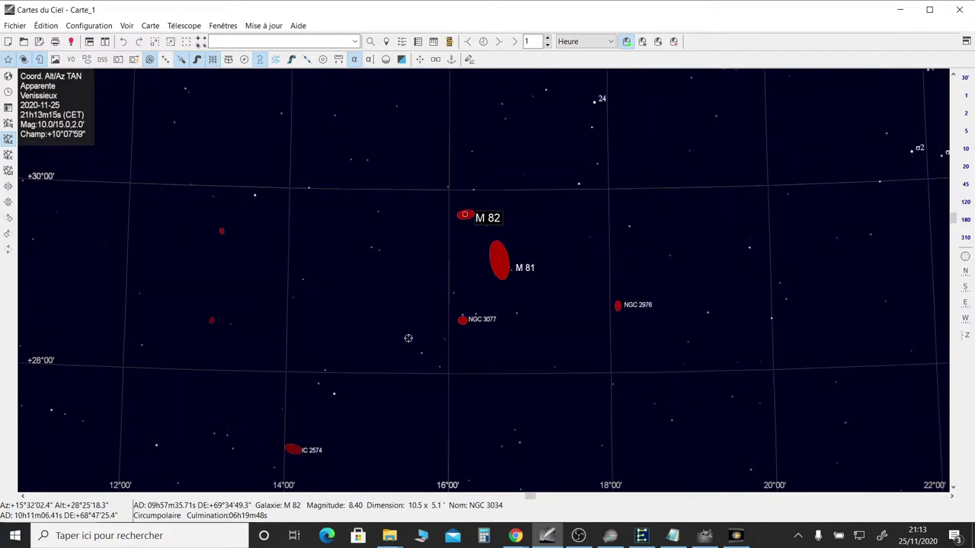
scroll(410, 332, down, 3)
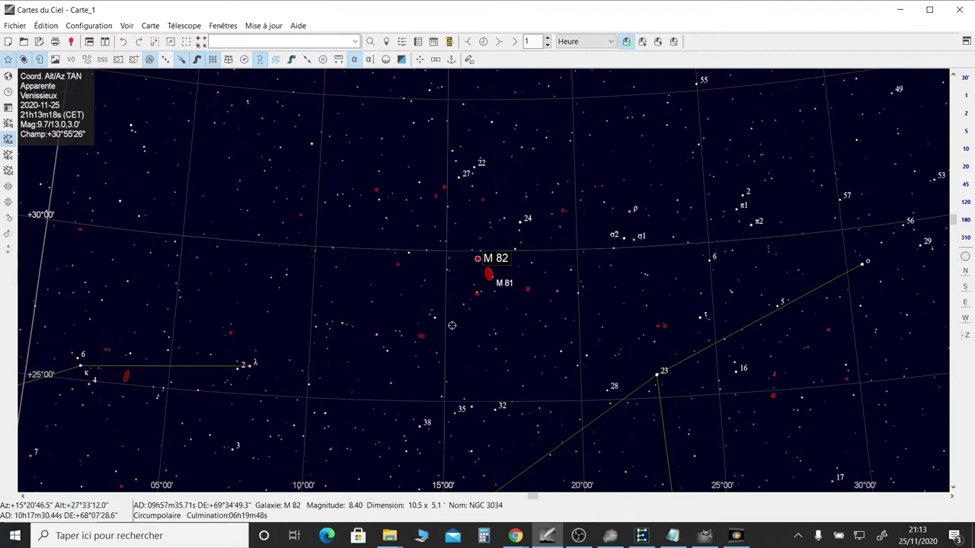
scroll(452, 325, up, 1)
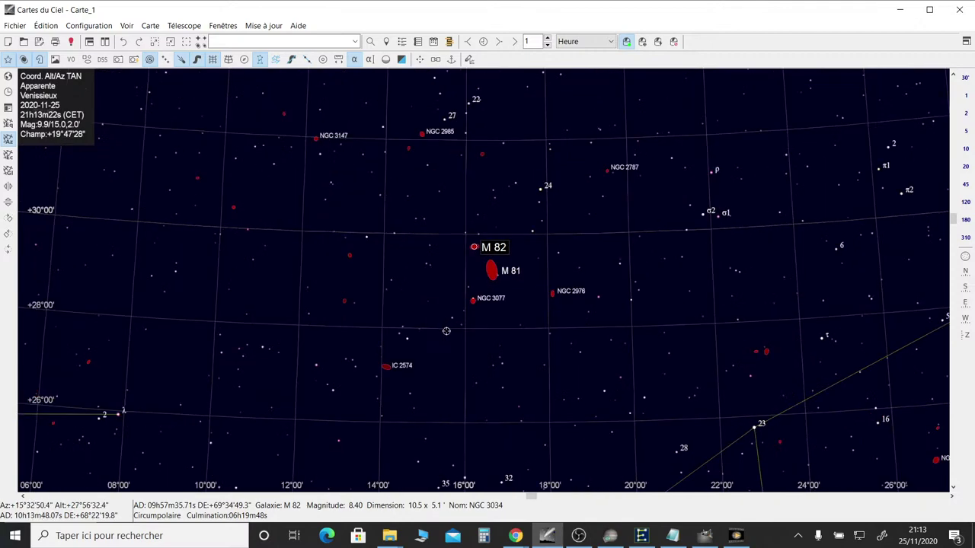
scroll(434, 336, down, 3)
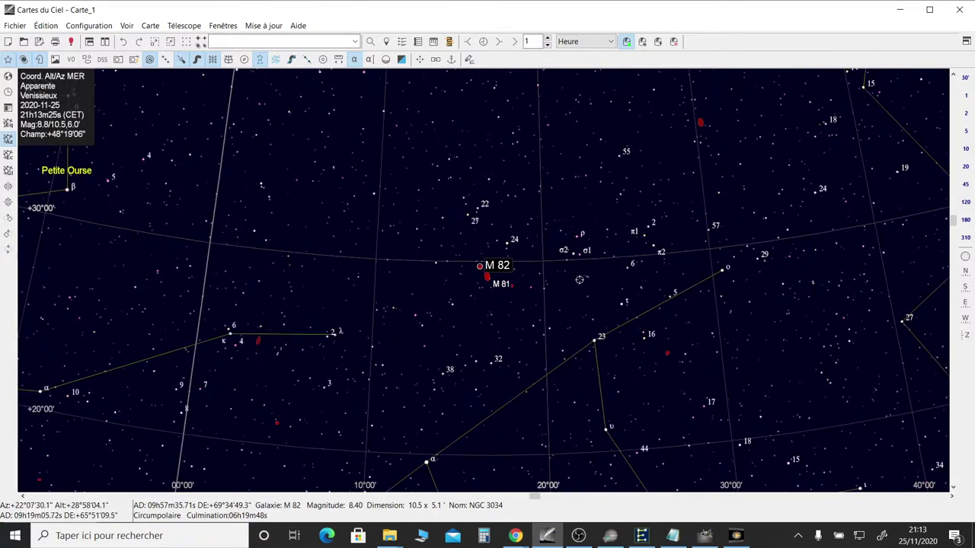
scroll(580, 280, up, 1)
scroll(579, 300, down, 3)
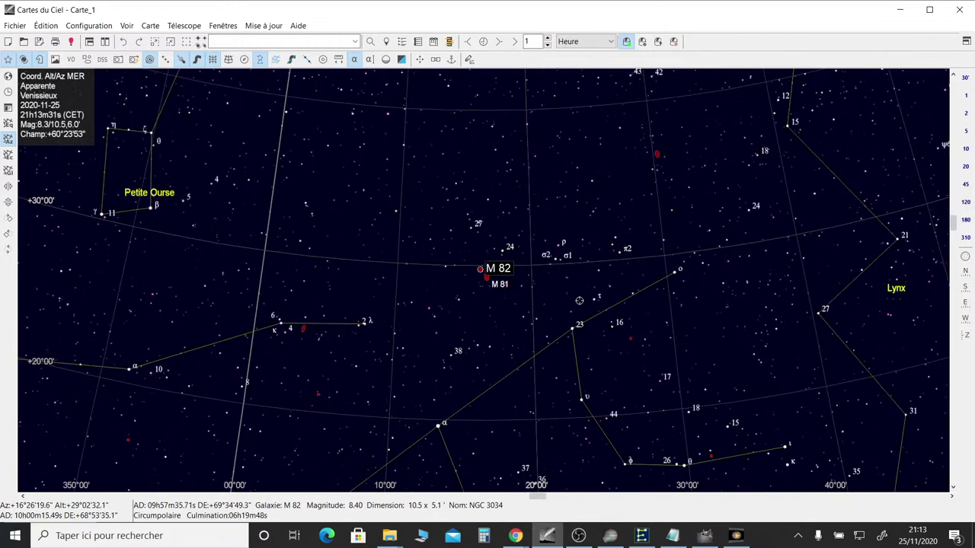
Locate M 33 beside the Triangle constellation in the sky chart and bring it near the centre at a closer field of view
scroll(766, 217, down, 2)
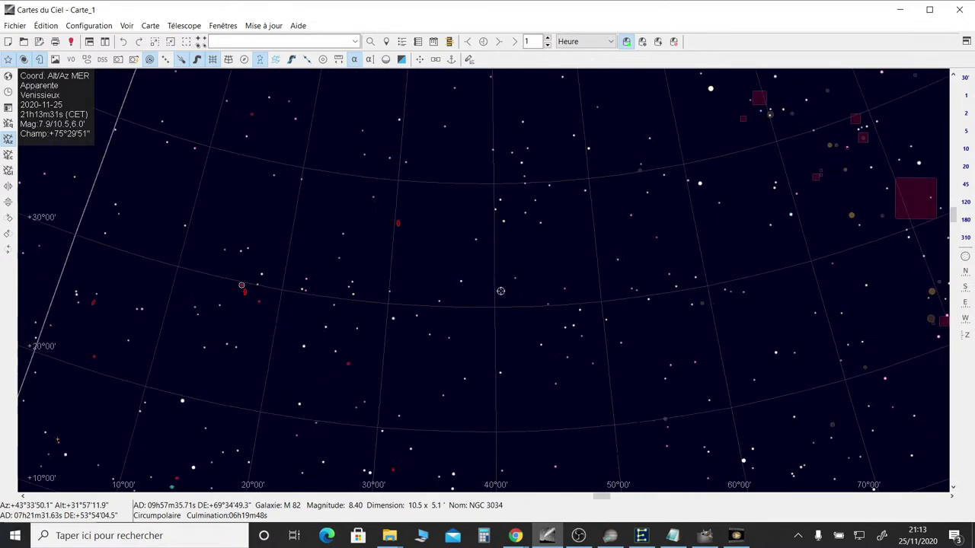
scroll(506, 309, down, 1)
scroll(506, 309, down, 3)
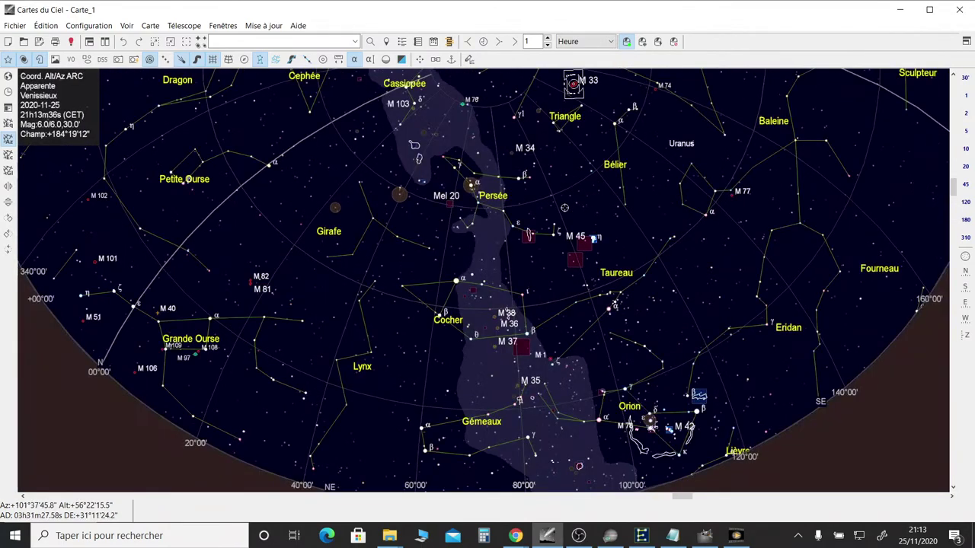
scroll(519, 267, up, 1)
scroll(519, 266, up, 1)
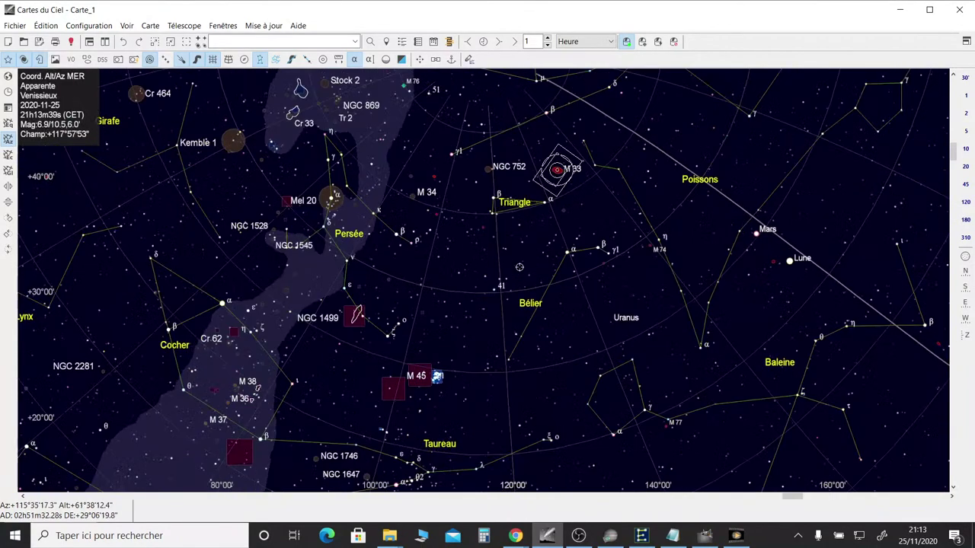
scroll(537, 255, up, 1)
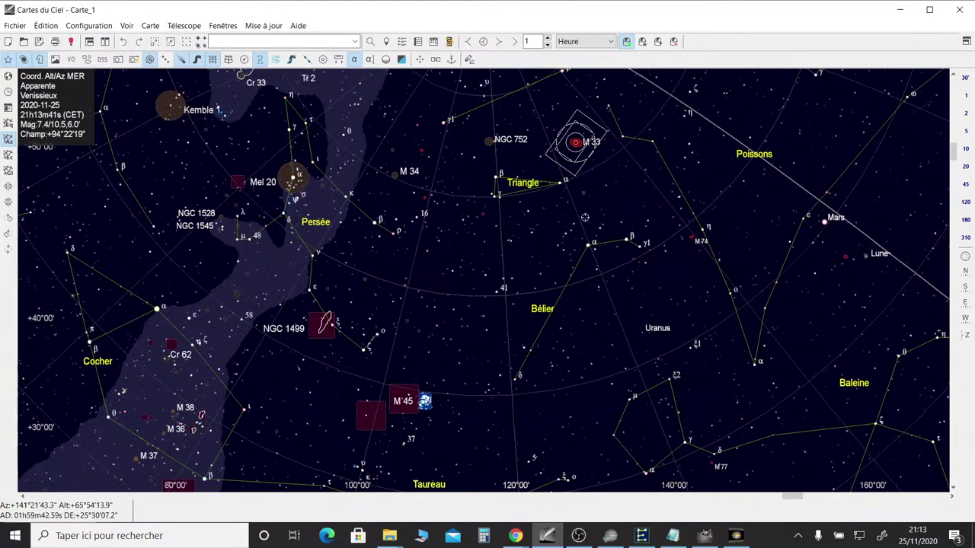
scroll(490, 320, up, 3)
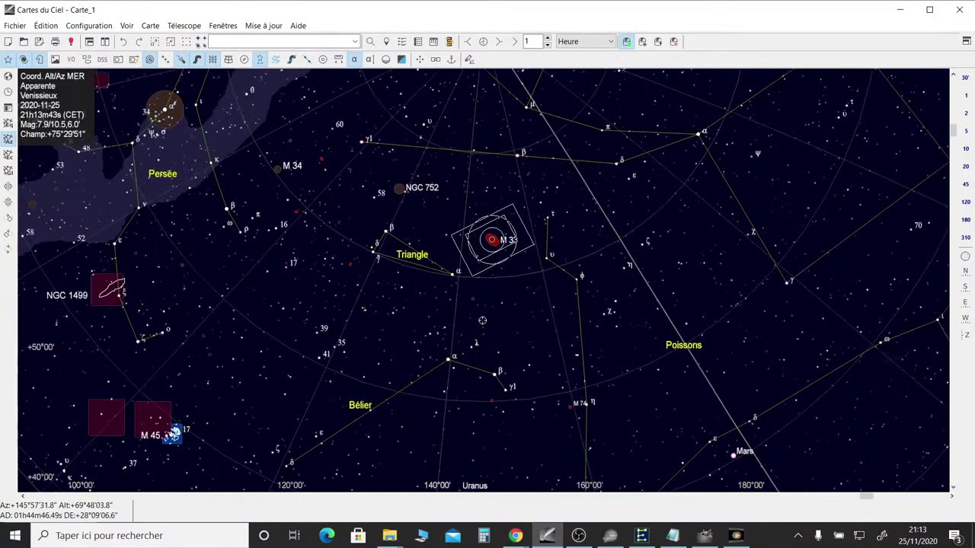
drag(490, 320, 422, 351)
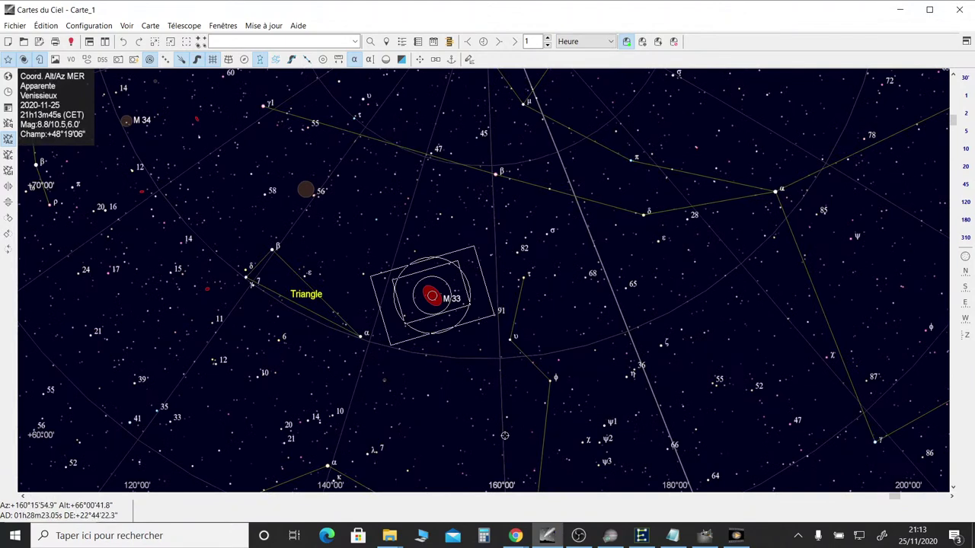
Switch to SharpCap and check the live-stacked galaxy image together with its histogram levels
click(609, 537)
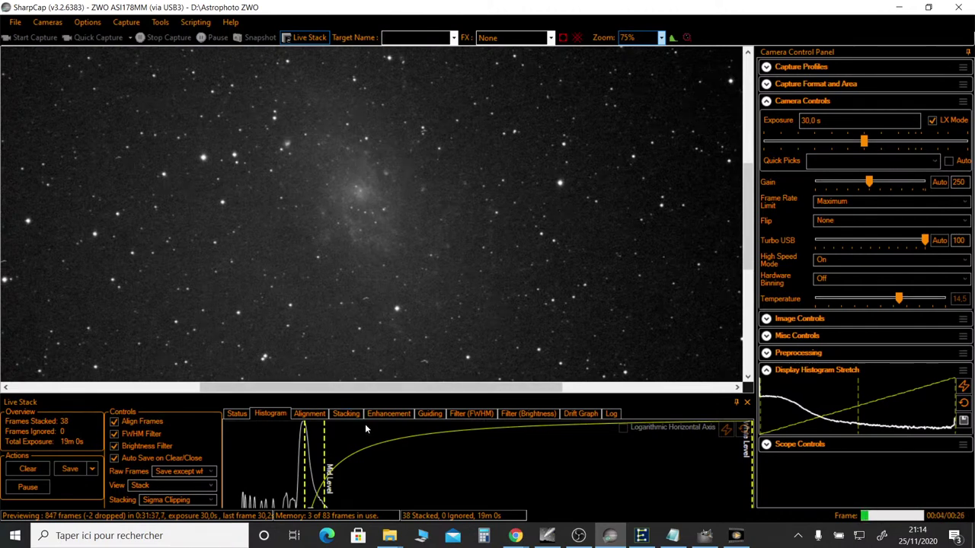
mouse_move(323, 440)
mouse_down()
mouse_move(334, 443)
mouse_move(302, 450)
mouse_move(324, 452)
mouse_move(307, 449)
mouse_up()
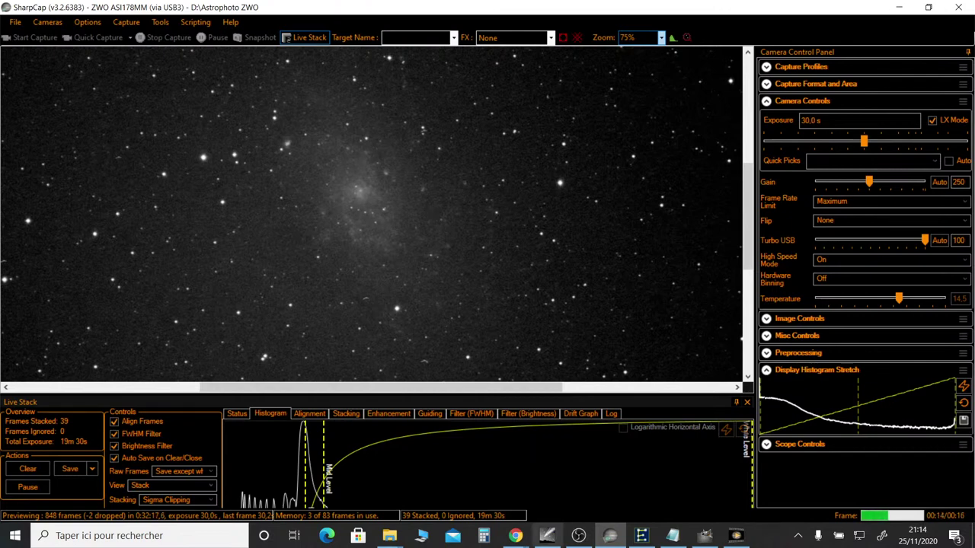
Switch to Cartes du Ciel and review the catalogue details of M 33, including its magnitude, and close them
mouse_move(521, 540)
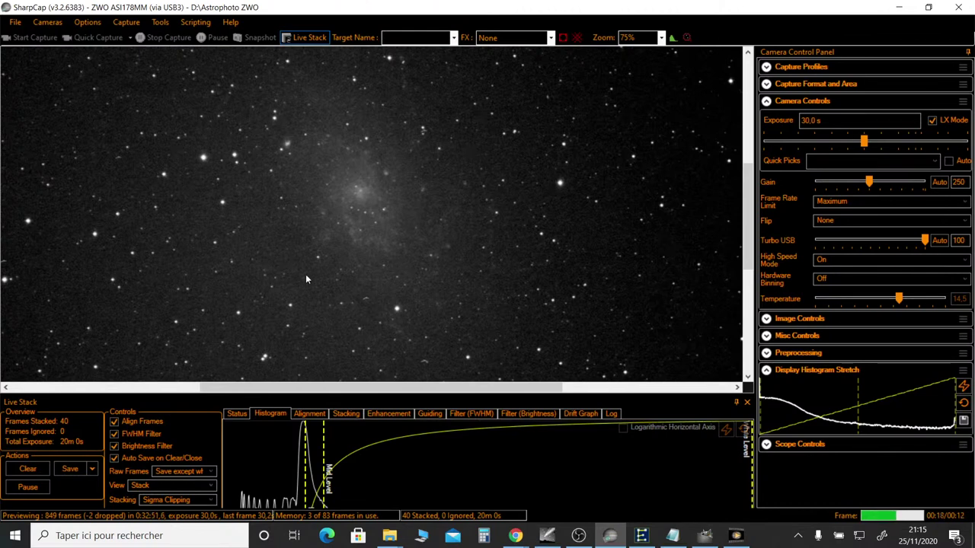
click(547, 536)
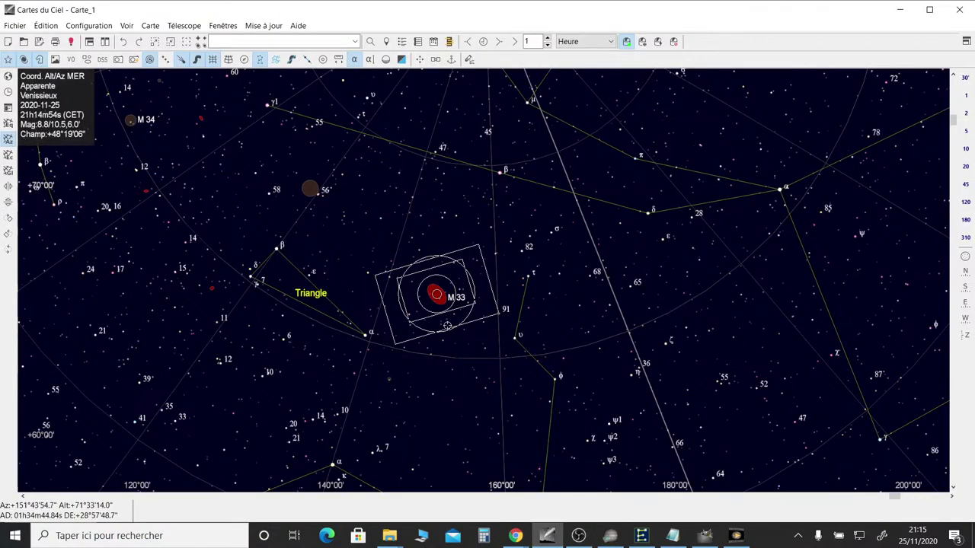
right_click(435, 295)
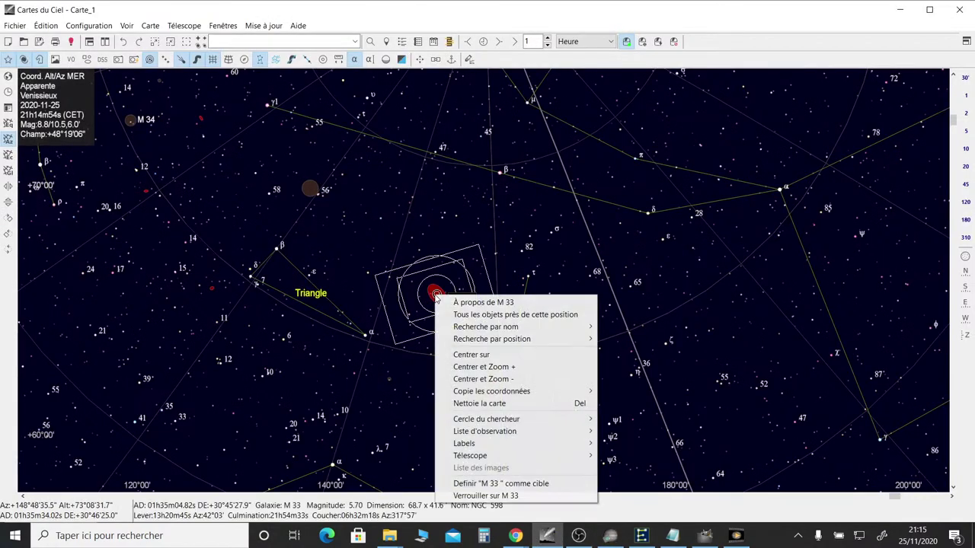
click(495, 305)
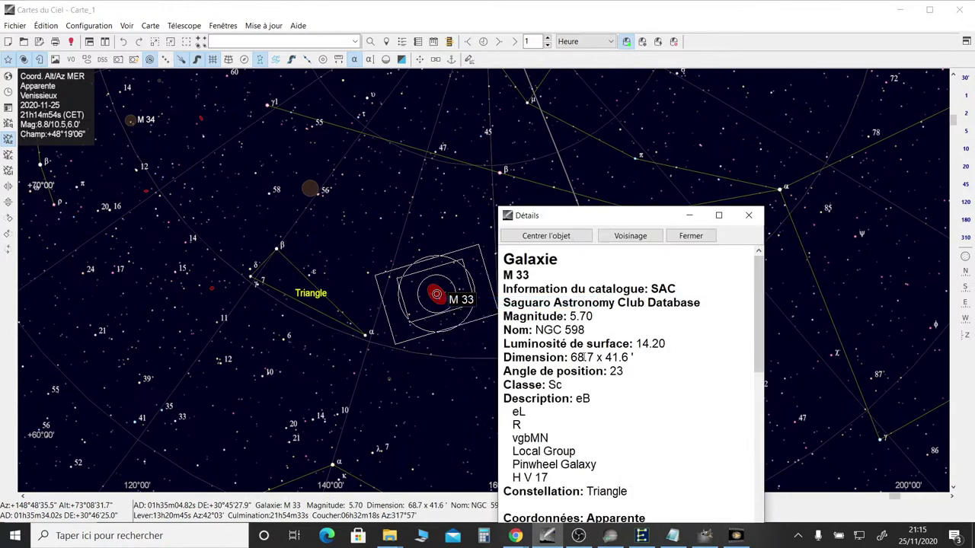
double_click(572, 310)
drag(631, 220, 606, 56)
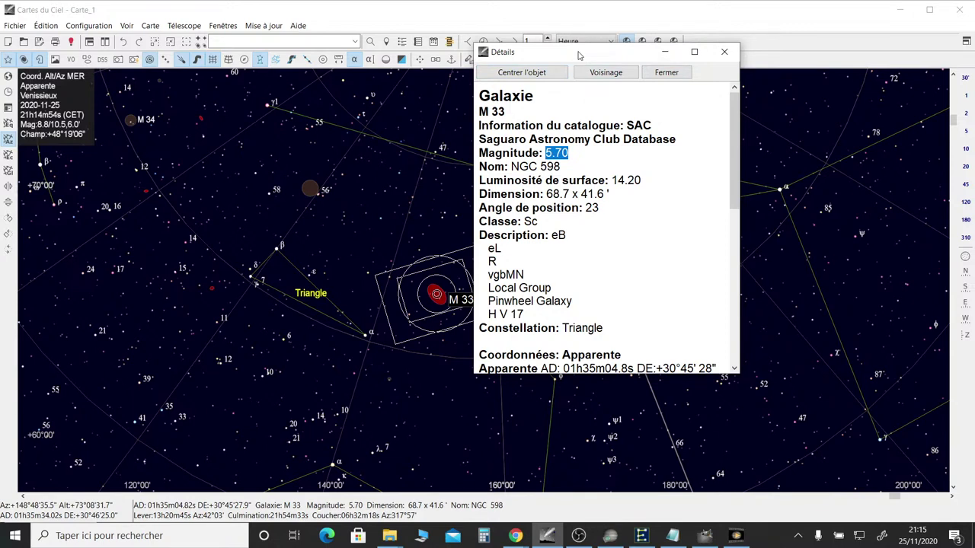
click(725, 52)
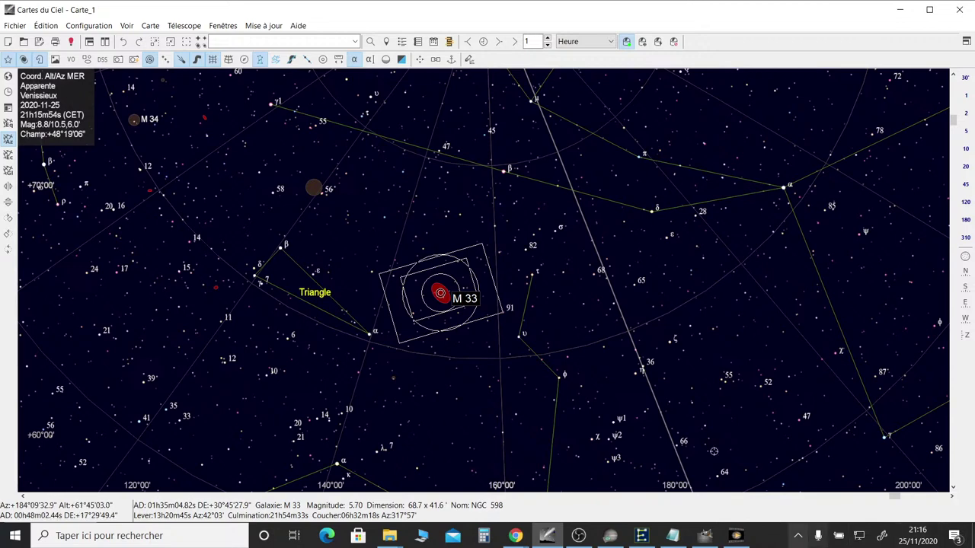
Examine the position of M 33 among the surrounding constellations, from the whole sky down to the camera framing
scroll(611, 373, down, 2)
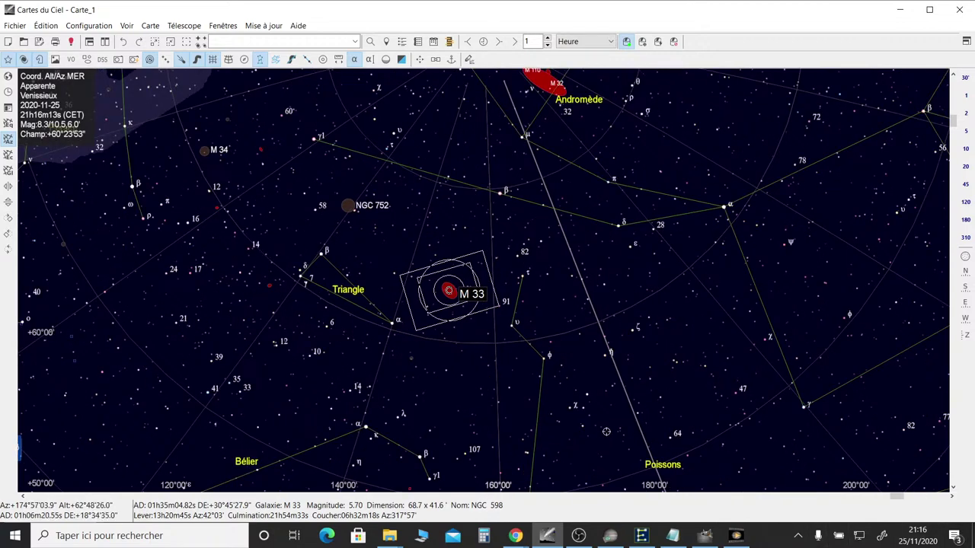
scroll(477, 355, down, 3)
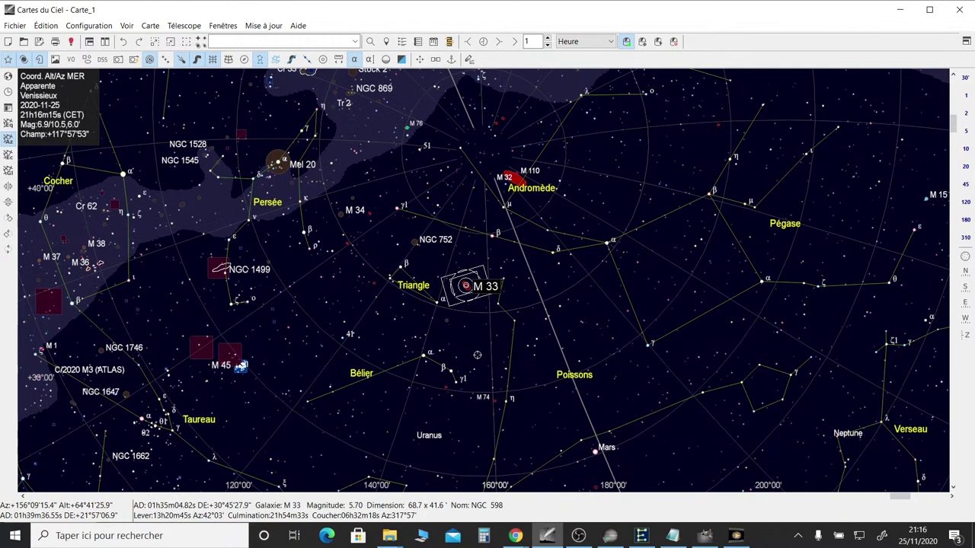
scroll(477, 355, down, 1)
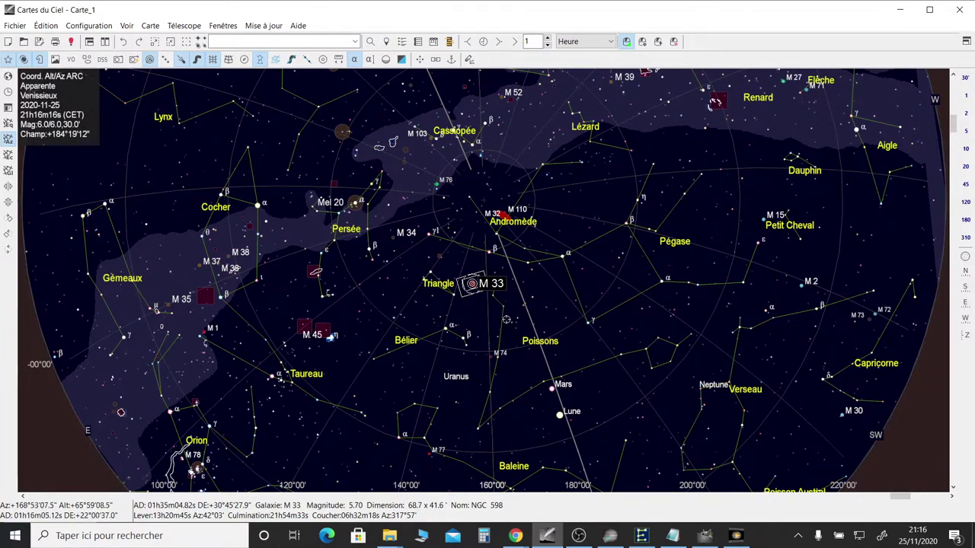
scroll(504, 324, up, 2)
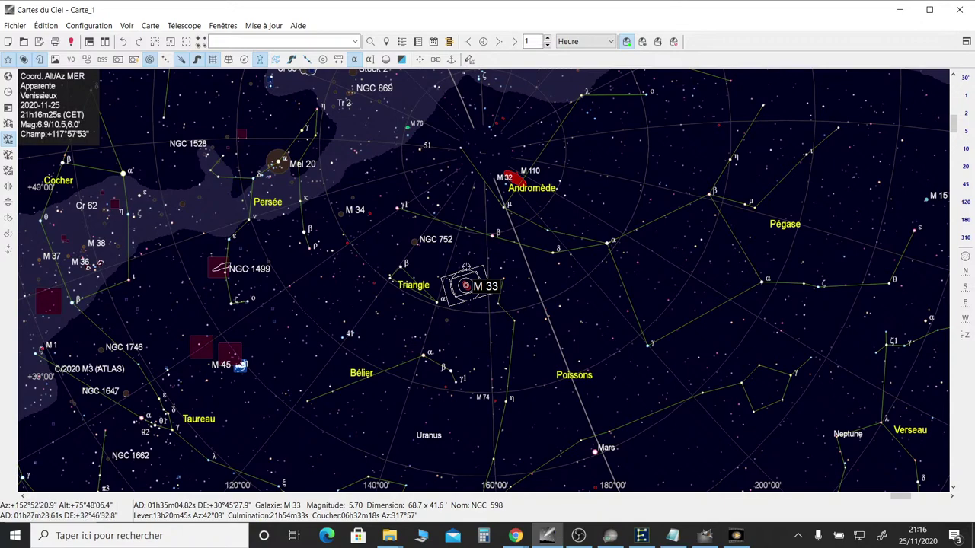
scroll(449, 285, up, 1)
scroll(471, 297, up, 4)
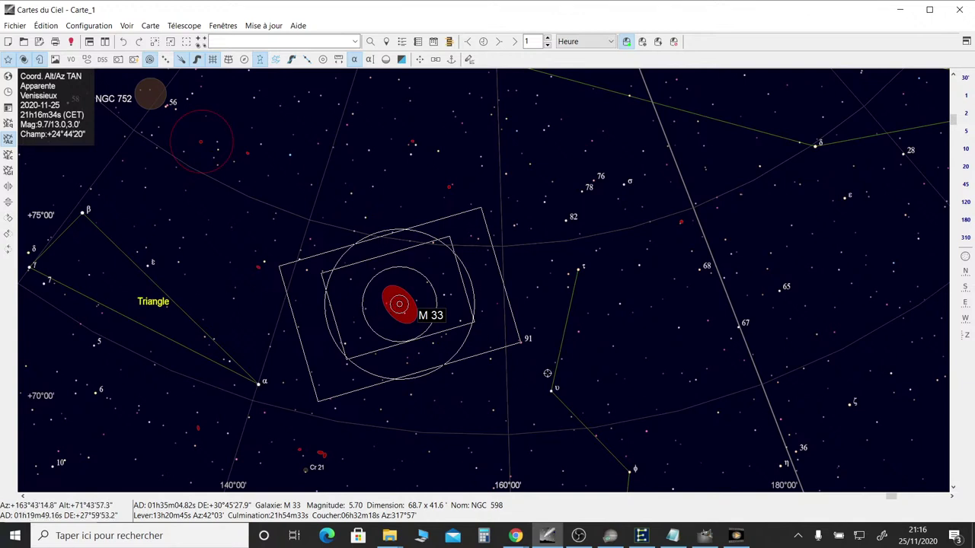
Switch to SharpCap and strengthen the live stack's histogram stretch by moving the Mid Level closer to the black level
mouse_move(616, 542)
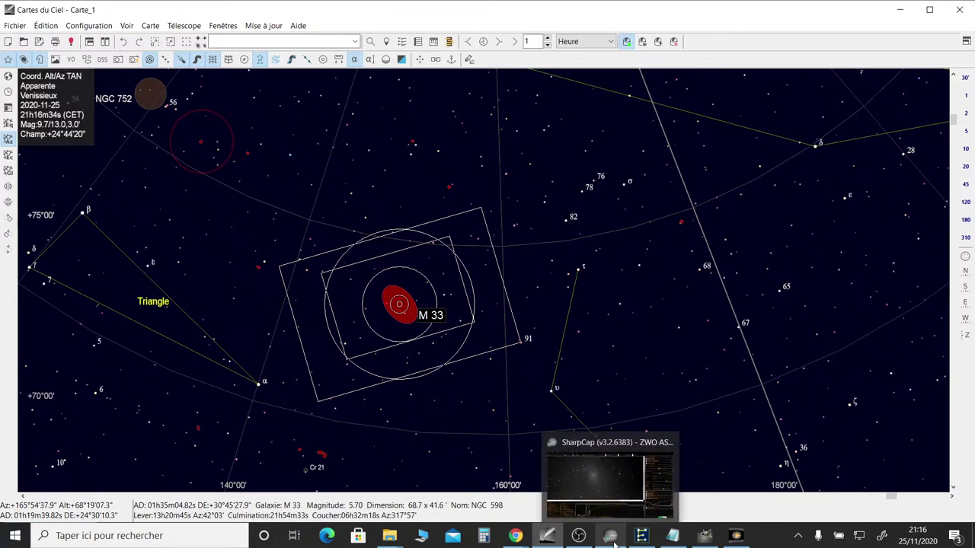
click(594, 446)
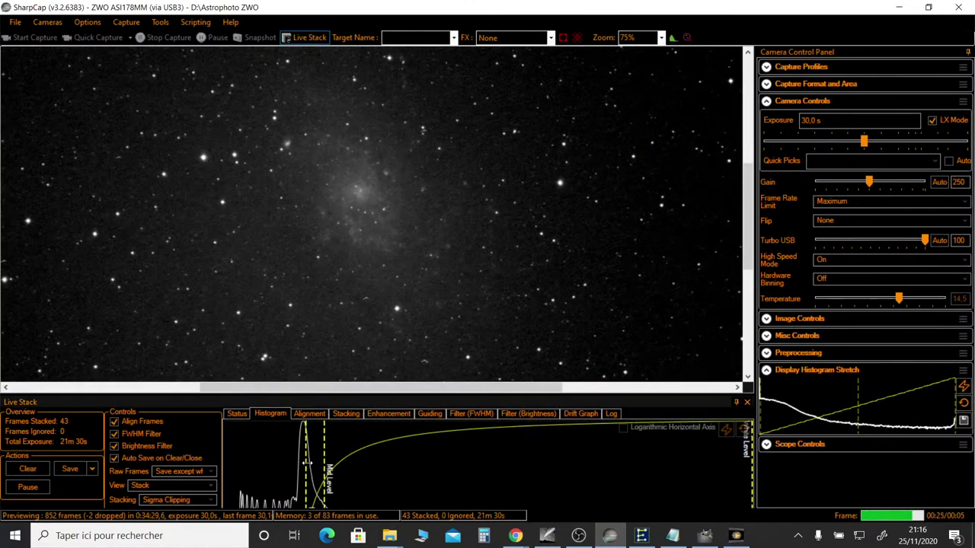
drag(325, 467, 316, 468)
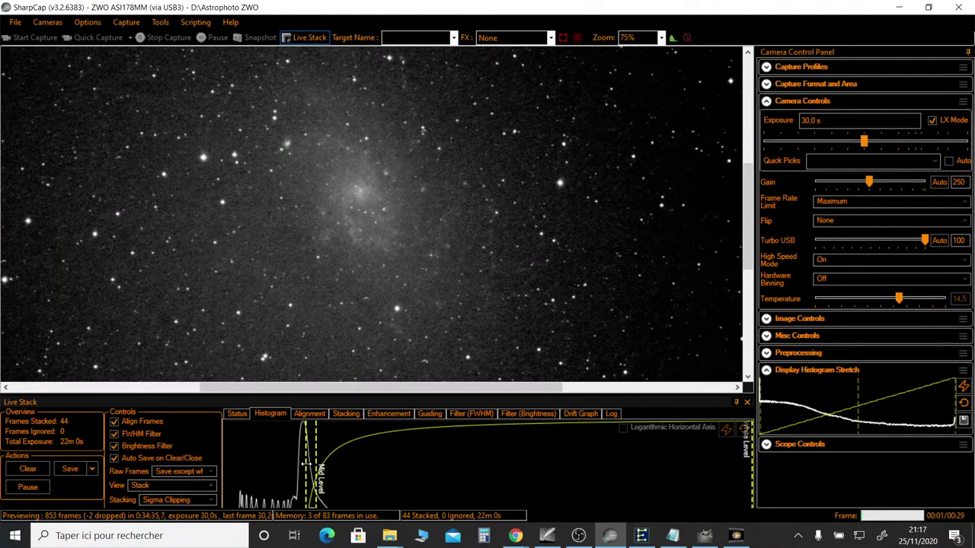
drag(308, 462, 310, 465)
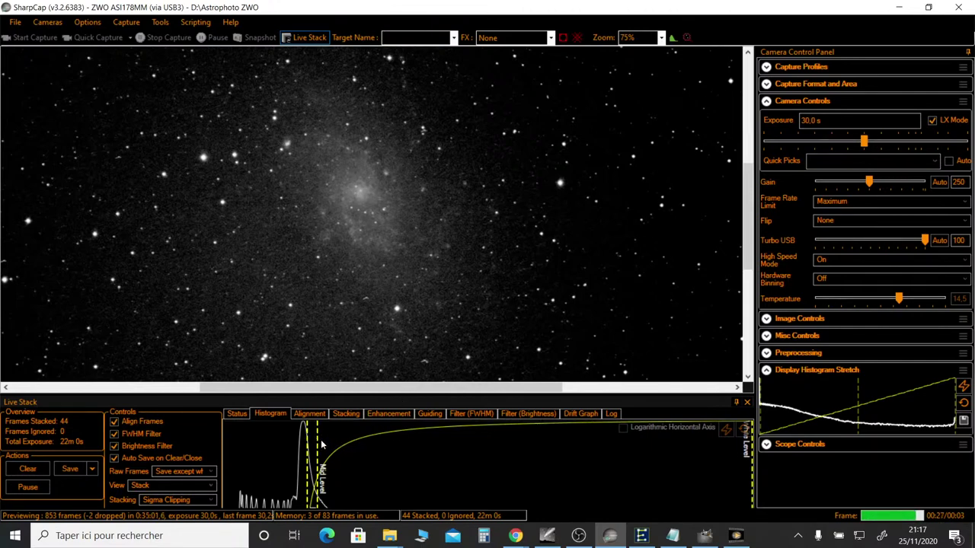
drag(318, 440, 320, 442)
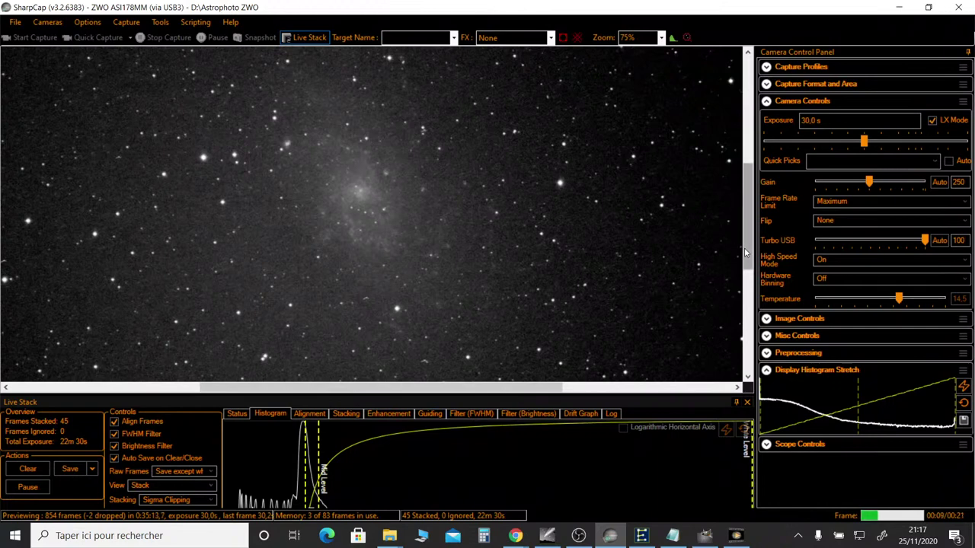
Examine the star shapes and background across the live-stacked image, from the galaxy out to its corners
scroll(745, 246, up, 1)
drag(745, 245, 712, 250)
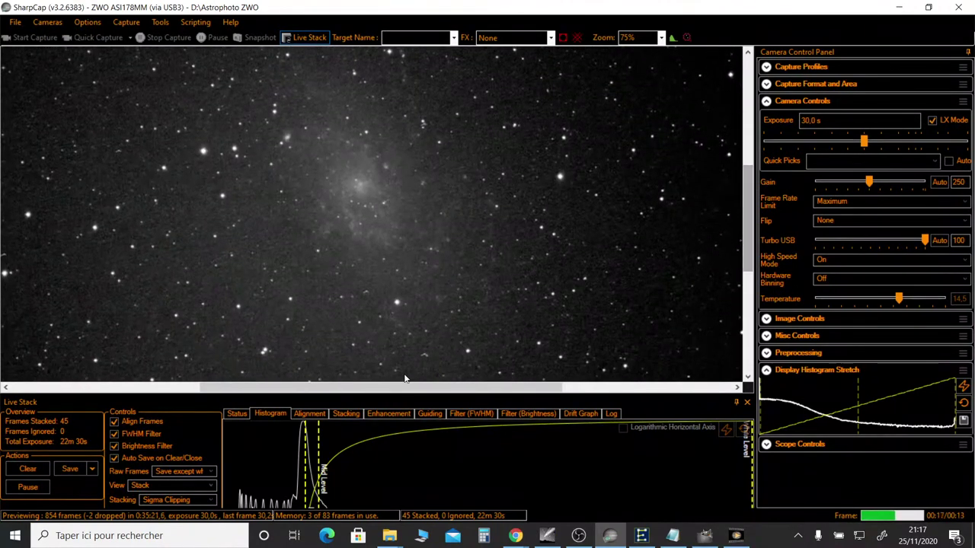
drag(362, 387, 162, 386)
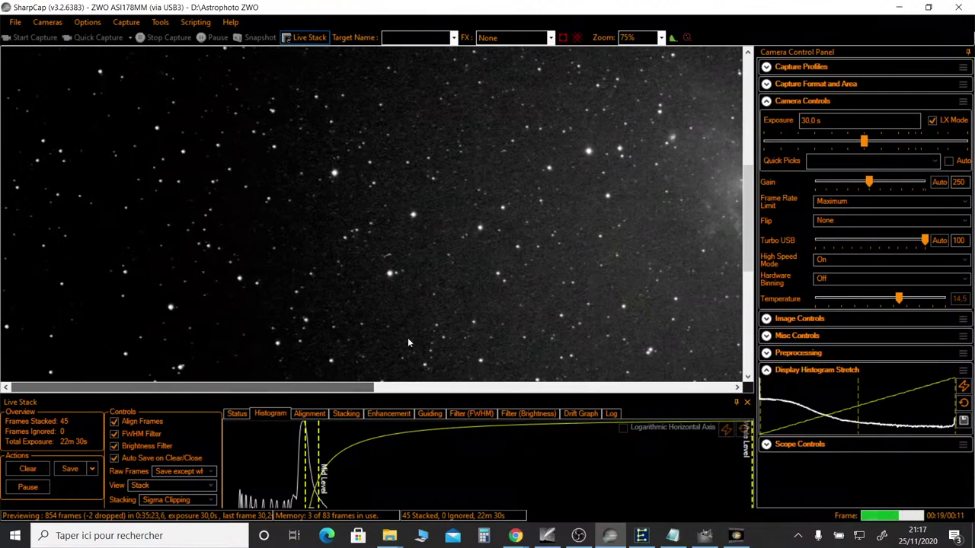
drag(748, 215, 738, 332)
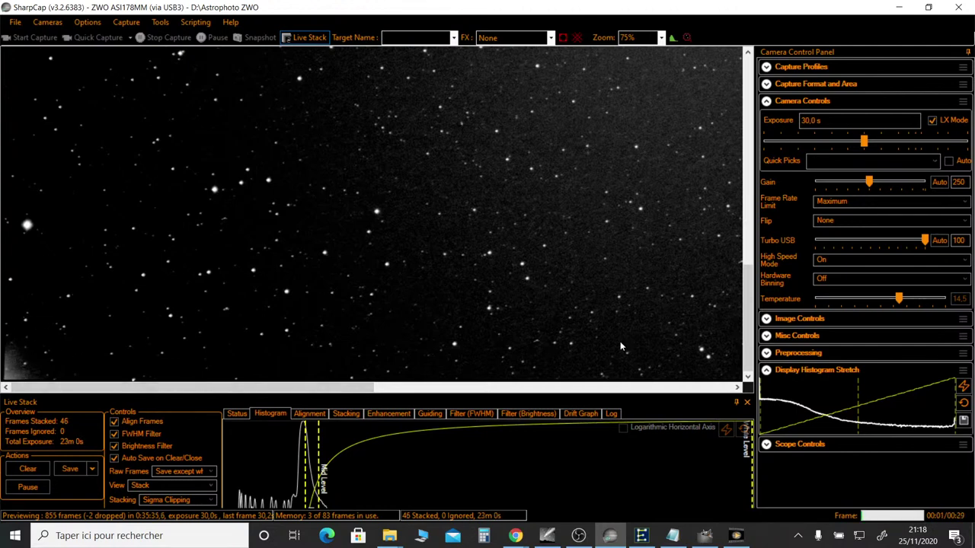
drag(338, 386, 457, 387)
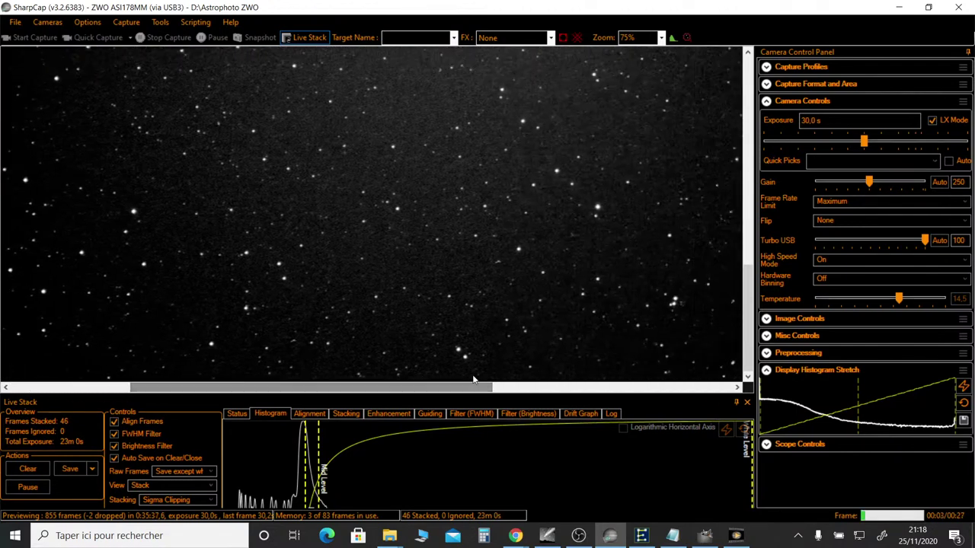
mouse_move(748, 318)
mouse_down()
mouse_move(747, 261)
mouse_move(747, 324)
mouse_up()
click(695, 388)
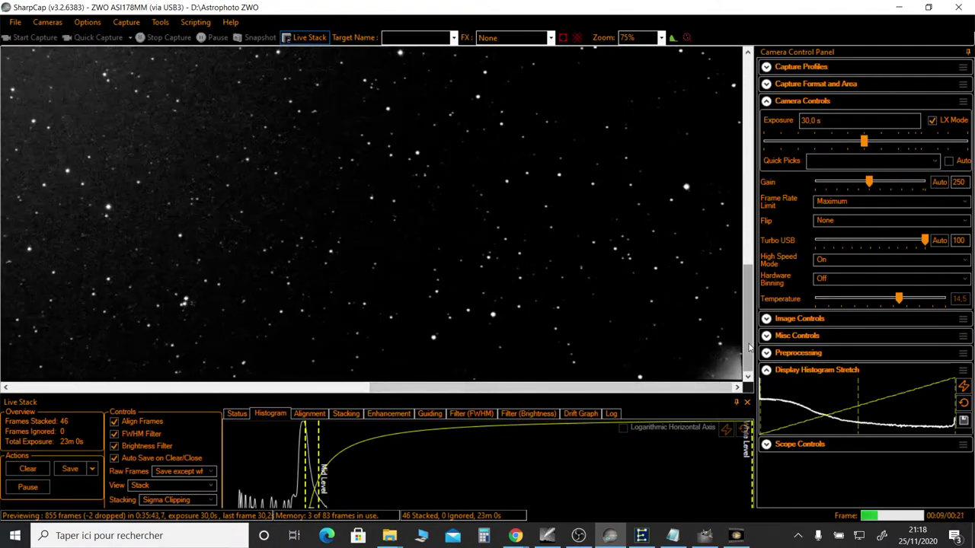
drag(747, 319, 756, 134)
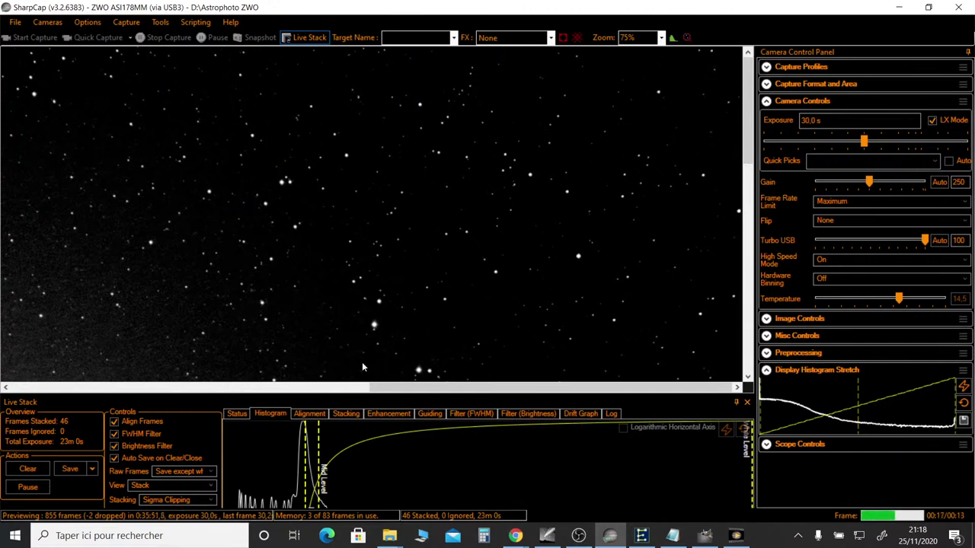
scroll(362, 361, left, 5)
scroll(271, 368, right, 5)
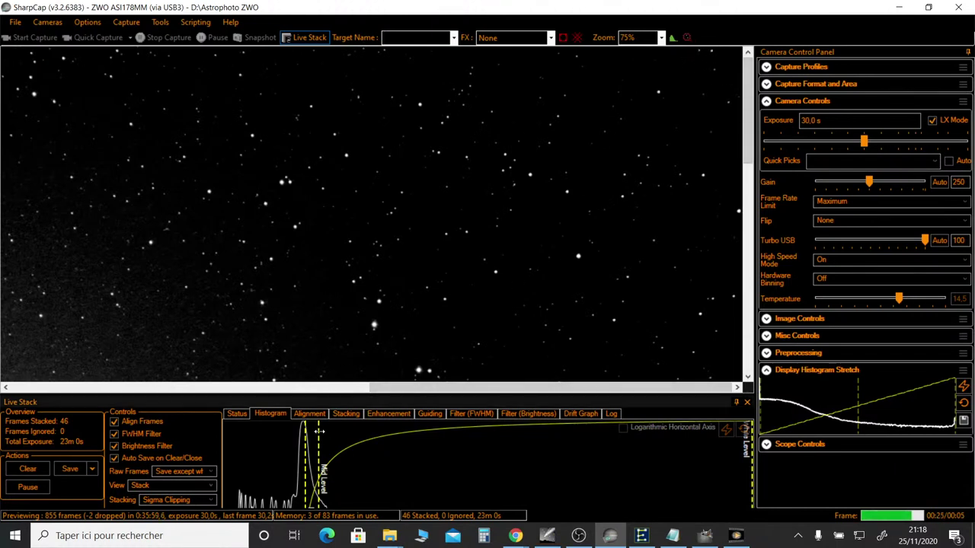
Exaggerate the live stack's stretch by moving the Mid Level right against the black level, and inspect the background around the galaxy
drag(318, 432, 305, 431)
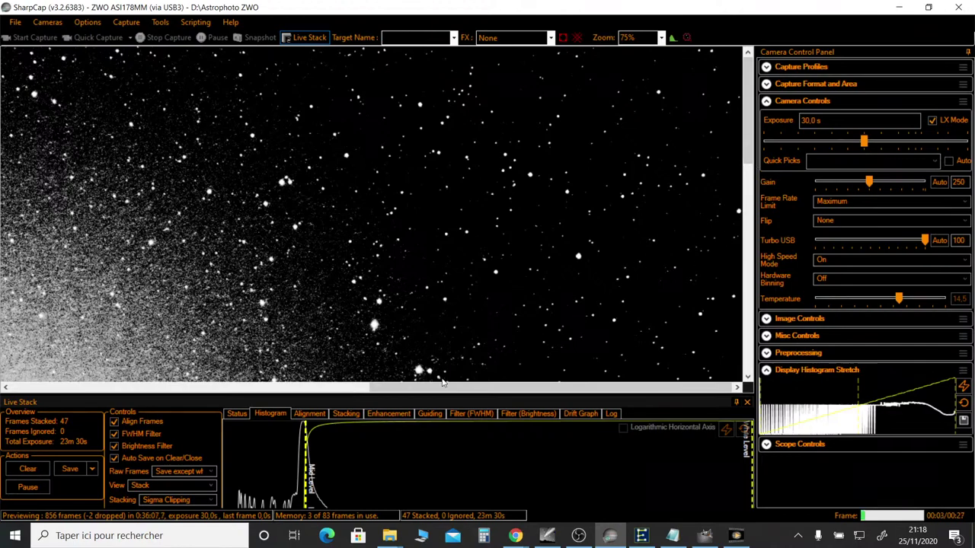
drag(442, 383, 222, 390)
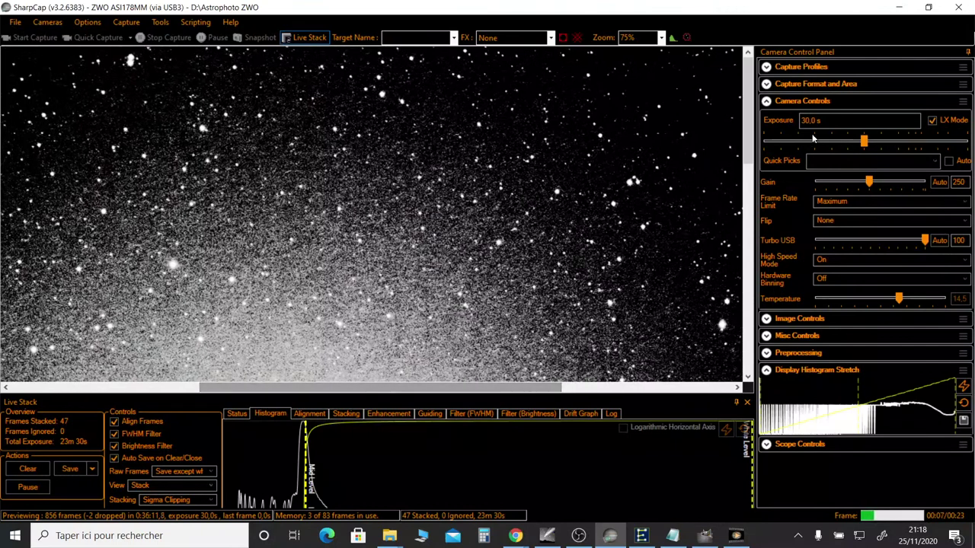
drag(747, 141, 727, 268)
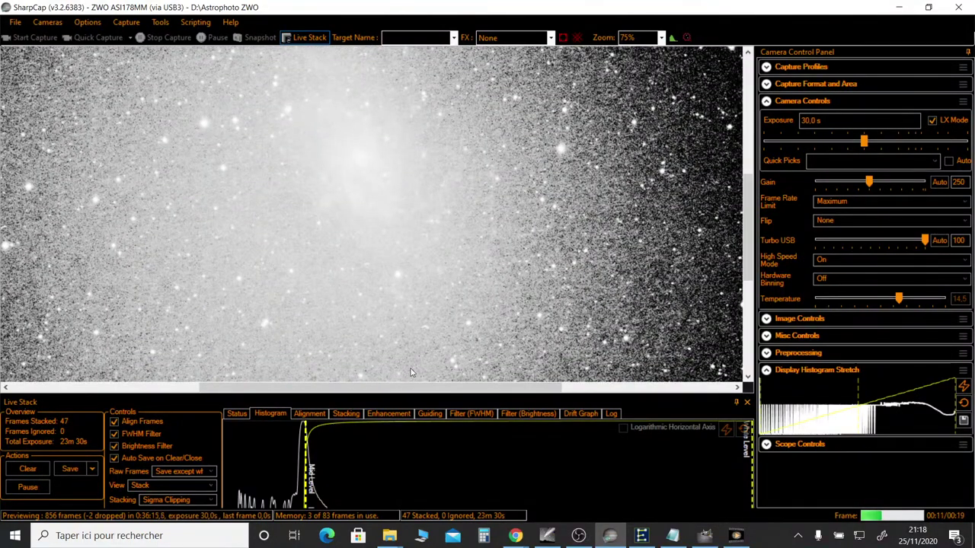
Reset the live stack's stretch, raise the black level to the histogram peak, and place the Mid Level just beyond the peak
click(744, 430)
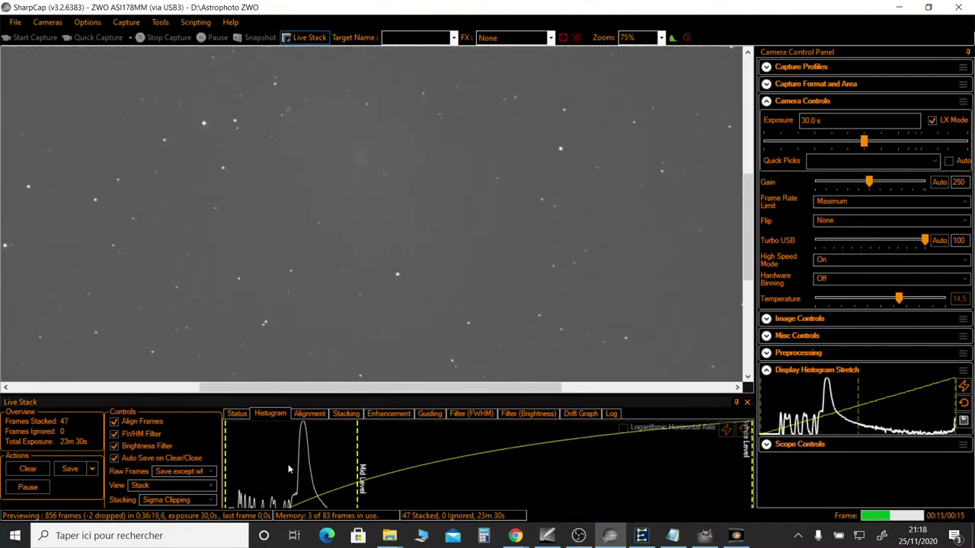
drag(231, 447, 275, 453)
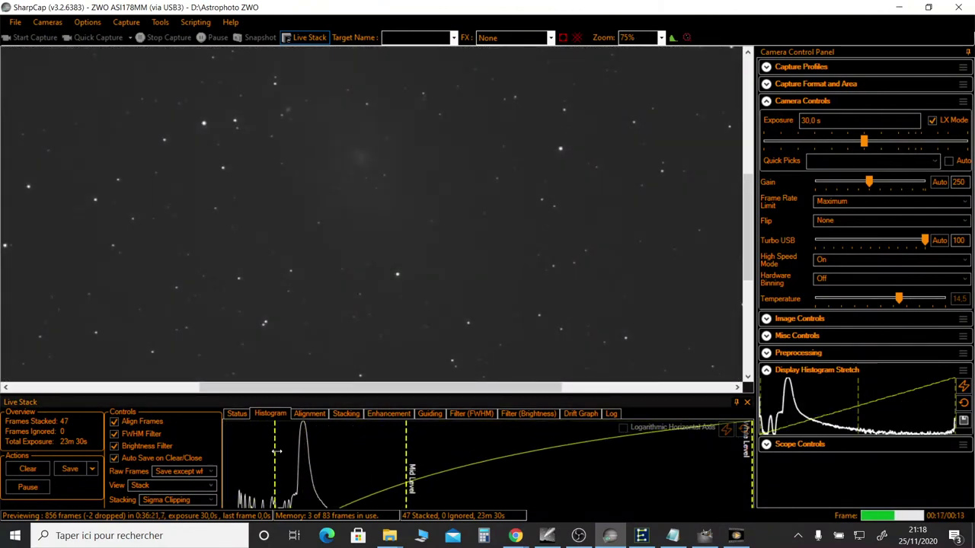
drag(404, 471, 315, 455)
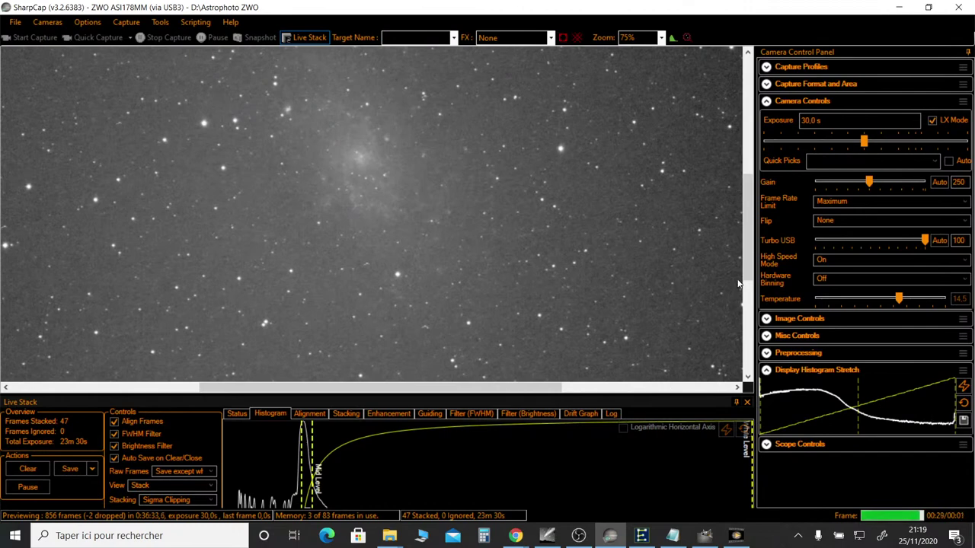
drag(750, 267, 750, 239)
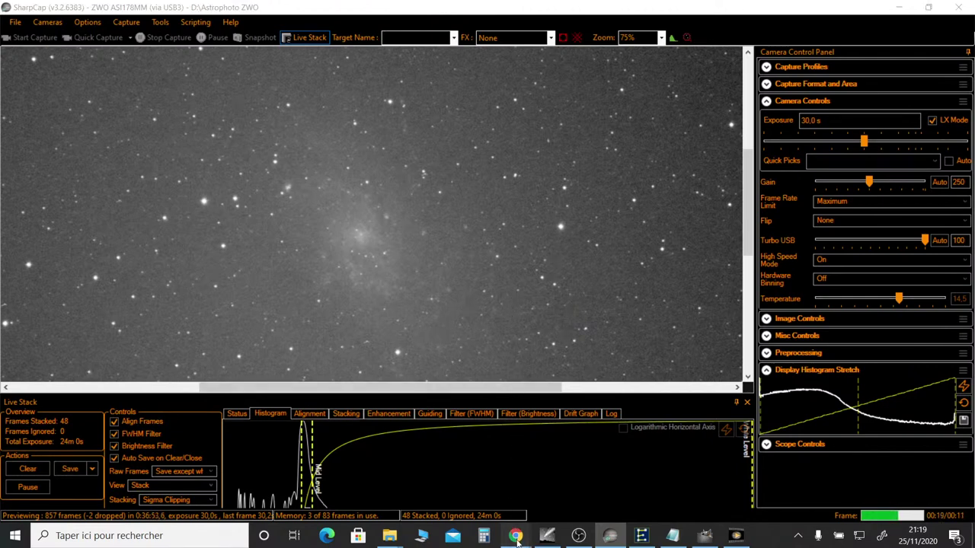
Switch to Chrome and check the refreshed meteoblue astronomical seeing forecast for tonight's cloud cover
key(alt+Tab)
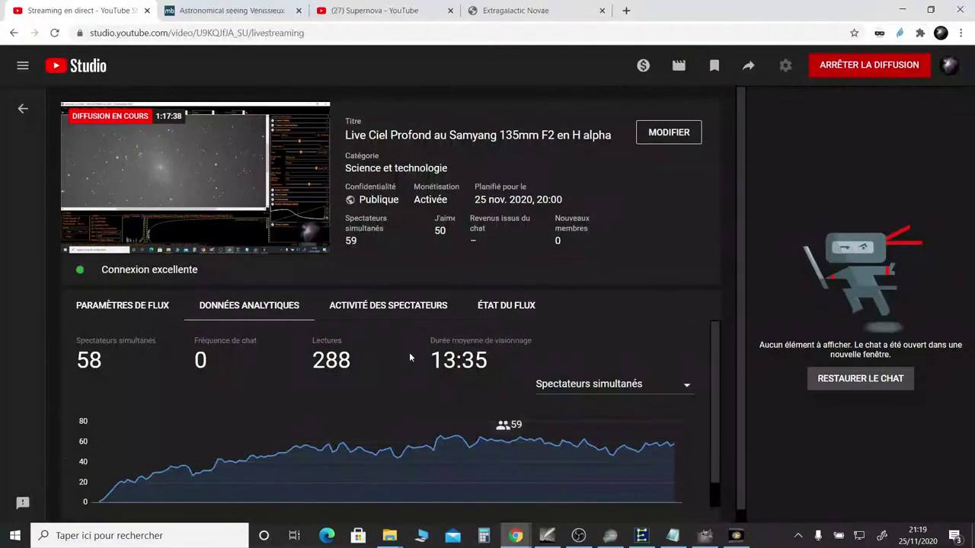
click(257, 17)
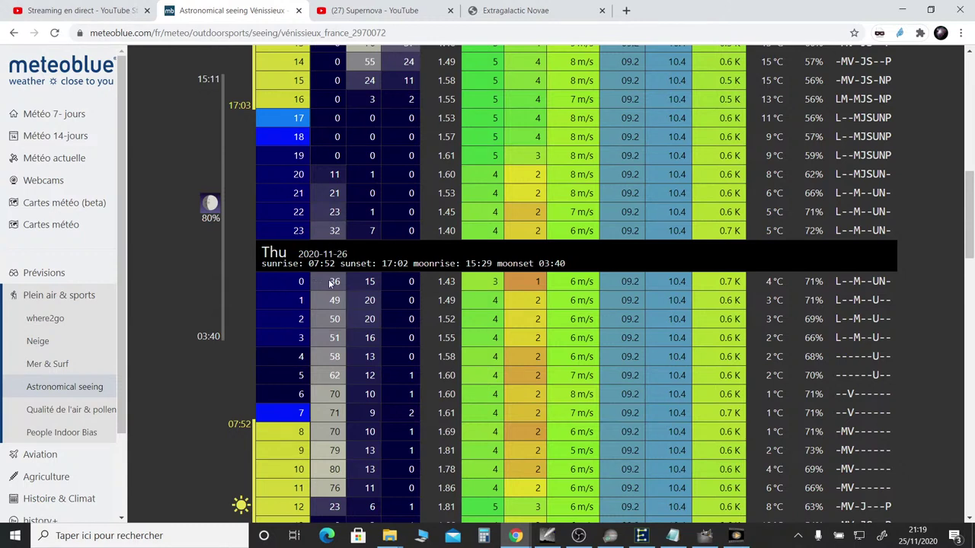
click(55, 32)
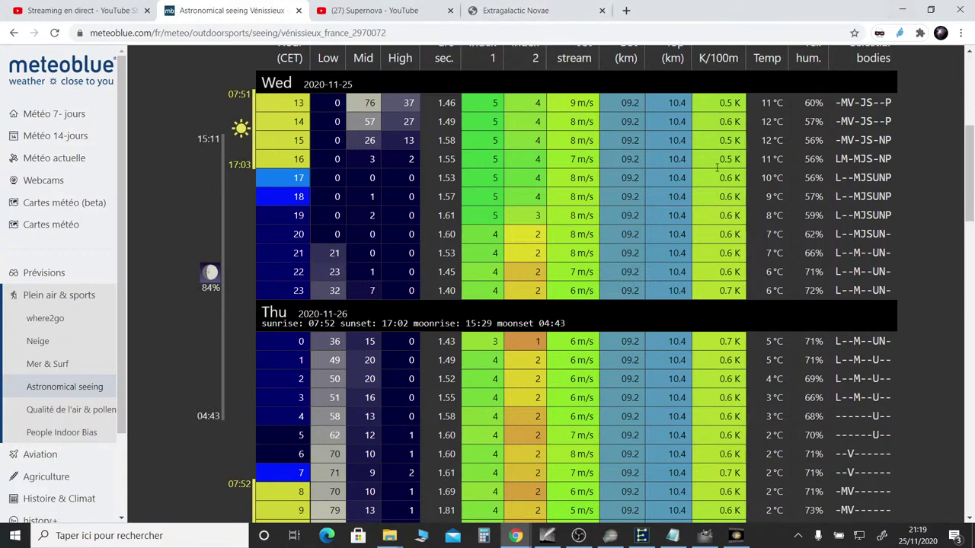
Return to SharpCap and soften the live stack's stretch by moving the Mid Level slightly away from the black level
click(610, 535)
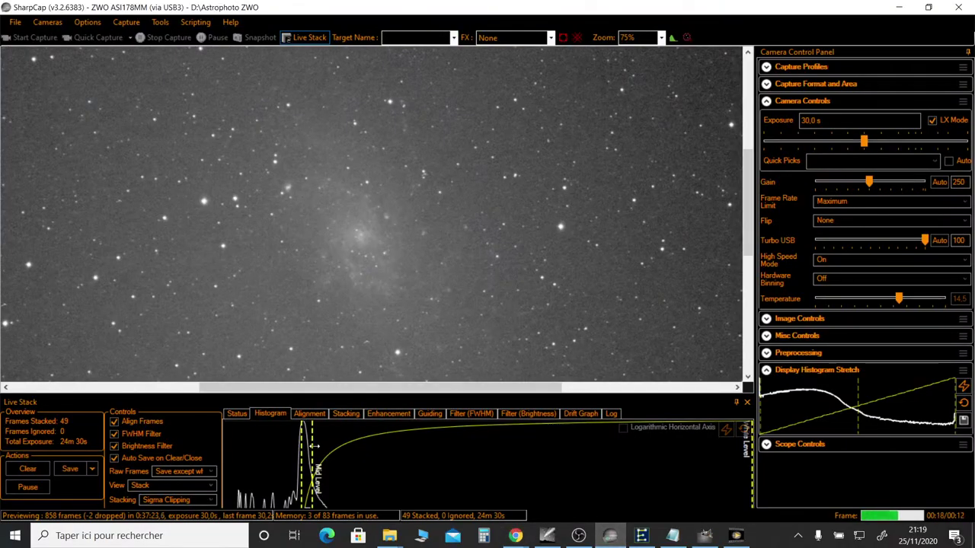
drag(311, 457, 324, 449)
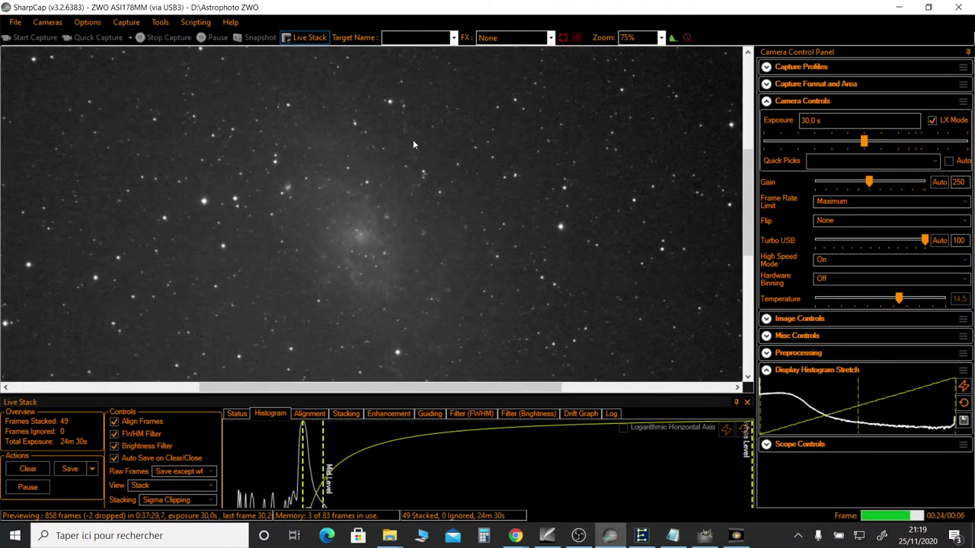
Inspect the galaxy's core at 125% and 200% zoom, and set the preview zoom to 100%
click(663, 38)
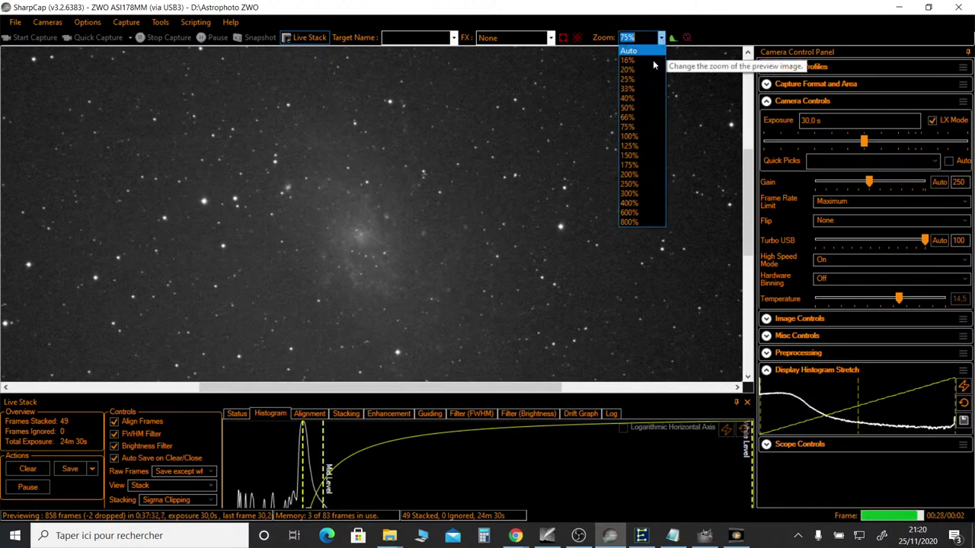
click(638, 145)
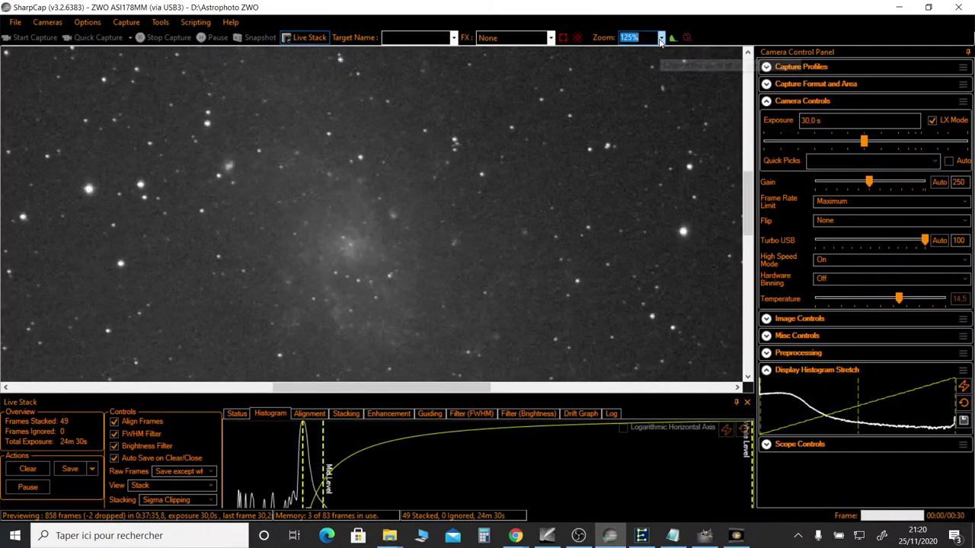
click(661, 38)
click(635, 174)
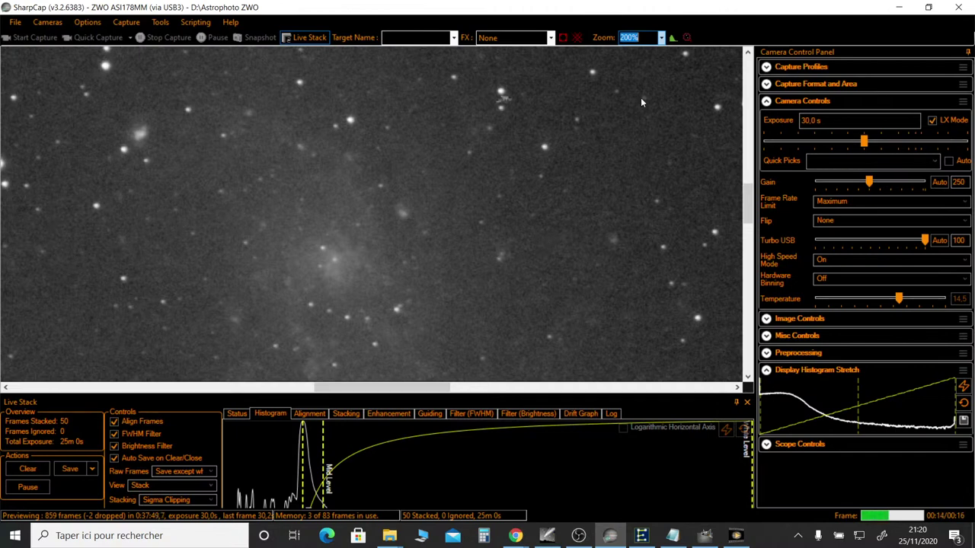
click(661, 37)
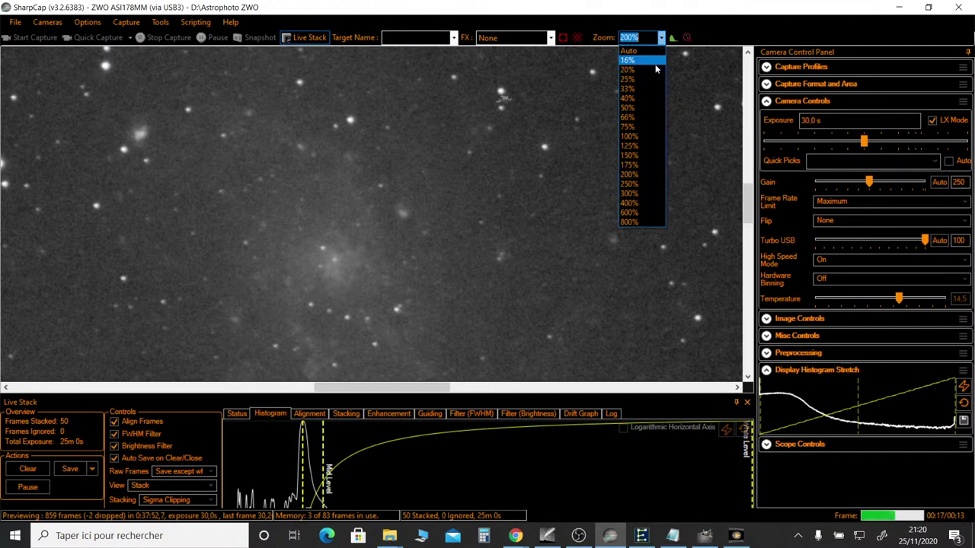
click(638, 137)
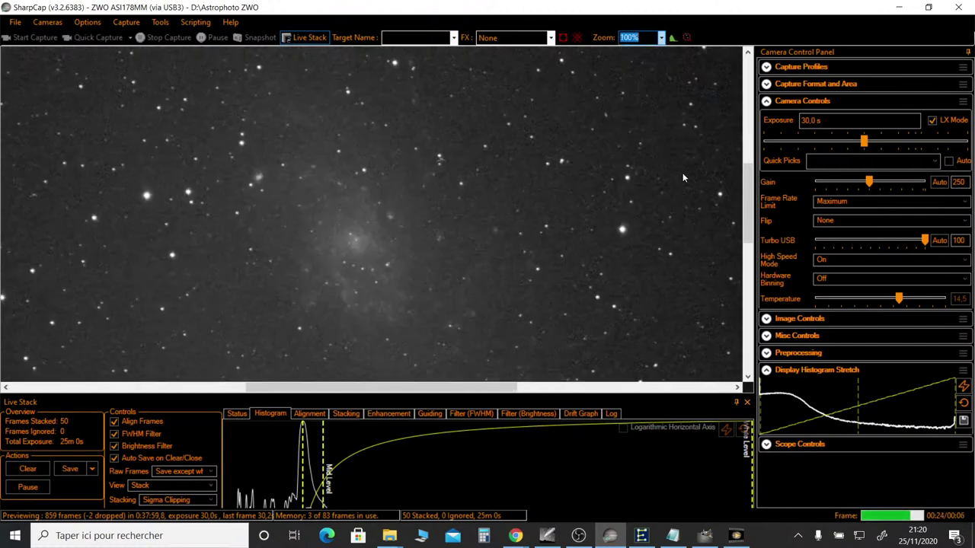
drag(749, 200, 748, 206)
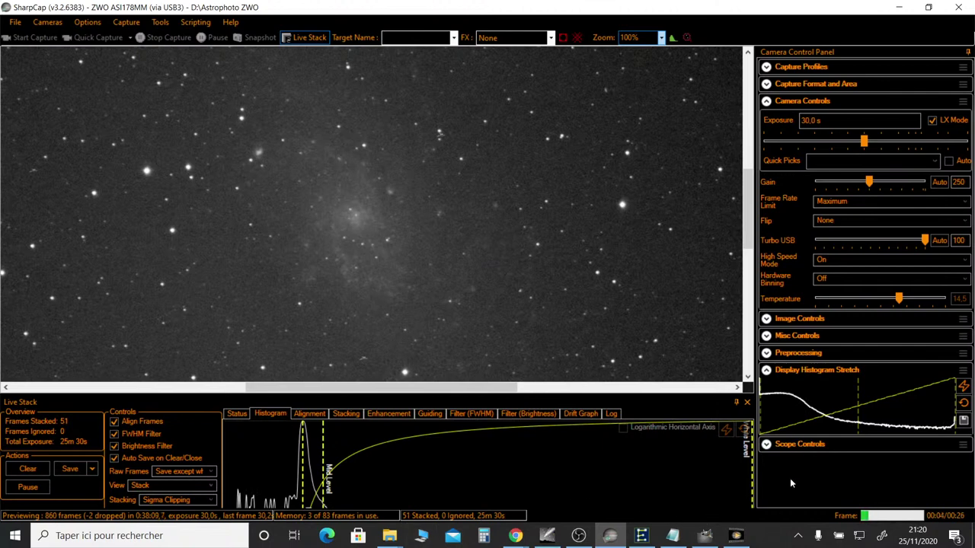
Show the Windows desktop and launch AutoStakkert!
click(778, 540)
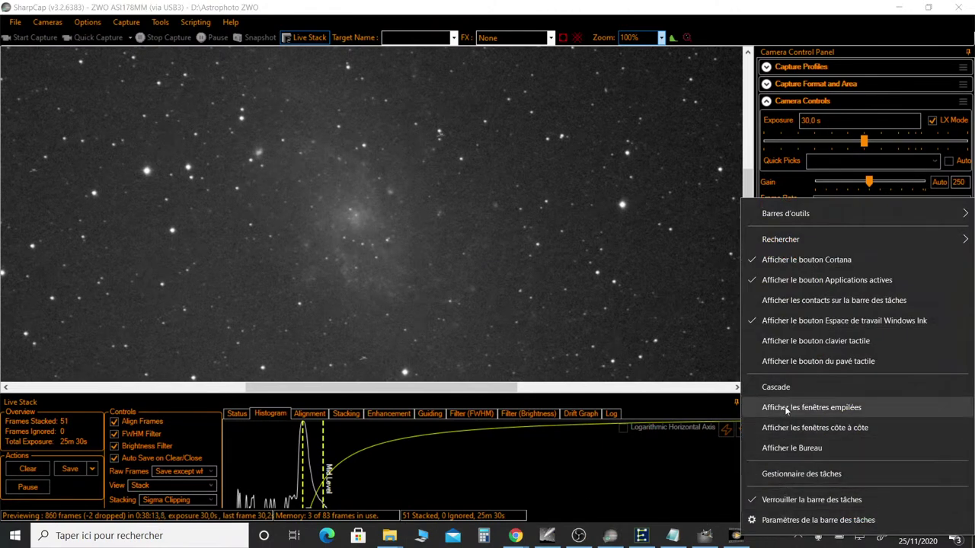
click(783, 451)
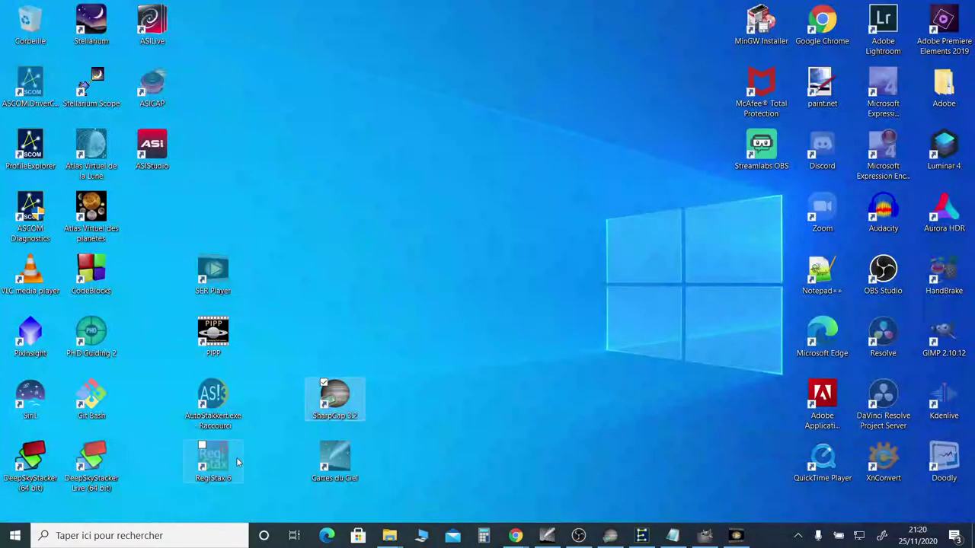
click(214, 412)
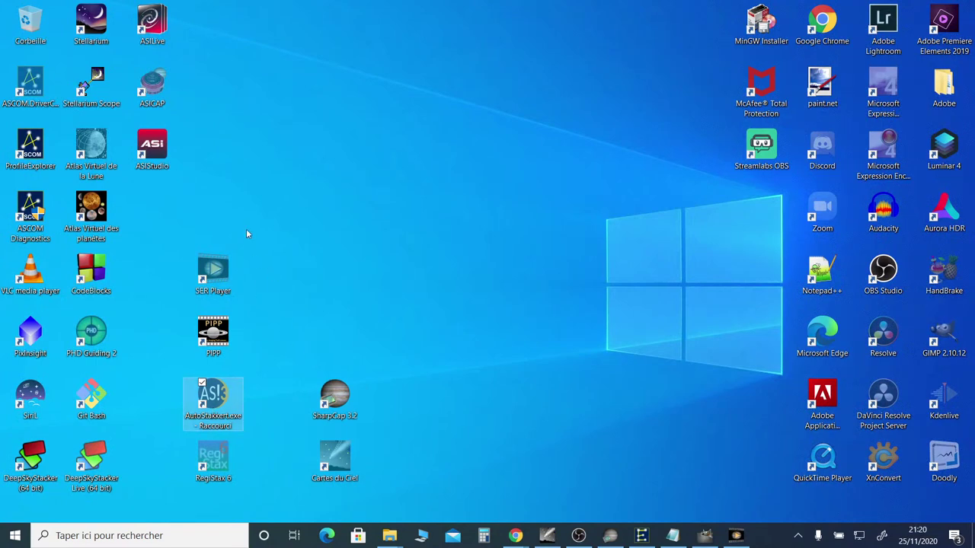
double_click(229, 385)
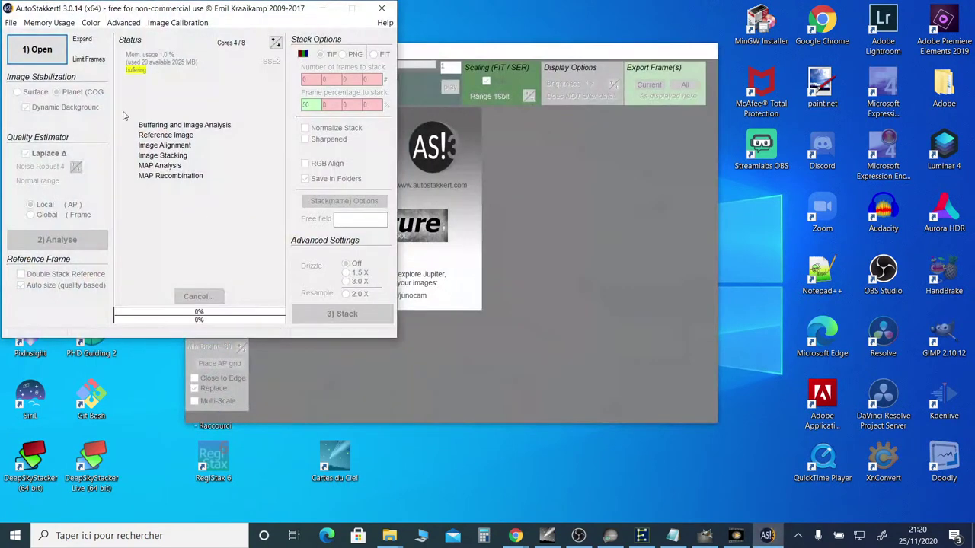
click(47, 51)
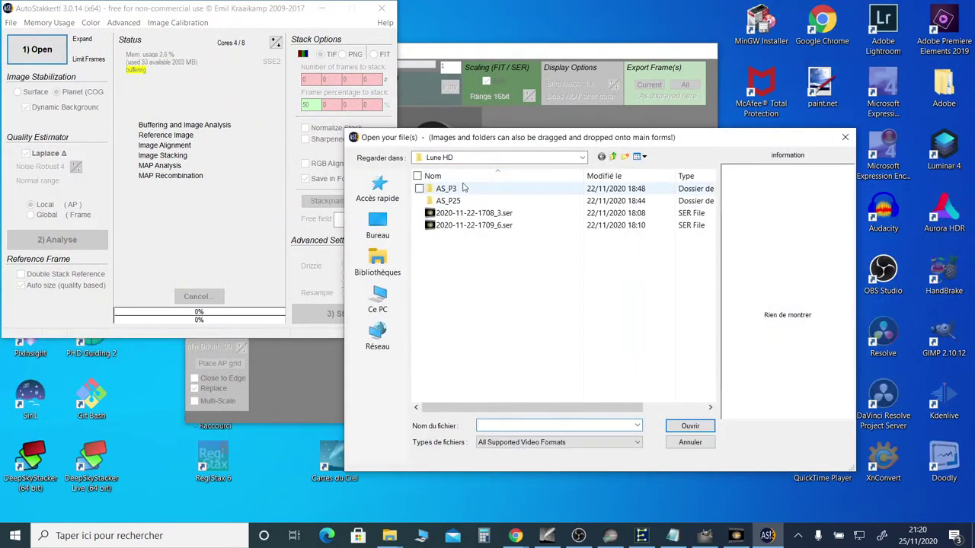
click(613, 156)
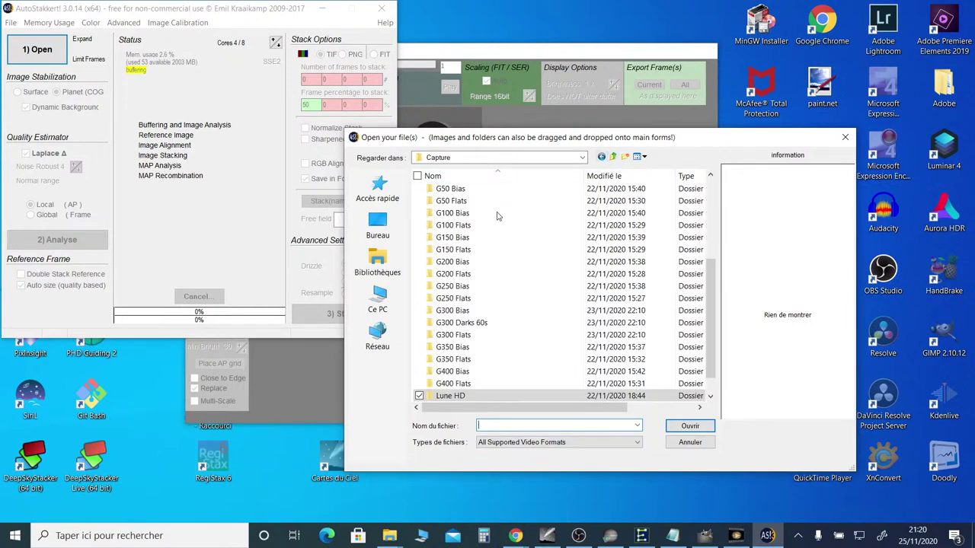
click(613, 157)
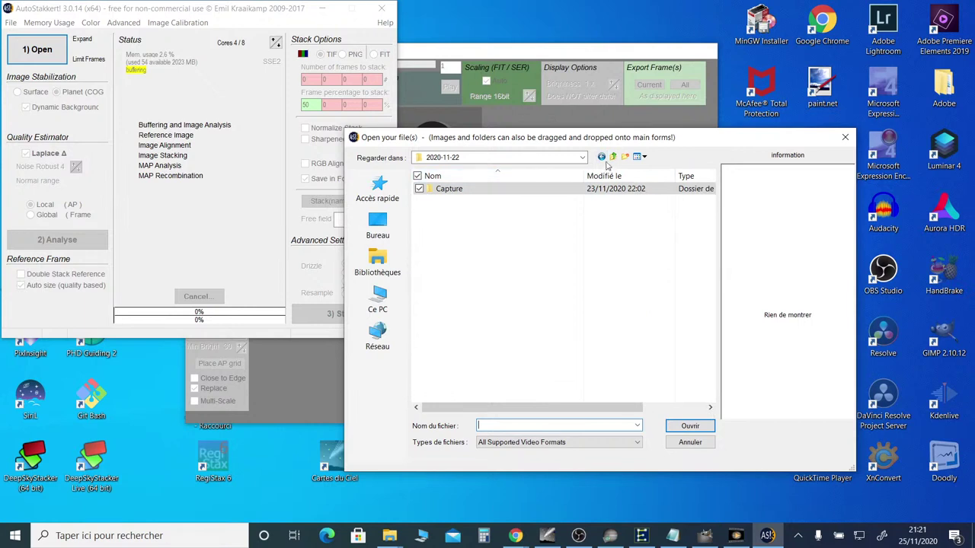
click(614, 157)
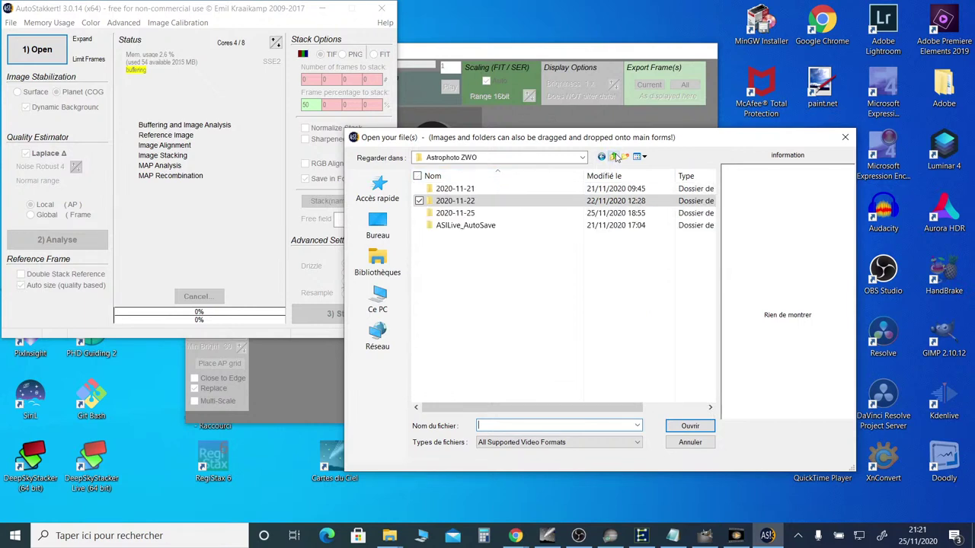
click(614, 156)
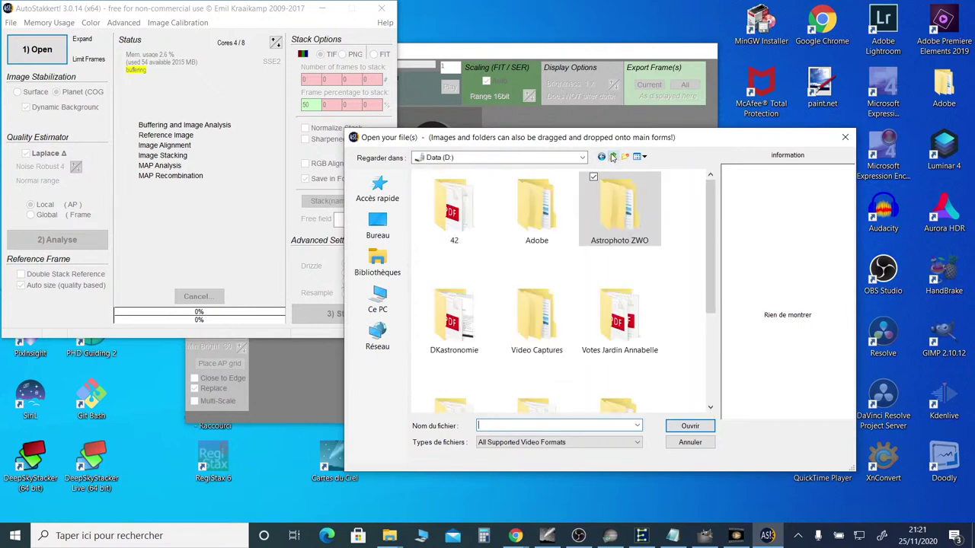
double_click(609, 209)
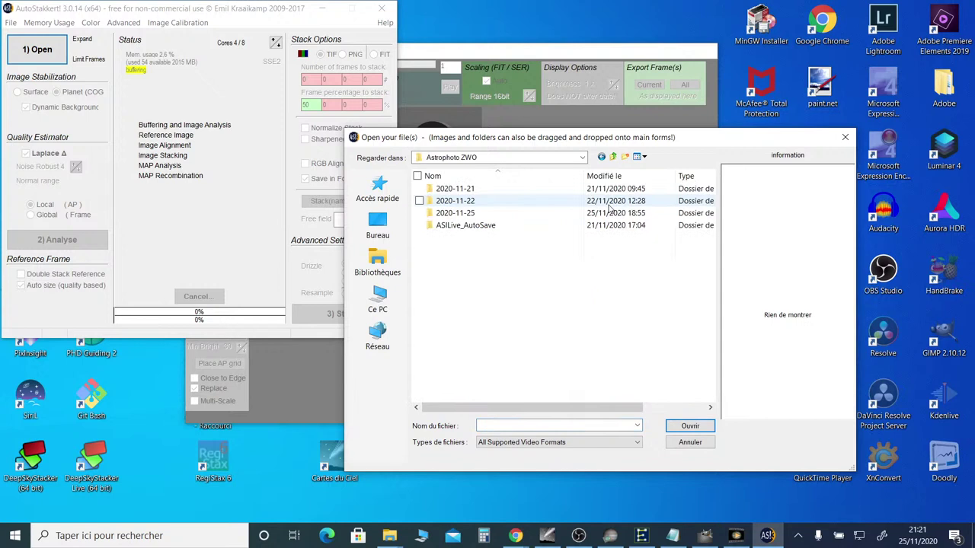
double_click(457, 213)
double_click(453, 190)
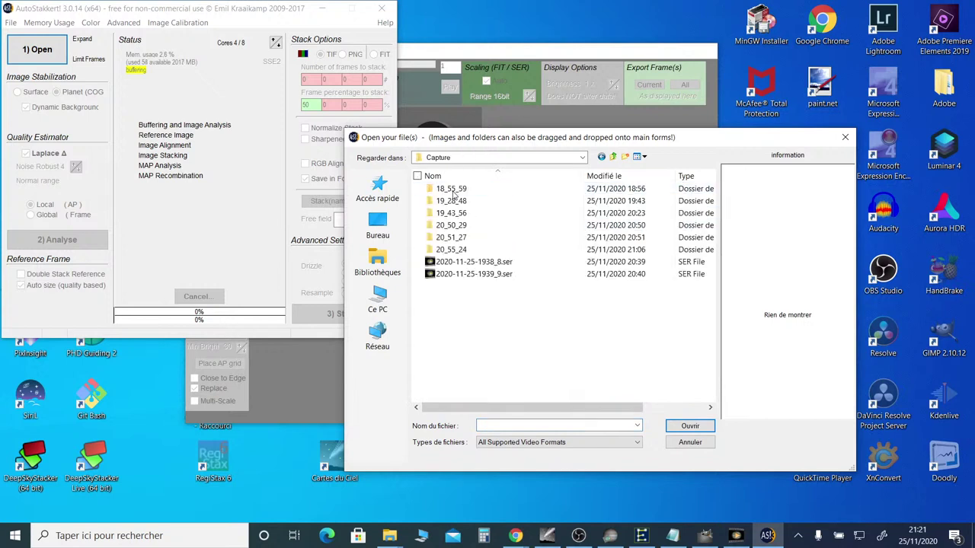
double_click(459, 274)
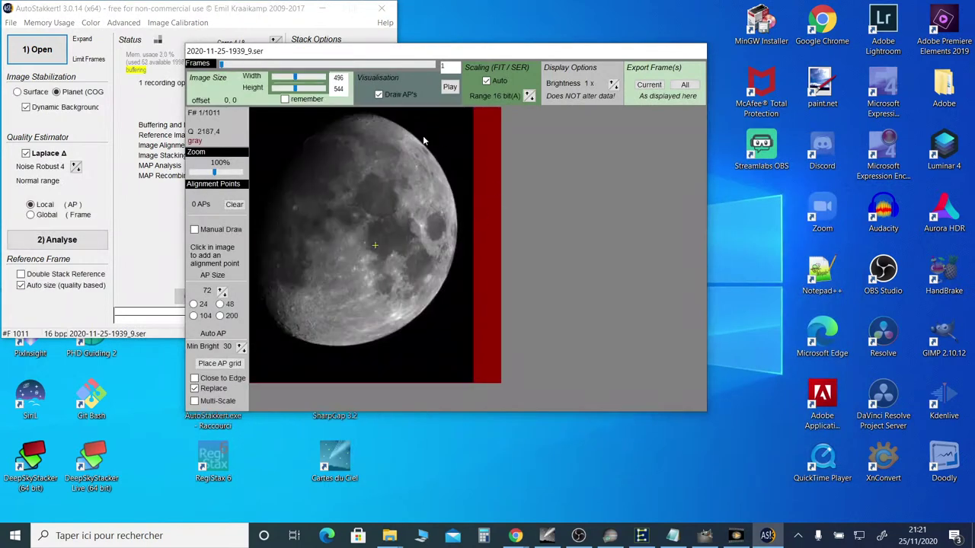
drag(376, 57, 656, 17)
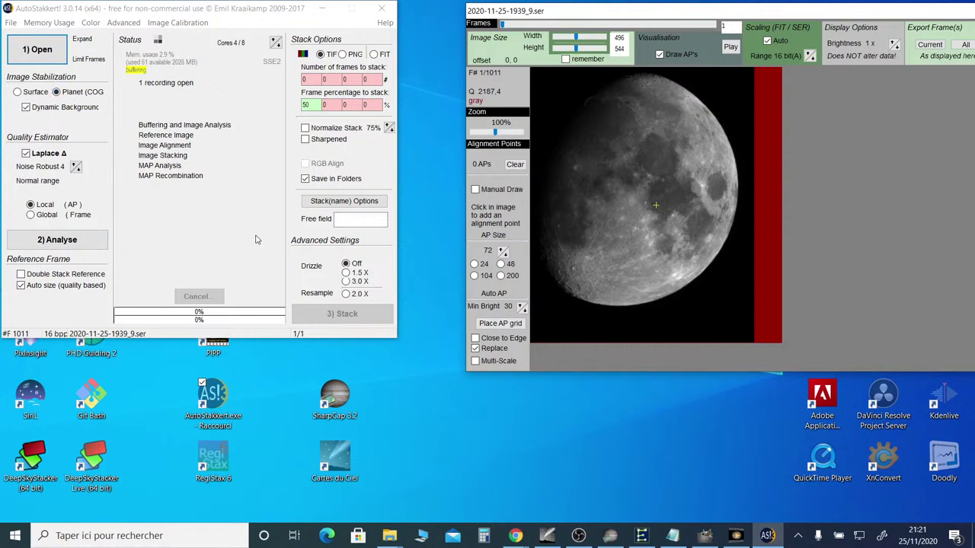
Set Drizzle to 1.5 X and analyse the quality of the recording's frames
click(346, 273)
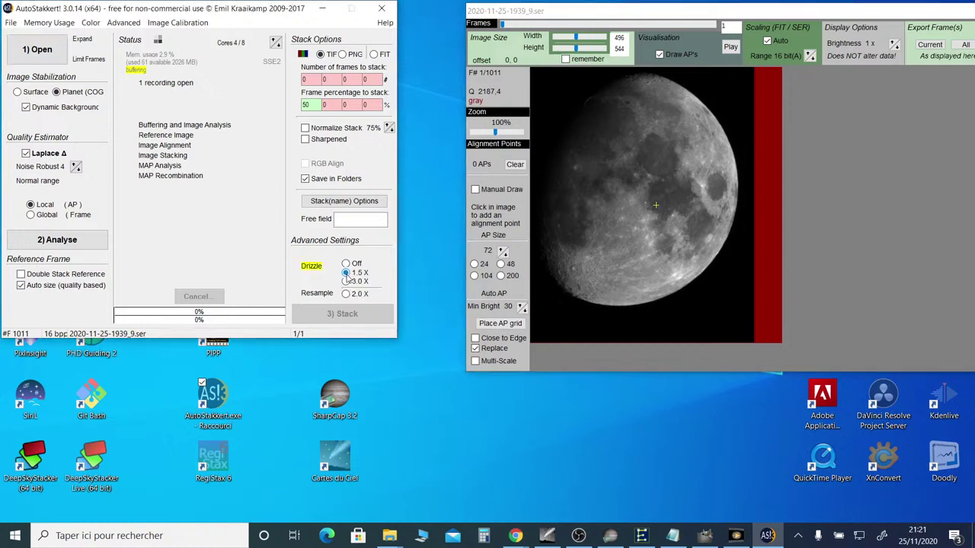
click(86, 241)
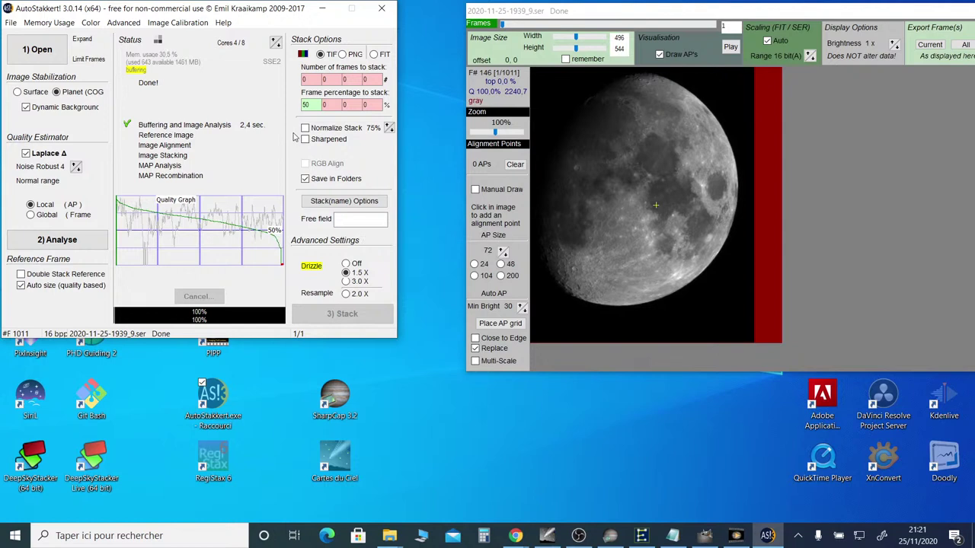
Try defining the stack by a fixed number of frames instead of a percentage
click(310, 103)
click(312, 78)
double_click(307, 79)
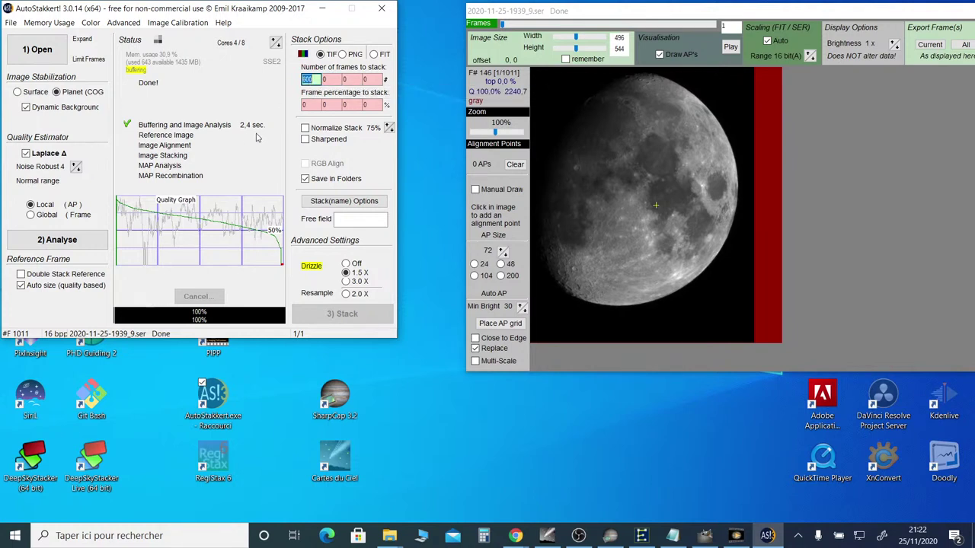
Pick the cut-off near the 50% line on the quality graph and set the frame percentage to stack to 62%
click(220, 229)
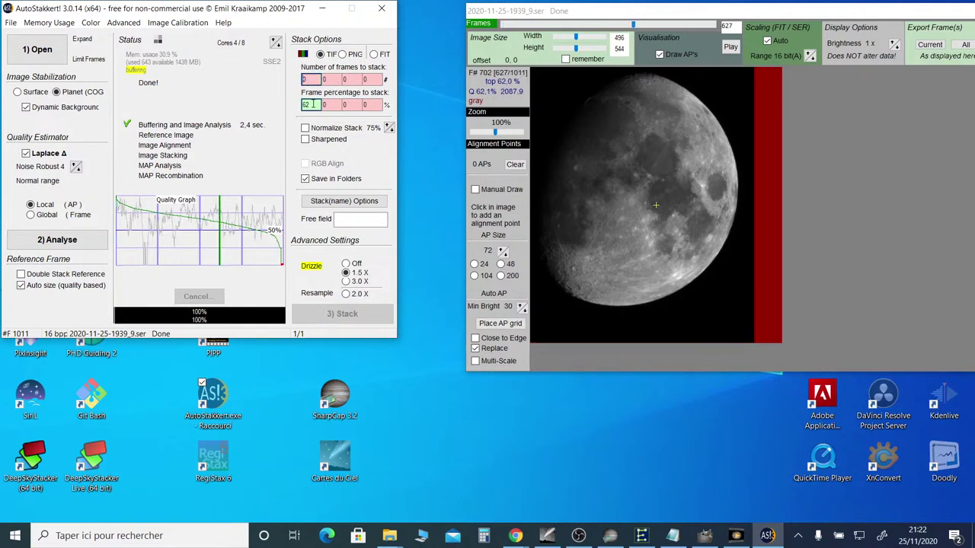
double_click(306, 104)
key(Return)
click(573, 229)
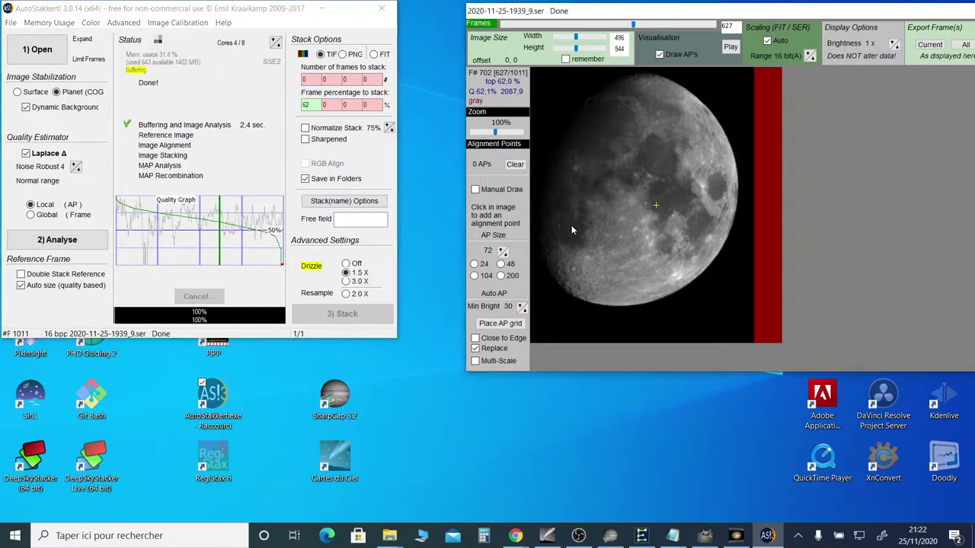
Enable Close to Edge and Multi-Scale for the alignment points and place a first alignment point grid over the Moon
click(475, 338)
click(475, 361)
click(474, 264)
click(501, 264)
click(503, 254)
click(499, 324)
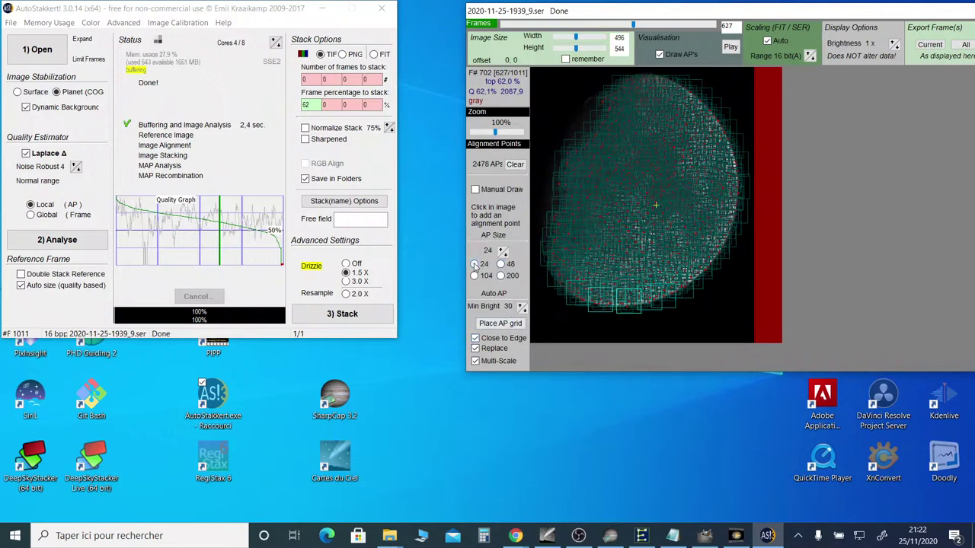
Replace the alignment point grid with one of AP size 24, and again with one of AP size 32
click(474, 264)
click(489, 324)
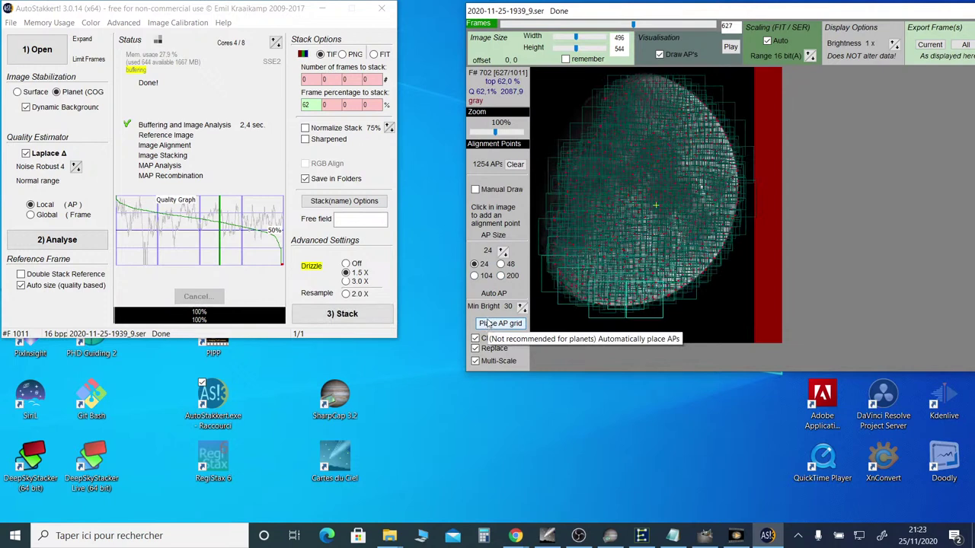
click(503, 254)
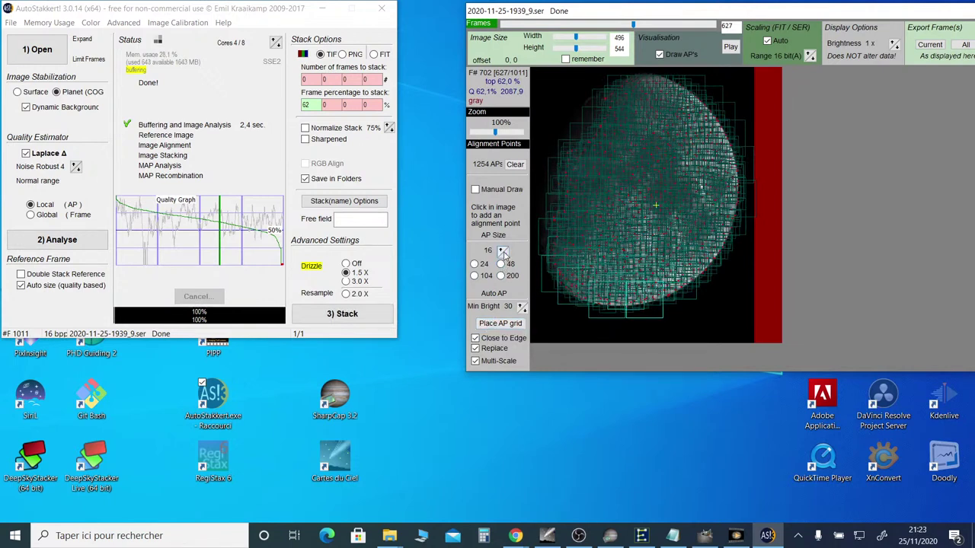
click(503, 252)
click(503, 252)
click(492, 321)
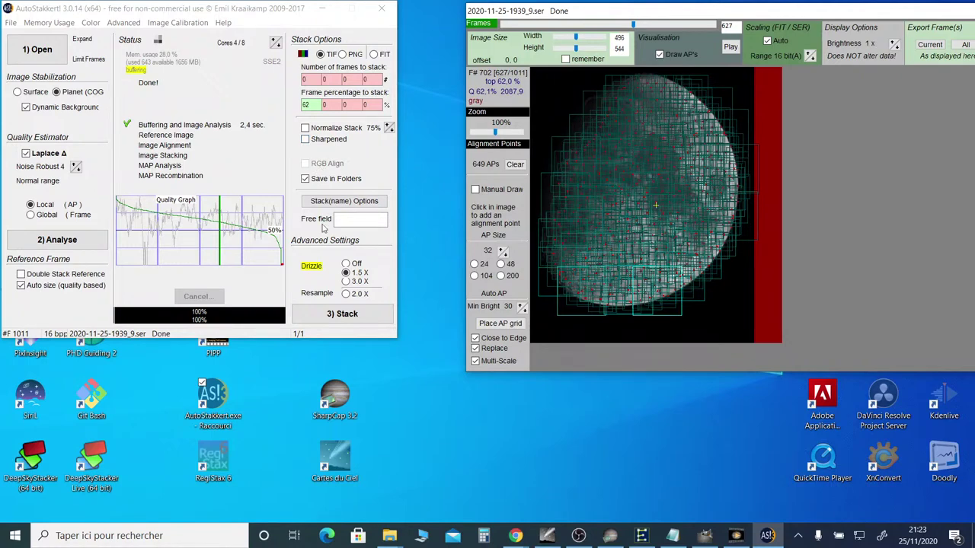
Turn Drizzle off and stack the selected frames of the Moon
click(346, 264)
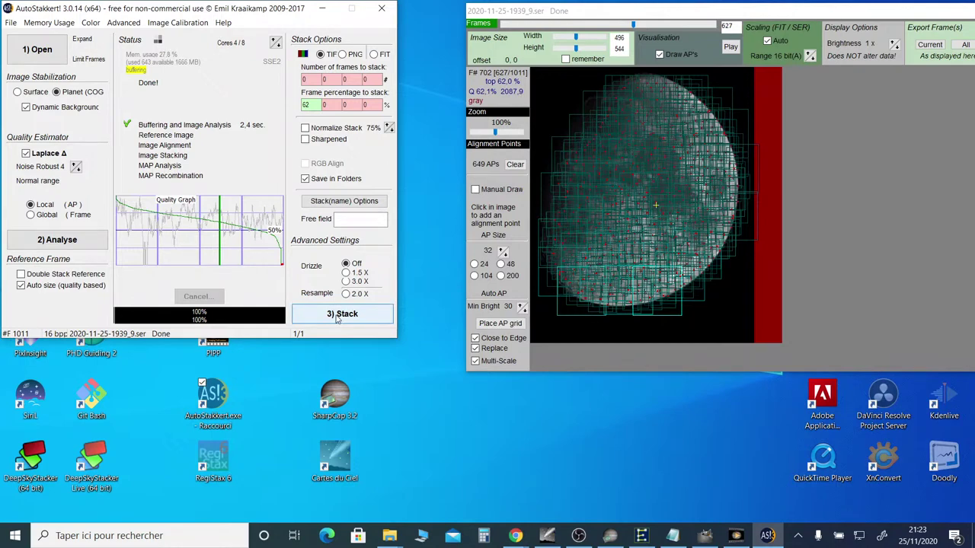
click(336, 318)
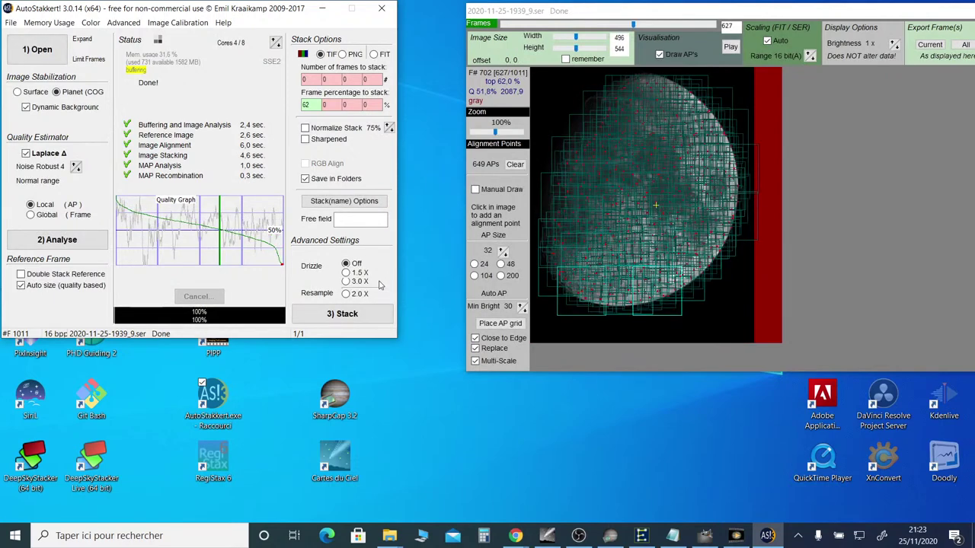
double_click(214, 461)
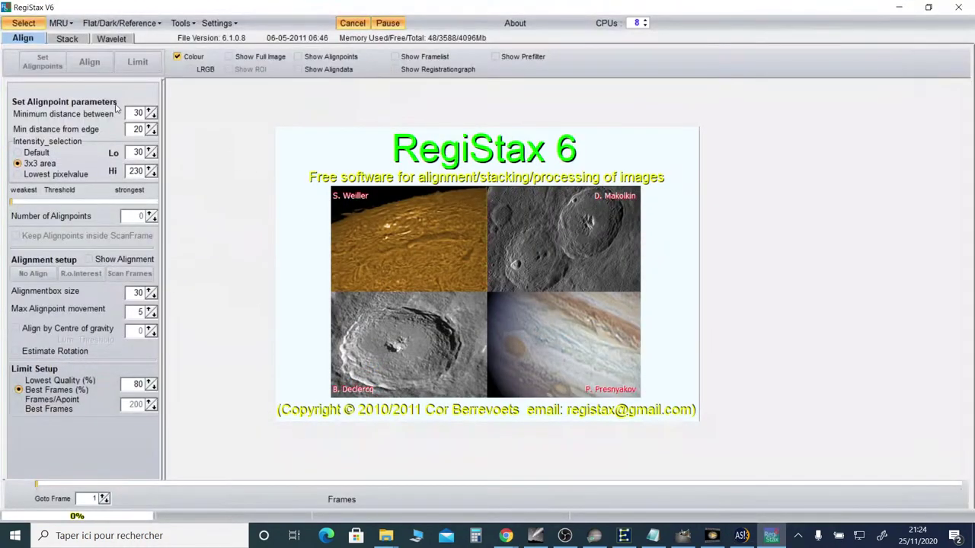
click(29, 24)
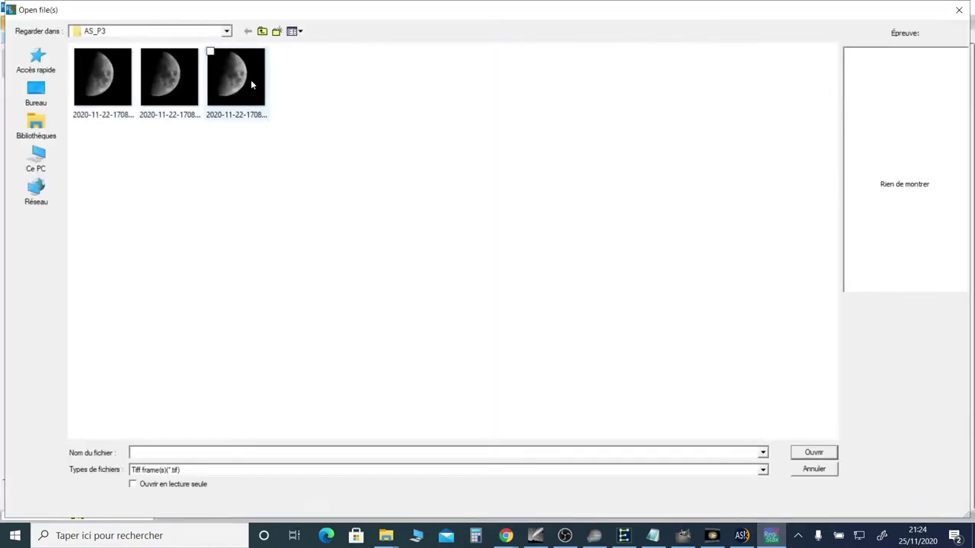
click(262, 32)
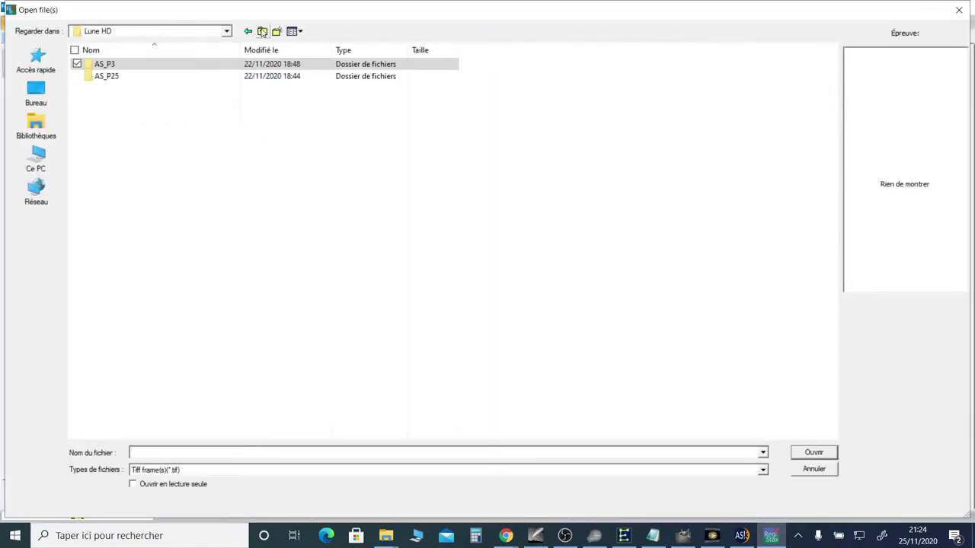
click(262, 31)
click(262, 31)
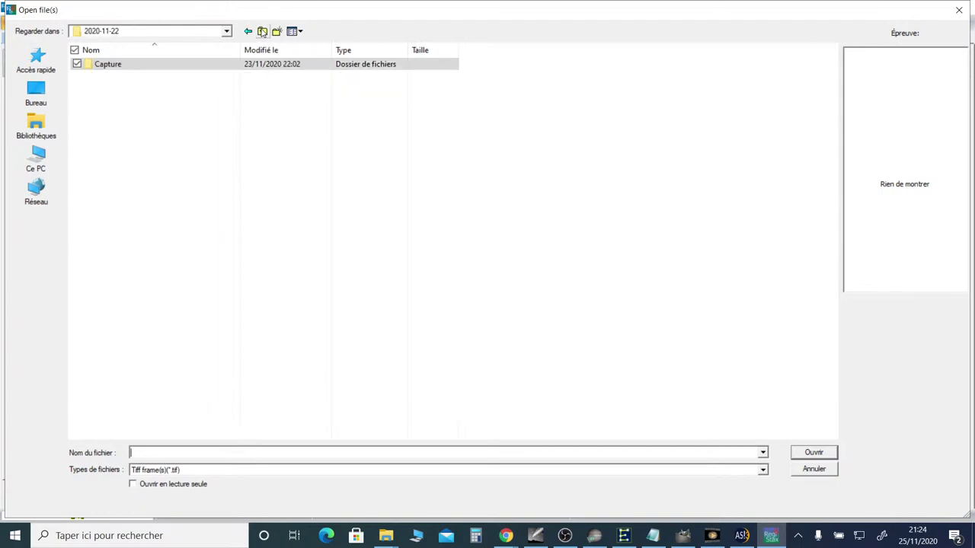
click(262, 32)
double_click(142, 88)
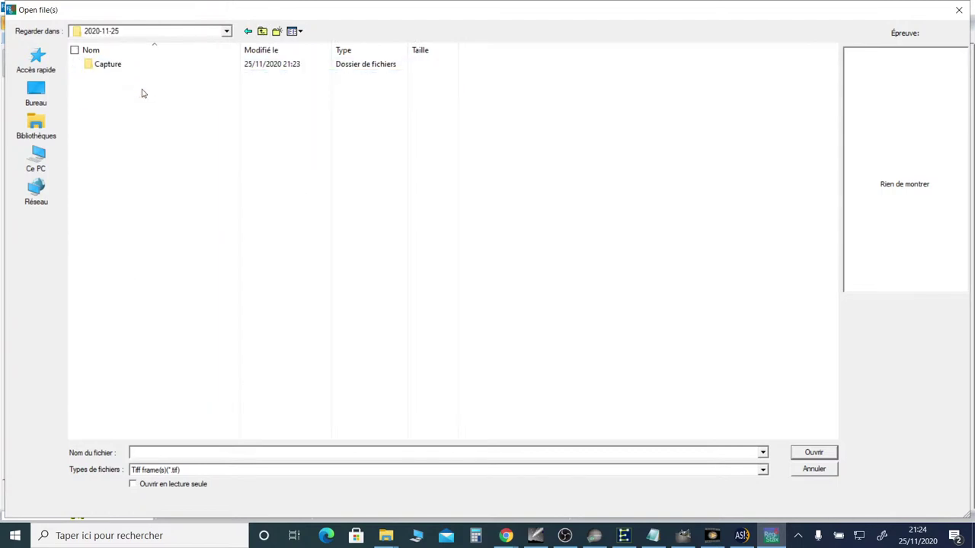
double_click(110, 65)
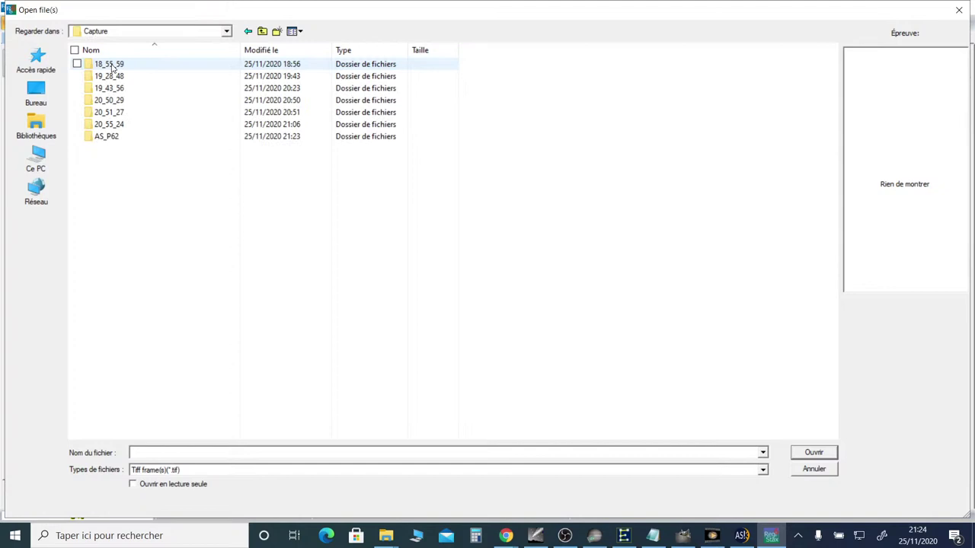
double_click(107, 136)
click(110, 99)
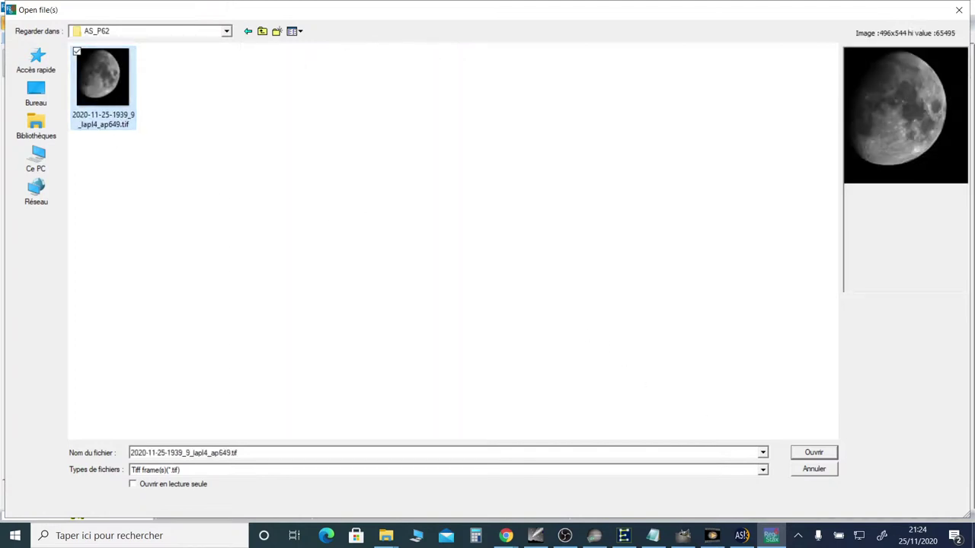
click(813, 453)
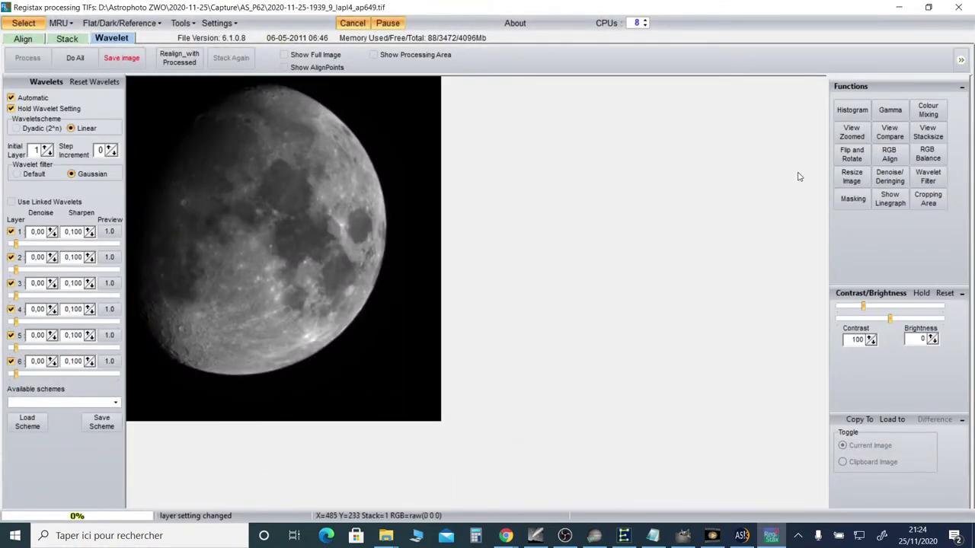
Show the Moon image's histogram and switch it to a log-based graph
click(853, 110)
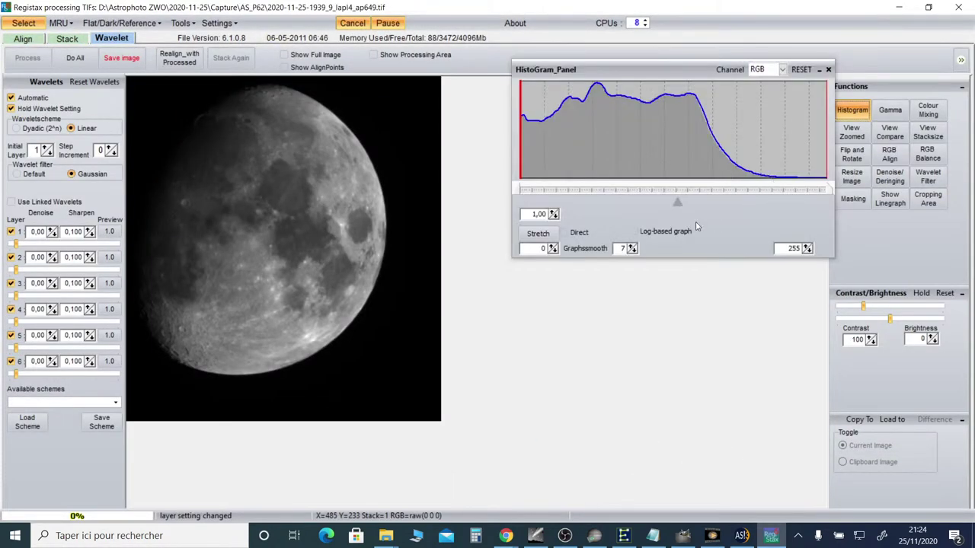
click(635, 232)
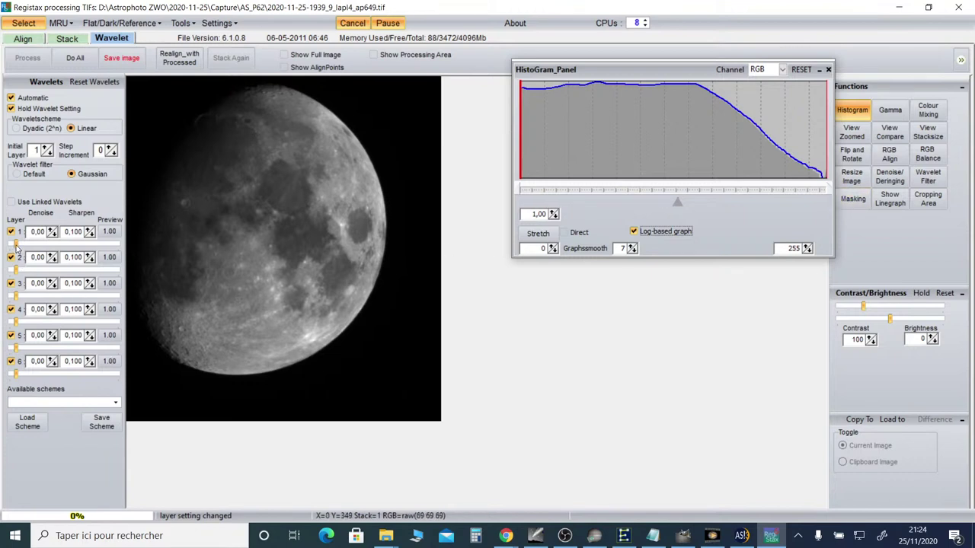
Sharpen the Moon by raising wavelet layer 1 to 12.8 and layer 6 to about 9.1, and close the histogram
drag(15, 248, 27, 253)
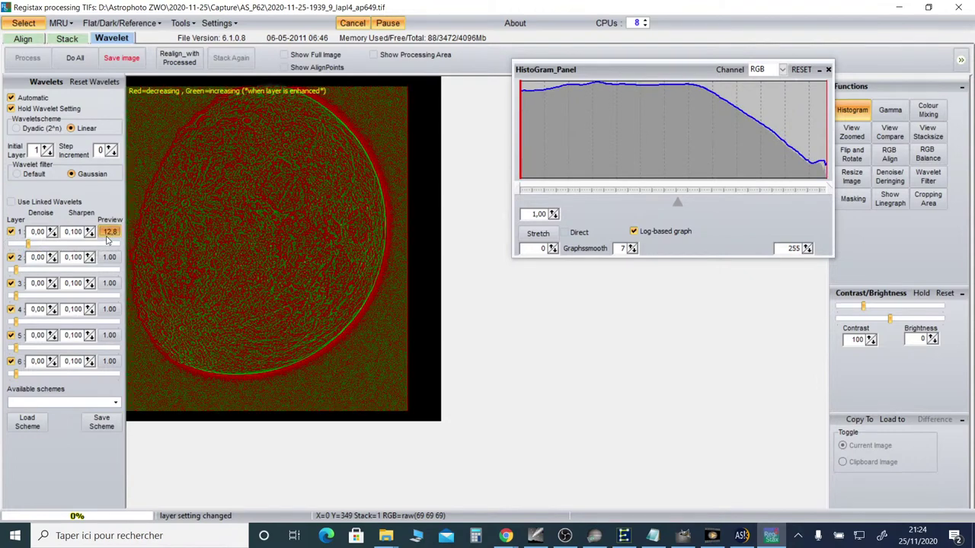
click(108, 363)
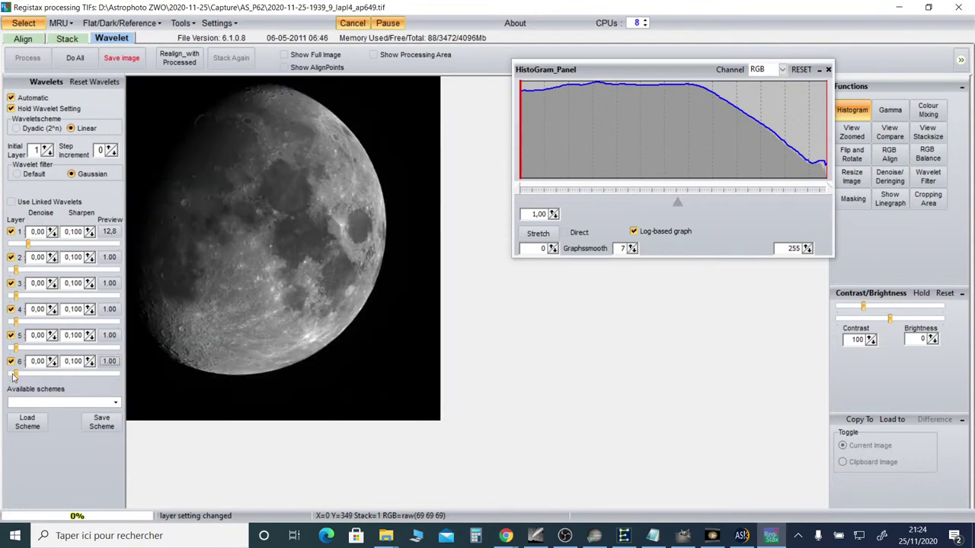
drag(13, 374, 22, 375)
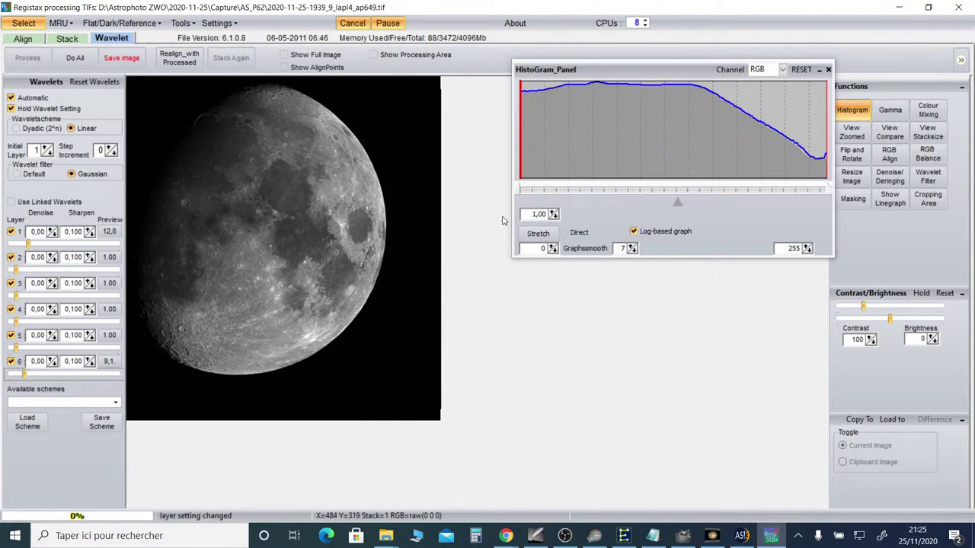
click(829, 69)
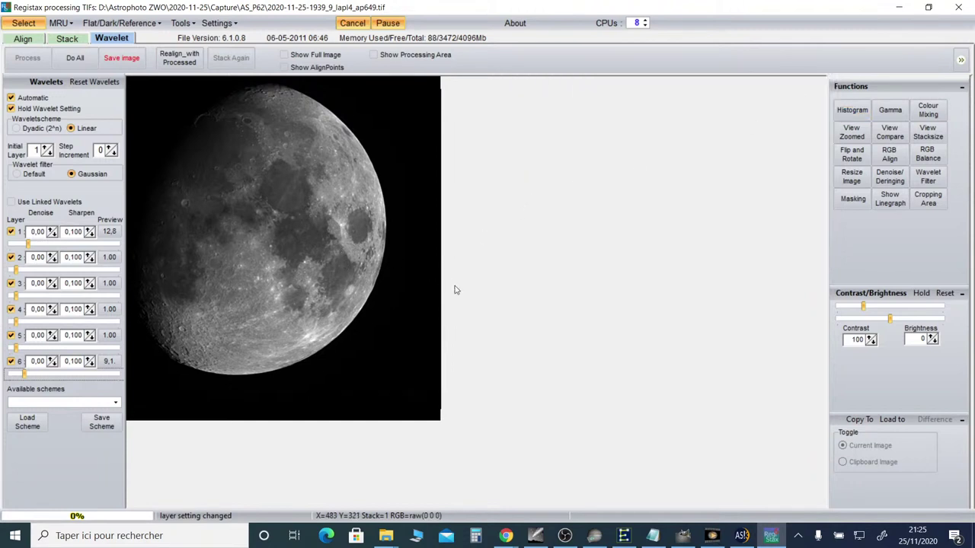
Frame the whole Moon with an enlarged cropping area and apply the wavelet processing to the entire image
click(928, 199)
drag(203, 196, 185, 187)
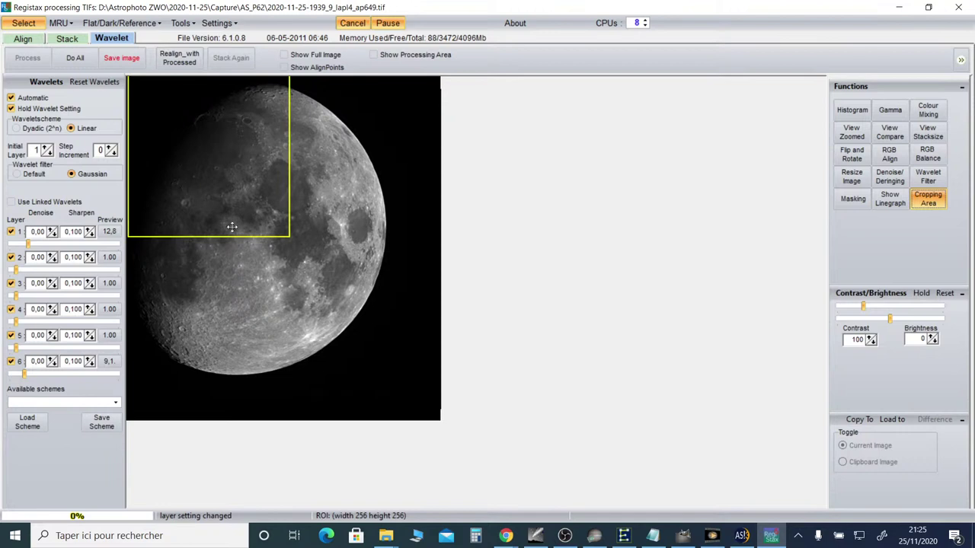
drag(288, 236, 403, 389)
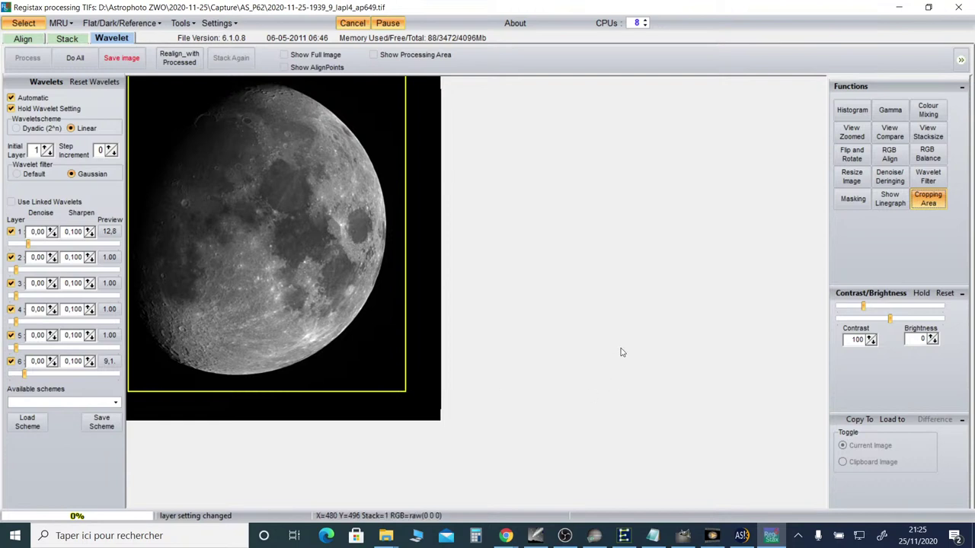
click(70, 62)
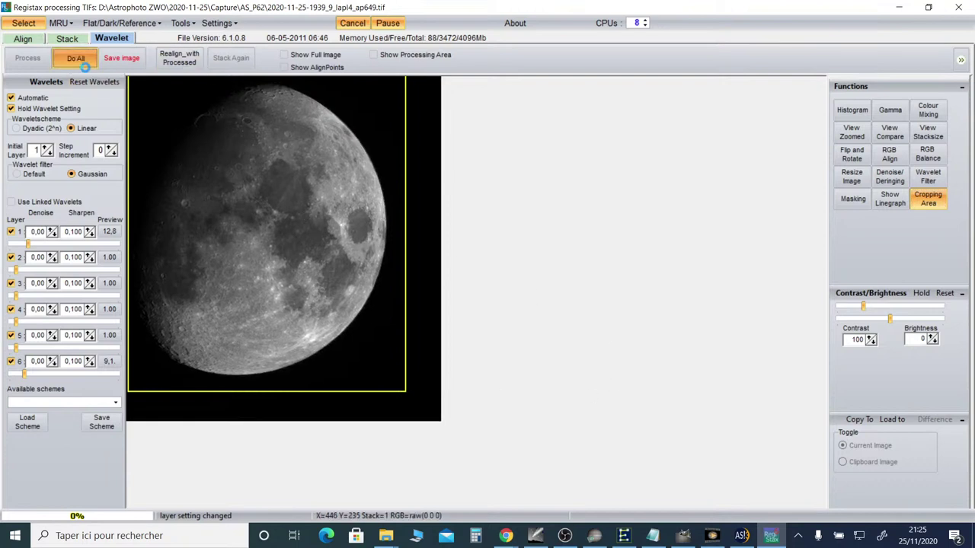
click(118, 60)
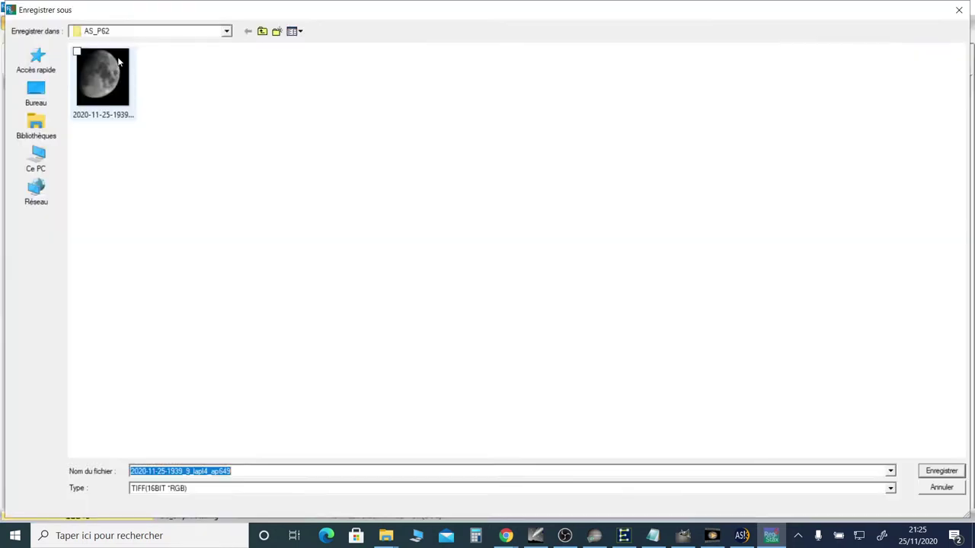
click(250, 470)
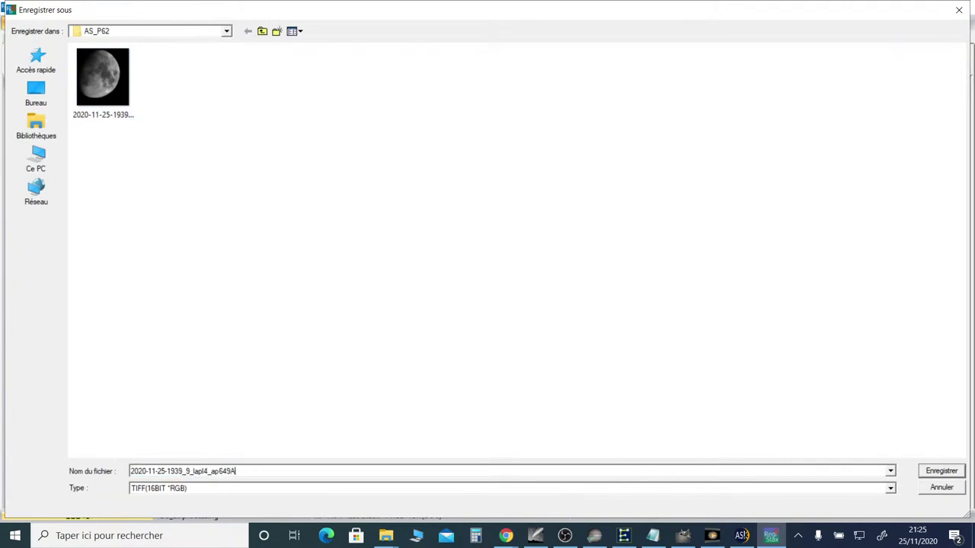
text(A)
key(Return)
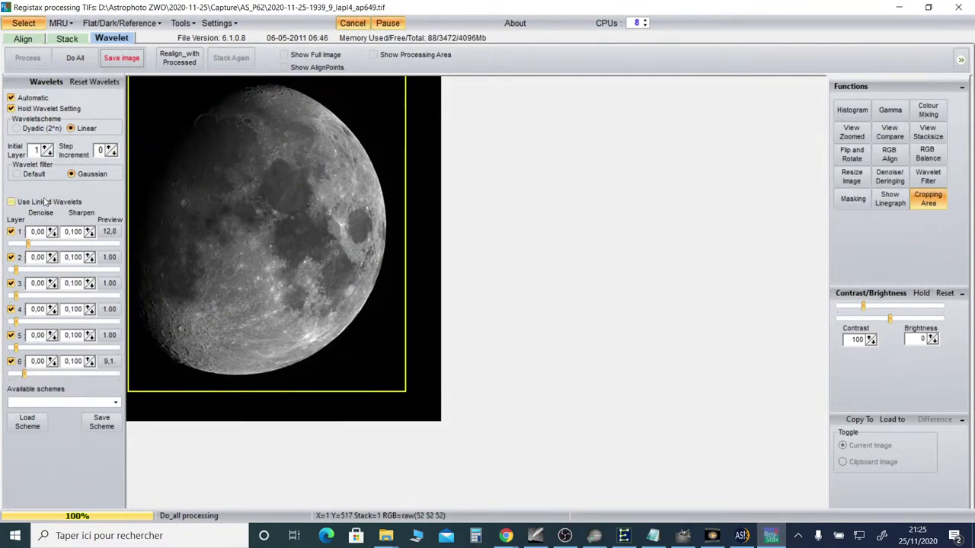
click(120, 59)
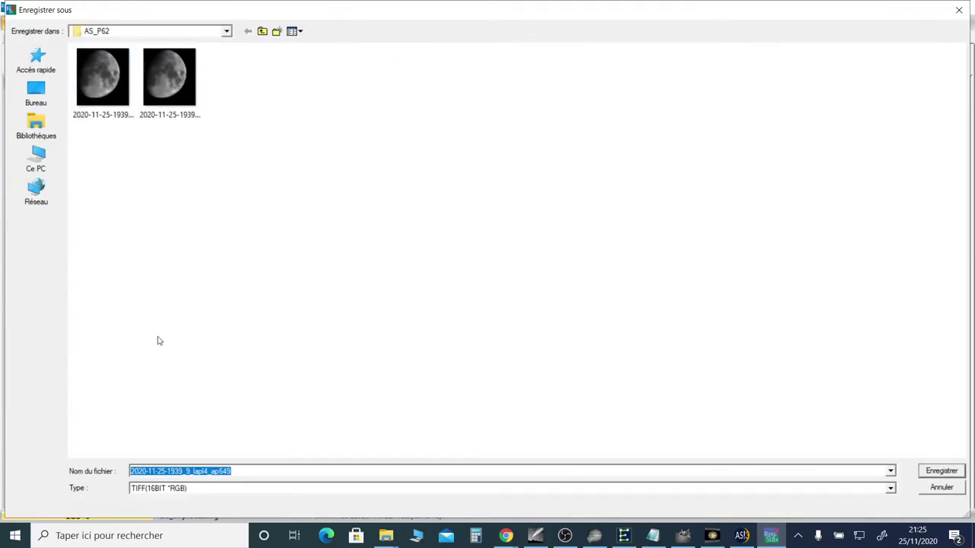
click(187, 492)
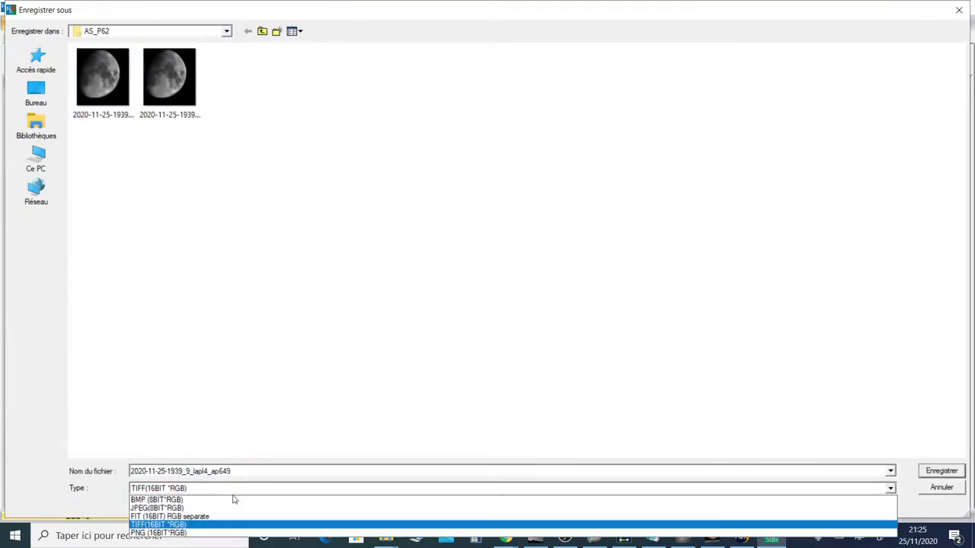
click(159, 533)
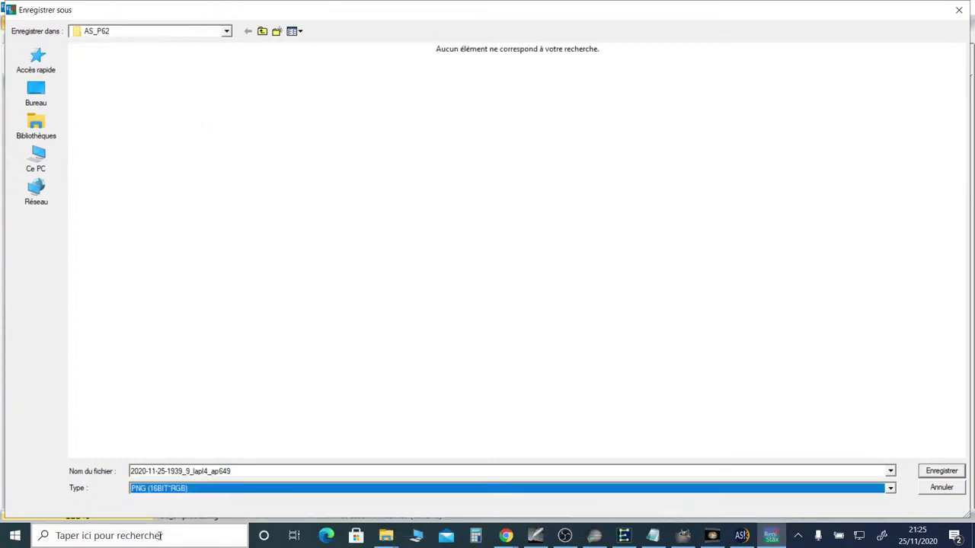
click(242, 473)
key(shift+Home)
key(ctrl+shift+Right)
key(ctrl+shift+Right)
key(ctrl+shift+Right)
click(245, 475)
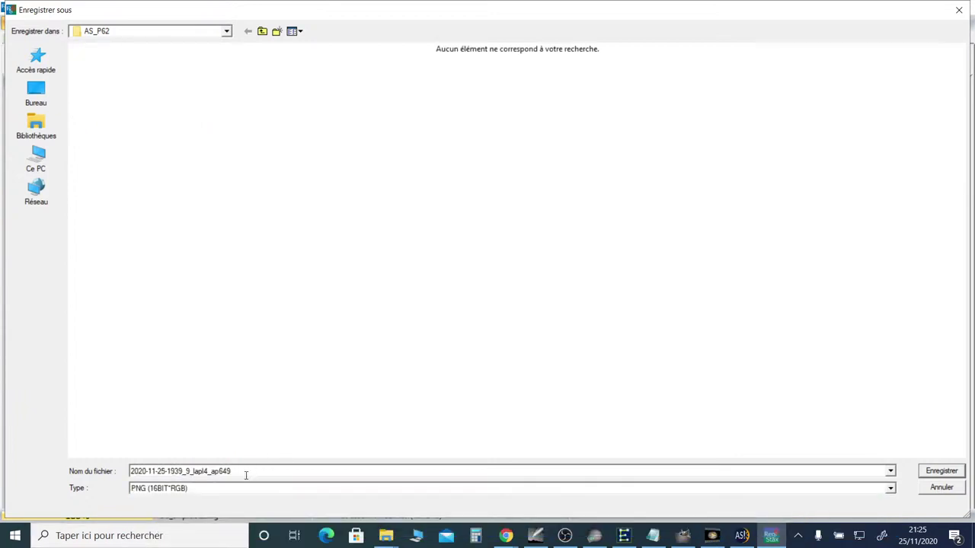
text(A)
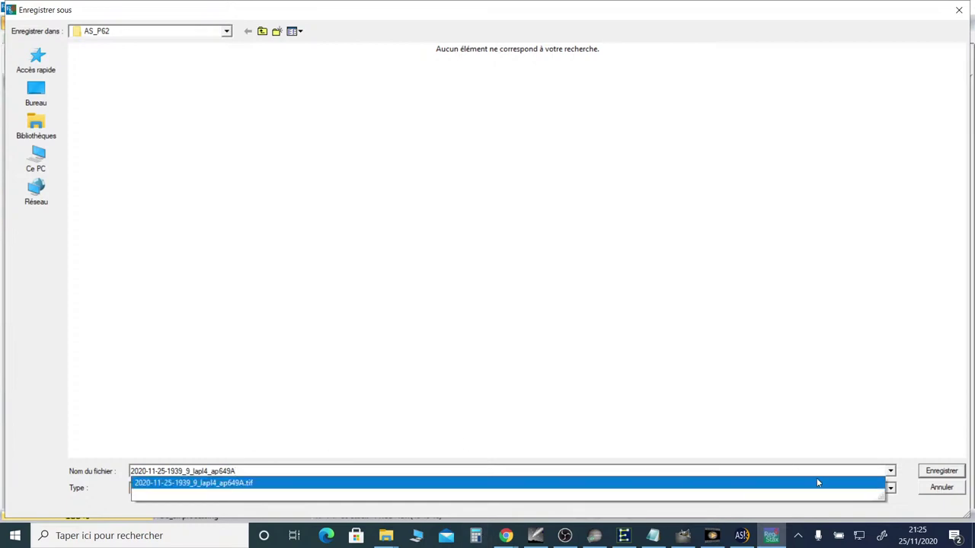
click(941, 471)
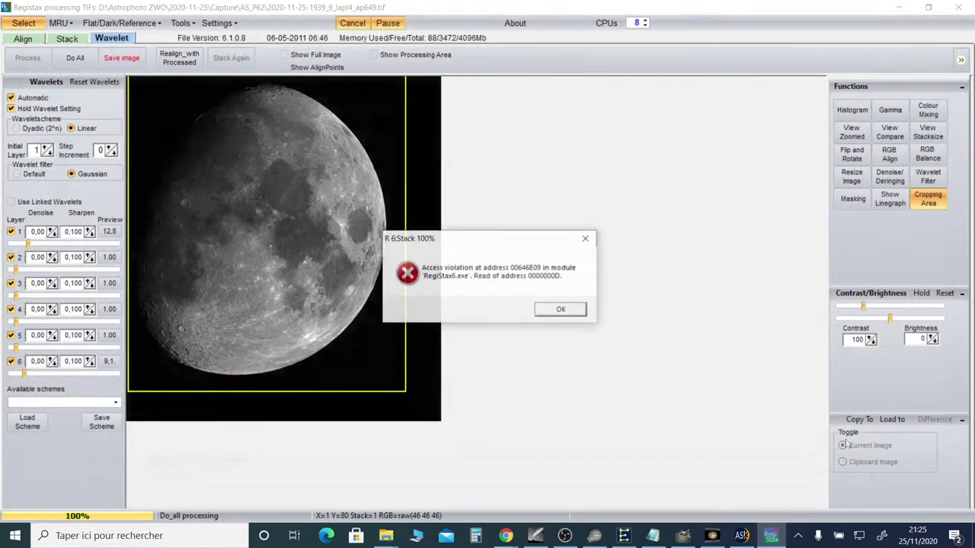
click(559, 310)
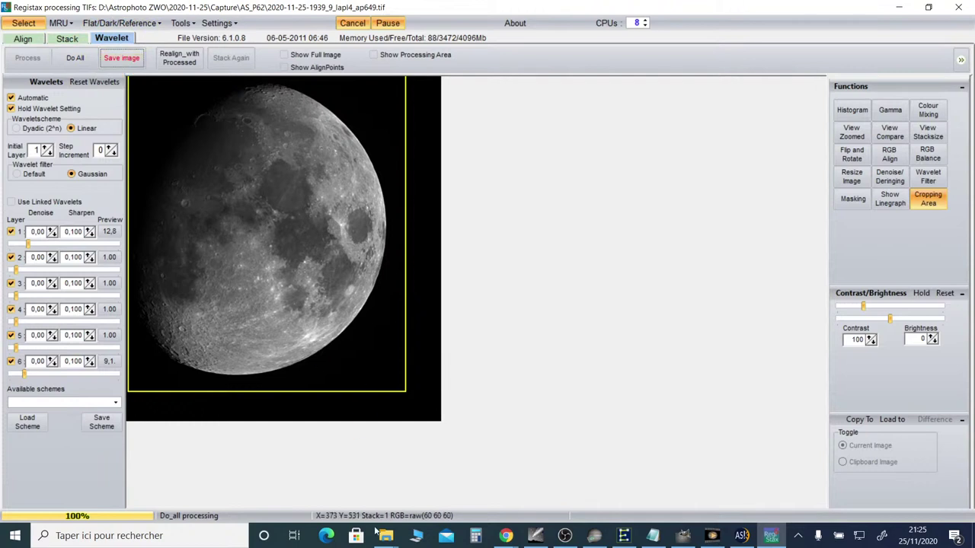
Close RegiStax and open the AS_P62 folder inside Capture in File Explorer
mouse_move(387, 535)
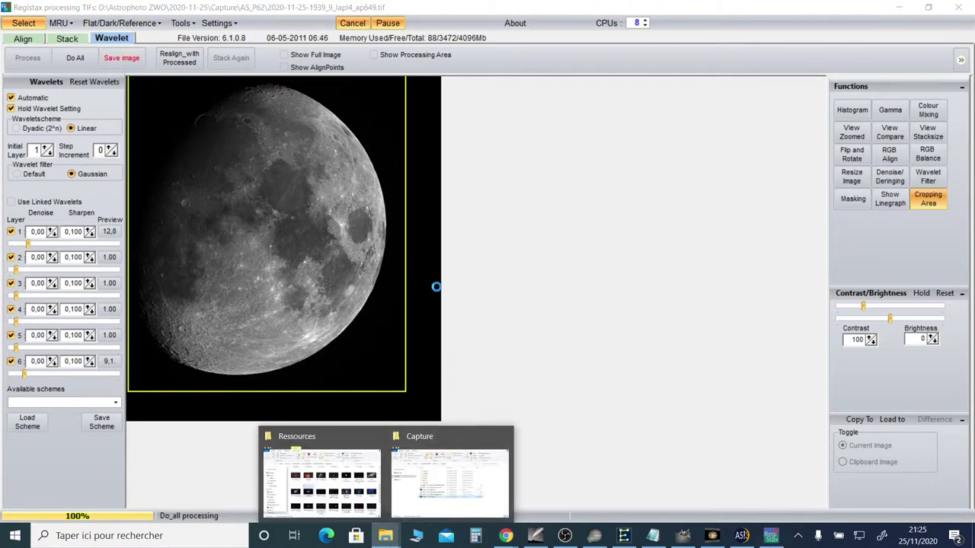
click(958, 10)
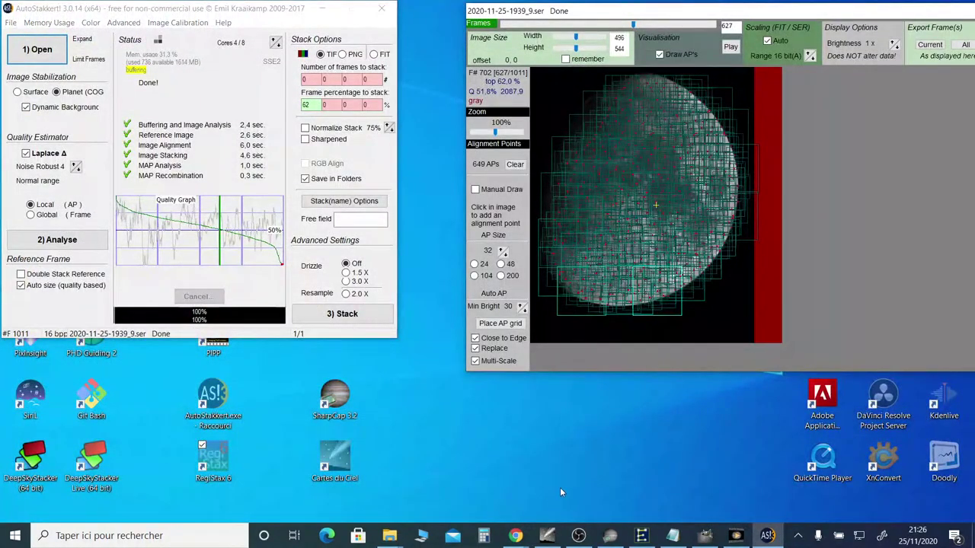
mouse_move(396, 540)
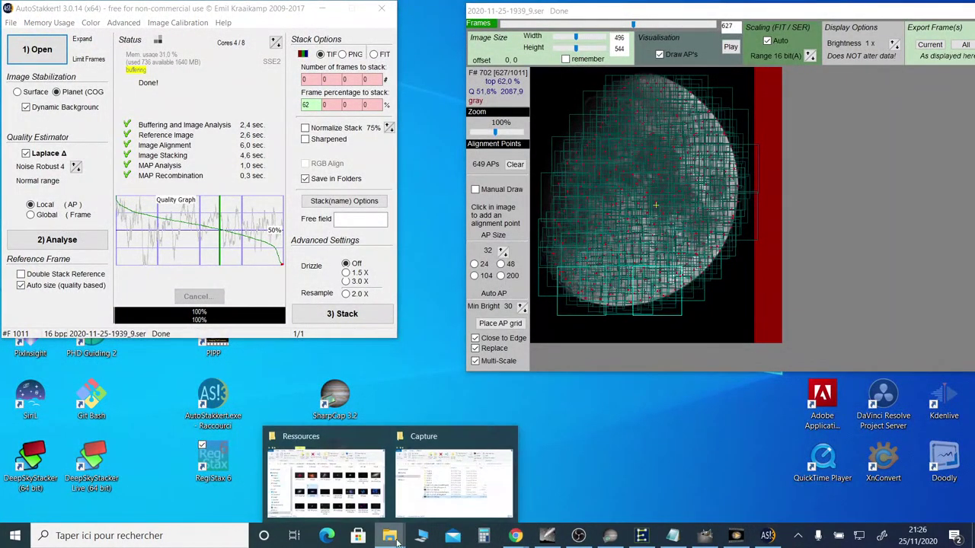
click(424, 500)
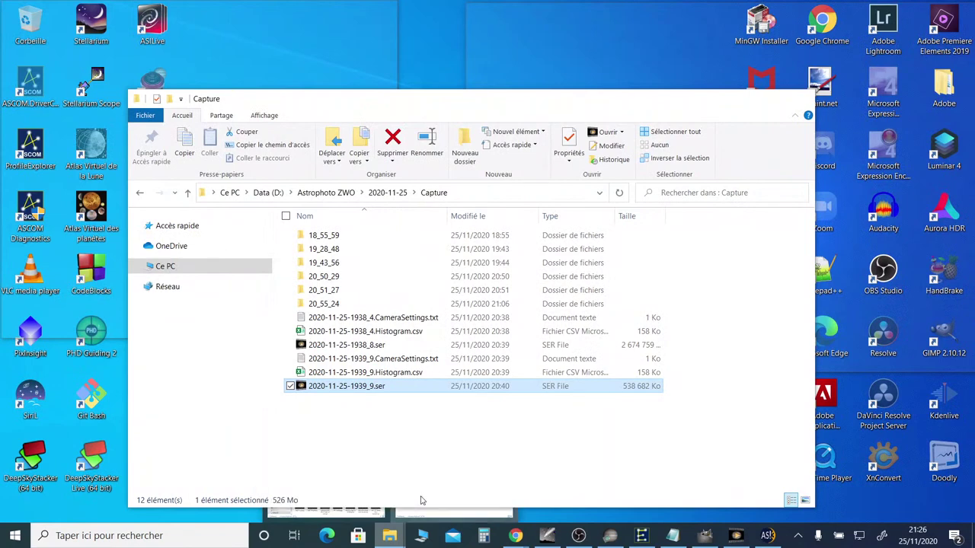
double_click(322, 316)
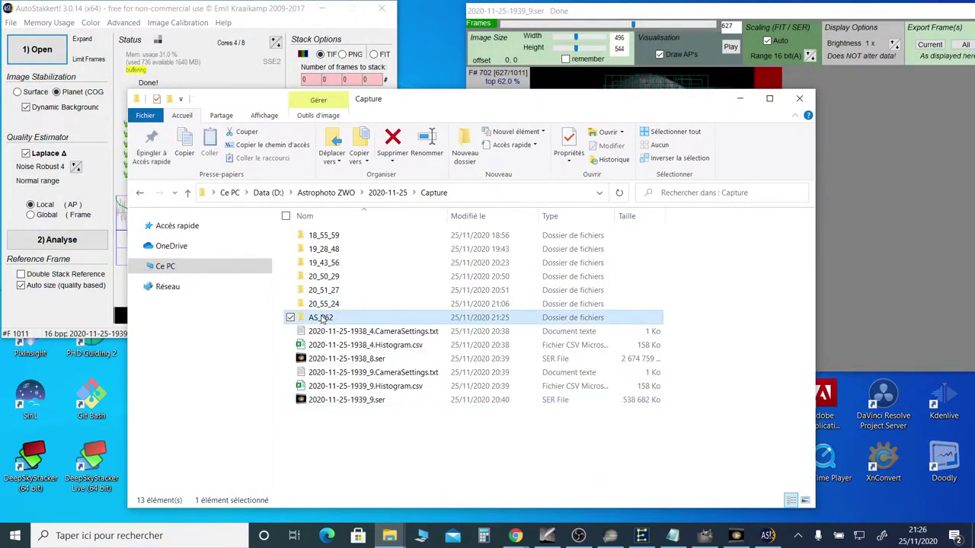
double_click(460, 285)
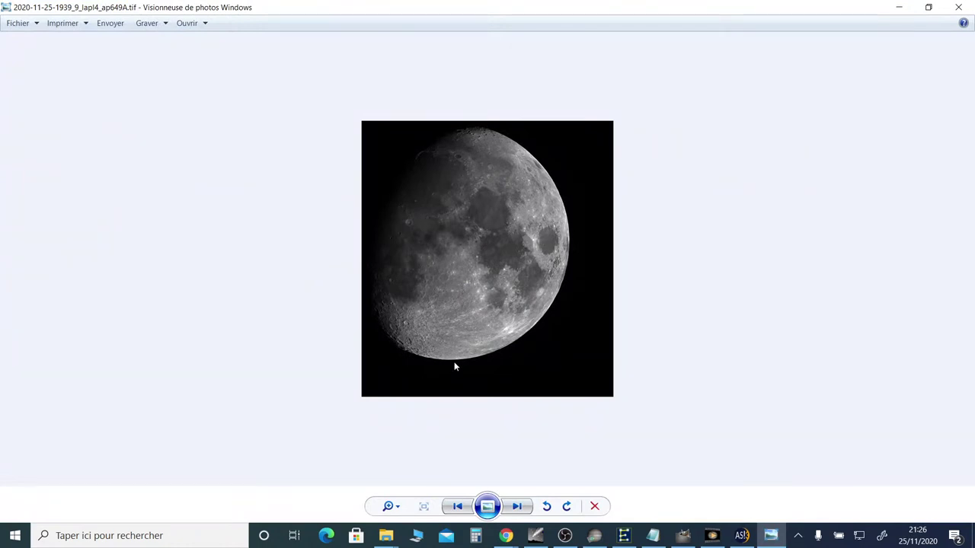
scroll(429, 394, up, 3)
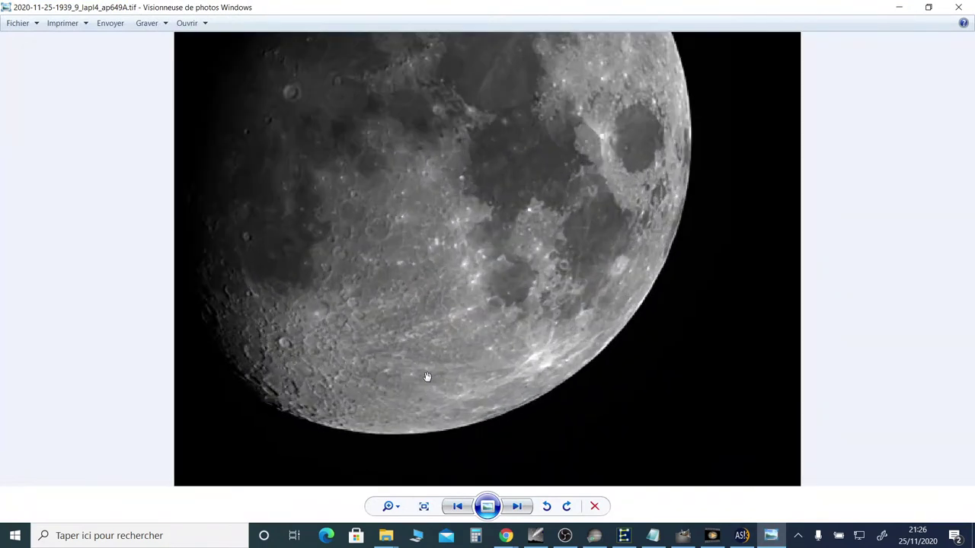
scroll(426, 373, up, 2)
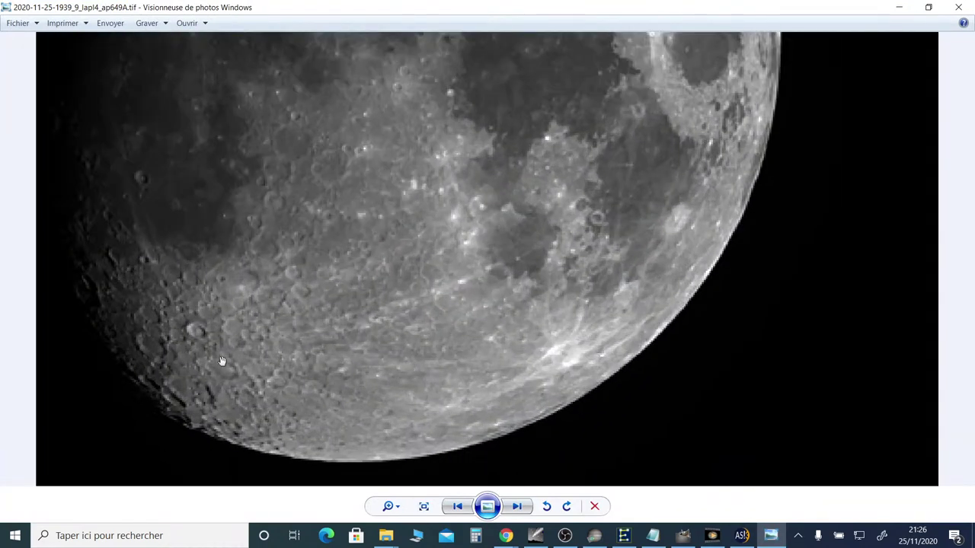
scroll(223, 362, up, 2)
scroll(222, 308, down, 5)
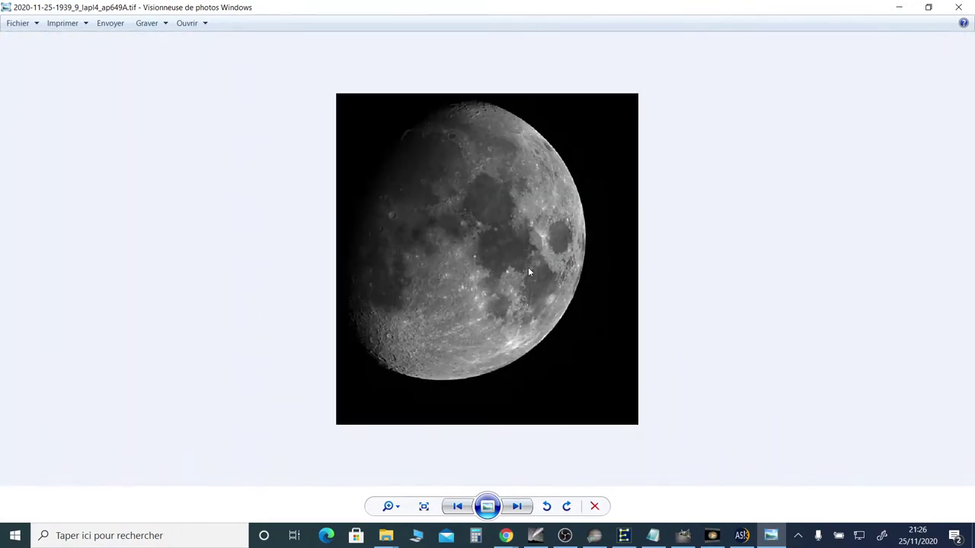
click(457, 506)
scroll(483, 268, up, 3)
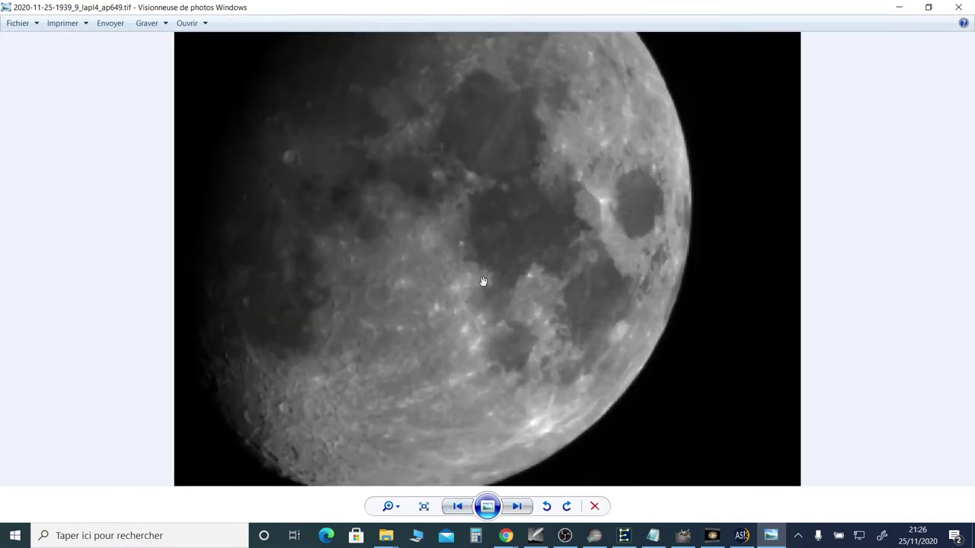
scroll(475, 286, down, 3)
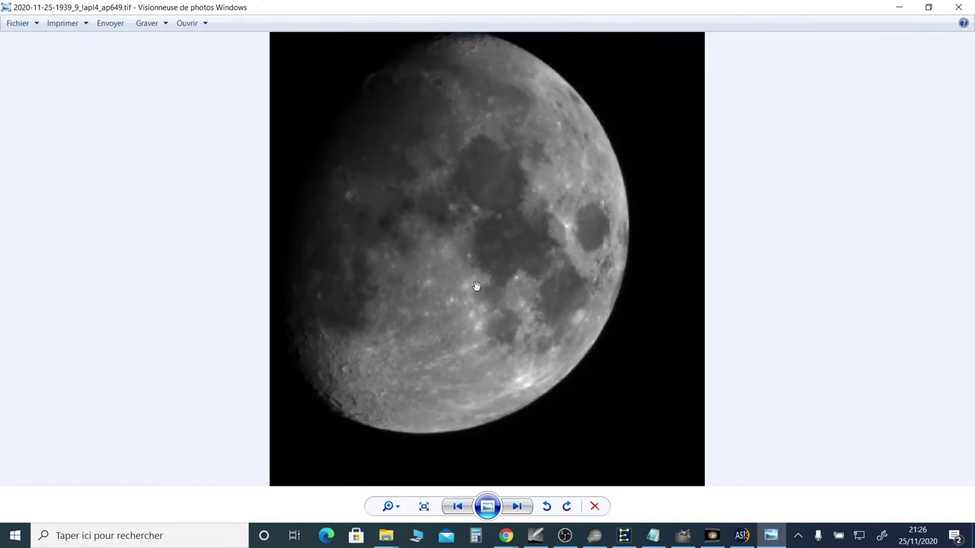
scroll(475, 291, down, 2)
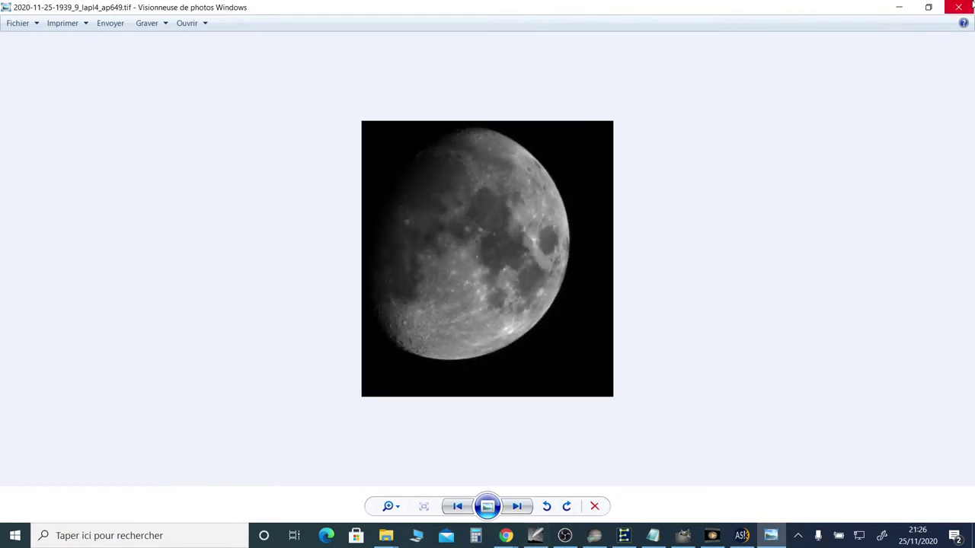
click(958, 7)
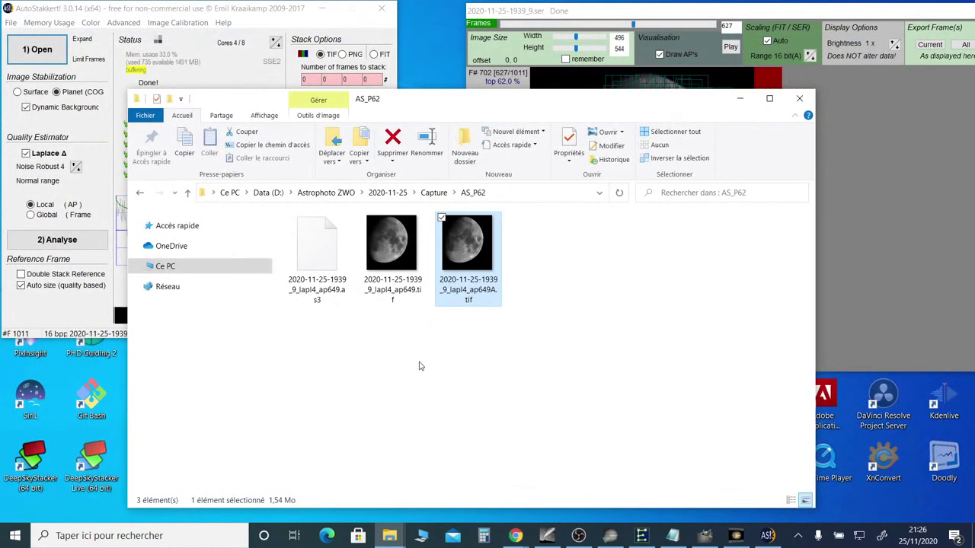
click(431, 194)
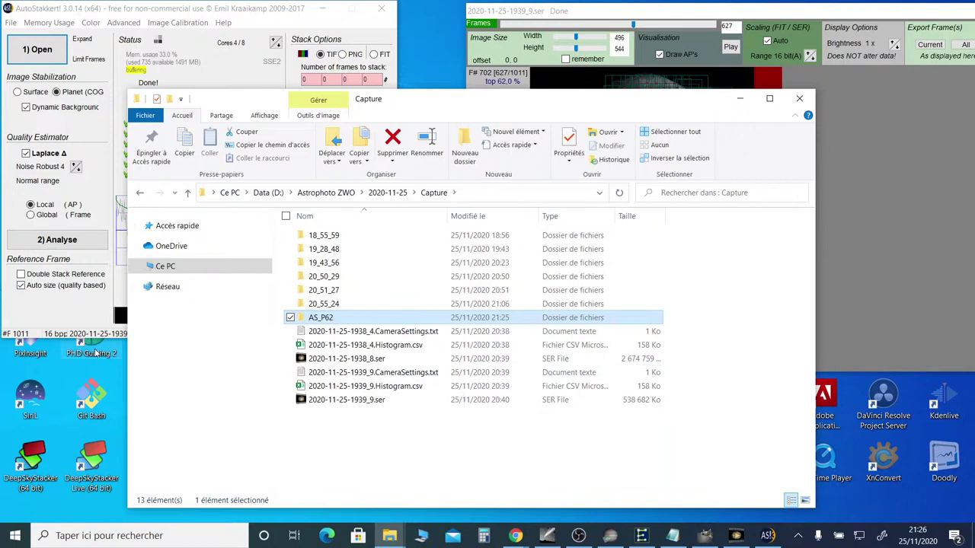
click(739, 98)
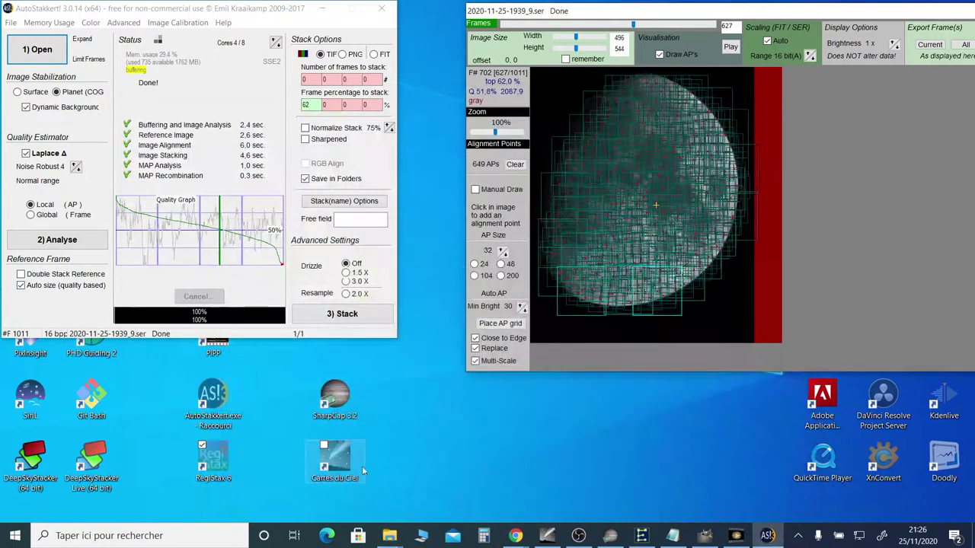
double_click(221, 463)
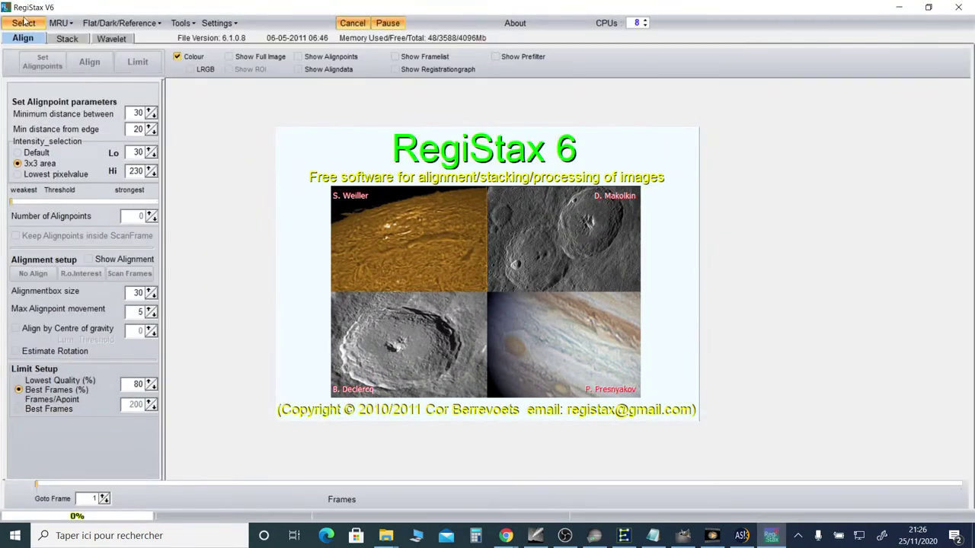
click(24, 22)
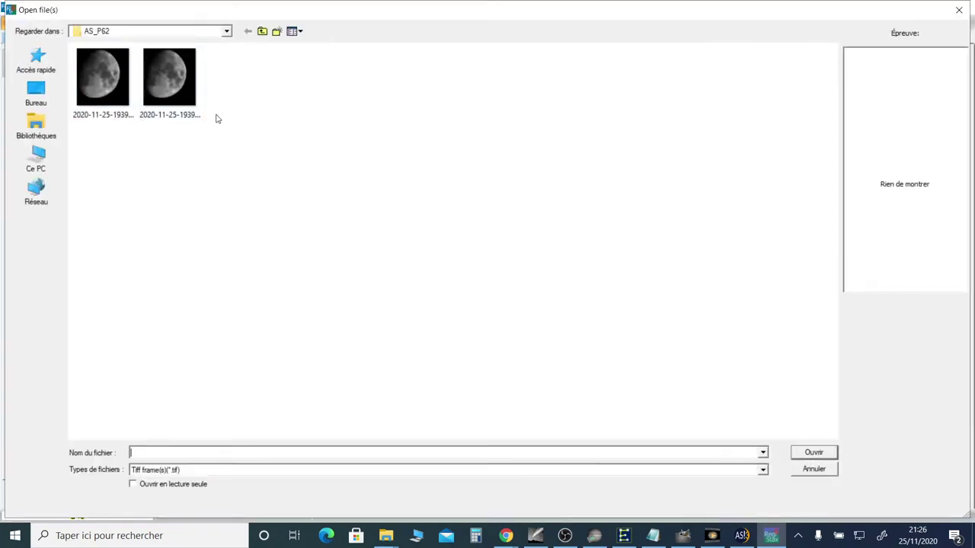
click(122, 115)
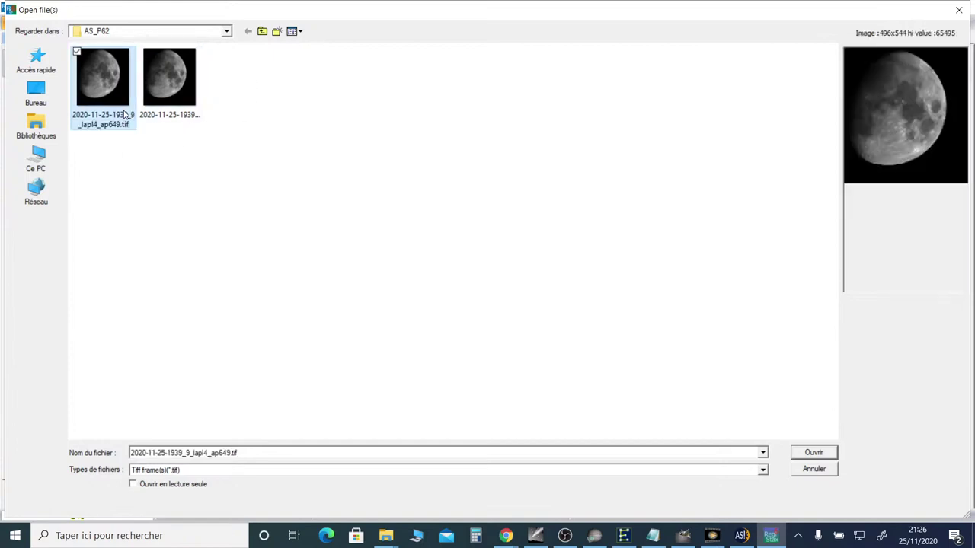
click(813, 452)
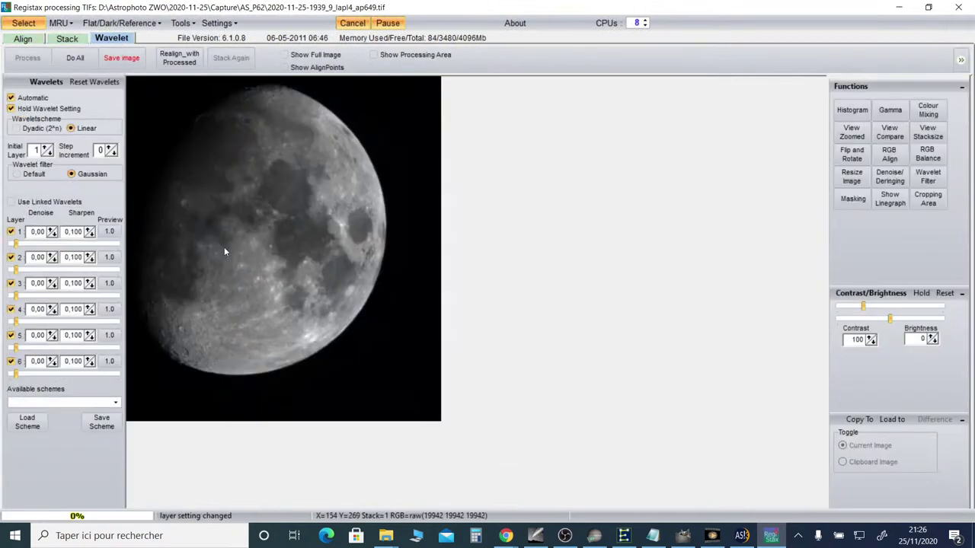
Show the zoomed view beside the Moon and centre it on the cratered area near the Moon's lower-left edge
click(852, 131)
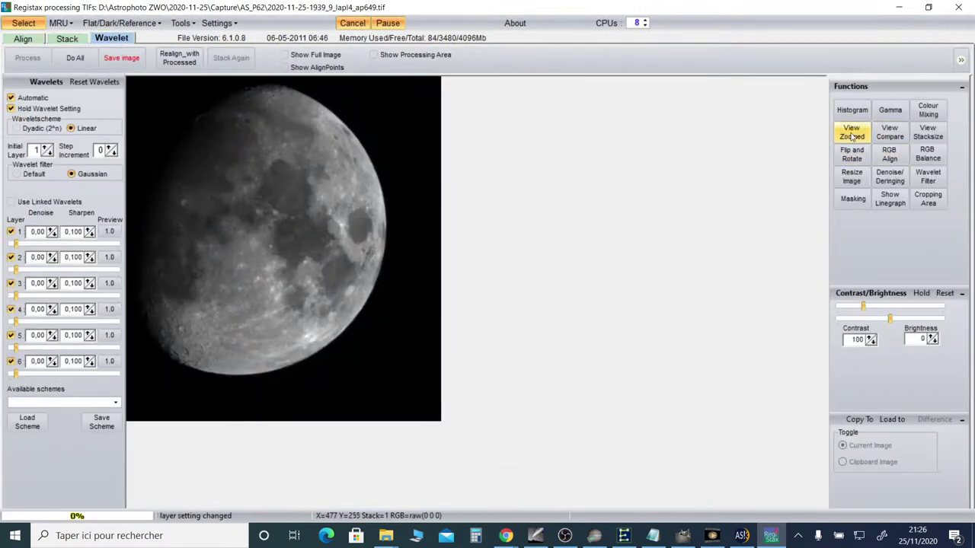
drag(627, 244, 564, 116)
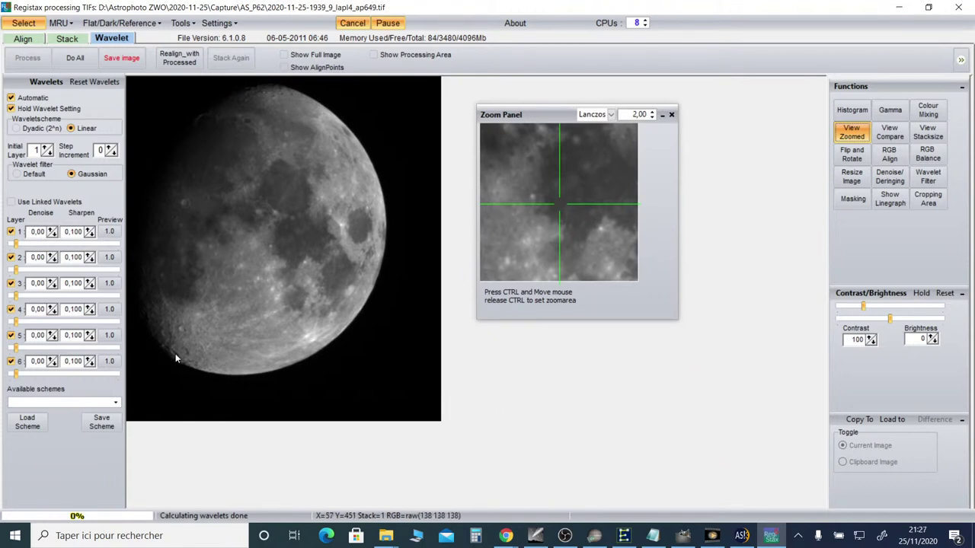
key(ctrl)
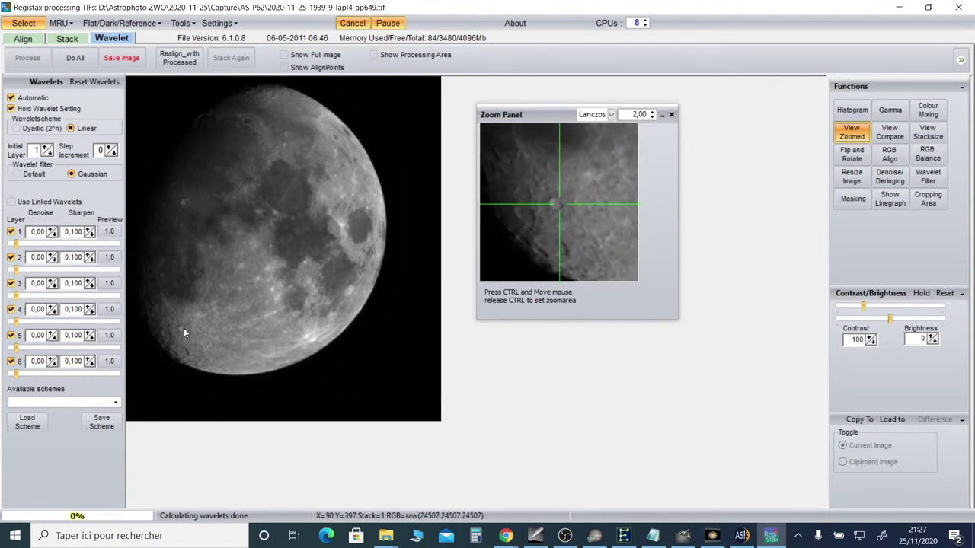
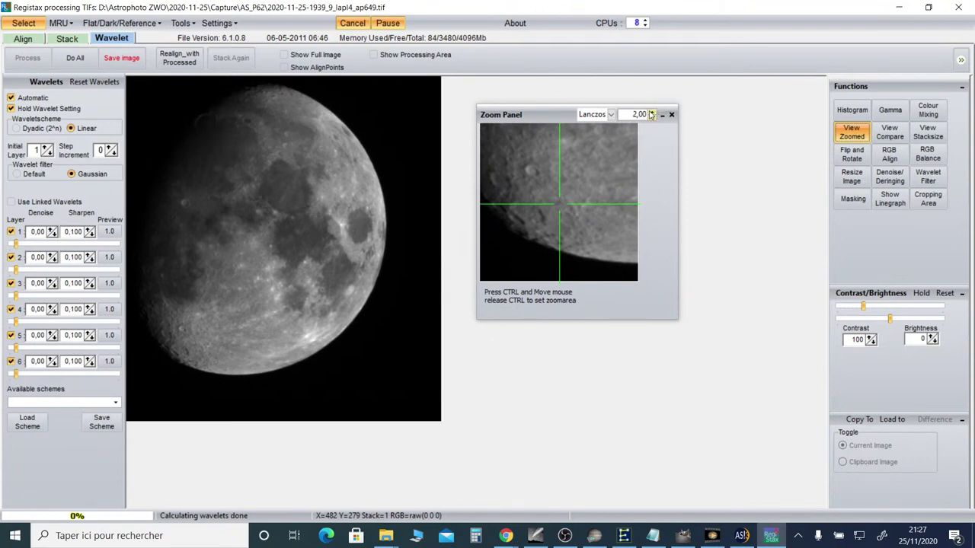
At 2.50 zoom, sharpen the Moon with wavelet layer 1 at 13.4 and layer 6 at 5.4, and close the zoomed view
click(651, 112)
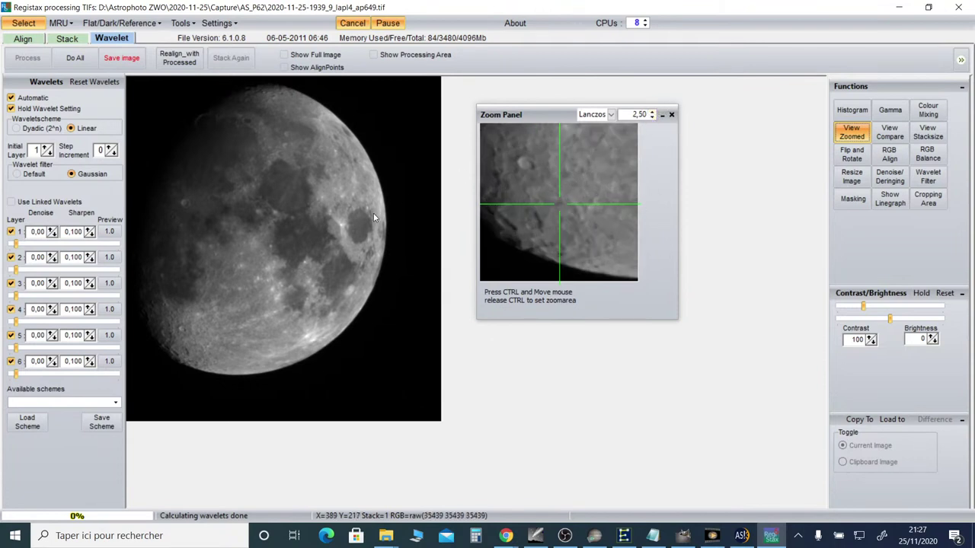
click(17, 243)
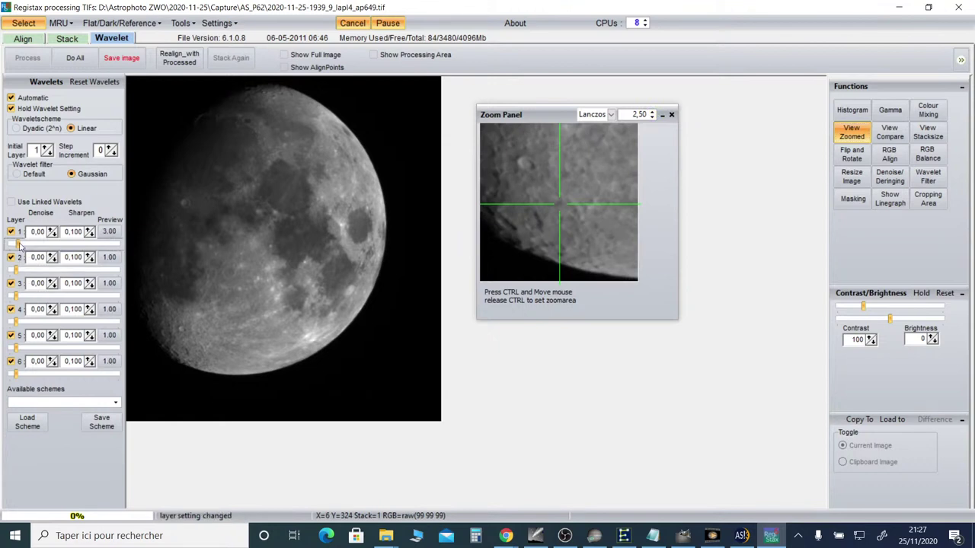
drag(16, 247, 21, 247)
drag(26, 247, 28, 249)
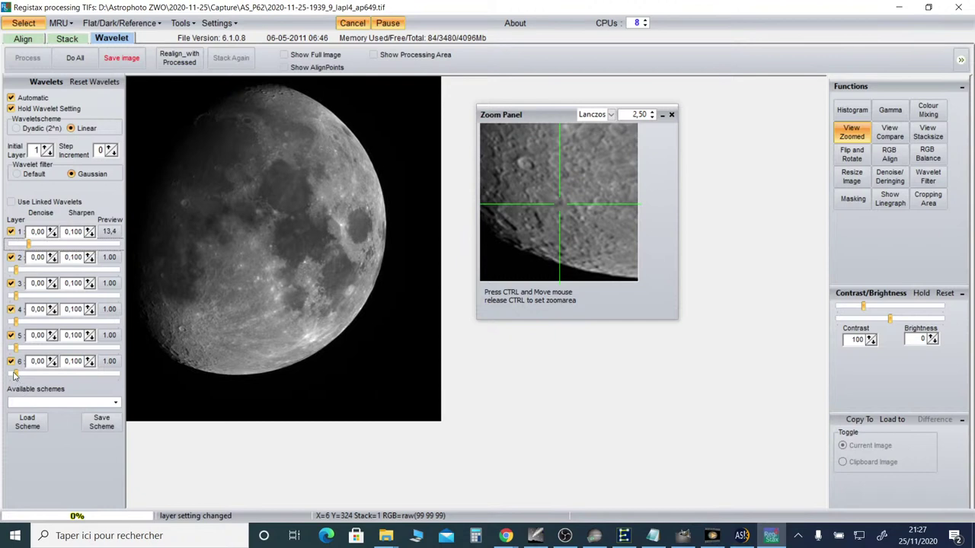
drag(16, 374, 22, 378)
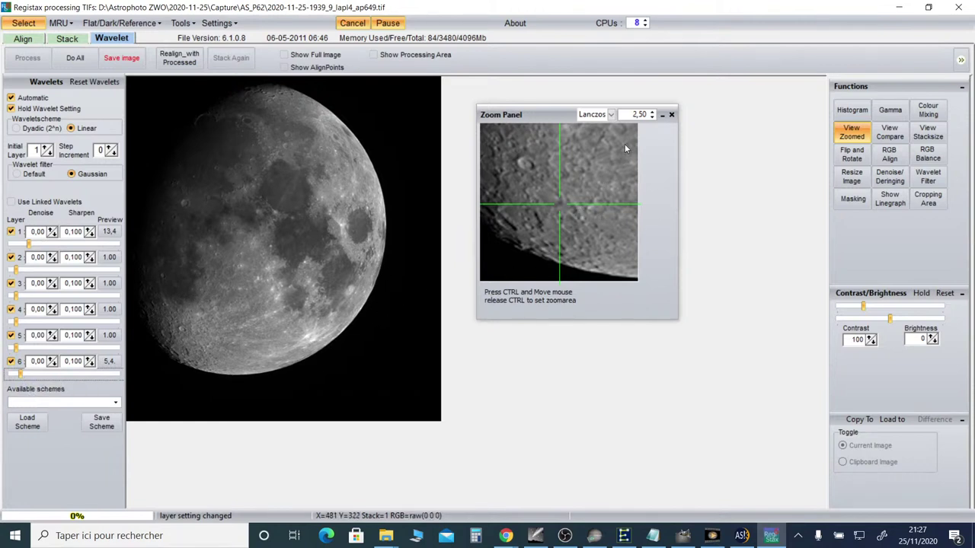
click(671, 114)
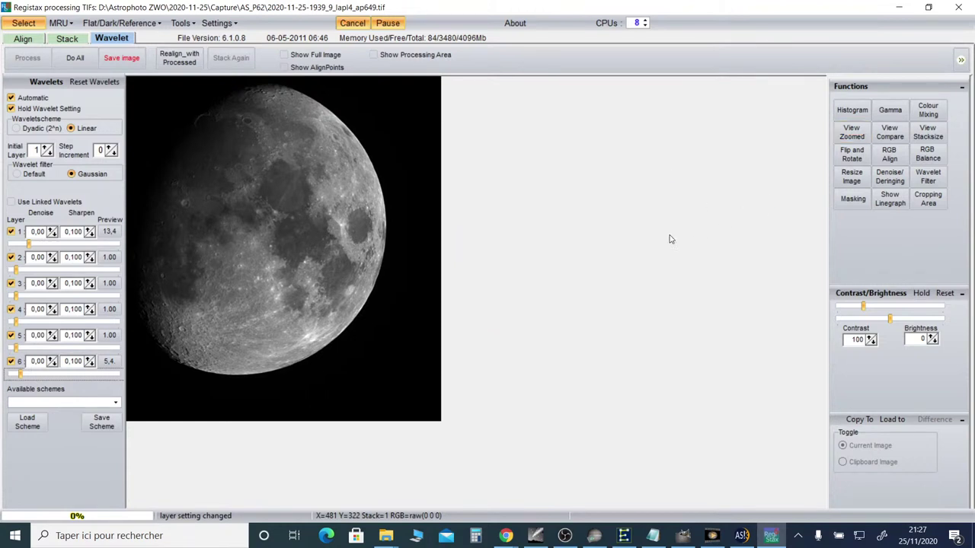
Examine the image's histogram as a log-based graph and close it
click(852, 110)
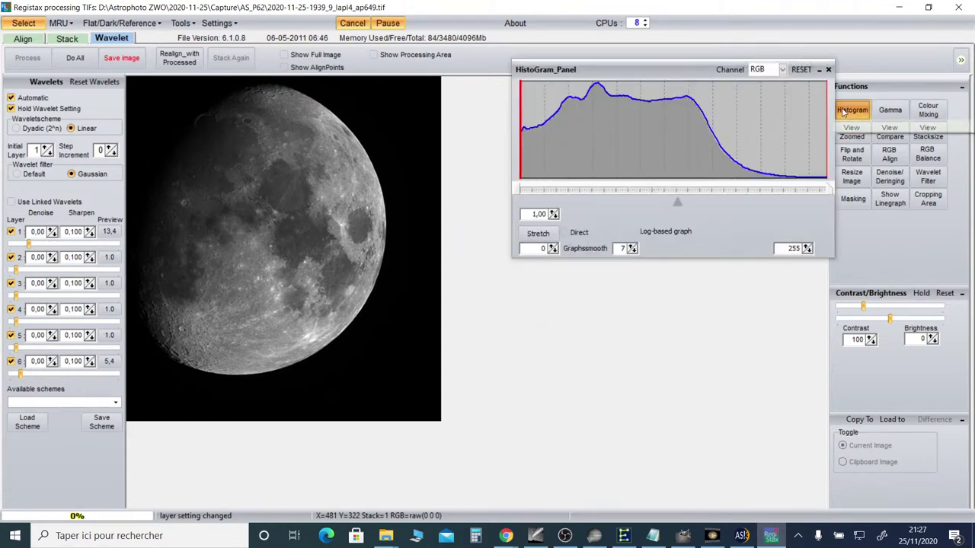
click(634, 231)
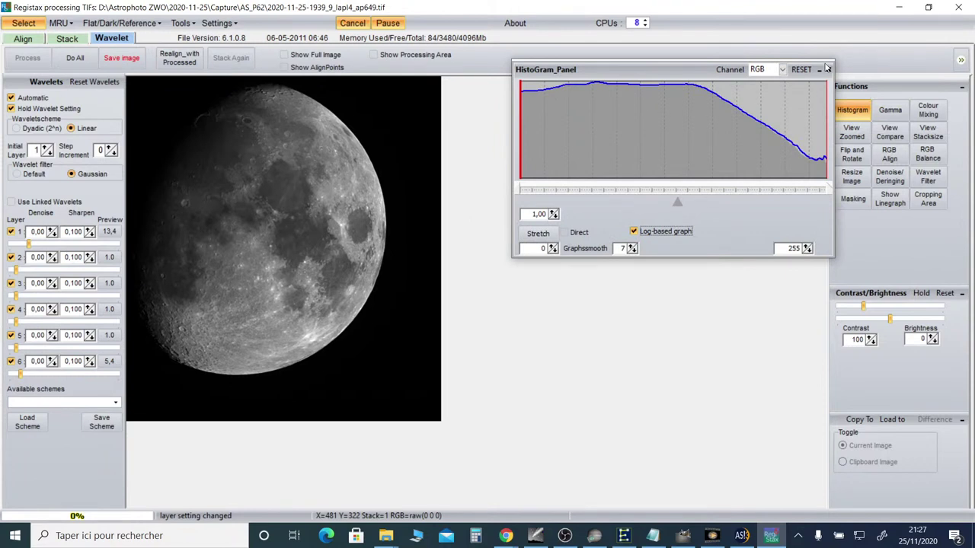
click(828, 69)
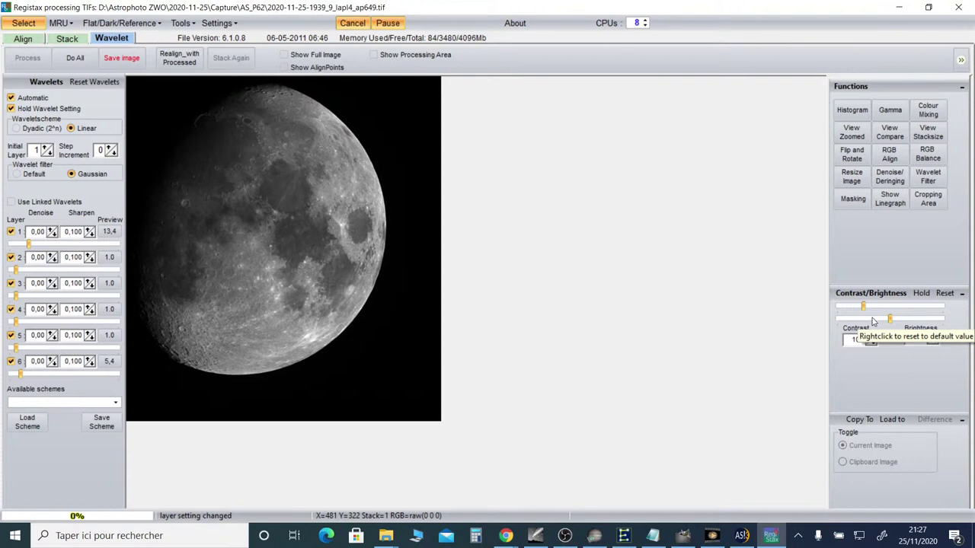
Brighten the Moon's midtones by bending the gamma curve's middle point moderately upward, and close the gamma tool
click(890, 109)
click(797, 322)
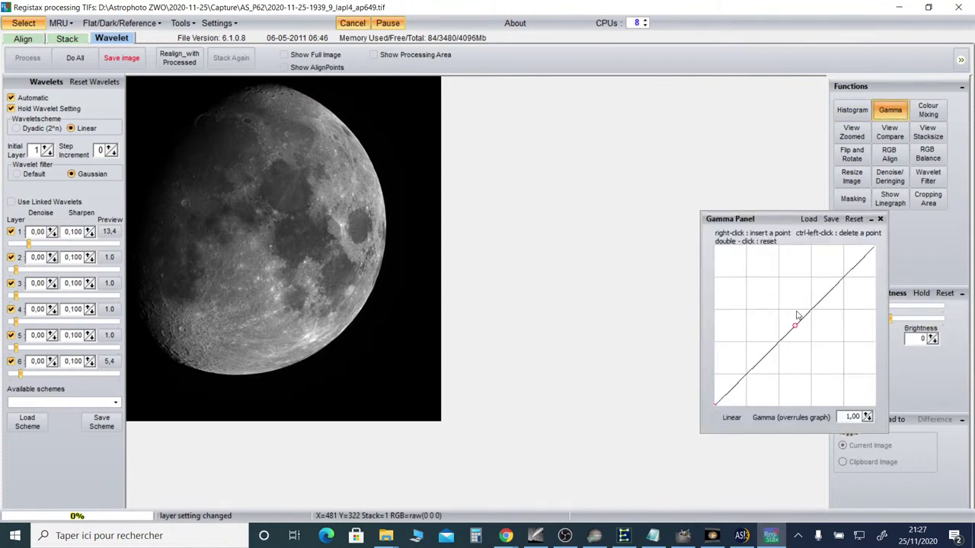
drag(796, 328, 787, 320)
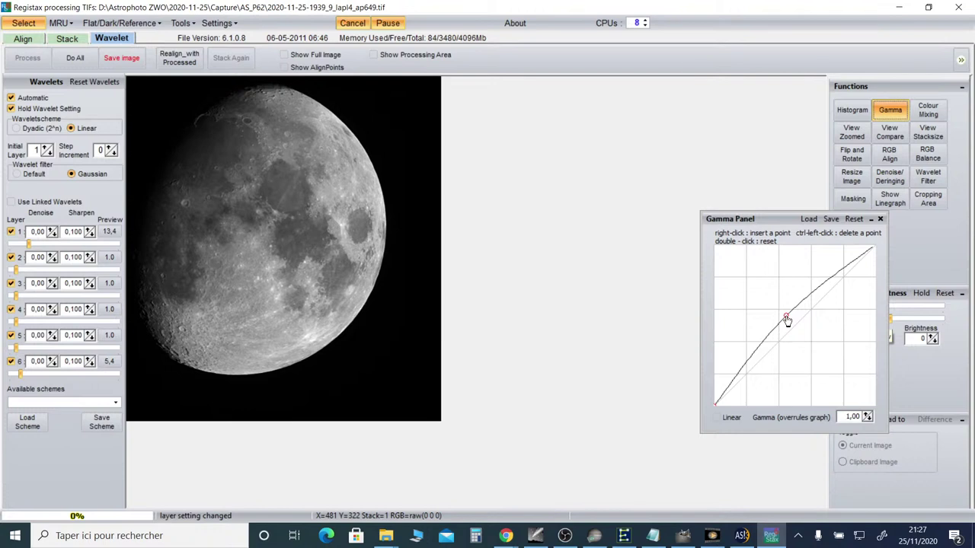
drag(788, 321, 783, 315)
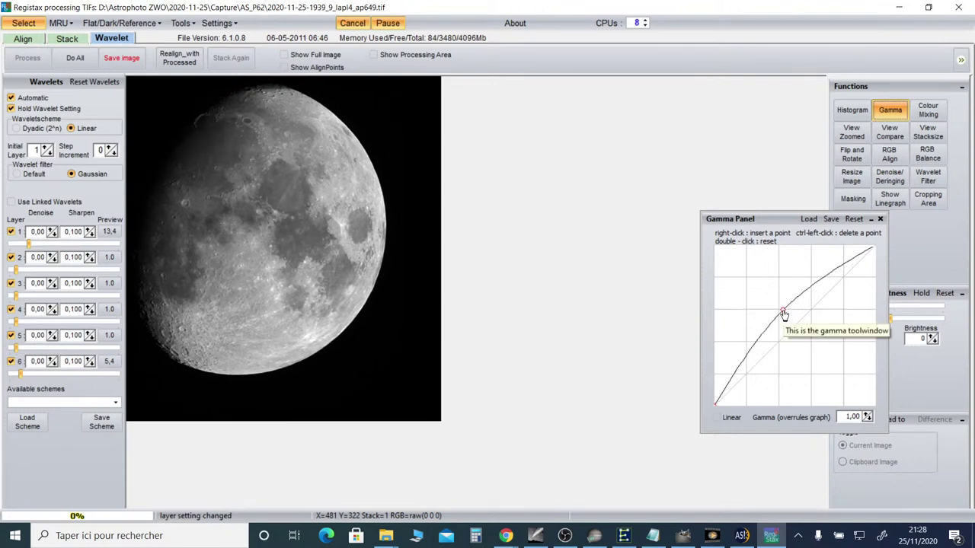
click(880, 219)
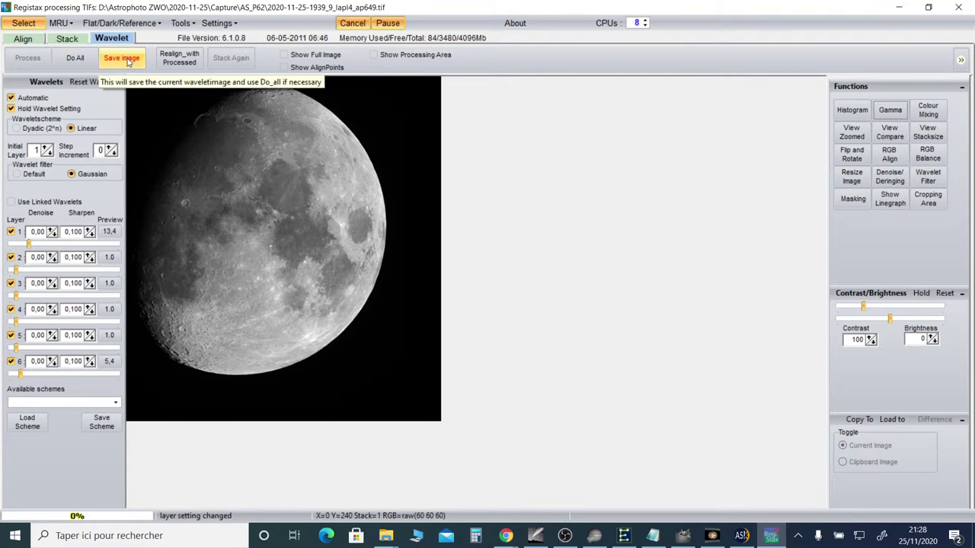
click(123, 60)
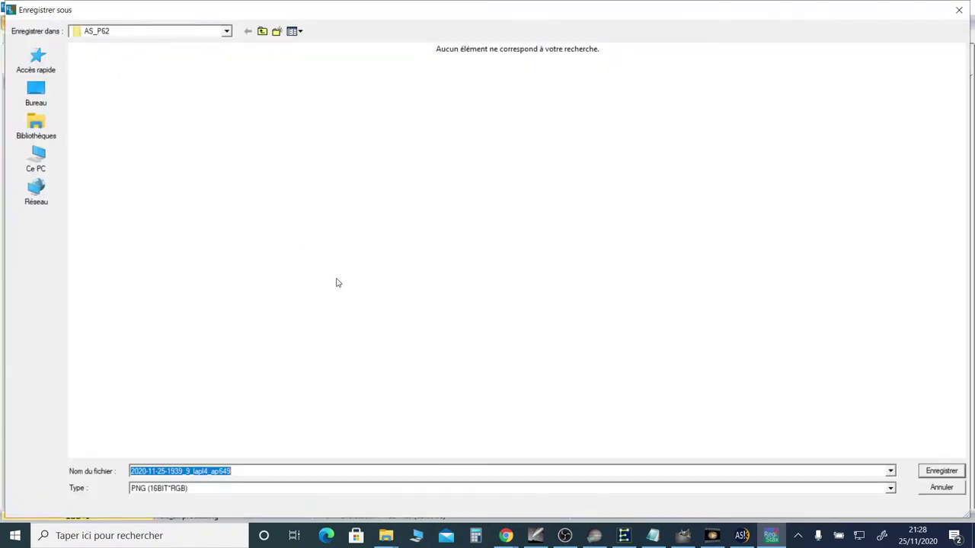
click(240, 469)
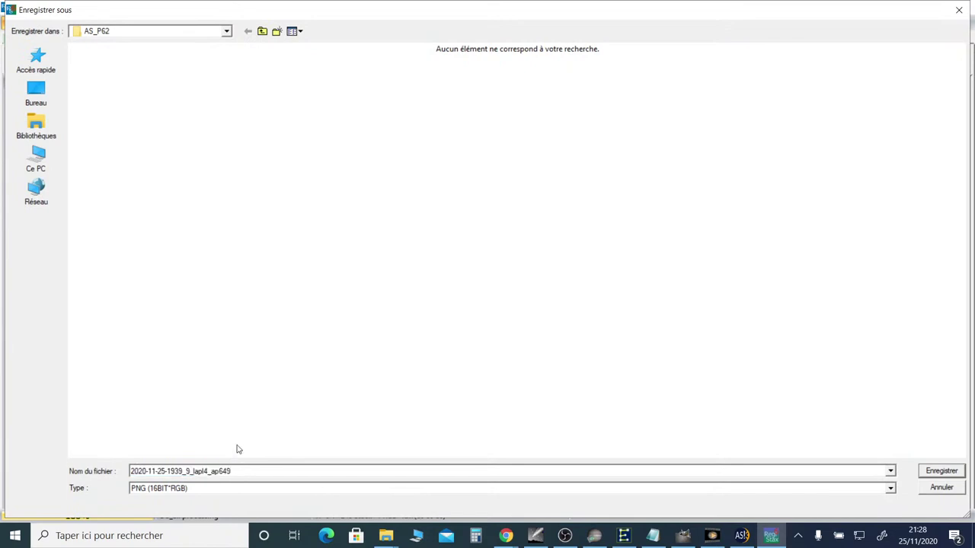
text(B)
key(Return)
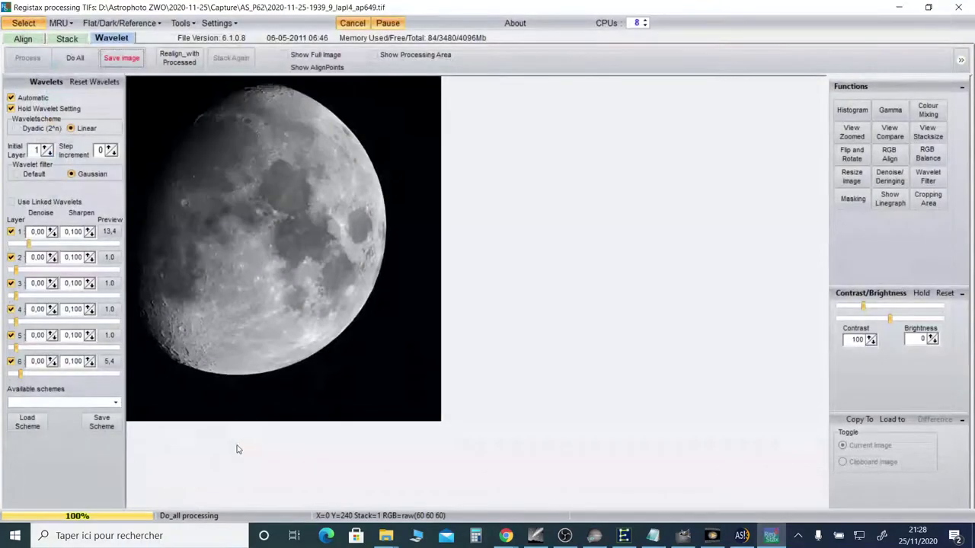
click(115, 59)
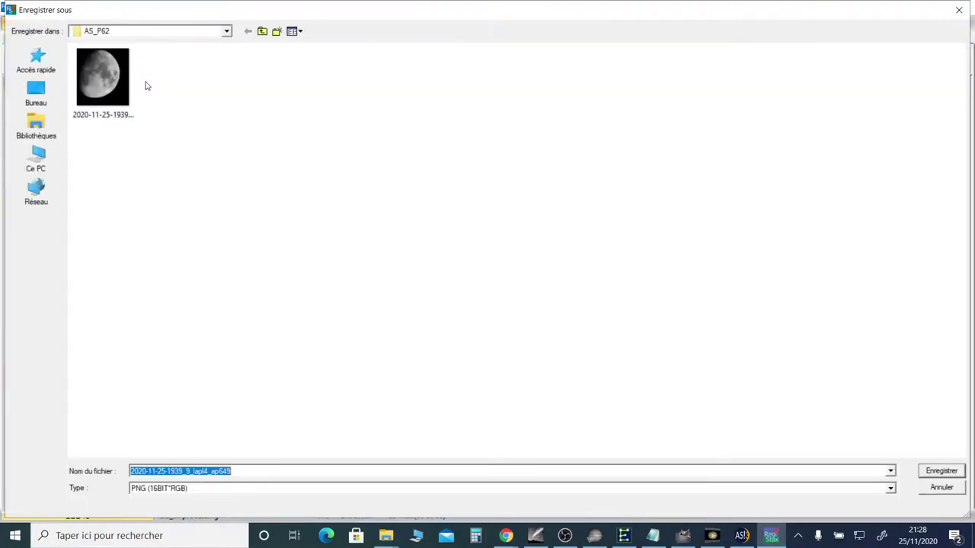
click(211, 491)
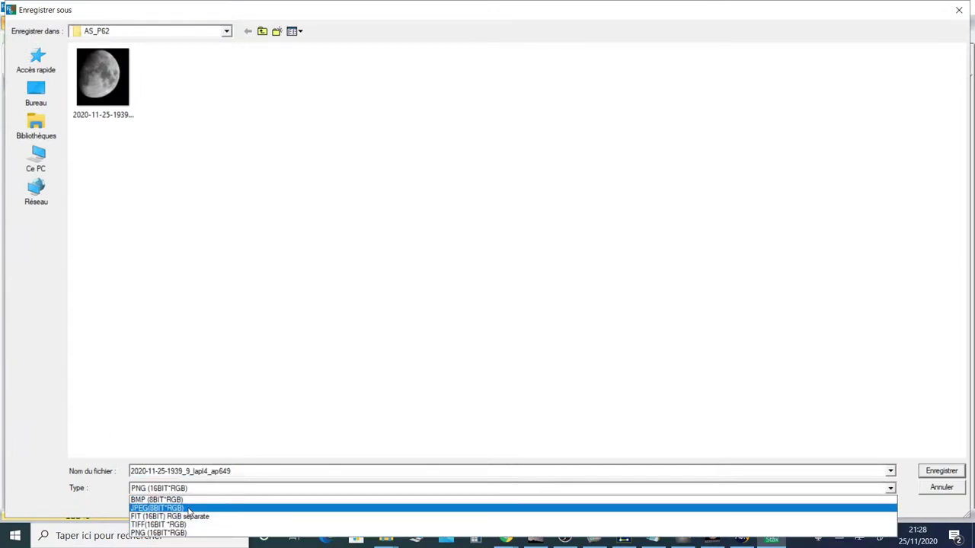
click(156, 508)
click(239, 472)
double_click(239, 472)
click(241, 472)
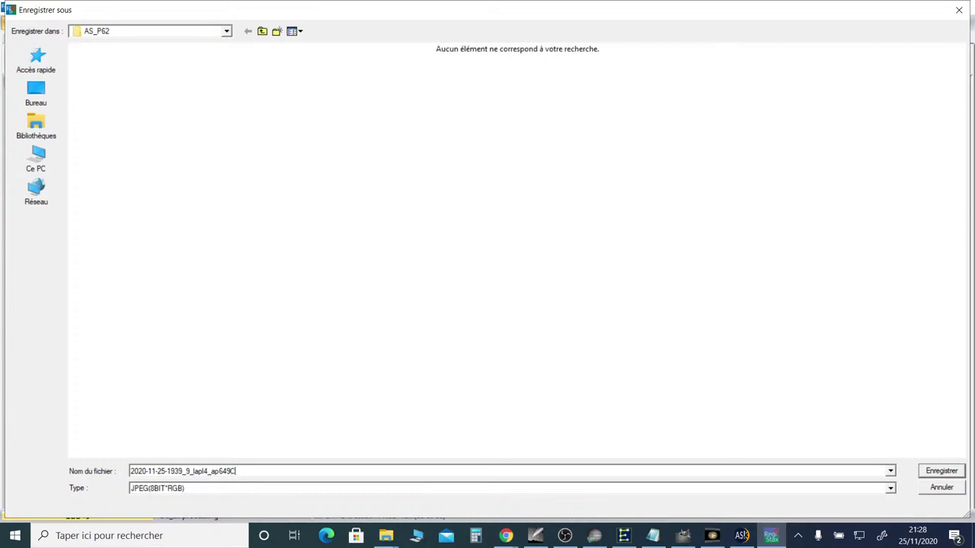
key(BackSpace)
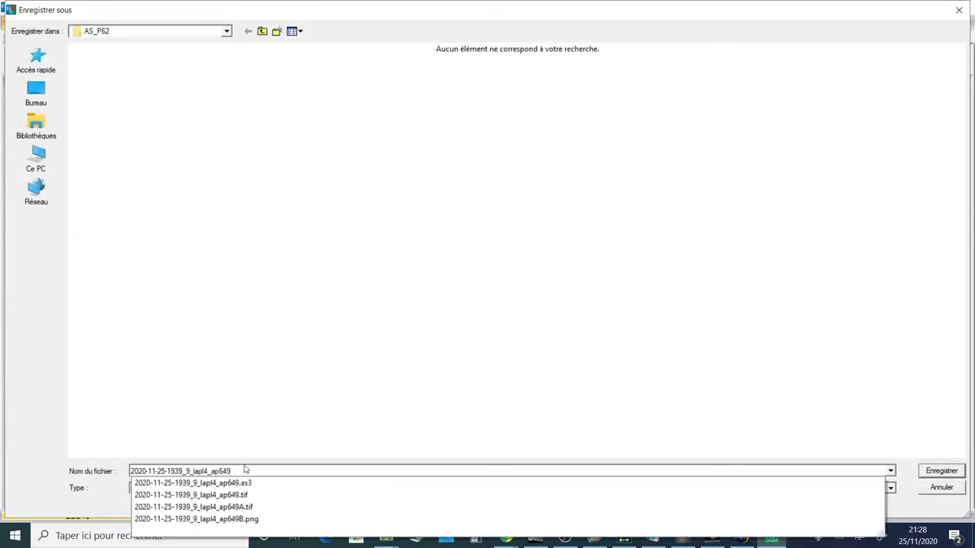
text(B)
key(Return)
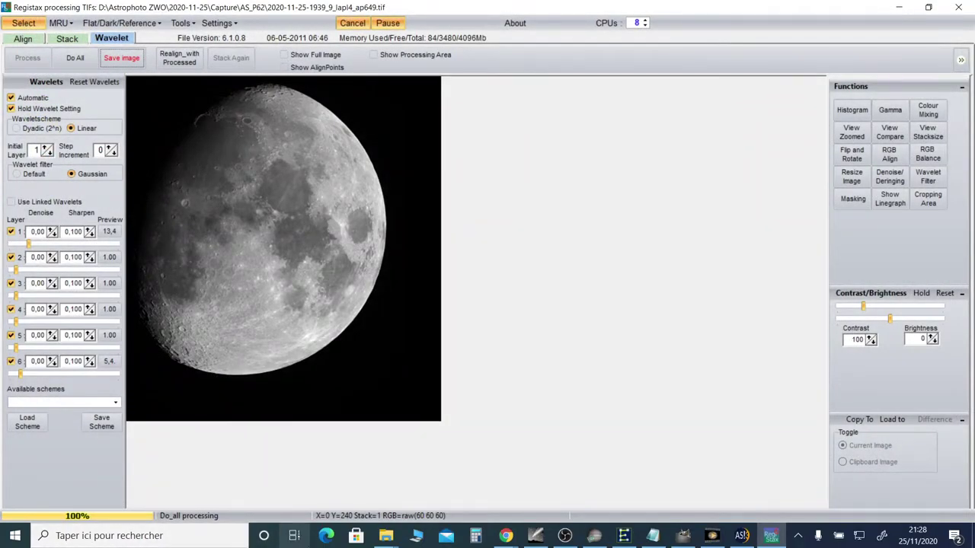
Apply the processing to the whole image and fit a cropping area of about 432 by 490 pixels around the Moon
mouse_move(387, 535)
mouse_move(445, 472)
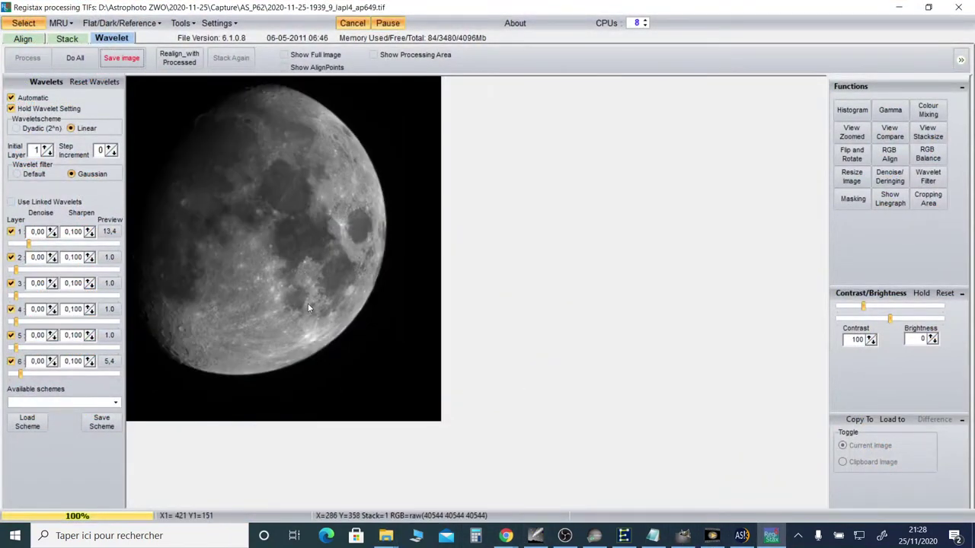
click(80, 66)
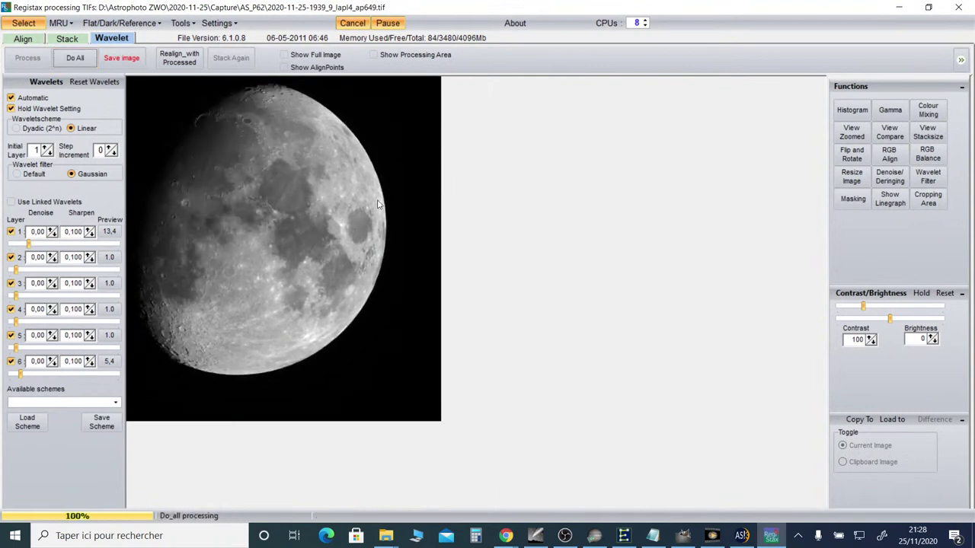
click(921, 204)
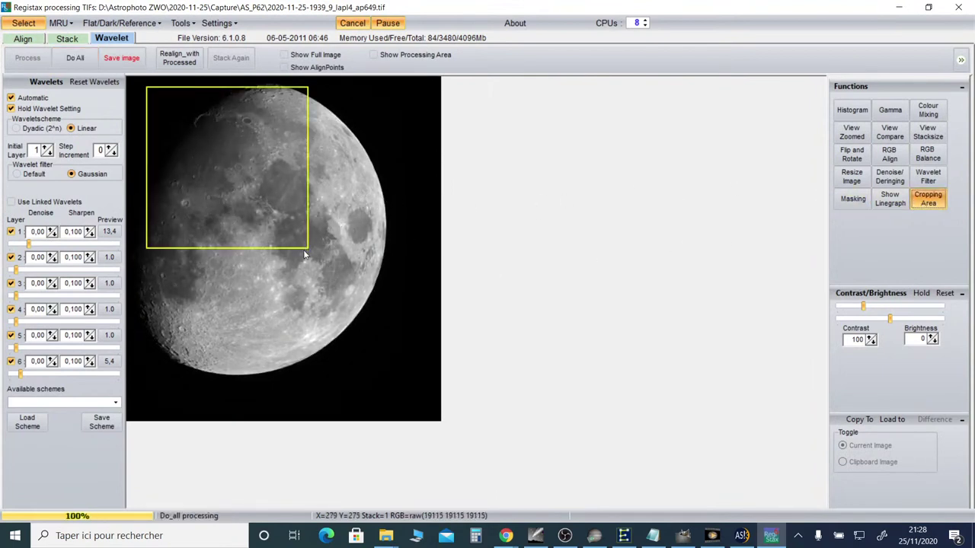
drag(307, 246, 334, 361)
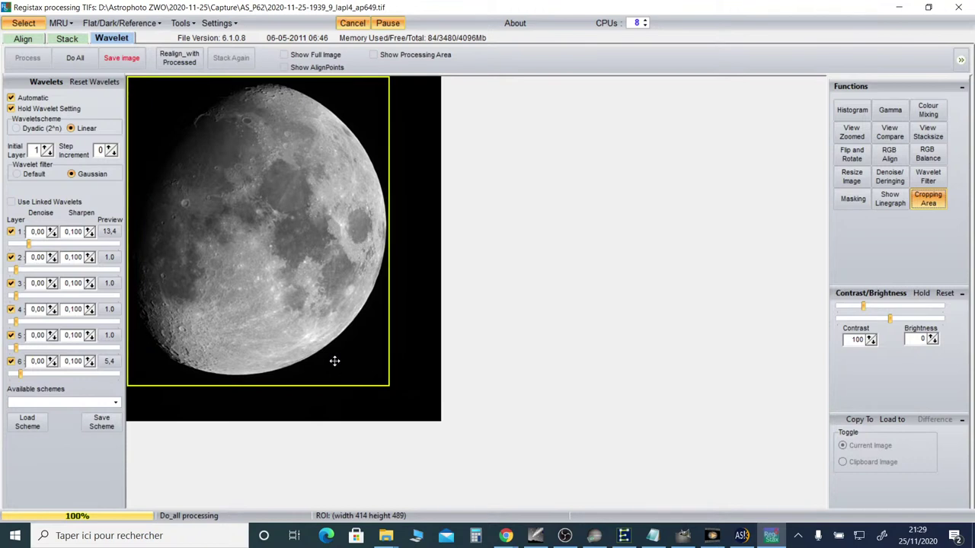
drag(392, 323, 399, 325)
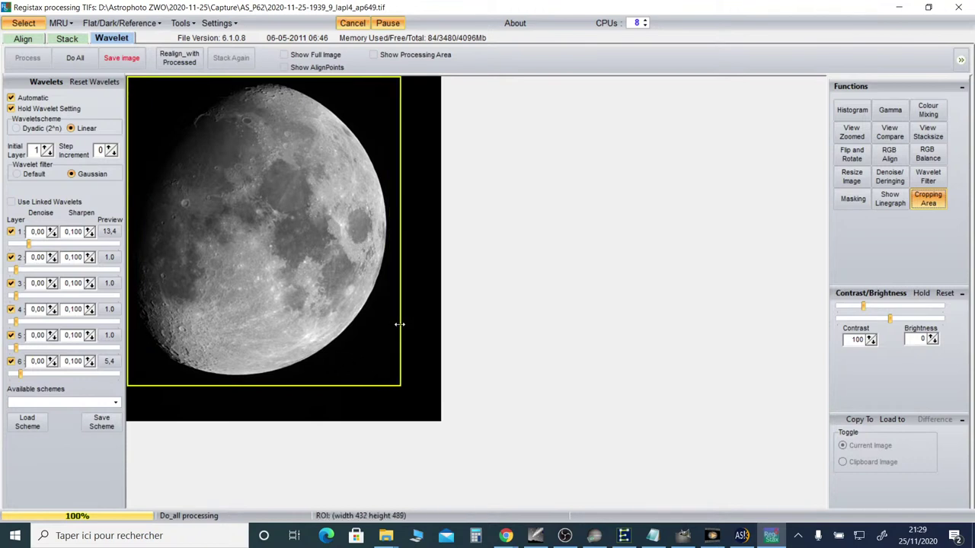
drag(348, 383, 349, 386)
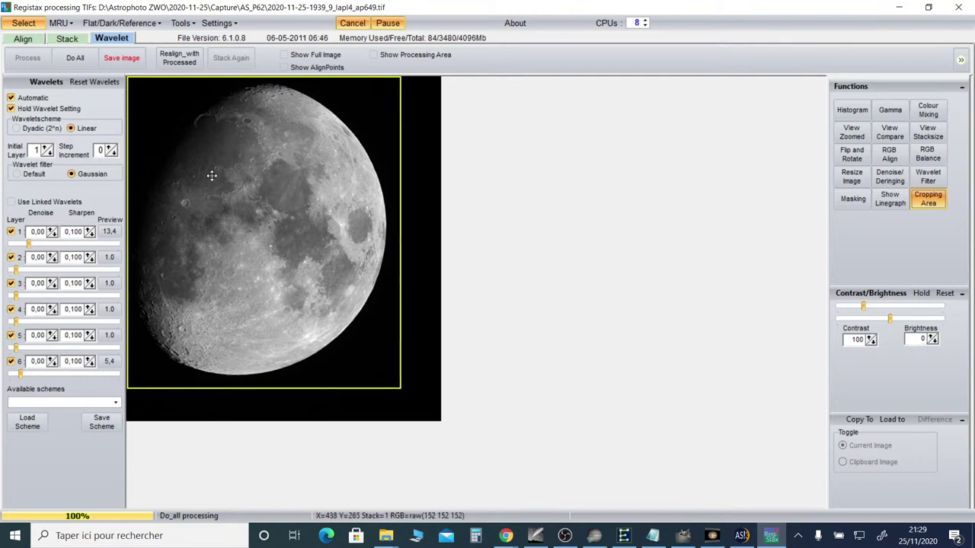
click(129, 64)
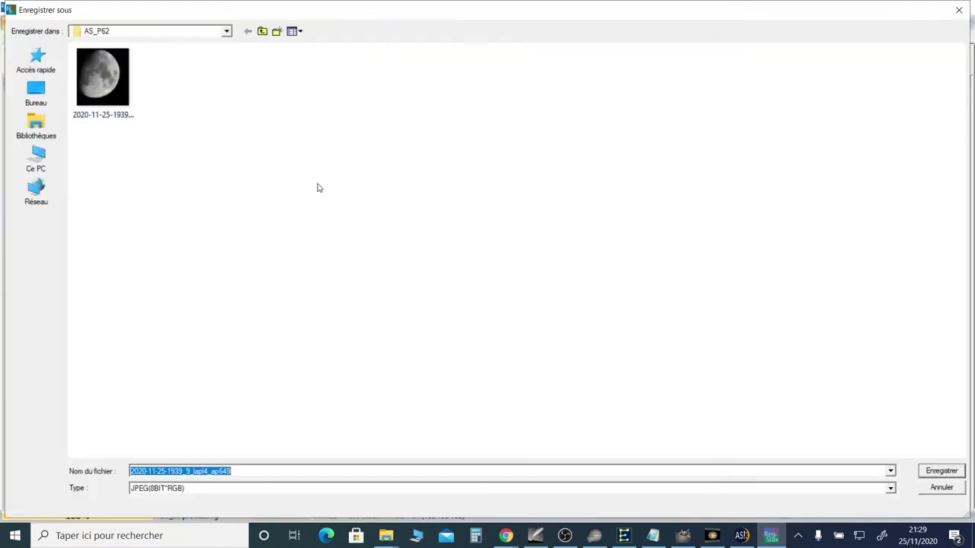
click(242, 473)
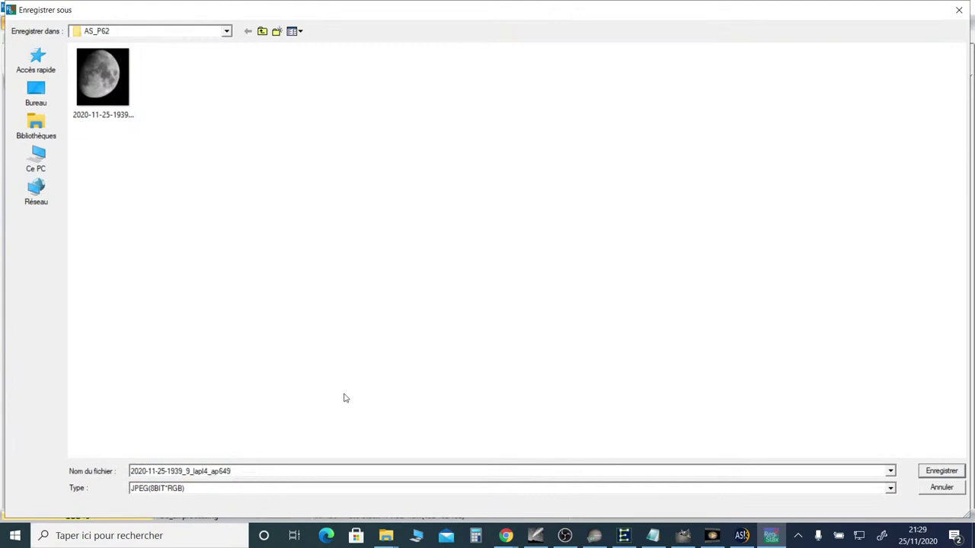
text(D)
key(Return)
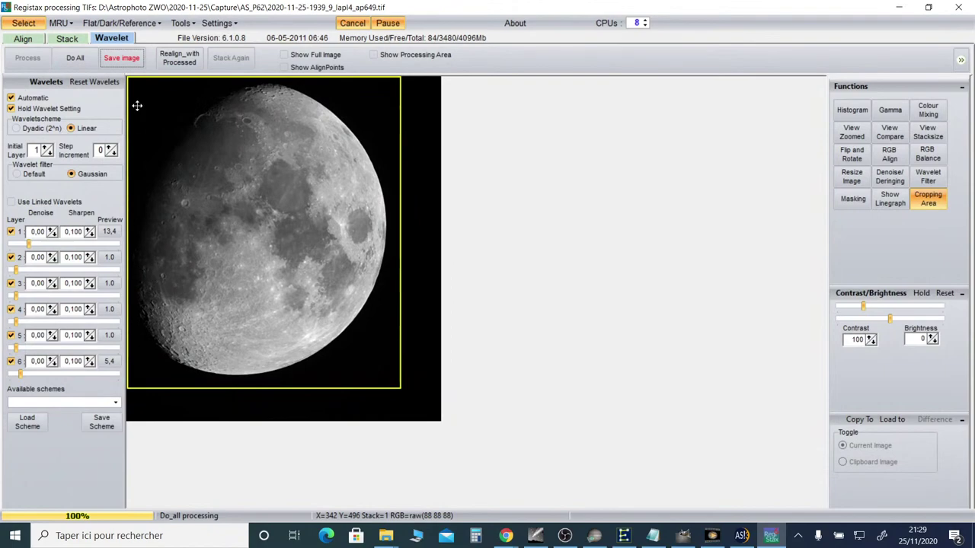
click(136, 63)
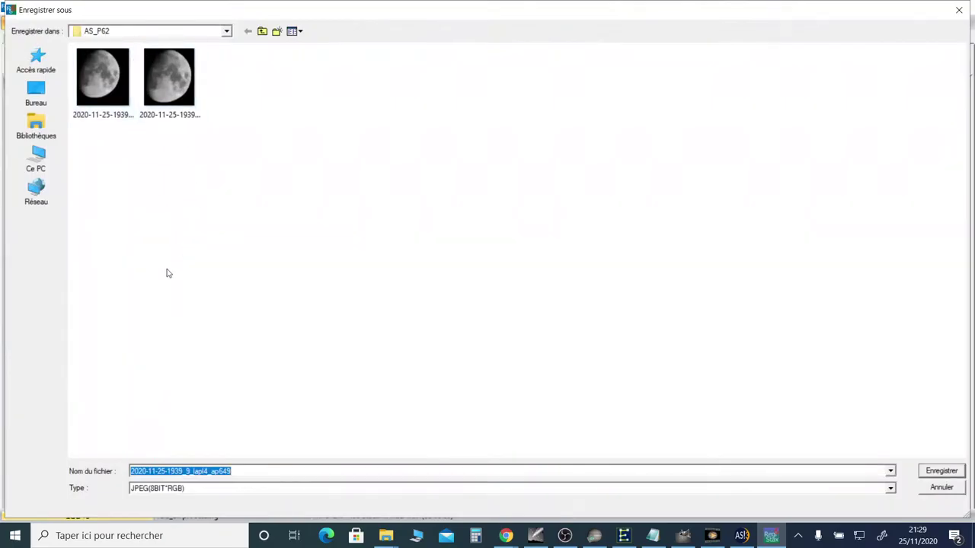
click(188, 491)
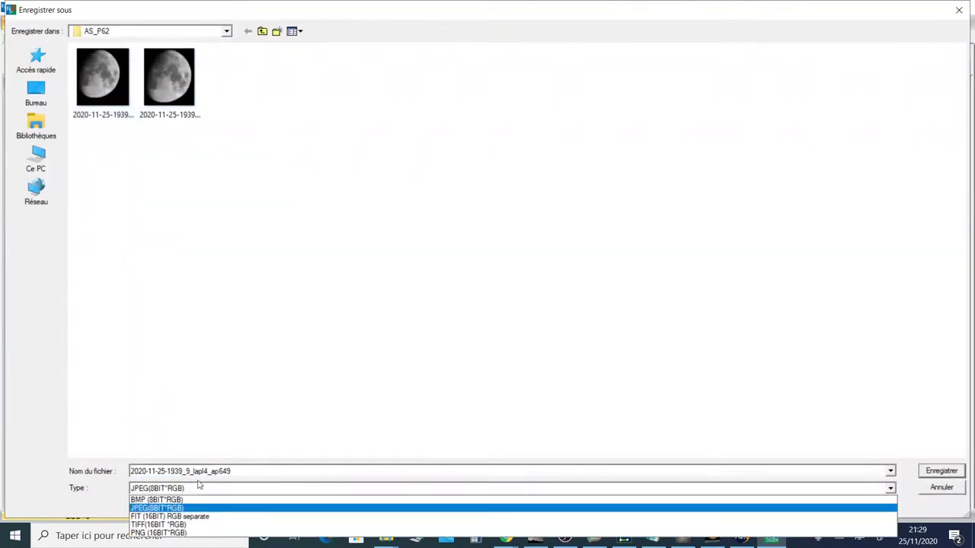
click(181, 525)
double_click(248, 472)
click(248, 472)
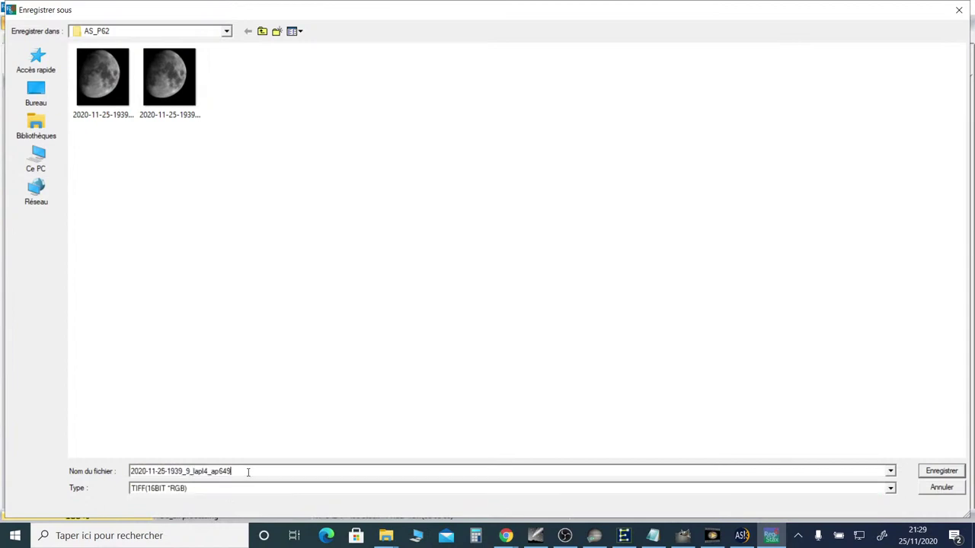
text(D)
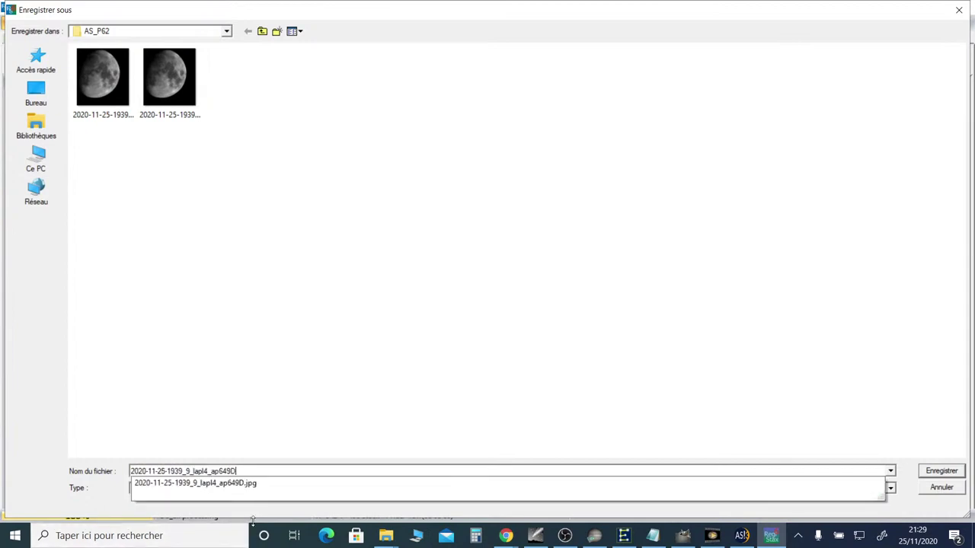
key(Return)
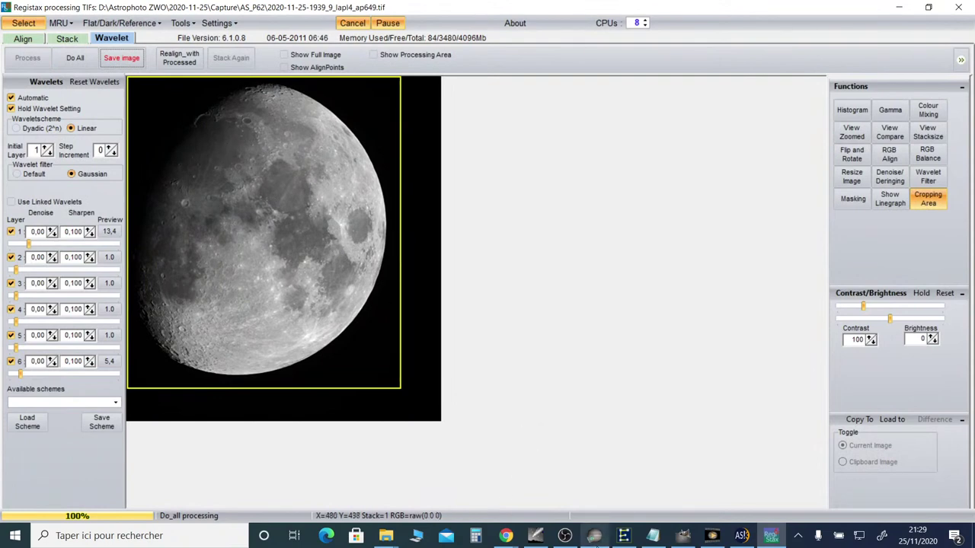
Switch to AutoStakkert! and stack the lunar recording again with 1.5X drizzle
click(740, 536)
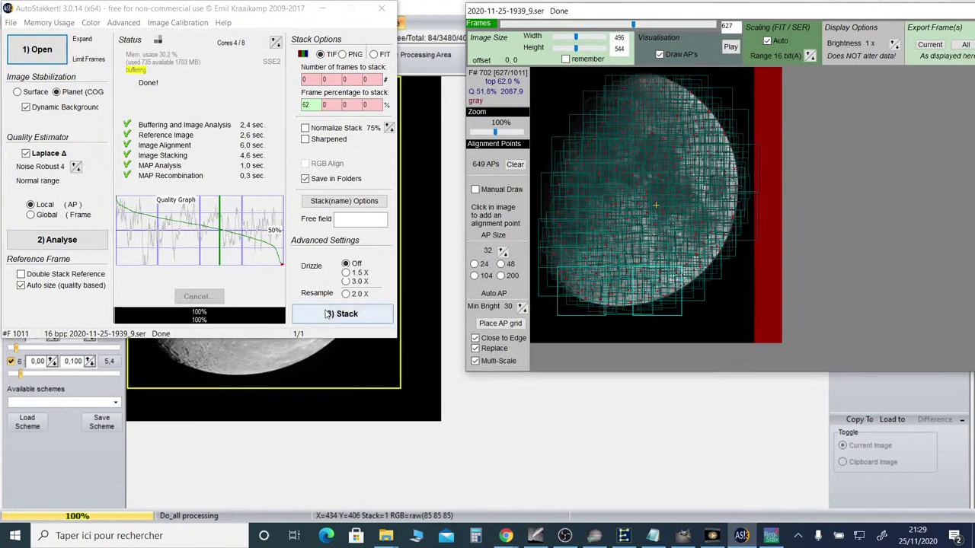
click(346, 273)
click(340, 314)
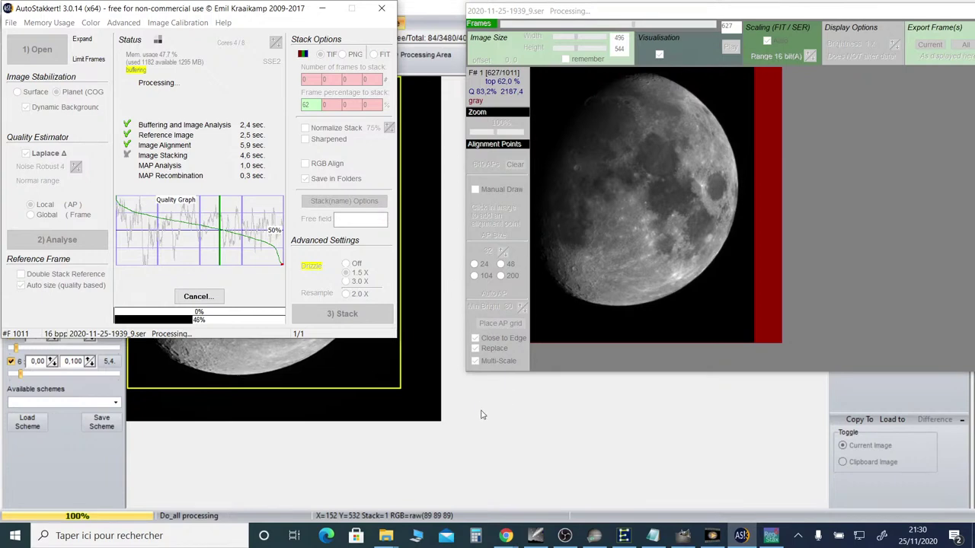
Check the stacking output in the AS_P62 folder in File Explorer, and return to AutoStakkert!
mouse_move(386, 536)
click(425, 500)
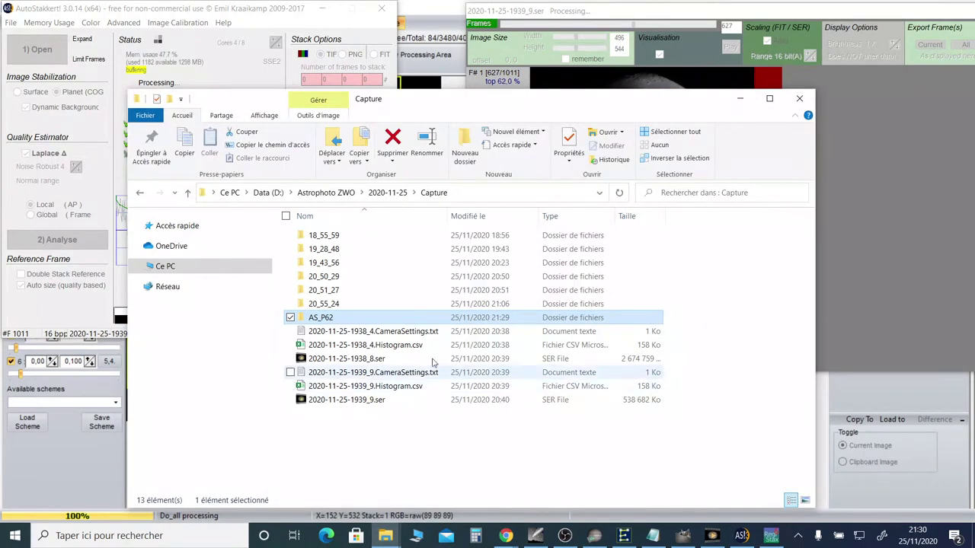
double_click(332, 319)
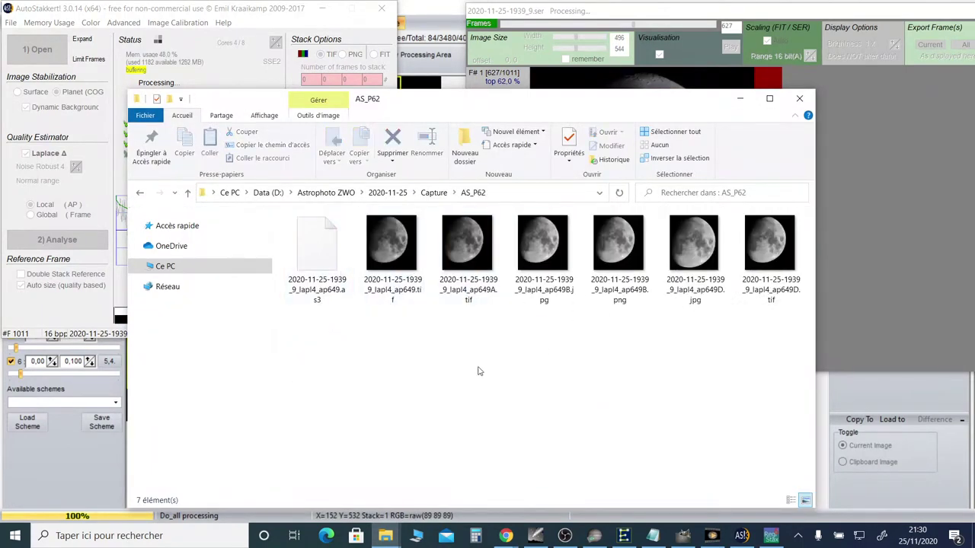
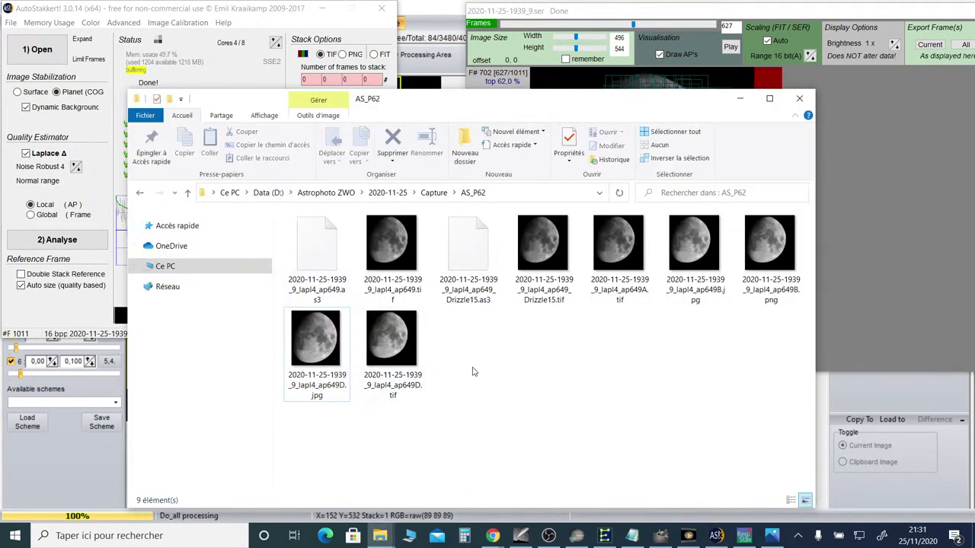
click(63, 4)
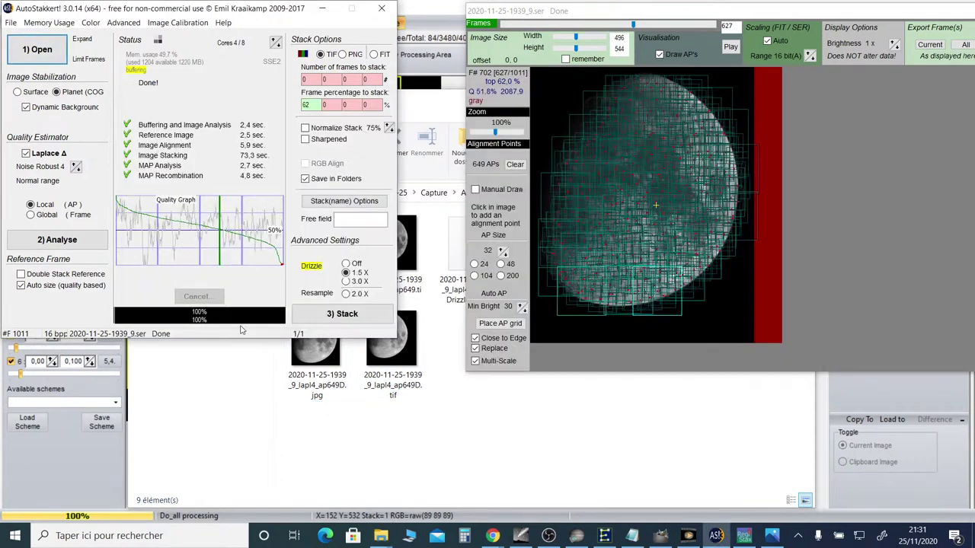
click(217, 397)
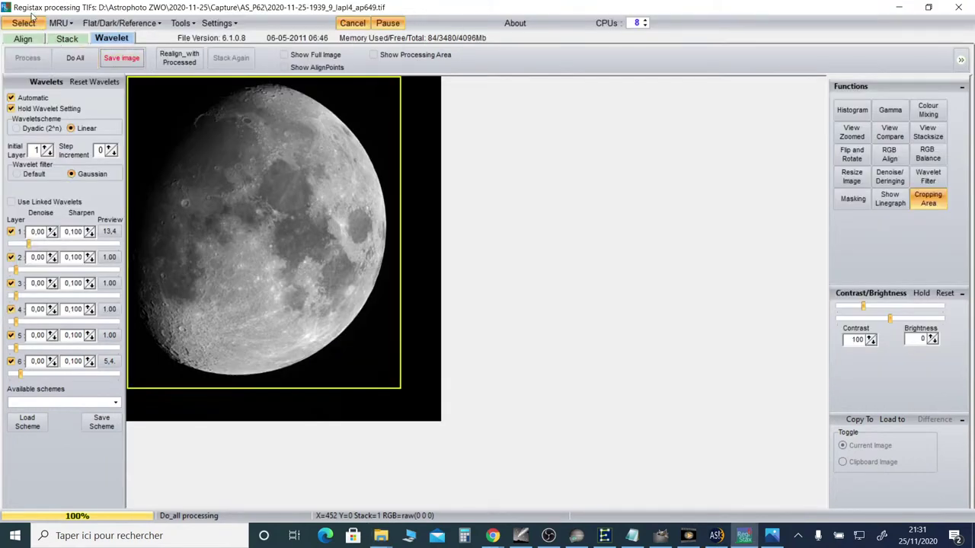
click(32, 16)
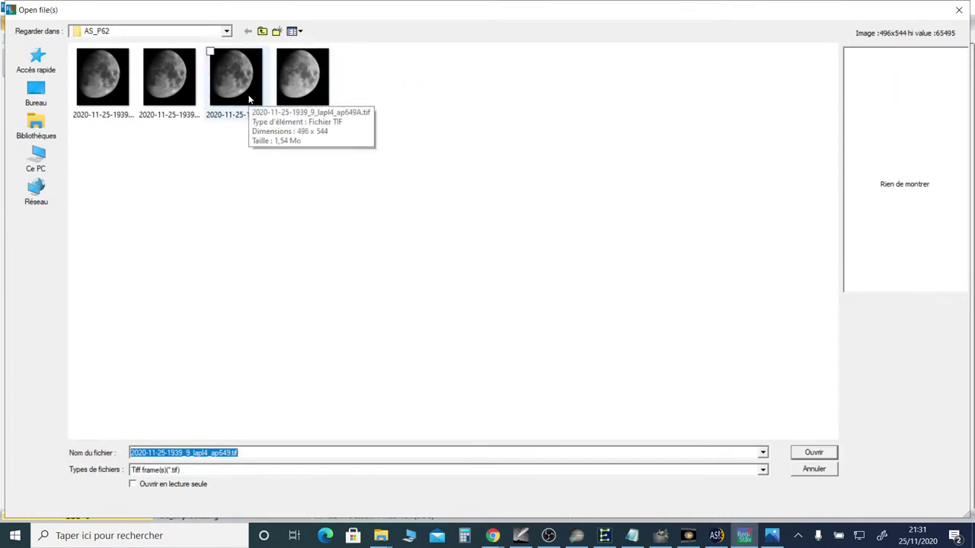
click(182, 103)
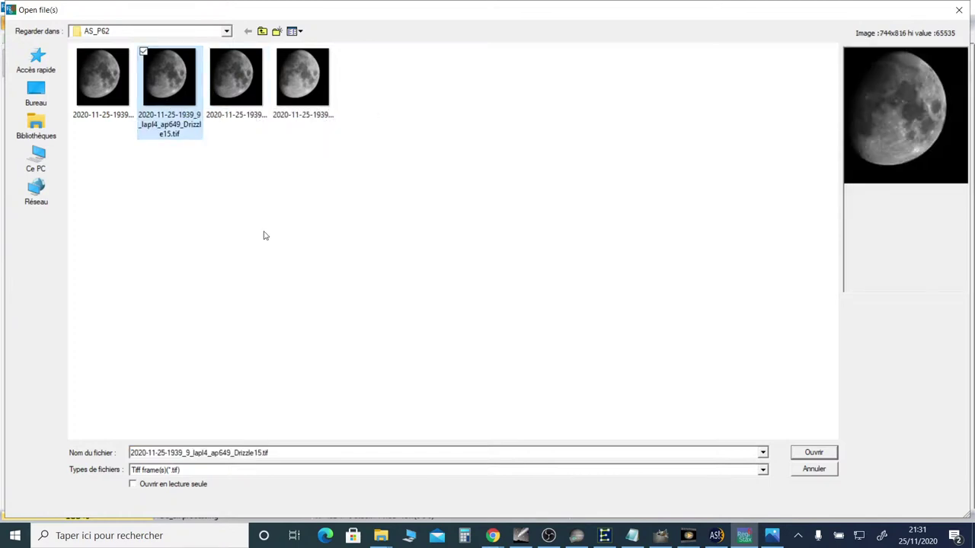
click(812, 452)
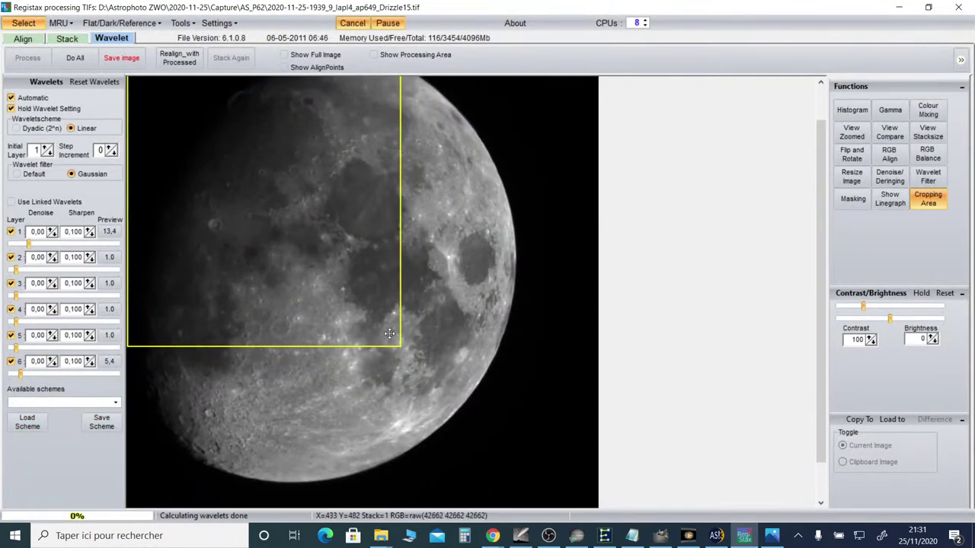
click(943, 203)
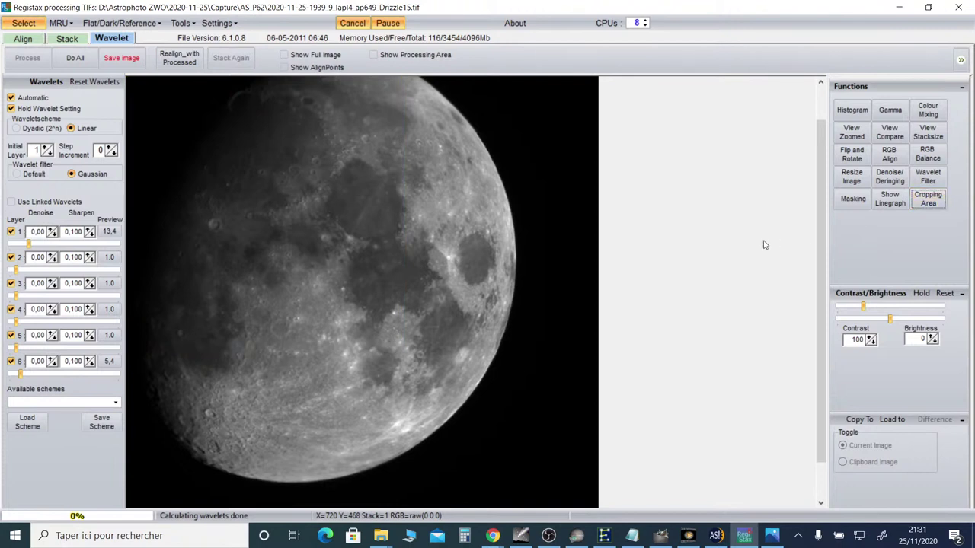
drag(822, 143, 822, 116)
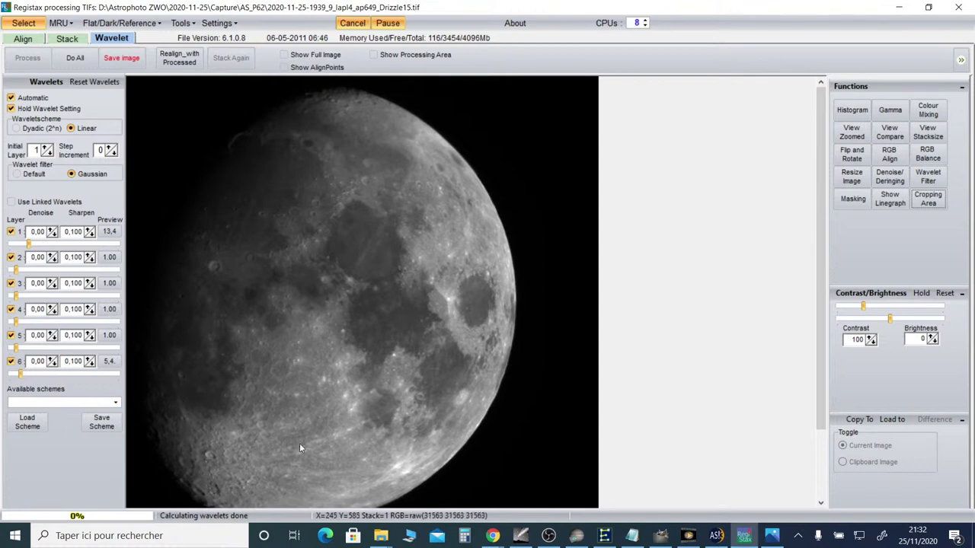
Set the brightness to -16 and wavelet layer 2 to 3.6, and apply the processing to the whole image
click(890, 319)
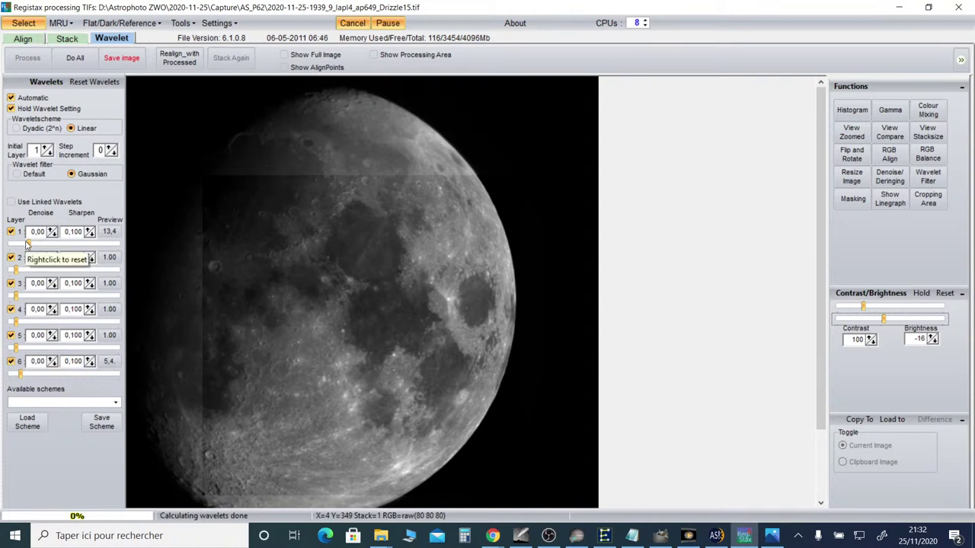
click(17, 270)
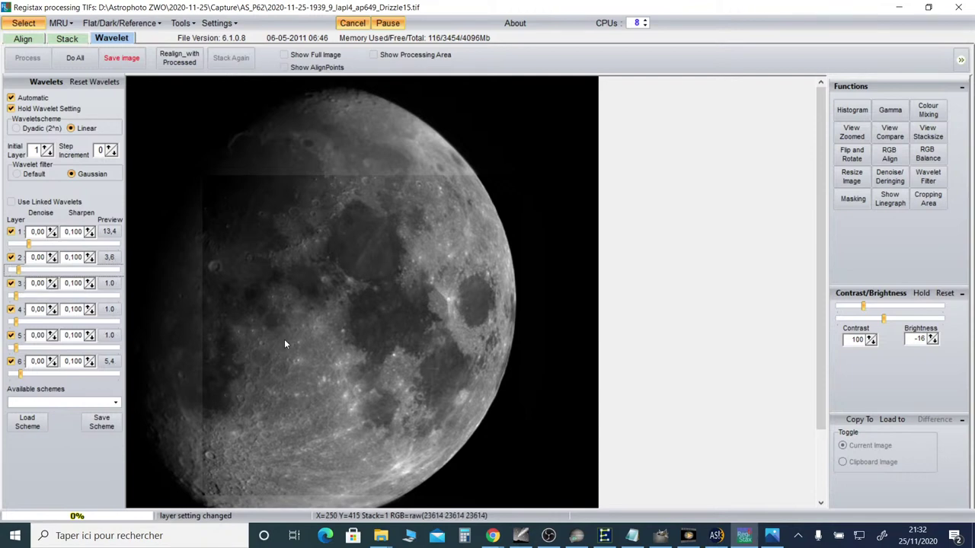
click(84, 66)
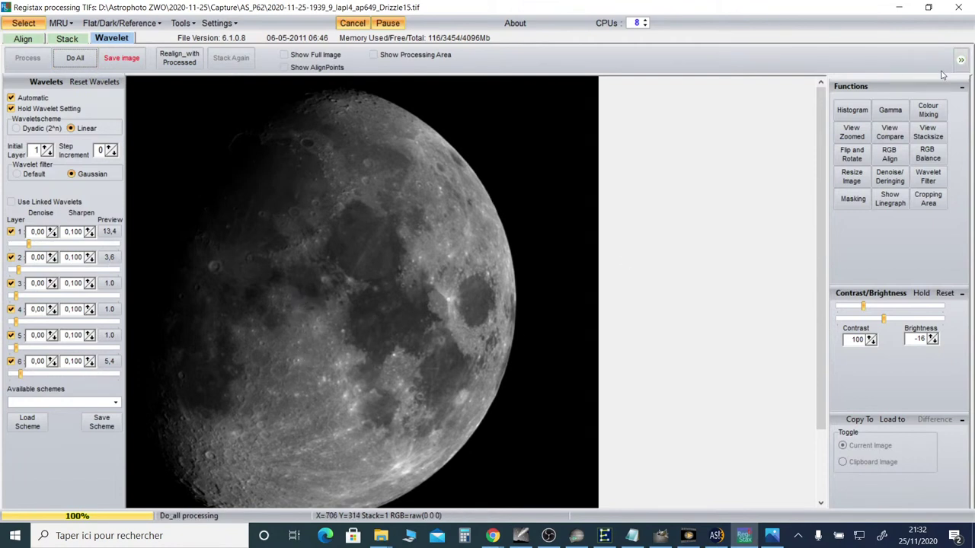
Raise the midtones of the gamma curve with one added point and apply the change to the whole image
click(889, 110)
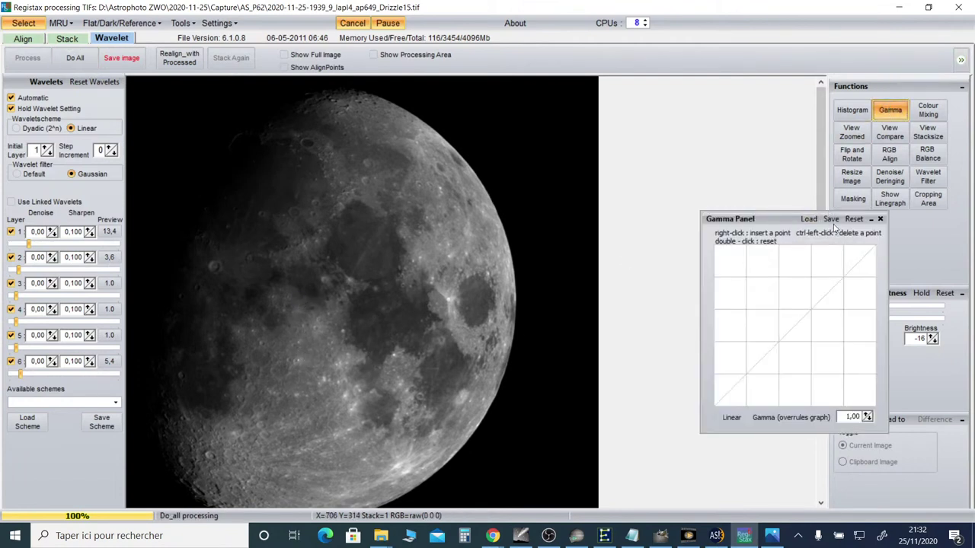
right_click(804, 323)
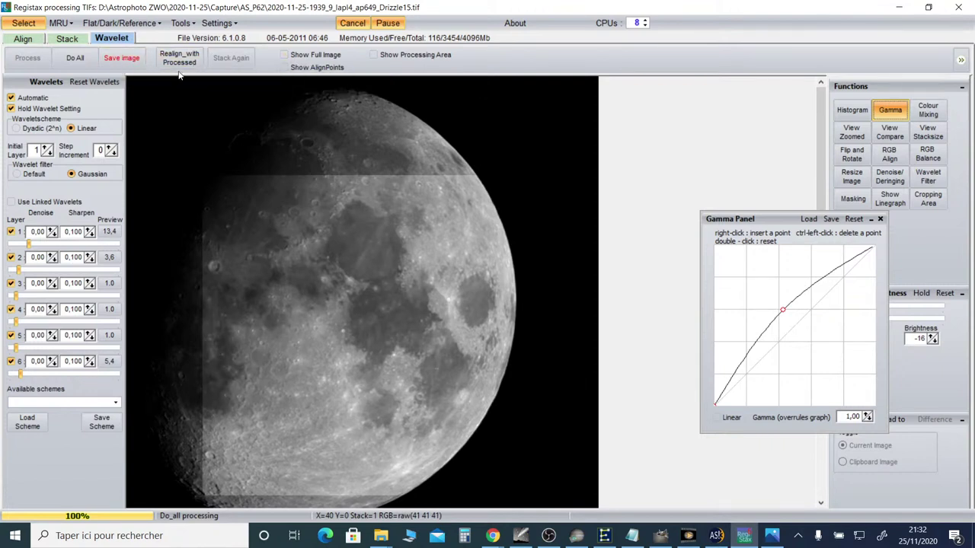
click(82, 65)
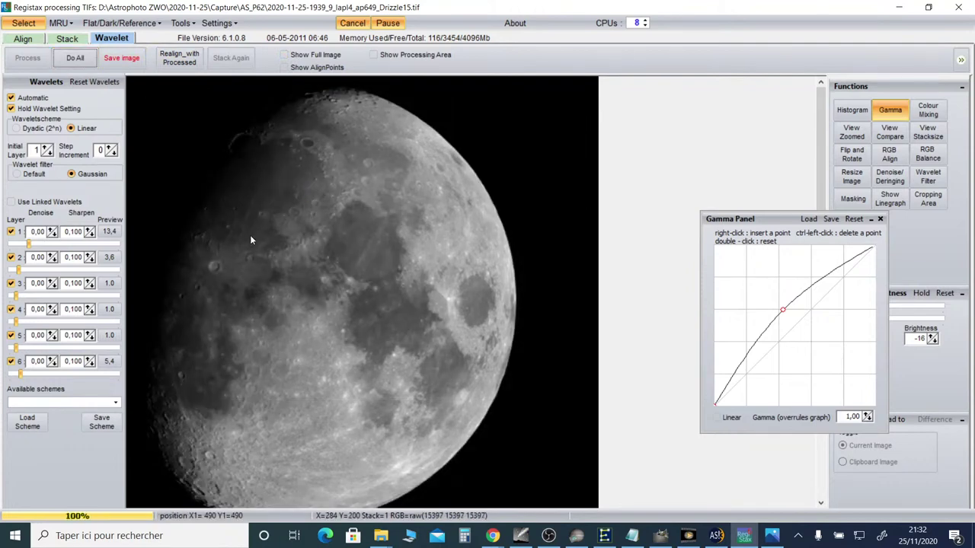
Start saving the processed drizzle image in AS_P62 as a 16-bit TIFF and open its file name for editing
click(124, 64)
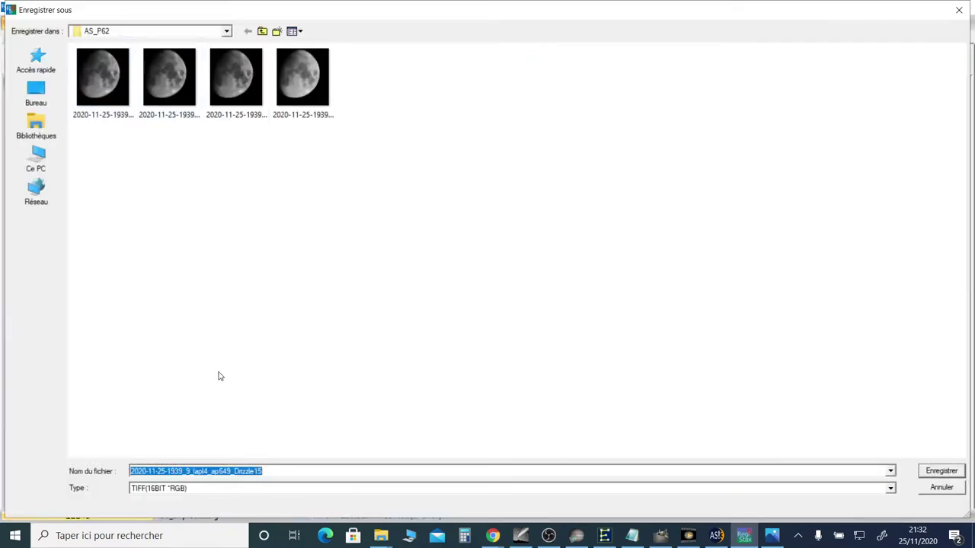
click(270, 471)
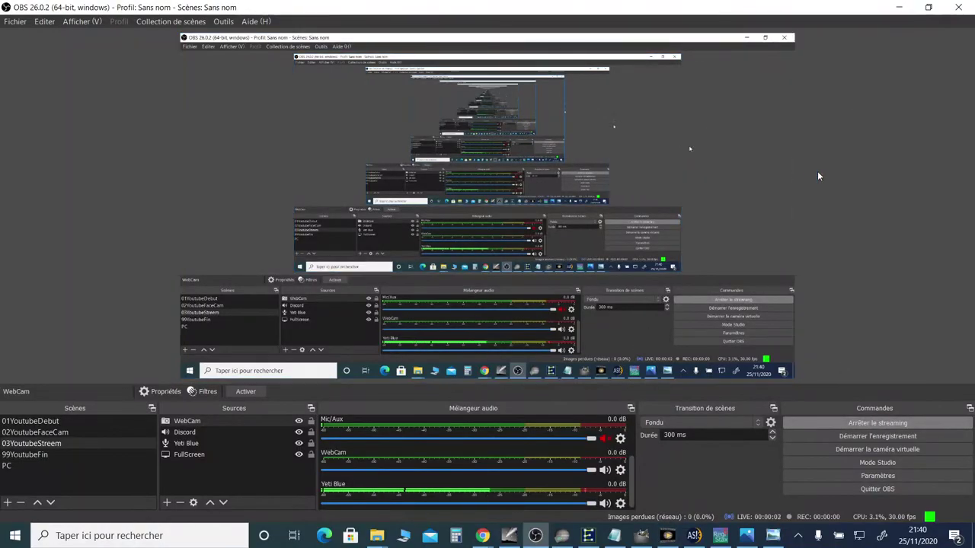
Put OBS aside, check the live broadcast's status in YouTube Studio and read the newest messages in the live chat
click(902, 7)
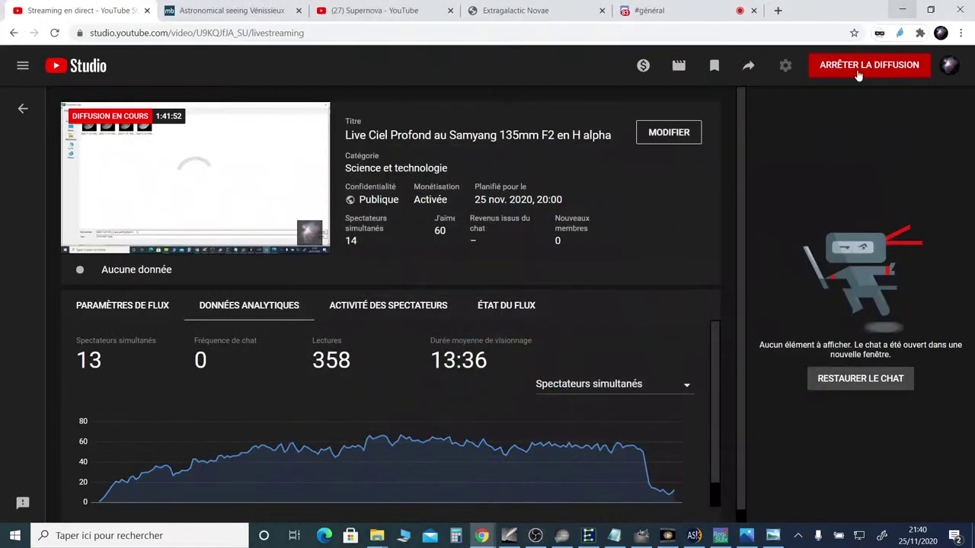
click(901, 10)
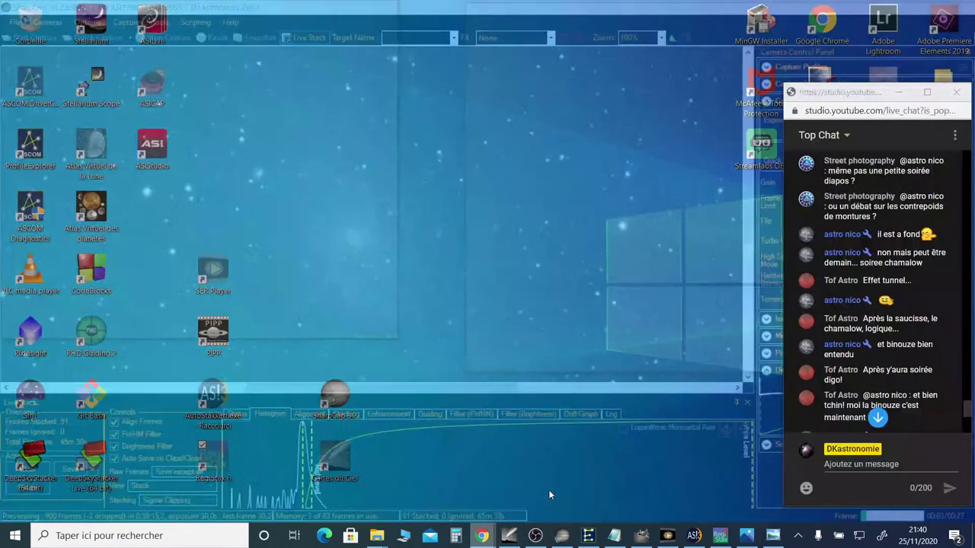
click(548, 495)
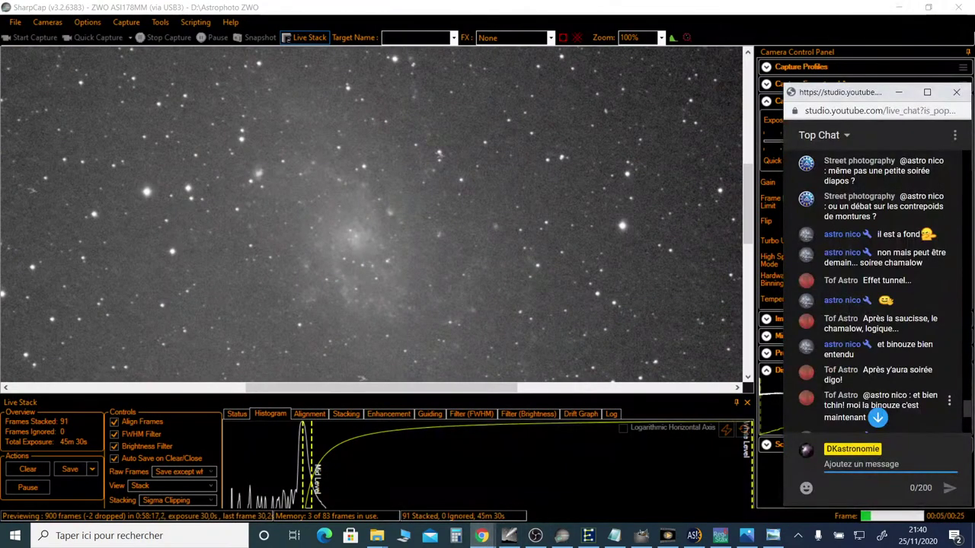
scroll(876, 289, up, 3)
scroll(875, 289, down, 4)
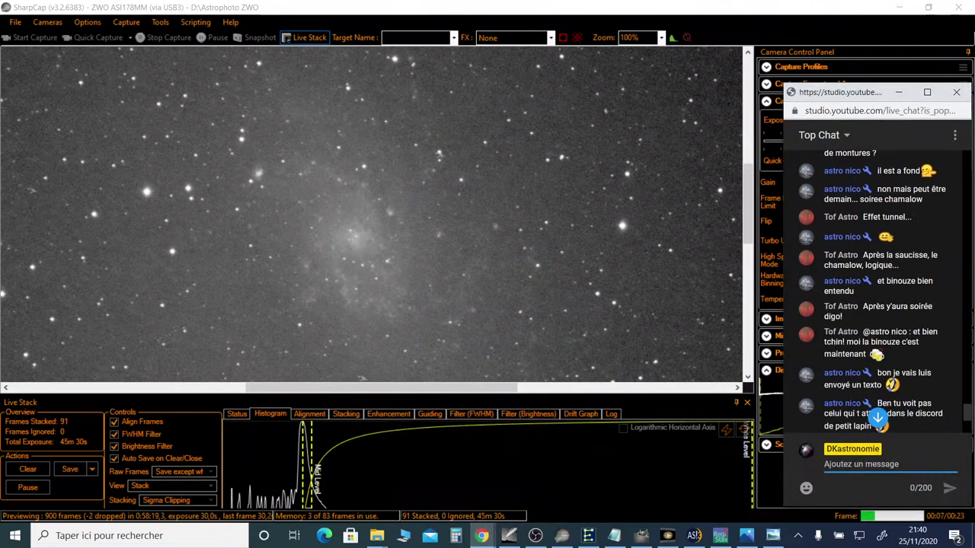
scroll(876, 290, down, 4)
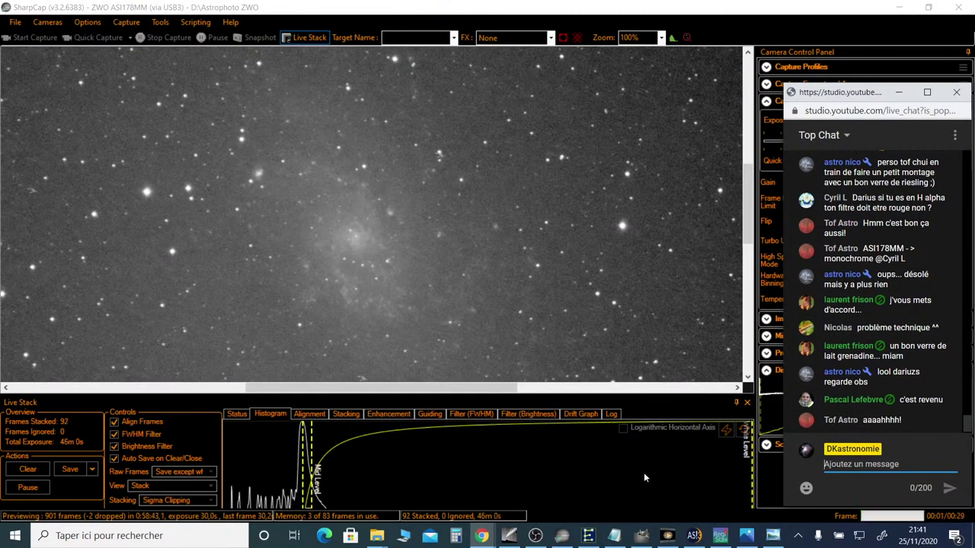
Switch to OBS to check the streaming scene's WebCam source, and return to SharpCap
click(538, 539)
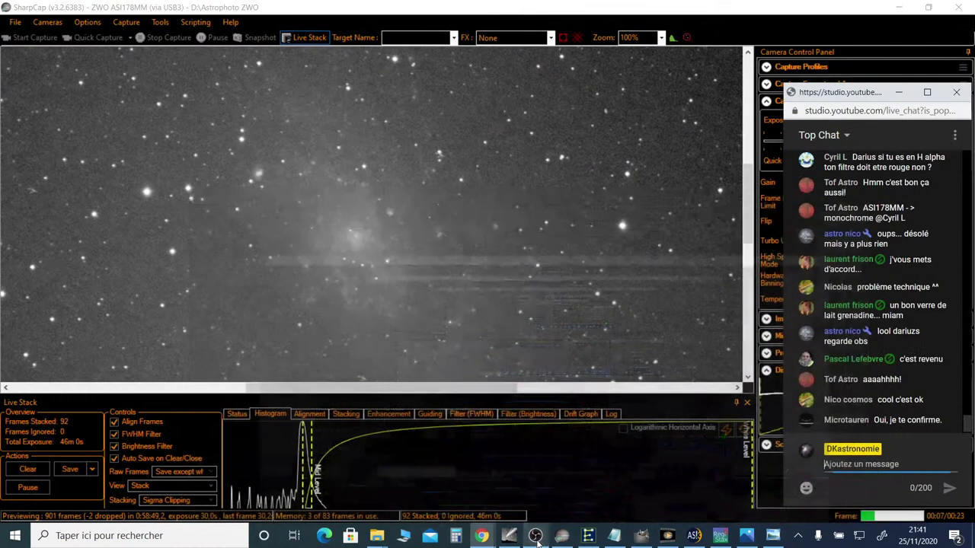
key(alt+Tab)
click(561, 537)
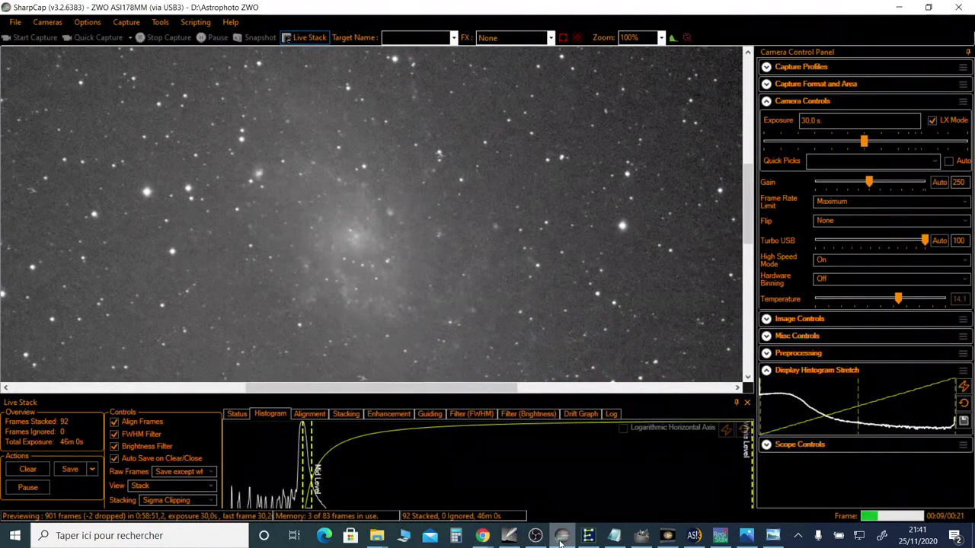
click(535, 536)
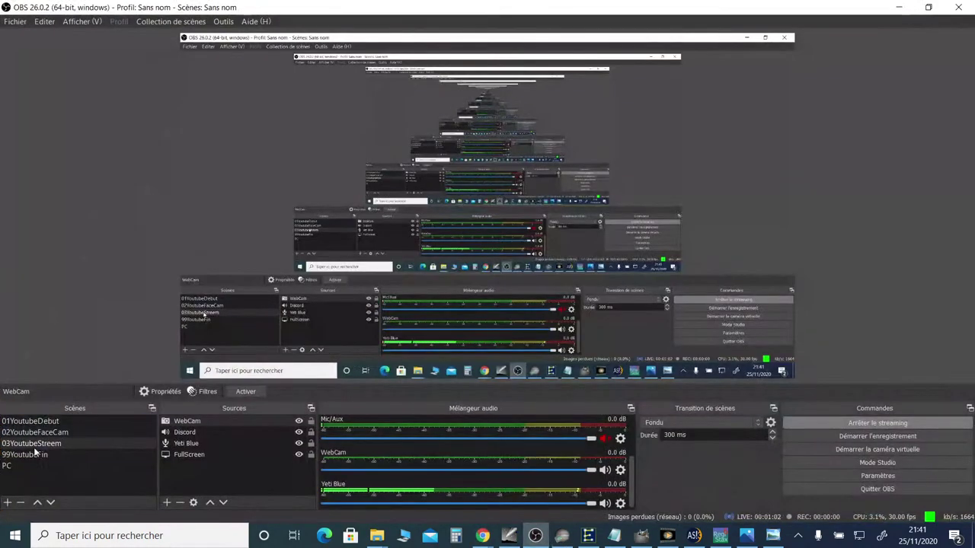
click(181, 424)
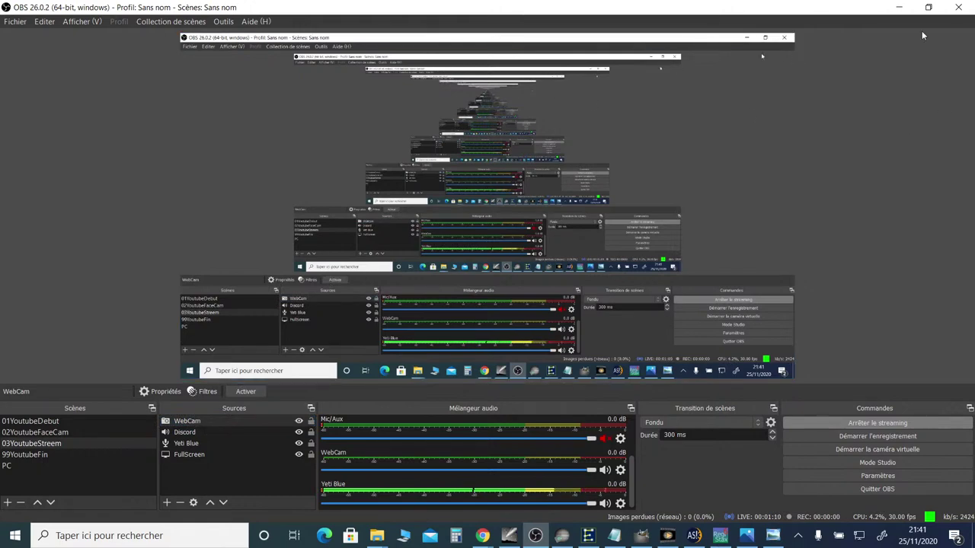
click(901, 8)
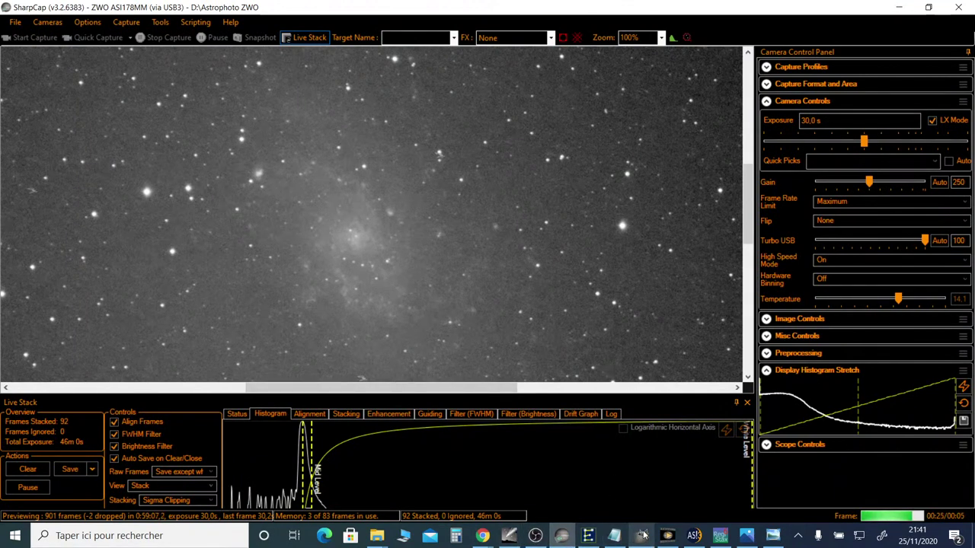
Check the broadcast's preview and connection status in YouTube Studio, and return to the SharpCap live stack
mouse_move(537, 542)
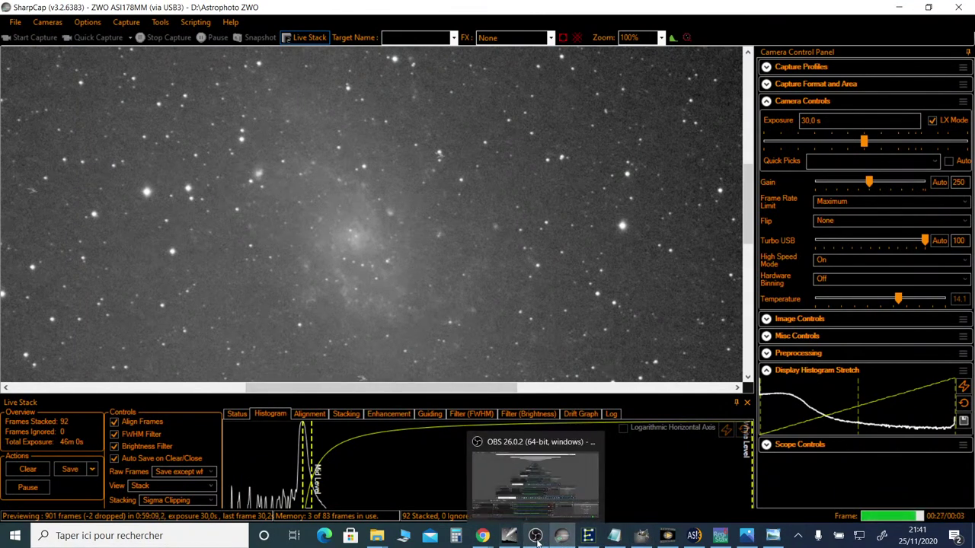
mouse_move(482, 536)
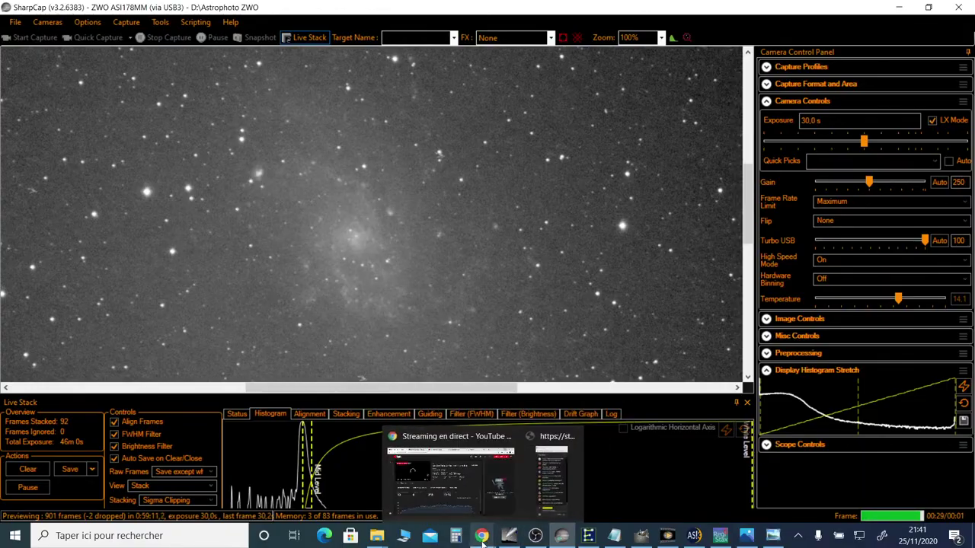
click(468, 481)
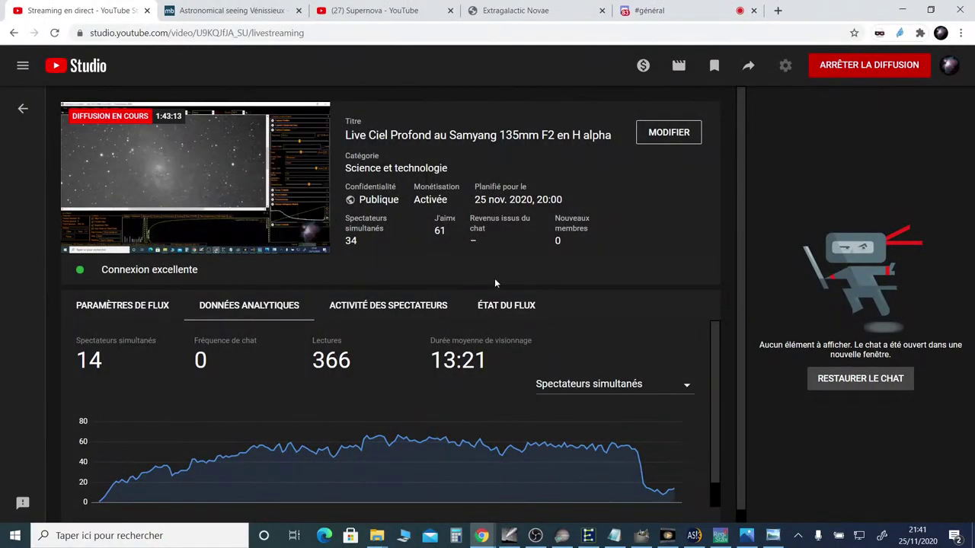
click(902, 10)
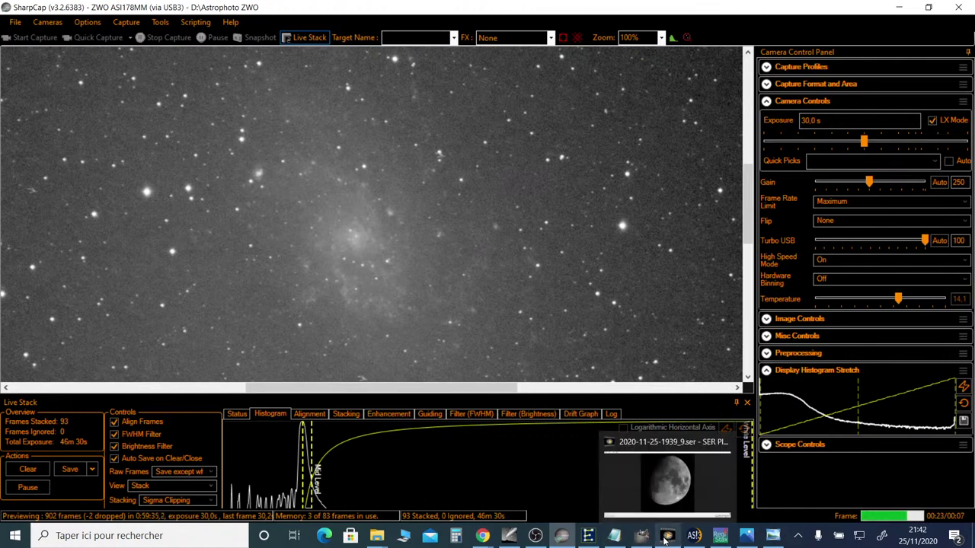
mouse_move(746, 541)
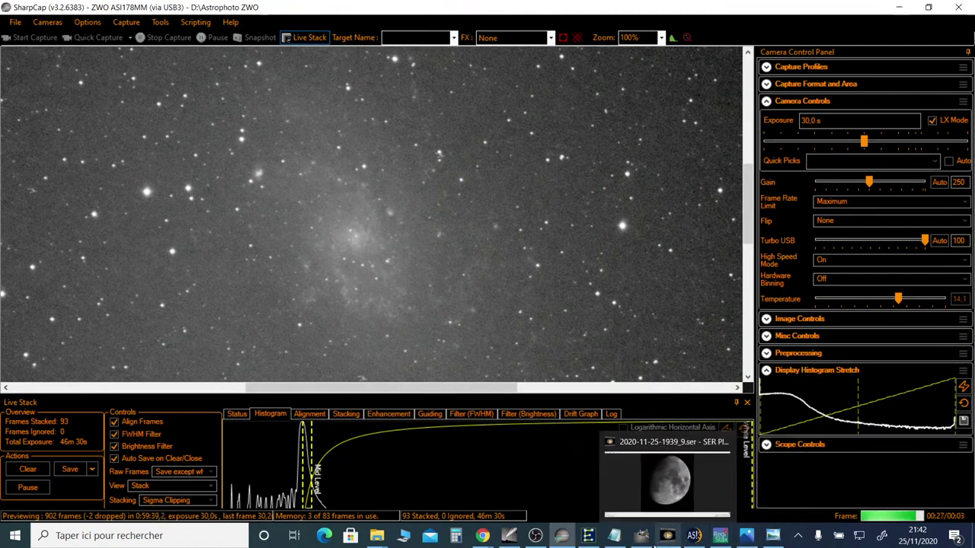
Glance at the nebula stack in GIMP, switch to Cartes du Ciel and widen the chart from M 33 to the whole sky
click(642, 536)
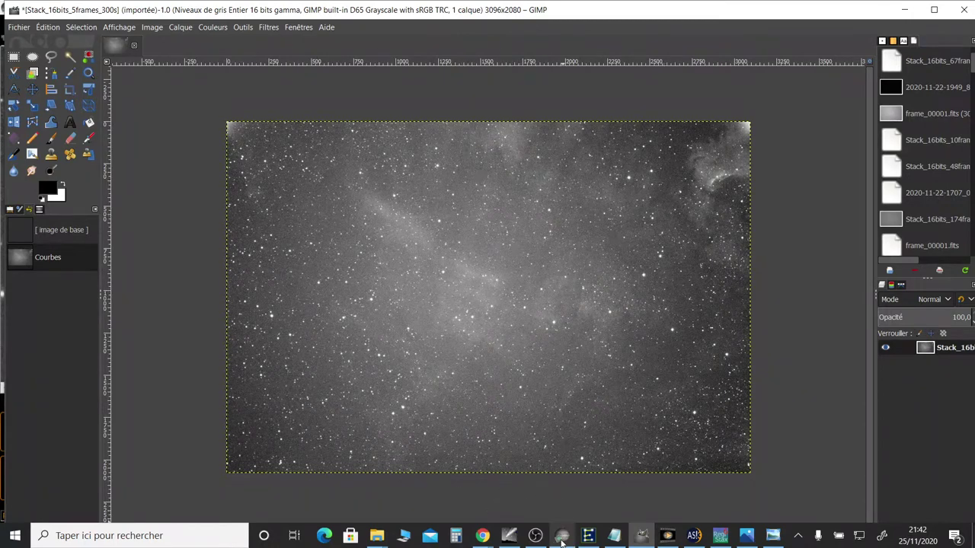
click(509, 536)
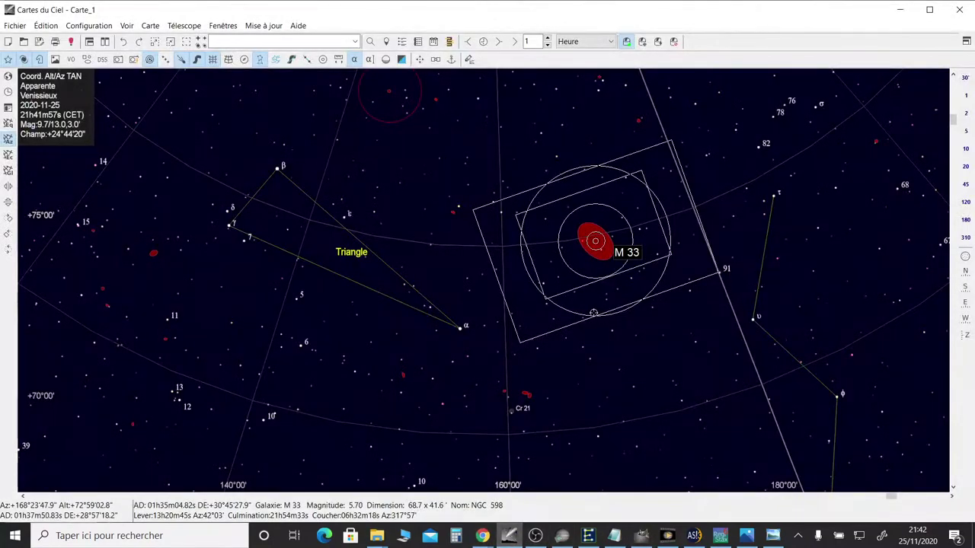
scroll(590, 326, down, 4)
scroll(592, 333, down, 3)
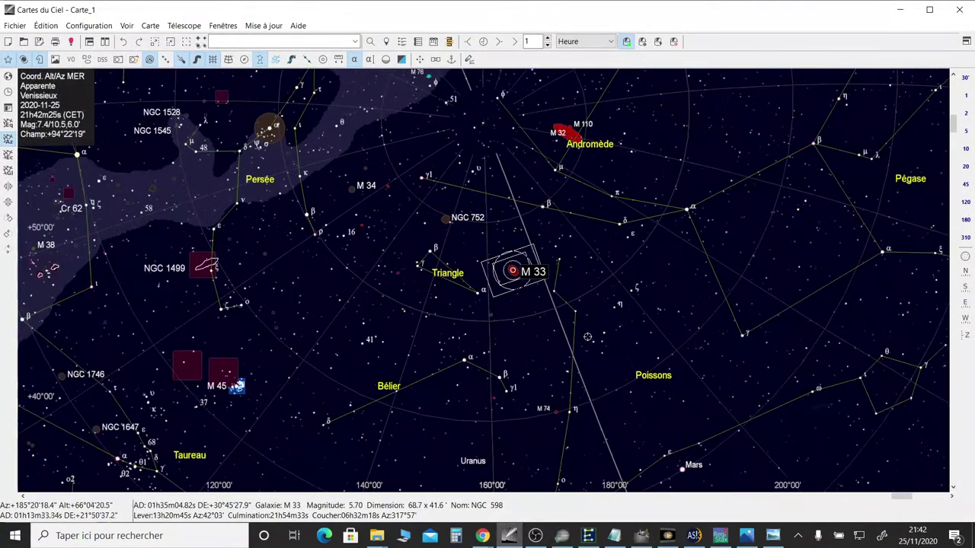
scroll(462, 358, down, 2)
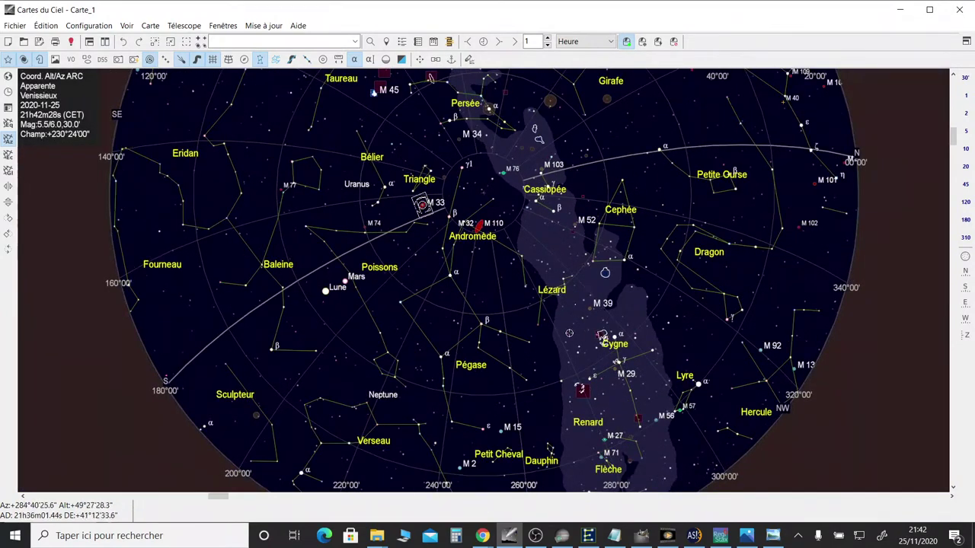
drag(411, 307, 483, 308)
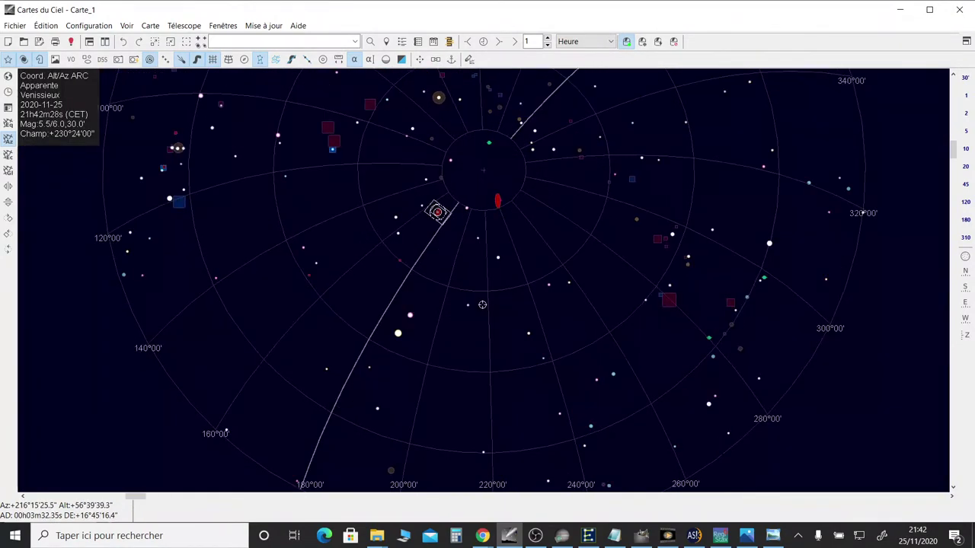
drag(636, 303, 364, 363)
Locate Cygnus on the sky chart and examine the area around NGC 7000 and NGC 6910 up close
scroll(600, 324, up, 2)
scroll(431, 381, down, 1)
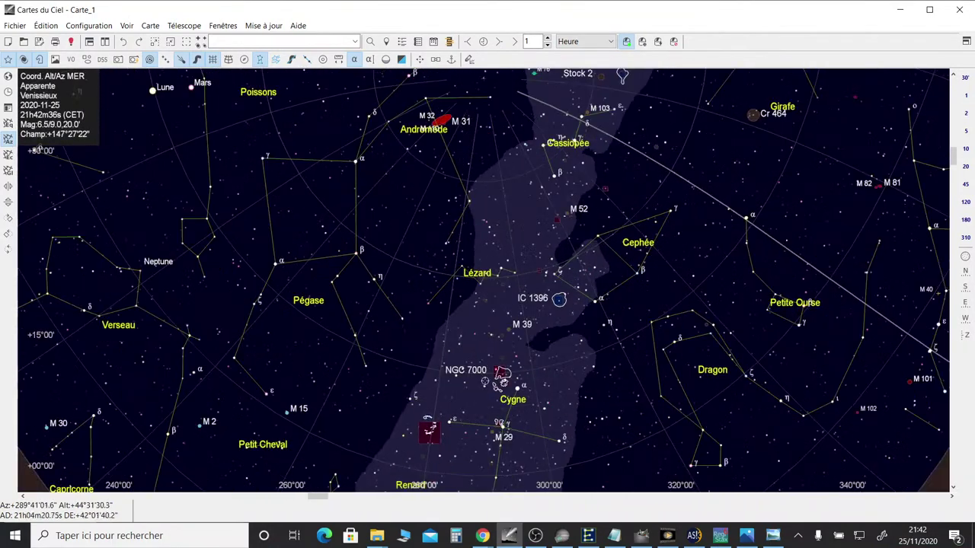
scroll(494, 388, up, 2)
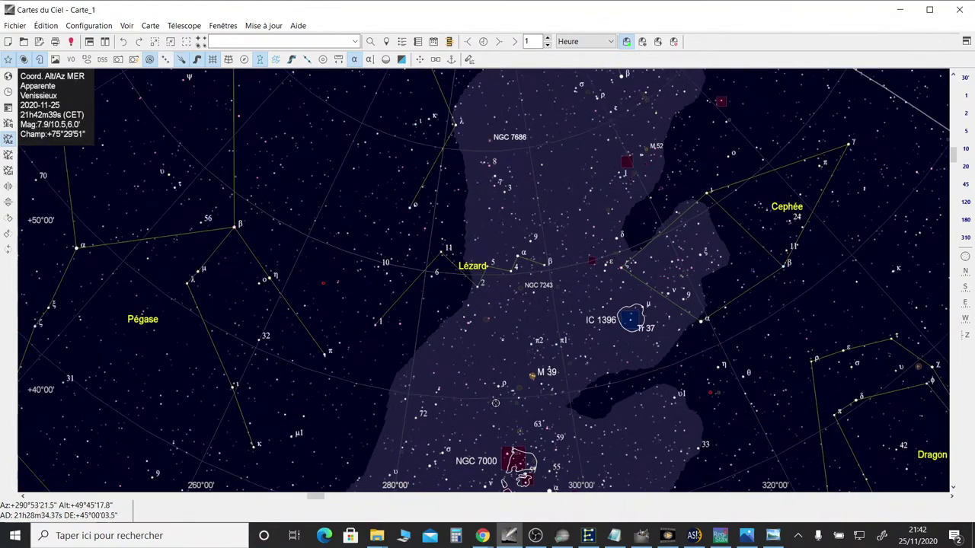
click(393, 242)
drag(457, 344, 572, 269)
click(595, 246)
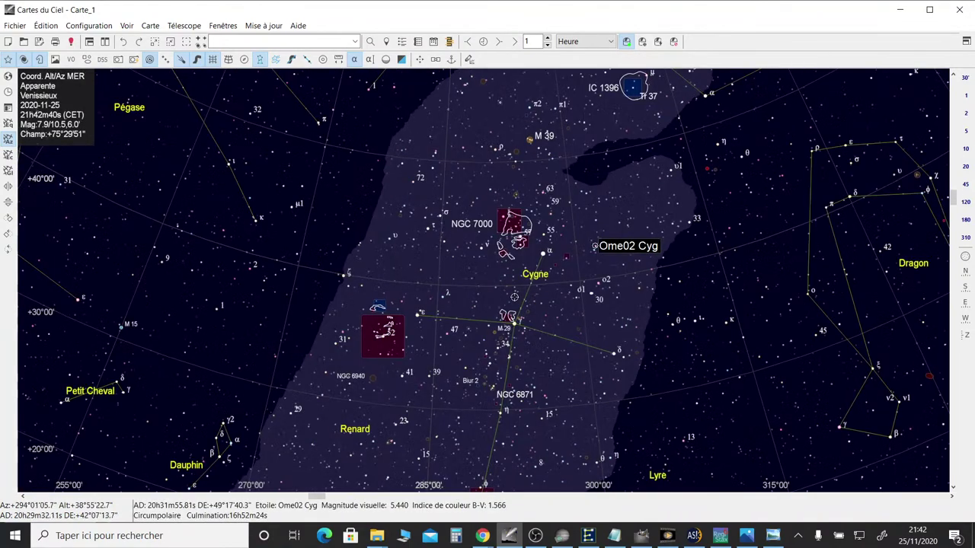
scroll(470, 287, up, 3)
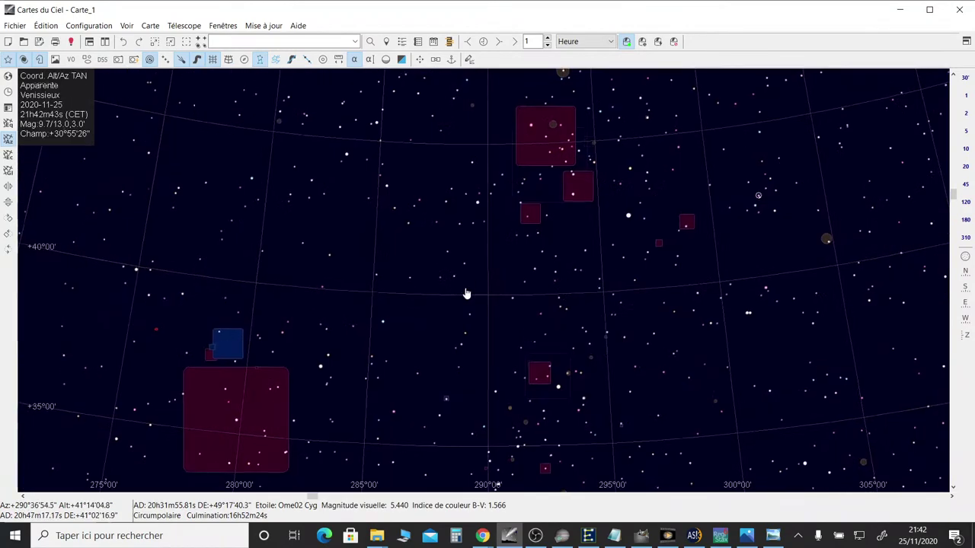
drag(465, 292, 408, 342)
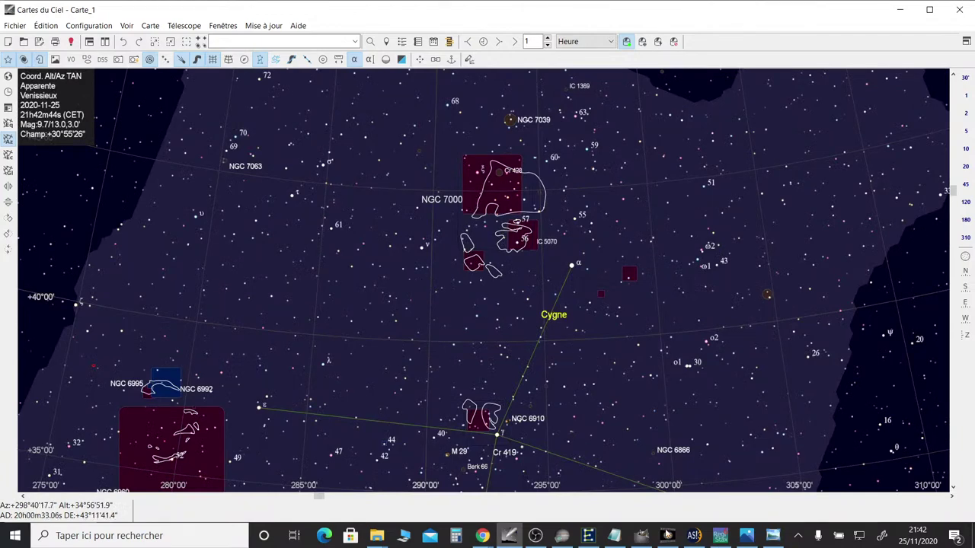
Review the nebula stack in GIMP, and view the lunar JPEG in Photos and the Drizzle15Z TIFF in Windows Photo Viewer
click(642, 537)
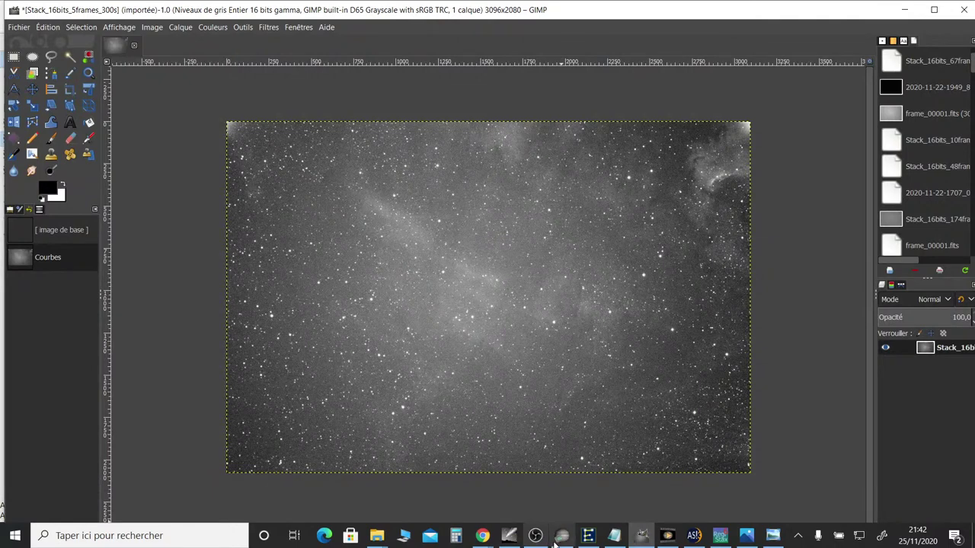
mouse_move(564, 537)
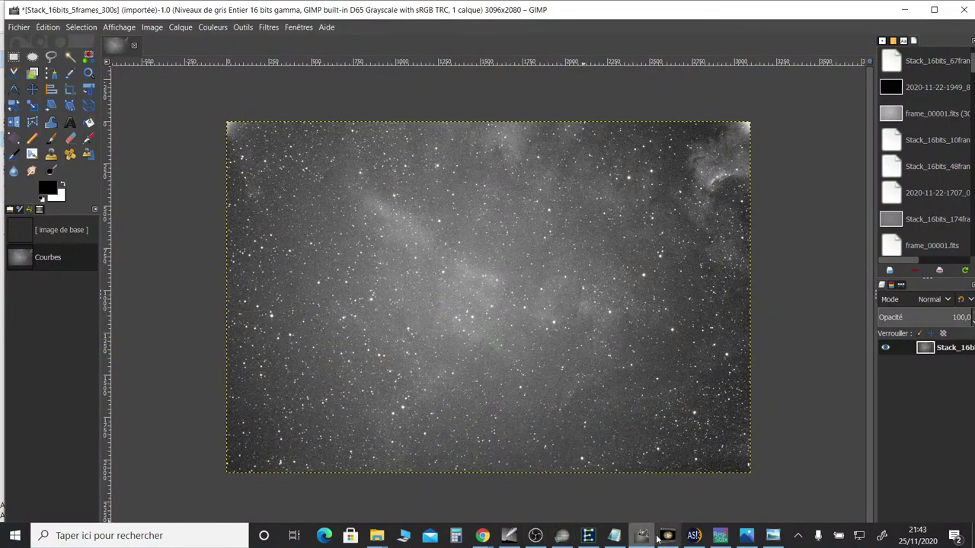
click(745, 536)
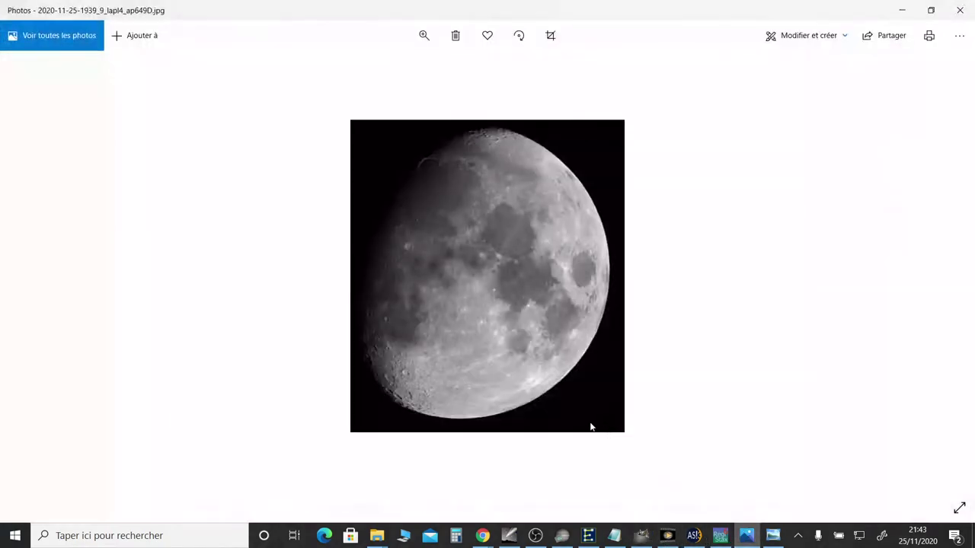
click(772, 537)
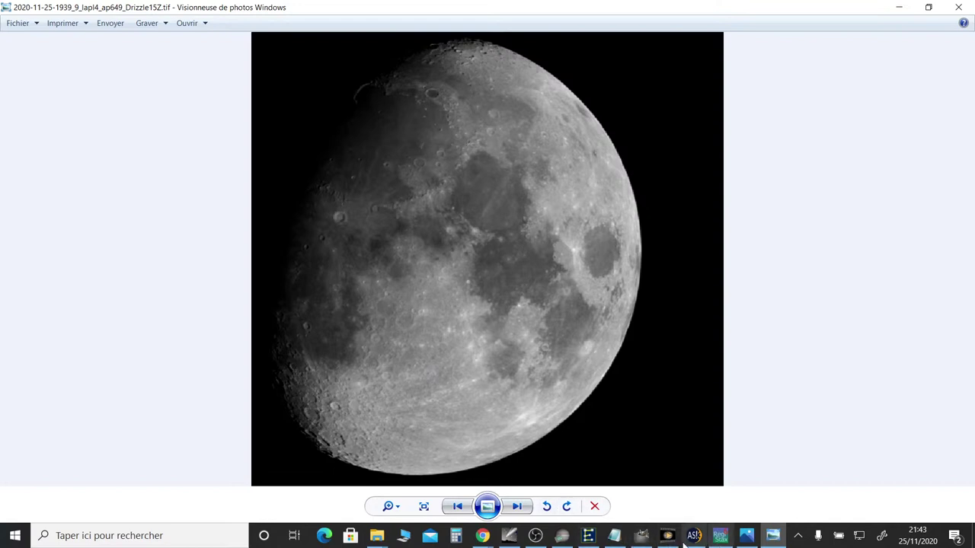
Check the drizzle setting in AutoStakkert!, and compare the lunar JPEG in Photos with the Drizzle15Z TIFF in Windows Photo Viewer
mouse_move(693, 542)
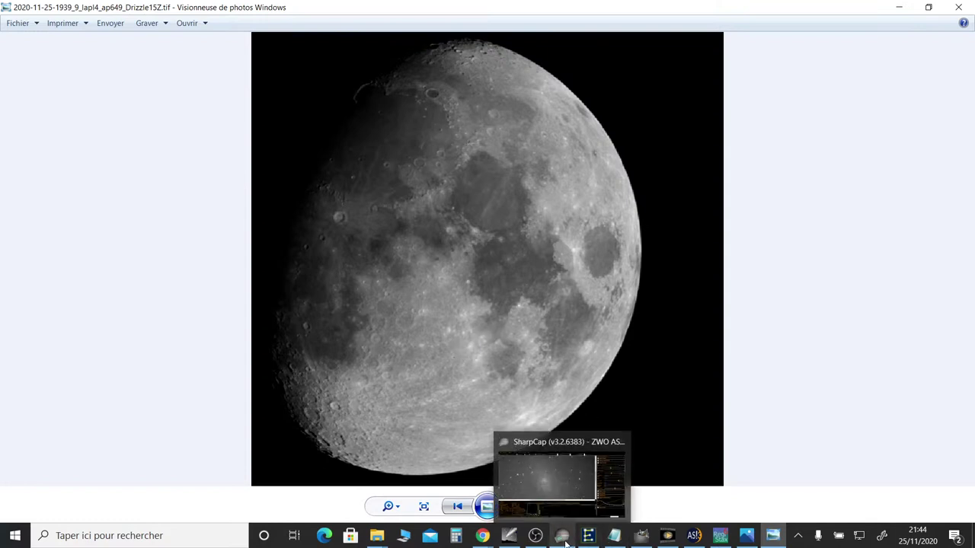
mouse_move(653, 545)
click(693, 543)
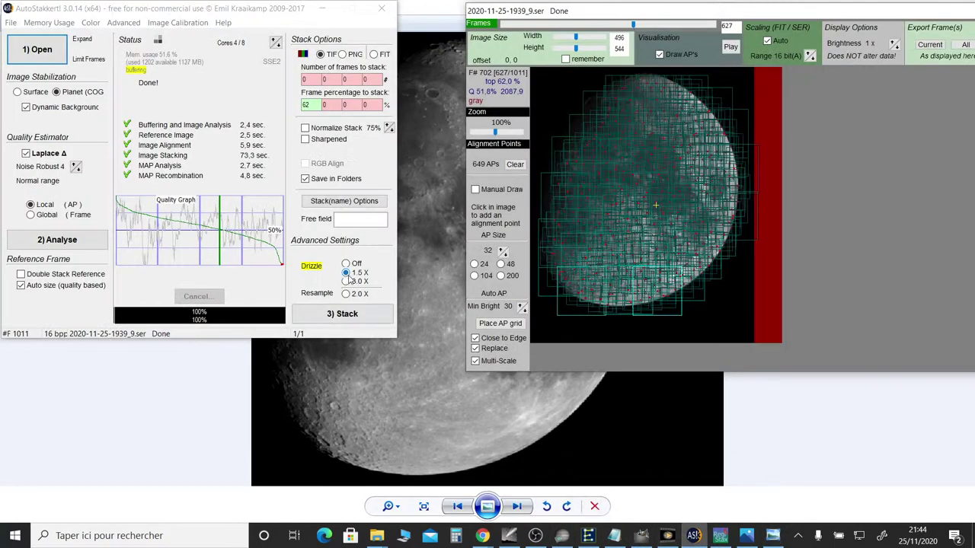
click(771, 541)
click(753, 540)
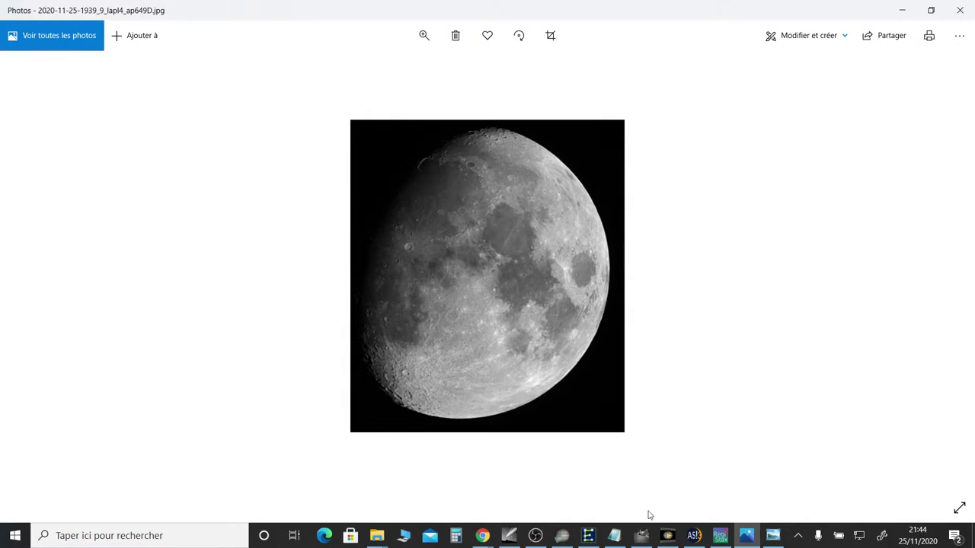
click(773, 536)
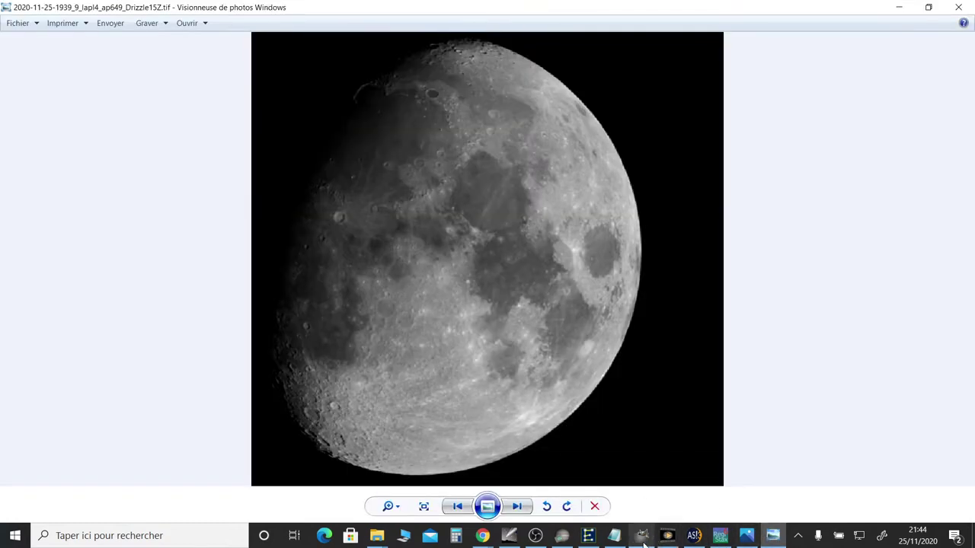
Bring up RegiStax and AutoStakkert!, check the broadcast's viewer graph in YouTube Studio, and put the browser aside
click(717, 538)
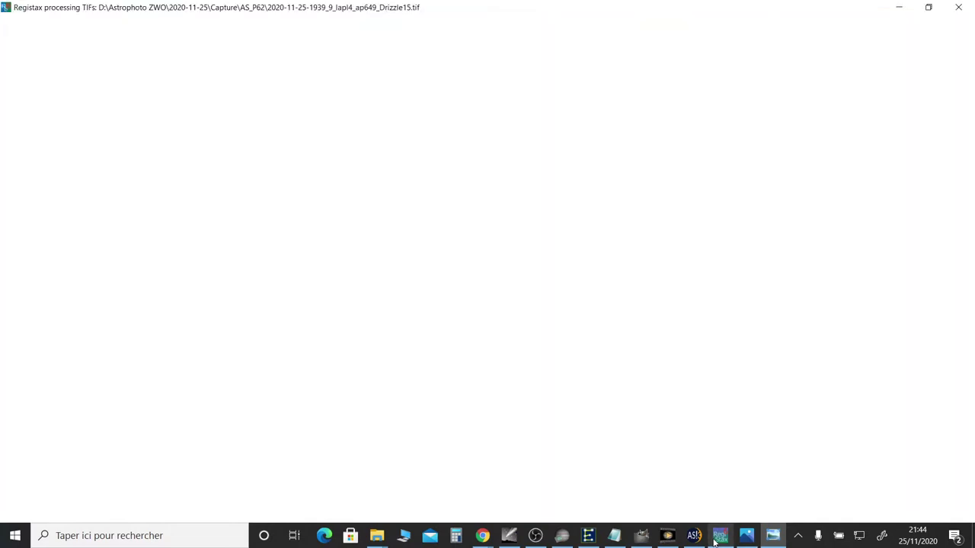
click(694, 536)
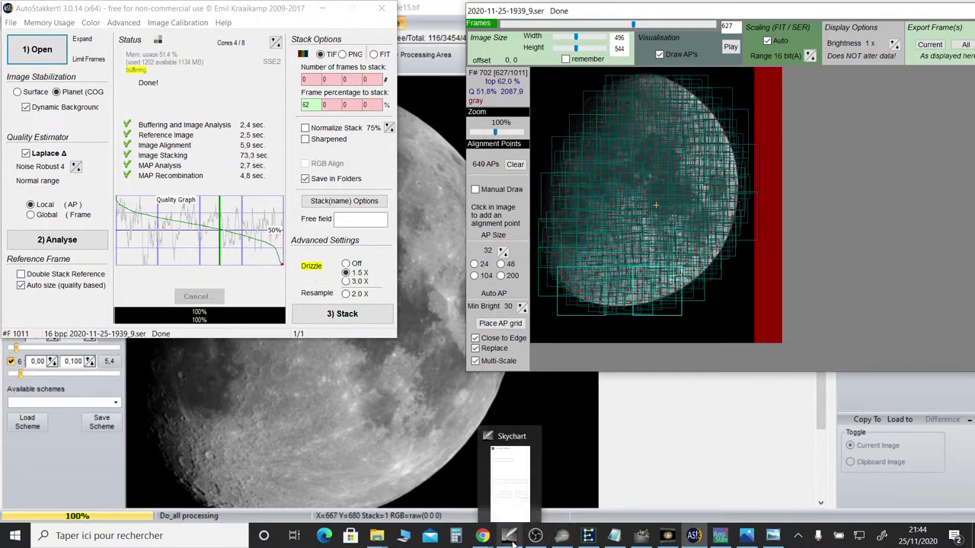
mouse_move(483, 538)
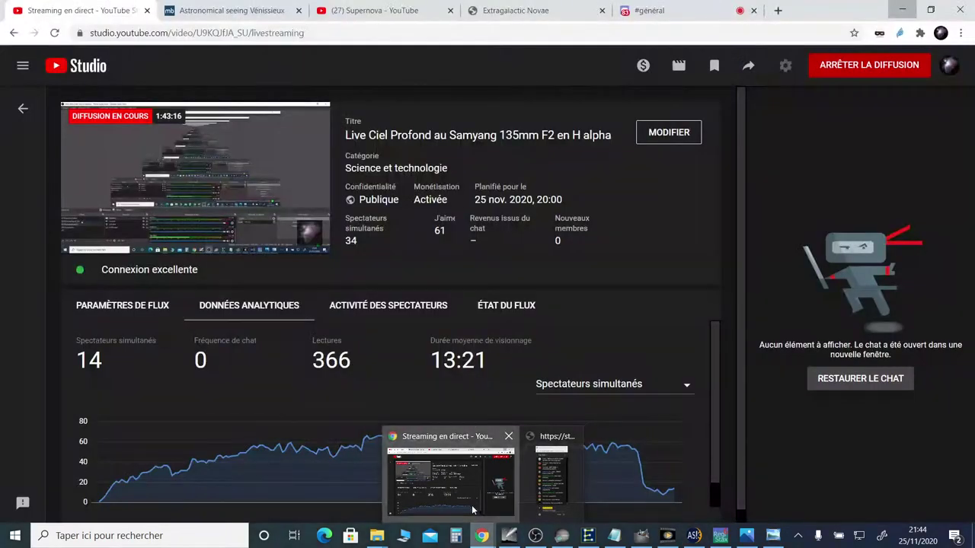
click(450, 474)
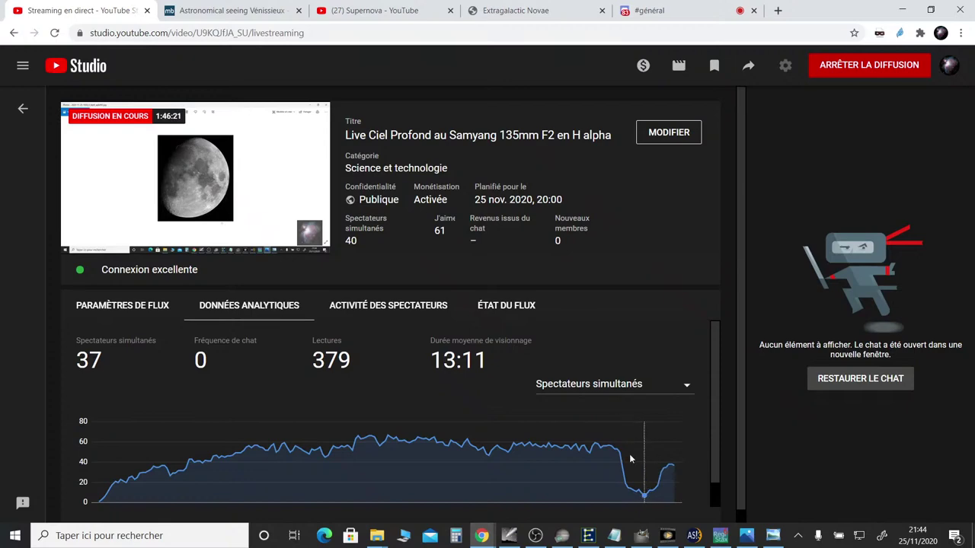
click(903, 10)
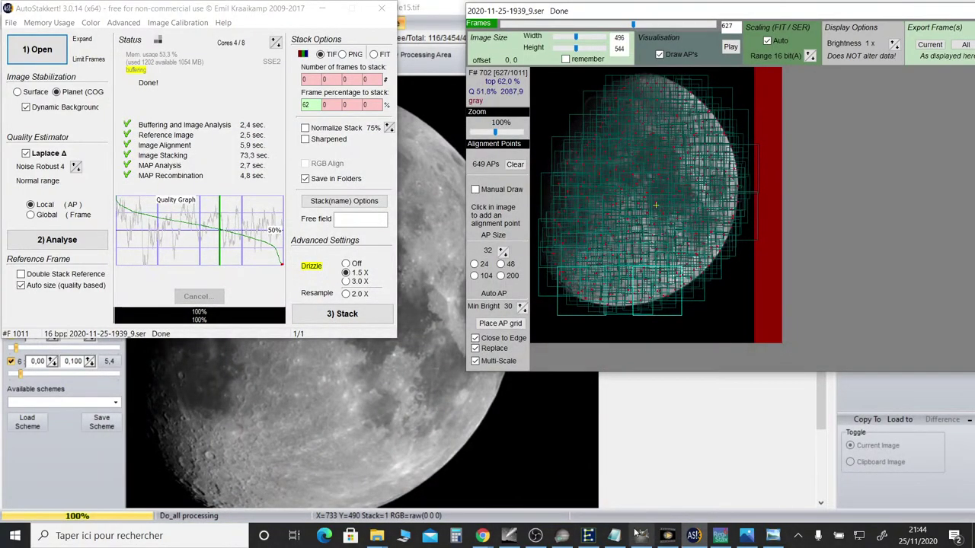
Switch to the SharpCap live stack and inspect the galaxy's core at 125%, 200% and 300% zoom
click(561, 535)
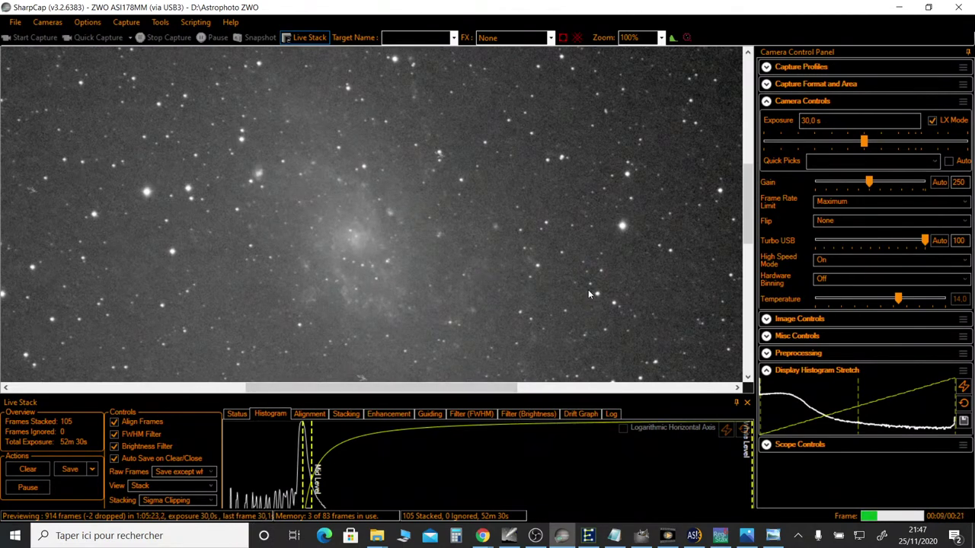
click(661, 37)
click(647, 146)
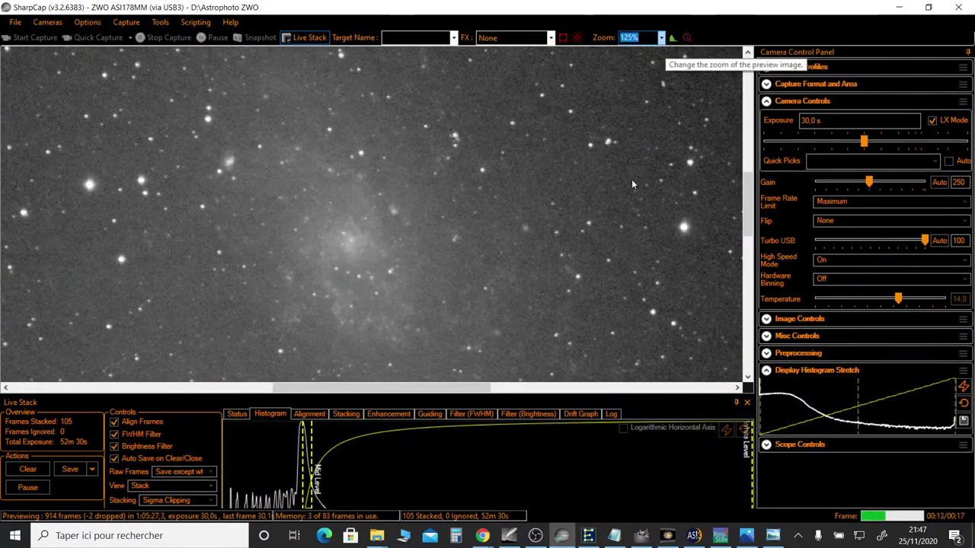
click(661, 38)
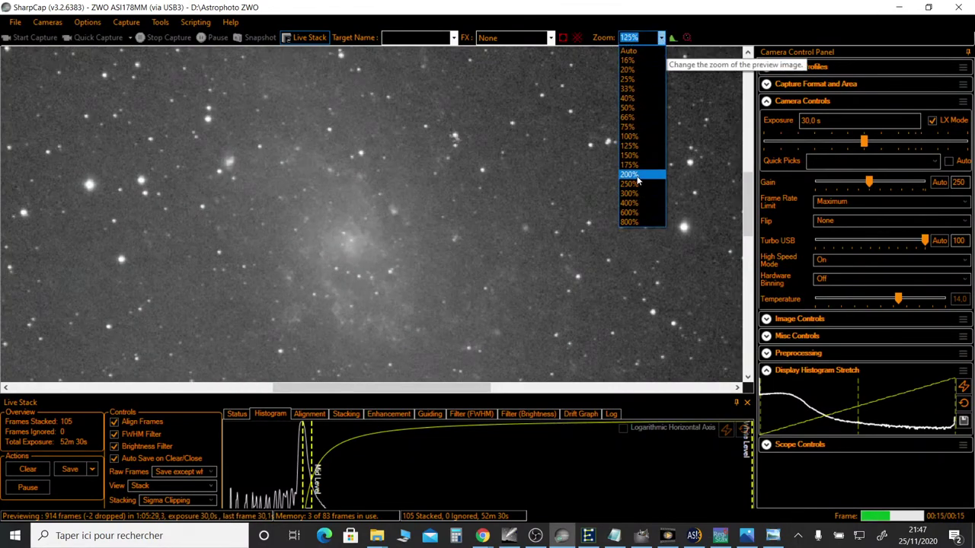
click(637, 174)
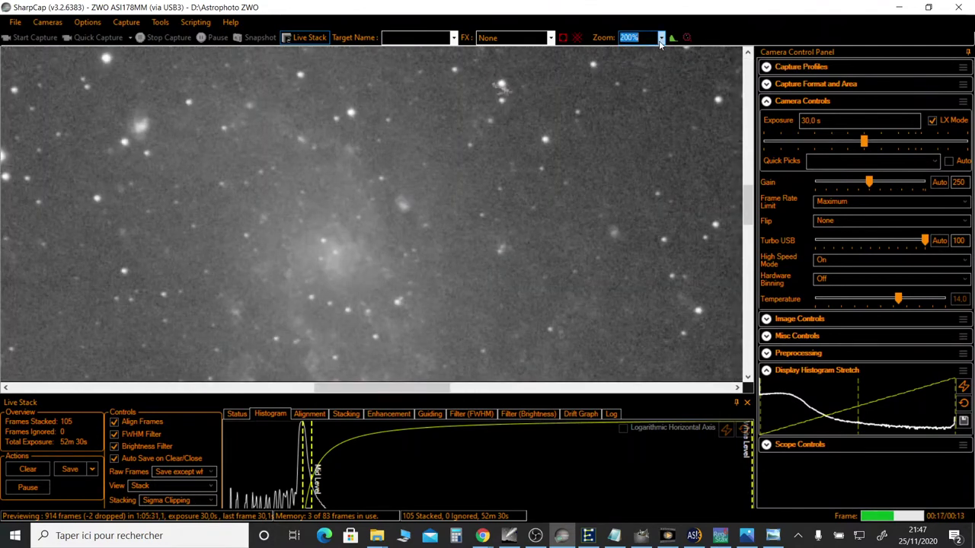
click(660, 41)
click(630, 194)
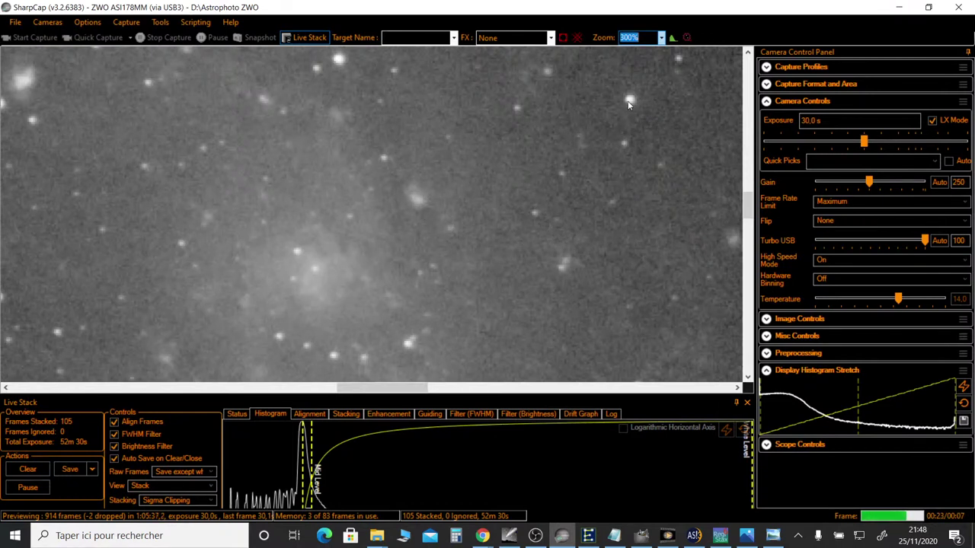
View the live stack at Auto and 50% zoom, and return to 100% with the galaxy near the middle of the preview
click(661, 39)
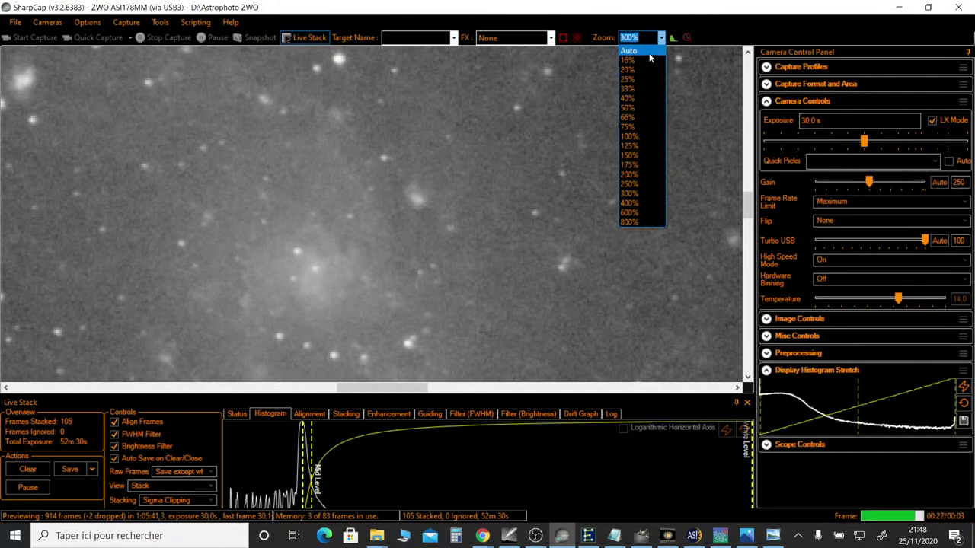
click(649, 51)
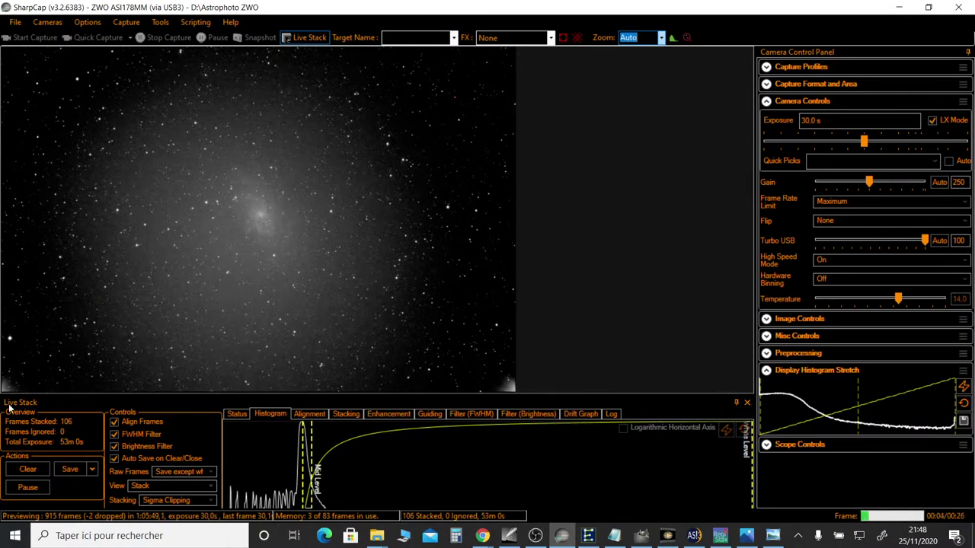
click(661, 39)
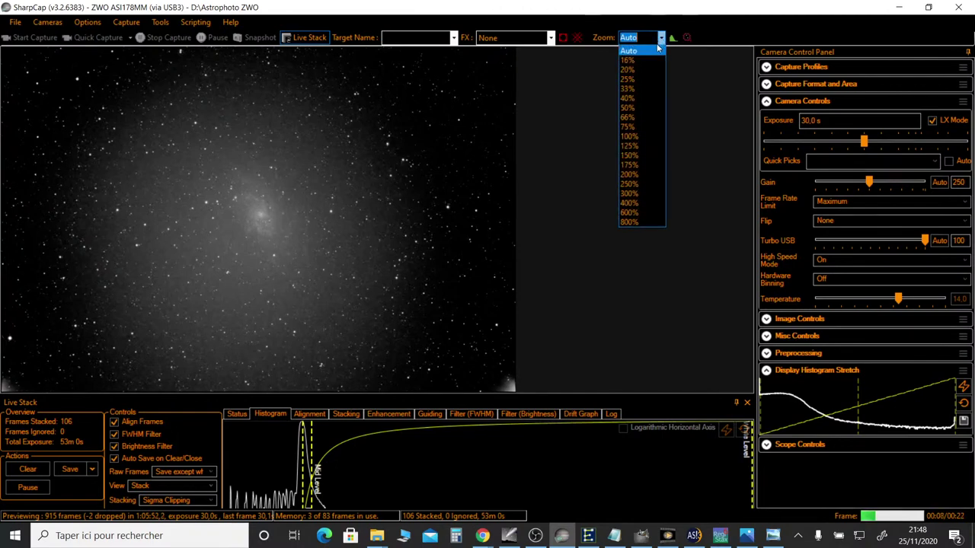
click(629, 106)
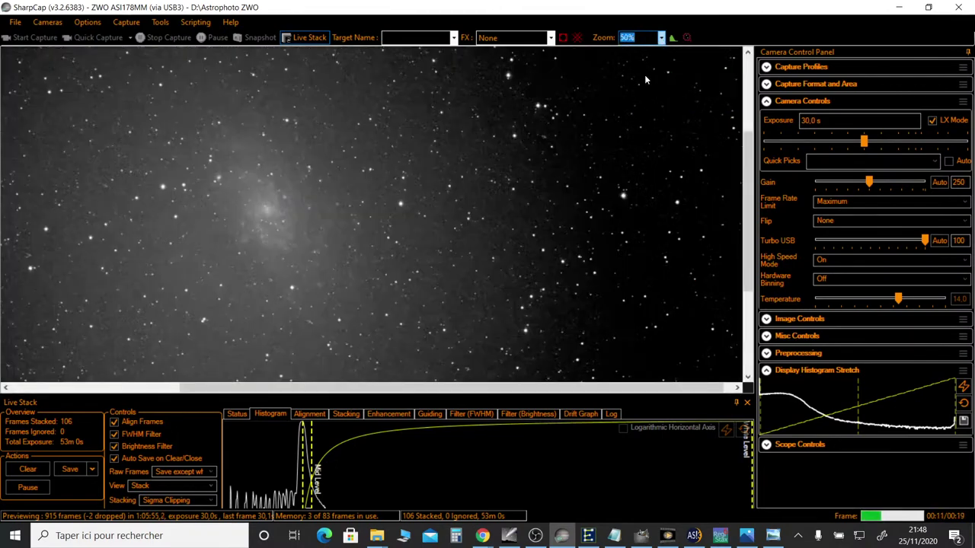
click(661, 38)
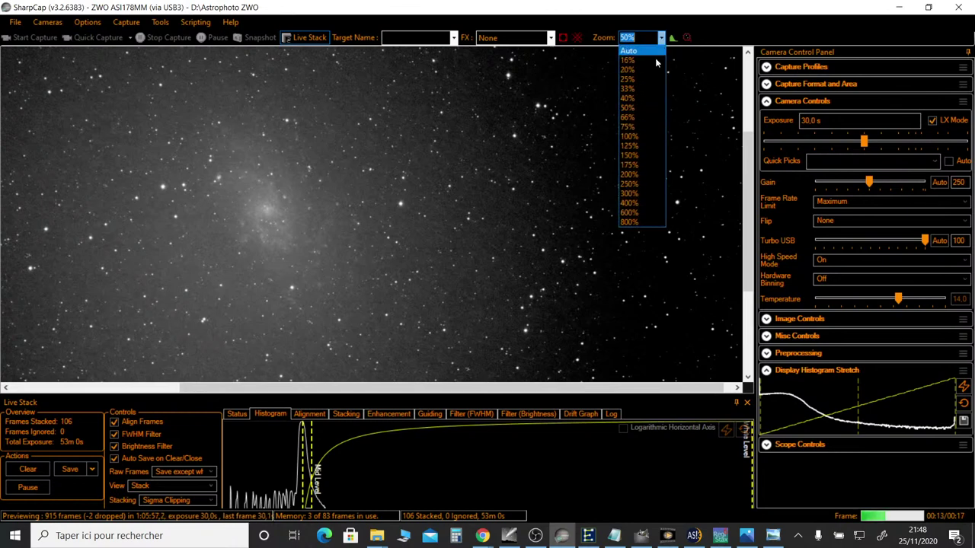
click(647, 129)
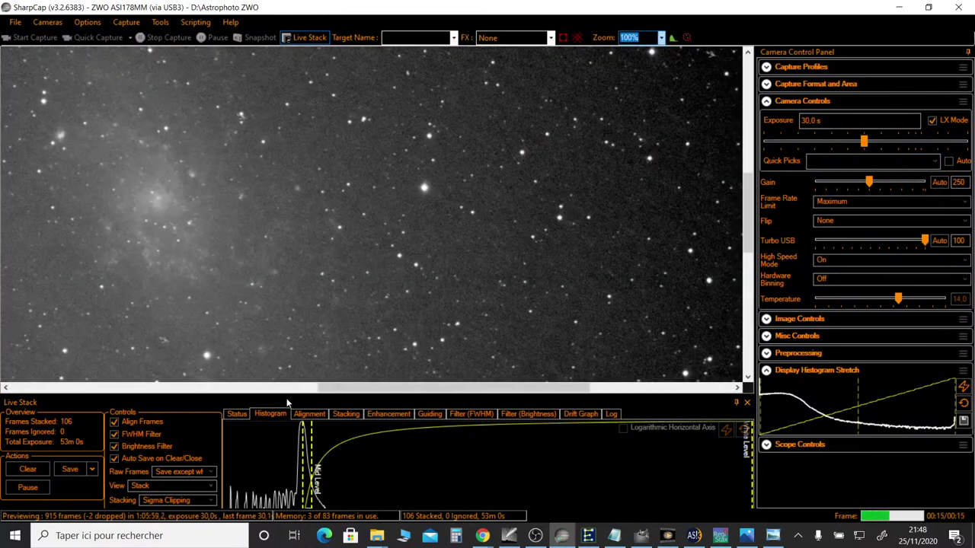
drag(344, 386, 253, 387)
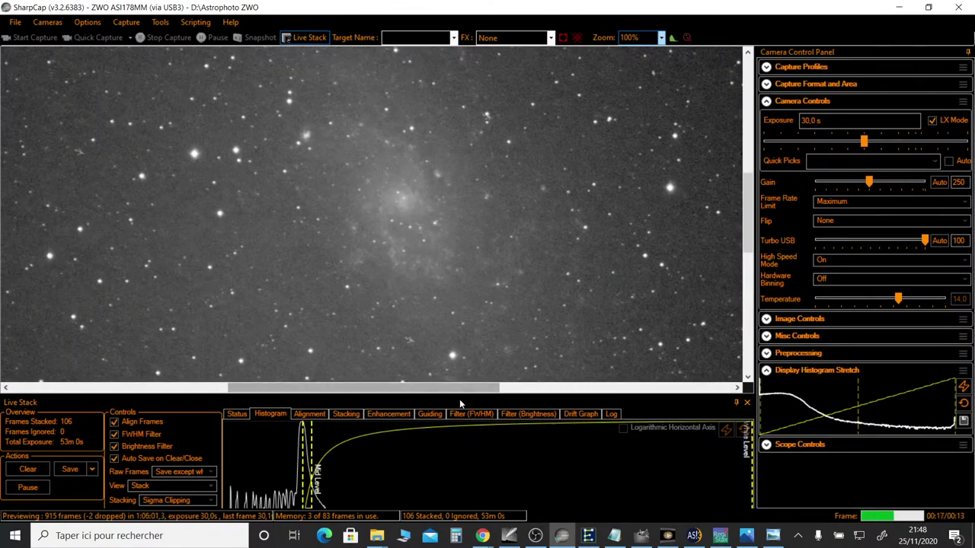
Shrink the Live Stack panel to enlarge the preview, and reposition the 100% view around the galaxy's core and surrounding stars
drag(461, 393, 449, 443)
drag(750, 286, 732, 275)
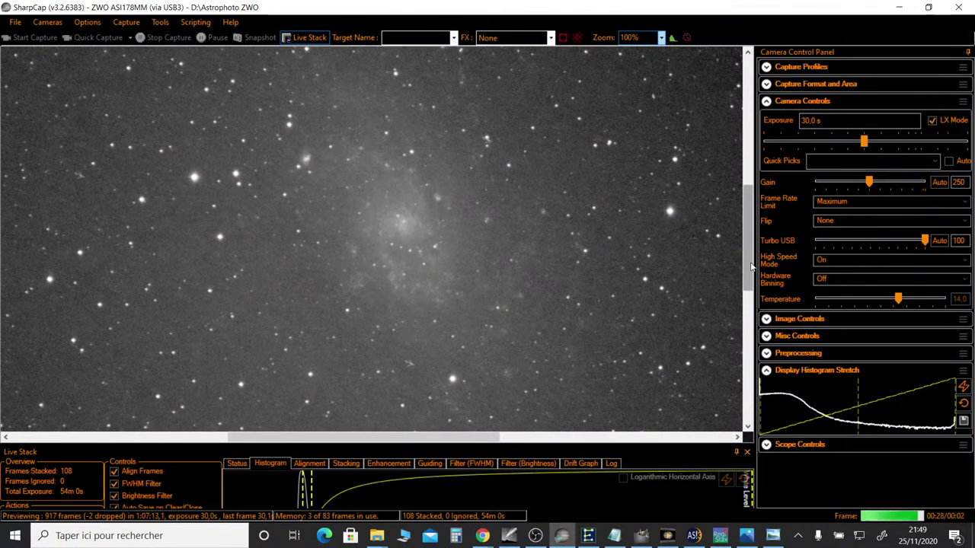
drag(749, 267, 749, 248)
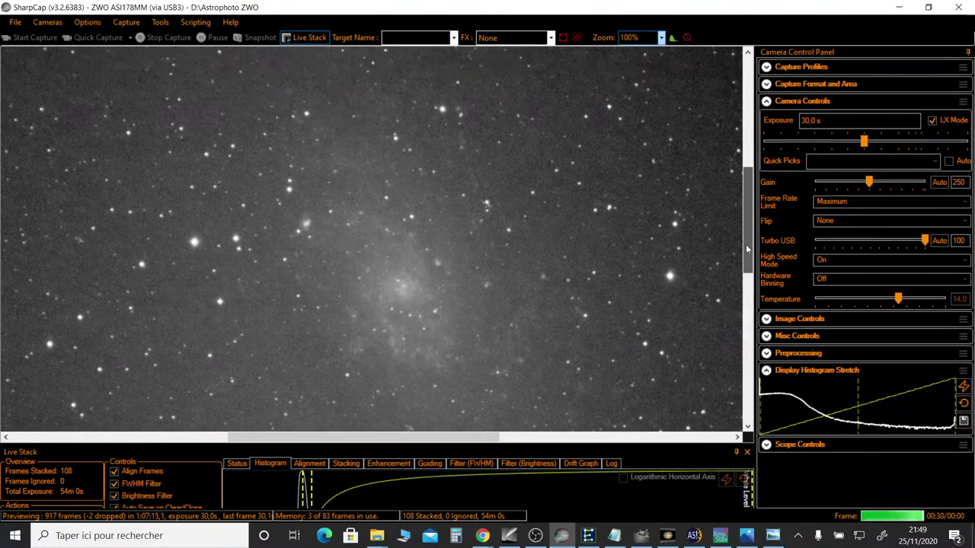
drag(474, 438, 495, 438)
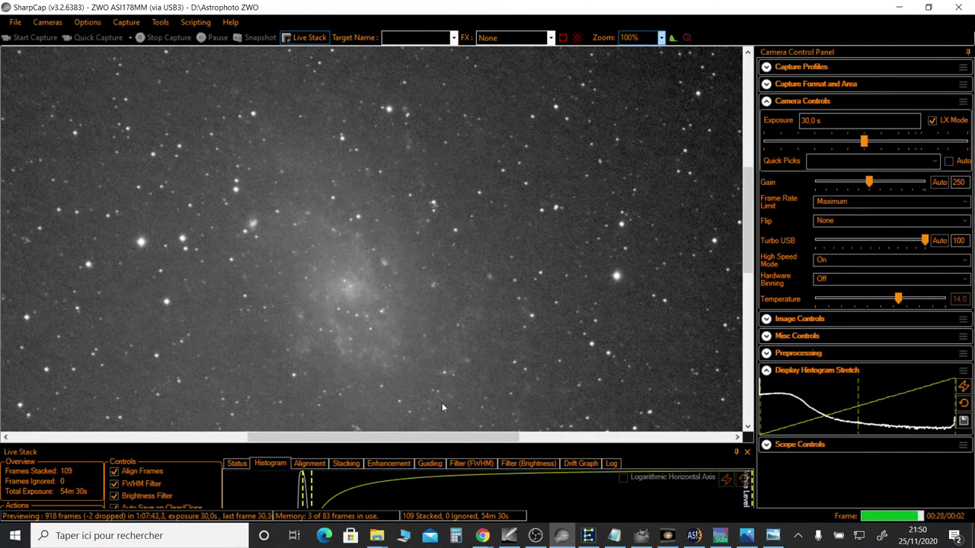
mouse_move(748, 242)
mouse_down()
mouse_move(747, 262)
mouse_move(750, 253)
mouse_up()
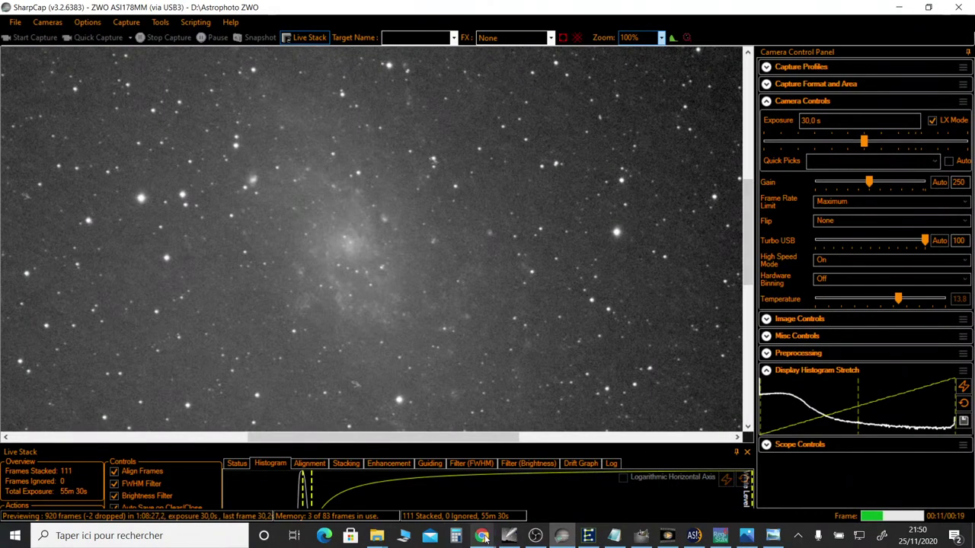
Check the broadcast's connection status and viewer analytics in YouTube Studio, and put the browser aside to return to SharpCap
mouse_move(484, 538)
click(476, 491)
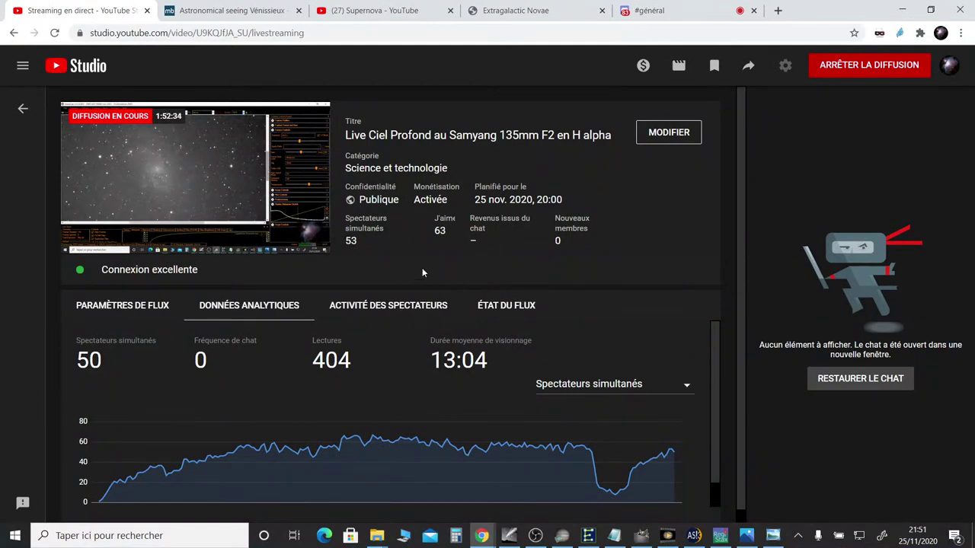
click(902, 10)
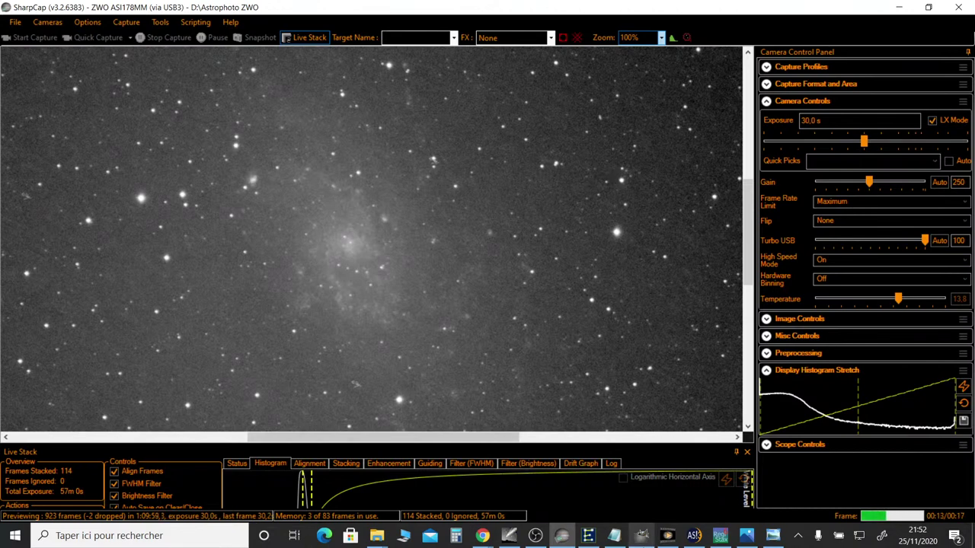
Bring up the Stack_16bits_5frames_300s image in GIMP, and go from the AS_P62 folder to its parent Capture folder in File Explorer
mouse_move(642, 537)
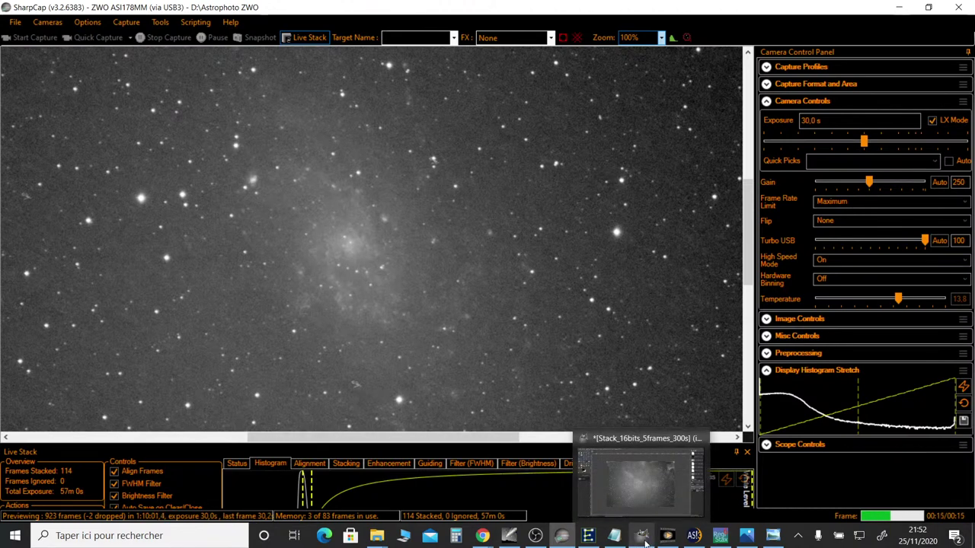
click(635, 487)
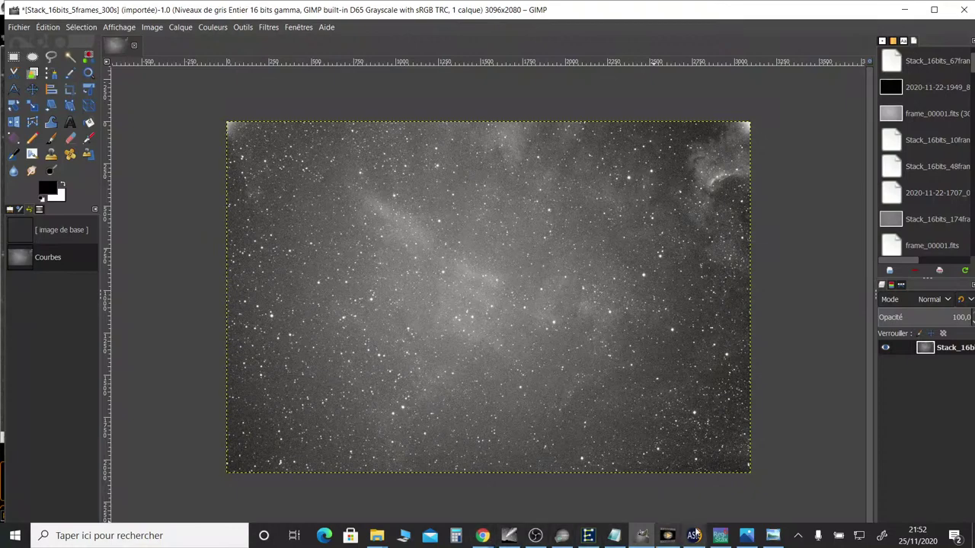
click(376, 536)
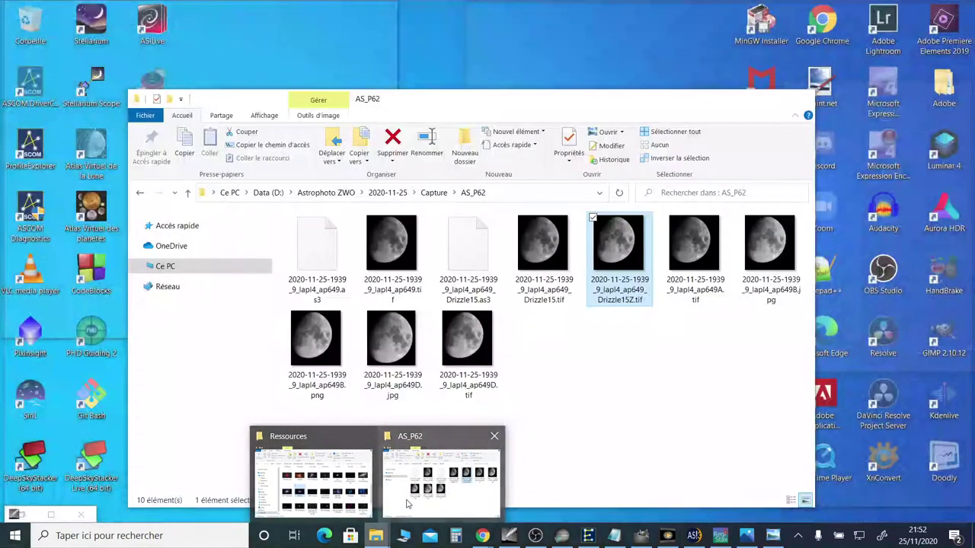
click(407, 504)
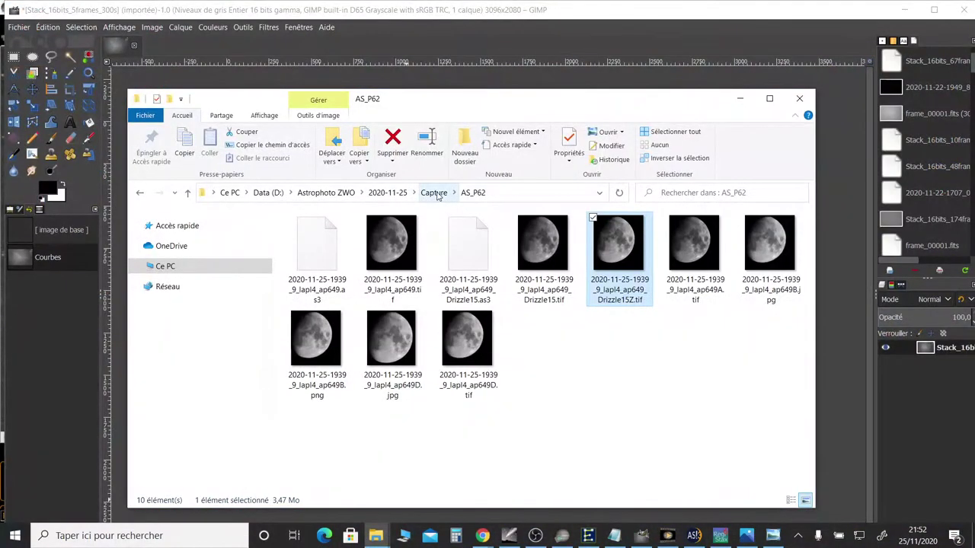
click(434, 193)
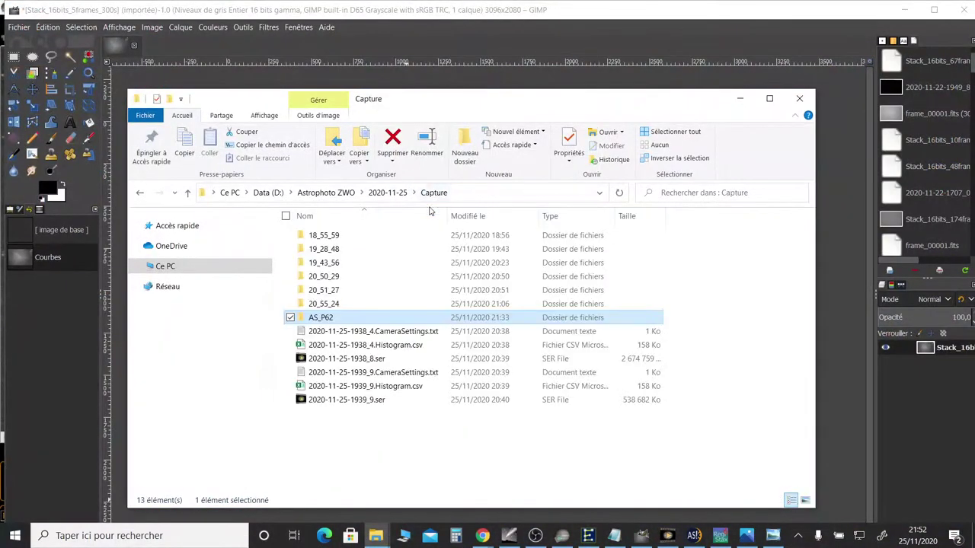
click(336, 400)
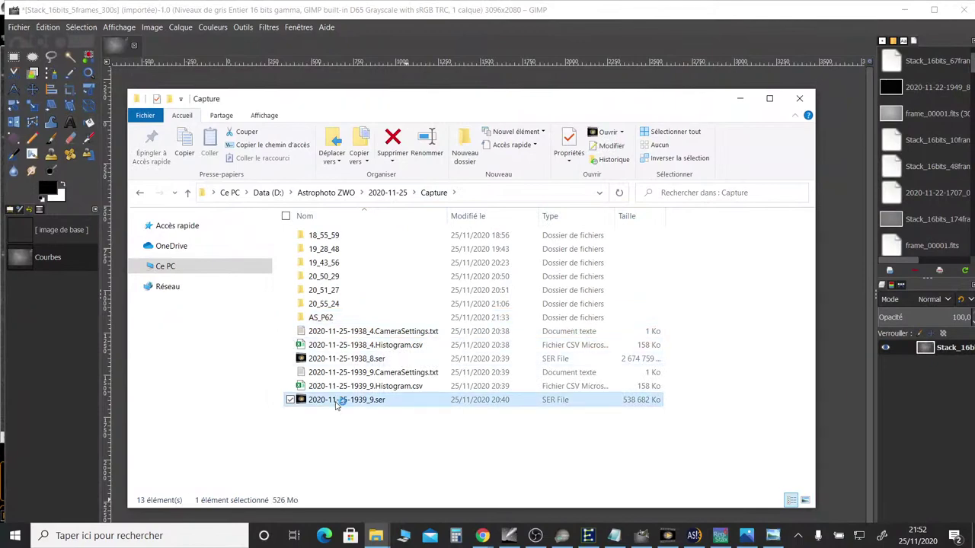
double_click(337, 399)
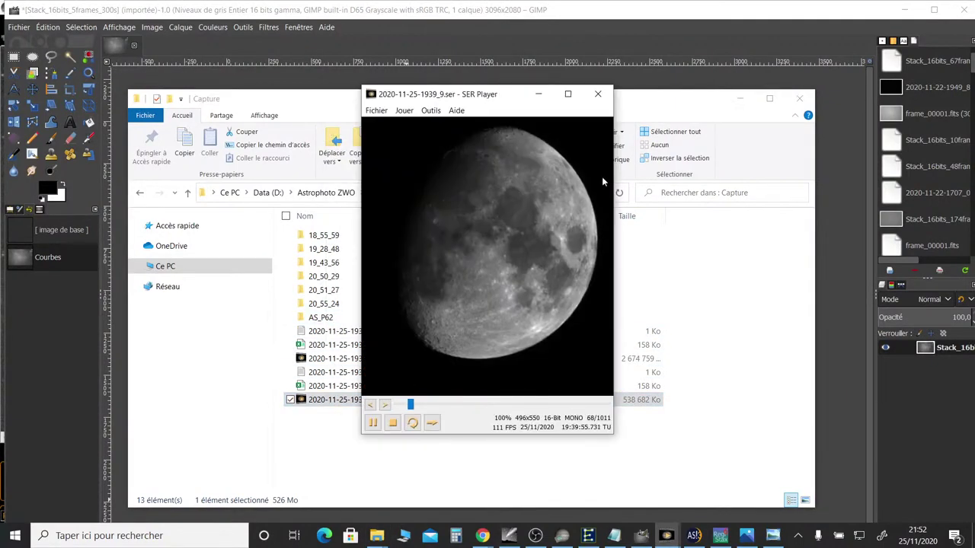
click(567, 95)
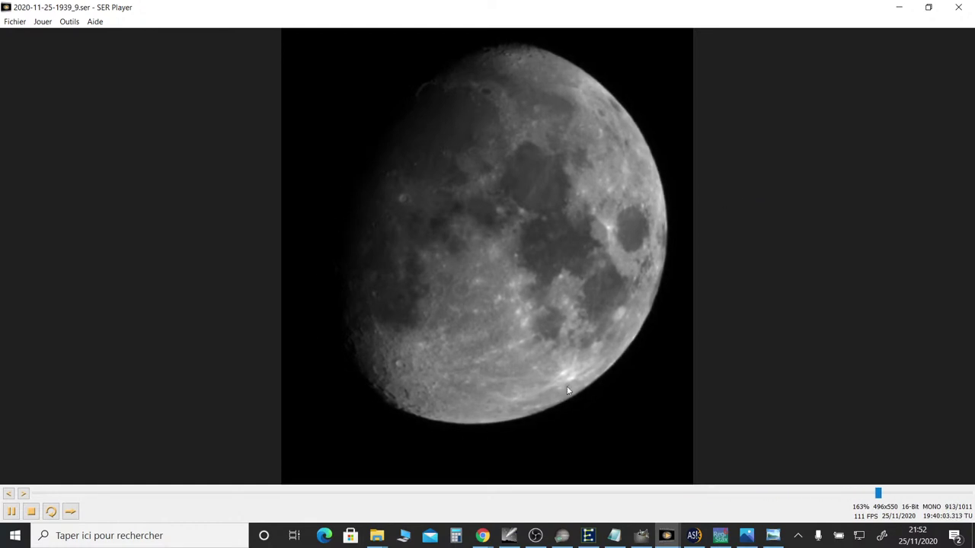
click(959, 8)
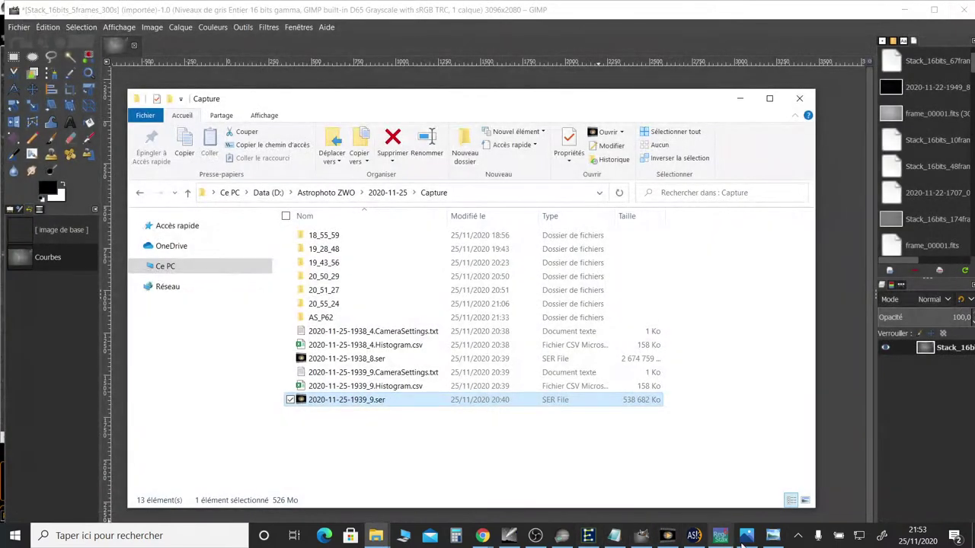
Inspect the lower part of the Drizzle15Z Moon image enlarged in Windows Photo Viewer, zoom back out, and view the ap649D JPEG in Photos
click(772, 537)
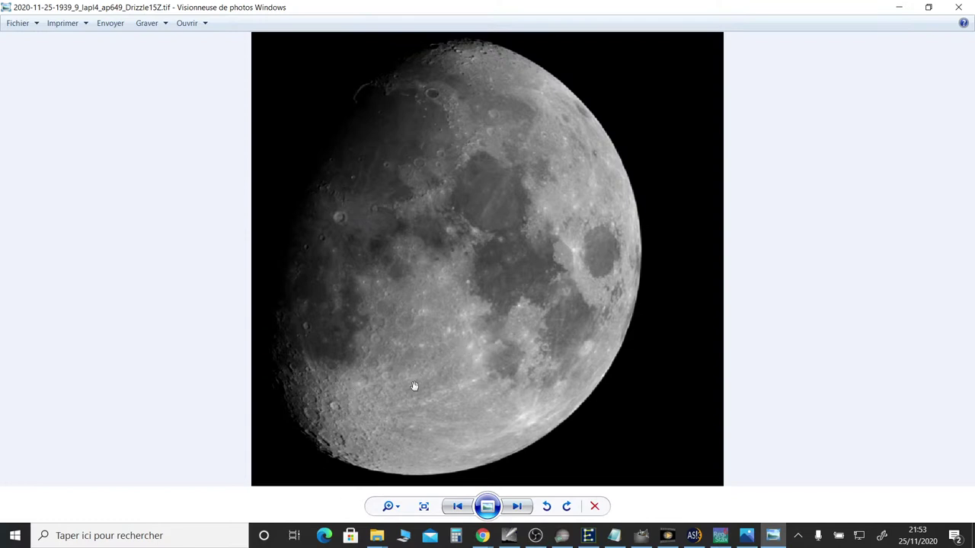
click(397, 506)
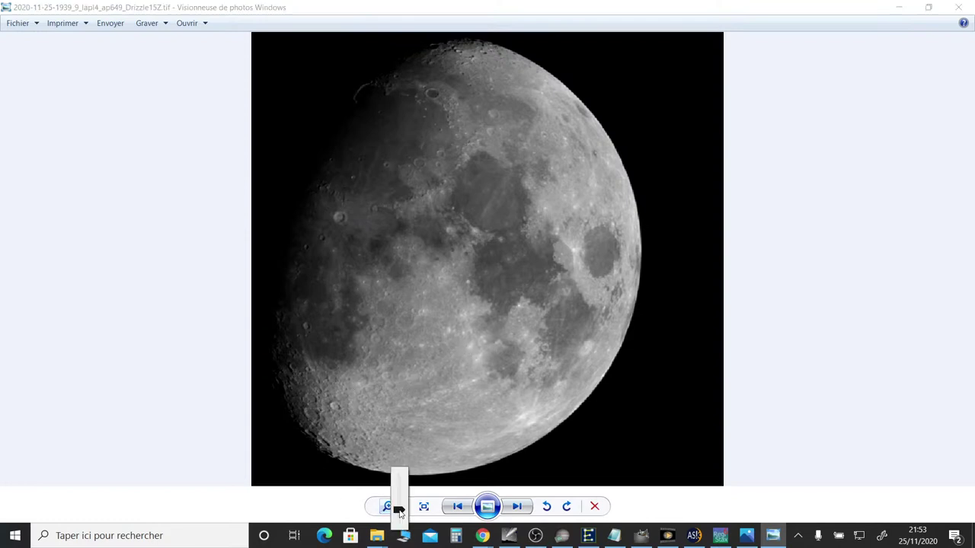
drag(400, 512, 392, 491)
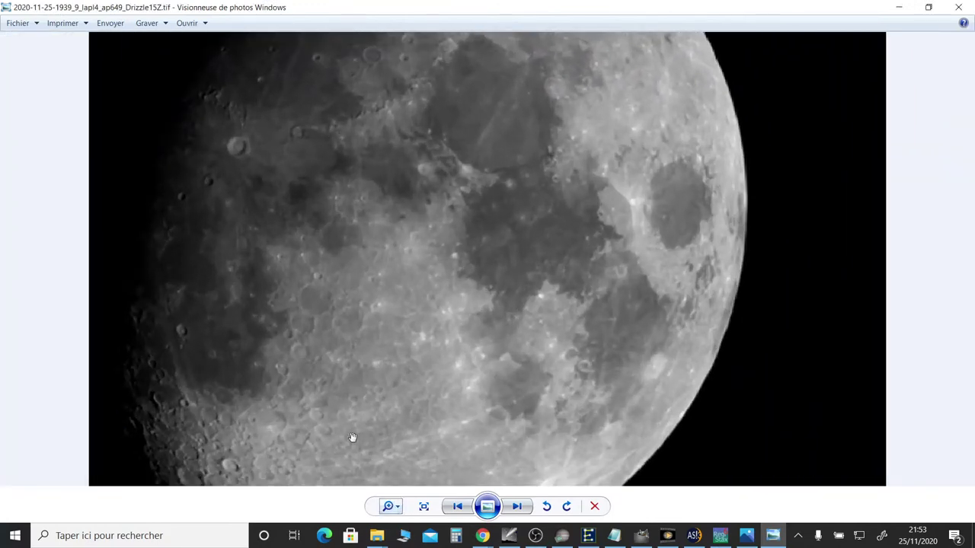
drag(353, 437, 440, 317)
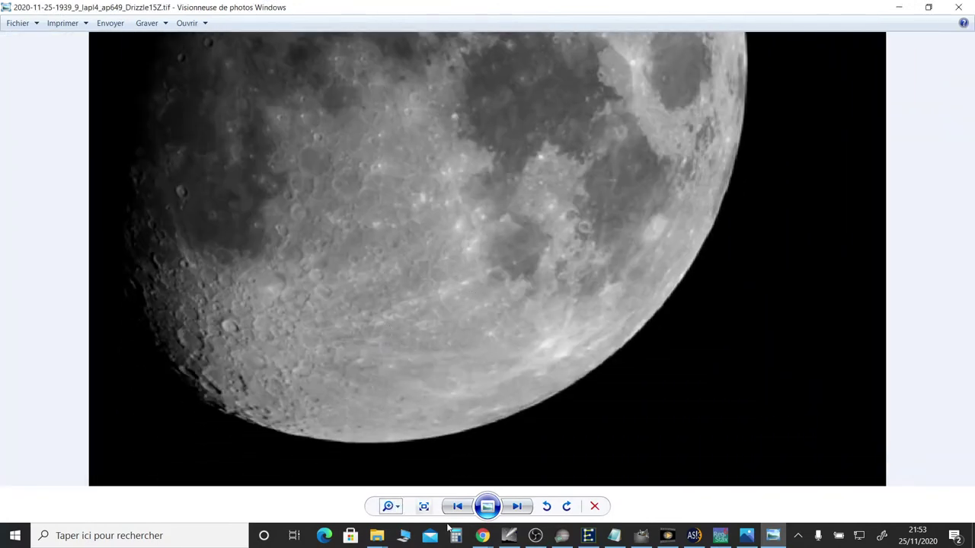
click(397, 507)
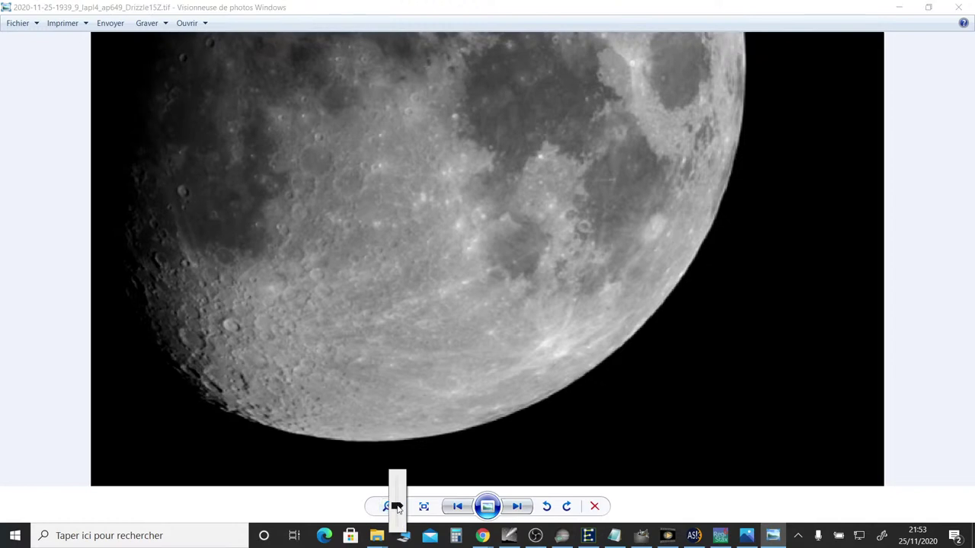
drag(398, 509, 397, 525)
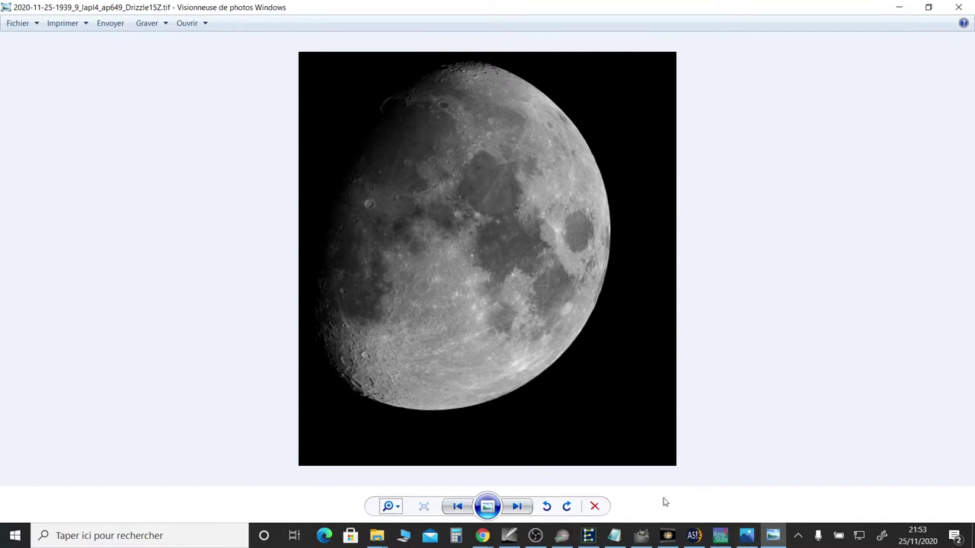
click(746, 536)
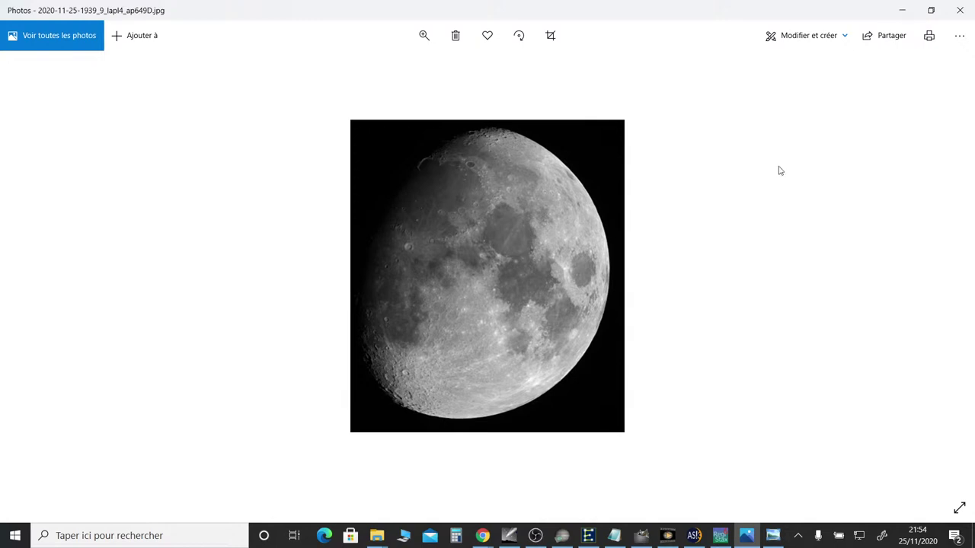
Switch to GIMP and view the Stack_16bits_5frames_300s nebula image at 1:1 (100%) zoom
mouse_move(565, 541)
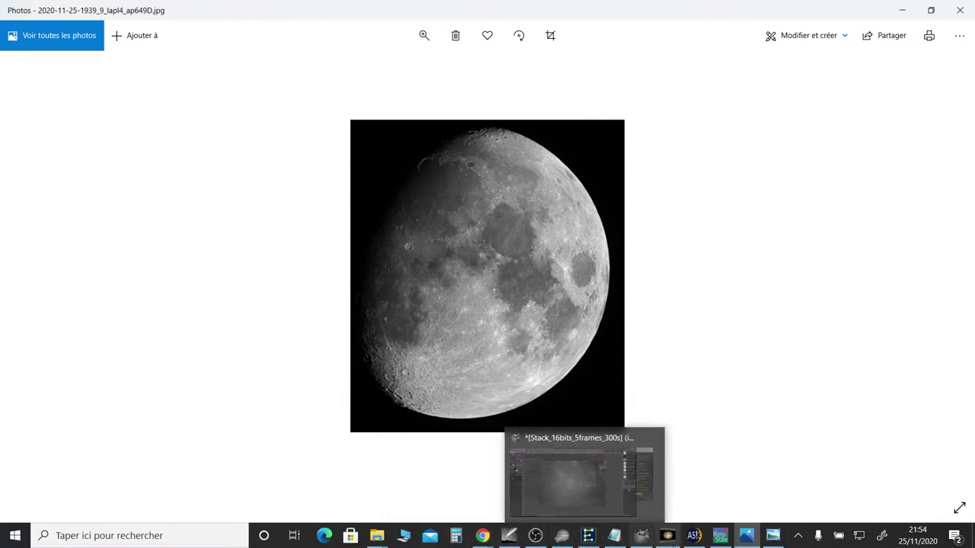
click(642, 537)
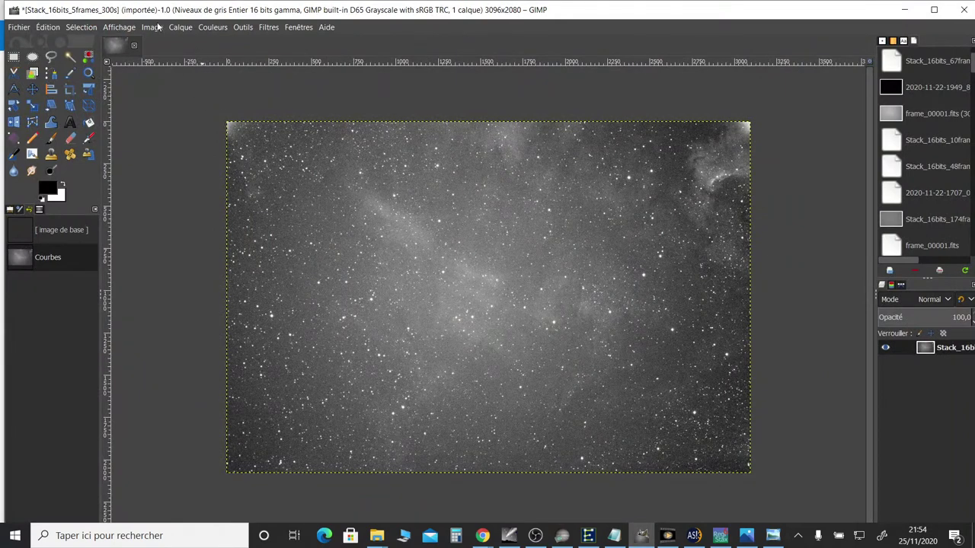
click(131, 27)
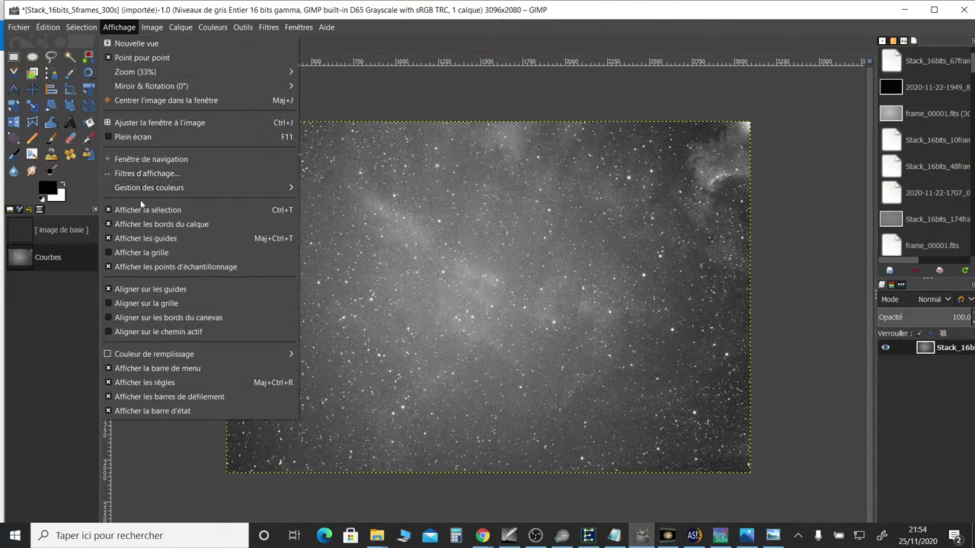
mouse_move(189, 74)
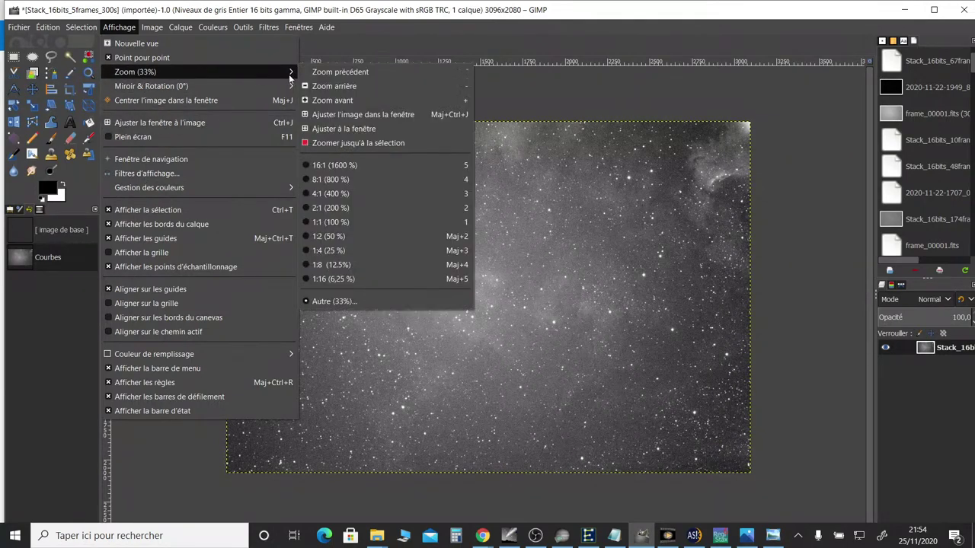
click(339, 225)
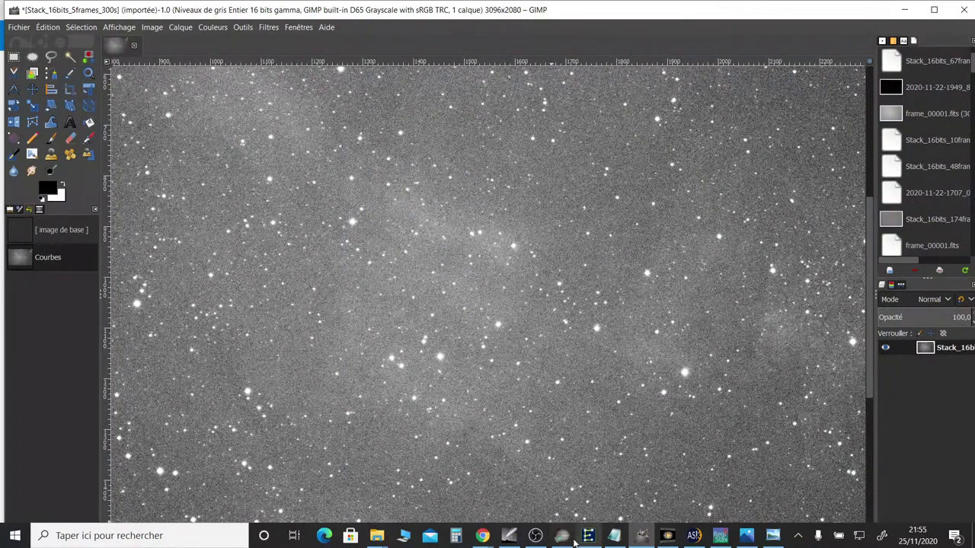
Switch to Chrome and examine meteoblue's astronomical seeing forecast for Vénissieux, comparing hourly cloud cover from Wednesday 25 to Saturday 28 November
mouse_move(511, 540)
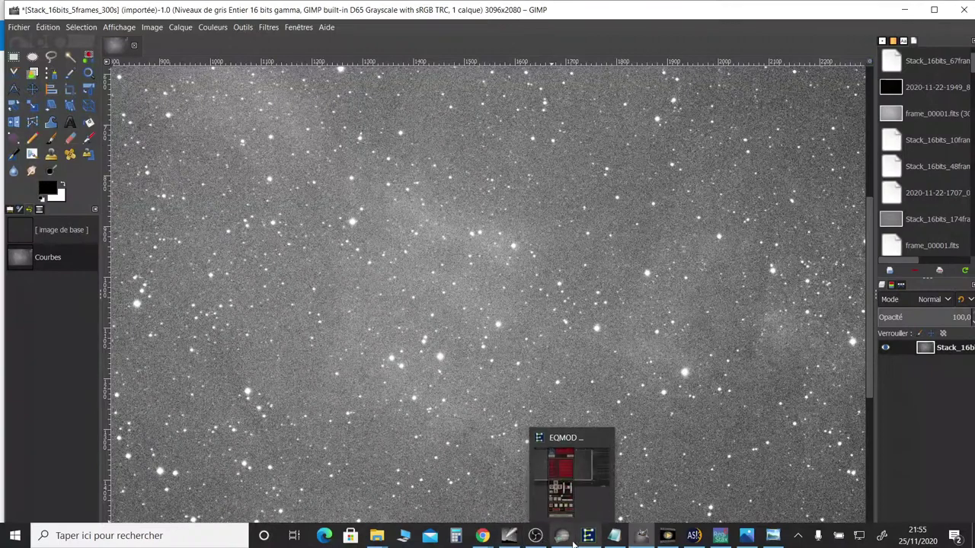
mouse_move(562, 540)
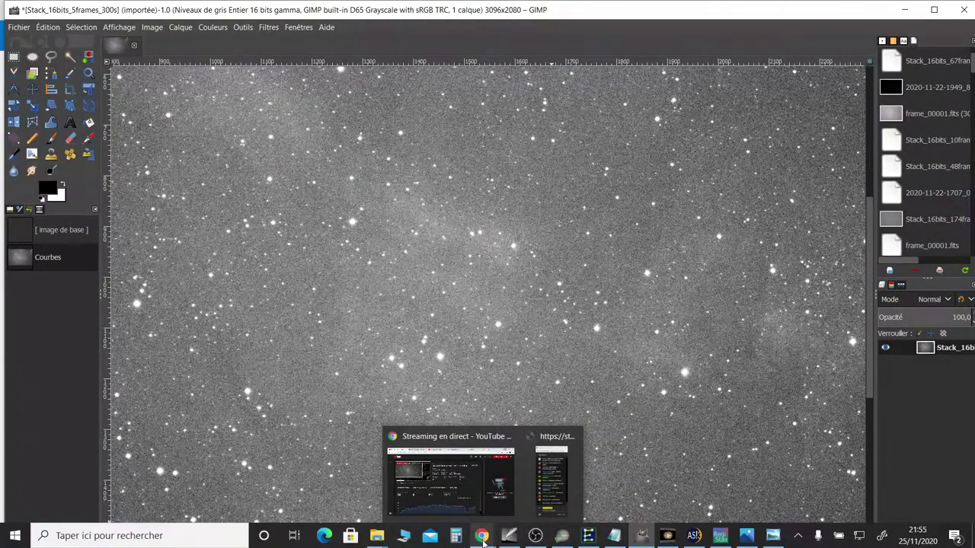
click(458, 493)
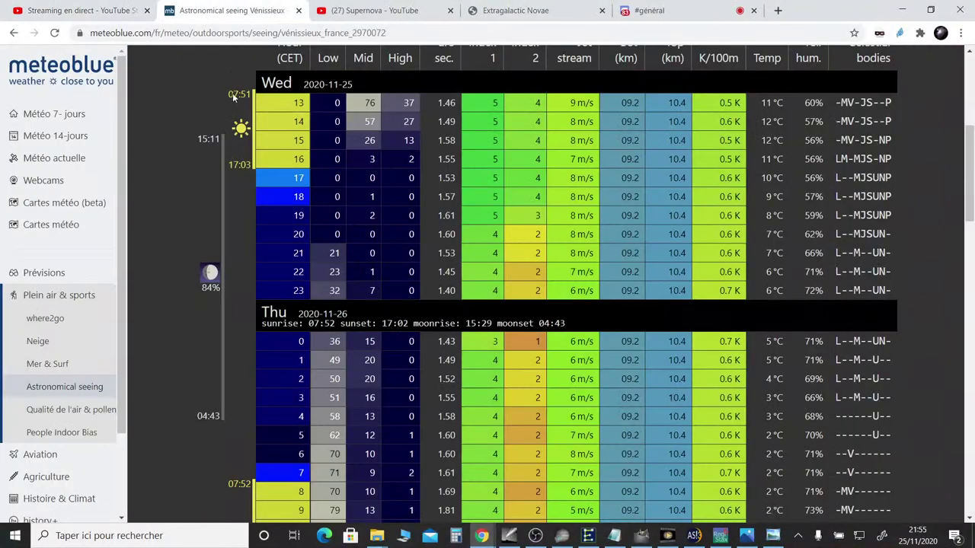
scroll(350, 318, down, 6)
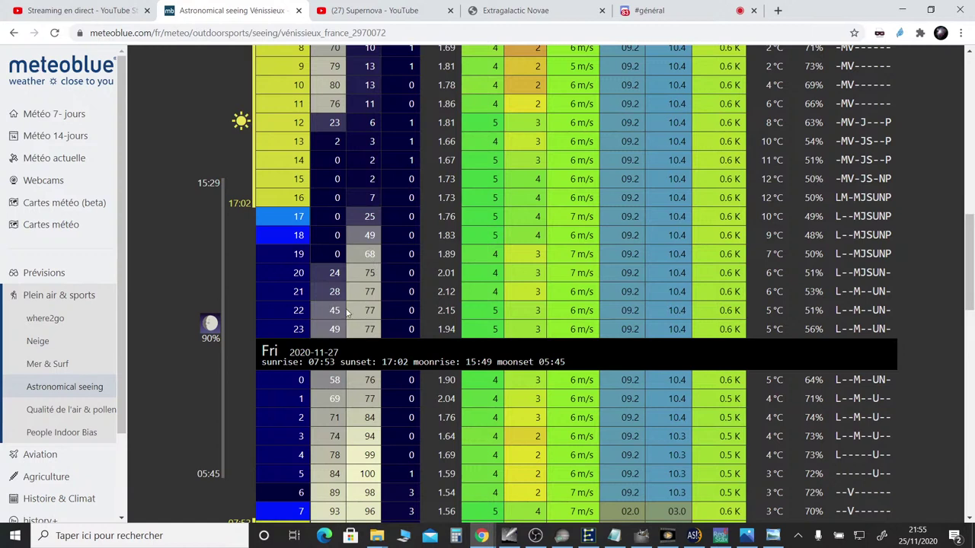
drag(327, 312, 378, 333)
click(195, 263)
scroll(212, 274, down, 4)
scroll(308, 314, down, 2)
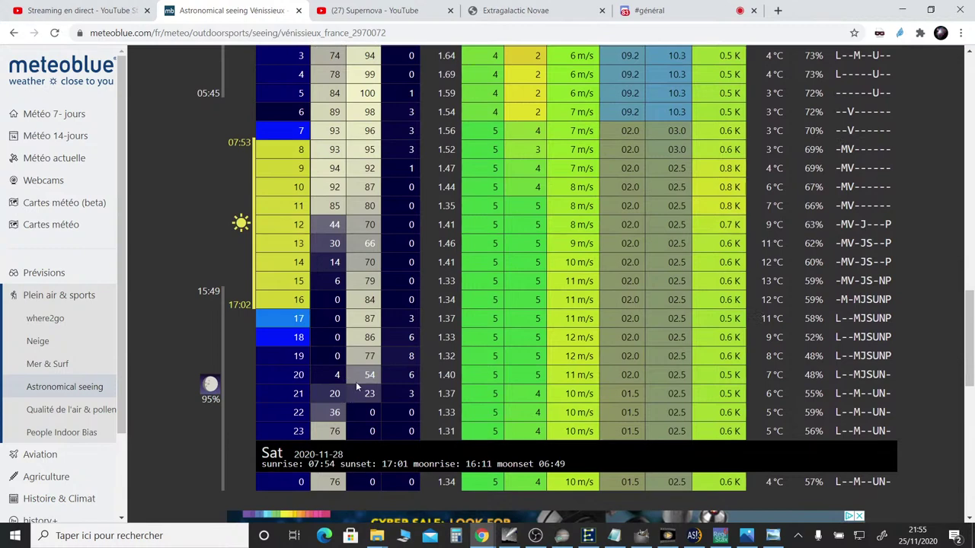
scroll(342, 387, up, 4)
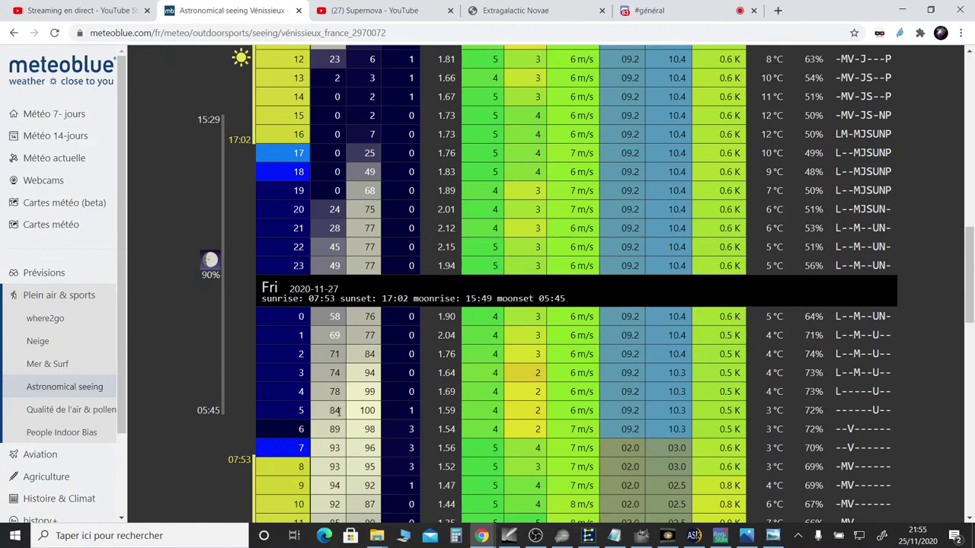
scroll(364, 258, down, 6)
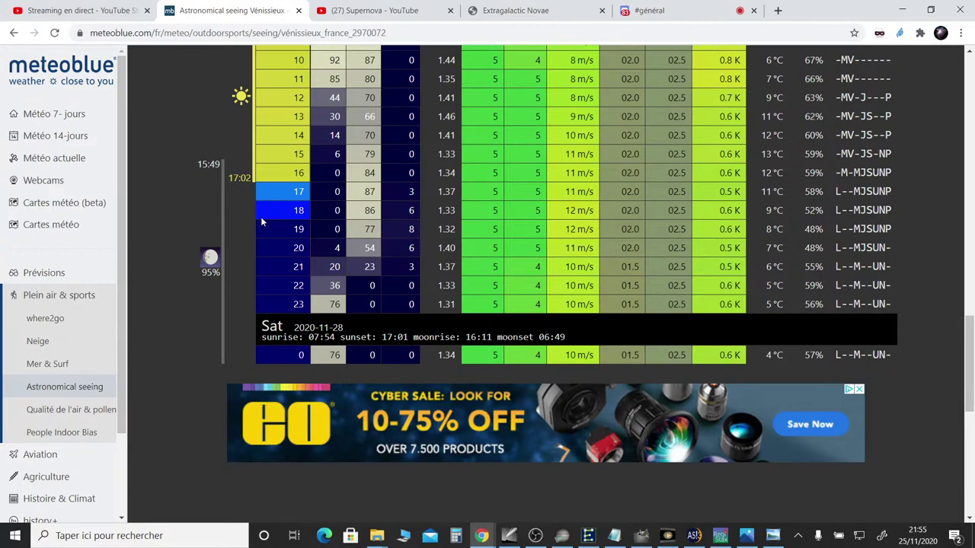
scroll(328, 373, up, 8)
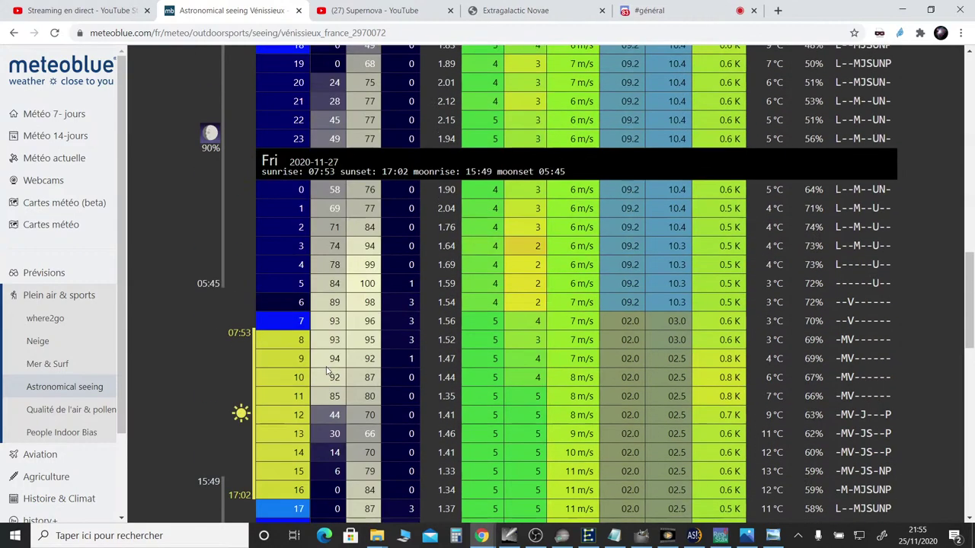
scroll(327, 373, up, 3)
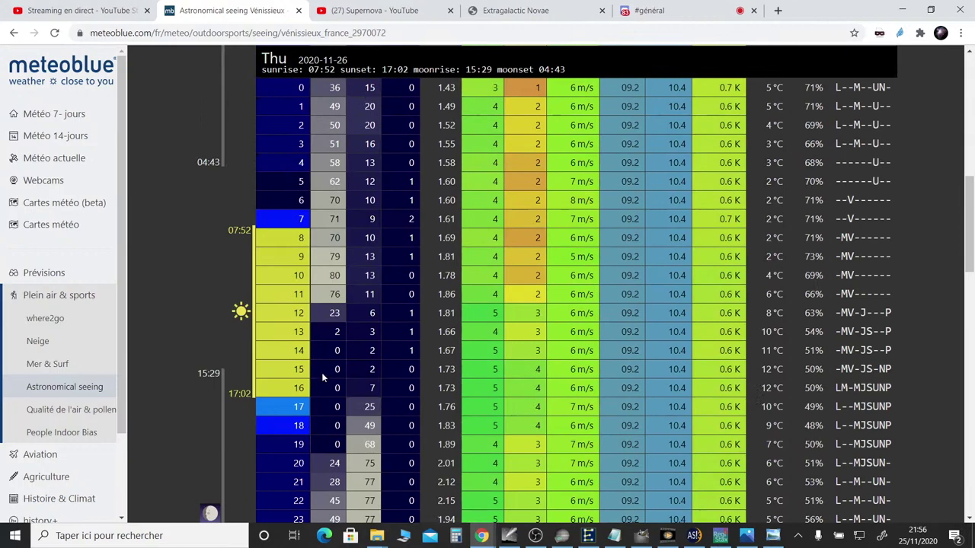
scroll(322, 374, down, 4)
scroll(318, 375, up, 8)
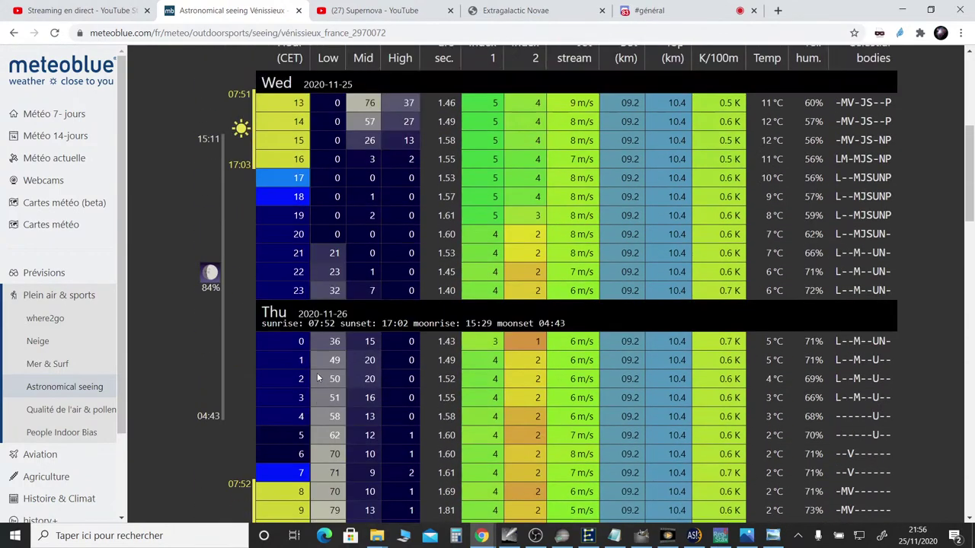